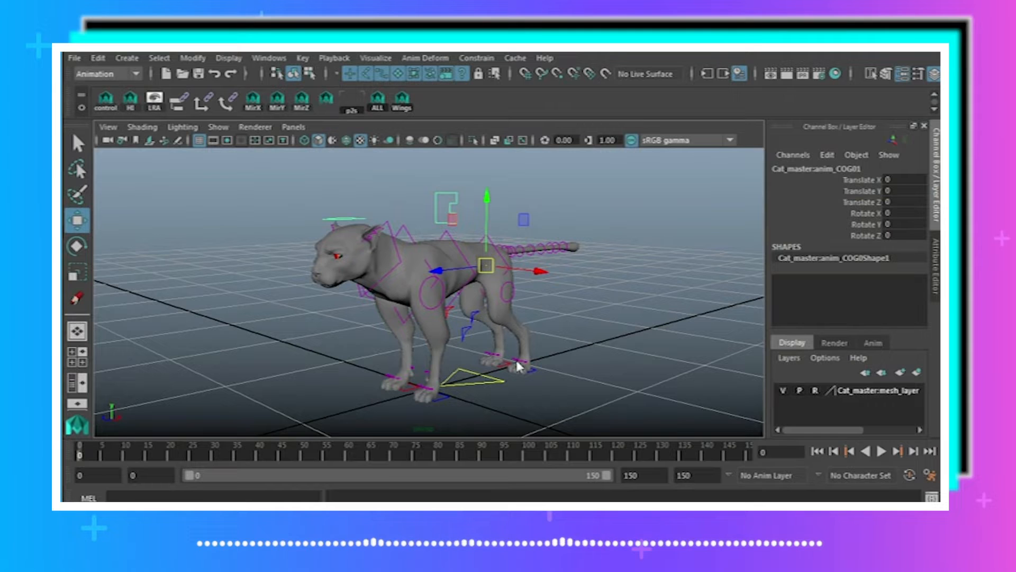
- Switch the viewport to the orthographic front view with the whole cat in frame
{"action": "left_click_drag", "start_coordinate": [536, 359], "coordinate": [302, 135], "text": "alt"}
{"action": "left_click", "coordinate": [301, 132]}
{"action": "mouse_move", "coordinate": [329, 170]}
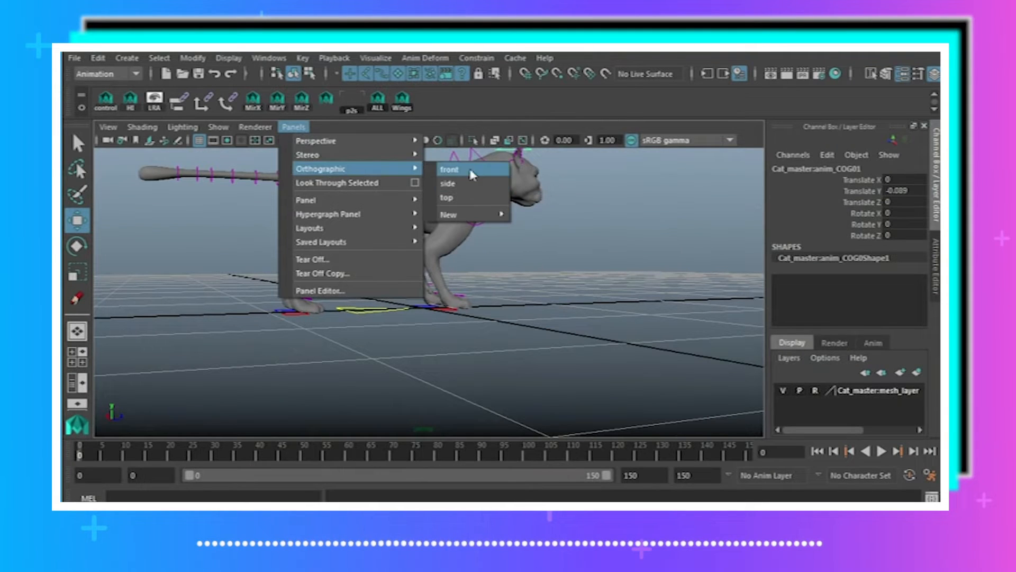
{"action": "left_click", "coordinate": [471, 170]}
{"action": "right_click_drag", "start_coordinate": [547, 249], "coordinate": [476, 250], "text": "alt"}
{"action": "middle_click_drag", "start_coordinate": [476, 250], "coordinate": [476, 319], "text": "alt"}
{"action": "right_click_drag", "start_coordinate": [476, 319], "coordinate": [604, 321], "text": "alt"}
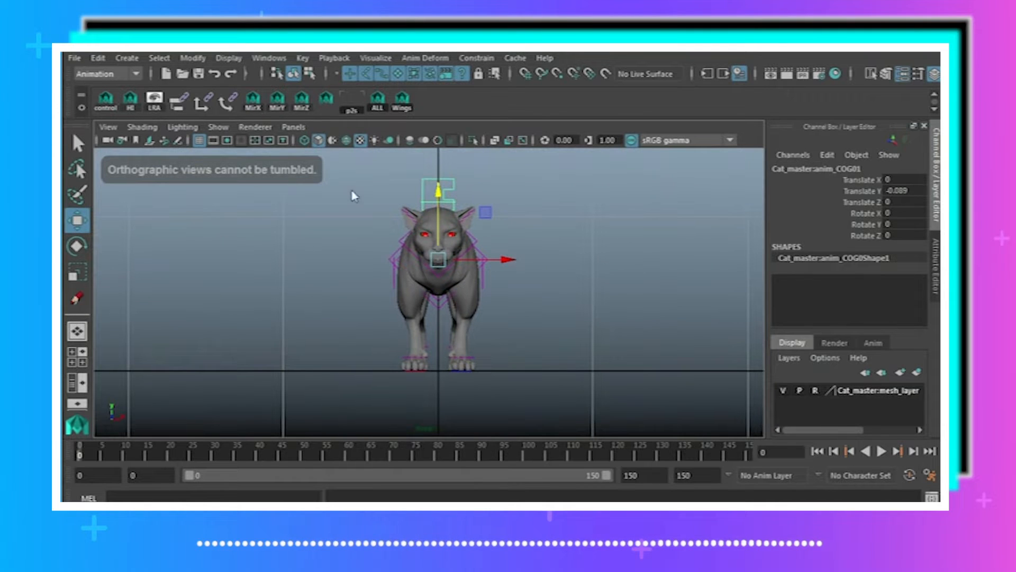
- Add a Grease Pencil frame in the front view and set the drawing color to red
{"action": "left_click", "coordinate": [178, 141]}
{"action": "left_click", "coordinate": [159, 127]}
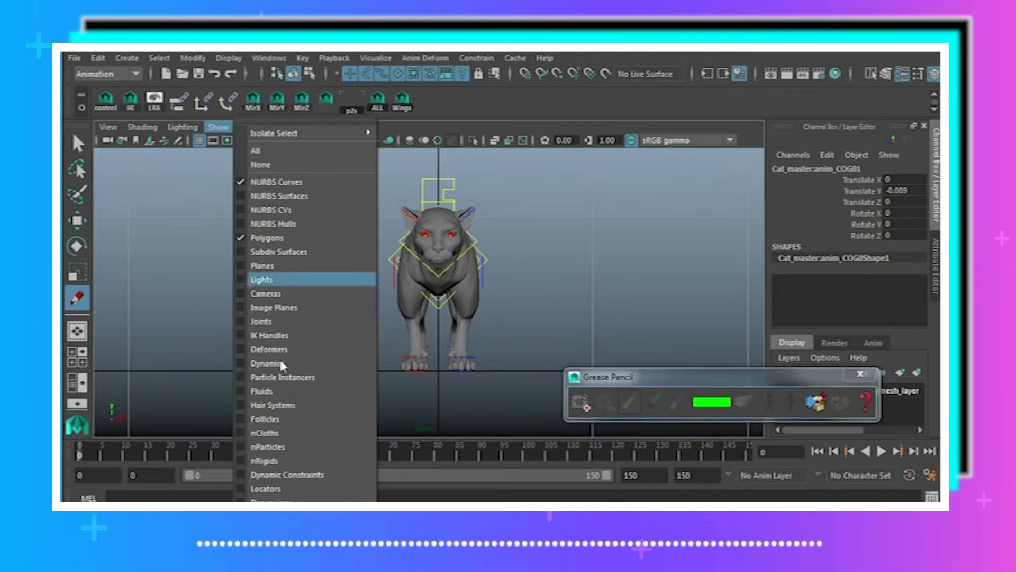
{"action": "left_click", "coordinate": [479, 249]}
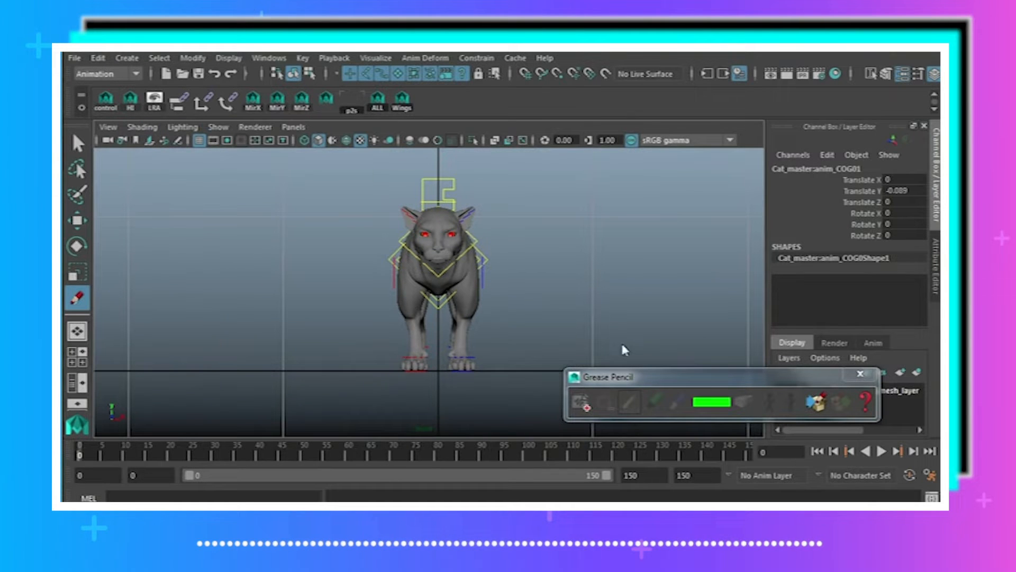
{"action": "left_click", "coordinate": [581, 404]}
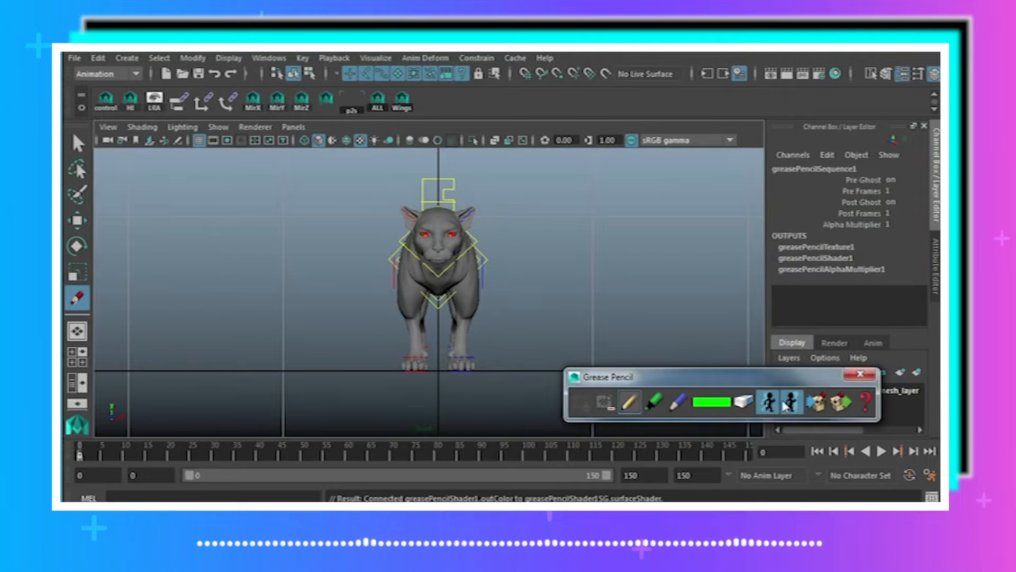
{"action": "left_click", "coordinate": [723, 403]}
{"action": "left_click", "coordinate": [668, 369]}
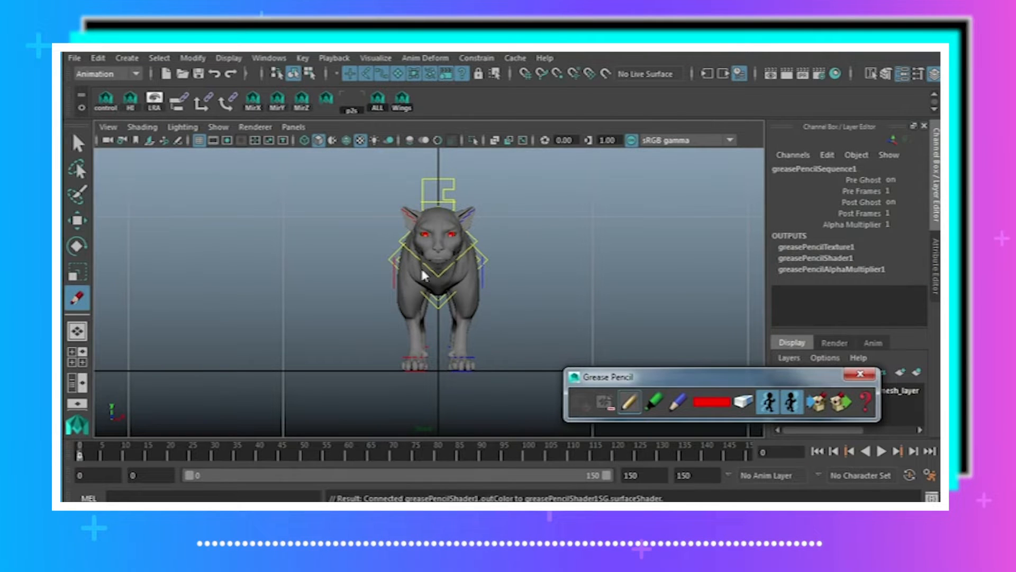
- Sketch a red pencil line and circles over the cat's chest, with strokes converging at the ground between the feet
{"action": "left_click_drag", "start_coordinate": [411, 255], "coordinate": [474, 259]}
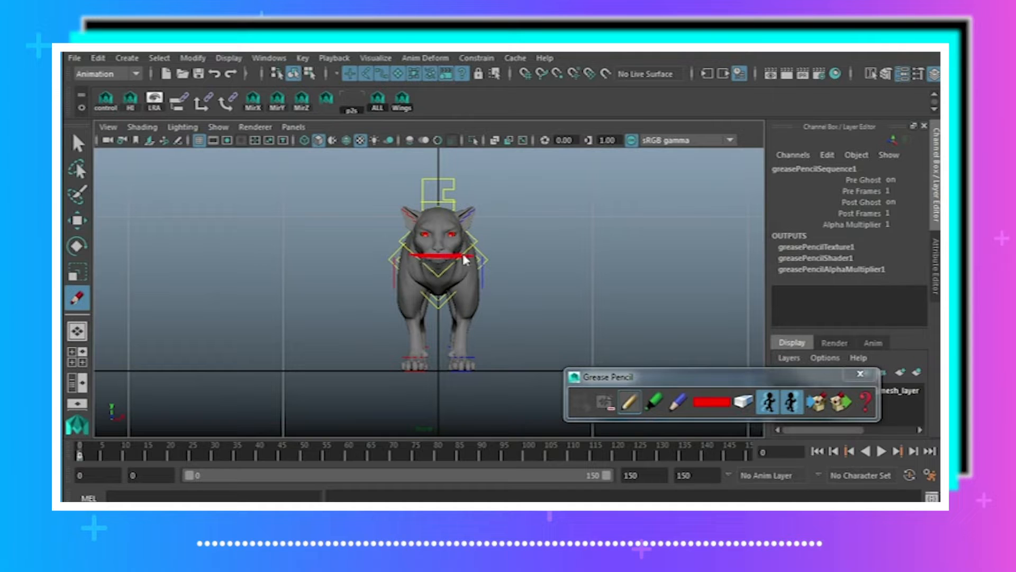
{"action": "mouse_move", "coordinate": [406, 265]}
{"action": "left_mouse_down"}
{"action": "mouse_move", "coordinate": [476, 264]}
{"action": "mouse_move", "coordinate": [462, 246]}
{"action": "mouse_move", "coordinate": [418, 260]}
{"action": "mouse_move", "coordinate": [447, 256]}
{"action": "left_mouse_up"}
{"action": "left_click_drag", "start_coordinate": [437, 309], "coordinate": [420, 322]}
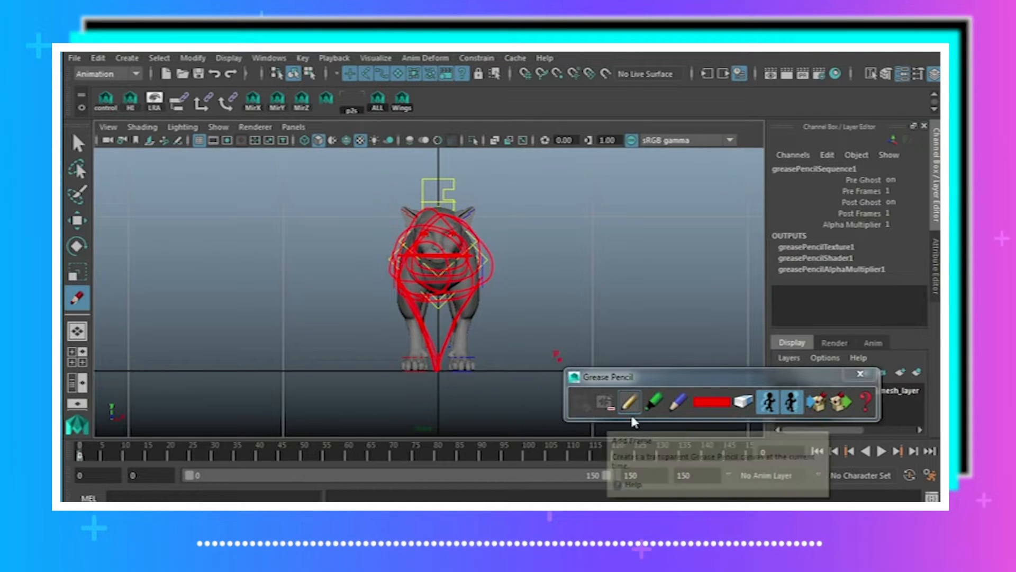
- Fill in the body mass and its tapering lower point with thick red marker strokes
{"action": "left_click", "coordinate": [654, 403]}
{"action": "left_click_drag", "start_coordinate": [440, 279], "coordinate": [434, 289]}
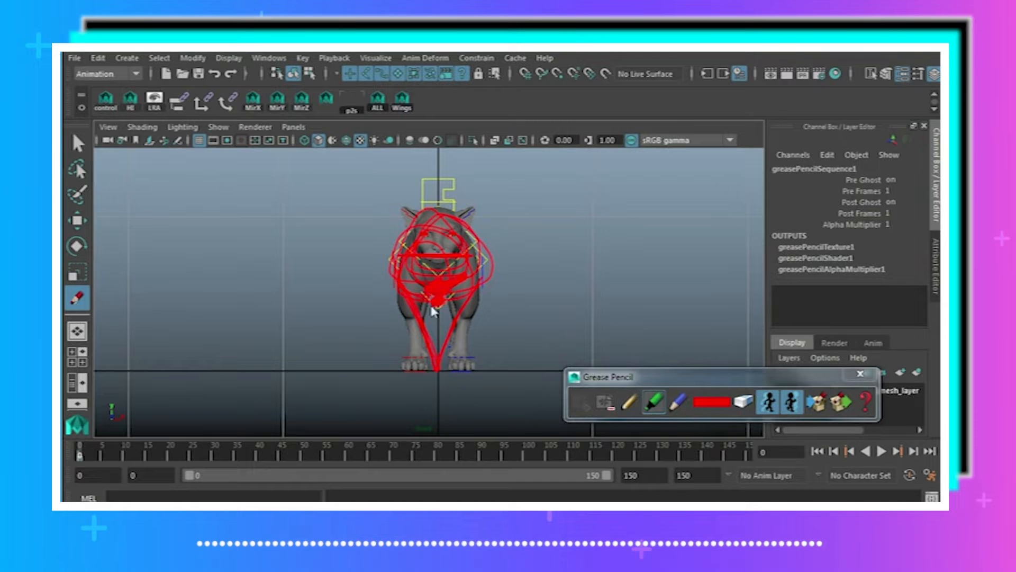
{"action": "left_click_drag", "start_coordinate": [455, 256], "coordinate": [429, 249]}
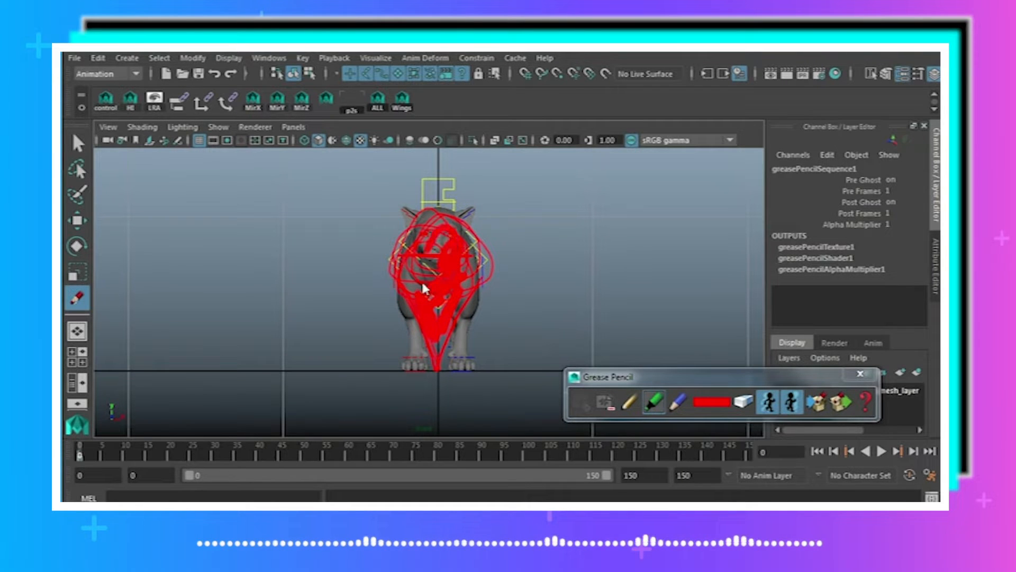
{"action": "left_click_drag", "start_coordinate": [427, 301], "coordinate": [423, 279]}
{"action": "left_click_drag", "start_coordinate": [430, 313], "coordinate": [426, 312]}
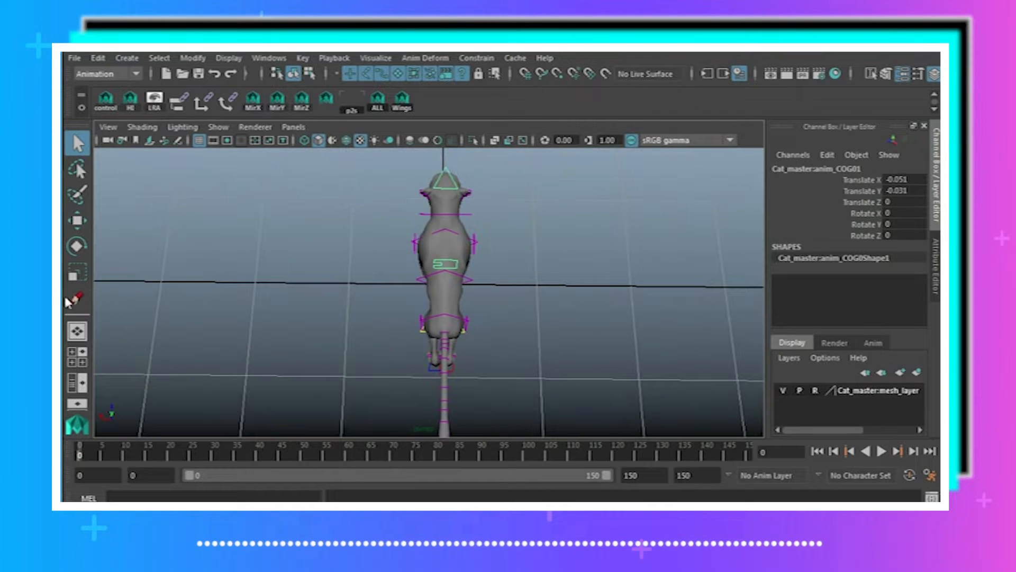
- In a new Grease Pencil frame over the overhead view, draw red marker lines across the cat's shoulders and hips
{"action": "left_click", "coordinate": [69, 301]}
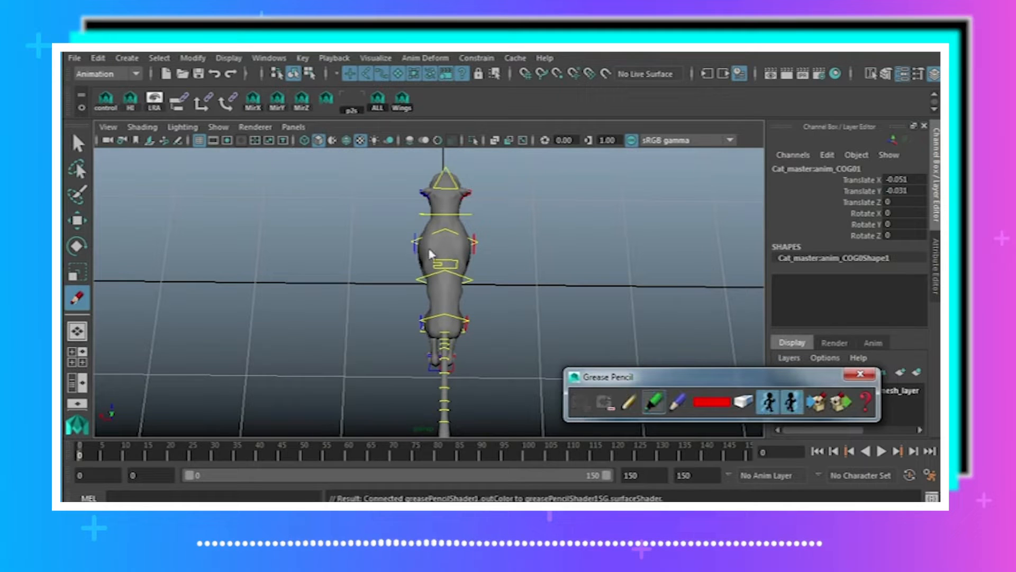
{"action": "mouse_move", "coordinate": [425, 238]}
{"action": "left_mouse_down"}
{"action": "mouse_move", "coordinate": [478, 241]}
{"action": "mouse_move", "coordinate": [396, 244]}
{"action": "left_mouse_up"}
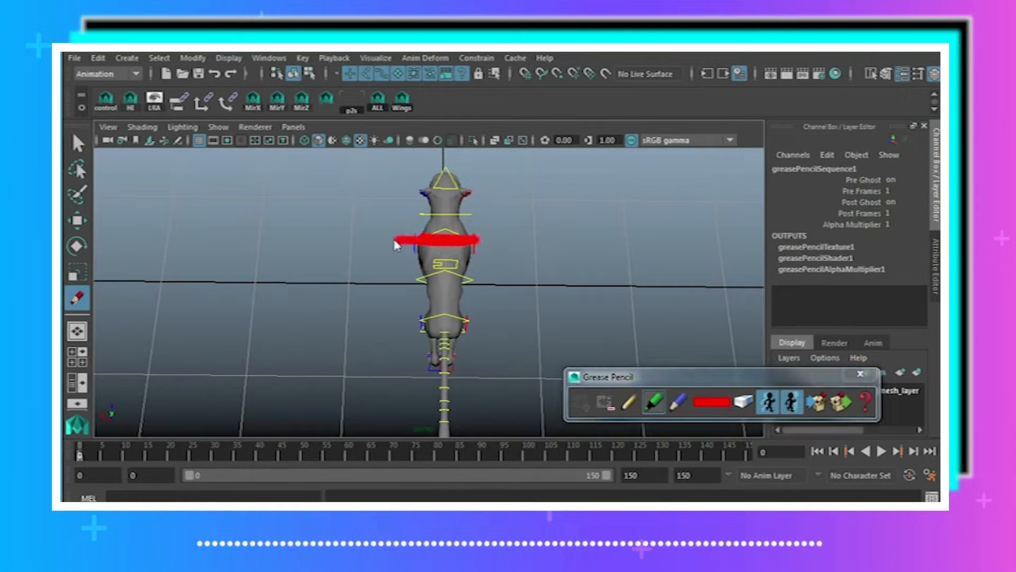
{"action": "left_click_drag", "start_coordinate": [466, 320], "coordinate": [422, 320]}
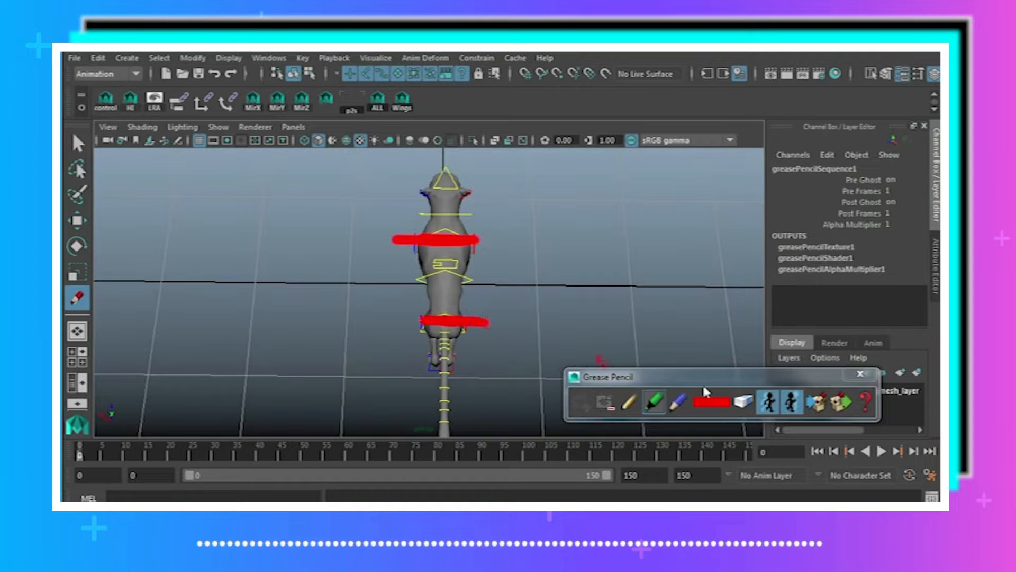
- Draw a green marker line along the cat's spine from the head down to the tail
{"action": "left_click", "coordinate": [715, 401]}
{"action": "left_click", "coordinate": [697, 358]}
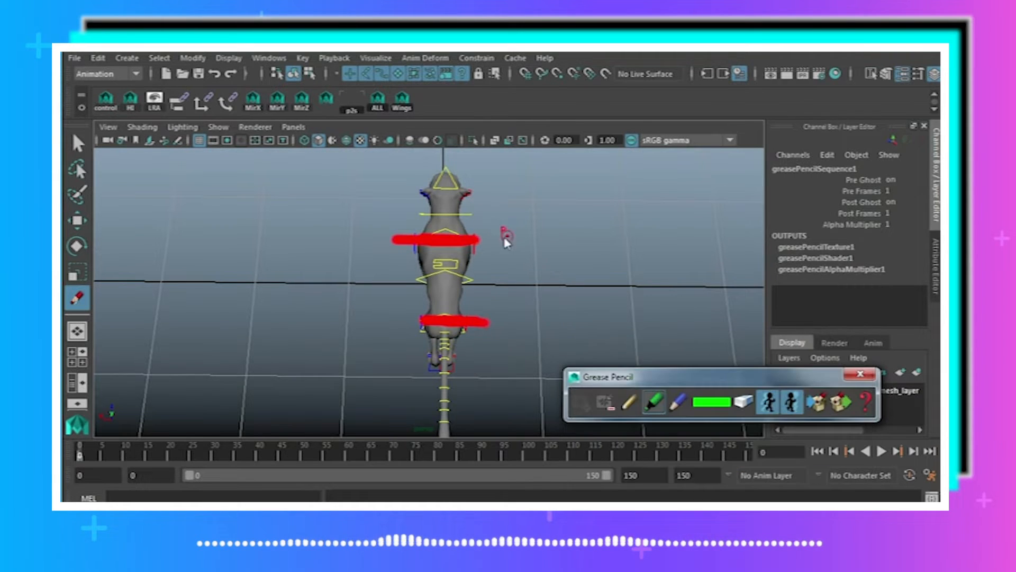
{"action": "mouse_move", "coordinate": [446, 209]}
{"action": "left_mouse_down"}
{"action": "mouse_move", "coordinate": [447, 175]}
{"action": "mouse_move", "coordinate": [449, 398]}
{"action": "left_mouse_up"}
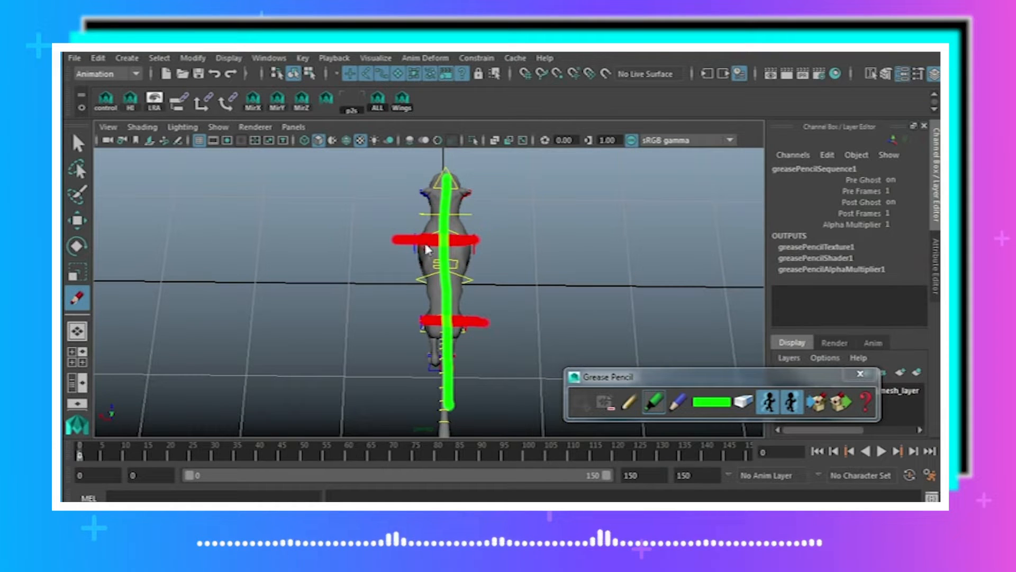
- Draw two red marker lines beside the cat, slanted in opposite directions to represent angled shoulders and hips
{"action": "left_click", "coordinate": [715, 405]}
{"action": "left_click", "coordinate": [633, 381]}
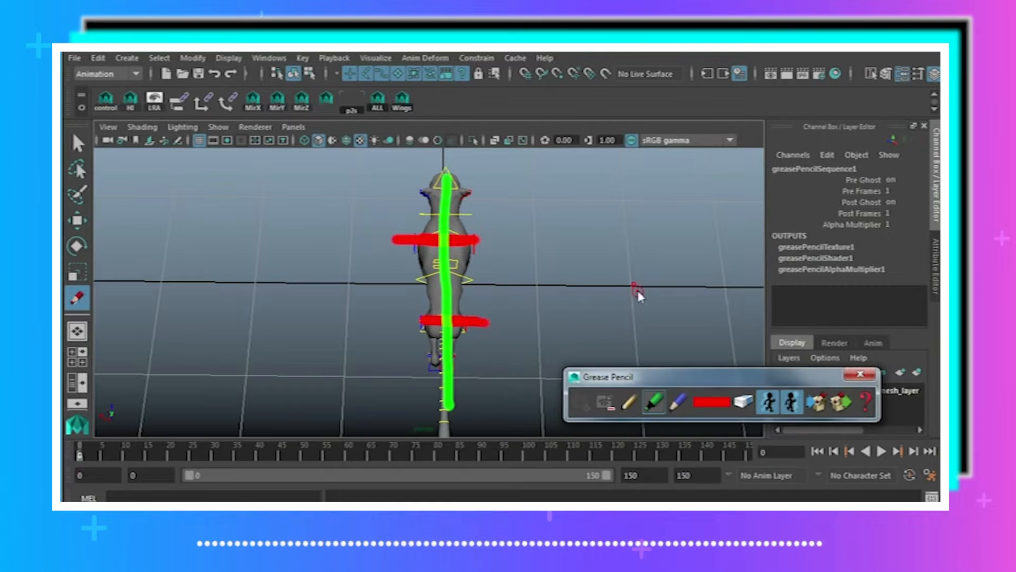
{"action": "left_click_drag", "start_coordinate": [561, 229], "coordinate": [607, 249]}
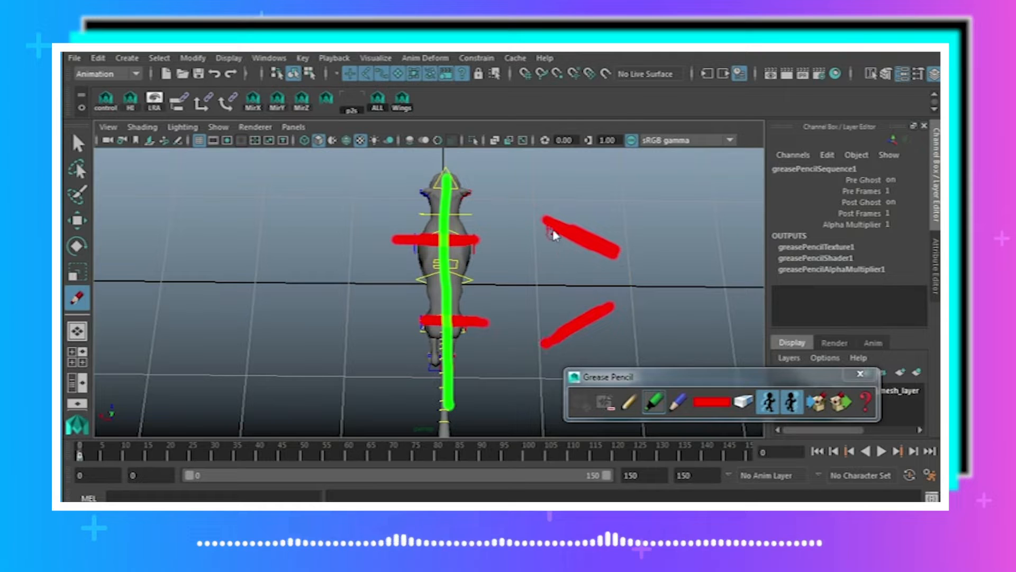
- Draw a green curved spine line passing through the two slanted red lines
{"action": "left_click", "coordinate": [703, 405]}
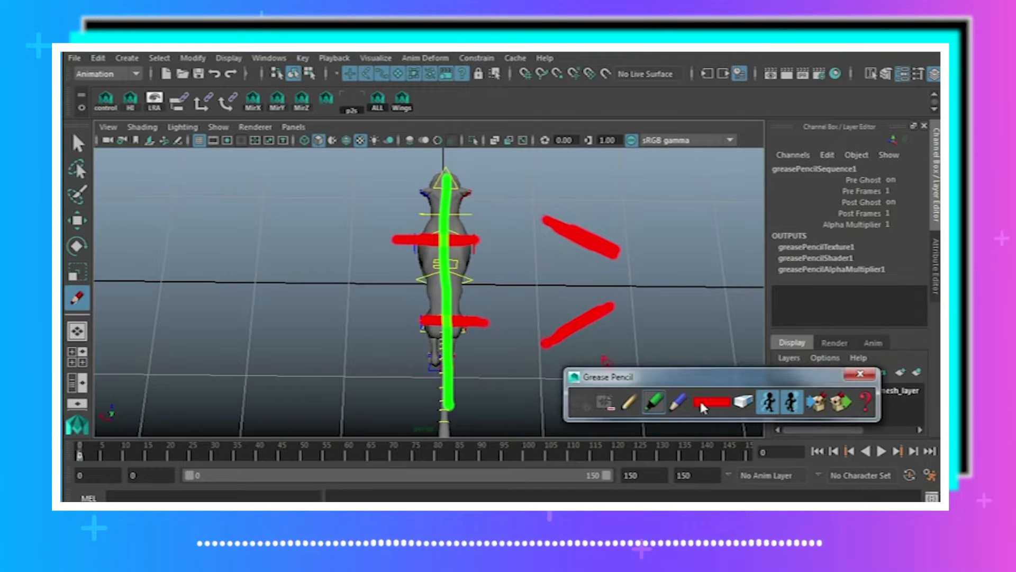
{"action": "left_click", "coordinate": [678, 366]}
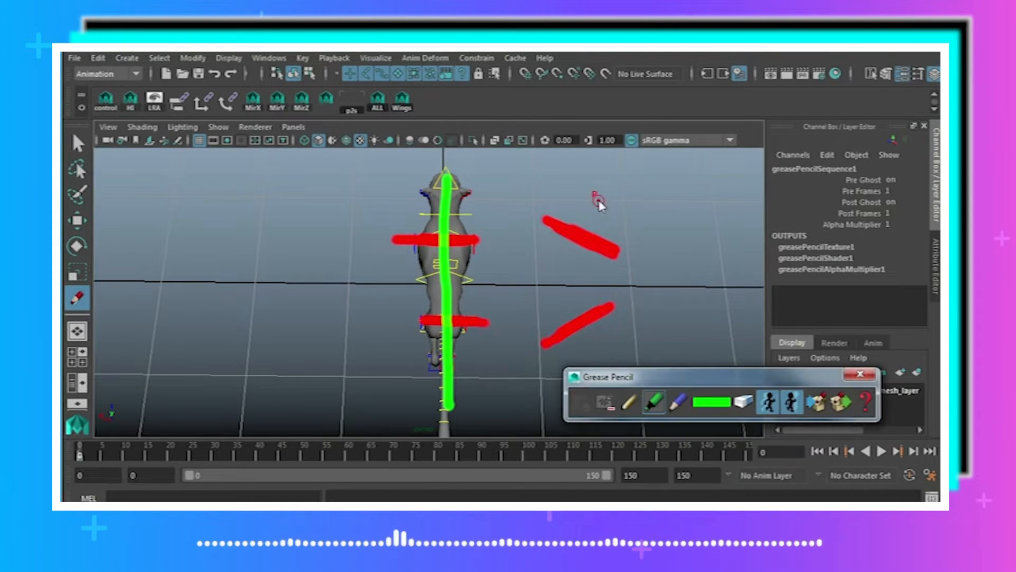
{"action": "mouse_move", "coordinate": [602, 186]}
{"action": "left_mouse_down"}
{"action": "mouse_move", "coordinate": [567, 249]}
{"action": "mouse_move", "coordinate": [560, 298]}
{"action": "left_mouse_up"}
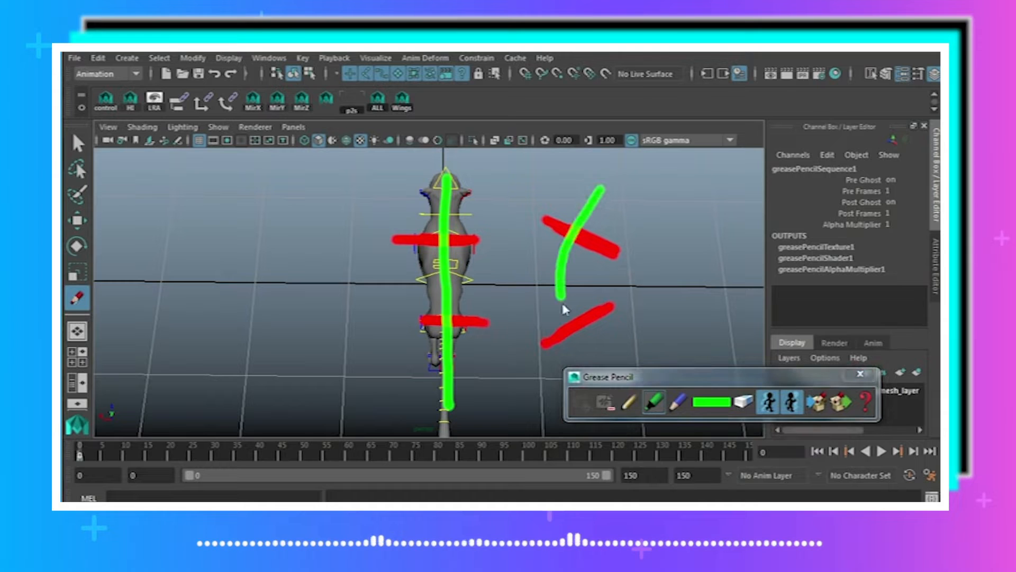
{"action": "left_click_drag", "start_coordinate": [601, 378], "coordinate": [603, 382]}
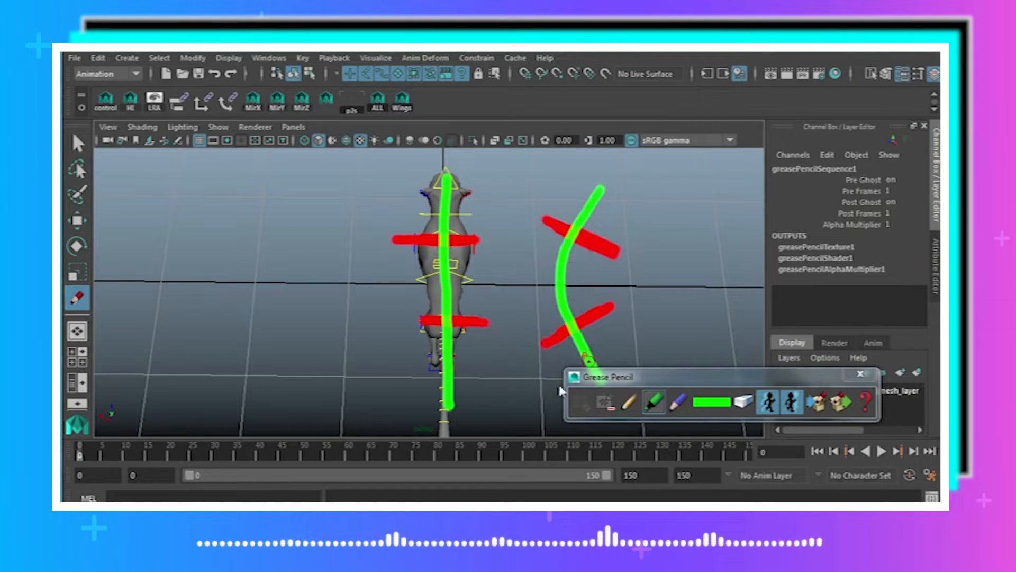
- Delete the Grease Pencil frame holding the shoulder, hip and spine sketch
{"action": "left_click", "coordinate": [606, 405]}
{"action": "left_click_drag", "start_coordinate": [317, 268], "coordinate": [630, 185], "text": "alt"}
{"action": "middle_click_drag", "start_coordinate": [545, 255], "coordinate": [546, 255], "text": "alt"}
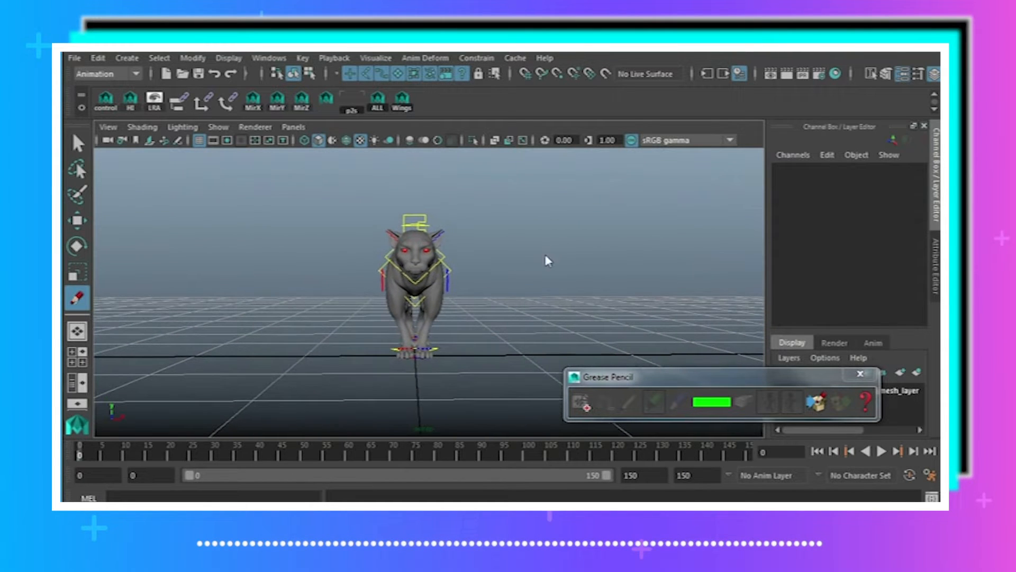
- In a new Grease Pencil frame seen from the front, draw two crossing red marker lines over the cat's shoulders
{"action": "left_click", "coordinate": [704, 403]}
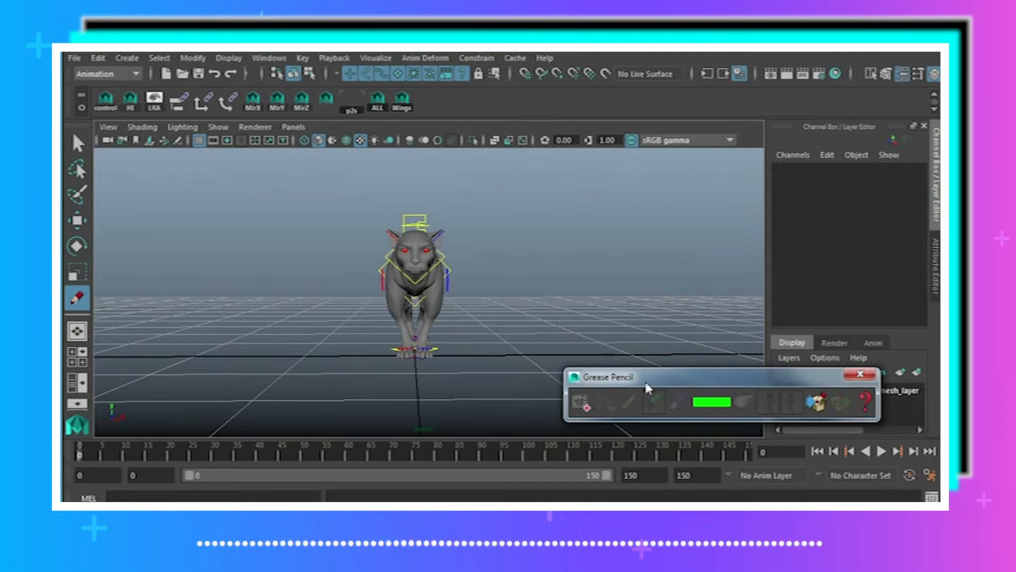
{"action": "left_click", "coordinate": [583, 405]}
{"action": "left_click", "coordinate": [716, 405]}
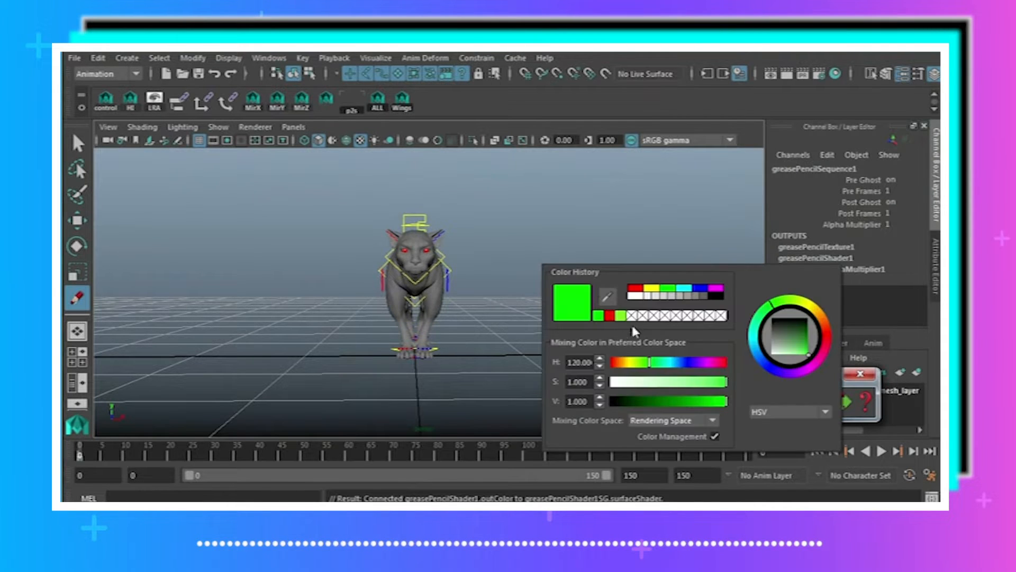
{"action": "left_click", "coordinate": [610, 315]}
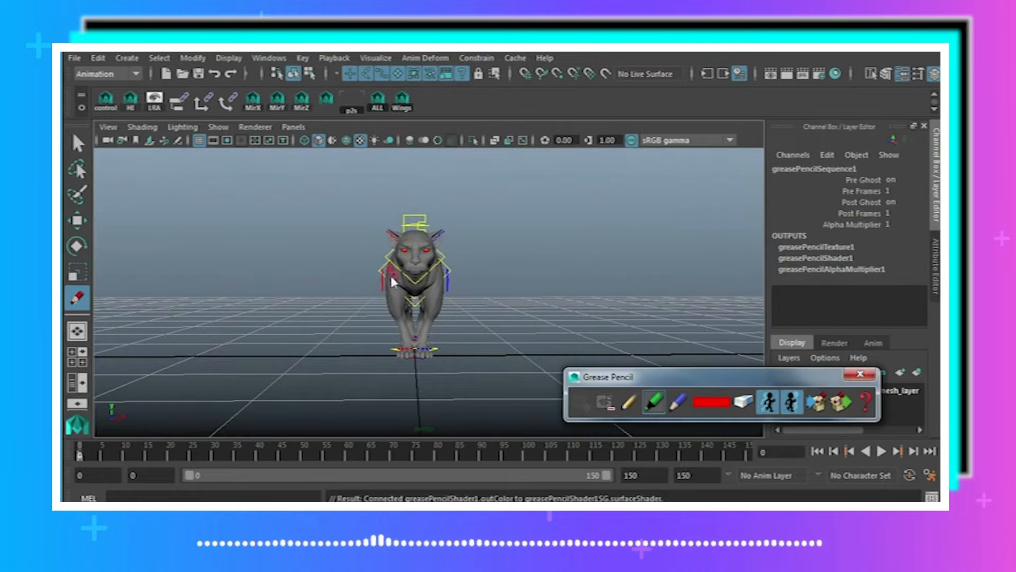
{"action": "left_click_drag", "start_coordinate": [387, 276], "coordinate": [427, 261]}
{"action": "left_click_drag", "start_coordinate": [351, 300], "coordinate": [459, 245]}
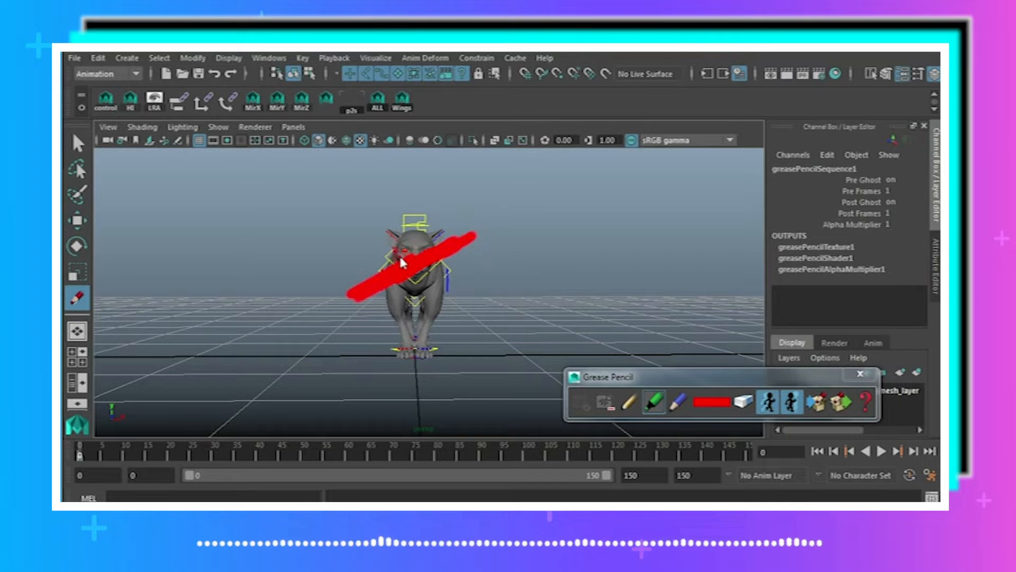
{"action": "left_click_drag", "start_coordinate": [401, 265], "coordinate": [371, 247]}
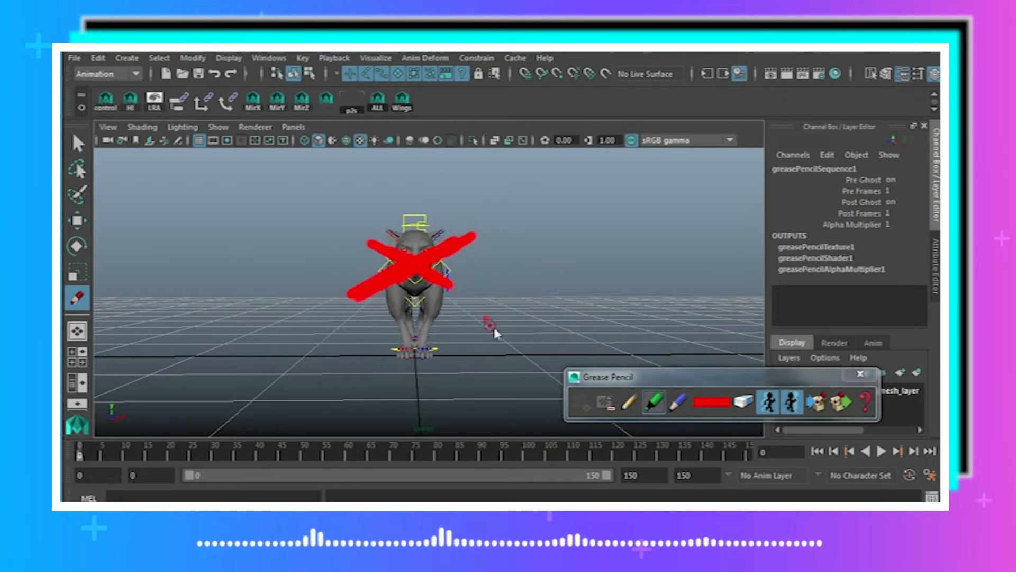
- Delete the Grease Pencil frame with the crossed lines and close the Grease Pencil window
{"action": "left_click", "coordinate": [613, 405]}
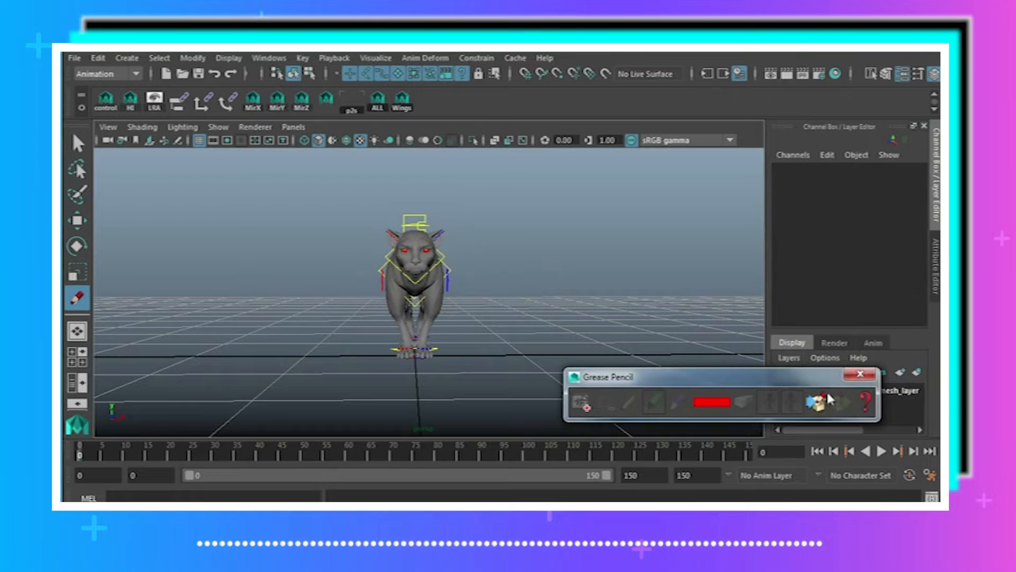
{"action": "left_click", "coordinate": [860, 374]}
{"action": "left_click_drag", "start_coordinate": [531, 331], "coordinate": [423, 346], "text": "alt"}
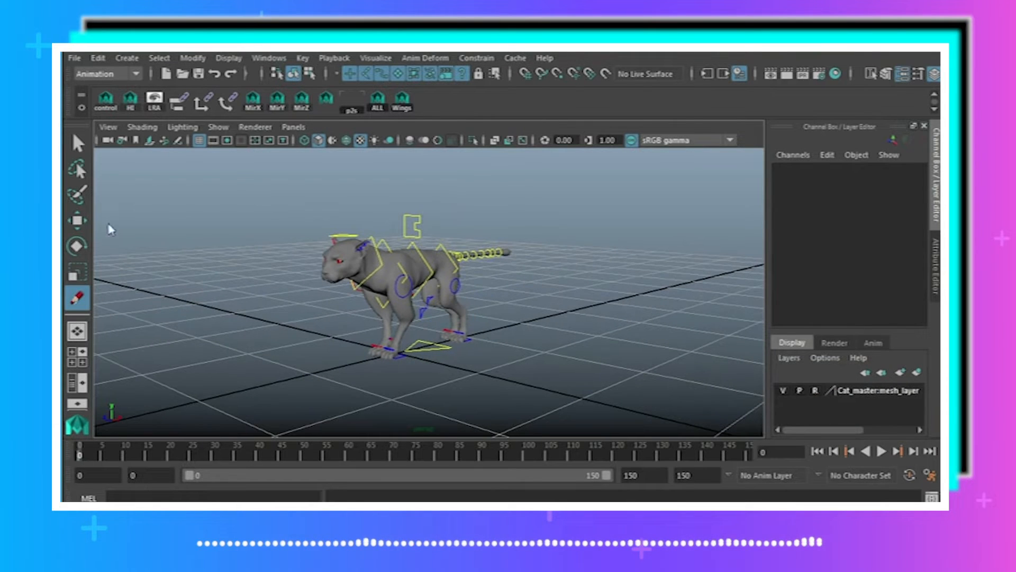
- Move the cat's left front foot control to Translate X -0.083 and Translate Z 0.285
{"action": "left_click", "coordinate": [80, 222]}
{"action": "left_click_drag", "start_coordinate": [339, 260], "coordinate": [238, 259], "text": "alt"}
{"action": "right_click_drag", "start_coordinate": [238, 259], "coordinate": [474, 313], "text": "alt"}
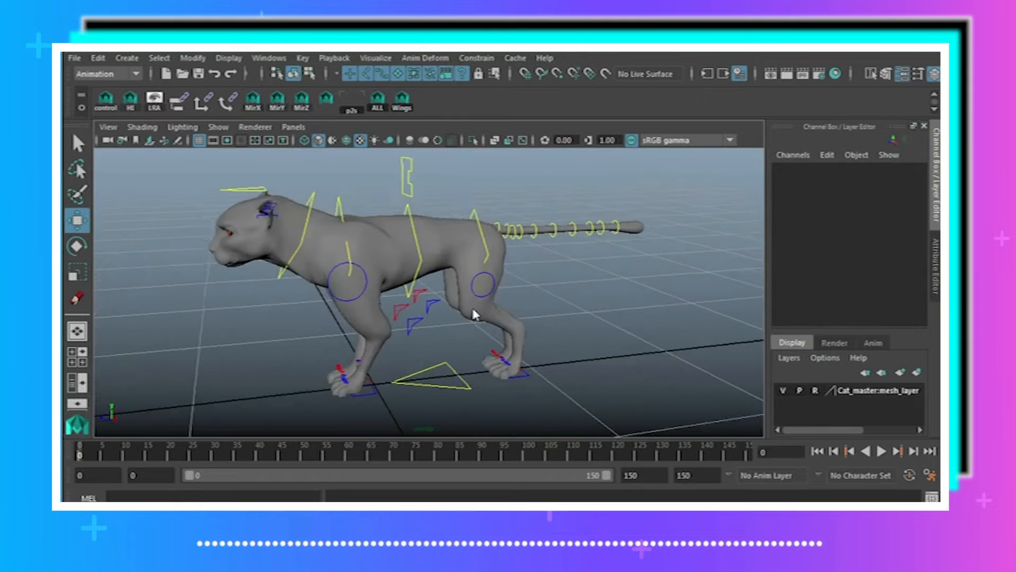
{"action": "left_click_drag", "start_coordinate": [474, 313], "coordinate": [401, 233], "text": "alt"}
{"action": "left_click", "coordinate": [368, 398]}
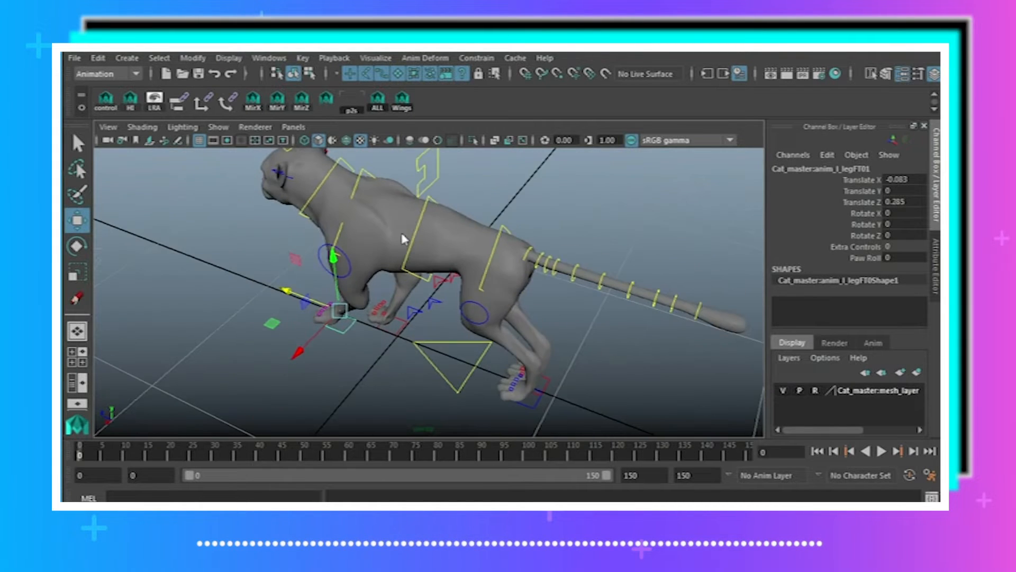
- Turn Follow Mid on for the chest spine control and rotate it to Rotate Y -24.902
{"action": "left_click", "coordinate": [370, 180]}
{"action": "left_click", "coordinate": [84, 246]}
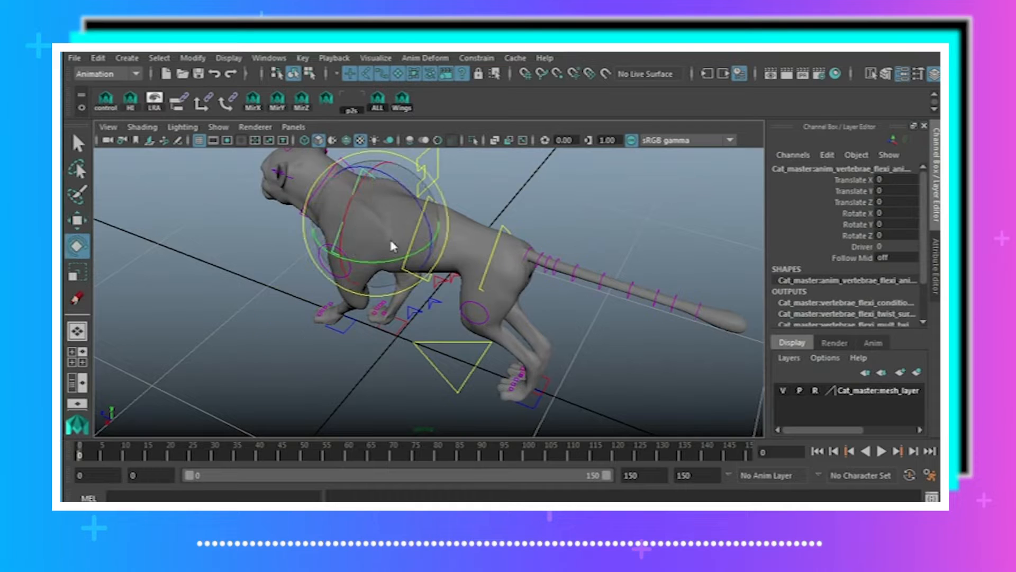
{"action": "left_click", "coordinate": [427, 214]}
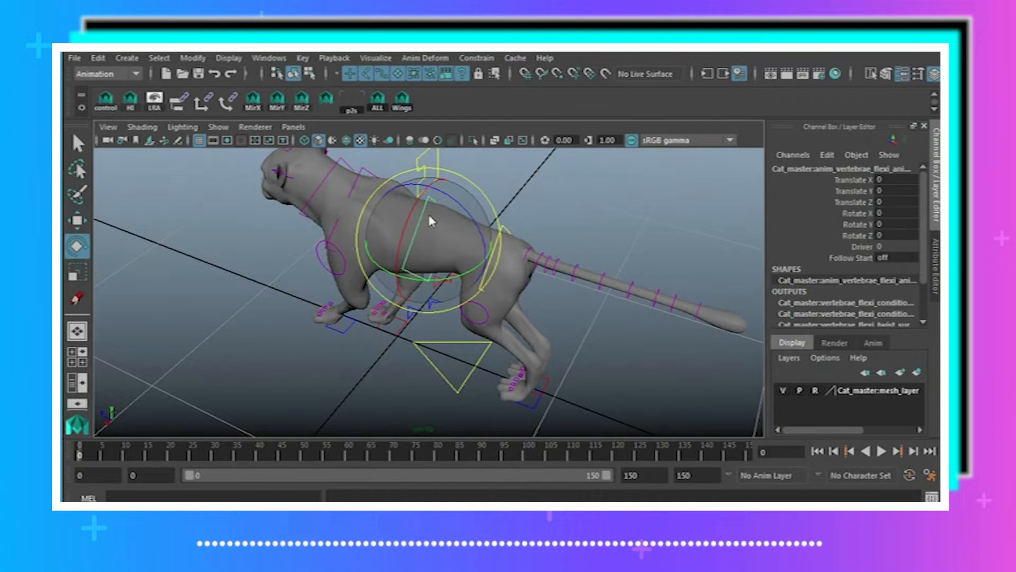
{"action": "left_click_drag", "start_coordinate": [454, 272], "coordinate": [447, 274]}
{"action": "key", "text": "ctrl+z"}
{"action": "left_click_drag", "start_coordinate": [397, 323], "coordinate": [465, 336]}
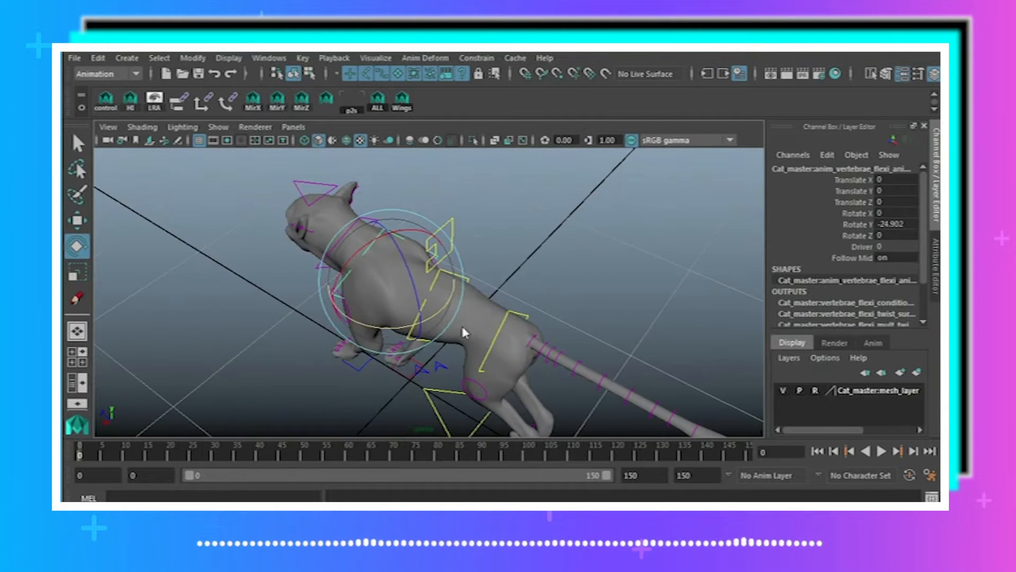
- Rotate the hip spine control to Rotate Y 27.877, turning the hips opposite to the chest
{"action": "left_click", "coordinate": [513, 341]}
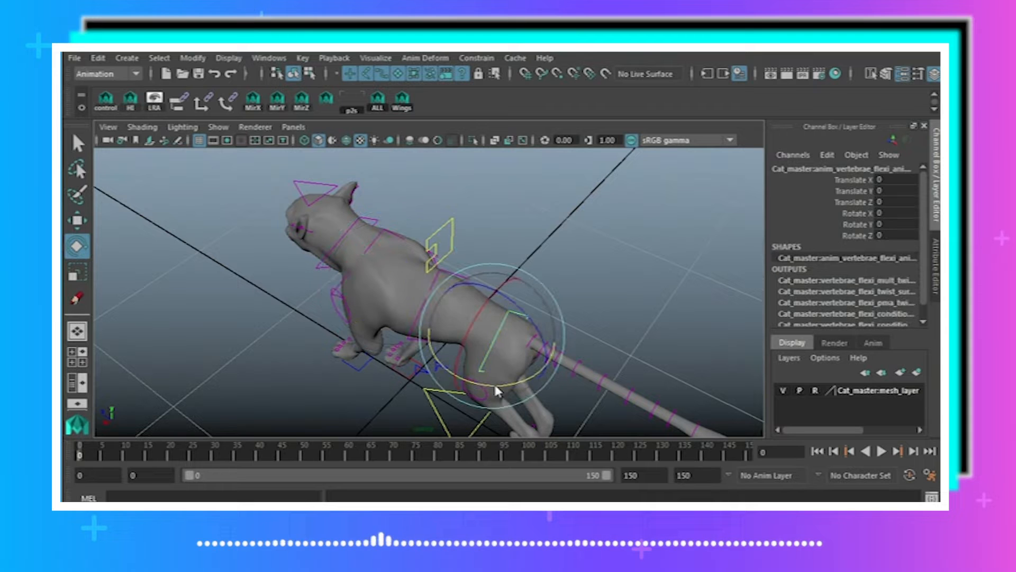
{"action": "left_click_drag", "start_coordinate": [494, 382], "coordinate": [610, 186]}
{"action": "left_click", "coordinate": [611, 186]}
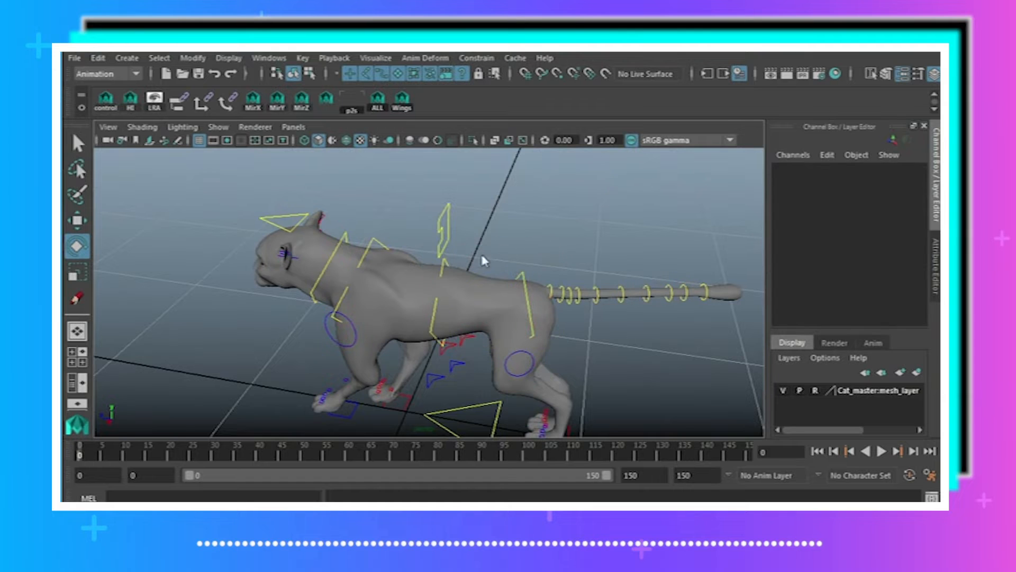
{"action": "left_click", "coordinate": [610, 293]}
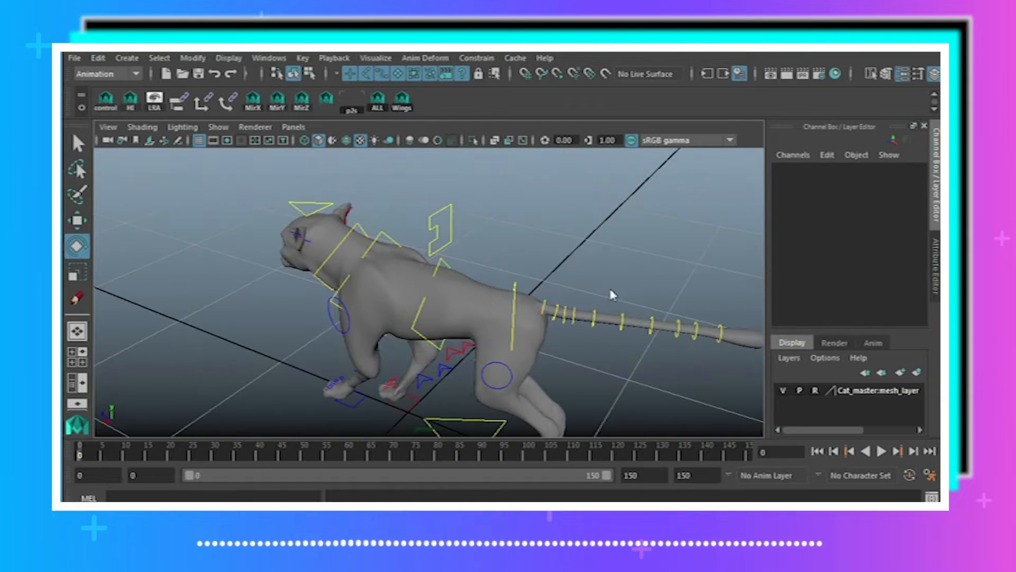
{"action": "left_click_drag", "start_coordinate": [486, 302], "coordinate": [544, 308], "text": "alt"}
{"action": "left_click", "coordinate": [541, 302]}
{"action": "left_click", "coordinate": [679, 347]}
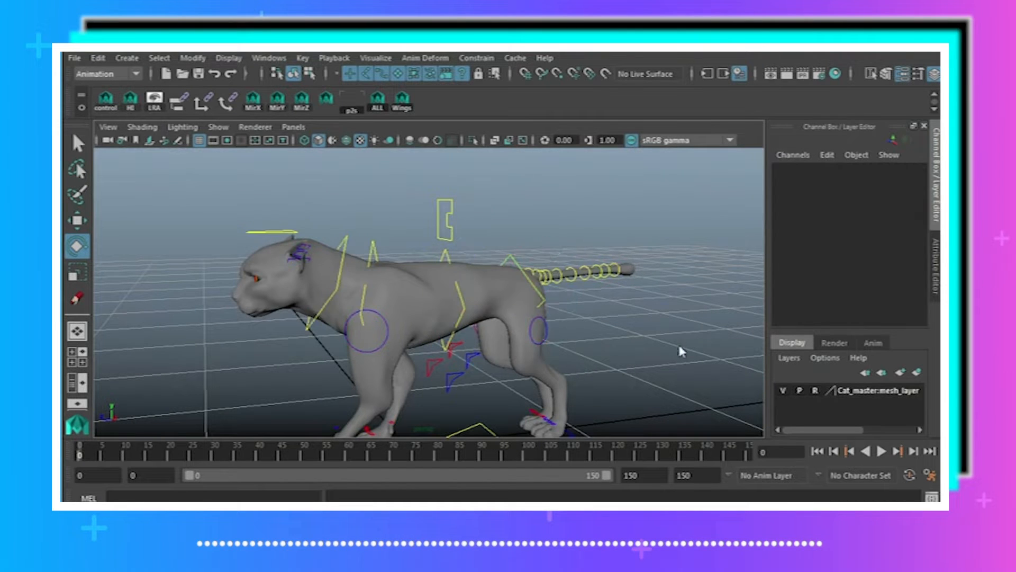
- Move the cat's left front foot control forward to Translate Z 0.445
{"action": "left_click_drag", "start_coordinate": [678, 342], "coordinate": [662, 233], "text": "alt"}
{"action": "left_click", "coordinate": [357, 363]}
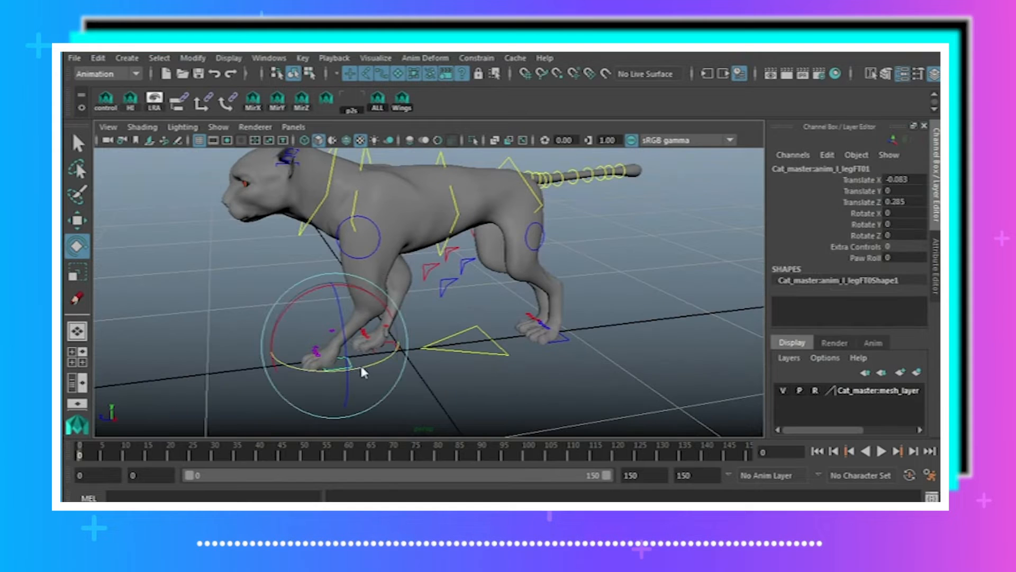
{"action": "key", "text": "w"}
{"action": "left_click_drag", "start_coordinate": [265, 358], "coordinate": [238, 359]}
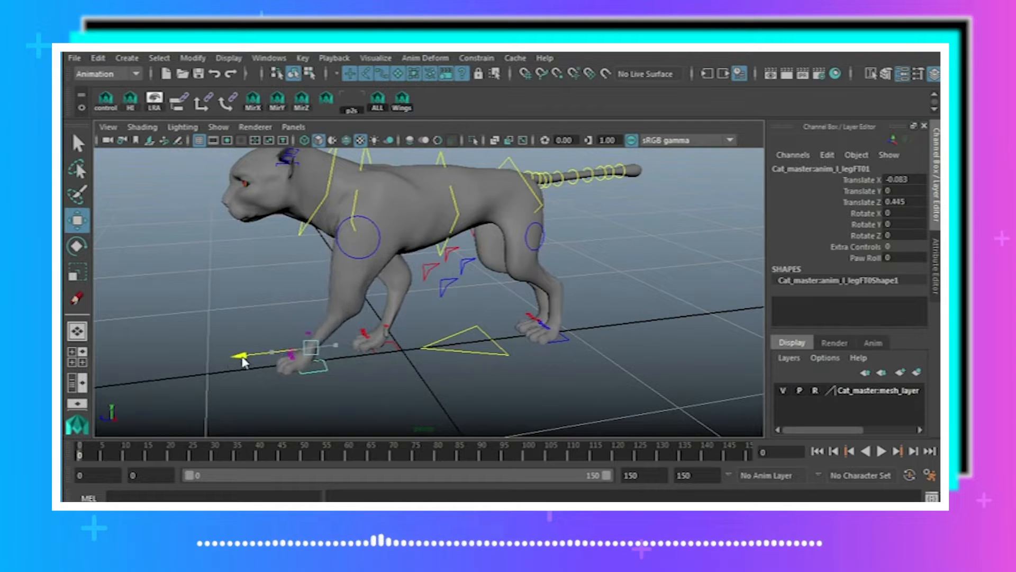
- Move the cat's left back foot control backward to Translate Z -0.351
{"action": "left_click_drag", "start_coordinate": [462, 357], "coordinate": [597, 391], "text": "alt"}
{"action": "left_click", "coordinate": [566, 395]}
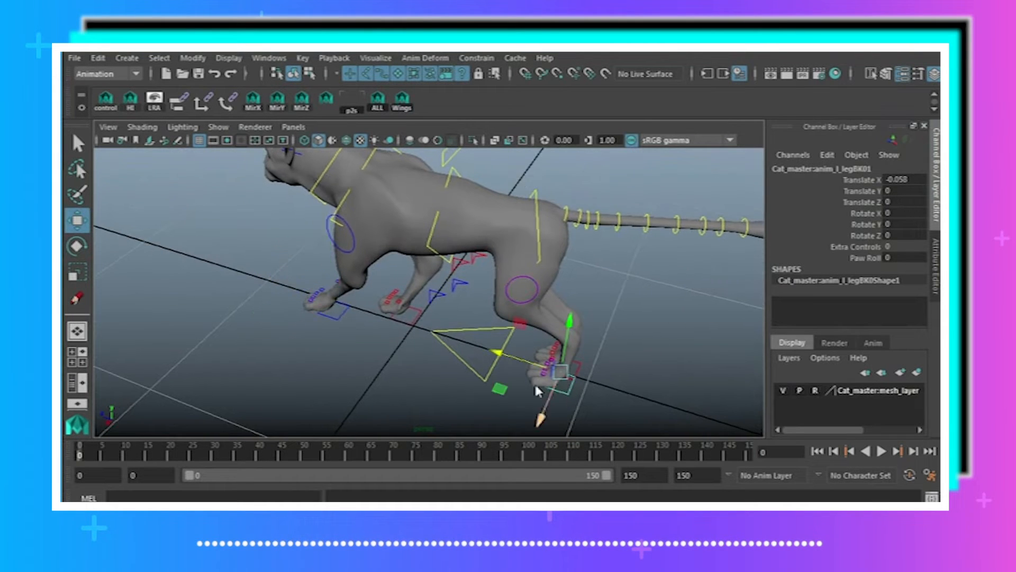
{"action": "left_click_drag", "start_coordinate": [523, 369], "coordinate": [573, 377]}
{"action": "left_click_drag", "start_coordinate": [566, 365], "coordinate": [517, 307], "text": "alt"}
- Move the left knee control of the back leg to Translate X -0.353
{"action": "left_click", "coordinate": [450, 287]}
{"action": "left_click_drag", "start_coordinate": [451, 288], "coordinate": [498, 312], "text": "alt"}
{"action": "left_click", "coordinate": [468, 284]}
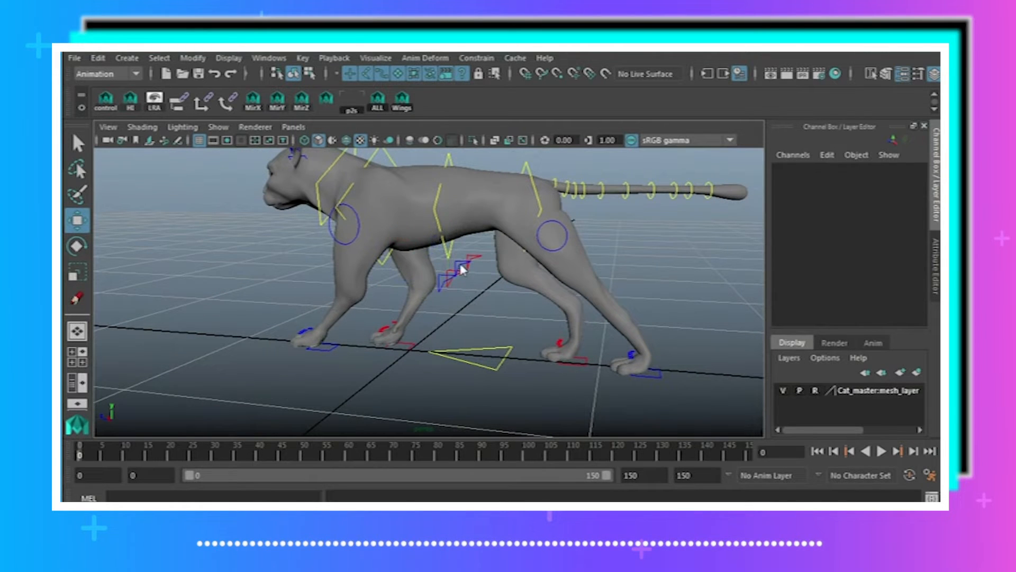
{"action": "left_click", "coordinate": [460, 266]}
{"action": "left_click_drag", "start_coordinate": [466, 271], "coordinate": [564, 264], "text": "alt"}
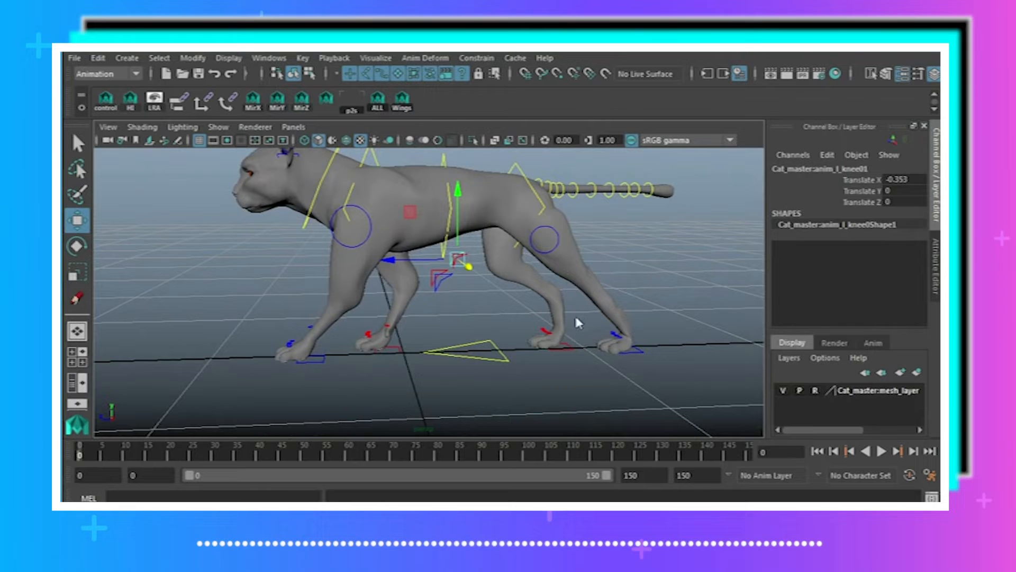
- Move the right back foot control forward to Translate Z 0.35 and the right front foot control back to Translate Z -0.149
{"action": "left_click", "coordinate": [569, 345]}
{"action": "left_click_drag", "start_coordinate": [488, 342], "coordinate": [732, 333]}
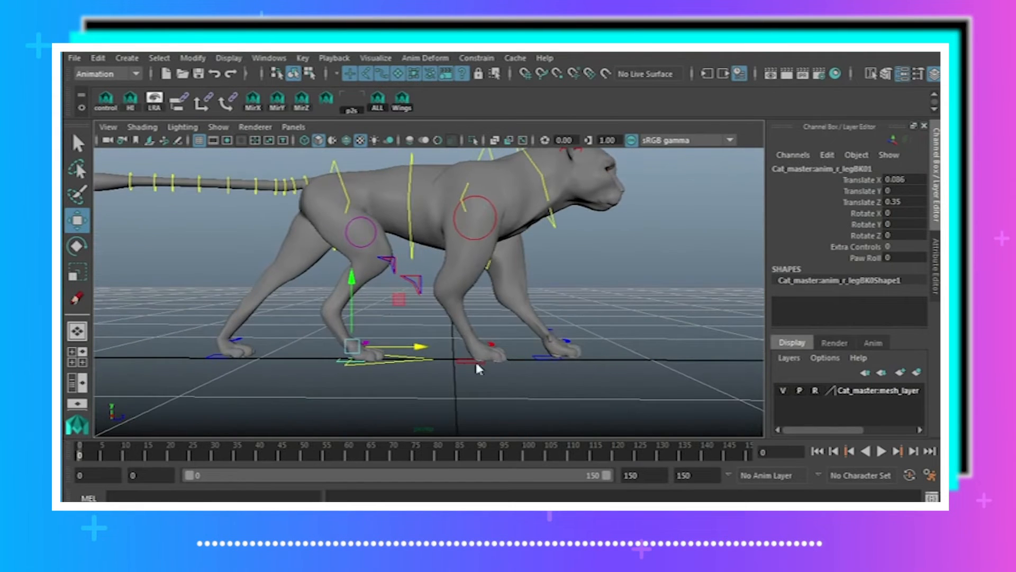
{"action": "left_click", "coordinate": [475, 362]}
{"action": "left_click_drag", "start_coordinate": [538, 350], "coordinate": [634, 354]}
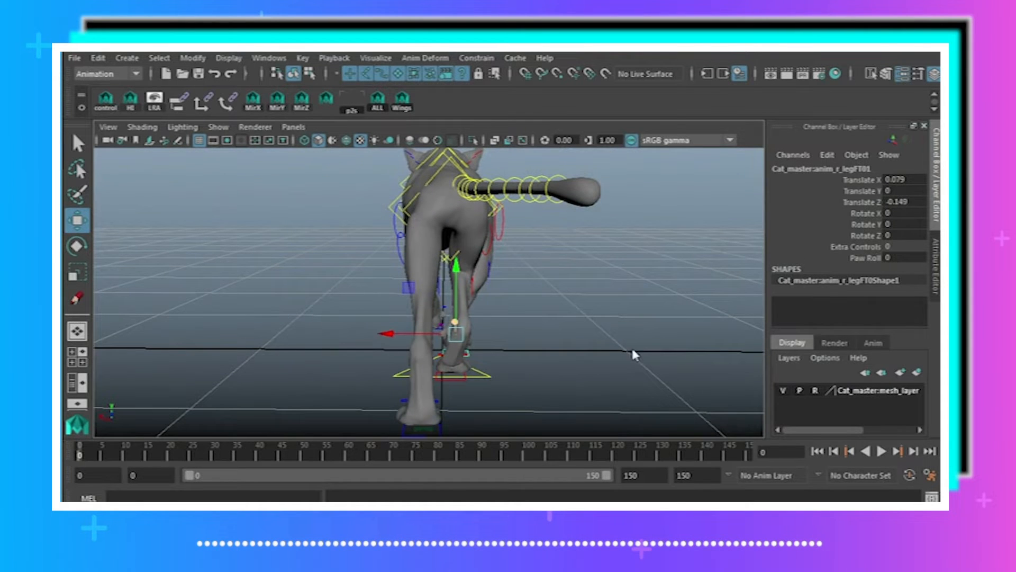
{"action": "left_click_drag", "start_coordinate": [389, 336], "coordinate": [651, 351]}
- Adjust the back feet sideways, setting the left foot control to Translate X -0.099 and the right to Translate X 0.1
{"action": "left_click", "coordinate": [396, 392]}
{"action": "left_click_drag", "start_coordinate": [395, 393], "coordinate": [556, 361], "text": "alt"}
{"action": "left_click", "coordinate": [443, 371]}
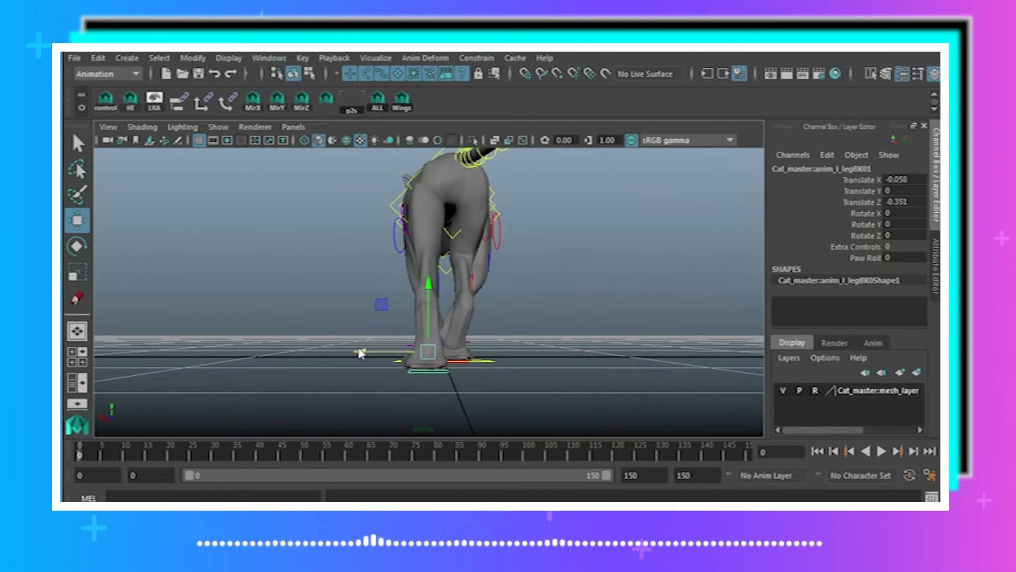
{"action": "left_click_drag", "start_coordinate": [358, 351], "coordinate": [370, 360]}
{"action": "left_click_drag", "start_coordinate": [373, 362], "coordinate": [364, 383], "text": "alt"}
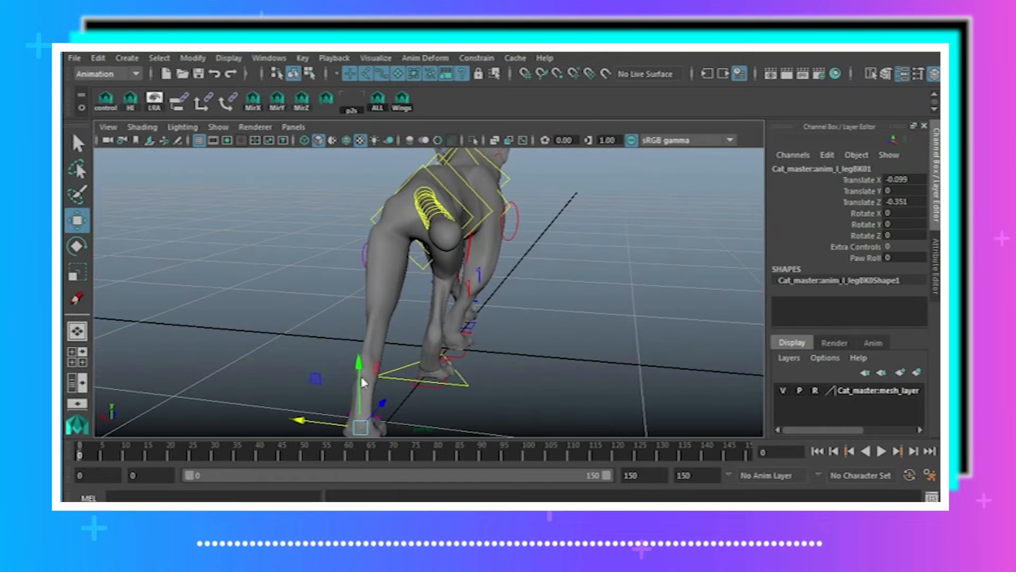
{"action": "left_click", "coordinate": [429, 382]}
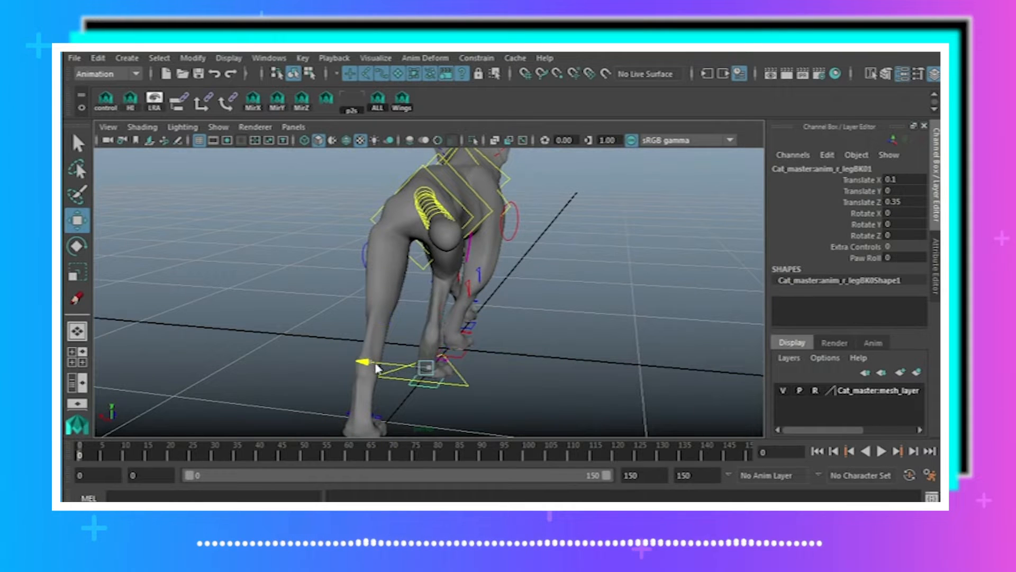
{"action": "left_click_drag", "start_coordinate": [430, 382], "coordinate": [397, 362], "text": "alt"}
- Try to move the left thigh's jiggle control upward
{"action": "left_click", "coordinate": [393, 254]}
{"action": "left_click_drag", "start_coordinate": [394, 255], "coordinate": [455, 252], "text": "alt"}
{"action": "left_click_drag", "start_coordinate": [456, 176], "coordinate": [477, 142]}
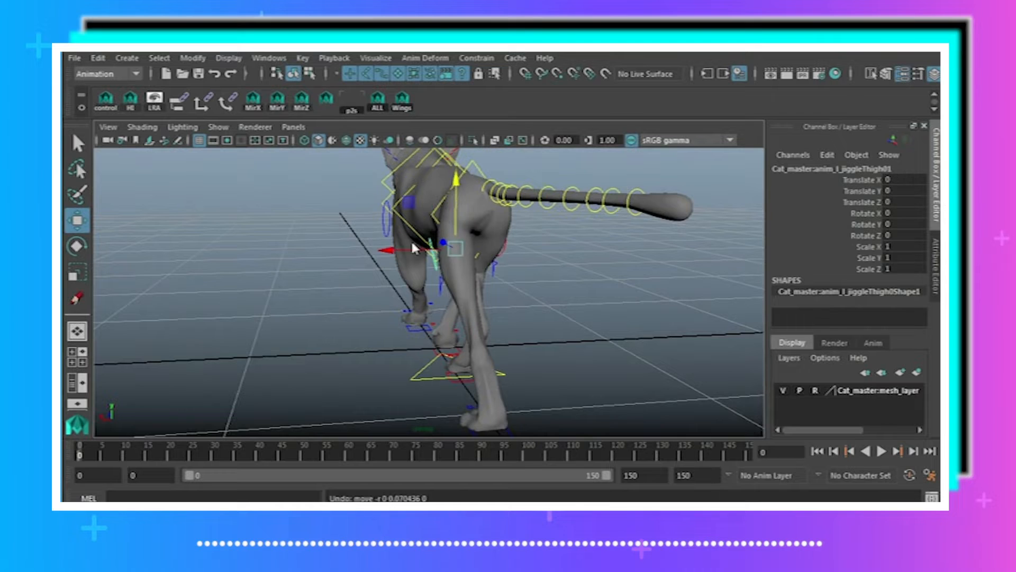
{"action": "left_click_drag", "start_coordinate": [411, 239], "coordinate": [584, 290], "text": "alt"}
{"action": "left_click", "coordinate": [583, 290]}
- Rotate the hip spine control to Rotate X -1.018, Rotate Y 24.023 and Rotate Z 8.982
{"action": "left_click", "coordinate": [506, 171]}
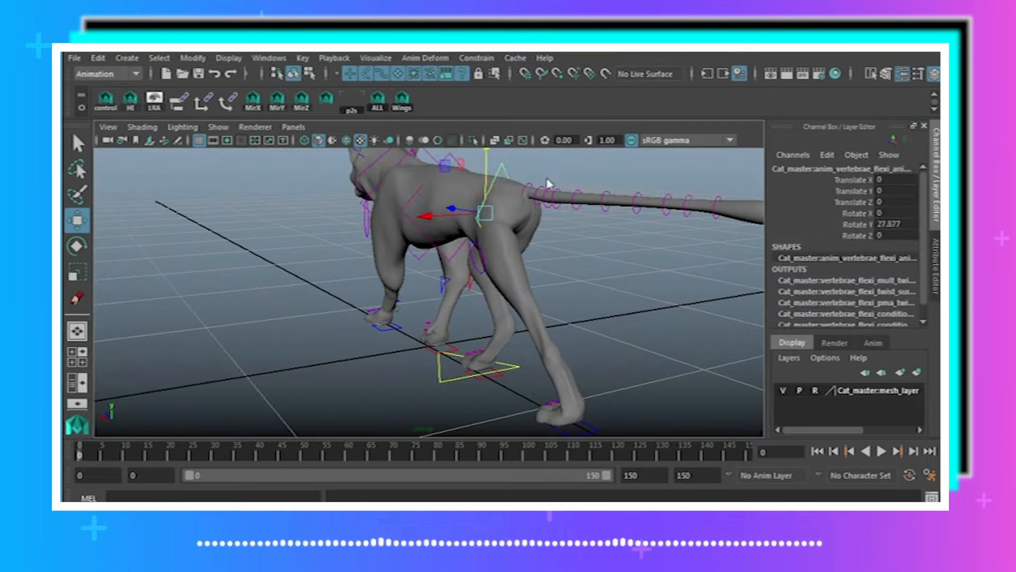
{"action": "left_click", "coordinate": [77, 246]}
{"action": "left_click_drag", "start_coordinate": [532, 180], "coordinate": [551, 274]}
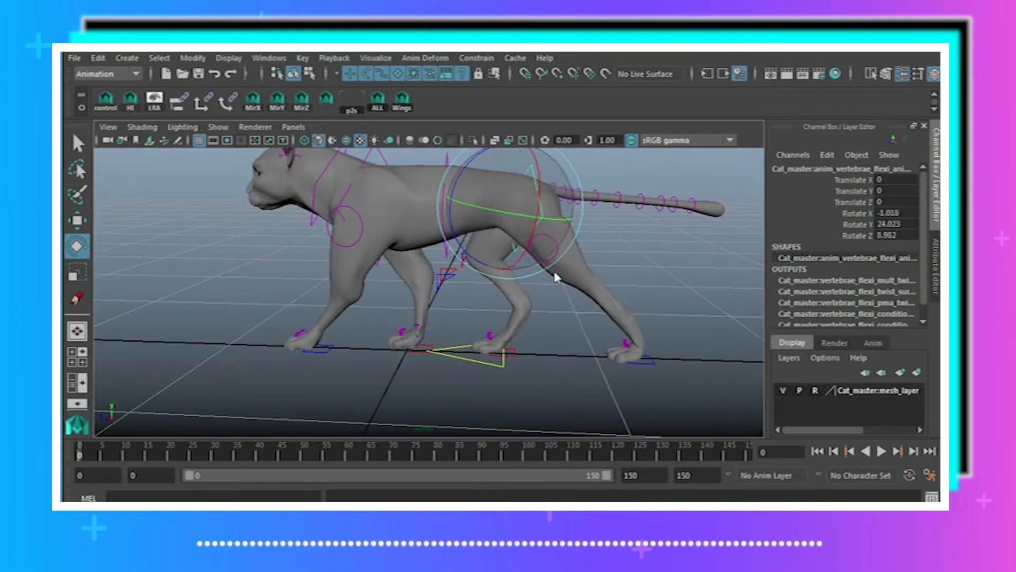
- Shorten the rear stride by moving the left back foot control forward to Translate Z -0.255
{"action": "left_click", "coordinate": [642, 363]}
{"action": "left_click", "coordinate": [867, 258]}
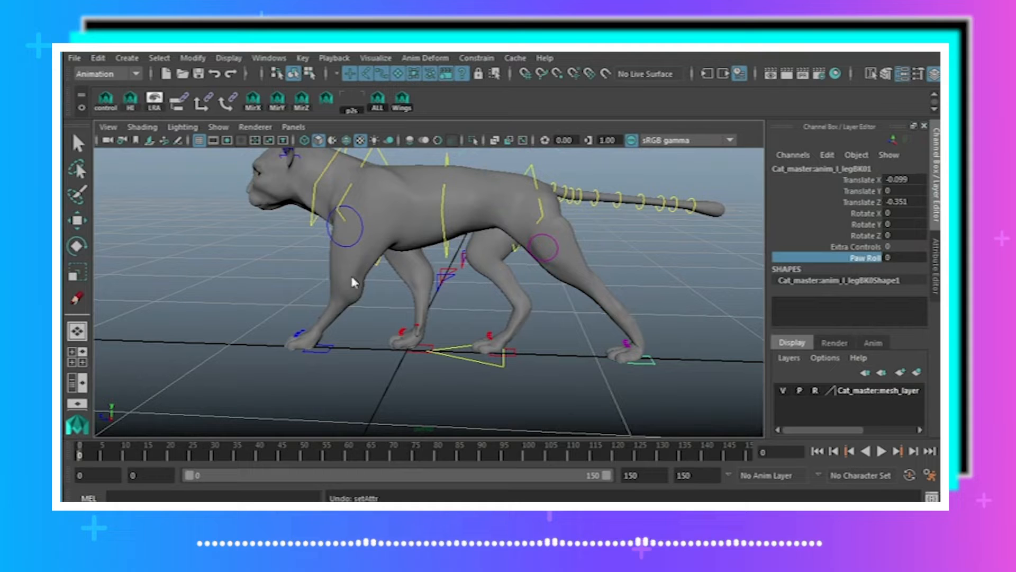
{"action": "left_click", "coordinate": [78, 221]}
{"action": "left_click_drag", "start_coordinate": [576, 352], "coordinate": [628, 349]}
- Move the left front foot control to Translate Z 0.42 and the left back foot control to Translate Z -0.223
{"action": "left_click", "coordinate": [327, 357]}
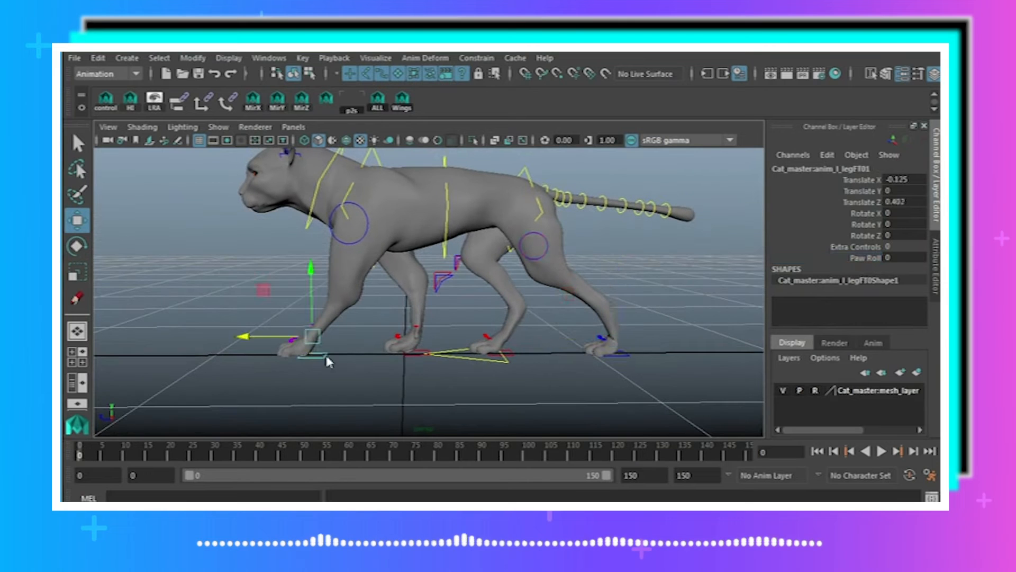
{"action": "left_click_drag", "start_coordinate": [249, 342], "coordinate": [244, 342]}
{"action": "left_click_drag", "start_coordinate": [254, 342], "coordinate": [314, 361], "text": "alt"}
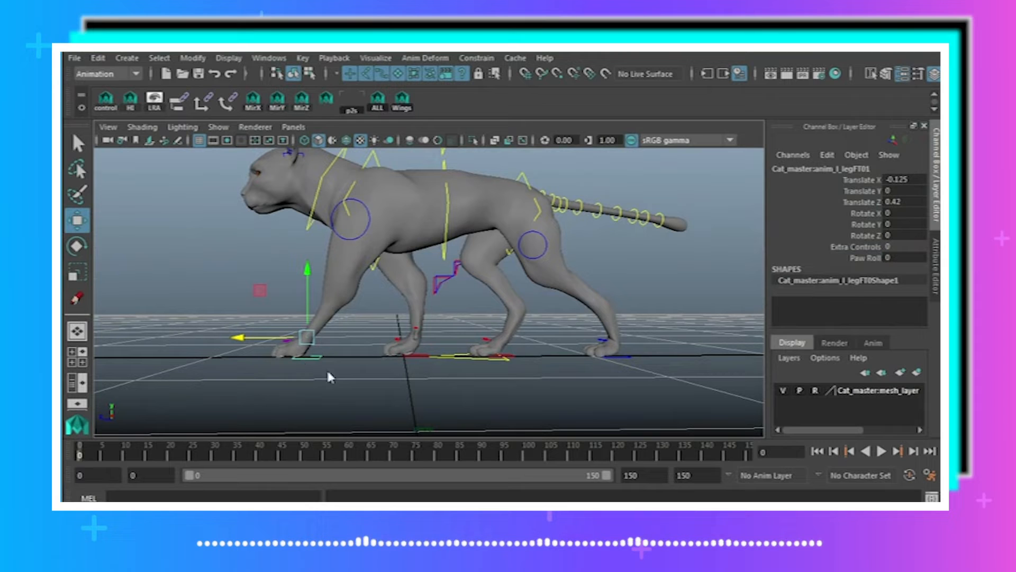
{"action": "left_click_drag", "start_coordinate": [649, 364], "coordinate": [628, 347], "text": "alt"}
{"action": "left_click", "coordinate": [609, 346]}
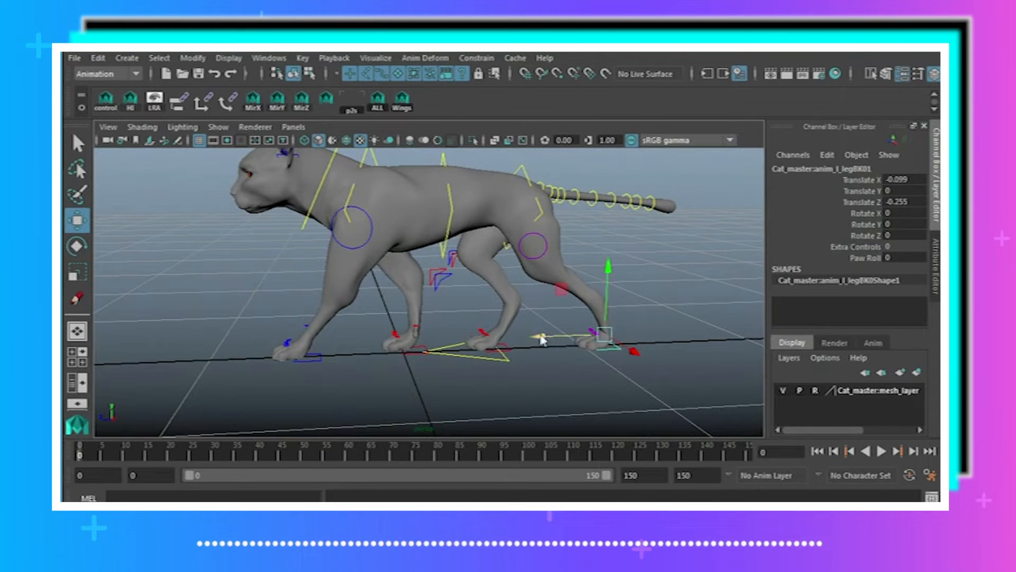
{"action": "left_click_drag", "start_coordinate": [545, 340], "coordinate": [351, 211]}
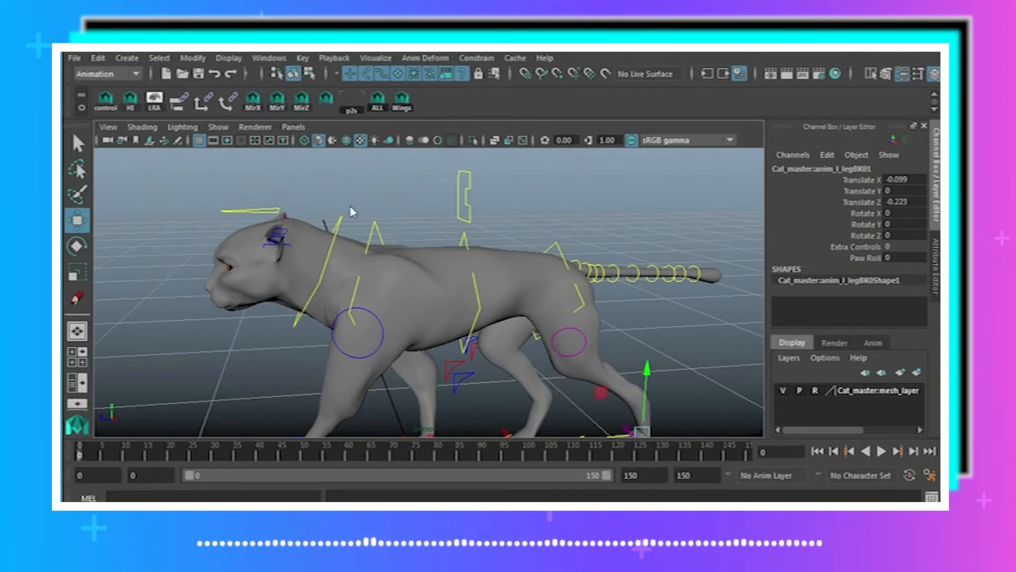
- Rotate the neck control to lower the cat's neck and head
{"action": "left_click", "coordinate": [340, 224]}
{"action": "left_click", "coordinate": [76, 248]}
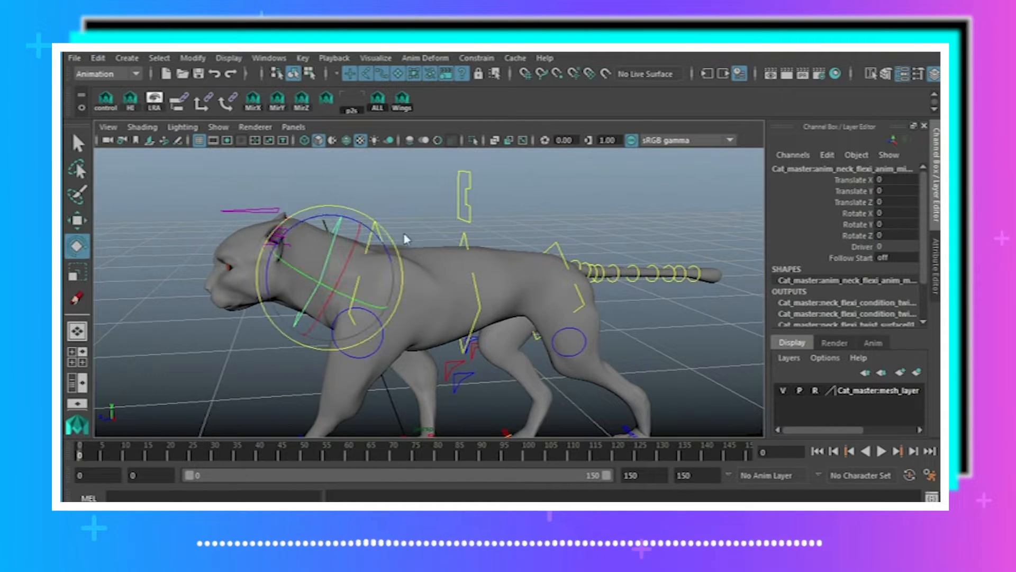
{"action": "left_click_drag", "start_coordinate": [385, 247], "coordinate": [344, 259]}
{"action": "left_click", "coordinate": [371, 199]}
{"action": "left_click", "coordinate": [312, 233]}
{"action": "left_click_drag", "start_coordinate": [417, 278], "coordinate": [414, 205], "text": "alt"}
- Lower the cat's body by moving the COG control to Translate Y -0.11
{"action": "left_click", "coordinate": [365, 333]}
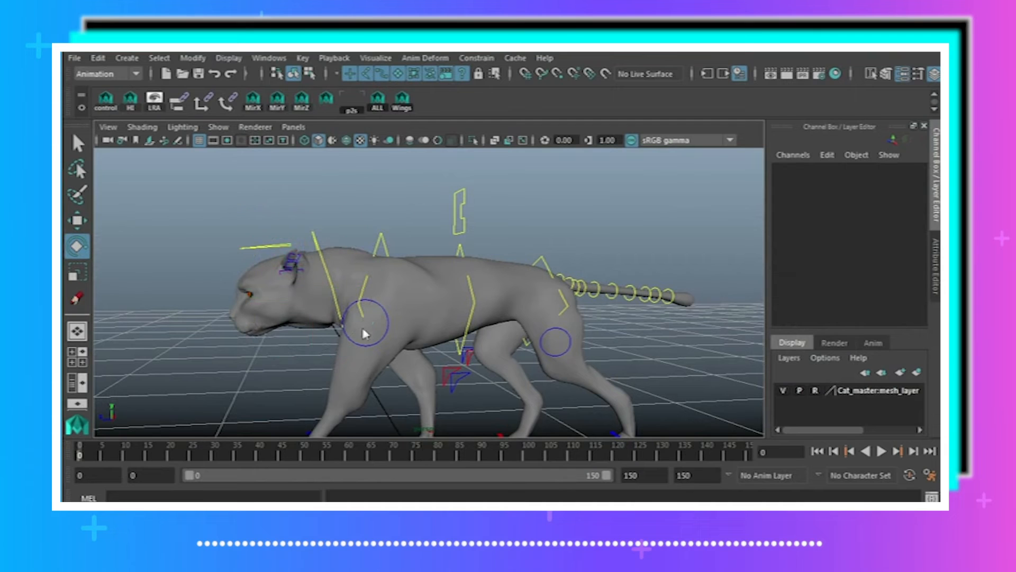
{"action": "left_click", "coordinate": [470, 231]}
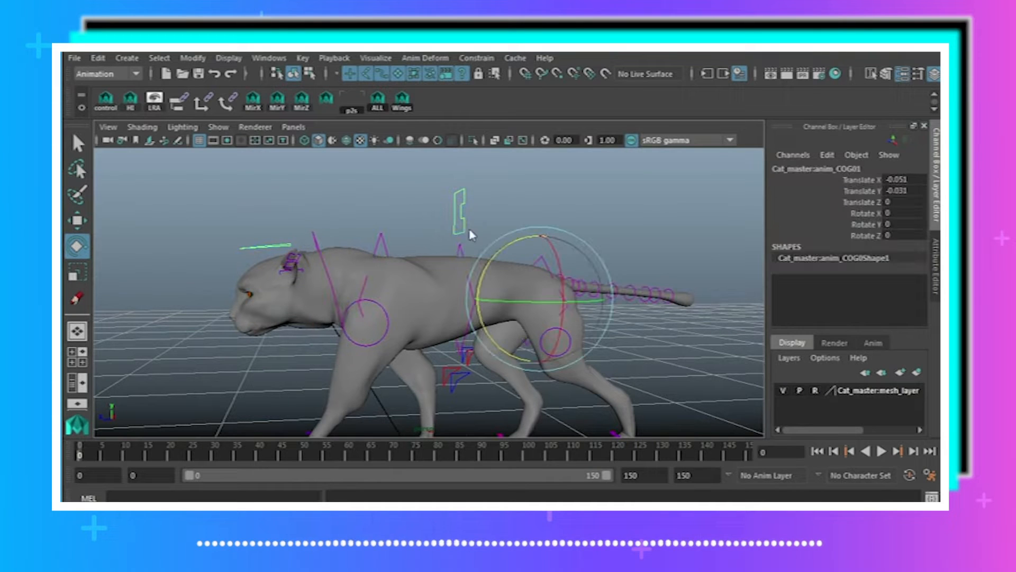
{"action": "left_click", "coordinate": [84, 226]}
{"action": "left_click_drag", "start_coordinate": [540, 236], "coordinate": [540, 253]}
{"action": "middle_click_drag", "start_coordinate": [360, 282], "coordinate": [374, 250], "text": "alt"}
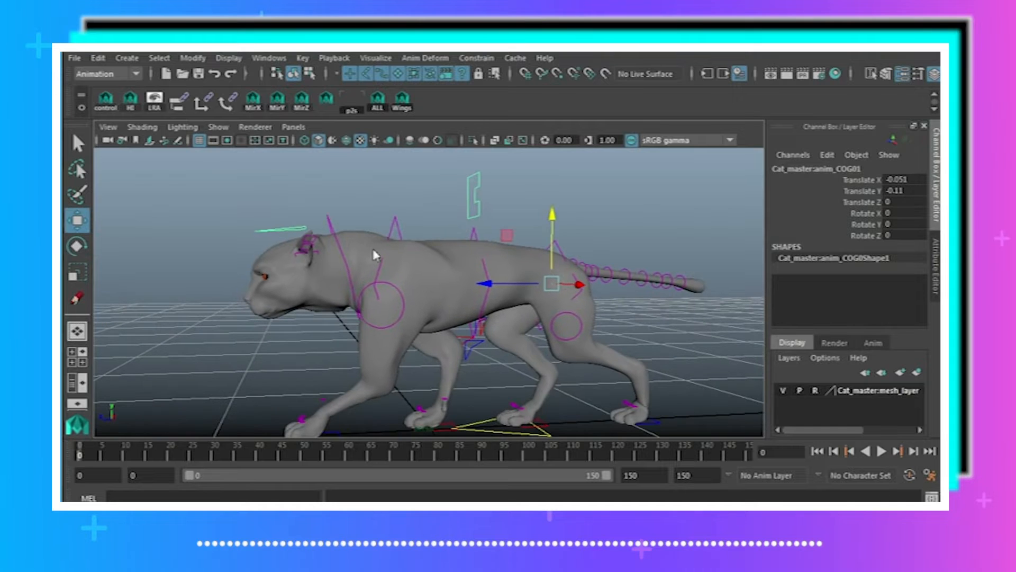
- Move the left scapula control vertically and raise the right scapula control over the supporting front leg
{"action": "left_click", "coordinate": [380, 206]}
{"action": "left_click", "coordinate": [401, 293]}
{"action": "left_click_drag", "start_coordinate": [385, 242], "coordinate": [483, 290]}
{"action": "left_click", "coordinate": [403, 303]}
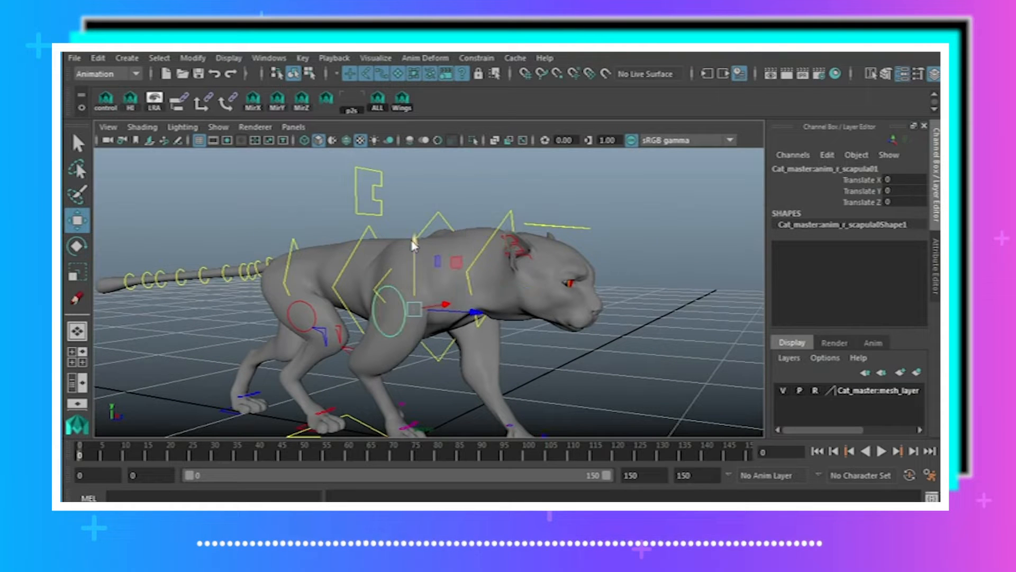
{"action": "mouse_move", "coordinate": [414, 245]}
{"action": "left_mouse_down"}
{"action": "mouse_move", "coordinate": [415, 214]}
{"action": "mouse_move", "coordinate": [416, 227]}
{"action": "left_mouse_up"}
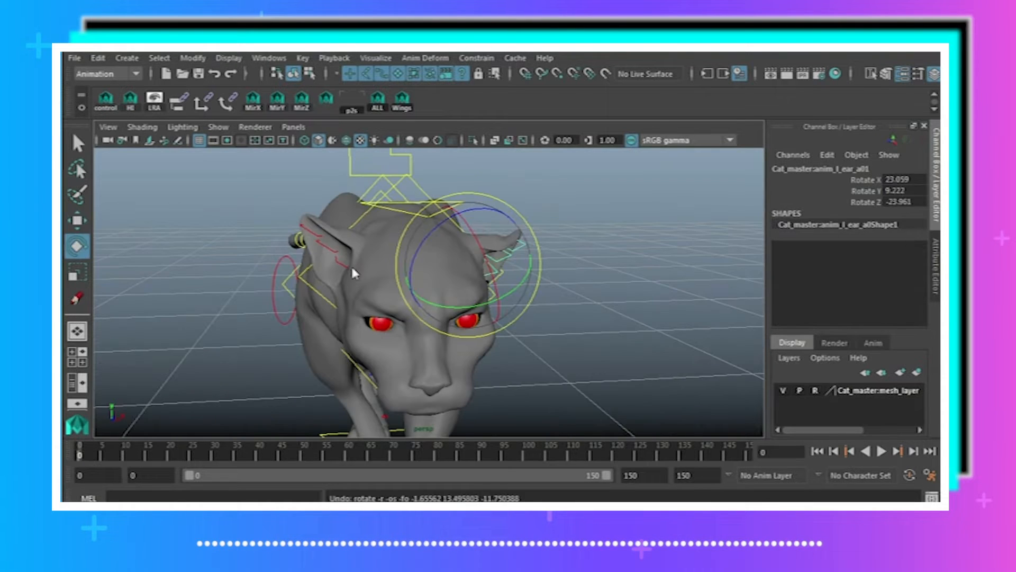
- Rotate the base controls of both ears together to pose the ears symmetrically
{"action": "left_click", "coordinate": [351, 265]}
{"action": "left_click_drag", "start_coordinate": [375, 240], "coordinate": [395, 218]}
{"action": "left_click", "coordinate": [597, 323]}
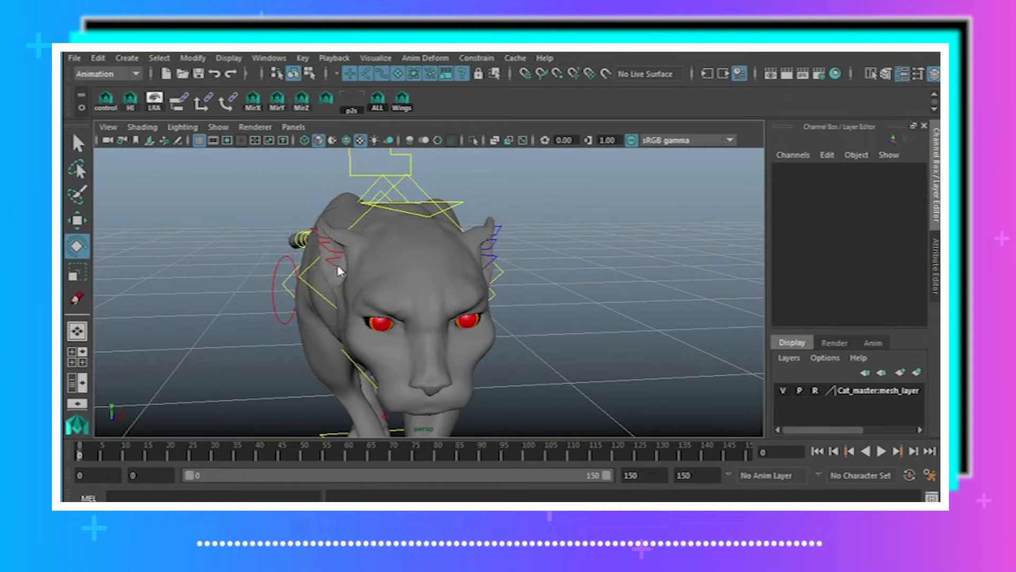
- Rotate the tip controls of both ears to Rotate X 0.263, Rotate Y 11.266 and Rotate Z -28.186
{"action": "left_click", "coordinate": [327, 253]}
{"action": "left_click", "coordinate": [496, 245]}
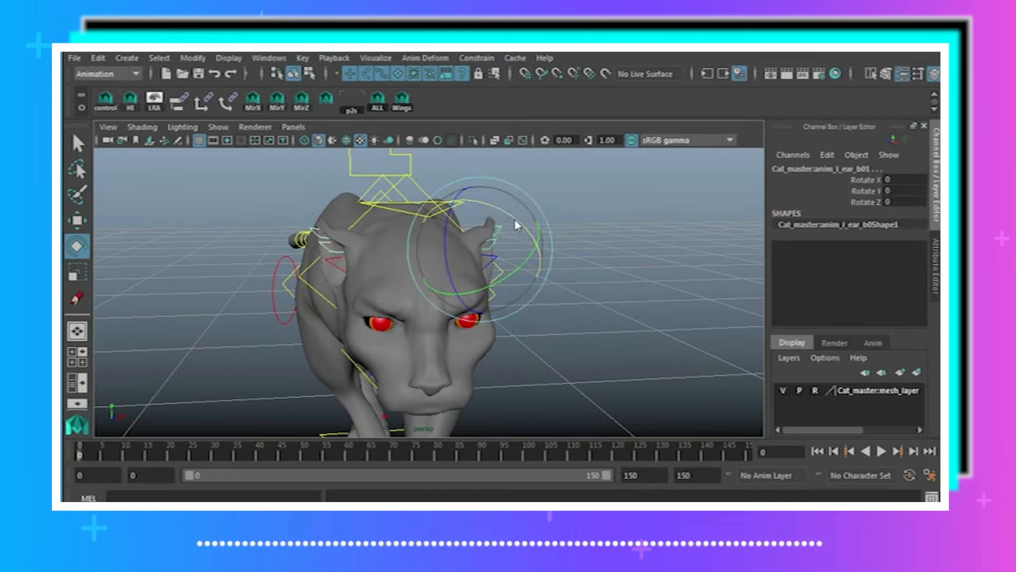
{"action": "left_click_drag", "start_coordinate": [556, 255], "coordinate": [370, 353]}
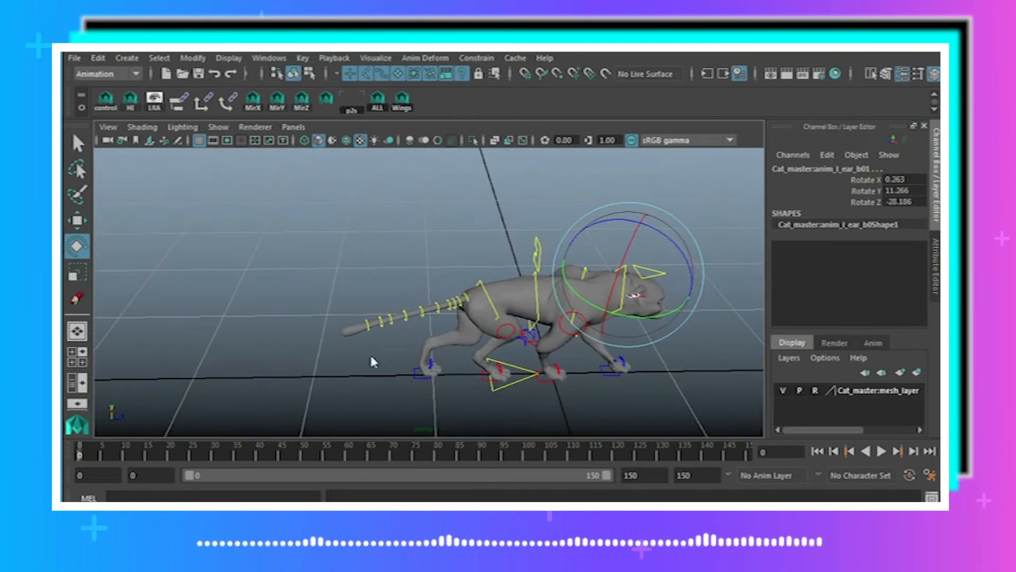
- Examine the cat's complete walking pose from both sides, the front and above
{"action": "left_click_drag", "start_coordinate": [545, 356], "coordinate": [264, 328], "text": "alt"}
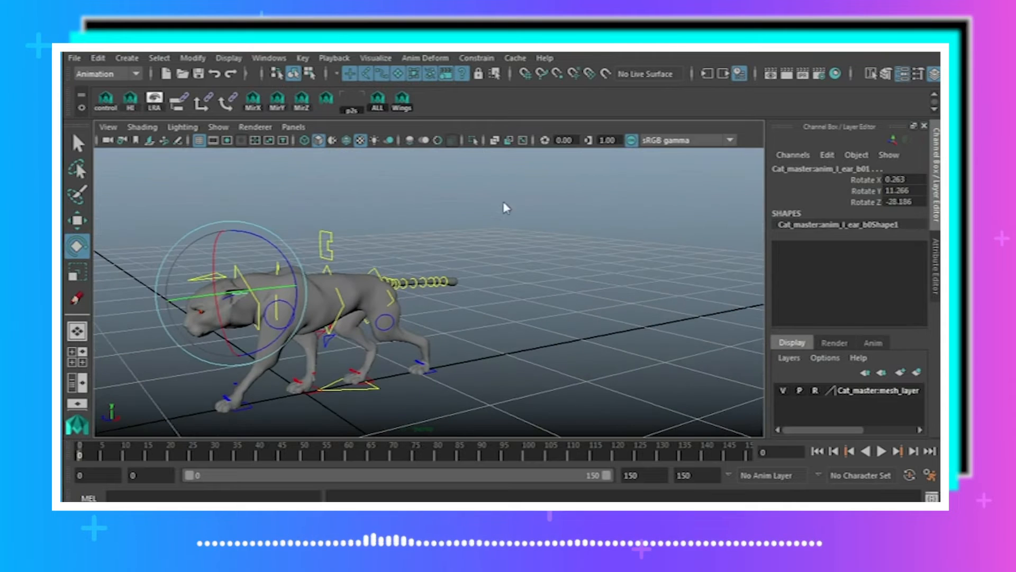
{"action": "left_click", "coordinate": [503, 205]}
{"action": "middle_click_drag", "start_coordinate": [418, 244], "coordinate": [495, 245], "text": "alt"}
{"action": "left_click_drag", "start_coordinate": [498, 249], "coordinate": [338, 290], "text": "alt"}
{"action": "middle_click_drag", "start_coordinate": [338, 291], "coordinate": [434, 288], "text": "alt"}
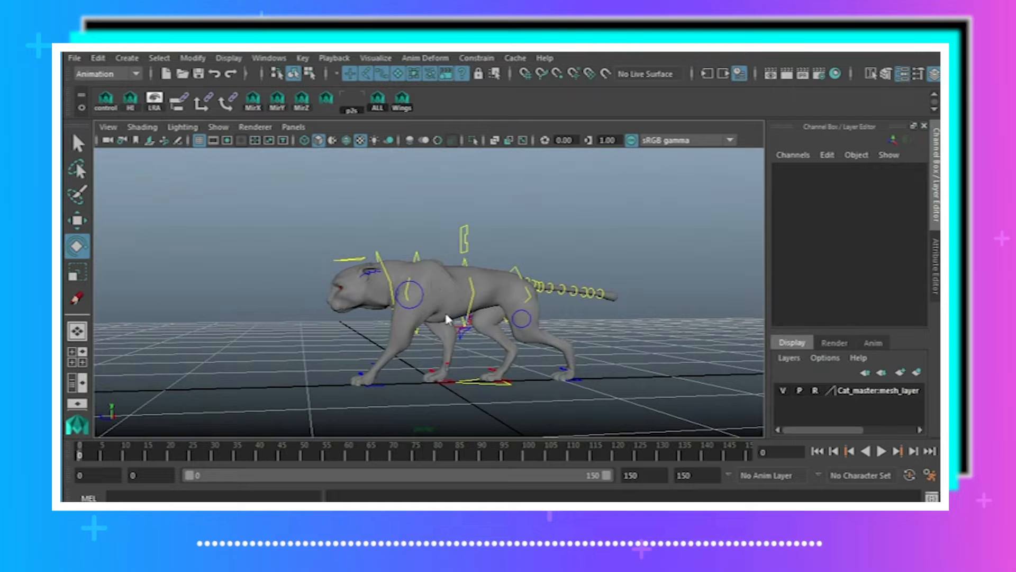
{"action": "left_click_drag", "start_coordinate": [447, 318], "coordinate": [571, 335], "text": "alt"}
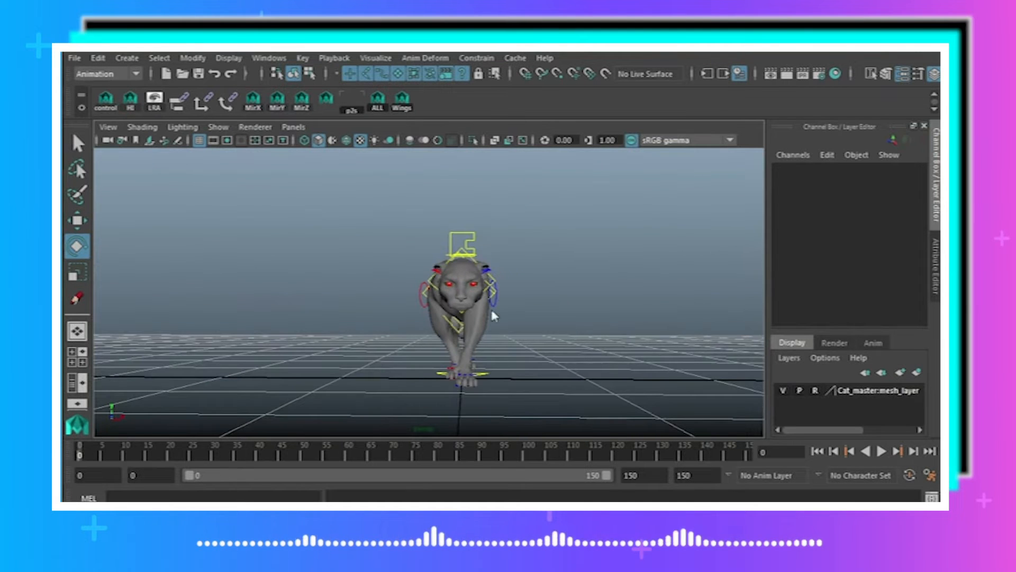
{"action": "left_click_drag", "start_coordinate": [493, 316], "coordinate": [419, 311], "text": "alt"}
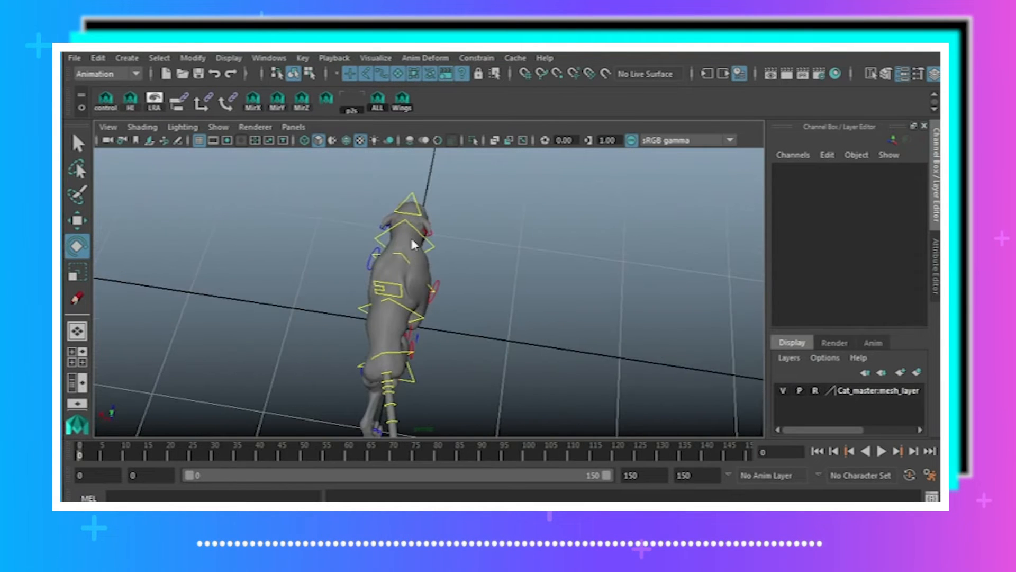
- Switch the viewport from perspective to the orthographic side view of the cat
{"action": "left_click_drag", "start_coordinate": [426, 213], "coordinate": [408, 248], "text": "alt"}
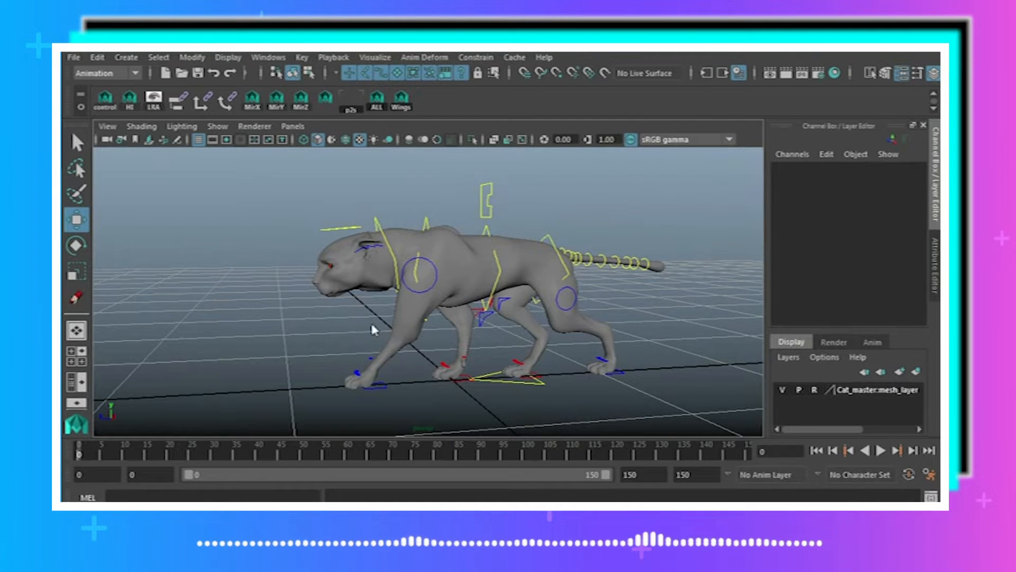
{"action": "mouse_move", "coordinate": [372, 327]}
{"action": "left_mouse_down", "text": "alt"}
{"action": "mouse_move", "coordinate": [409, 326]}
{"action": "mouse_move", "coordinate": [366, 323]}
{"action": "left_mouse_up", "text": "alt"}
{"action": "left_click_drag", "start_coordinate": [592, 288], "coordinate": [556, 243], "text": "alt"}
{"action": "left_click", "coordinate": [292, 126]}
{"action": "mouse_move", "coordinate": [333, 168]}
{"action": "left_click", "coordinate": [443, 182]}
- Examine how all four paws meet the ground line in close-up and inspect the full side silhouette
{"action": "right_click_drag", "start_coordinate": [556, 244], "coordinate": [428, 256], "text": "alt"}
{"action": "middle_click_drag", "start_coordinate": [427, 256], "coordinate": [412, 286], "text": "alt"}
{"action": "right_click_drag", "start_coordinate": [413, 286], "coordinate": [509, 294], "text": "alt"}
{"action": "right_click_drag", "start_coordinate": [339, 302], "coordinate": [592, 317], "text": "alt"}
{"action": "middle_click_drag", "start_coordinate": [505, 317], "coordinate": [543, 245], "text": "alt"}
{"action": "right_click_drag", "start_coordinate": [411, 322], "coordinate": [674, 328], "text": "alt"}
{"action": "right_click_drag", "start_coordinate": [476, 338], "coordinate": [561, 323], "text": "alt"}
{"action": "middle_click_drag", "start_coordinate": [543, 302], "coordinate": [634, 233], "text": "alt"}
{"action": "left_click_drag", "start_coordinate": [481, 303], "coordinate": [544, 301], "text": "alt"}
{"action": "middle_click_drag", "start_coordinate": [439, 317], "coordinate": [500, 331], "text": "alt"}
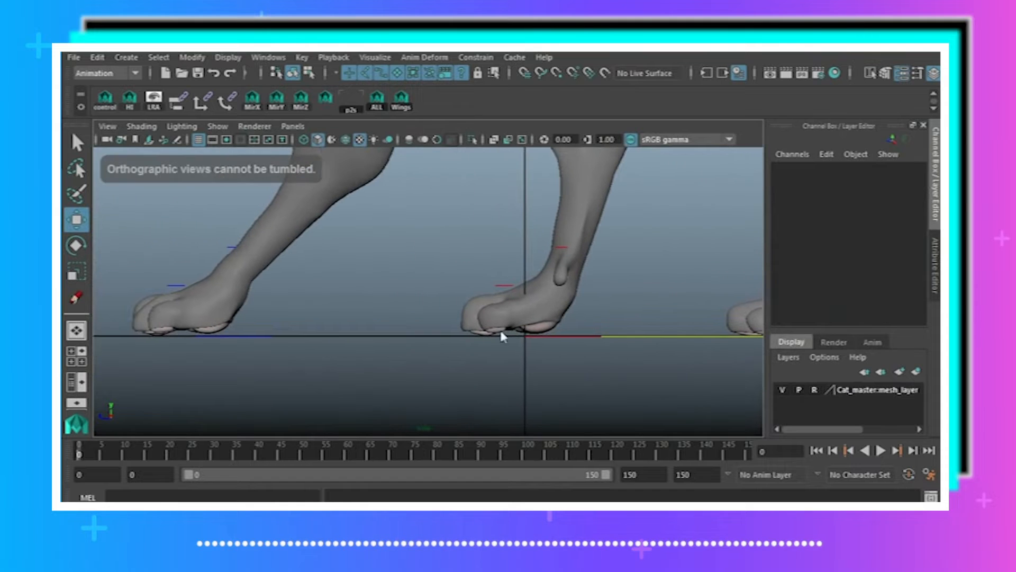
{"action": "left_click", "coordinate": [268, 335]}
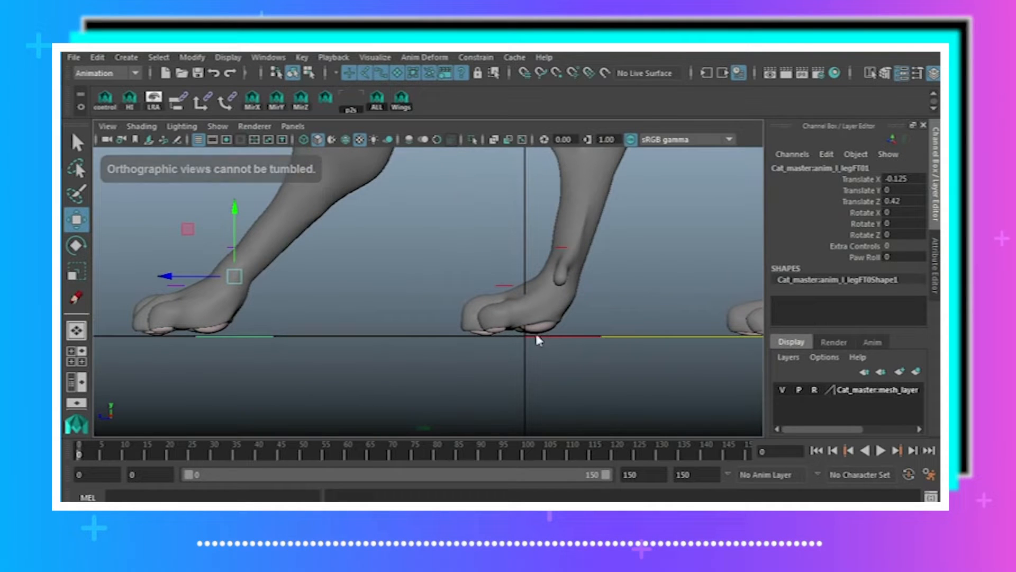
{"action": "left_click", "coordinate": [358, 275]}
{"action": "right_click_drag", "start_coordinate": [554, 276], "coordinate": [531, 300], "text": "alt"}
{"action": "middle_click_drag", "start_coordinate": [520, 290], "coordinate": [169, 314], "text": "alt"}
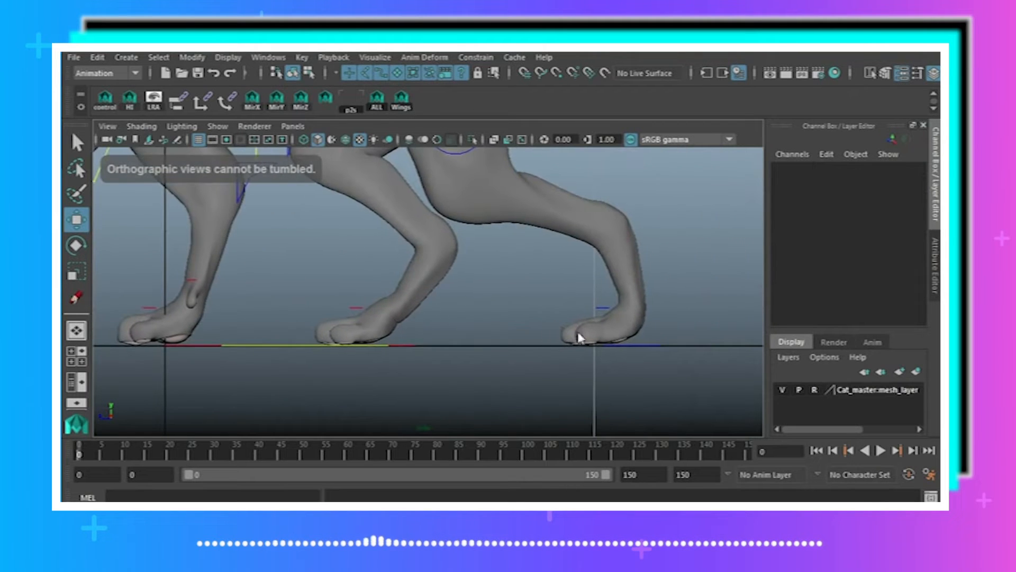
{"action": "right_click_drag", "start_coordinate": [578, 332], "coordinate": [448, 291], "text": "alt"}
{"action": "middle_click_drag", "start_coordinate": [447, 291], "coordinate": [519, 322], "text": "alt"}
{"action": "left_click_drag", "start_coordinate": [467, 331], "coordinate": [445, 331], "text": "alt"}
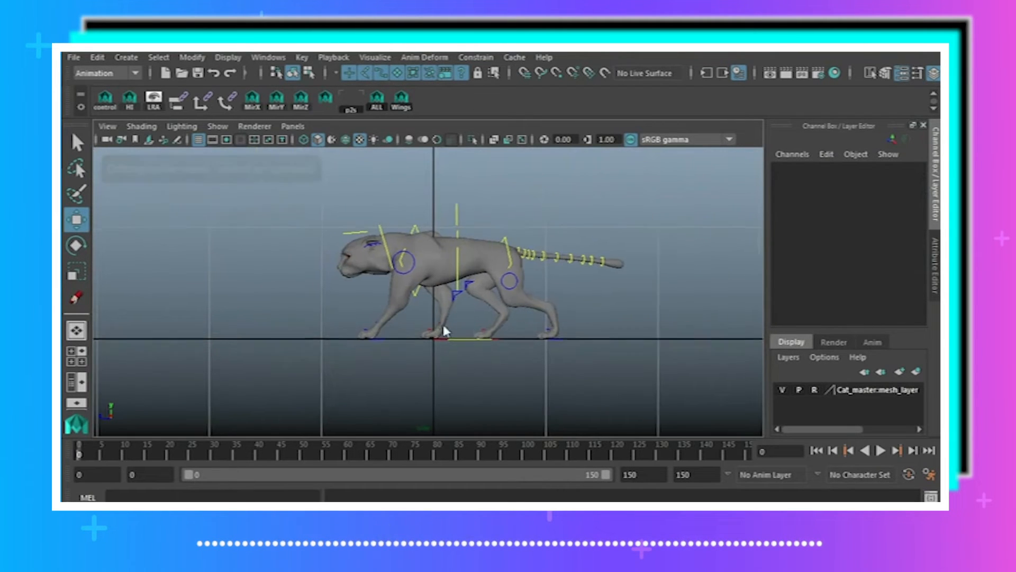
{"action": "right_click_drag", "start_coordinate": [445, 332], "coordinate": [601, 326], "text": "alt"}
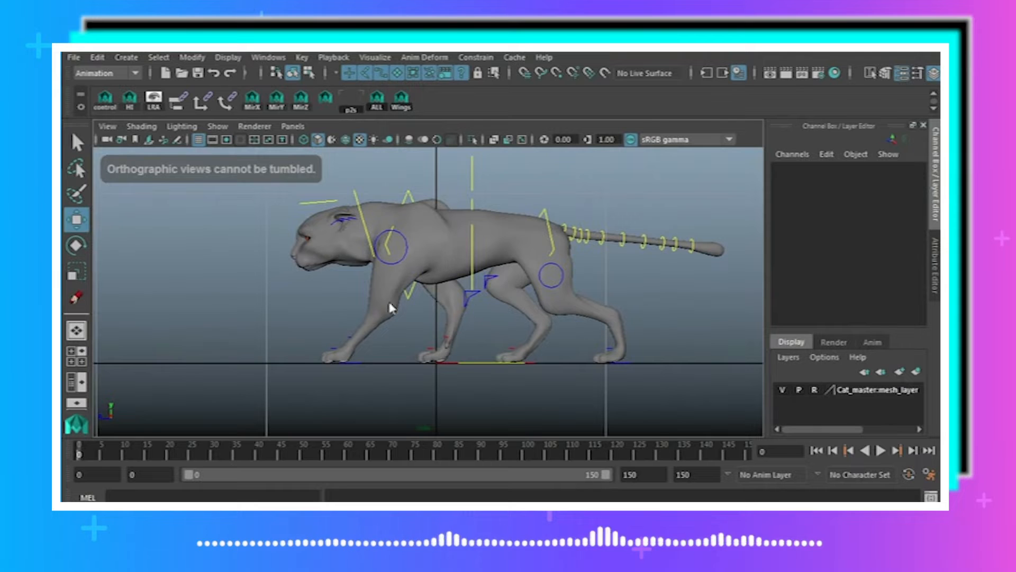
{"action": "mouse_move", "coordinate": [457, 349]}
{"action": "middle_mouse_down", "text": "alt"}
{"action": "mouse_move", "coordinate": [392, 352]}
{"action": "mouse_move", "coordinate": [471, 355]}
{"action": "middle_mouse_up", "text": "alt"}
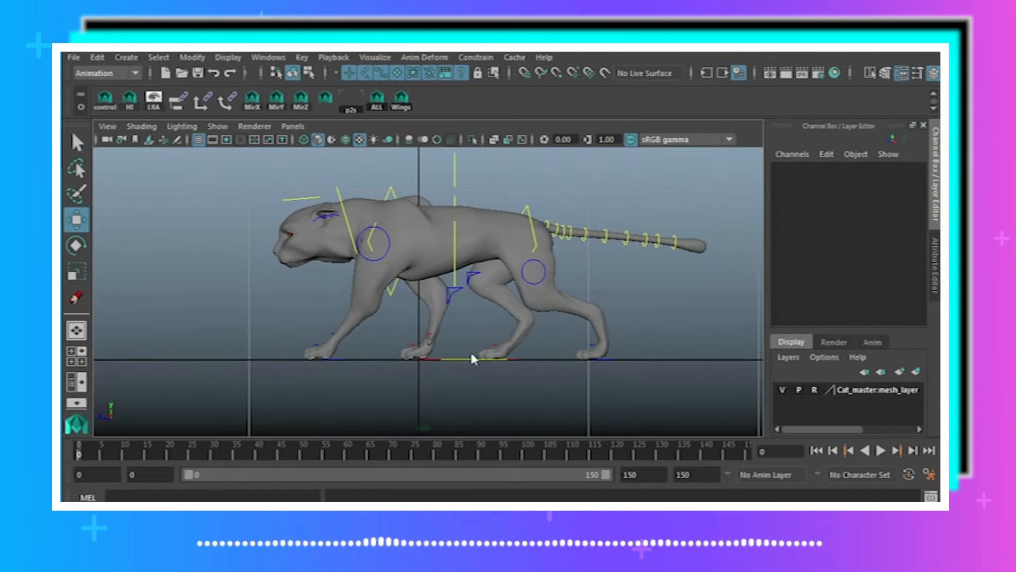
- Set the playback range to end at frame 30 and play the timeline briefly
{"action": "double_click", "coordinate": [643, 476]}
{"action": "type", "text": "30"}
{"action": "key", "text": "Return"}
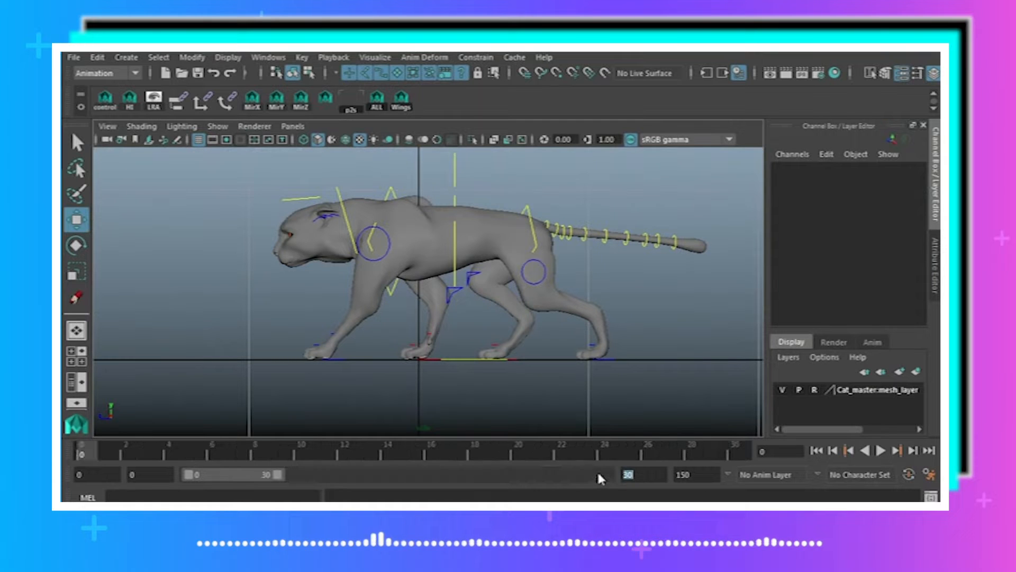
{"action": "key", "text": "alt+v"}
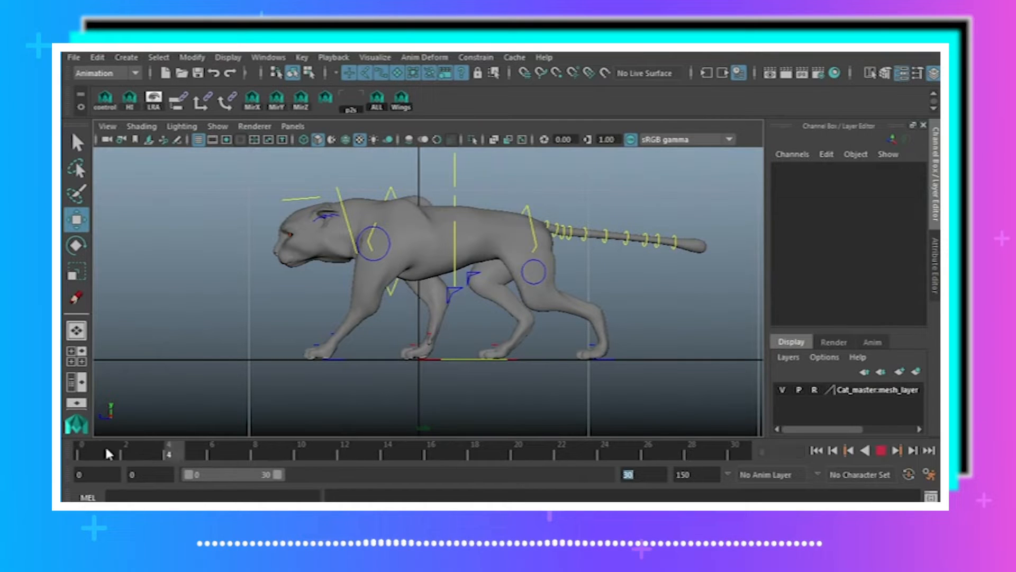
{"action": "key", "text": "alt+v"}
- Try moving the whole cat forward along Z with the global control in the side view, and undo the move
{"action": "middle_click_drag", "start_coordinate": [447, 337], "coordinate": [509, 361], "text": "alt"}
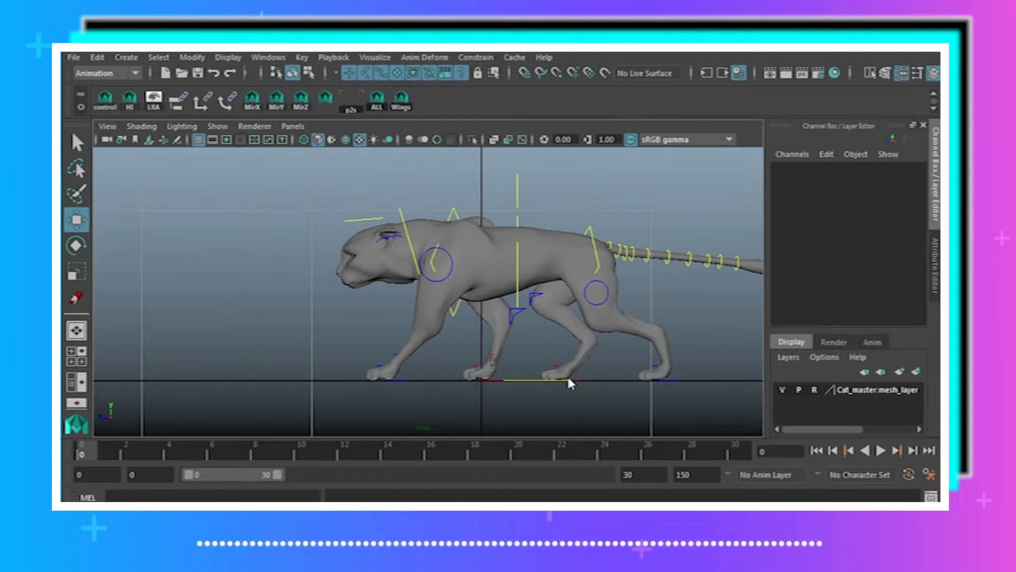
{"action": "middle_click_drag", "start_coordinate": [560, 334], "coordinate": [479, 337], "text": "alt"}
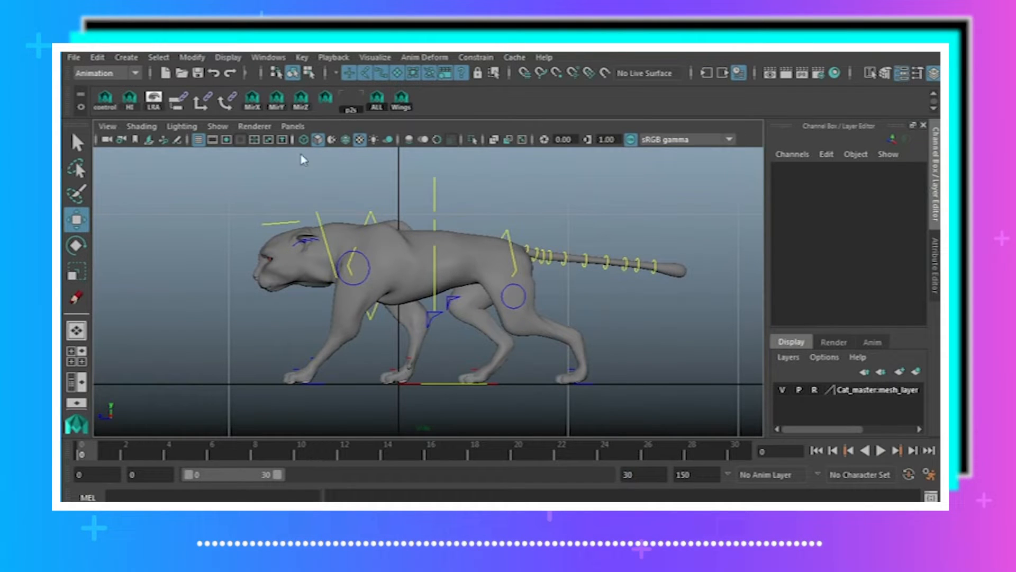
{"action": "middle_click_drag", "start_coordinate": [475, 260], "coordinate": [501, 225], "text": "alt"}
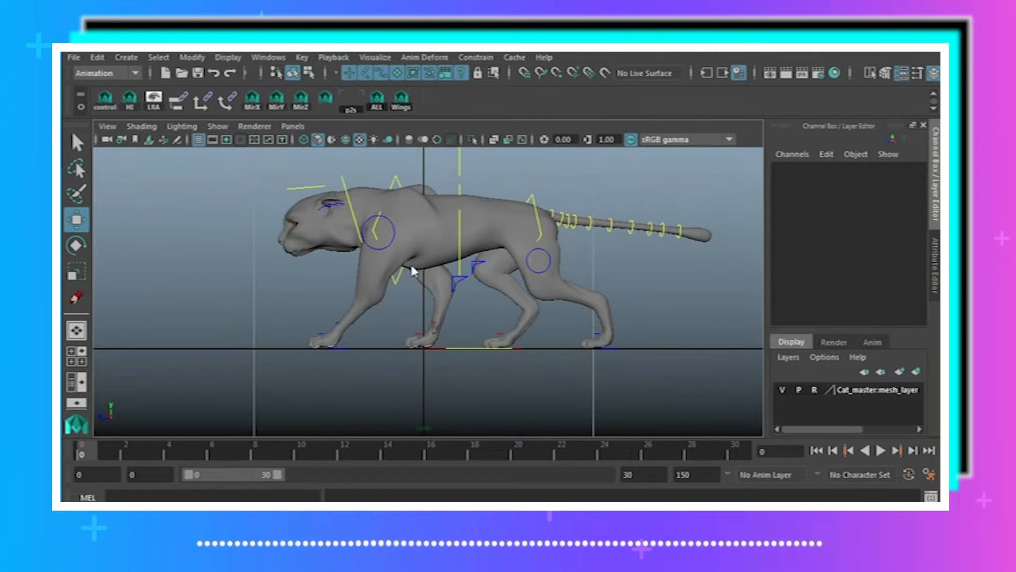
{"action": "middle_click_drag", "start_coordinate": [413, 271], "coordinate": [416, 249], "text": "alt"}
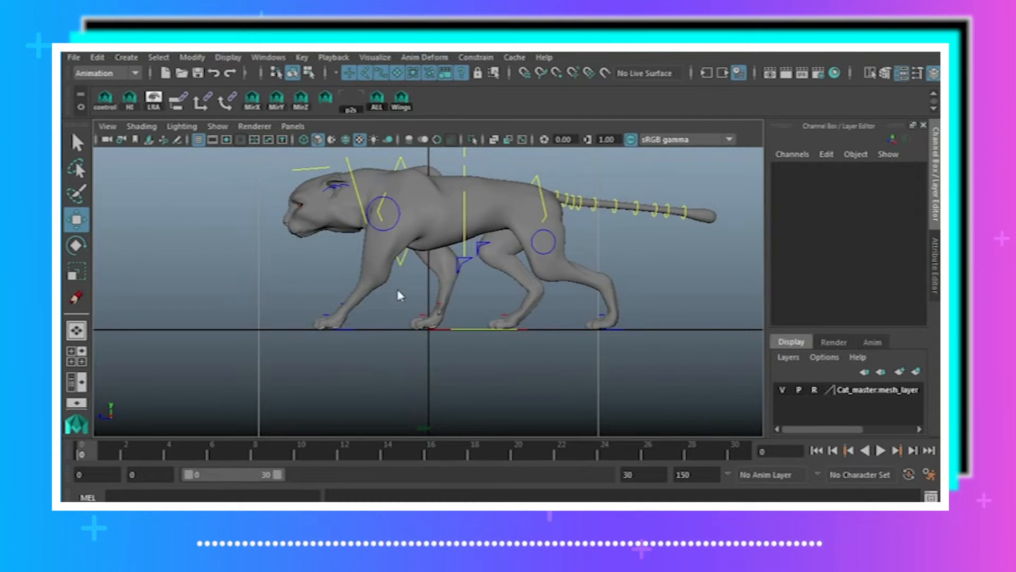
{"action": "right_click_drag", "start_coordinate": [397, 290], "coordinate": [812, 295], "text": "alt"}
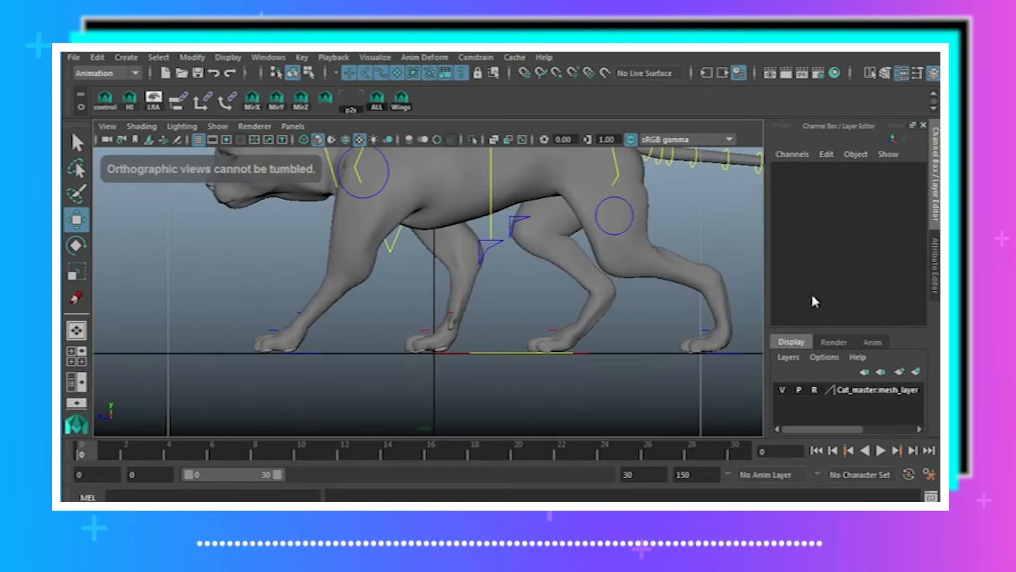
{"action": "middle_click_drag", "start_coordinate": [509, 296], "coordinate": [460, 307], "text": "alt"}
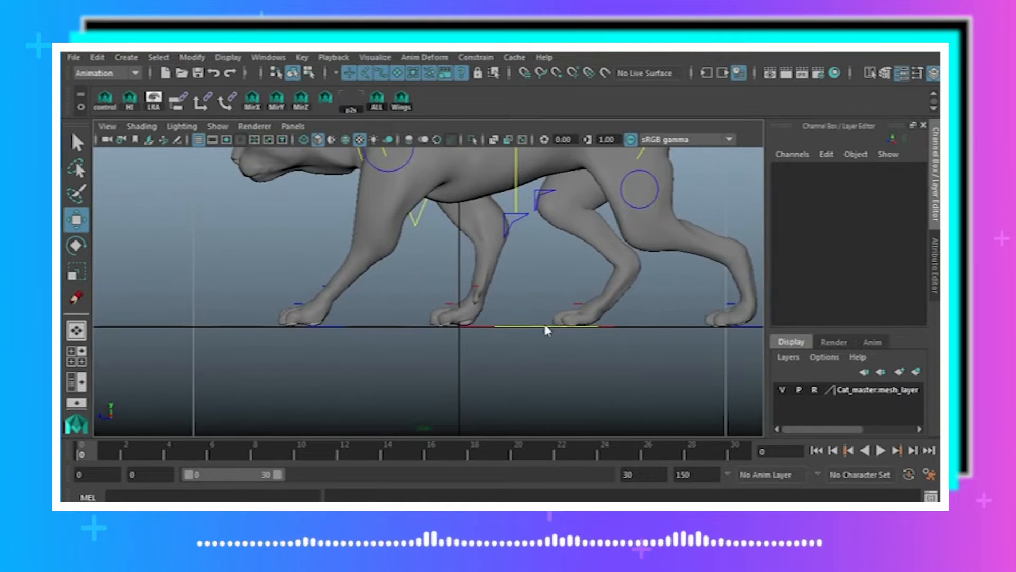
{"action": "left_click", "coordinate": [522, 328]}
{"action": "left_click_drag", "start_coordinate": [389, 332], "coordinate": [156, 328]}
{"action": "key", "text": "ctrl+z"}
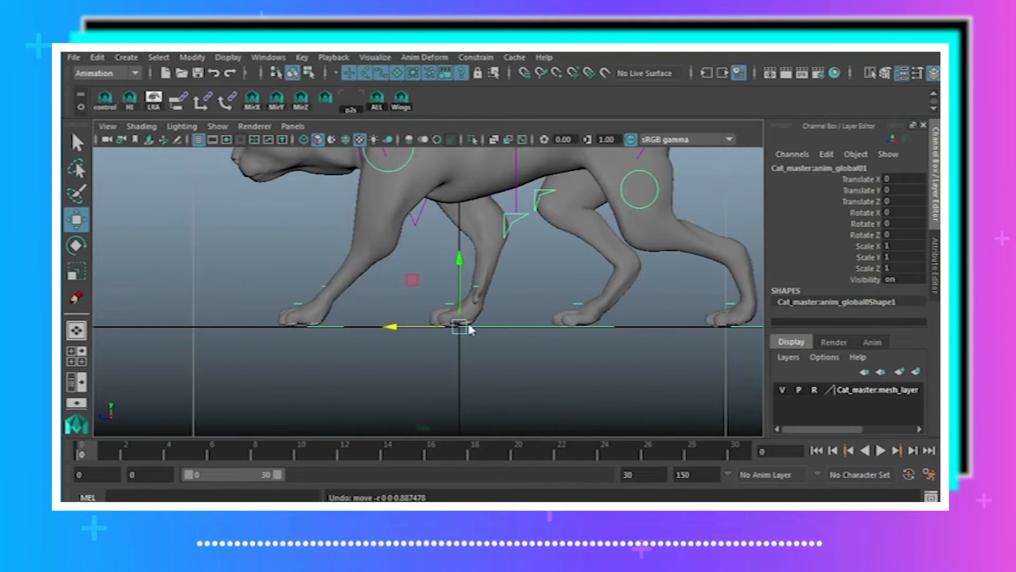
{"action": "left_click", "coordinate": [252, 259]}
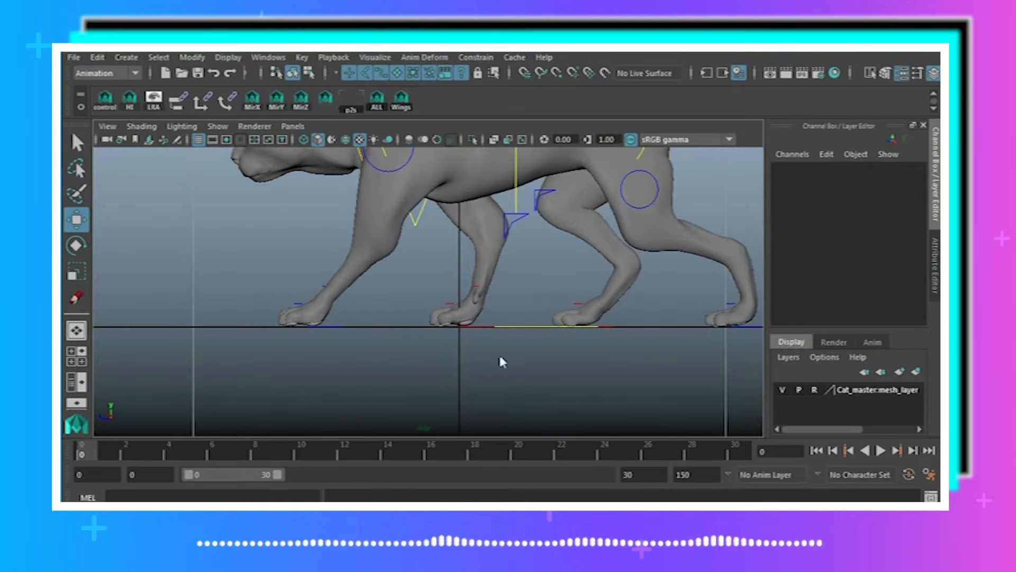
- Select the global control under the cat and switch the viewport back to the perspective view
{"action": "left_click", "coordinate": [529, 328]}
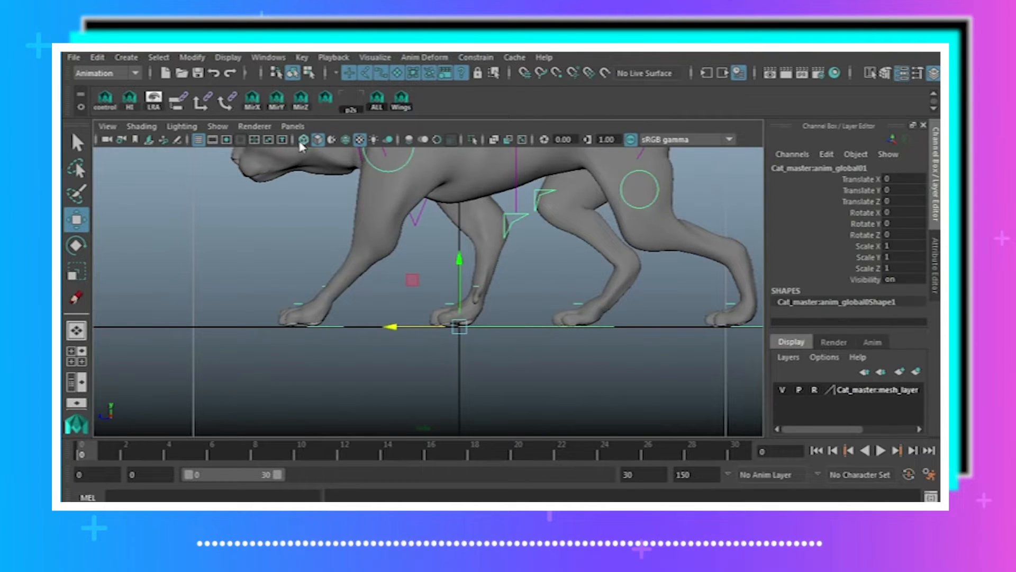
{"action": "left_click", "coordinate": [292, 126]}
{"action": "mouse_move", "coordinate": [430, 139]}
{"action": "left_click", "coordinate": [468, 140]}
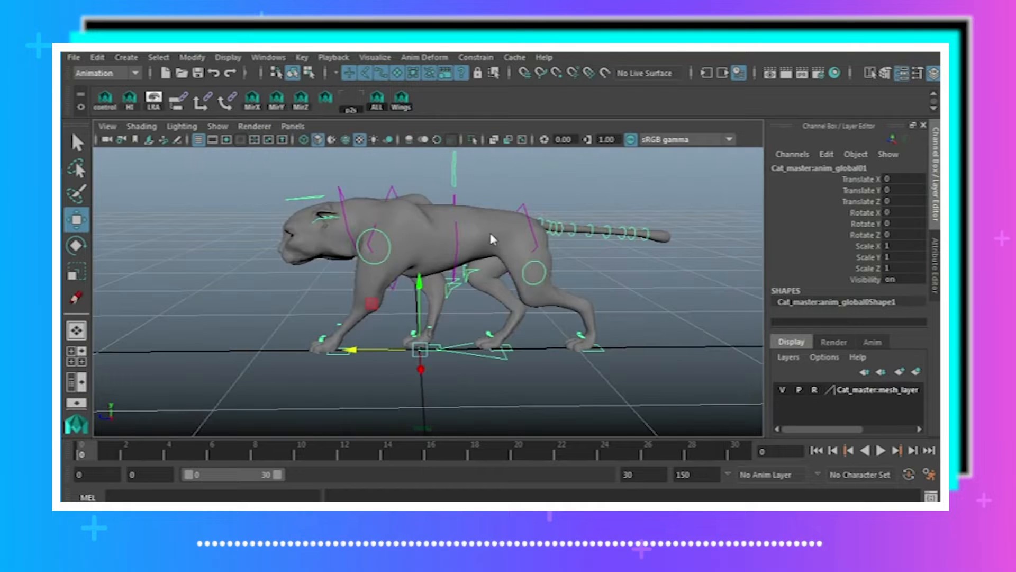
{"action": "left_click_drag", "start_coordinate": [491, 234], "coordinate": [485, 249], "text": "alt"}
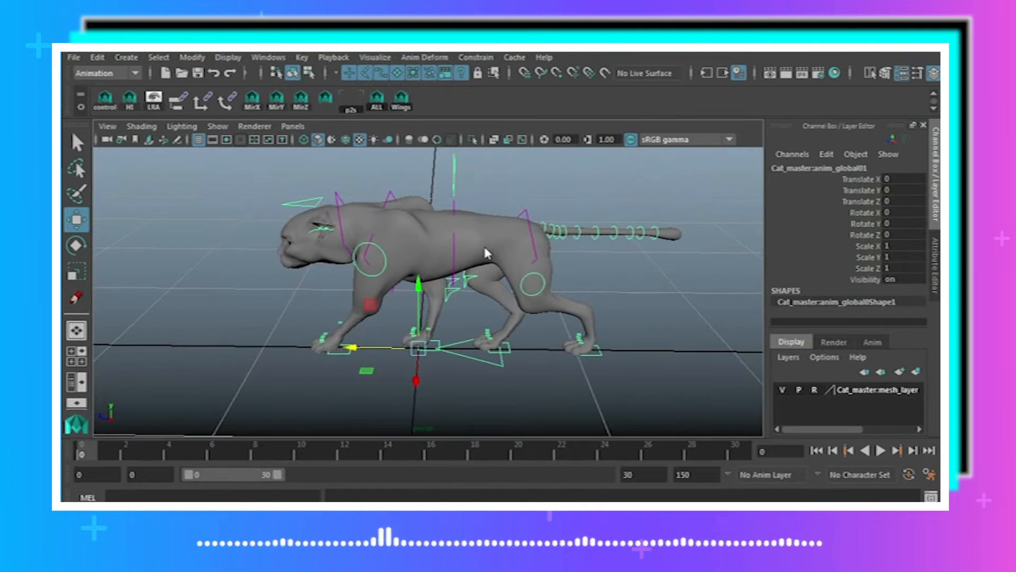
- Try sliding the left front paw backward, undo it, and select the left front foot control
{"action": "left_click", "coordinate": [512, 402]}
{"action": "left_click", "coordinate": [367, 348]}
{"action": "left_click_drag", "start_coordinate": [297, 353], "coordinate": [360, 370]}
{"action": "key", "text": "ctrl+z"}
{"action": "left_click", "coordinate": [338, 352]}
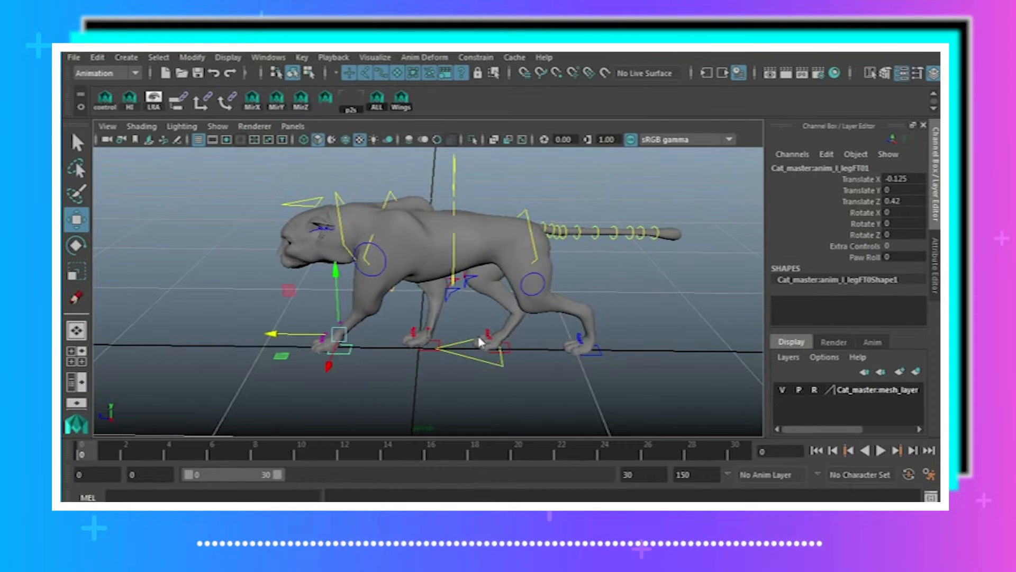
- Try moving the entire cat forward with the global control in perspective, and undo the move
{"action": "left_click", "coordinate": [490, 367]}
{"action": "left_click_drag", "start_coordinate": [368, 350], "coordinate": [170, 345]}
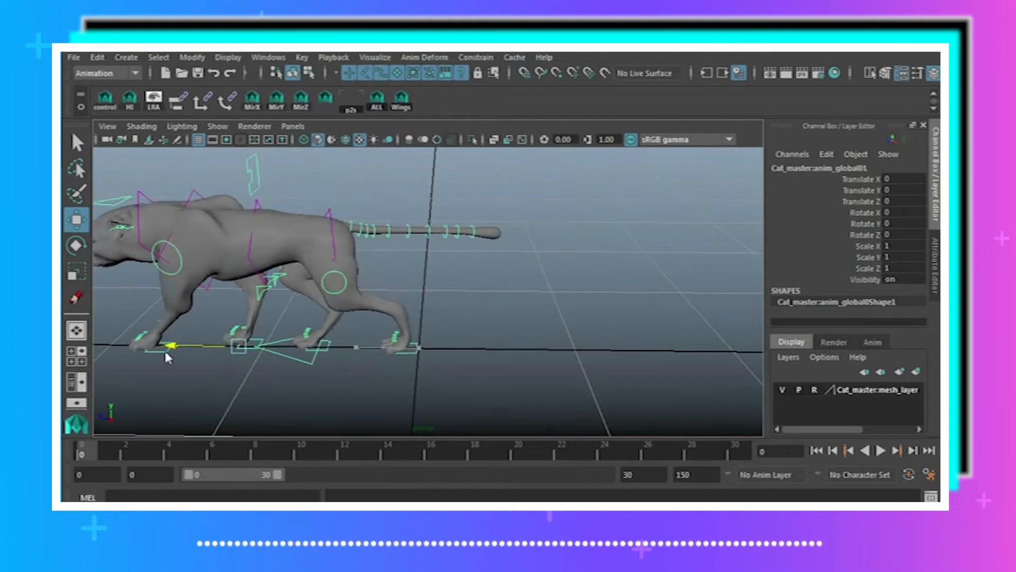
{"action": "key", "text": "ctrl+z"}
- Try sliding the left front foot control backward along Z under the body, and undo the move
{"action": "left_click", "coordinate": [338, 352]}
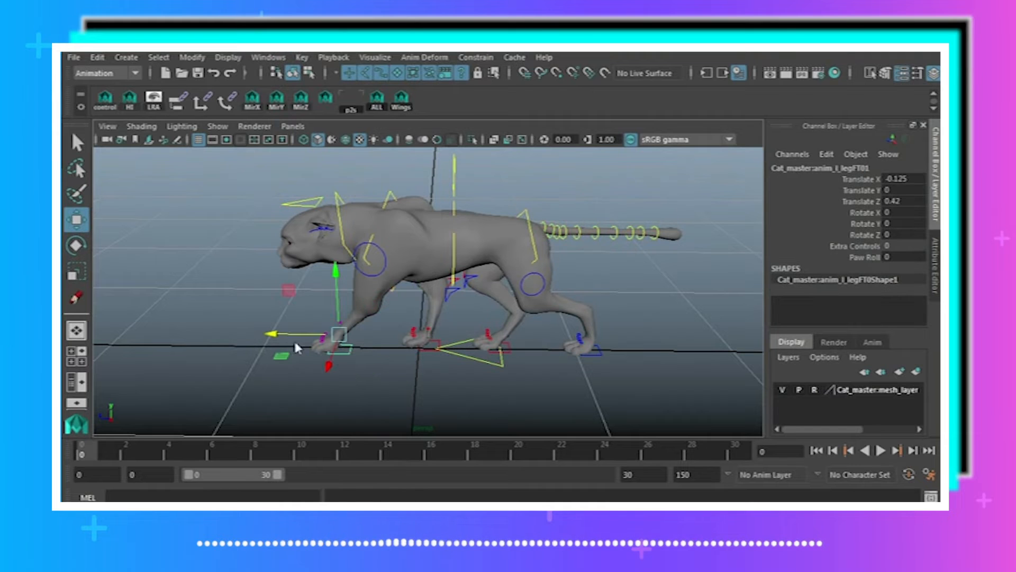
{"action": "left_click_drag", "start_coordinate": [276, 335], "coordinate": [377, 345]}
{"action": "key", "text": "ctrl+z"}
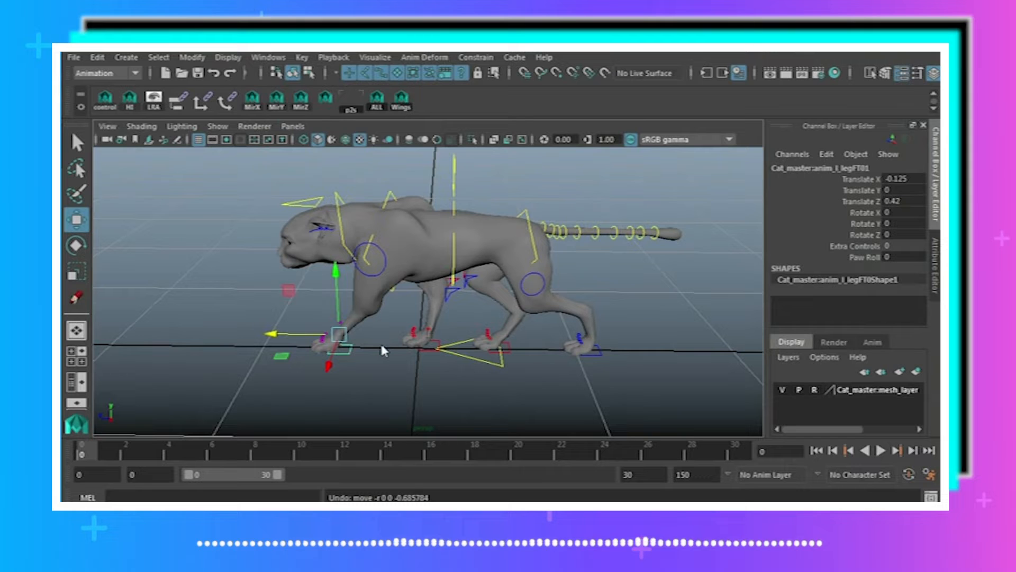
- Select the global control and examine the walking pose from side and three-quarter angles
{"action": "left_click", "coordinate": [472, 357]}
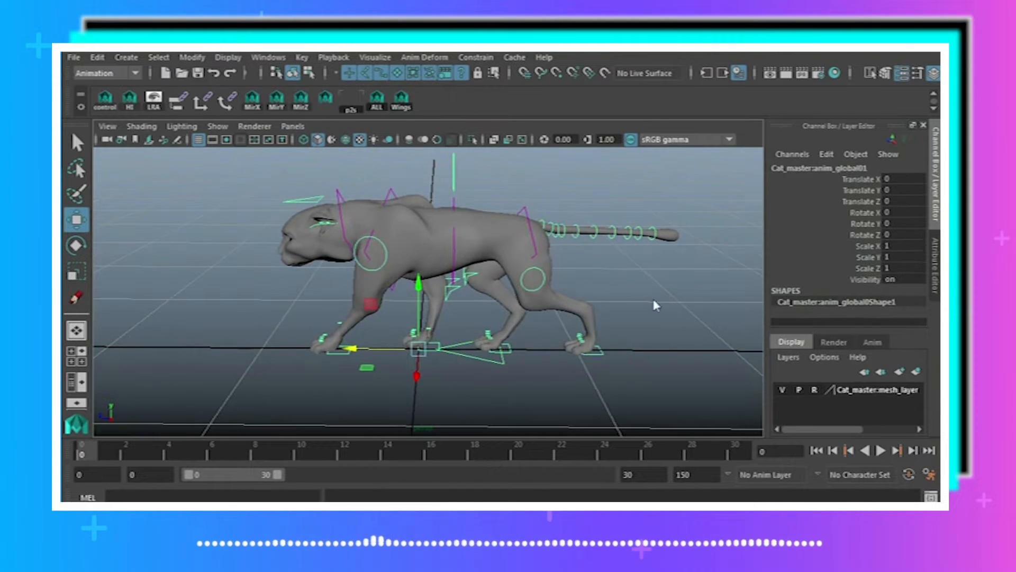
{"action": "left_click", "coordinate": [555, 323]}
{"action": "left_click", "coordinate": [496, 362]}
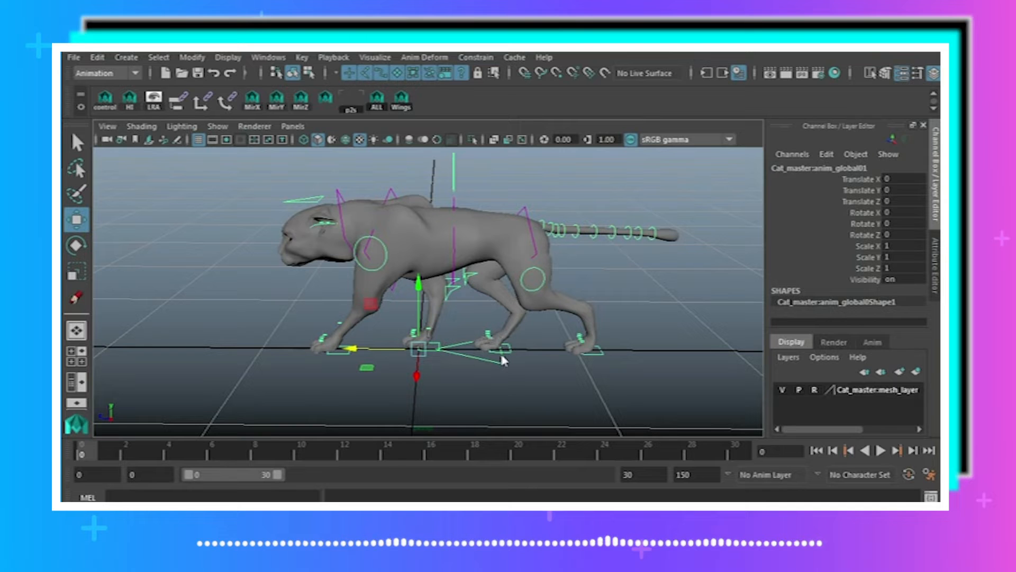
{"action": "left_click", "coordinate": [487, 367]}
{"action": "left_click_drag", "start_coordinate": [437, 394], "coordinate": [478, 366], "text": "alt"}
{"action": "left_click", "coordinate": [504, 374]}
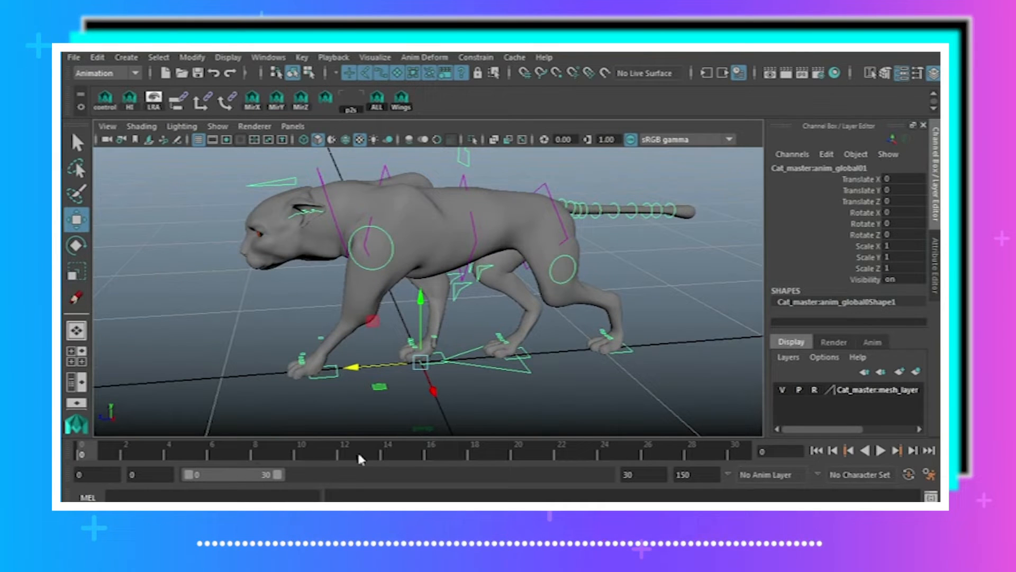
{"action": "left_click_drag", "start_coordinate": [384, 395], "coordinate": [382, 367], "text": "alt"}
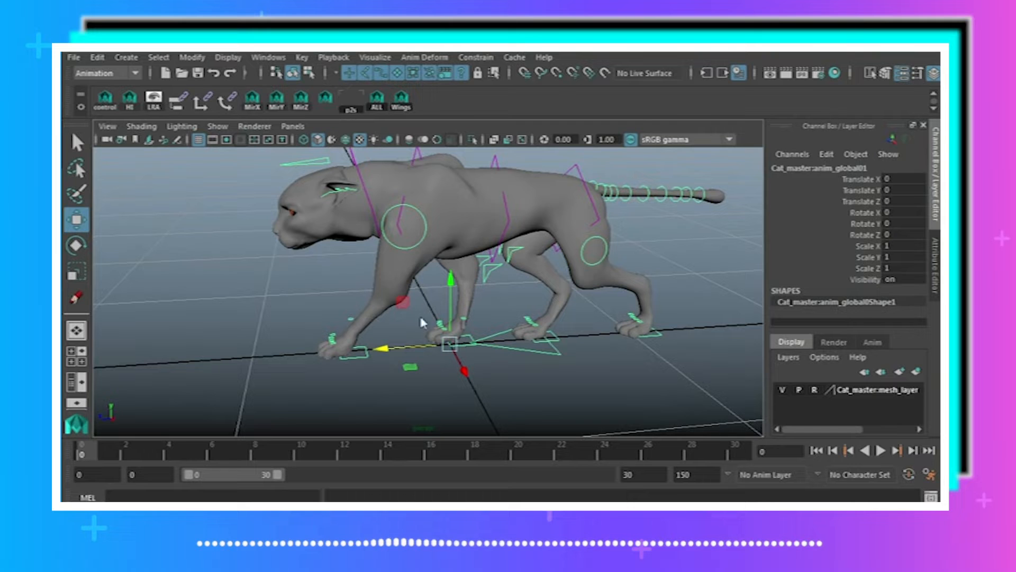
{"action": "left_click_drag", "start_coordinate": [488, 384], "coordinate": [476, 369], "text": "alt"}
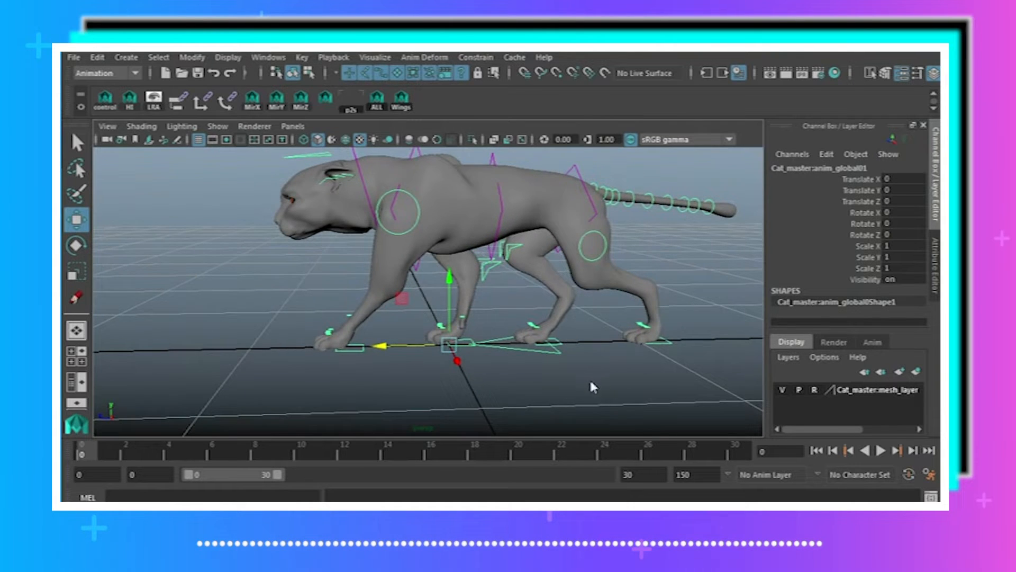
{"action": "left_click_drag", "start_coordinate": [590, 380], "coordinate": [359, 421], "text": "alt"}
- Set a key on only the global control's Translate Z at frame 0
{"action": "left_click", "coordinate": [530, 400]}
{"action": "left_click", "coordinate": [518, 352]}
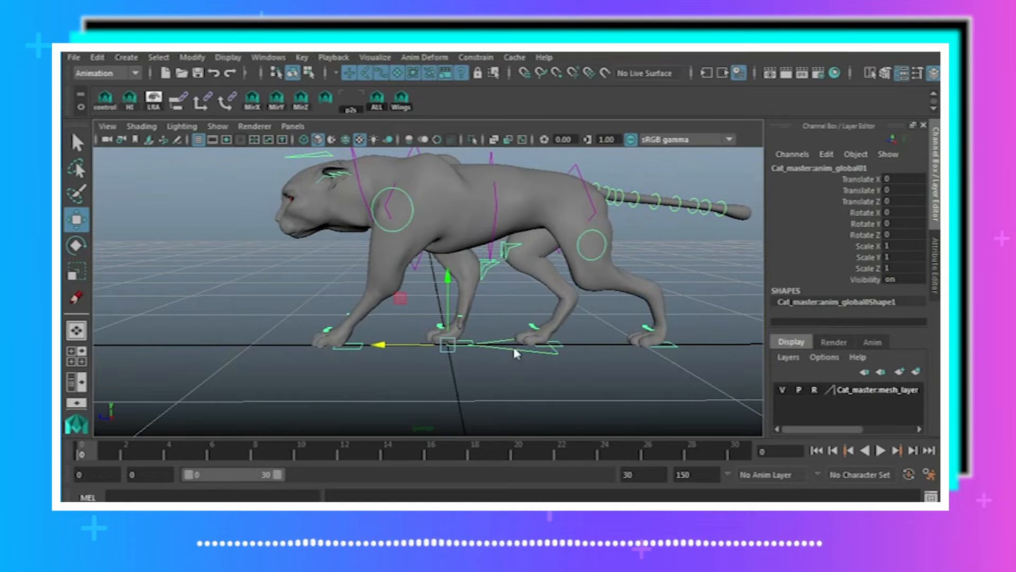
{"action": "left_click", "coordinate": [859, 201]}
{"action": "left_click_drag", "start_coordinate": [661, 276], "coordinate": [633, 271], "text": "alt"}
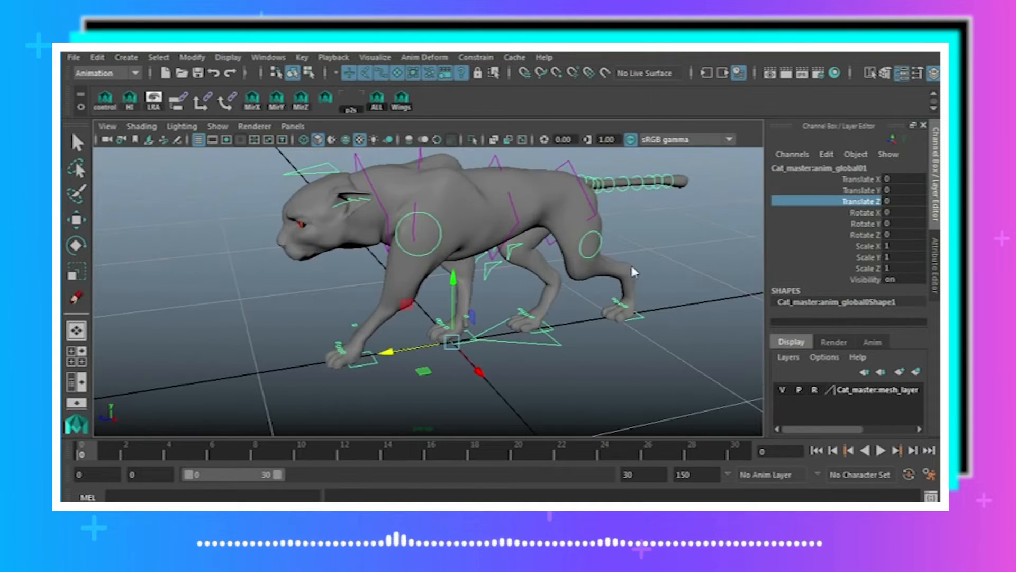
{"action": "right_click", "coordinate": [836, 209]}
{"action": "left_click", "coordinate": [873, 227]}
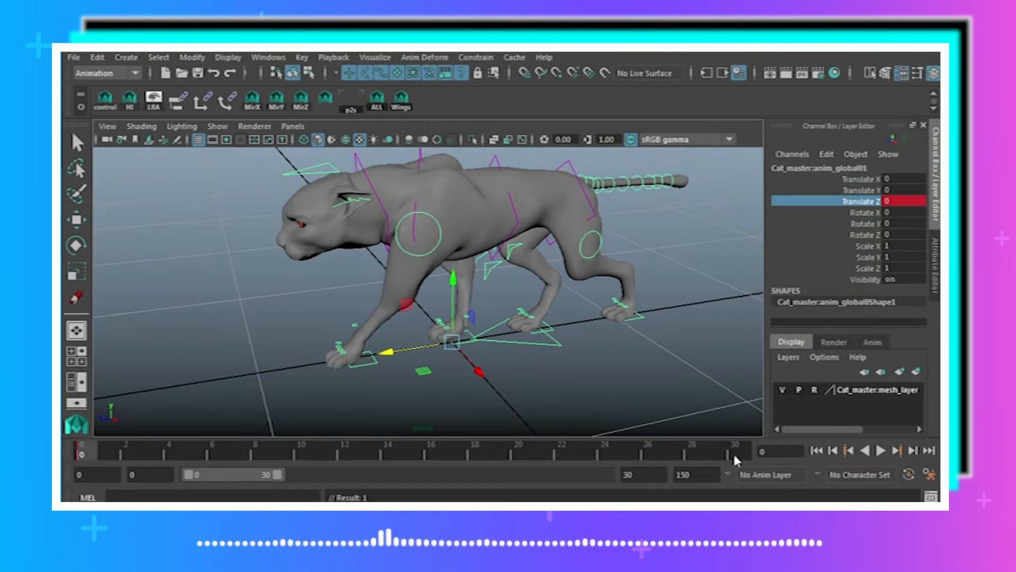
- Go to frame 15 and switch the viewport to the orthographic side view
{"action": "left_click", "coordinate": [734, 451]}
{"action": "left_click_drag", "start_coordinate": [630, 390], "coordinate": [588, 372], "text": "alt"}
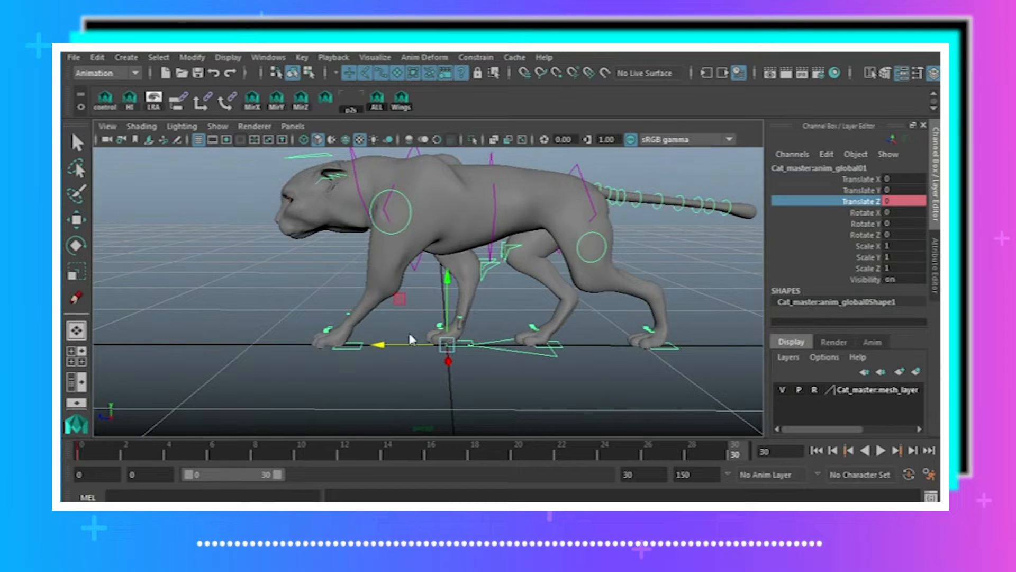
{"action": "left_click", "coordinate": [423, 456]}
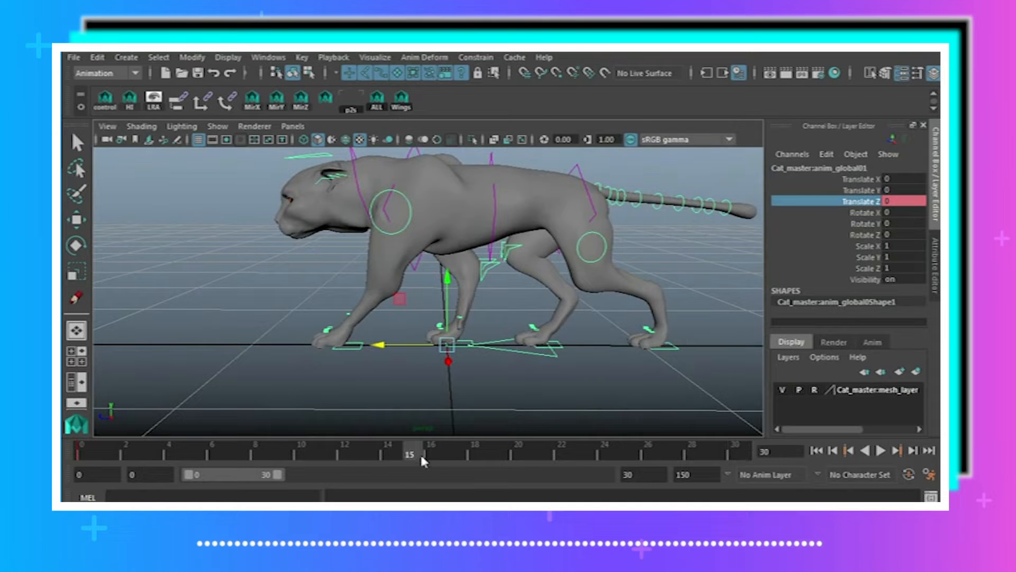
{"action": "left_click", "coordinate": [293, 126]}
{"action": "mouse_move", "coordinate": [341, 166]}
{"action": "left_click", "coordinate": [441, 187]}
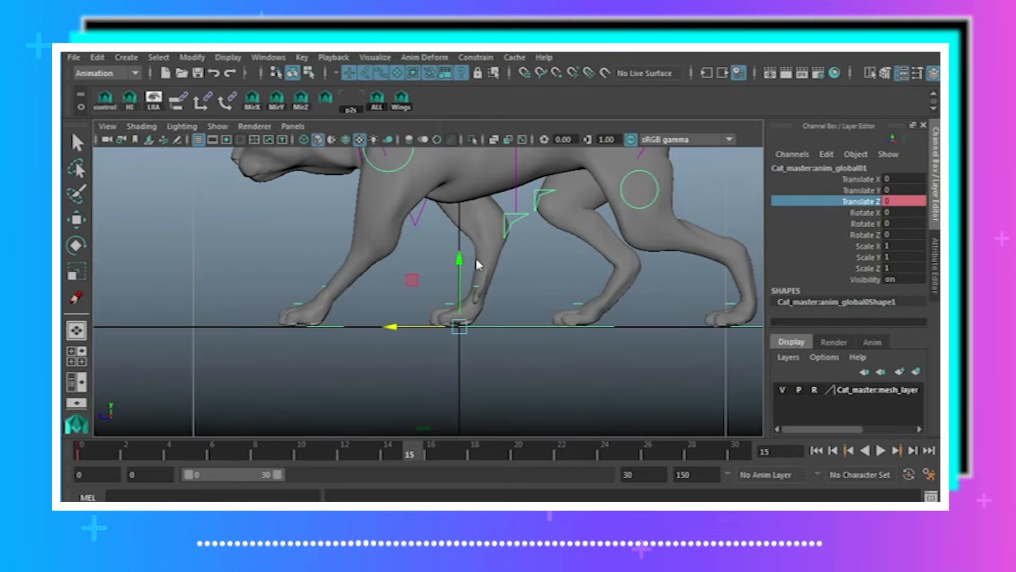
- Return to frame 0 and frame the whole cat in the side view
{"action": "left_click_drag", "start_coordinate": [375, 453], "coordinate": [82, 451]}
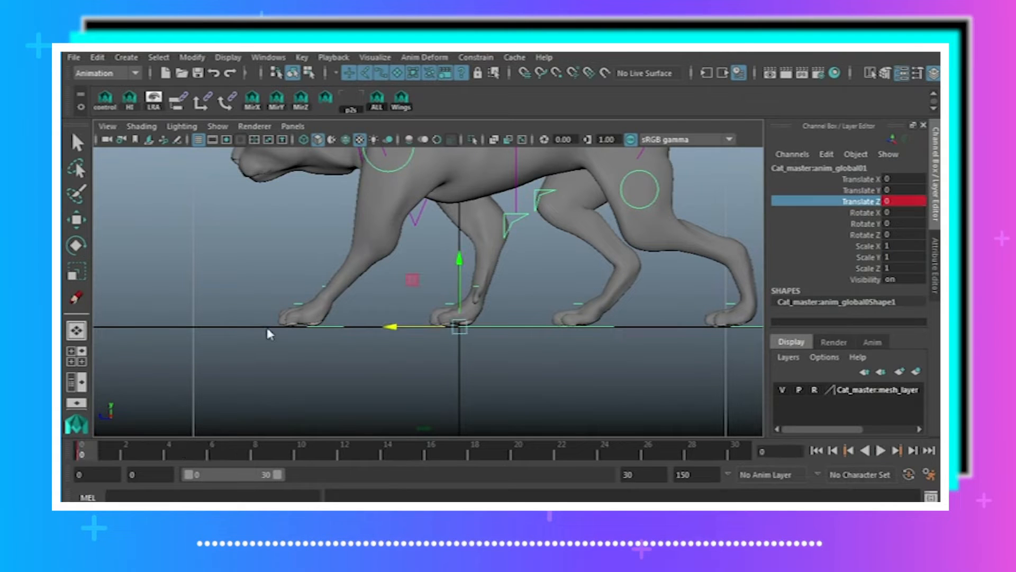
{"action": "right_click_drag", "start_coordinate": [610, 278], "coordinate": [571, 287], "text": "alt"}
{"action": "left_click_drag", "start_coordinate": [571, 287], "coordinate": [572, 288], "text": "alt"}
{"action": "middle_click_drag", "start_coordinate": [572, 288], "coordinate": [580, 299], "text": "alt"}
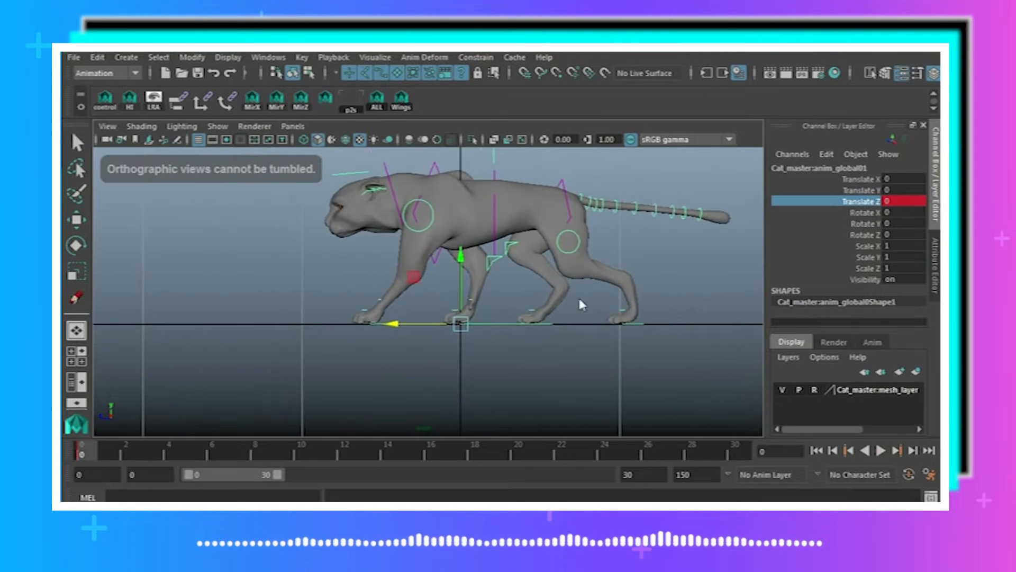
{"action": "right_click_drag", "start_coordinate": [580, 299], "coordinate": [591, 311], "text": "alt"}
{"action": "middle_click_drag", "start_coordinate": [590, 312], "coordinate": [559, 284], "text": "alt"}
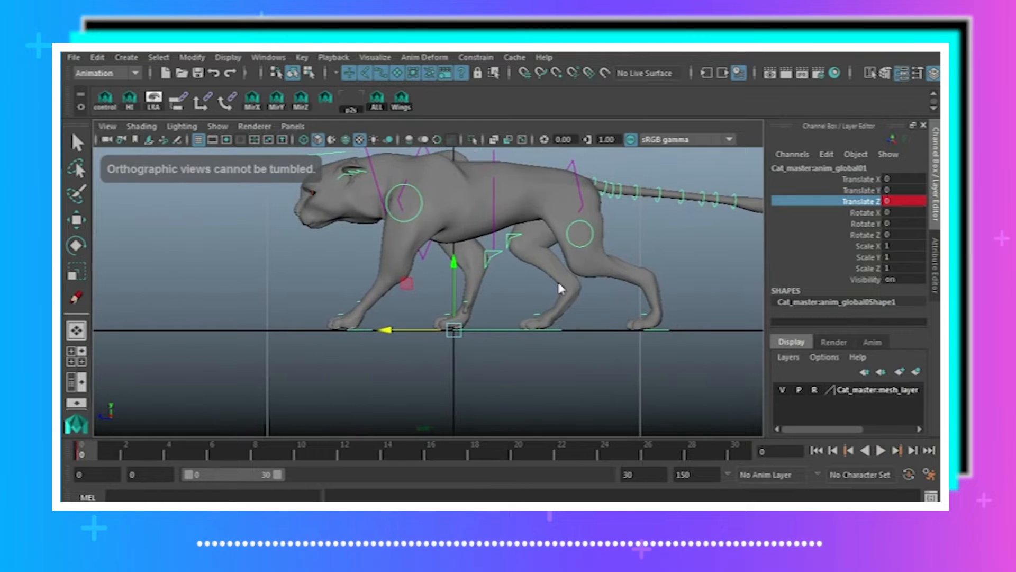
- Tear off the Visualize menu as a floating window and line up its edge with the leading front paw's toes as a stride marker
{"action": "left_click", "coordinate": [302, 57]}
{"action": "mouse_move", "coordinate": [389, 59]}
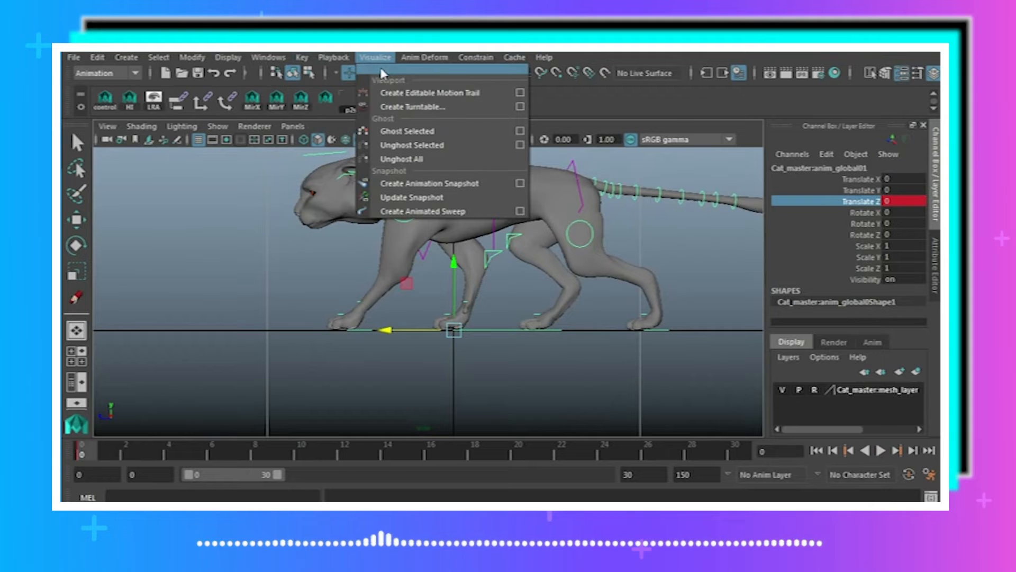
{"action": "left_click", "coordinate": [382, 73]}
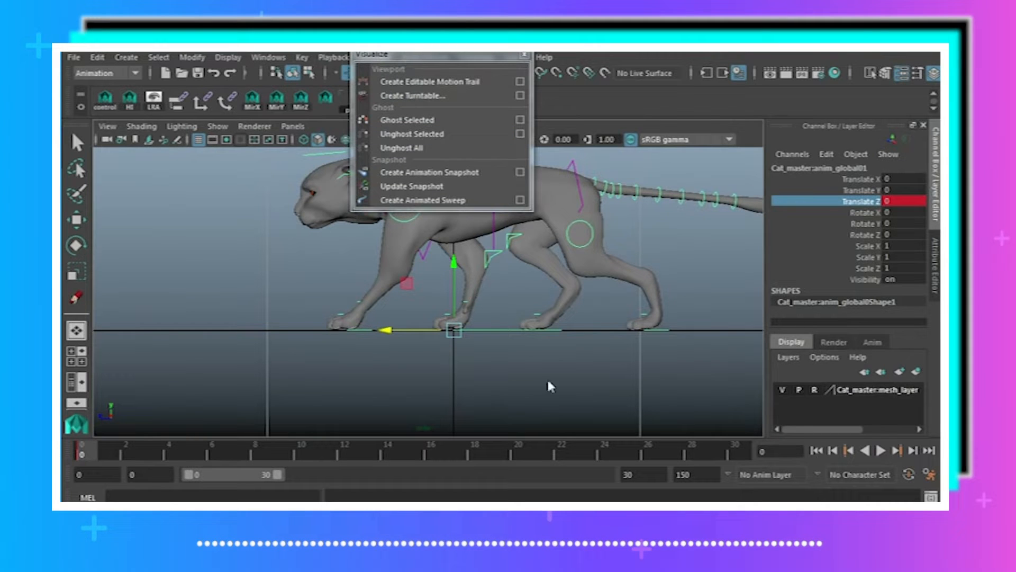
{"action": "right_click_drag", "start_coordinate": [471, 366], "coordinate": [619, 373], "text": "alt"}
{"action": "left_click_drag", "start_coordinate": [432, 54], "coordinate": [549, 259]}
{"action": "right_click_drag", "start_coordinate": [345, 251], "coordinate": [407, 244], "text": "alt"}
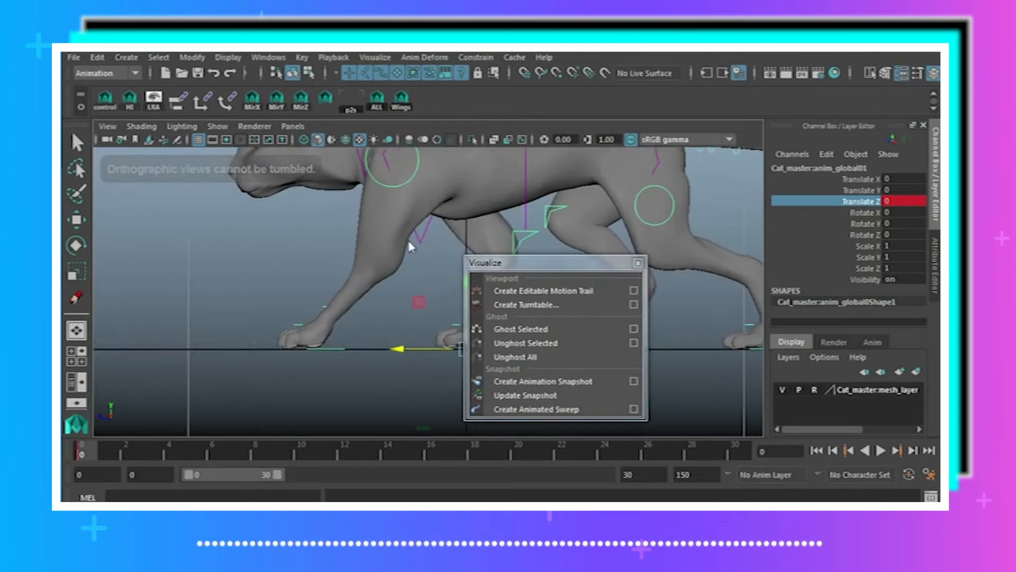
{"action": "middle_click_drag", "start_coordinate": [407, 244], "coordinate": [542, 166], "text": "alt"}
{"action": "middle_click_drag", "start_coordinate": [519, 222], "coordinate": [570, 205], "text": "alt"}
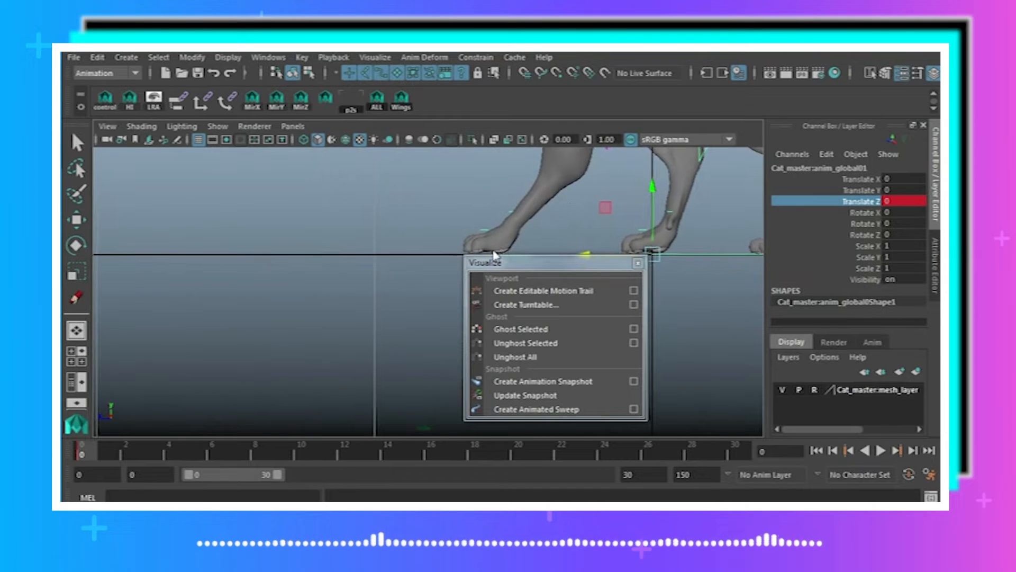
- Try moving the global control forward to Translate Z 0.564 at frame 0, bringing the trailing front paw to the marker, and run playback
{"action": "key", "text": "w"}
{"action": "left_click", "coordinate": [391, 235]}
{"action": "left_click", "coordinate": [723, 255]}
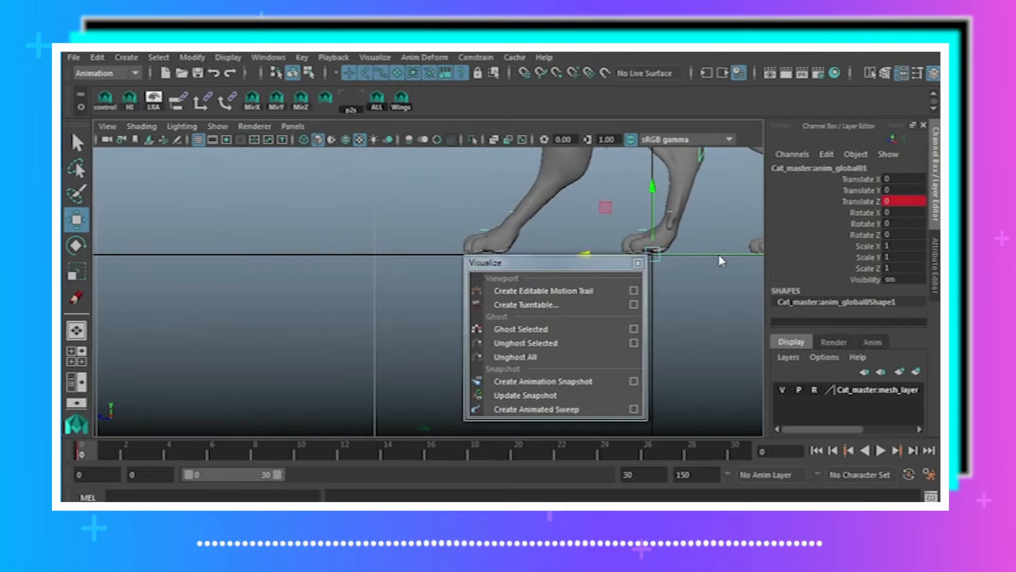
{"action": "left_click_drag", "start_coordinate": [586, 256], "coordinate": [428, 270]}
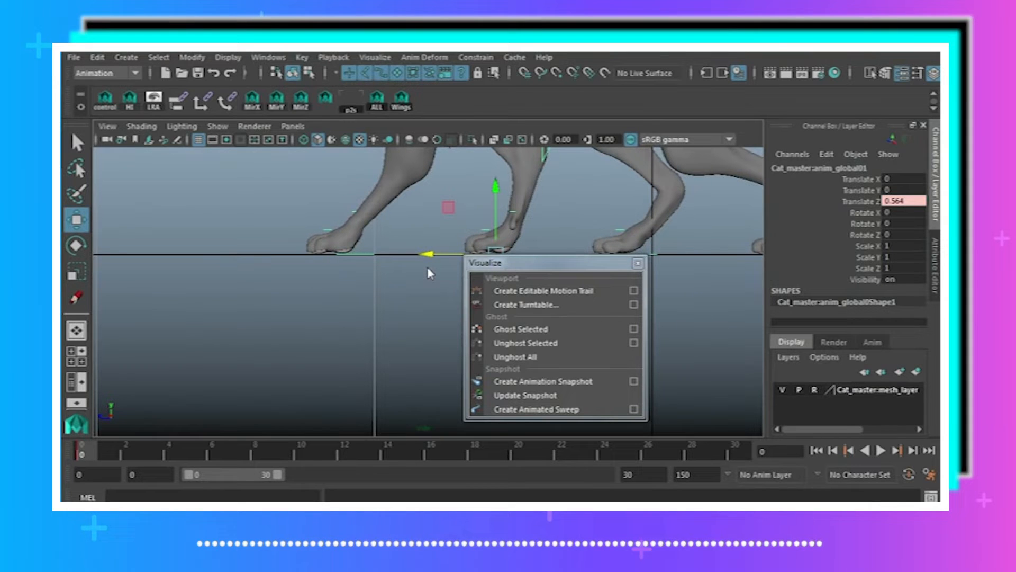
{"action": "key", "text": "alt+v"}
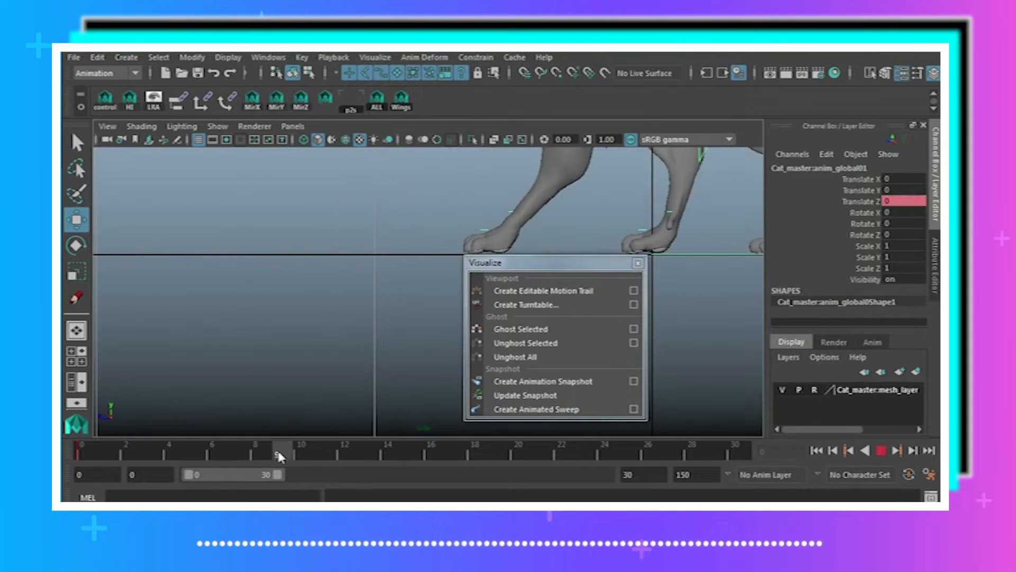
- At frame 15, move the global control forward to Translate Z 0.572, aligning the trailing front paw with the marker, and key only Translate Z
{"action": "left_click", "coordinate": [410, 457]}
{"action": "left_click_drag", "start_coordinate": [587, 256], "coordinate": [427, 267]}
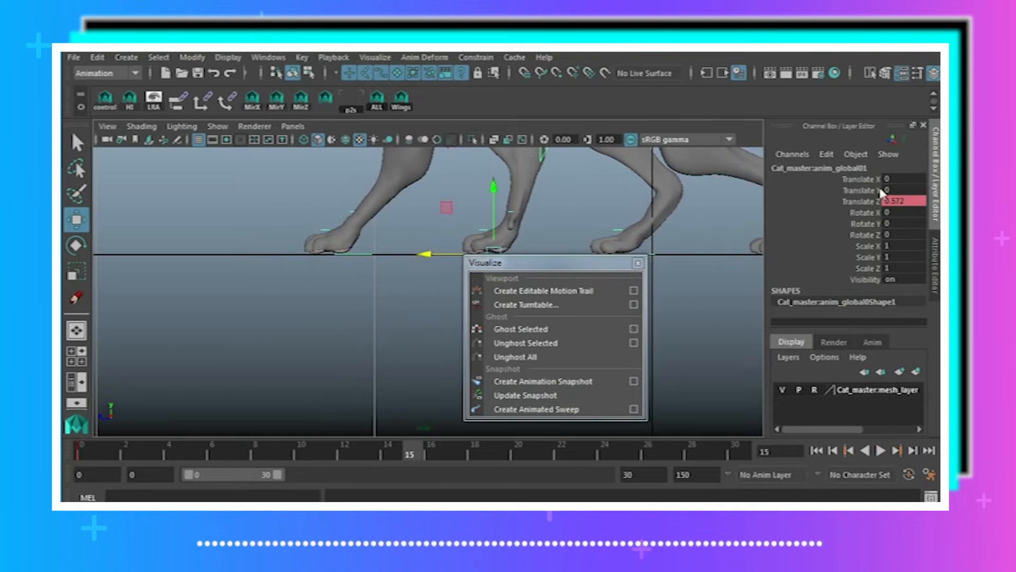
{"action": "left_click", "coordinate": [862, 202]}
{"action": "right_click", "coordinate": [862, 201]}
{"action": "left_click", "coordinate": [862, 223]}
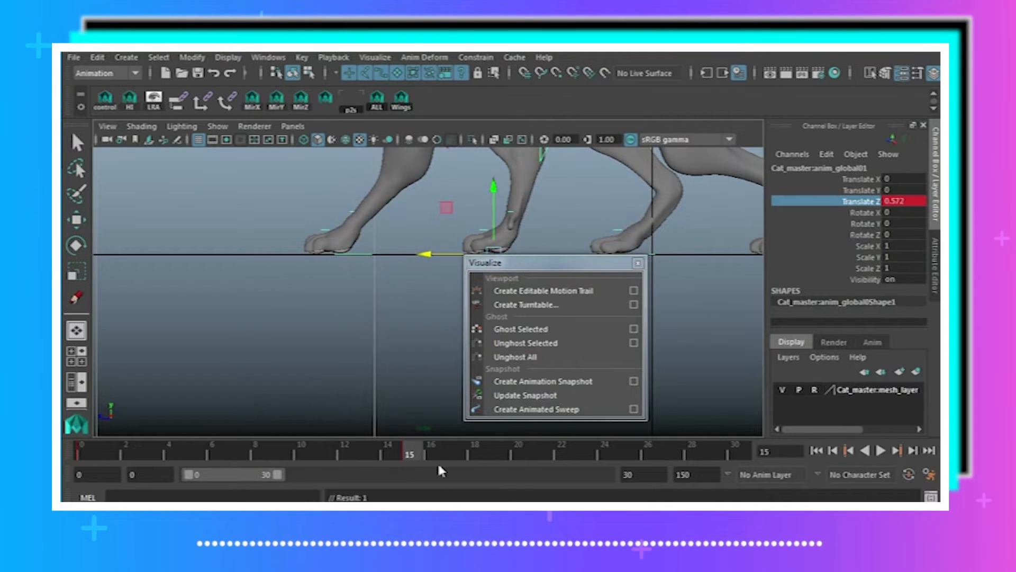
- Play back the forward move in the side view, close the floating Visualize window and deselect the global control
{"action": "key", "text": "alt+v"}
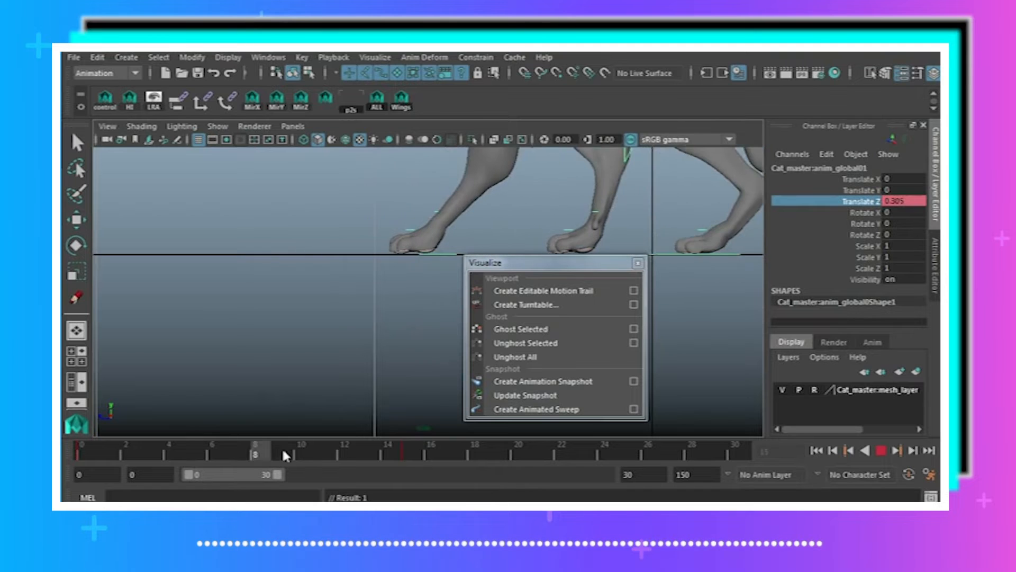
{"action": "key", "text": "alt+v"}
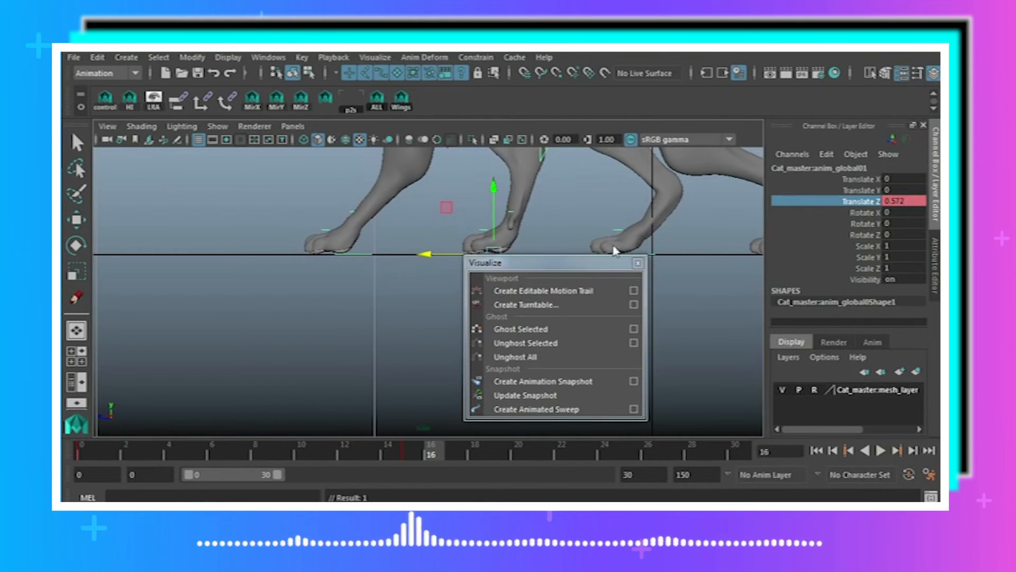
{"action": "left_click", "coordinate": [638, 263]}
{"action": "left_click", "coordinate": [611, 316]}
{"action": "right_click_drag", "start_coordinate": [611, 318], "coordinate": [514, 331], "text": "alt"}
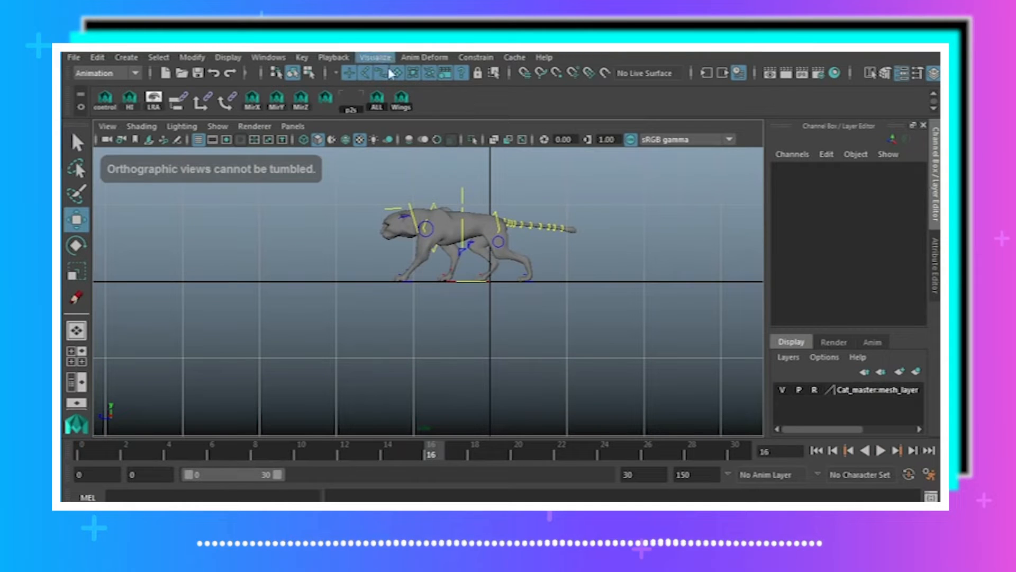
- Switch the viewport to the persp camera at a three-quarter angle and play back the cat's forward move
{"action": "left_click", "coordinate": [293, 126]}
{"action": "mouse_move", "coordinate": [391, 140]}
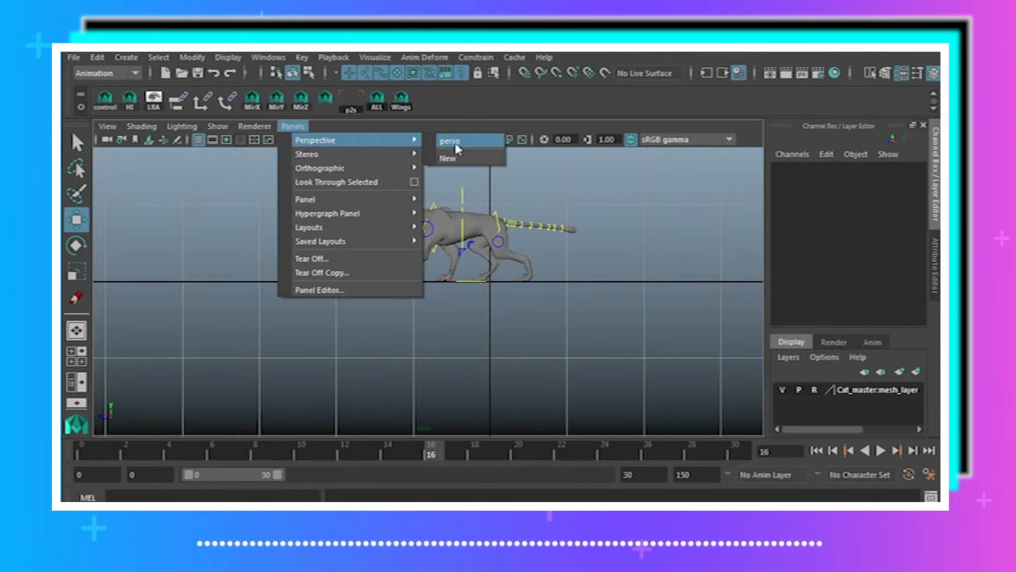
{"action": "left_click", "coordinate": [456, 146]}
{"action": "left_click_drag", "start_coordinate": [465, 201], "coordinate": [521, 279], "text": "alt"}
{"action": "middle_click_drag", "start_coordinate": [521, 279], "coordinate": [559, 281], "text": "alt"}
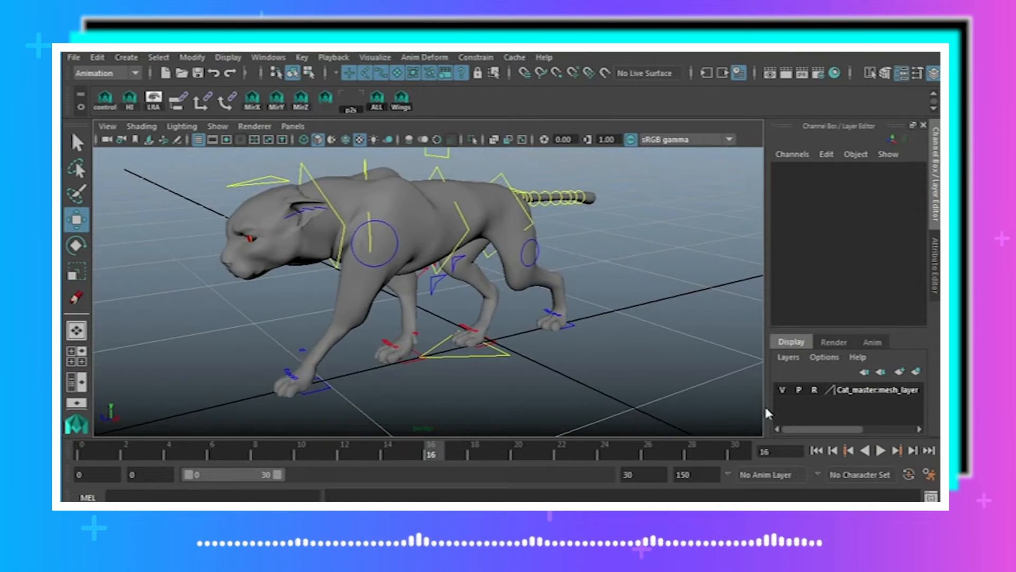
{"action": "left_click", "coordinate": [830, 450]}
{"action": "left_click", "coordinate": [881, 450]}
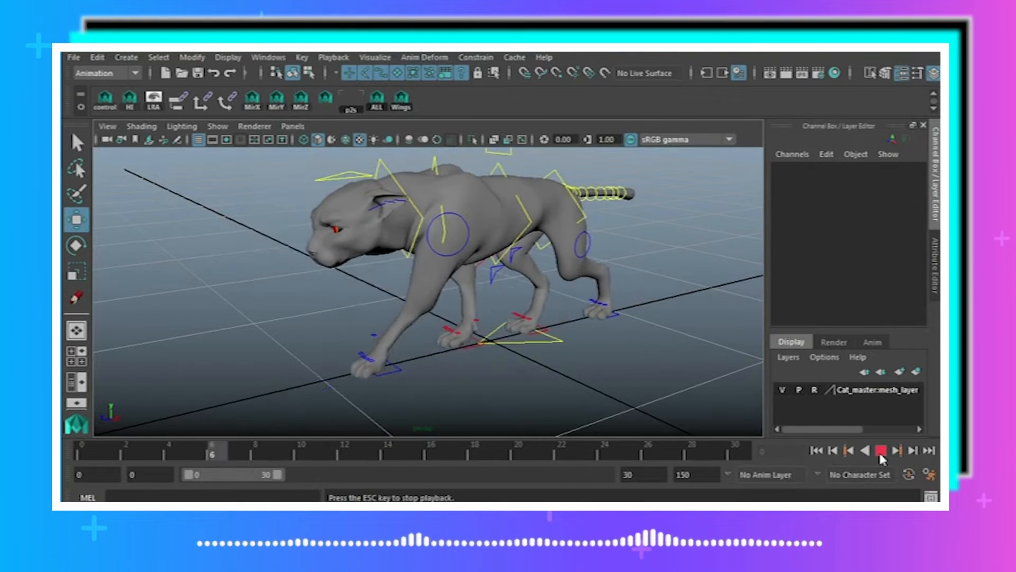
{"action": "left_click", "coordinate": [880, 450]}
- Select the global control and display its Translate Z curve in the Graph Editor
{"action": "left_click", "coordinate": [506, 363]}
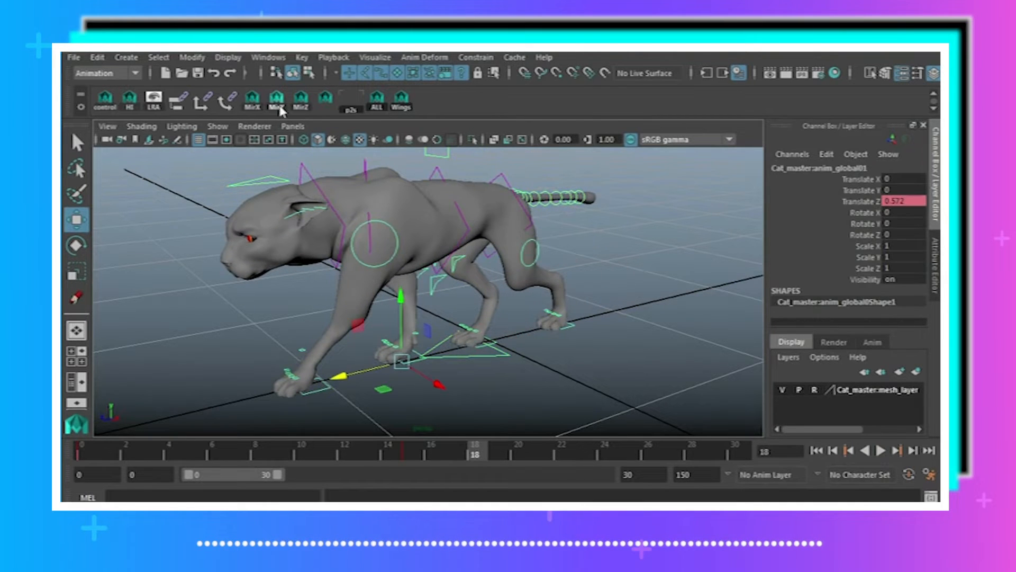
{"action": "left_click", "coordinate": [268, 57]}
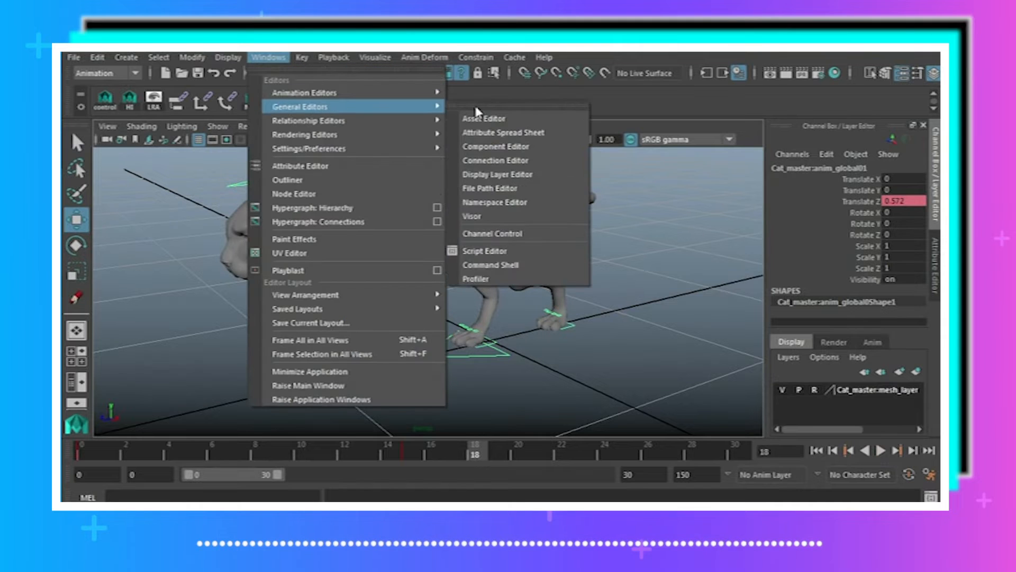
{"action": "mouse_move", "coordinate": [318, 93]}
{"action": "left_click", "coordinate": [483, 104]}
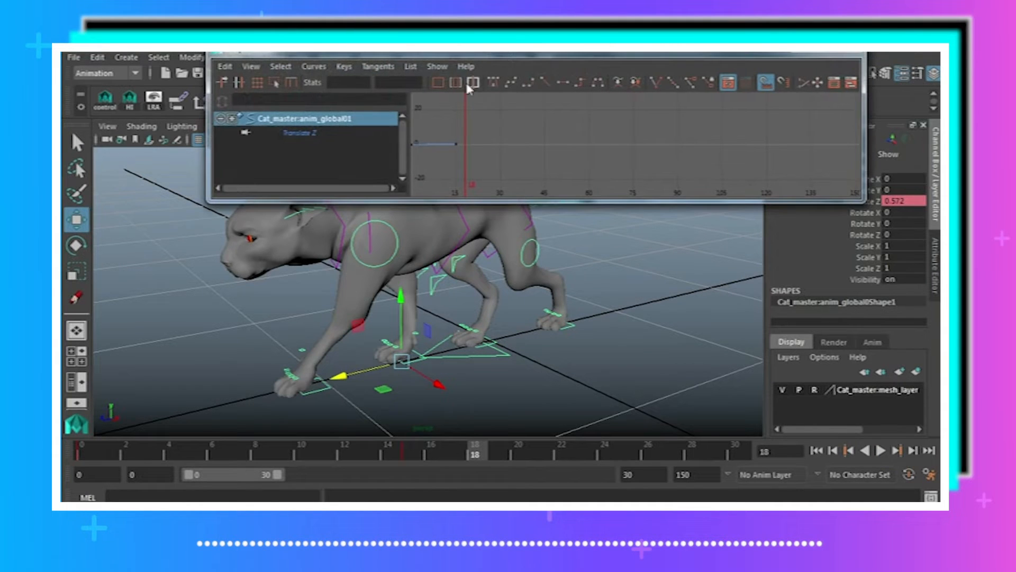
{"action": "left_click_drag", "start_coordinate": [481, 56], "coordinate": [474, 123]}
{"action": "key", "text": "f"}
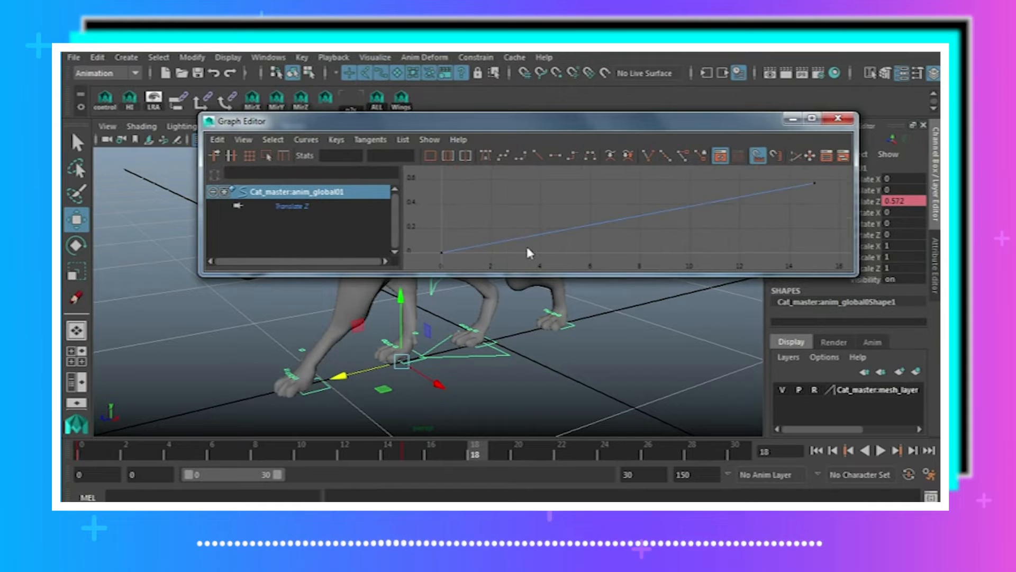
{"action": "scroll", "coordinate": [630, 221], "scroll_direction": "down", "scroll_amount": 3}
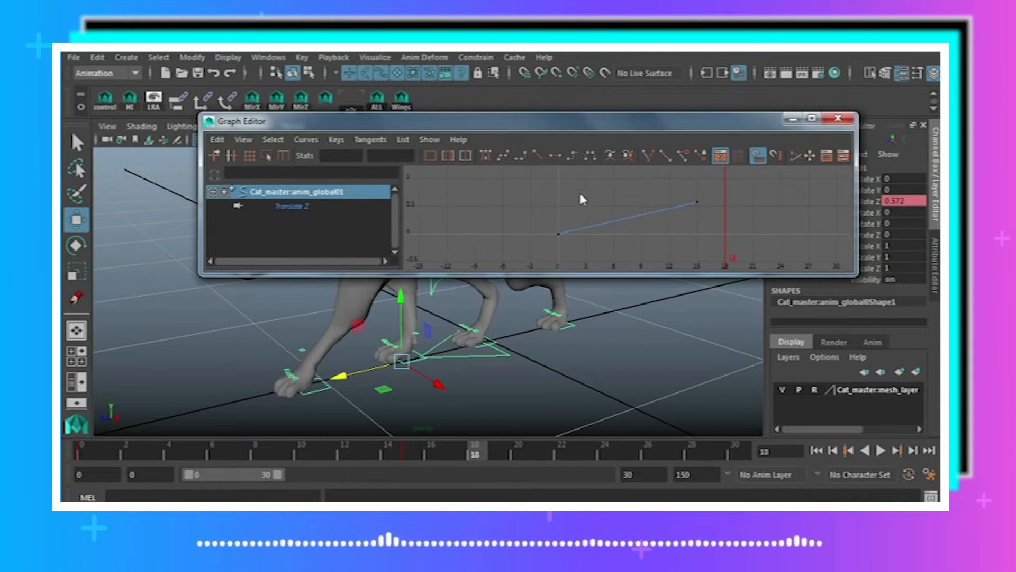
- Select both Translate Z keys and turn on the display of infinity curves in the Graph Editor
{"action": "left_click_drag", "start_coordinate": [572, 204], "coordinate": [594, 240]}
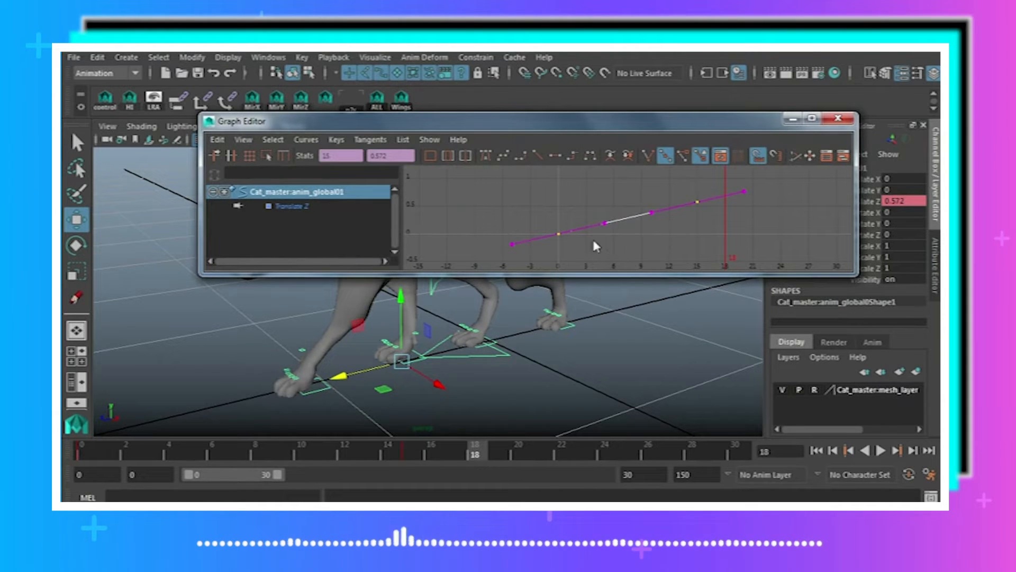
{"action": "left_click", "coordinate": [245, 139]}
{"action": "left_click", "coordinate": [307, 320]}
{"action": "scroll", "coordinate": [704, 221], "scroll_direction": "down", "scroll_amount": 5}
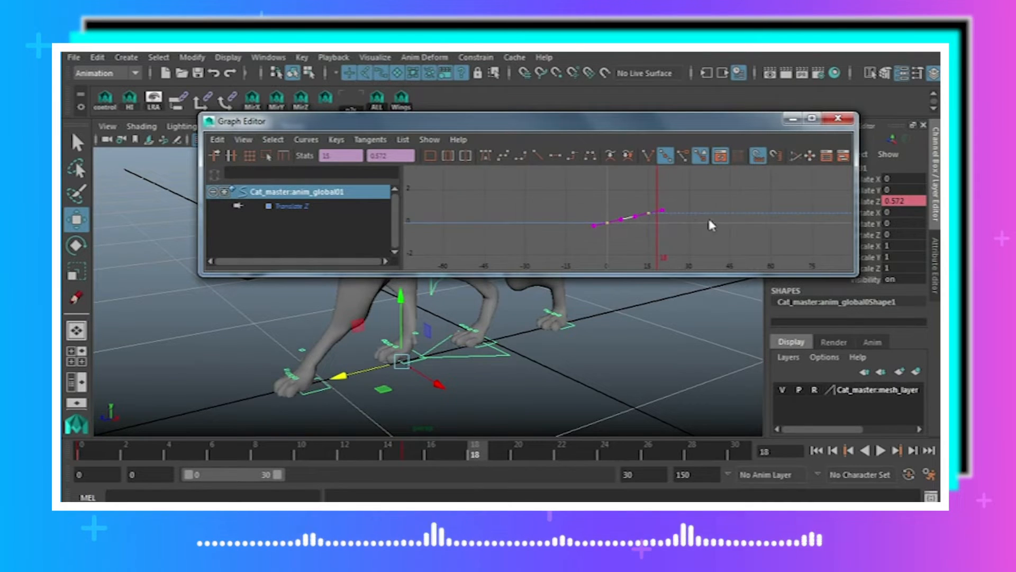
{"action": "scroll", "coordinate": [710, 225], "scroll_direction": "up", "scroll_amount": 3}
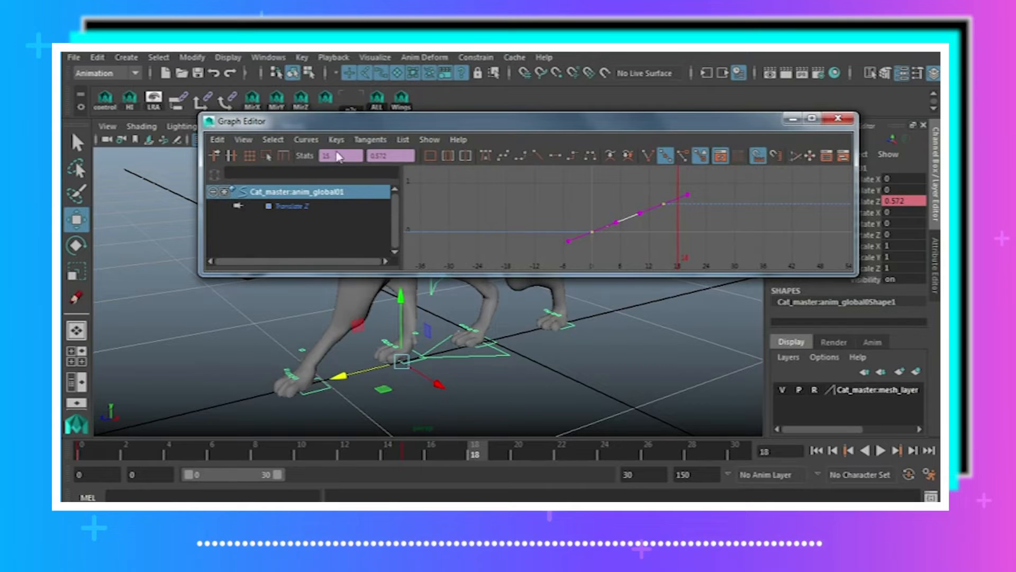
- Set the Translate Z curve's post-infinity and pre-infinity to Linear and close the Graph Editor
{"action": "left_click", "coordinate": [306, 140]}
{"action": "mouse_move", "coordinate": [332, 180]}
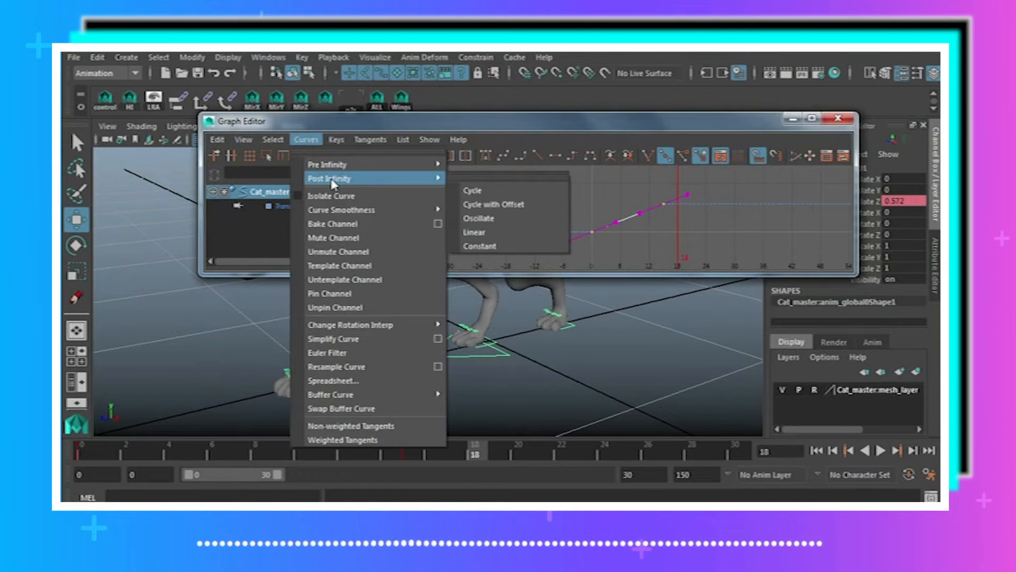
{"action": "left_click", "coordinate": [502, 232]}
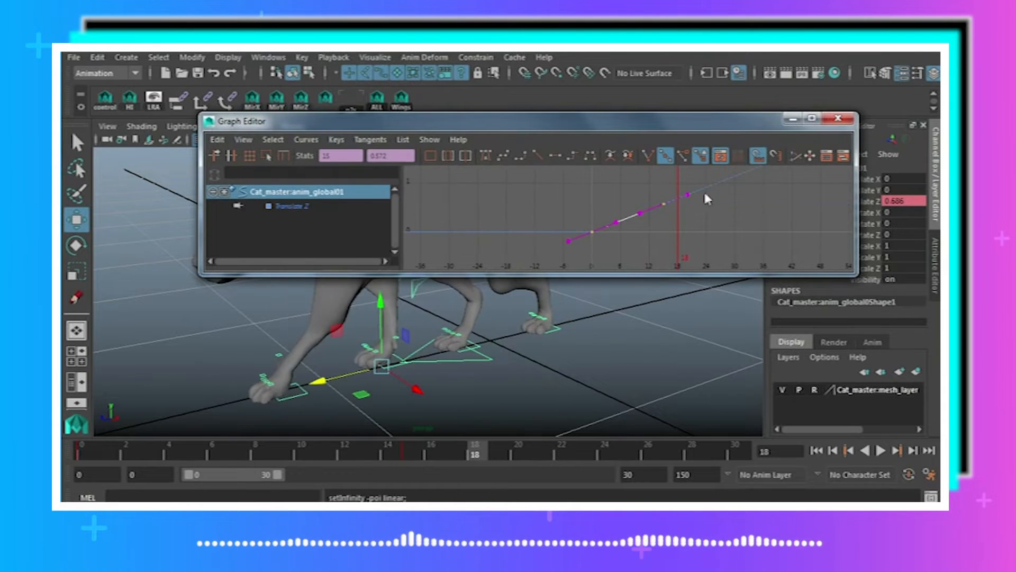
{"action": "left_click", "coordinate": [306, 140]}
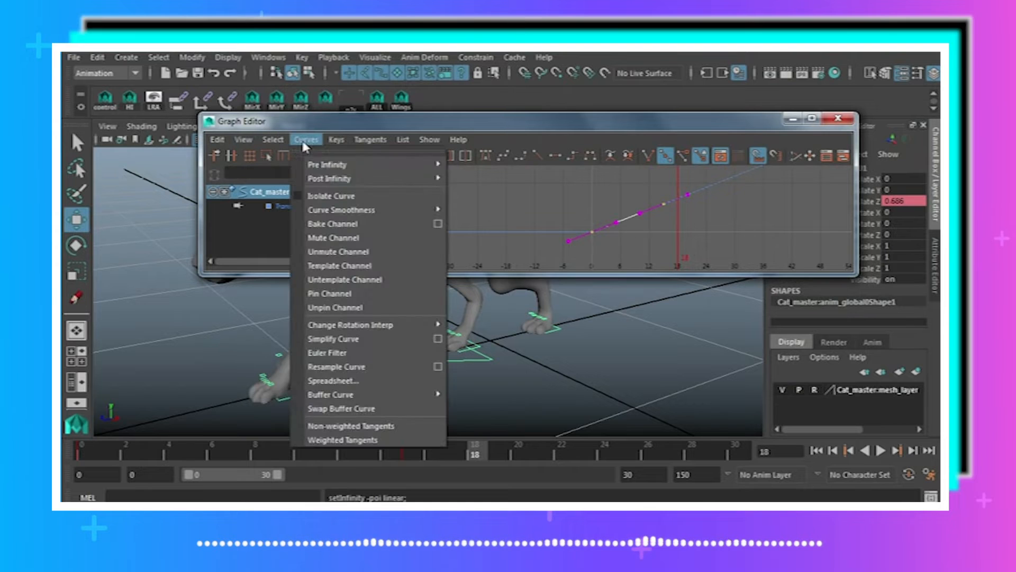
{"action": "mouse_move", "coordinate": [330, 180]}
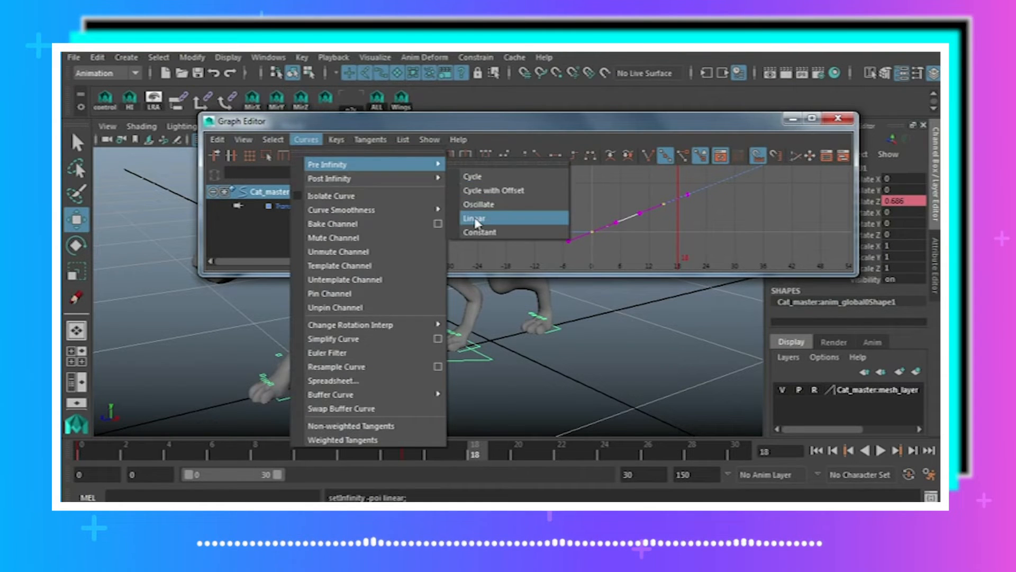
{"action": "left_click", "coordinate": [539, 218]}
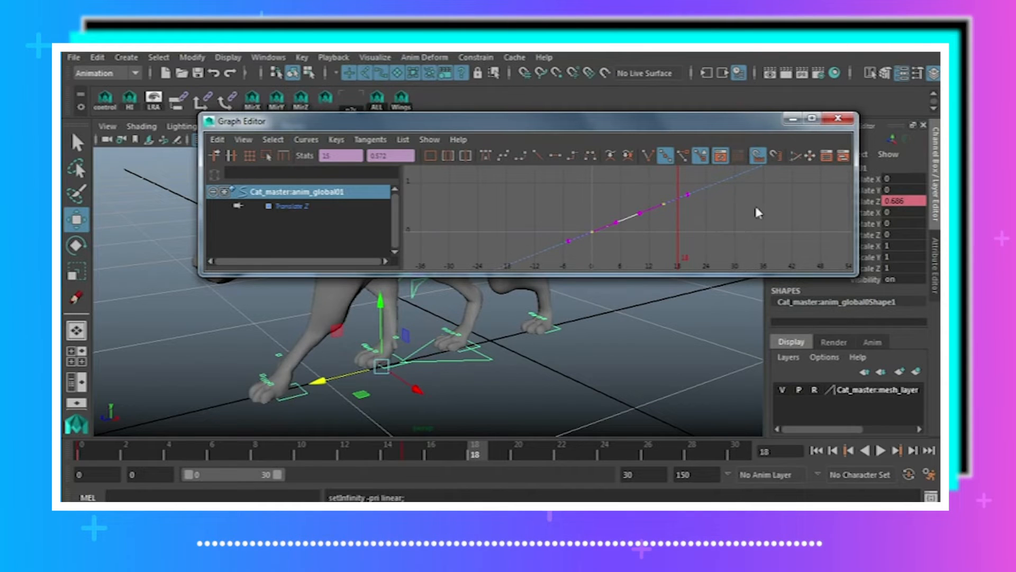
{"action": "left_click", "coordinate": [838, 118]}
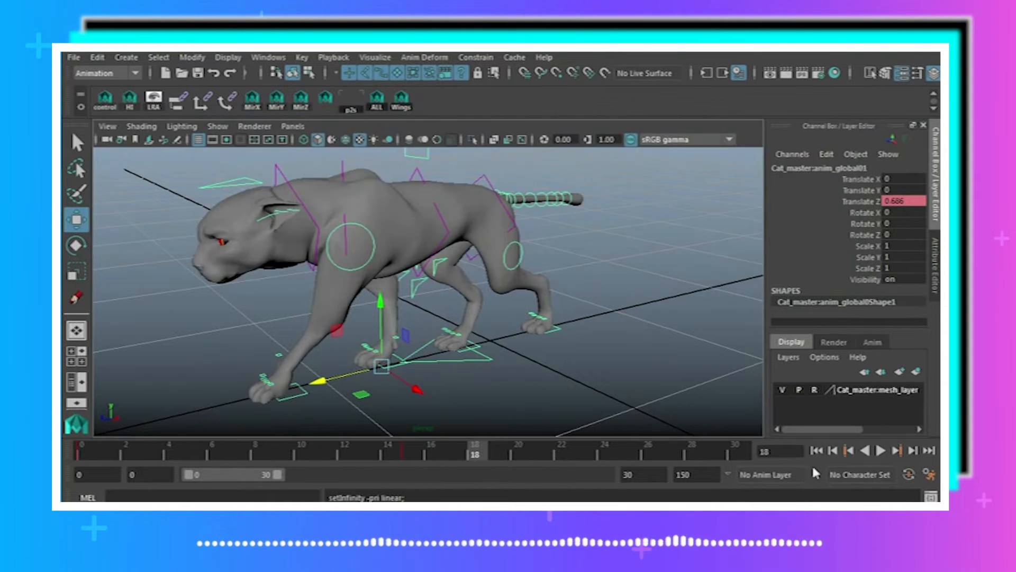
- Play back the continuous forward motion while viewing the cat from a low side angle, and stop playback
{"action": "left_click", "coordinate": [882, 453]}
{"action": "right_click_drag", "start_coordinate": [524, 312], "coordinate": [478, 291], "text": "alt"}
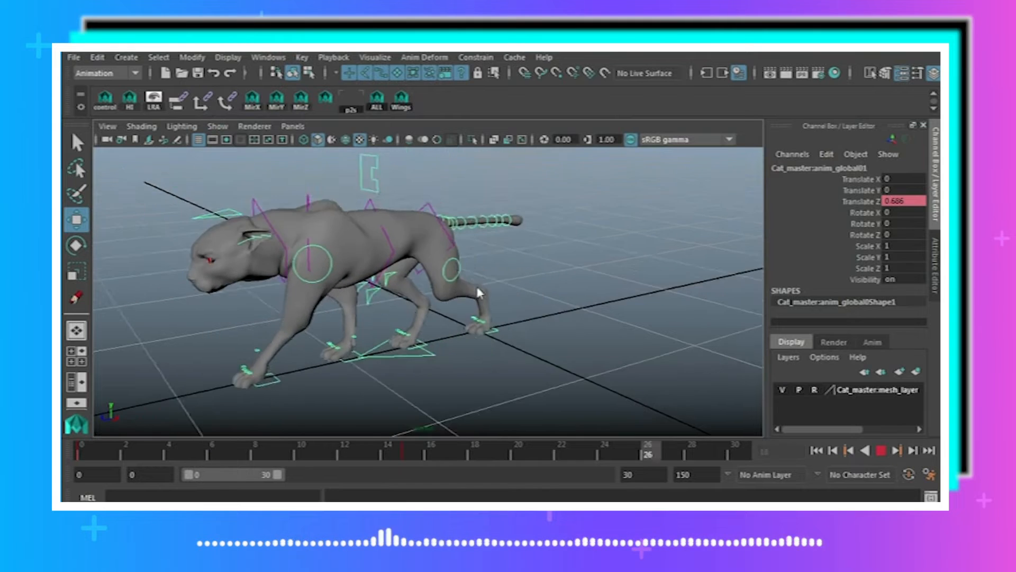
{"action": "left_click_drag", "start_coordinate": [478, 290], "coordinate": [454, 275], "text": "alt"}
{"action": "middle_click_drag", "start_coordinate": [454, 276], "coordinate": [547, 312], "text": "alt"}
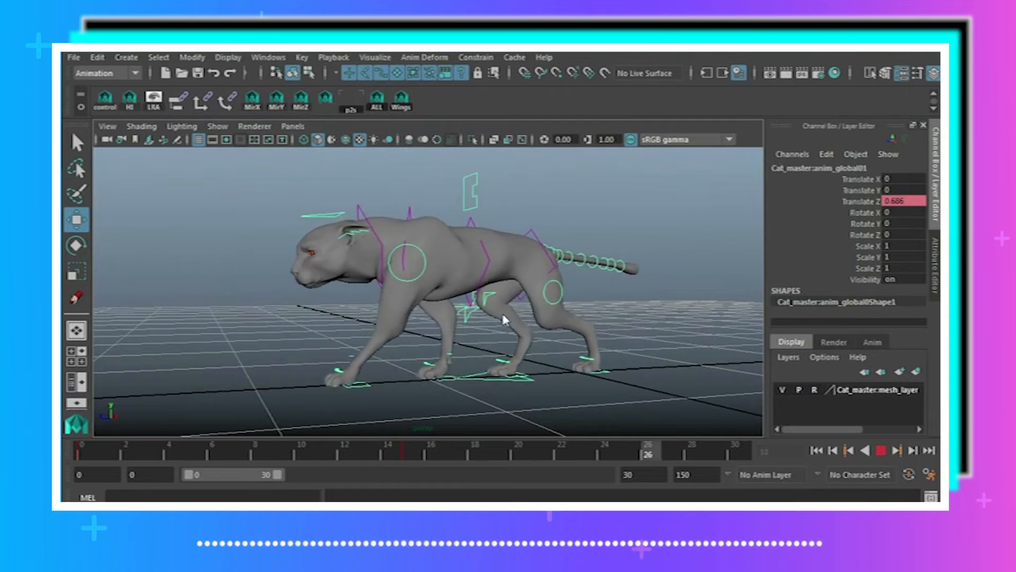
{"action": "left_click_drag", "start_coordinate": [548, 313], "coordinate": [505, 335], "text": "alt"}
{"action": "left_click", "coordinate": [880, 450]}
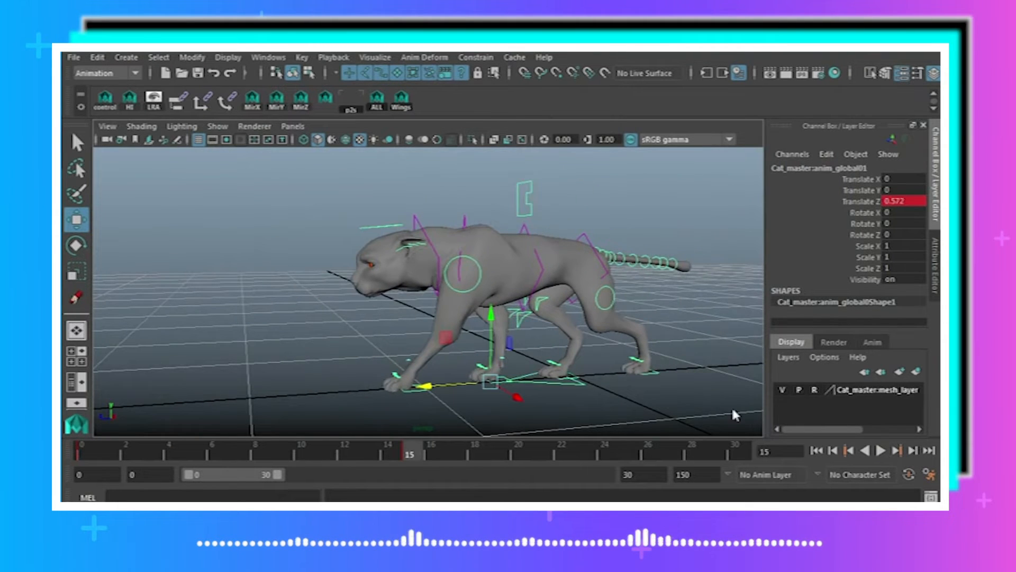
- Return to frame 0 and switch the viewport to the side orthographic view, framed closely on the cat's feet
{"action": "left_click_drag", "start_coordinate": [625, 364], "coordinate": [578, 346], "text": "alt"}
{"action": "left_click_drag", "start_coordinate": [405, 452], "coordinate": [81, 452]}
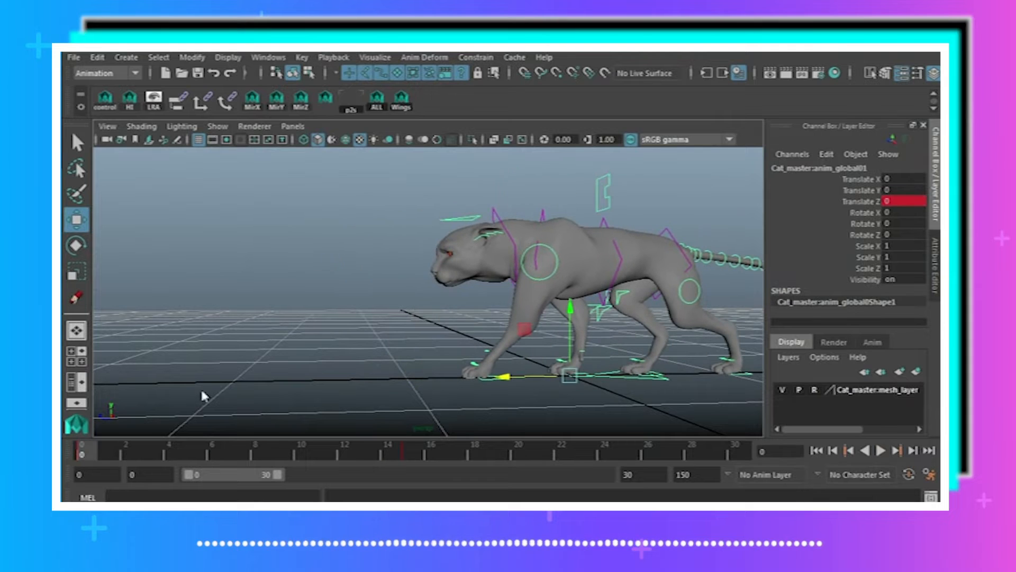
{"action": "left_click", "coordinate": [292, 127]}
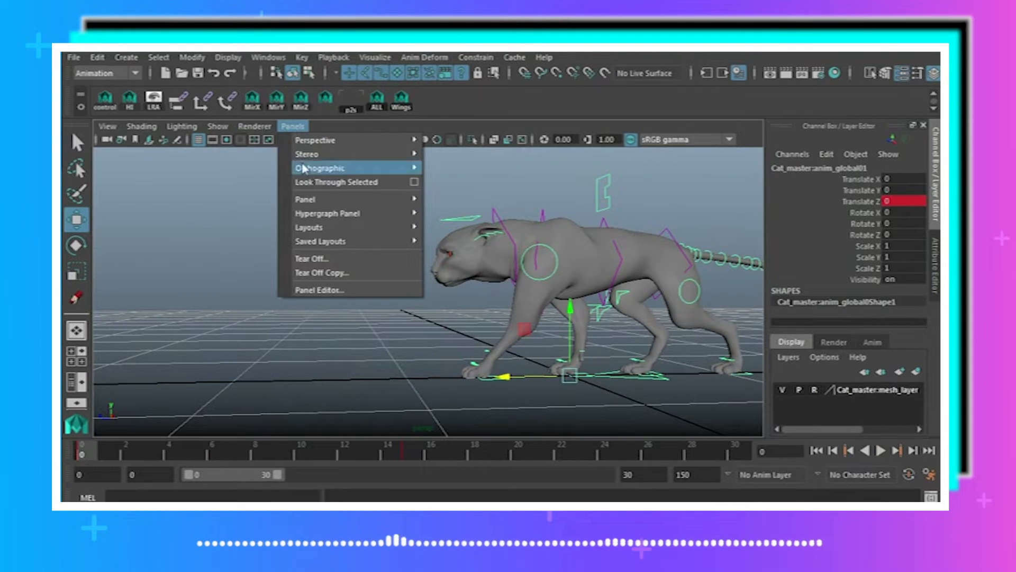
{"action": "mouse_move", "coordinate": [371, 168]}
{"action": "left_click", "coordinate": [448, 182]}
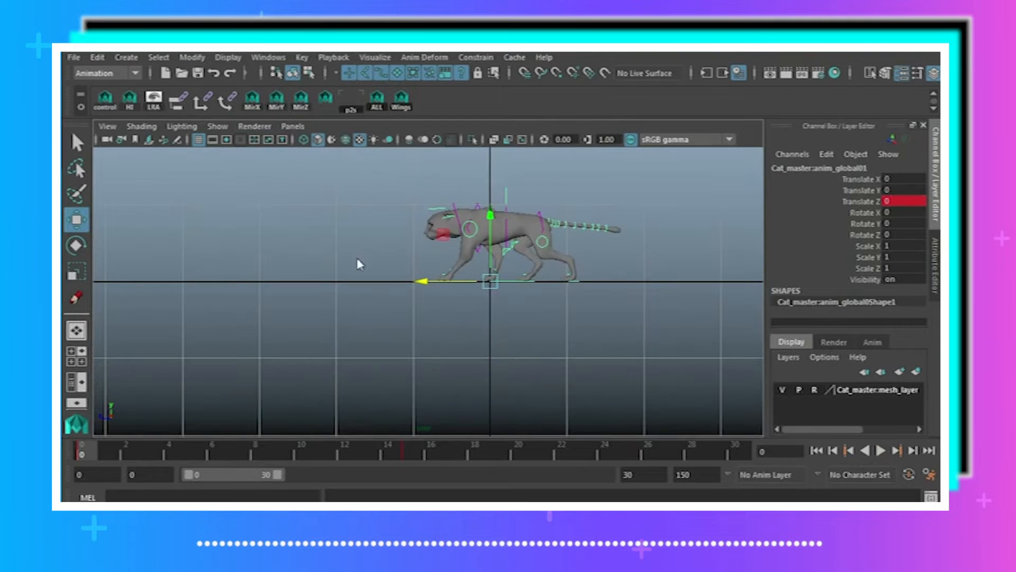
{"action": "right_click_drag", "start_coordinate": [358, 259], "coordinate": [418, 267], "text": "alt"}
{"action": "middle_click_drag", "start_coordinate": [447, 289], "coordinate": [402, 325], "text": "alt"}
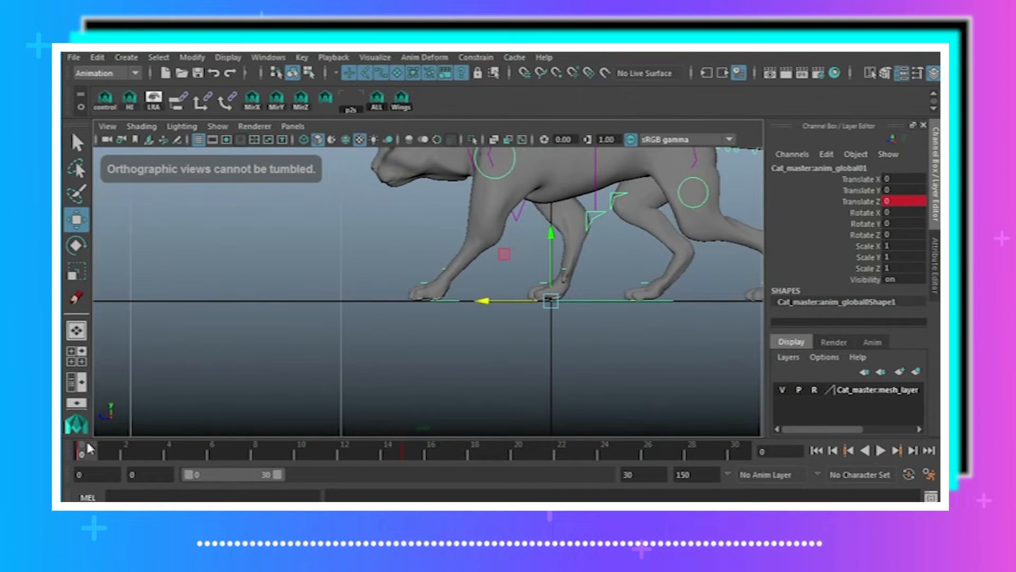
- Scrub through the forward travel in the side view to check the foot sliding, and return to frame 0
{"action": "mouse_move", "coordinate": [86, 449]}
{"action": "left_mouse_down"}
{"action": "mouse_move", "coordinate": [409, 454]}
{"action": "mouse_move", "coordinate": [83, 448]}
{"action": "left_mouse_up"}
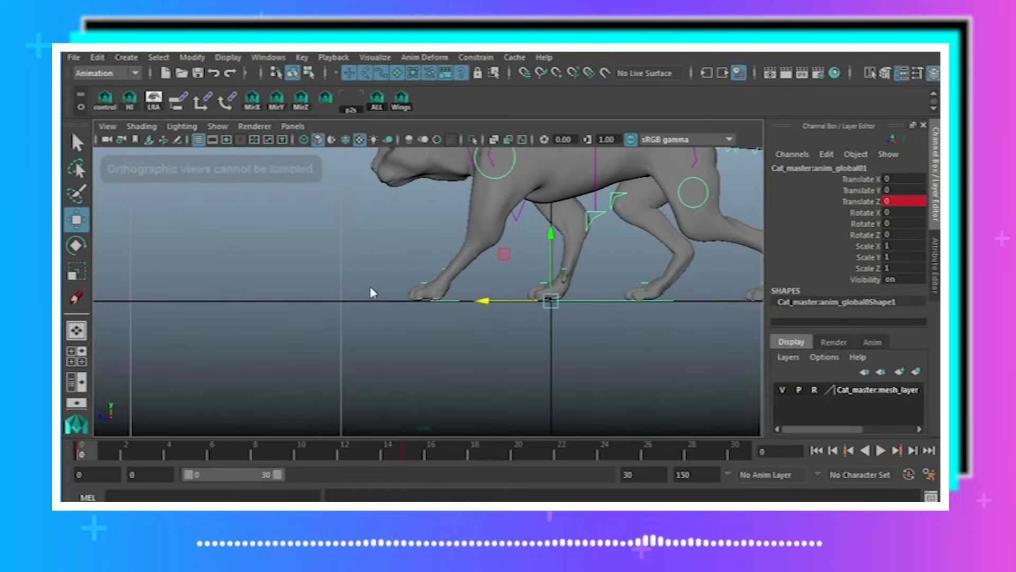
{"action": "key", "text": "alt+v"}
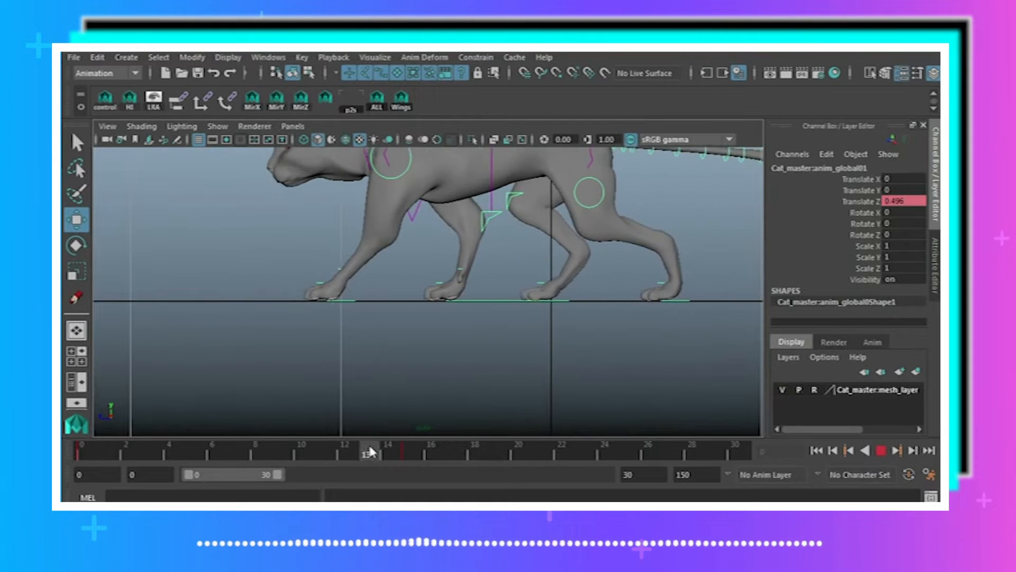
{"action": "key", "text": "Escape"}
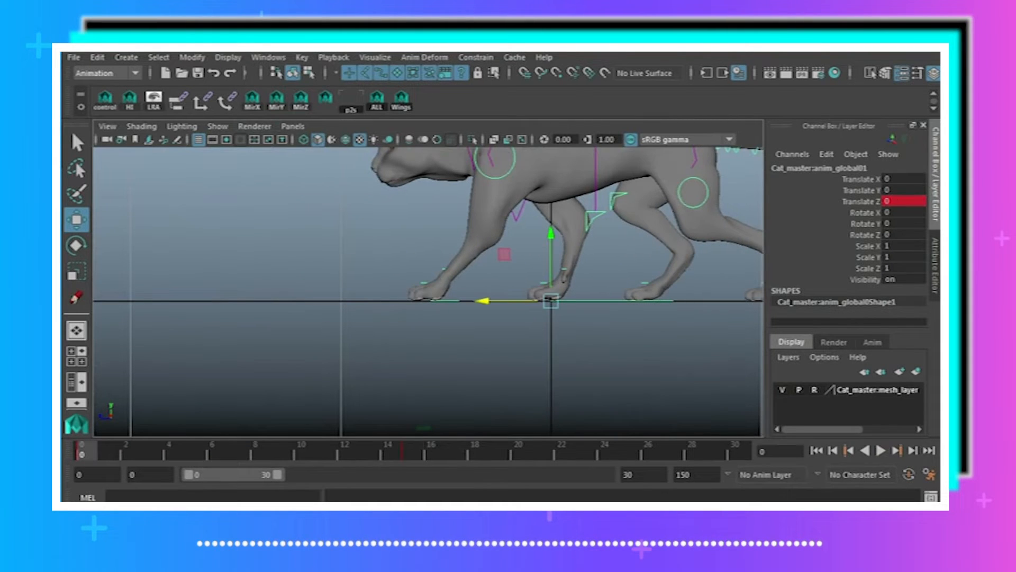
- Tear off the Visualize menu as a floating window and place it just under the front paw as a position marker
{"action": "left_click", "coordinate": [374, 57]}
{"action": "left_click", "coordinate": [388, 65]}
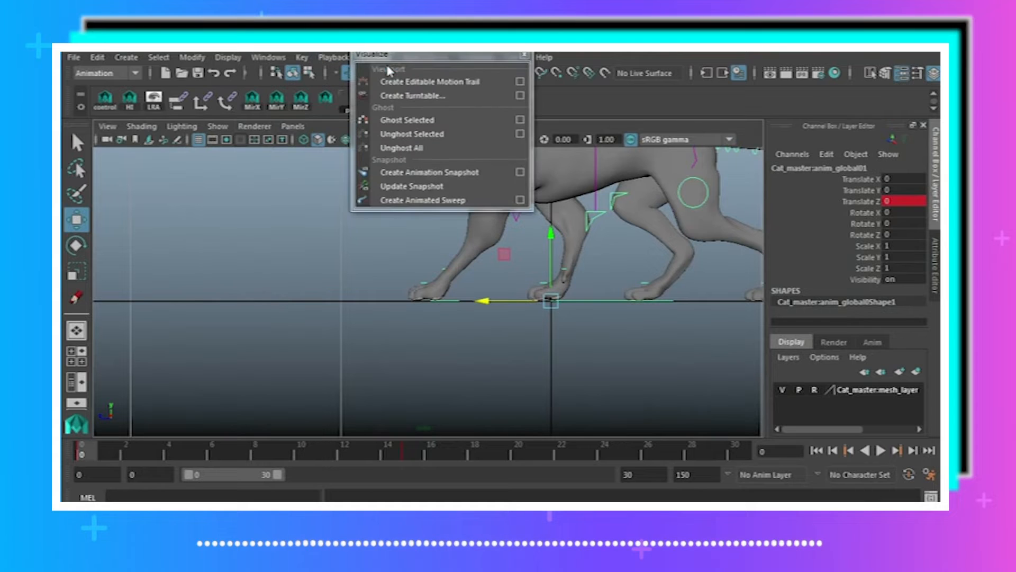
{"action": "left_click_drag", "start_coordinate": [400, 55], "coordinate": [456, 315]}
- Key the left front foot control at frame 0, move it back to Translate Z -0.15 at frame 15 and key it
{"action": "left_click", "coordinate": [380, 248]}
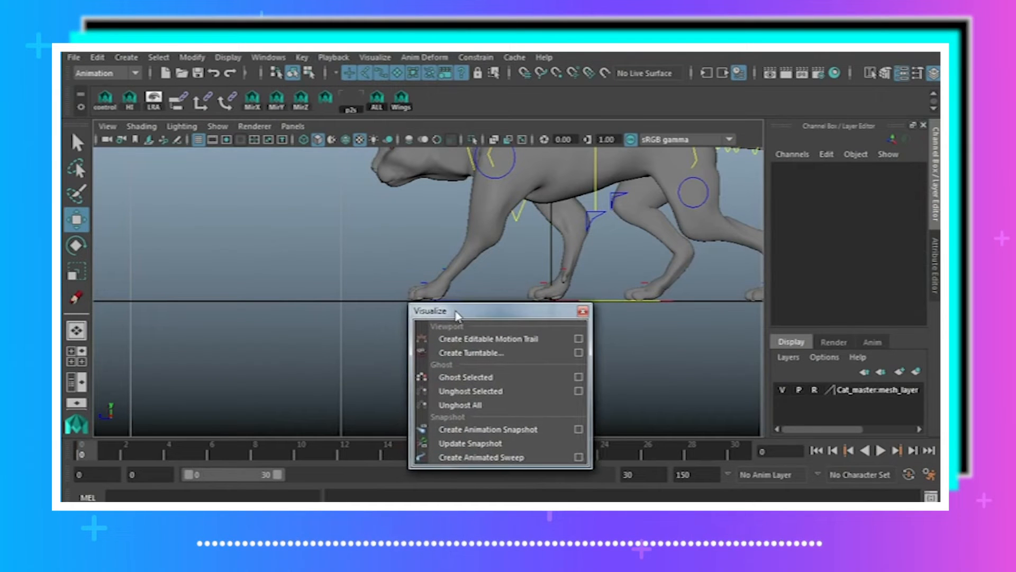
{"action": "left_click", "coordinate": [457, 299]}
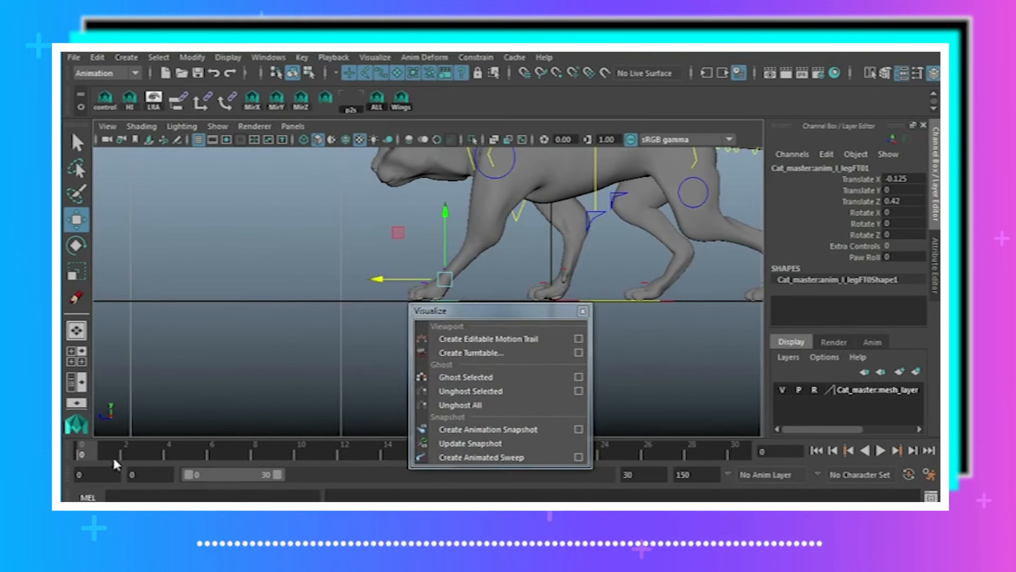
{"action": "key", "text": "s"}
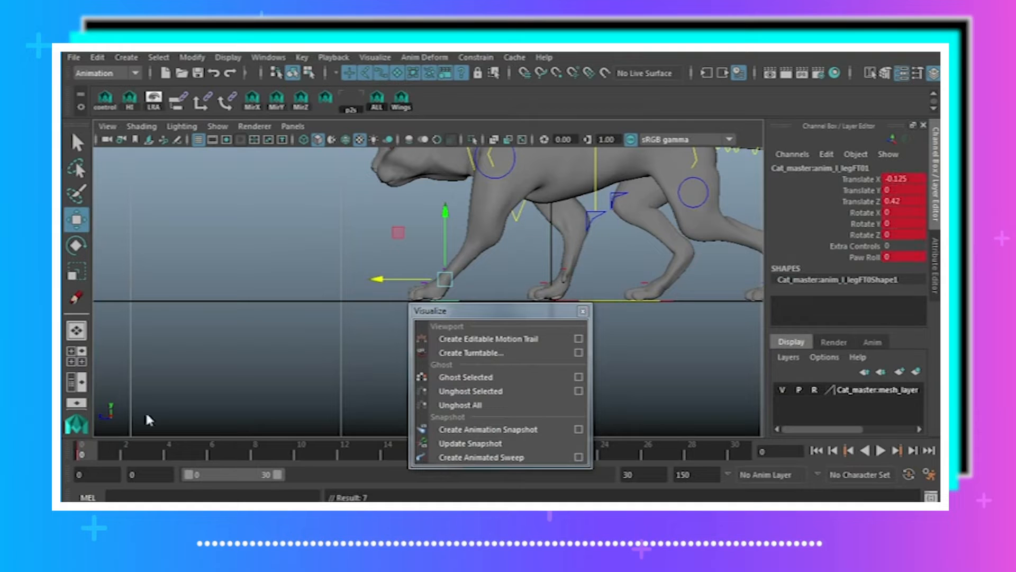
{"action": "key", "text": "alt+v"}
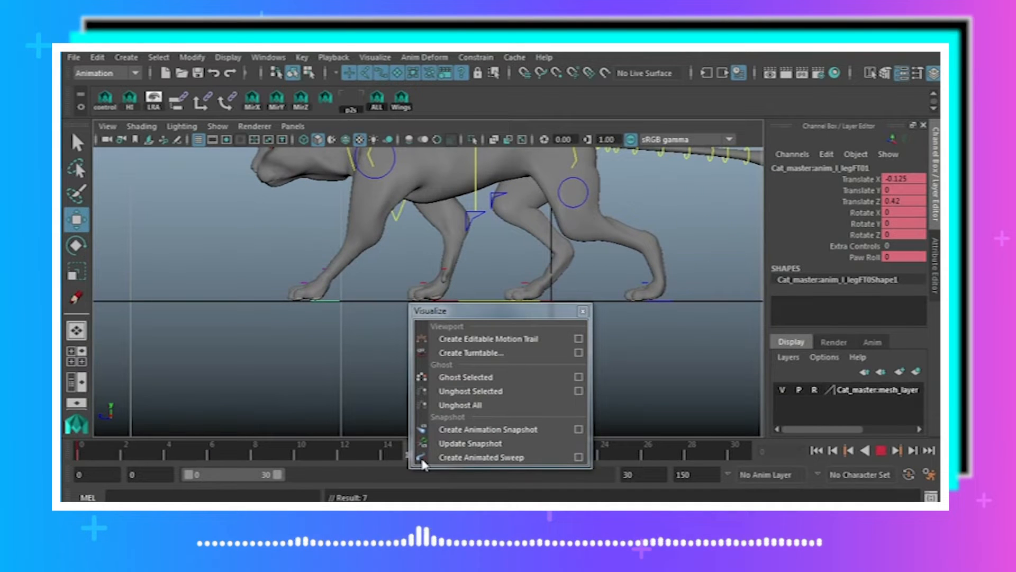
{"action": "key", "text": "alt+v"}
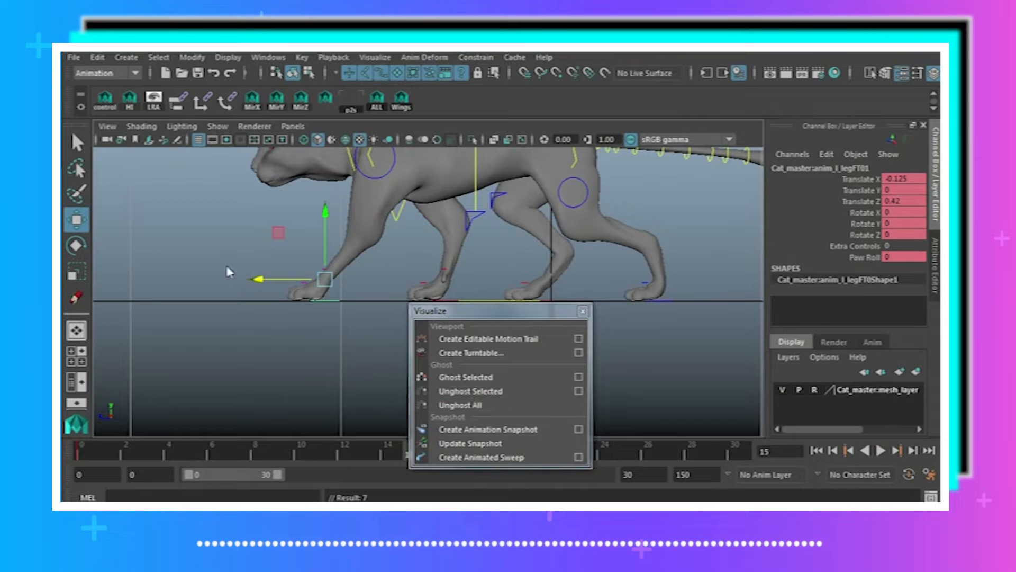
{"action": "left_click_drag", "start_coordinate": [263, 285], "coordinate": [382, 300]}
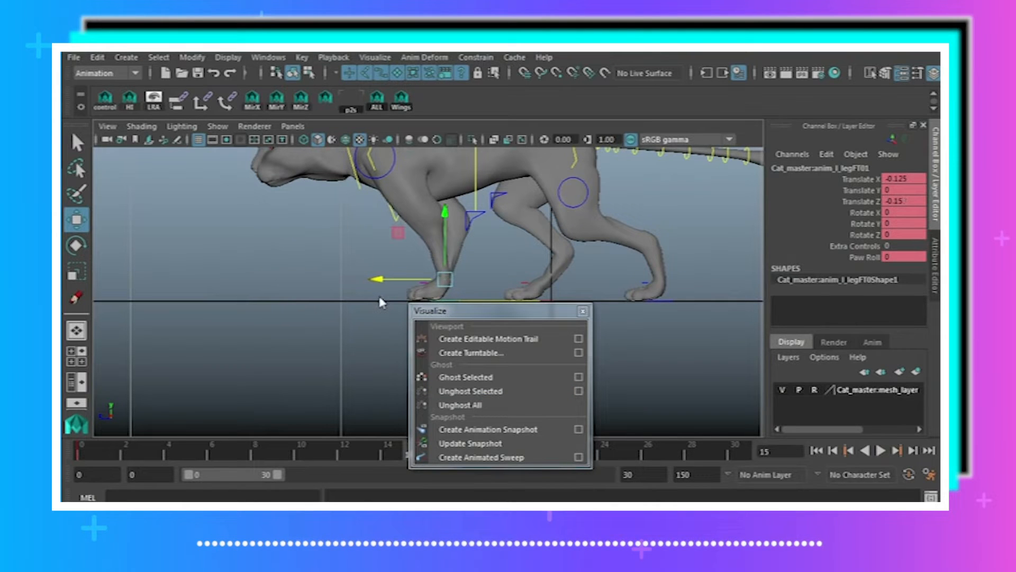
{"action": "key", "text": "s"}
- Scrub between frames 0 and 15 to check the paw against the marker window, and close that window
{"action": "key", "text": "alt+v"}
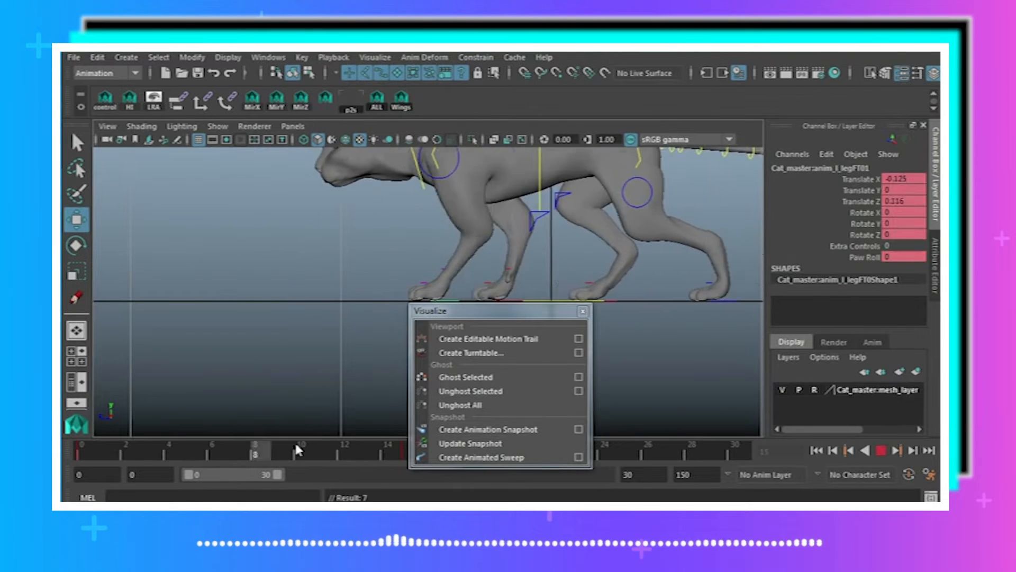
{"action": "left_click_drag", "start_coordinate": [295, 445], "coordinate": [63, 434]}
{"action": "left_click_drag", "start_coordinate": [155, 435], "coordinate": [104, 465]}
{"action": "left_click", "coordinate": [583, 311]}
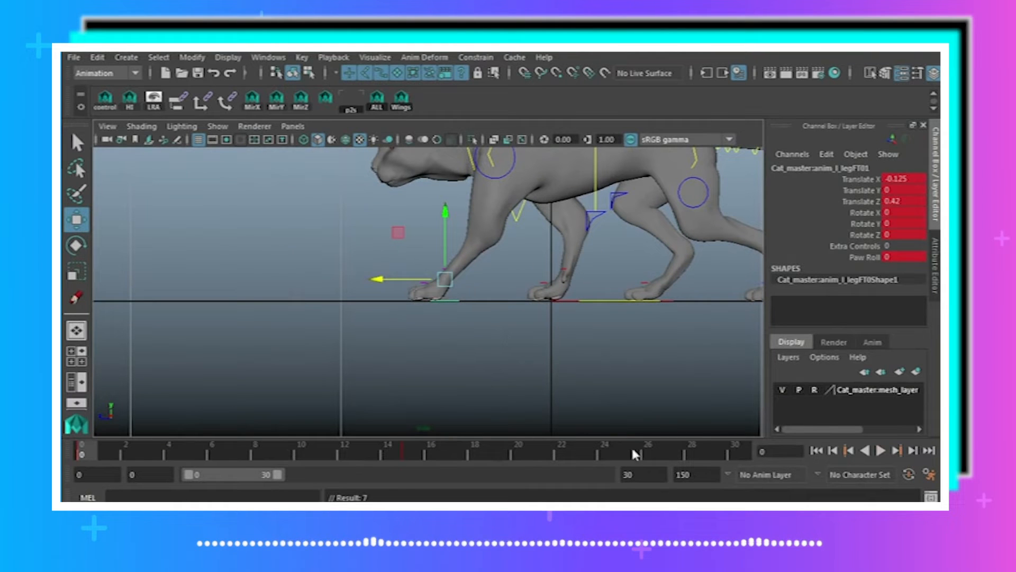
- Copy the left front foot's frame 0 pose to frame 30 and key it there with Translate Z 0.42
{"action": "mouse_move", "coordinate": [159, 458]}
{"action": "left_mouse_down"}
{"action": "mouse_move", "coordinate": [130, 447]}
{"action": "mouse_move", "coordinate": [69, 450]}
{"action": "mouse_move", "coordinate": [139, 456]}
{"action": "left_mouse_up"}
{"action": "left_click", "coordinate": [881, 450]}
{"action": "left_click", "coordinate": [880, 451]}
{"action": "left_click", "coordinate": [741, 451]}
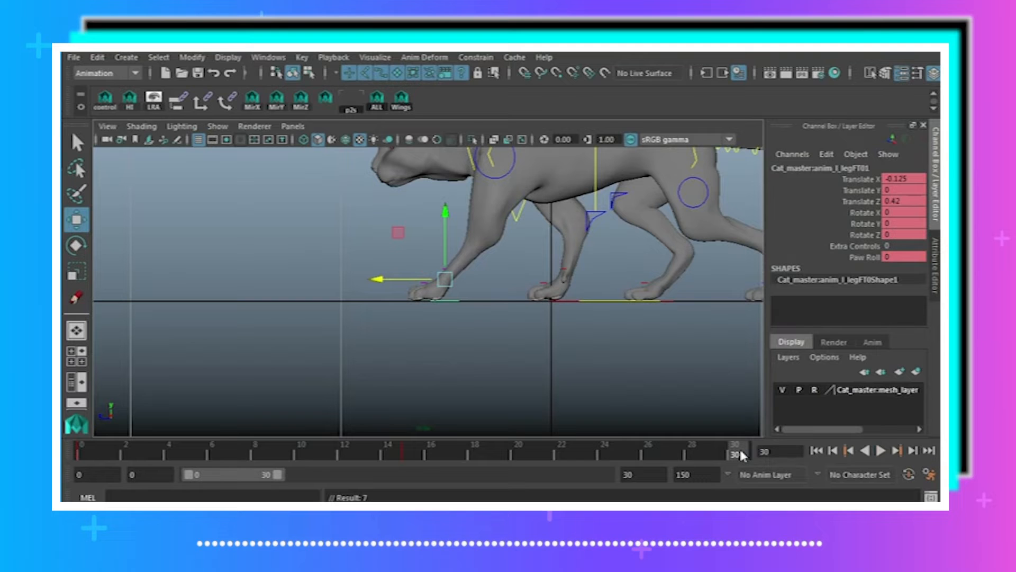
{"action": "key", "text": "alt+v"}
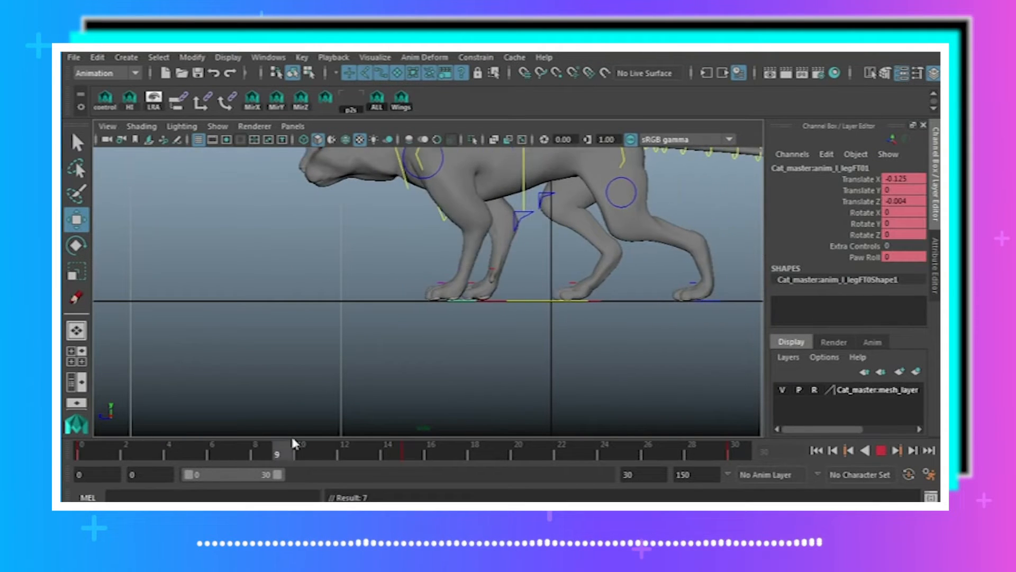
- Place the torn-off Visualize menu beneath the left front paw again, scrub through the stride to check for slipping, and close the window
{"action": "left_click", "coordinate": [83, 447]}
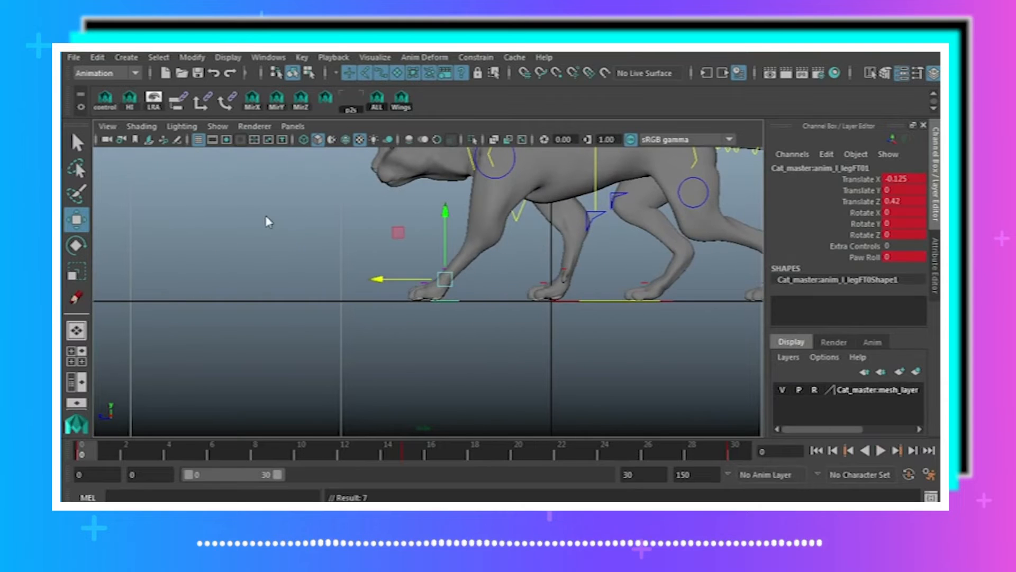
{"action": "left_click", "coordinate": [383, 59]}
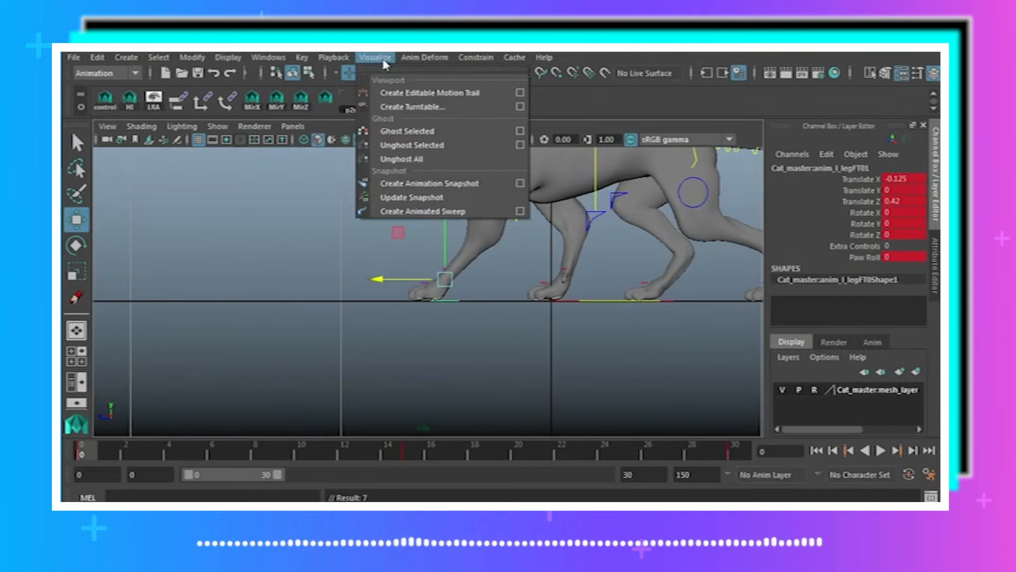
{"action": "left_click", "coordinate": [412, 65]}
{"action": "left_click_drag", "start_coordinate": [413, 67], "coordinate": [475, 316]}
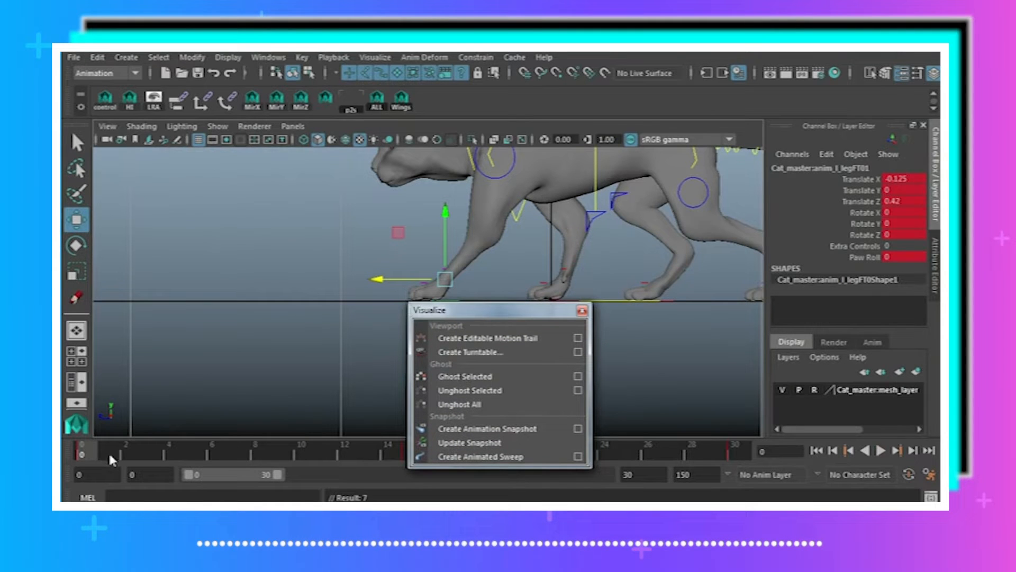
{"action": "key", "text": "alt+v"}
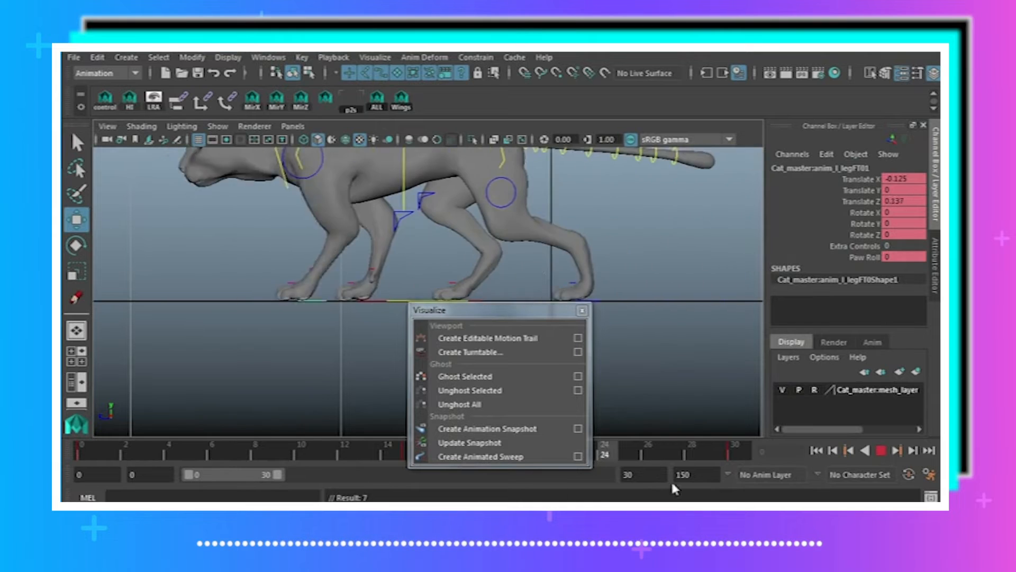
{"action": "key", "text": "Escape"}
{"action": "left_click", "coordinate": [583, 310]}
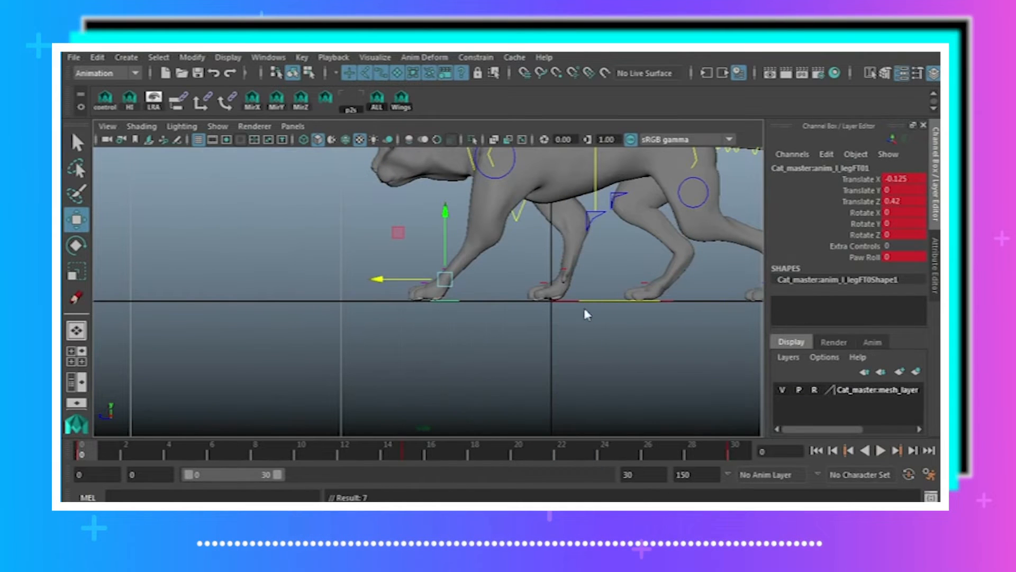
- Set linear tangents on the left front foot's frame 15 keys in the Graph Editor and close the editor
{"action": "left_click", "coordinate": [268, 58]}
{"action": "mouse_move", "coordinate": [342, 93]}
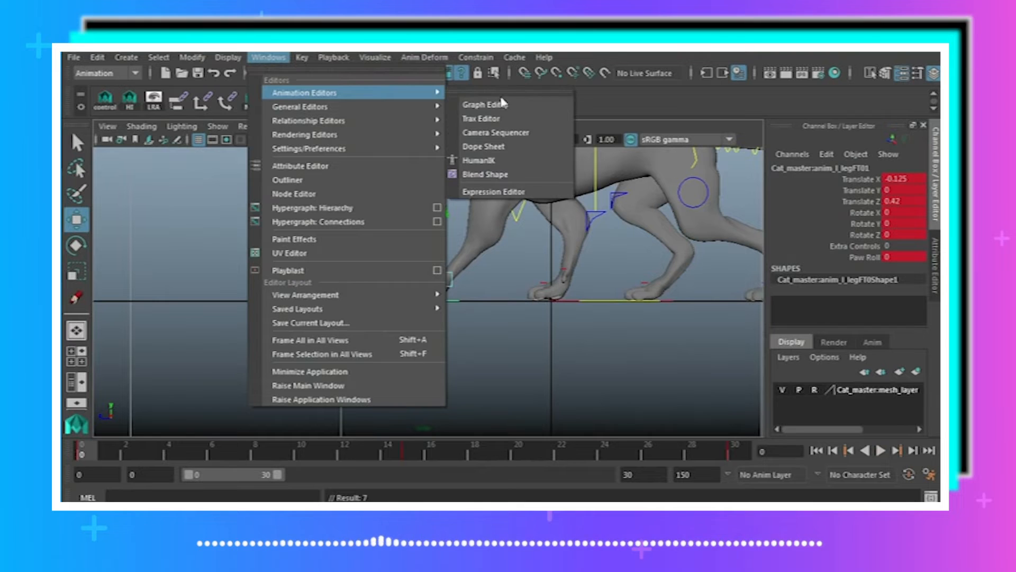
{"action": "left_click", "coordinate": [498, 103]}
{"action": "right_click_drag", "start_coordinate": [622, 230], "coordinate": [660, 255], "text": "alt"}
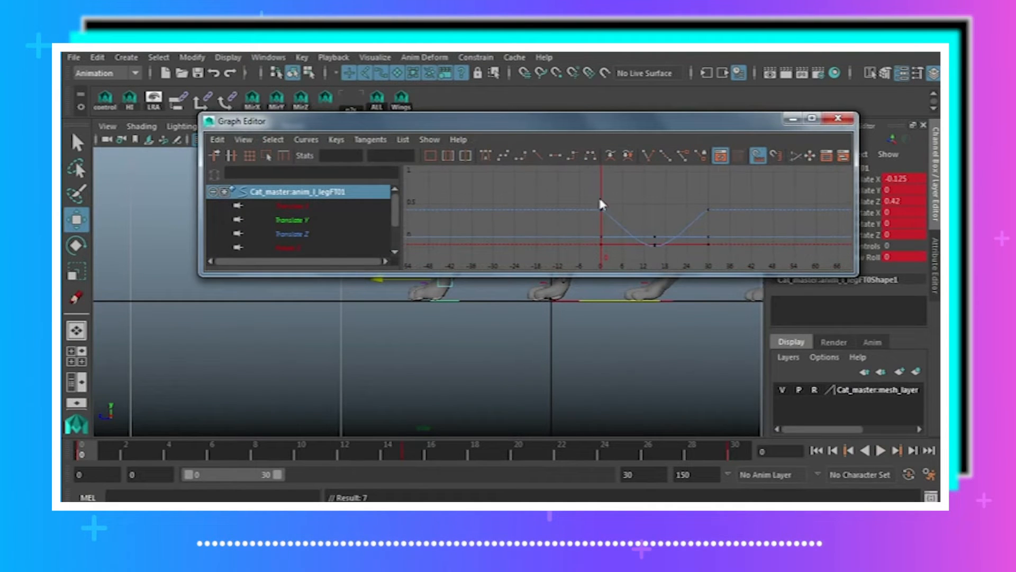
{"action": "left_click_drag", "start_coordinate": [599, 198], "coordinate": [619, 263]}
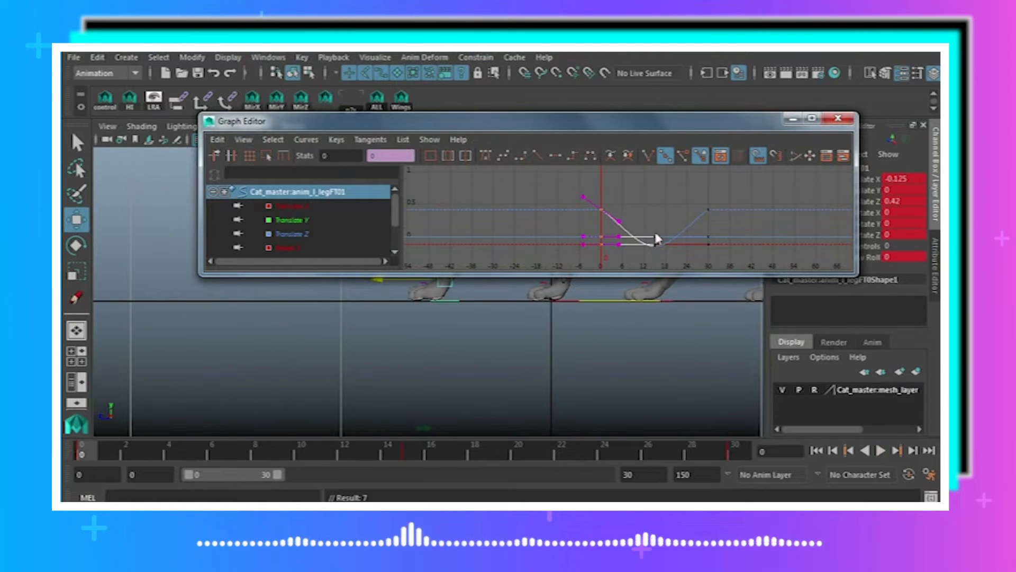
{"action": "left_click_drag", "start_coordinate": [667, 269], "coordinate": [667, 267]}
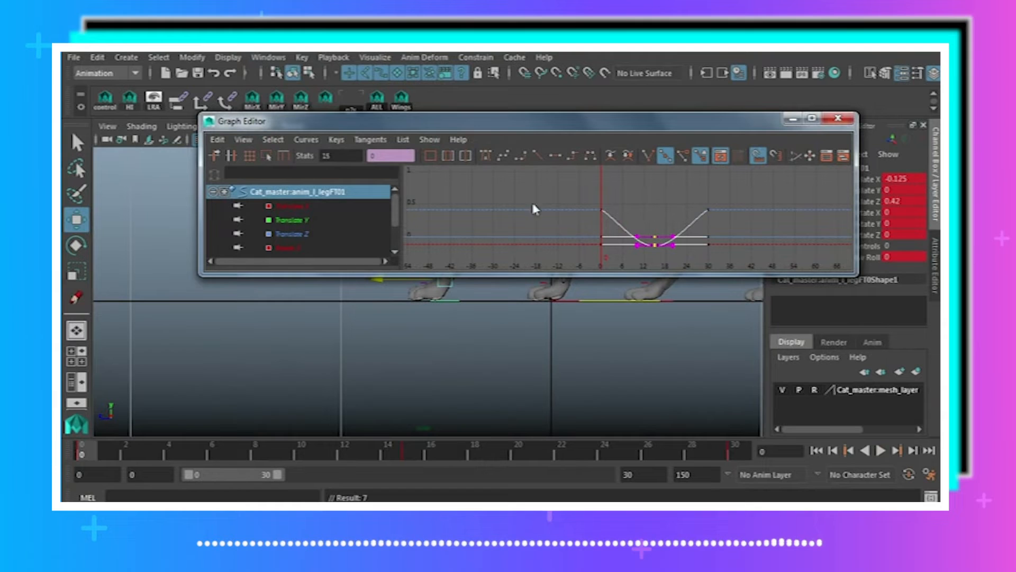
{"action": "left_click", "coordinate": [541, 157]}
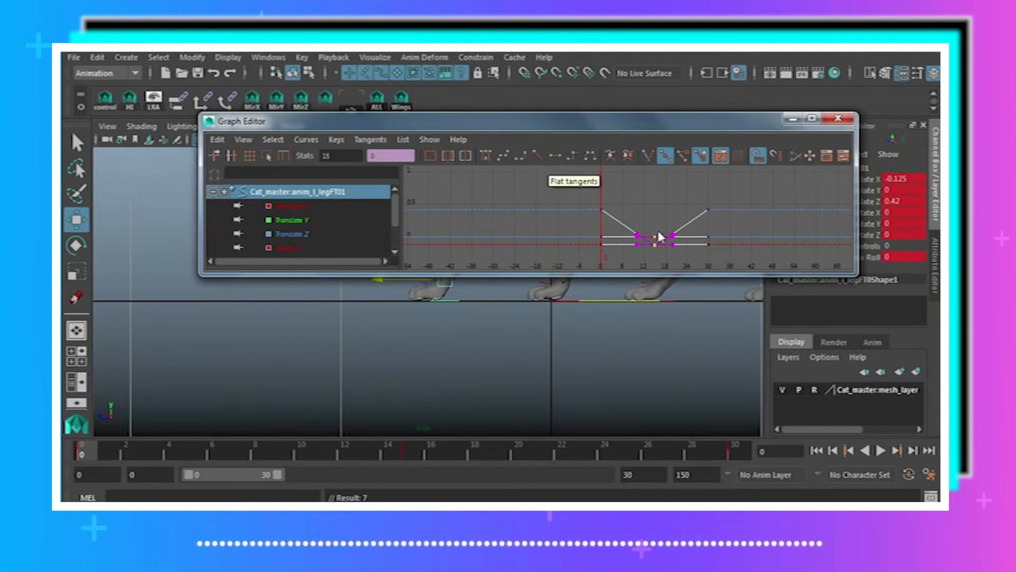
{"action": "left_click", "coordinate": [838, 119]}
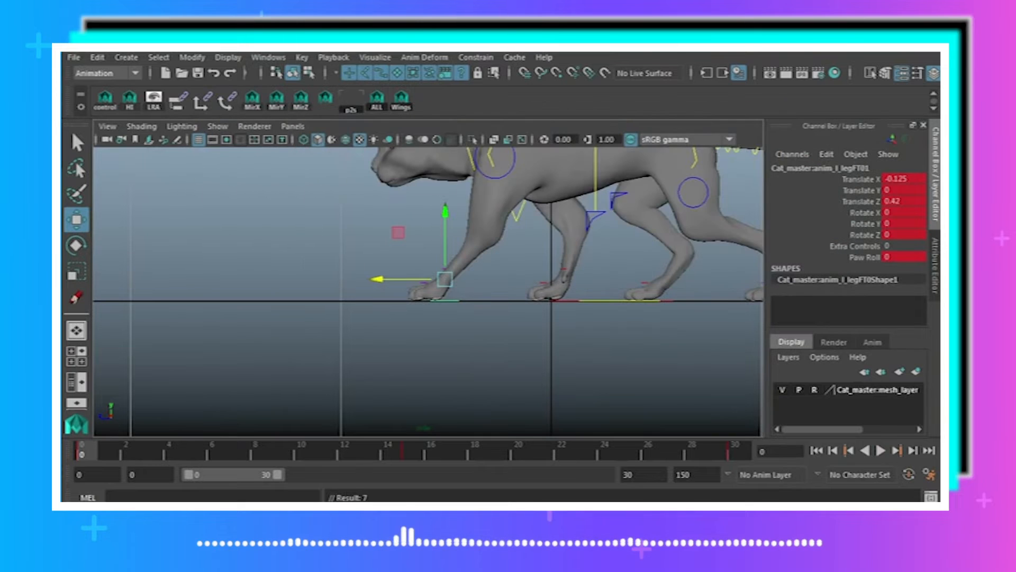
- Scrub between frames 0 and 15 to check that the left front paw stays planted, and return to frame 0
{"action": "key", "text": "alt+v"}
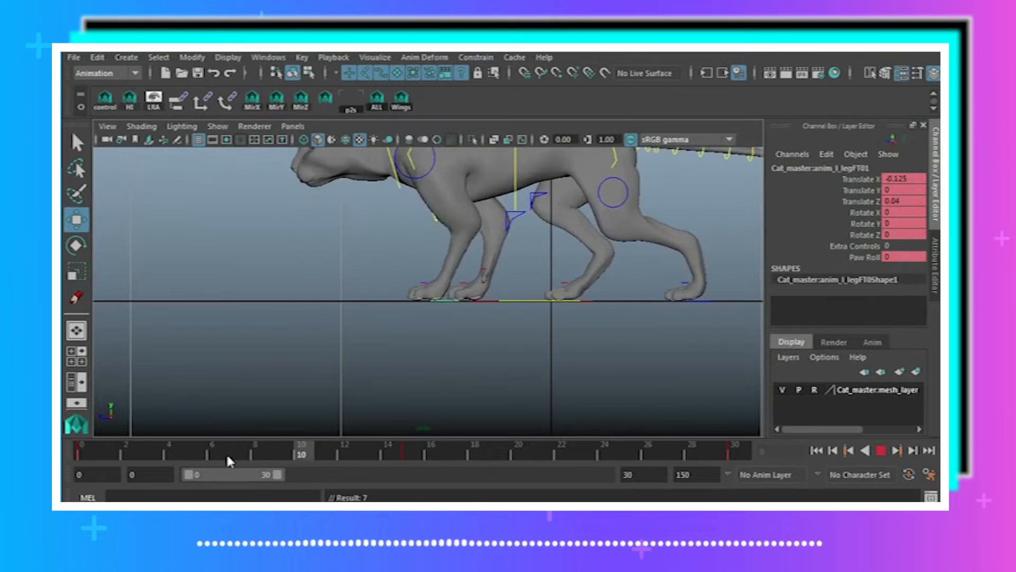
{"action": "key", "text": "alt+v"}
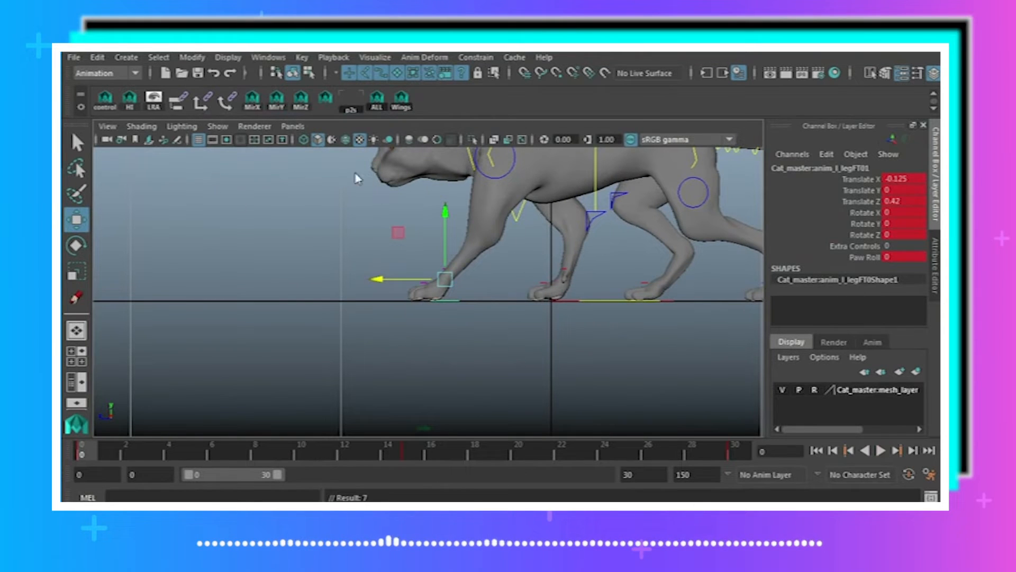
{"action": "key", "text": "alt+v"}
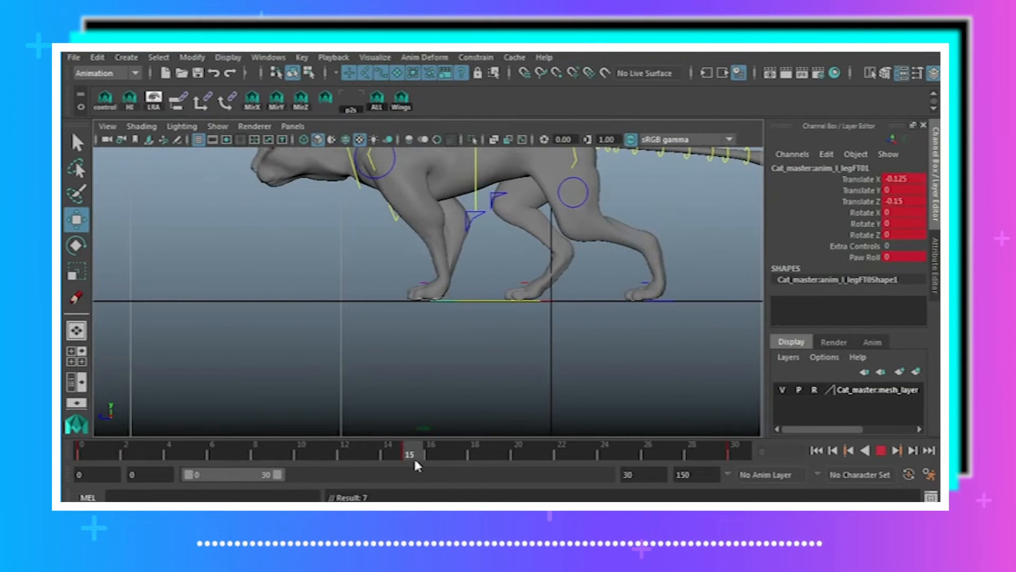
{"action": "key", "text": "alt+v"}
- Select the right front foot, tear off the Visualize menu, and place it beneath the paw at frame 30 as a position marker
{"action": "left_click", "coordinate": [561, 298]}
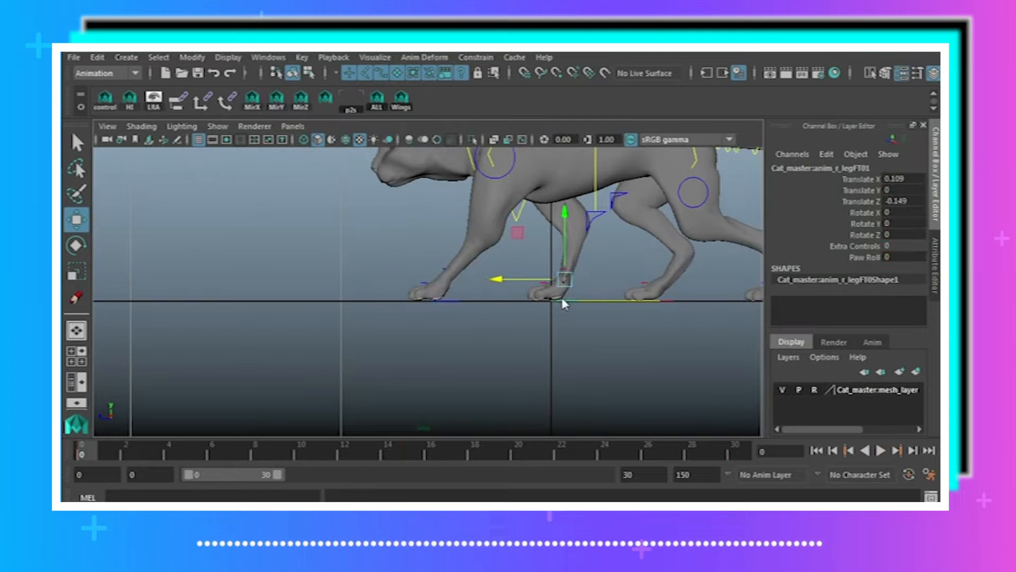
{"action": "left_click", "coordinate": [374, 59]}
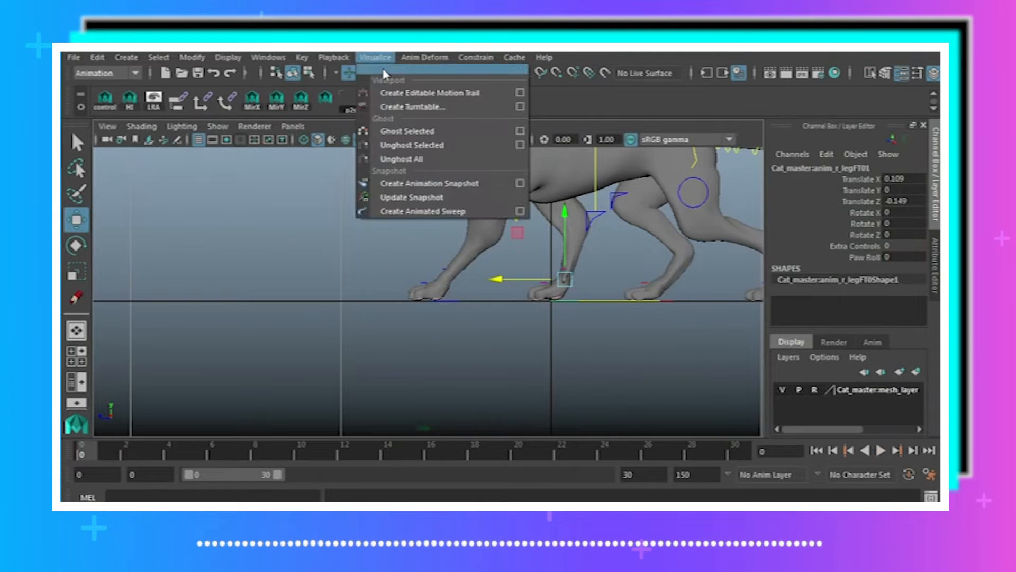
{"action": "left_click", "coordinate": [454, 69]}
{"action": "middle_click_drag", "start_coordinate": [392, 249], "coordinate": [394, 230], "text": "alt"}
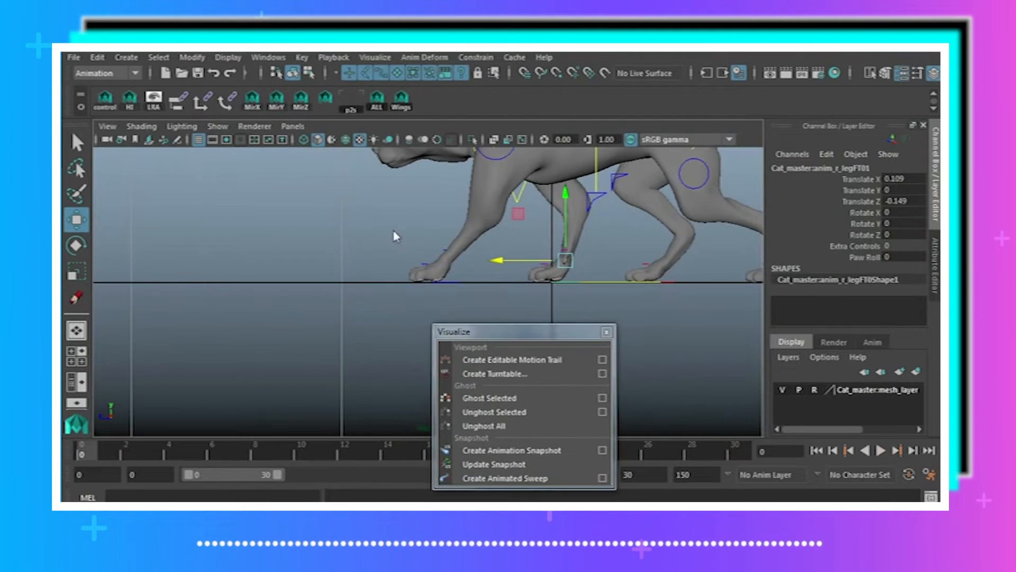
{"action": "left_click_drag", "start_coordinate": [510, 337], "coordinate": [378, 269]}
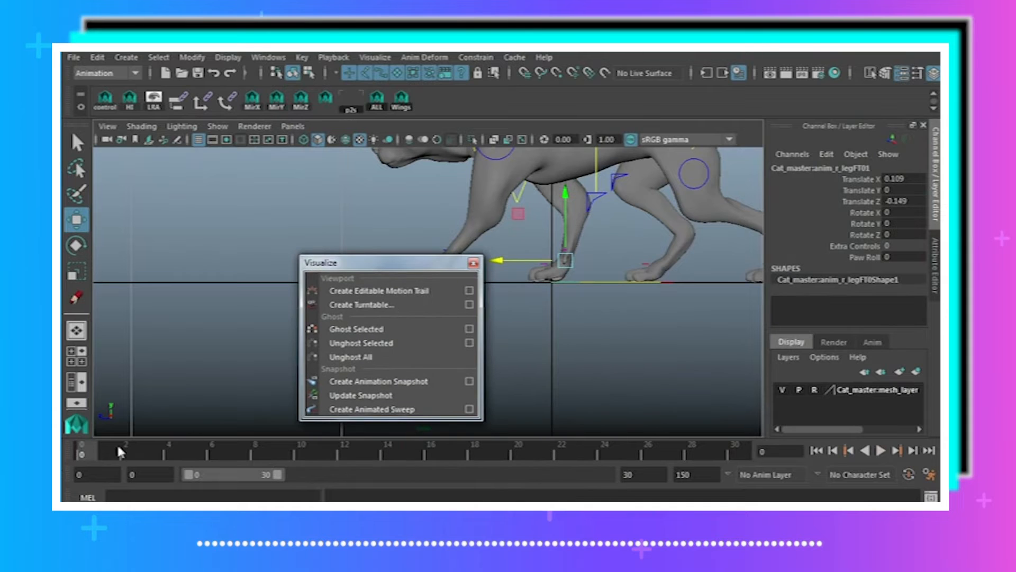
{"action": "left_click_drag", "start_coordinate": [117, 447], "coordinate": [735, 447]}
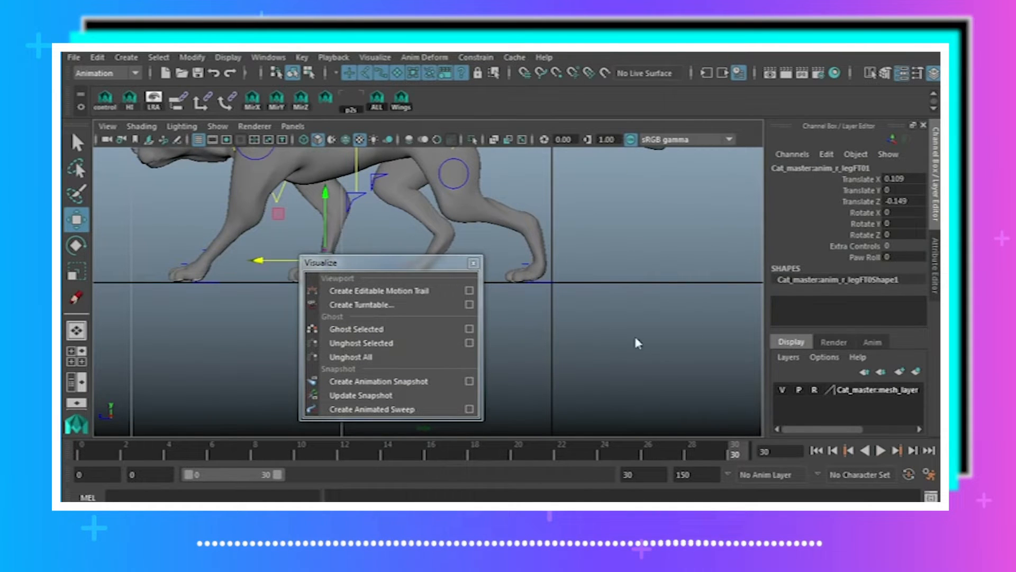
{"action": "mouse_move", "coordinate": [418, 265]}
{"action": "left_mouse_down"}
{"action": "mouse_move", "coordinate": [429, 294]}
{"action": "mouse_move", "coordinate": [407, 294]}
{"action": "left_mouse_up"}
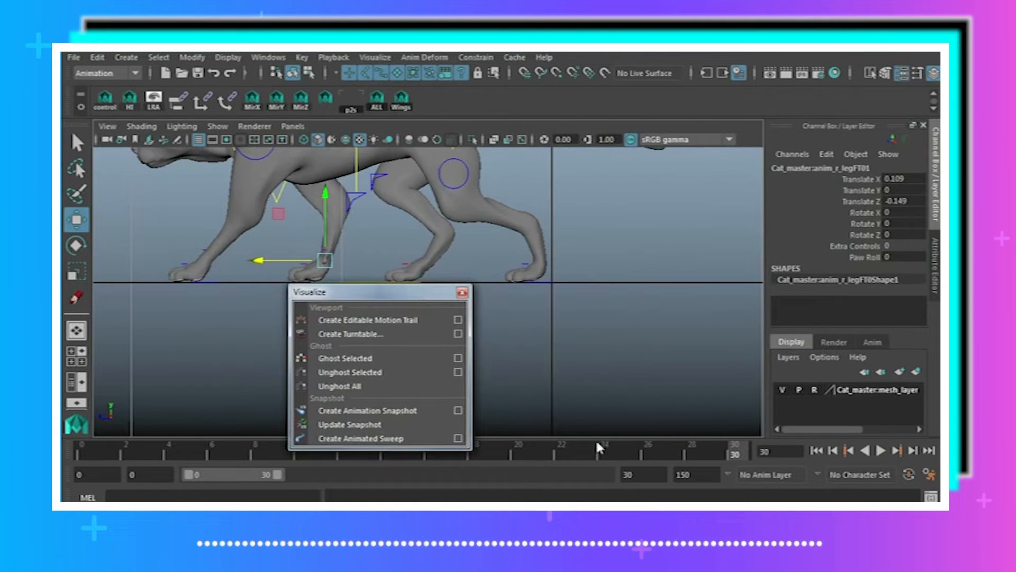
- Key the right front foot's unchanged pose at frames 0 and 30
{"action": "key", "text": "s"}
{"action": "left_click", "coordinate": [85, 450]}
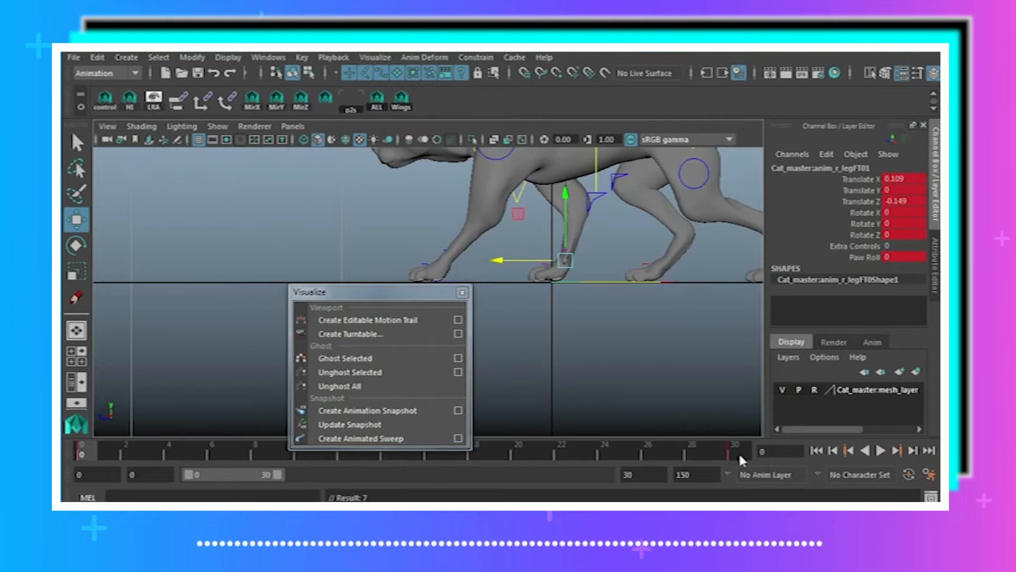
{"action": "left_click", "coordinate": [735, 451]}
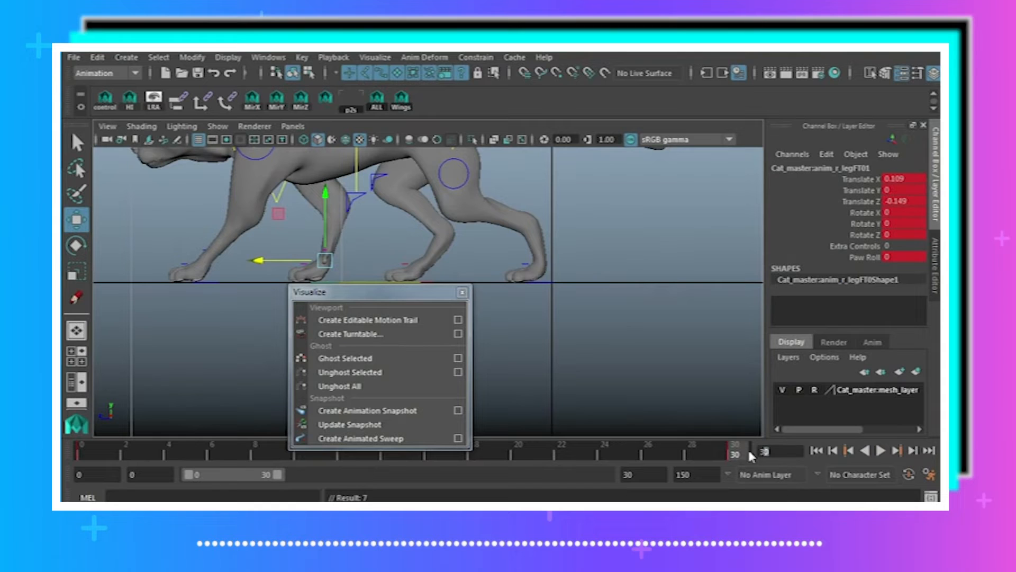
- At frame 15, move the right front foot forward above the marker to Translate Z 0.478 and key it
{"action": "key", "text": "Return"}
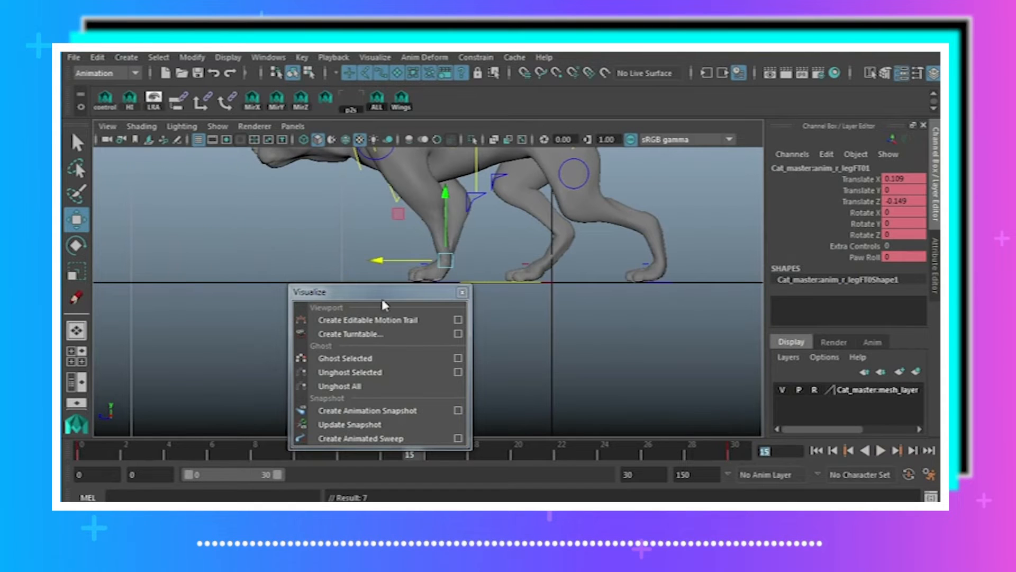
{"action": "left_click_drag", "start_coordinate": [381, 263], "coordinate": [250, 284]}
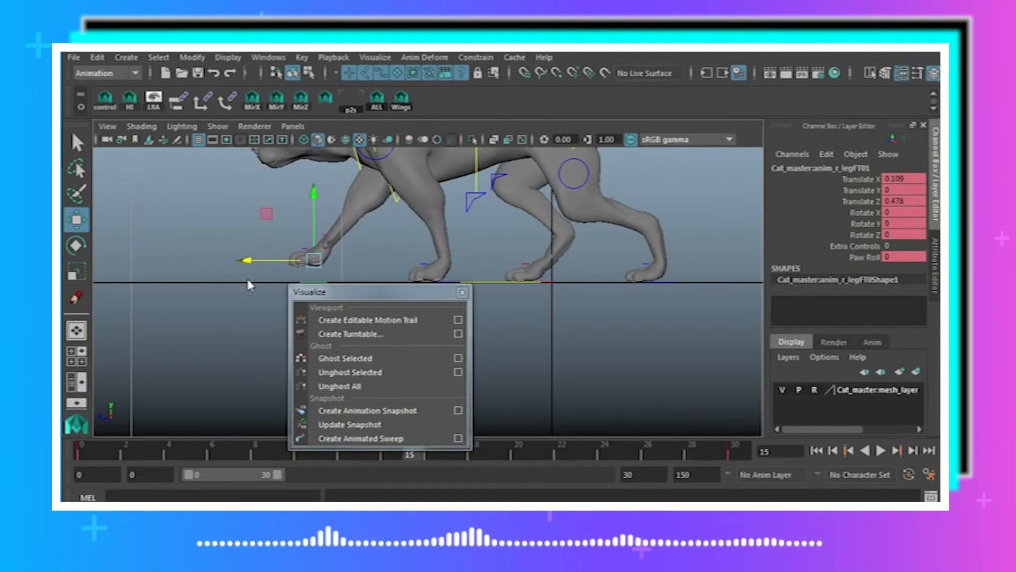
{"action": "key", "text": "s"}
- Scrub between frames 15 and 30 to check the right front paw against the marker, and close the torn-off menu
{"action": "left_click_drag", "start_coordinate": [432, 453], "coordinate": [885, 450]}
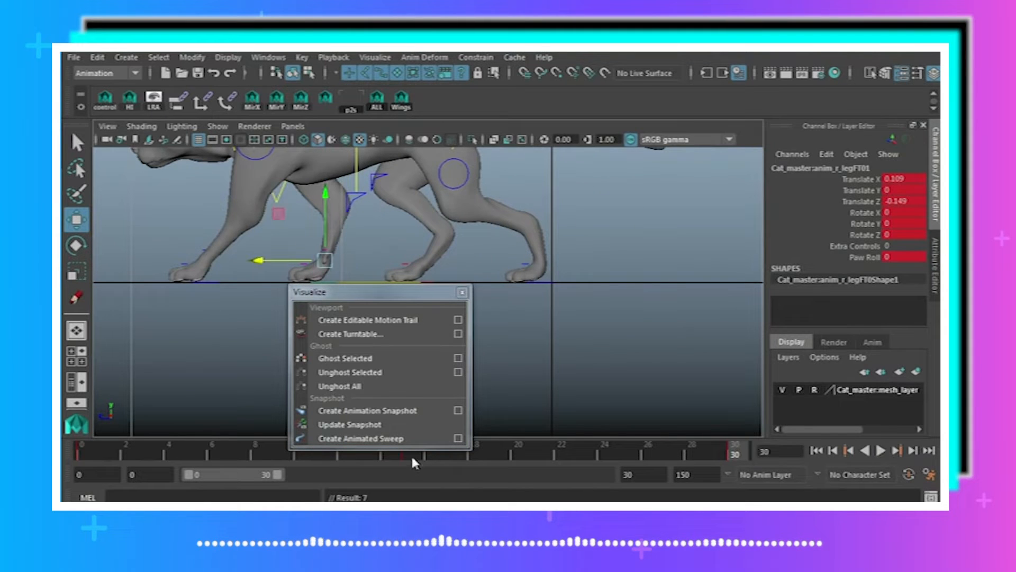
{"action": "key", "text": "alt+v"}
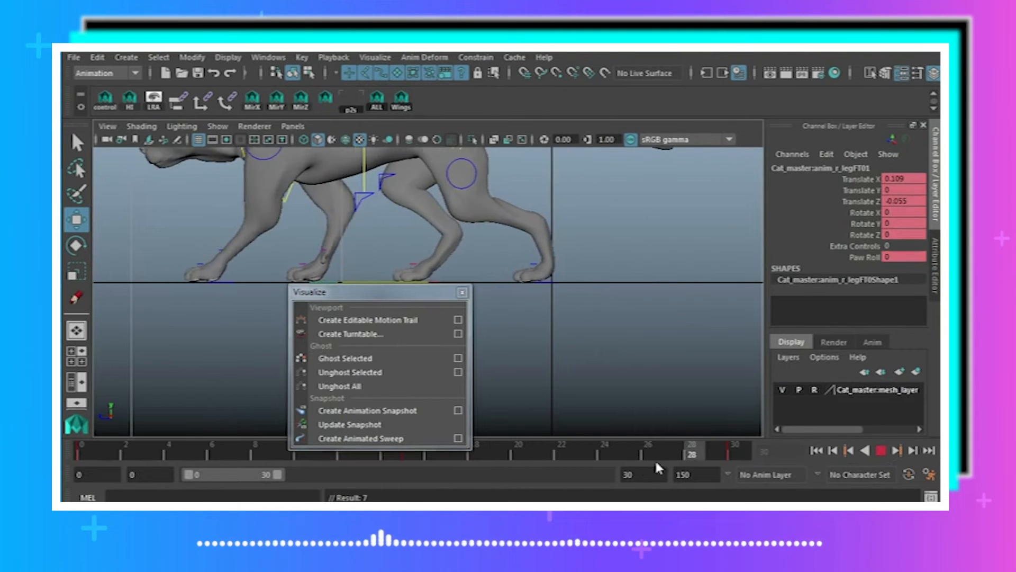
{"action": "left_click", "coordinate": [407, 455]}
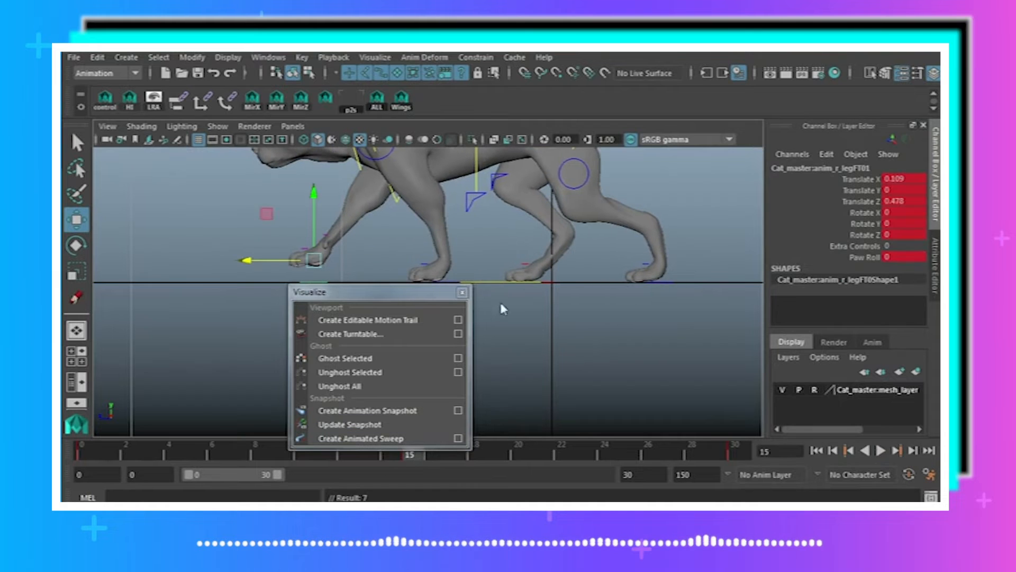
{"action": "left_click", "coordinate": [462, 294]}
- Switch to the perspective view and key the cat's front, middle and rear spine controls at frames 0 and 30
{"action": "left_click", "coordinate": [293, 126]}
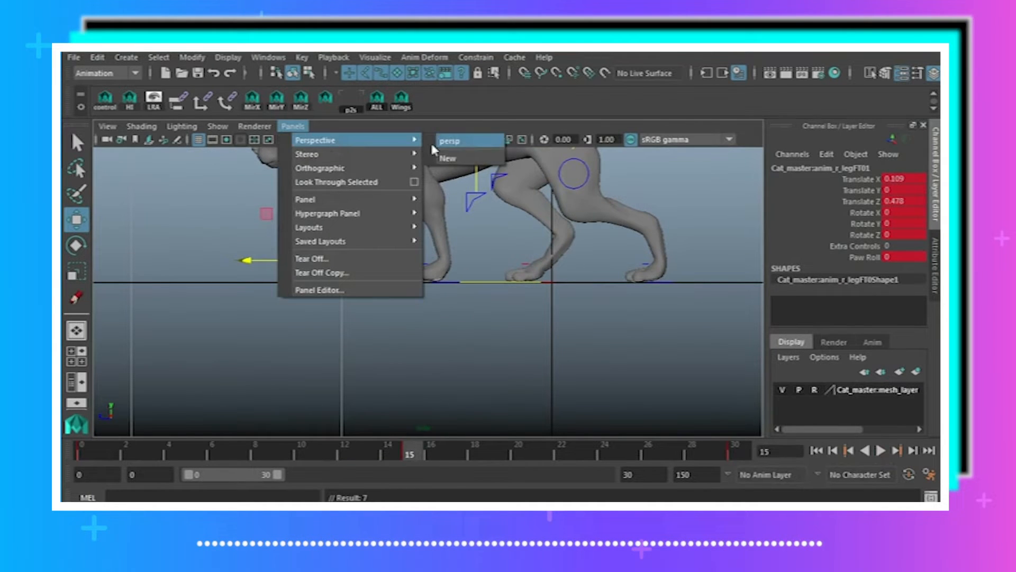
{"action": "left_click", "coordinate": [431, 141]}
{"action": "left_click_drag", "start_coordinate": [534, 296], "coordinate": [408, 258], "text": "alt"}
{"action": "key", "text": "q"}
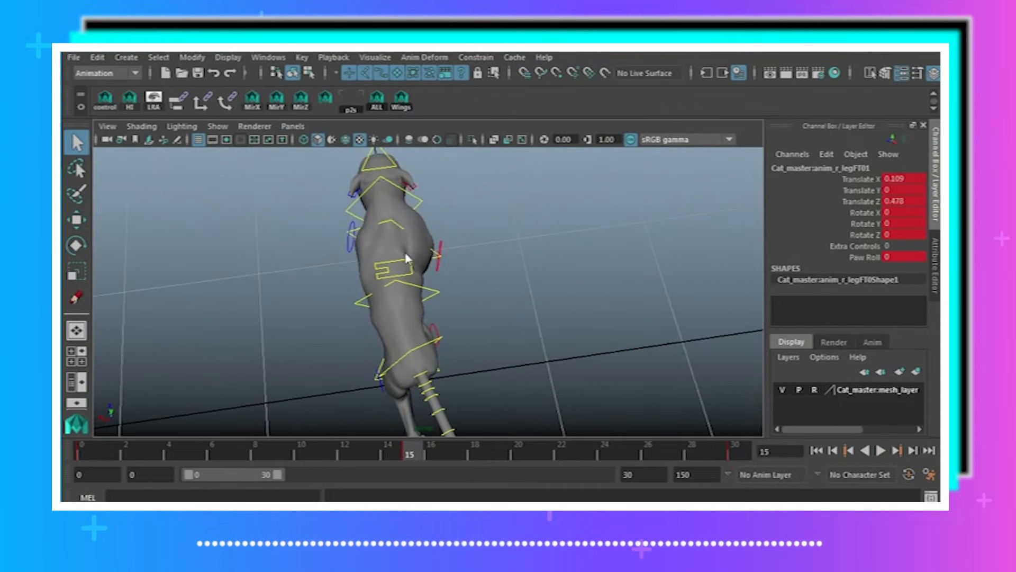
{"action": "left_click", "coordinate": [395, 227]}
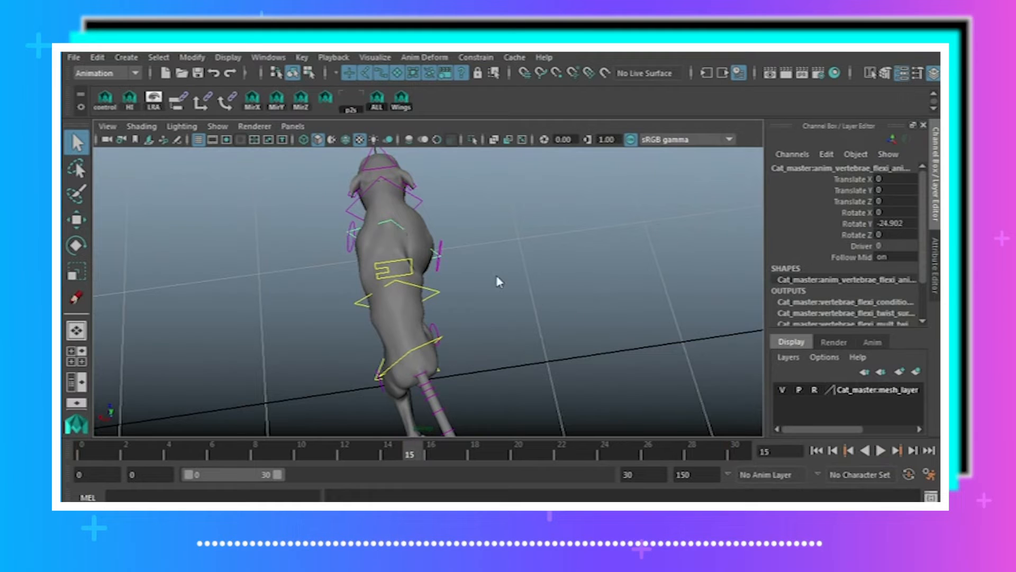
{"action": "left_click", "coordinate": [454, 339]}
{"action": "left_click", "coordinate": [443, 340]}
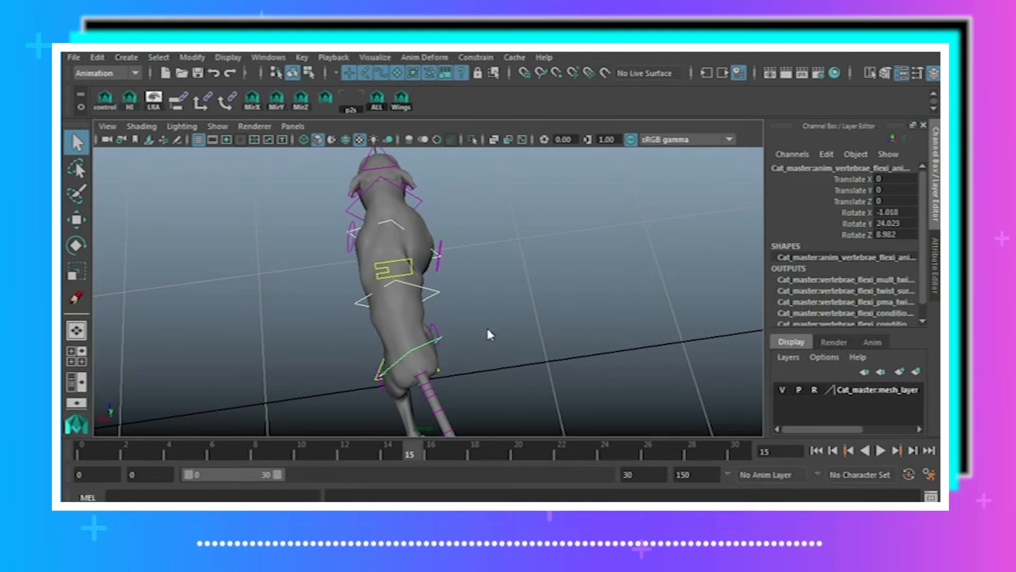
{"action": "left_click", "coordinate": [83, 454]}
{"action": "key", "text": "s"}
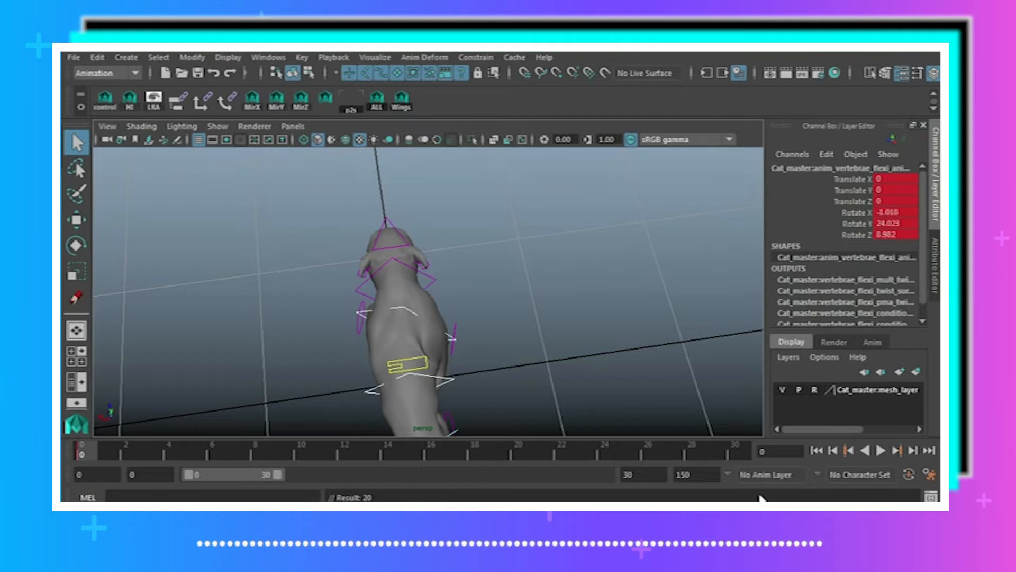
{"action": "left_click", "coordinate": [745, 450]}
{"action": "key", "text": "s"}
- Set the front spine control's Rotate Y to 24.902 at frame 15 and key it
{"action": "left_click", "coordinate": [409, 450]}
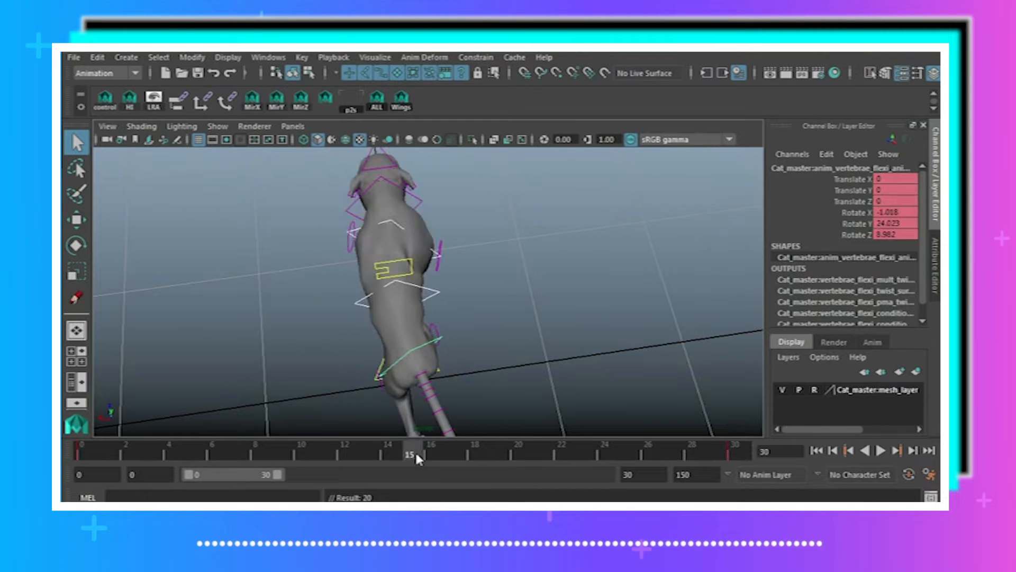
{"action": "left_click_drag", "start_coordinate": [586, 366], "coordinate": [665, 331], "text": "alt"}
{"action": "left_click", "coordinate": [664, 331]}
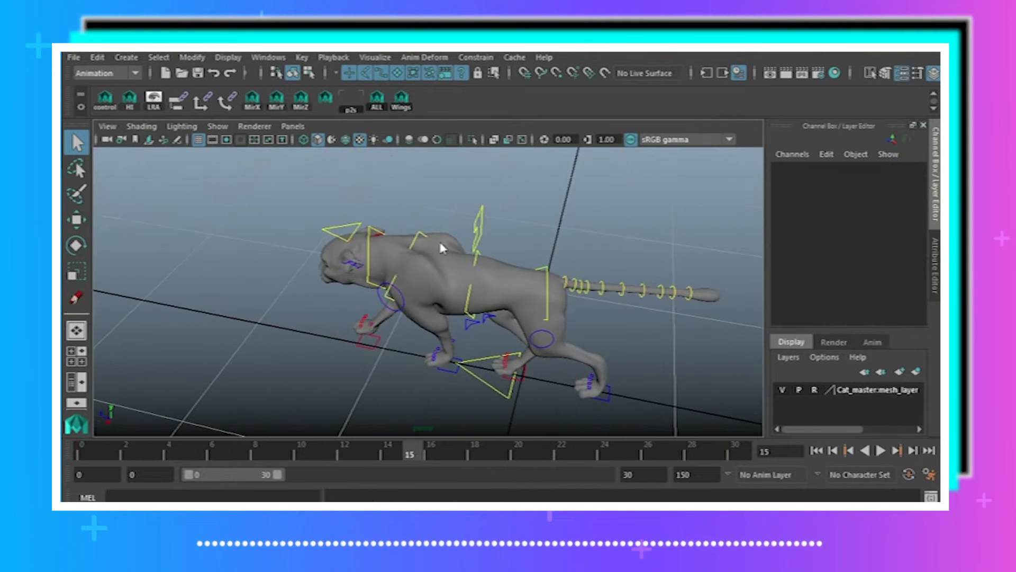
{"action": "left_click", "coordinate": [423, 238]}
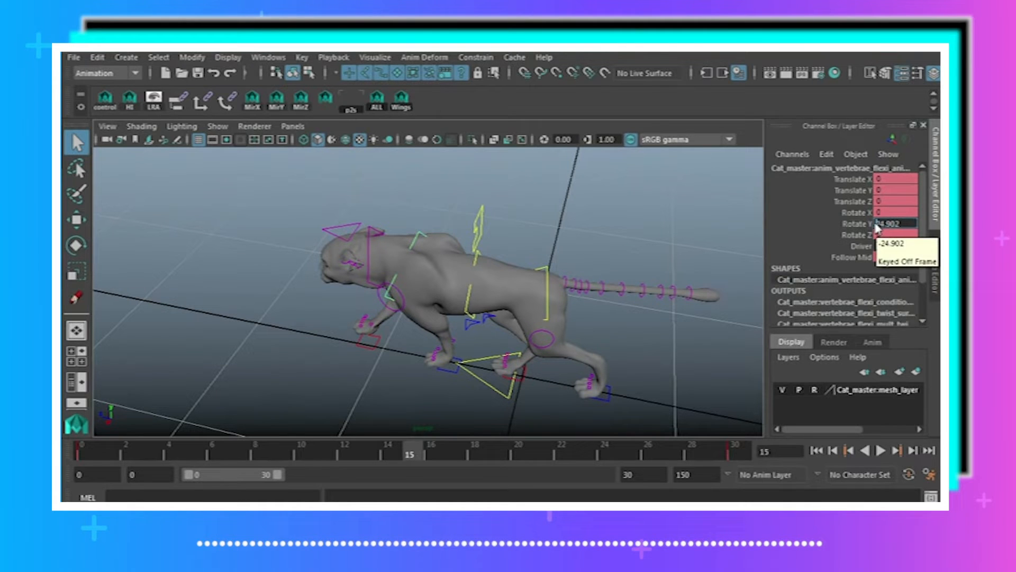
{"action": "key", "text": "Return"}
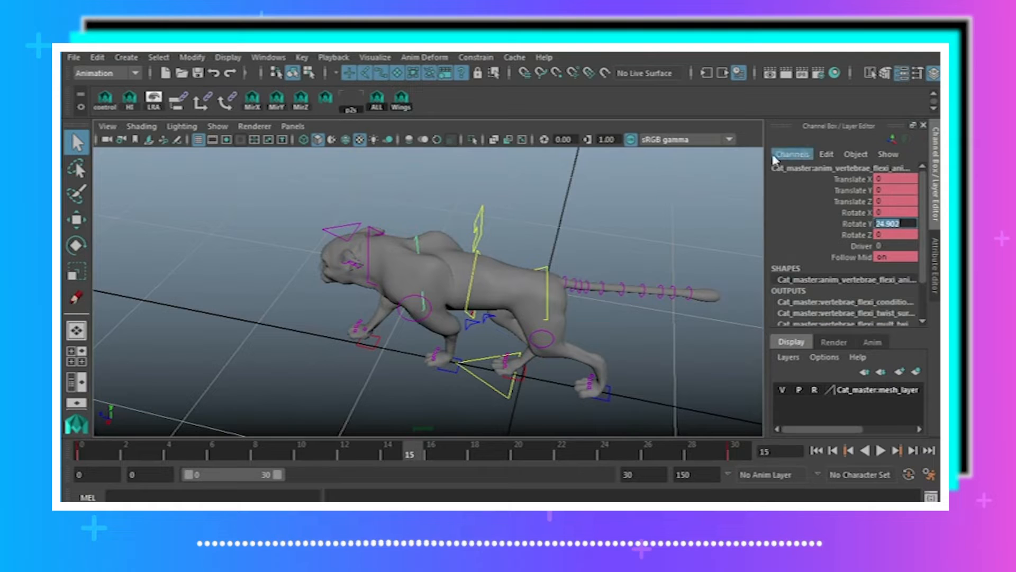
{"action": "key", "text": "s"}
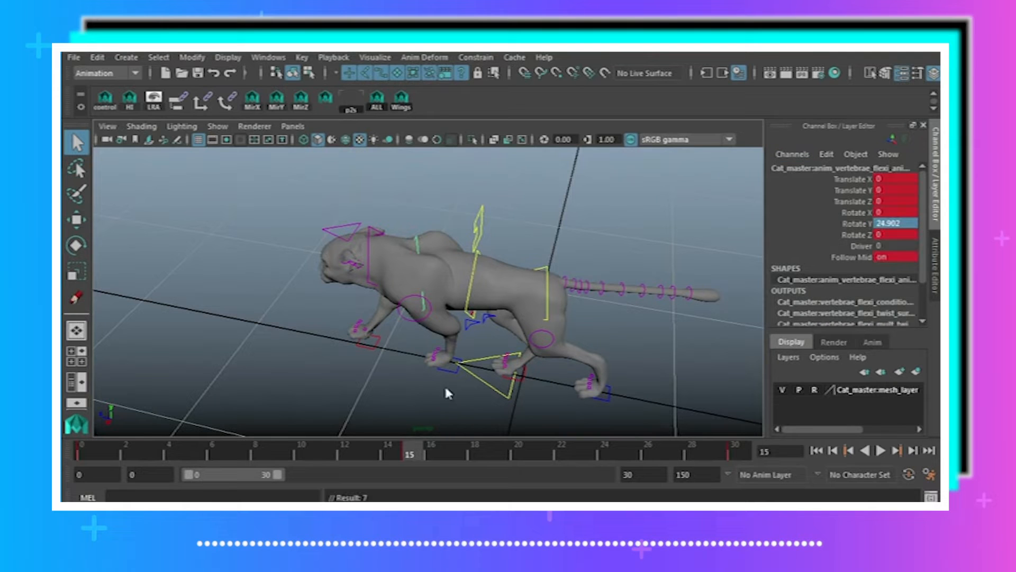
- Set the rear spine control's Rotate Y to -24.023 at frame 15 and key it
{"action": "left_click", "coordinate": [474, 274]}
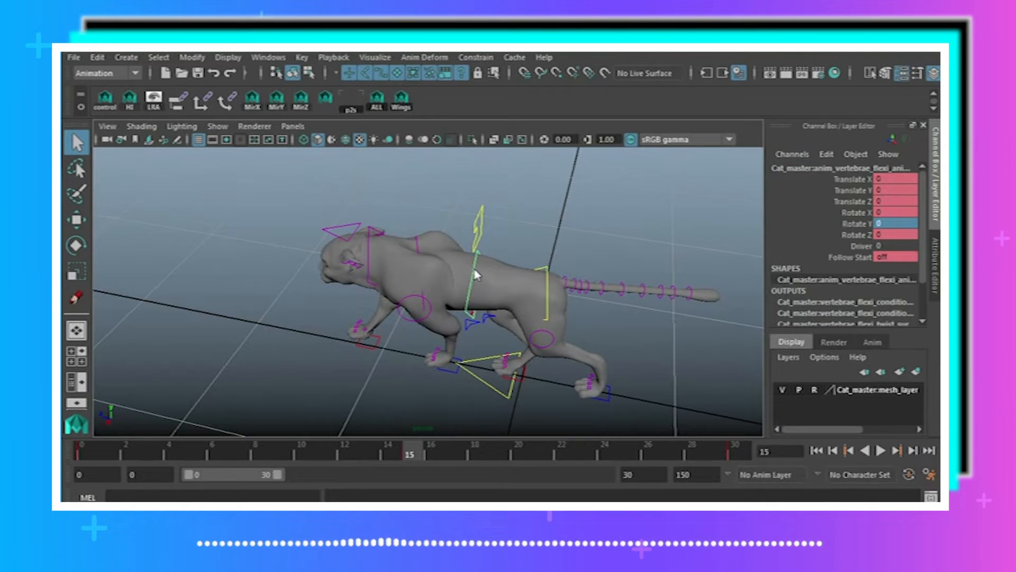
{"action": "left_click", "coordinate": [546, 273]}
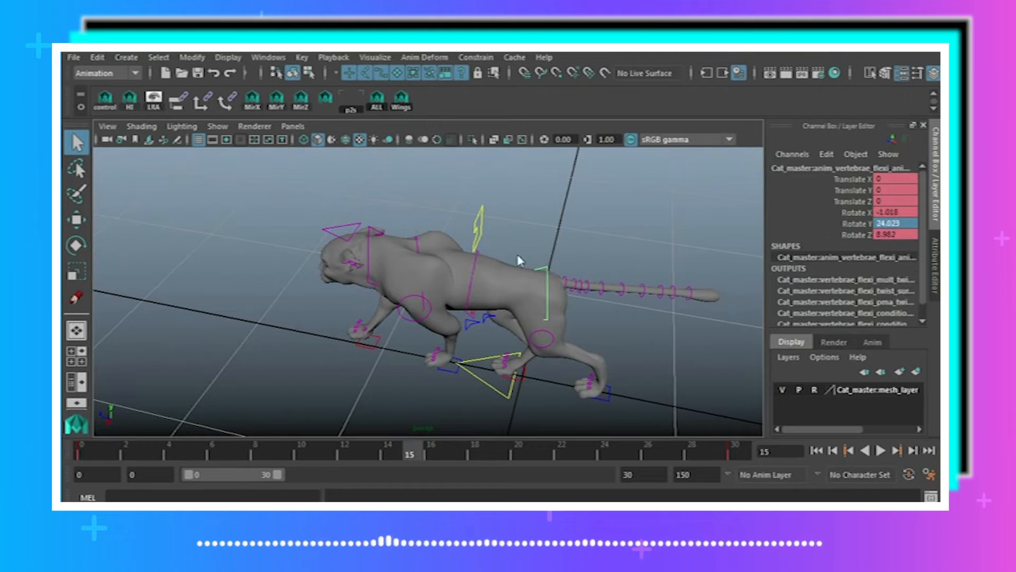
{"action": "left_click", "coordinate": [72, 251]}
{"action": "left_click_drag", "start_coordinate": [585, 288], "coordinate": [487, 268], "text": "alt"}
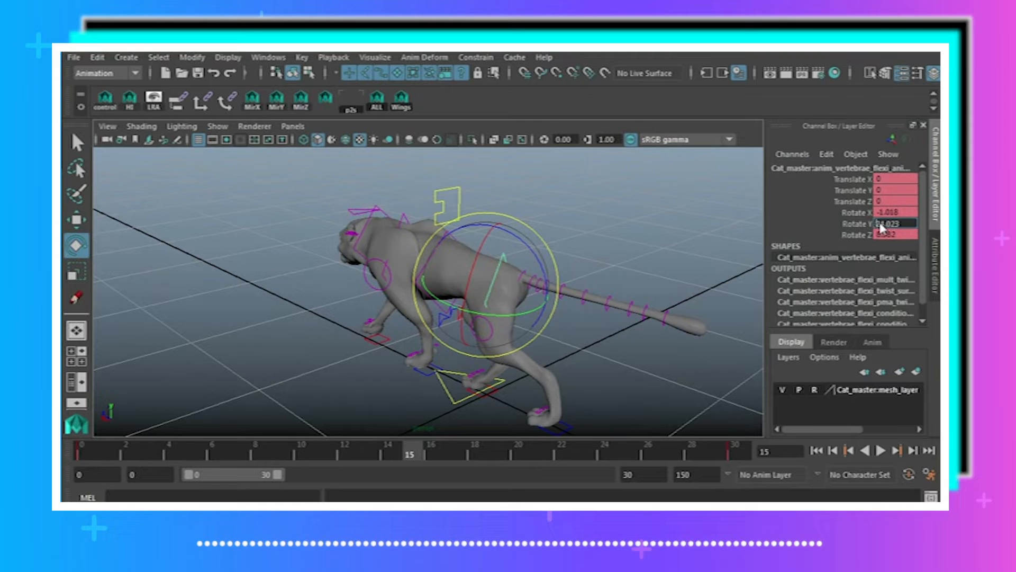
{"action": "key", "text": "Return"}
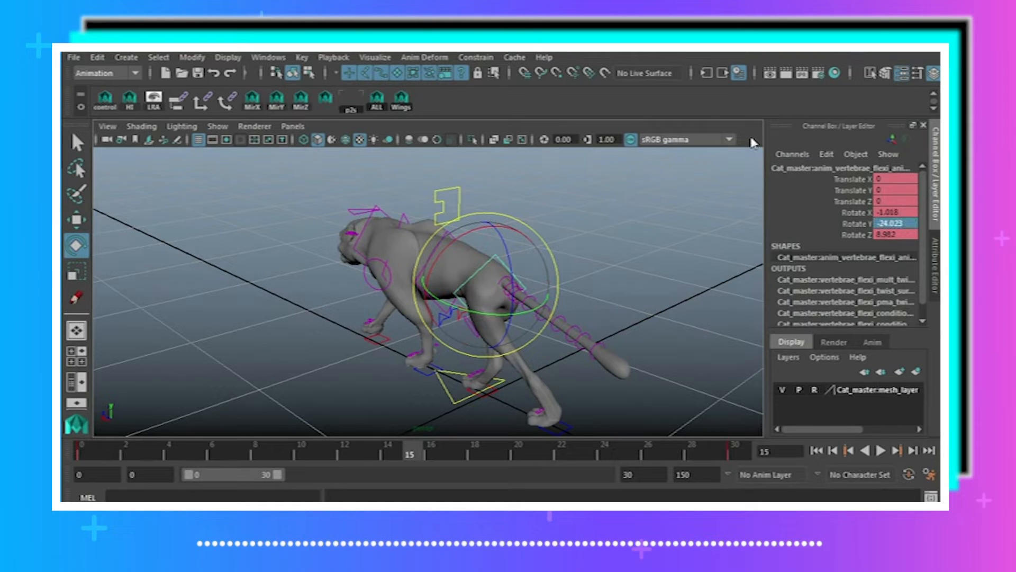
{"action": "key", "text": "s"}
- Select the front, middle and rear spine controls together and key them at frame 15
{"action": "left_click_drag", "start_coordinate": [313, 276], "coordinate": [313, 256], "text": "alt"}
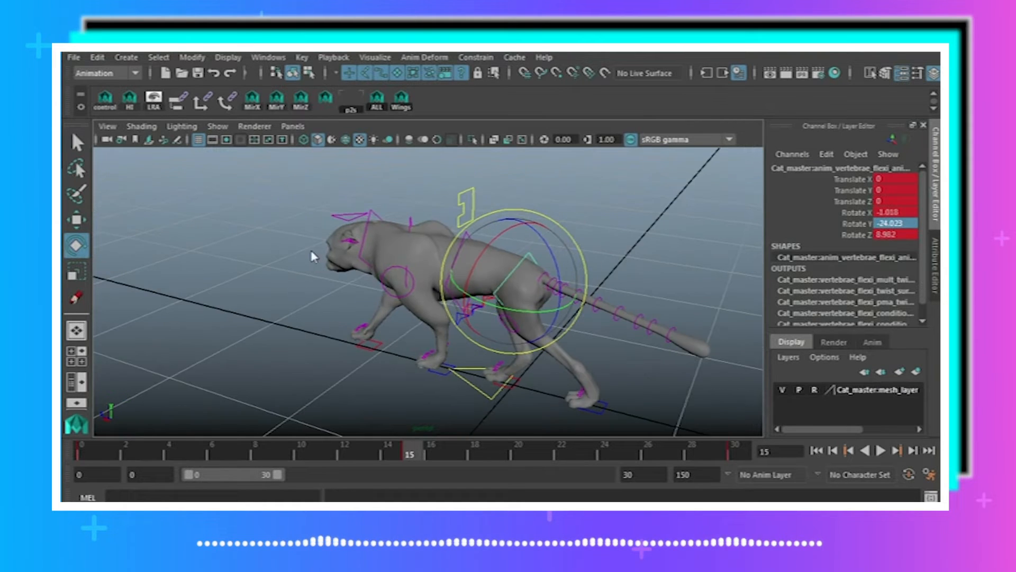
{"action": "key", "text": "q"}
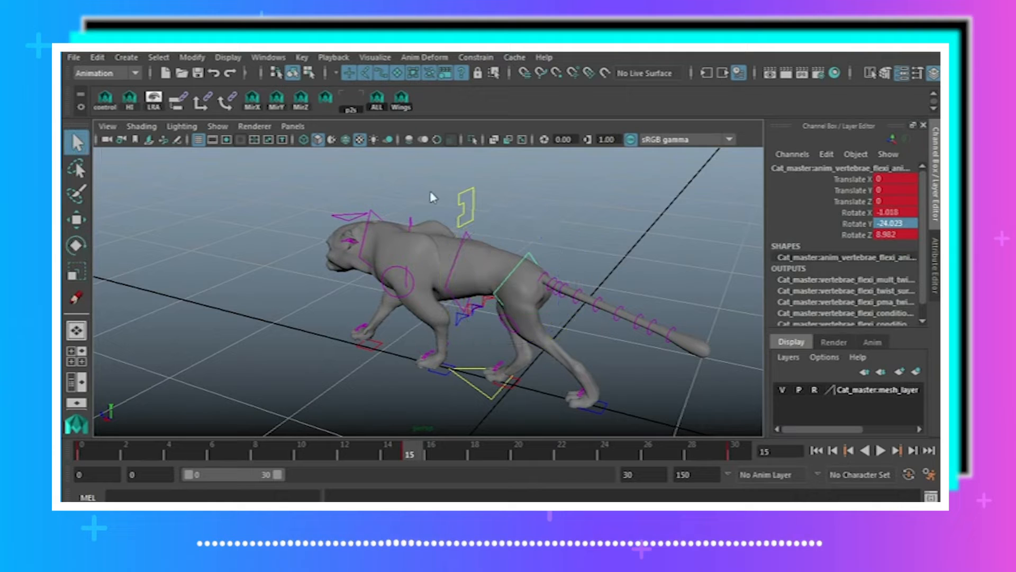
{"action": "left_click", "coordinate": [460, 246]}
{"action": "key", "text": "s"}
- Frame the spine controls' curves in the Graph Editor and set flat tangents on all their keys
{"action": "left_click", "coordinate": [268, 57]}
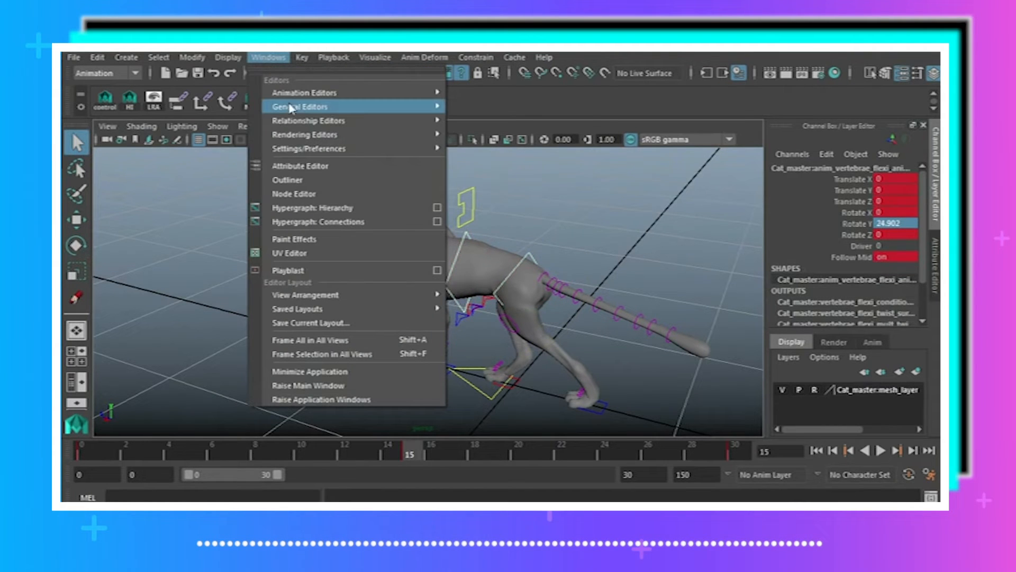
{"action": "mouse_move", "coordinate": [291, 108]}
{"action": "mouse_move", "coordinate": [318, 93]}
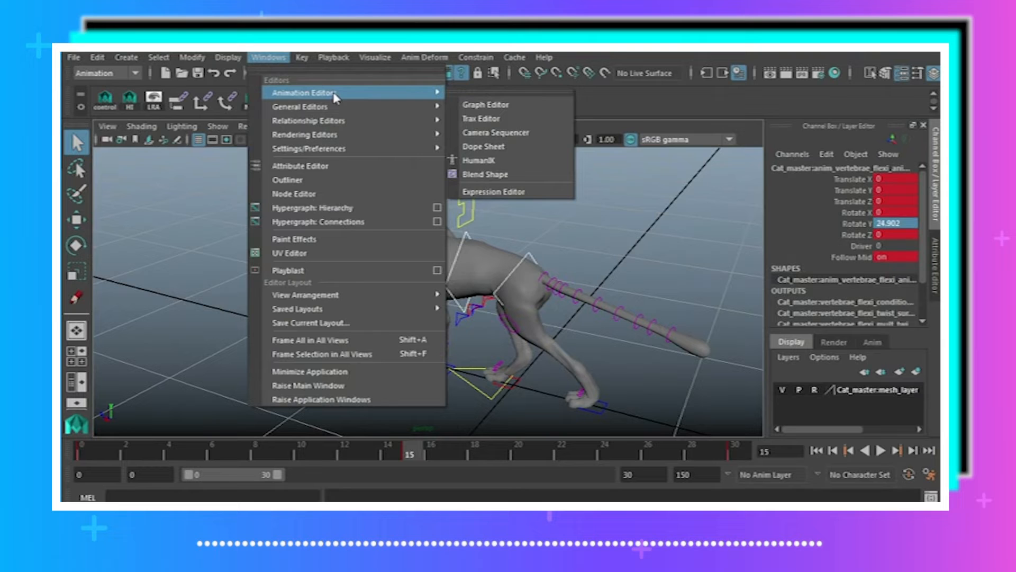
{"action": "left_click", "coordinate": [472, 105]}
{"action": "key", "text": "f"}
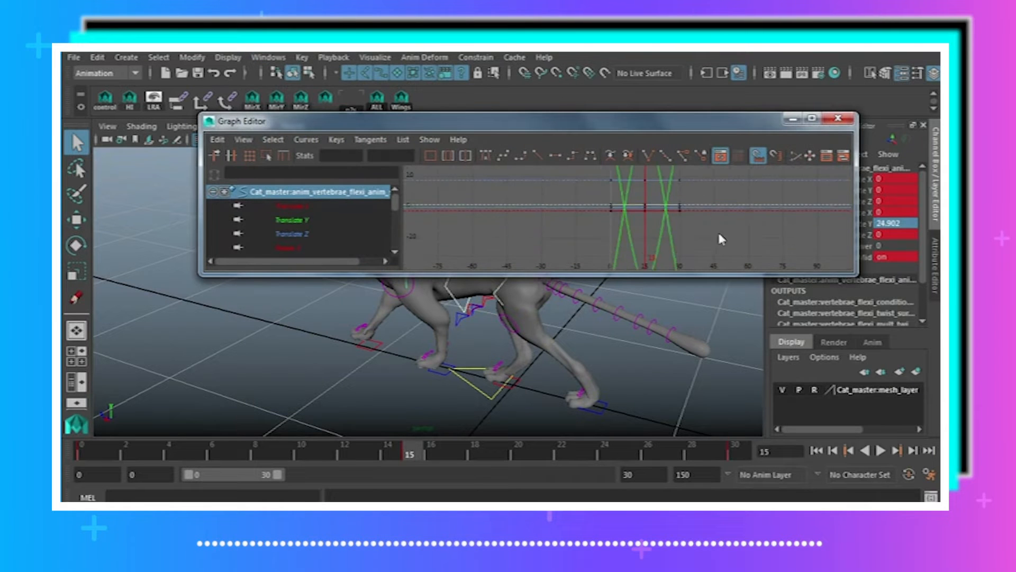
{"action": "left_click_drag", "start_coordinate": [835, 287], "coordinate": [834, 284]}
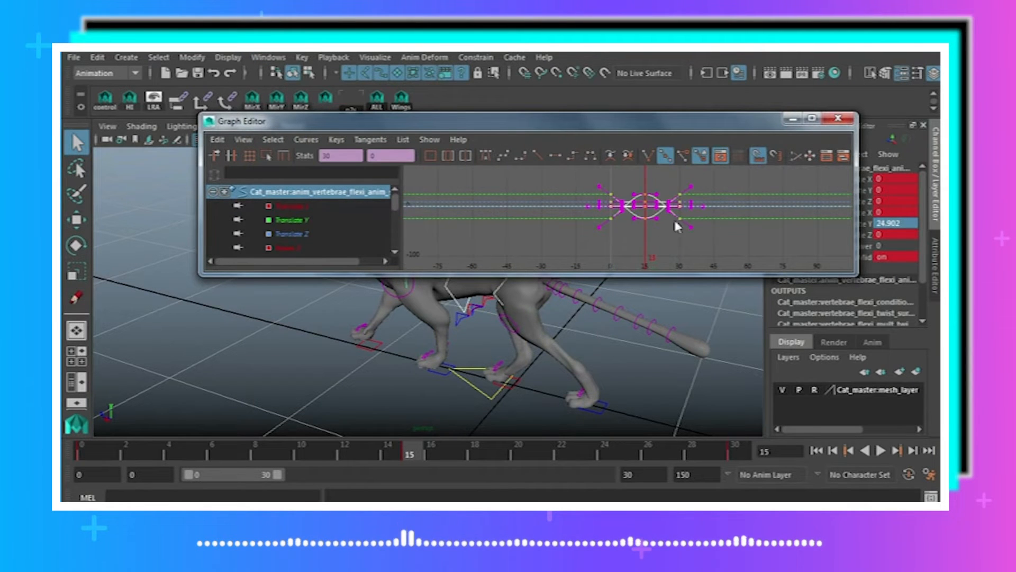
{"action": "left_click", "coordinate": [555, 154]}
- Set pre and post infinity to cycle on the spine controls' curves and close the Graph Editor
{"action": "left_click", "coordinate": [306, 139]}
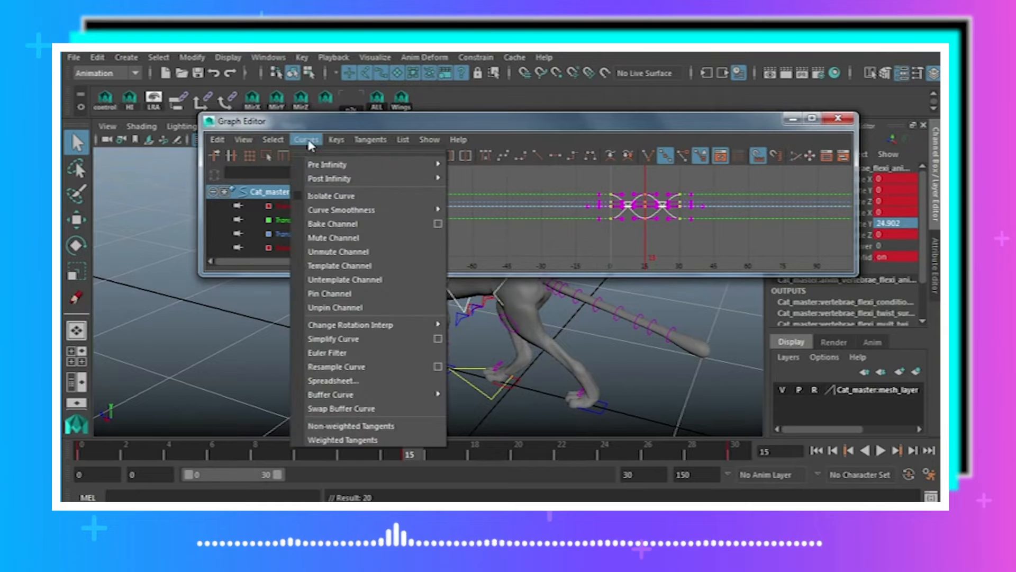
{"action": "mouse_move", "coordinate": [371, 164]}
{"action": "left_click", "coordinate": [473, 177]}
{"action": "left_click", "coordinate": [306, 139]}
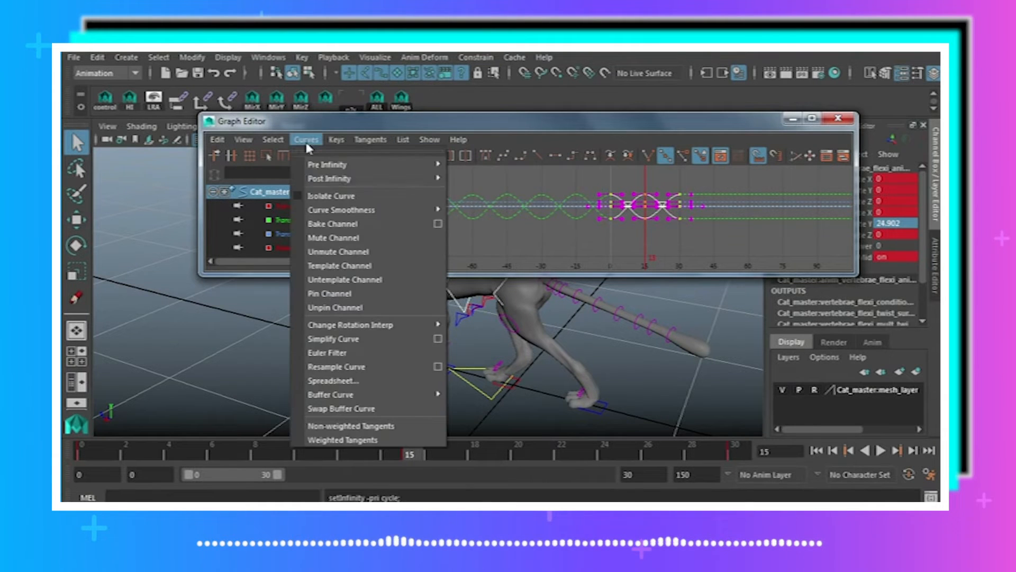
{"action": "left_click", "coordinate": [479, 191]}
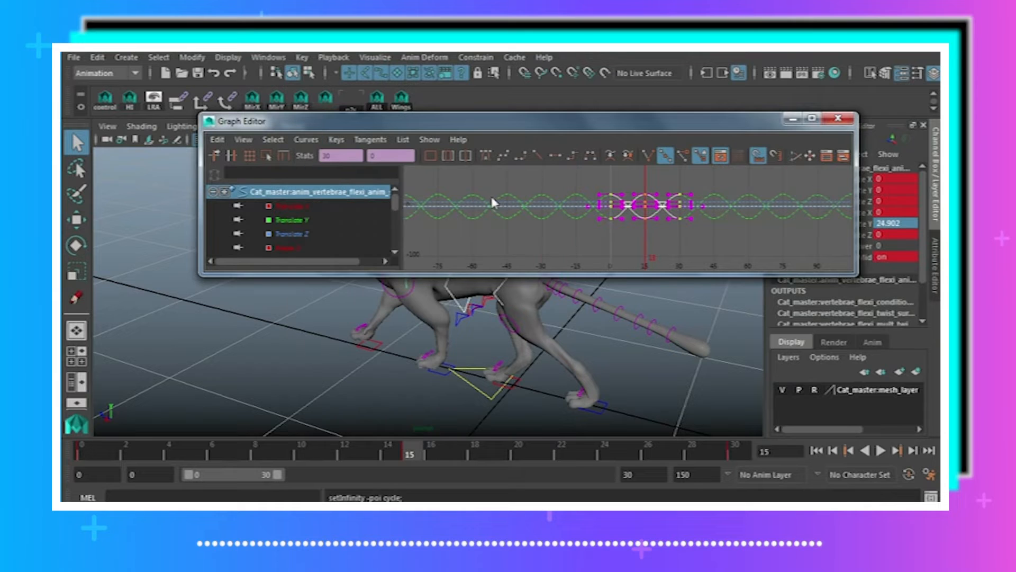
{"action": "left_click", "coordinate": [838, 118]}
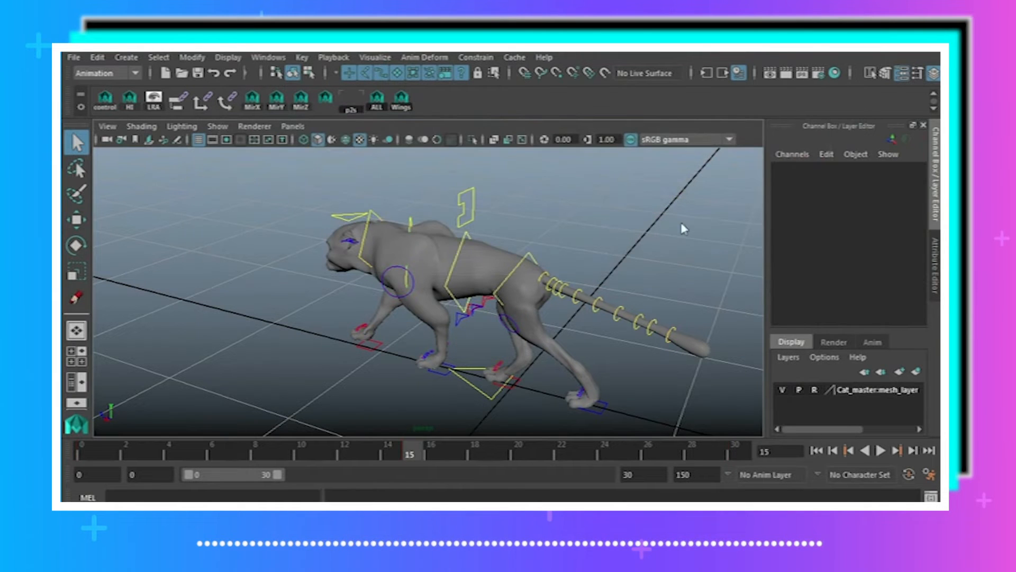
- Play back the walk while orbiting round to a profile view of the cat to check the spine swing
{"action": "left_click", "coordinate": [881, 450]}
{"action": "left_click_drag", "start_coordinate": [548, 384], "coordinate": [604, 359], "text": "alt"}
{"action": "left_click", "coordinate": [881, 451]}
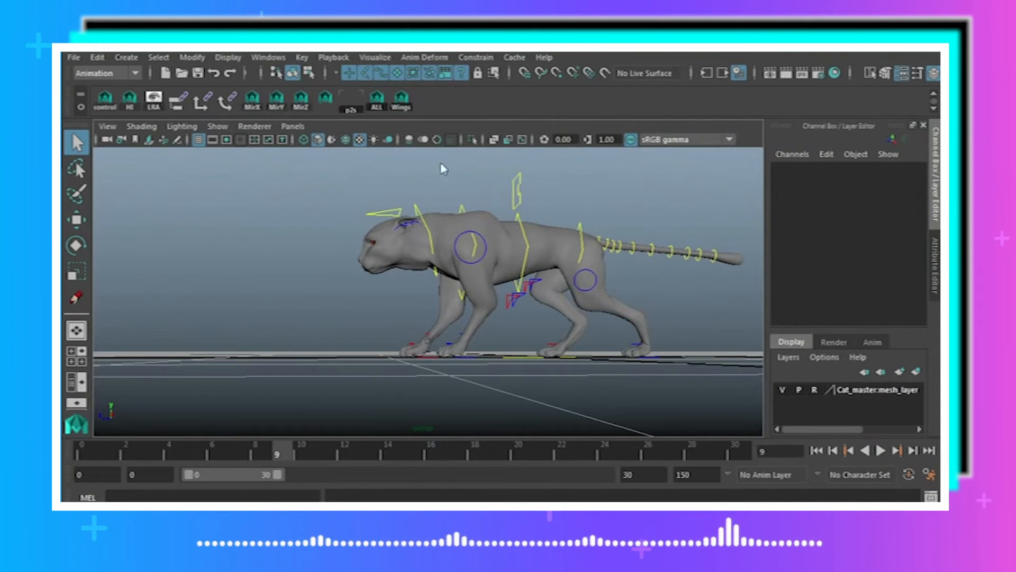
- Switch to the orthographic side view, select the right front foot control and play the walk to check that foot for sliding
{"action": "left_click", "coordinate": [292, 125]}
{"action": "mouse_move", "coordinate": [371, 167]}
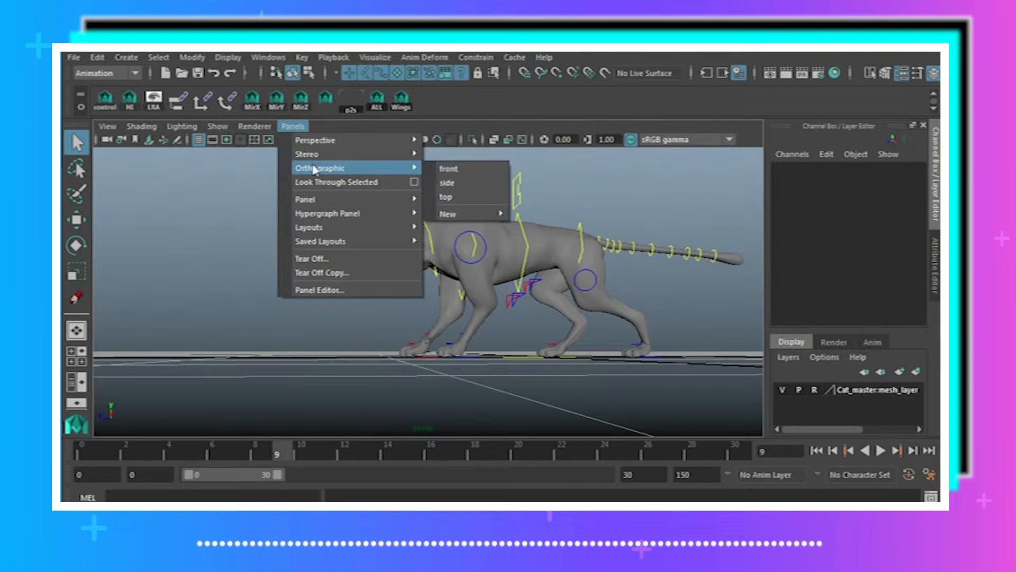
{"action": "left_click", "coordinate": [466, 182]}
{"action": "middle_click_drag", "start_coordinate": [465, 273], "coordinate": [452, 285], "text": "alt"}
{"action": "left_click_drag", "start_coordinate": [122, 451], "coordinate": [80, 453]}
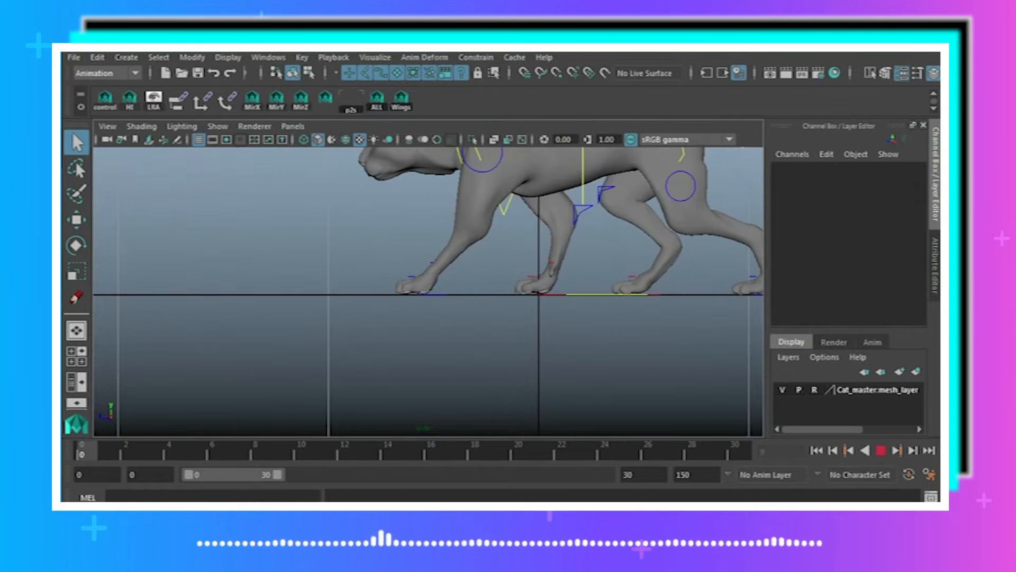
{"action": "middle_click_drag", "start_coordinate": [496, 284], "coordinate": [457, 317], "text": "alt"}
{"action": "left_click", "coordinate": [737, 453]}
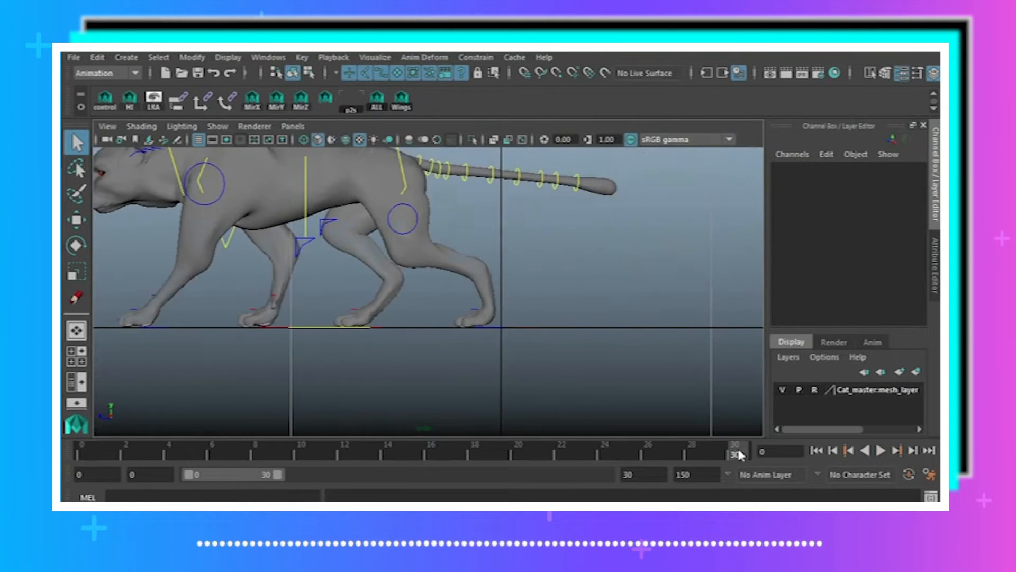
{"action": "middle_click_drag", "start_coordinate": [526, 311], "coordinate": [585, 318], "text": "alt"}
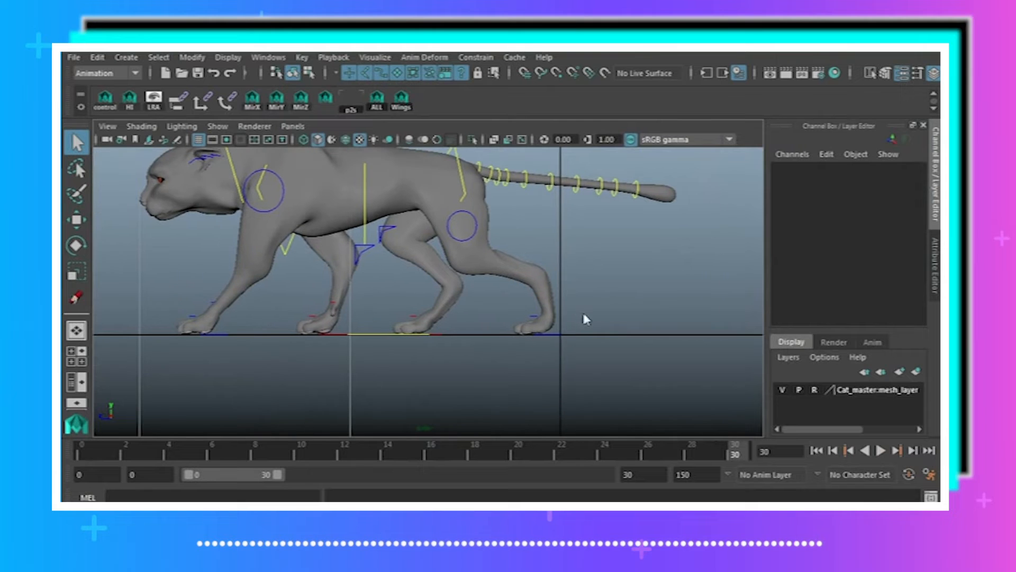
{"action": "left_click", "coordinate": [328, 339]}
{"action": "key", "text": "alt+v"}
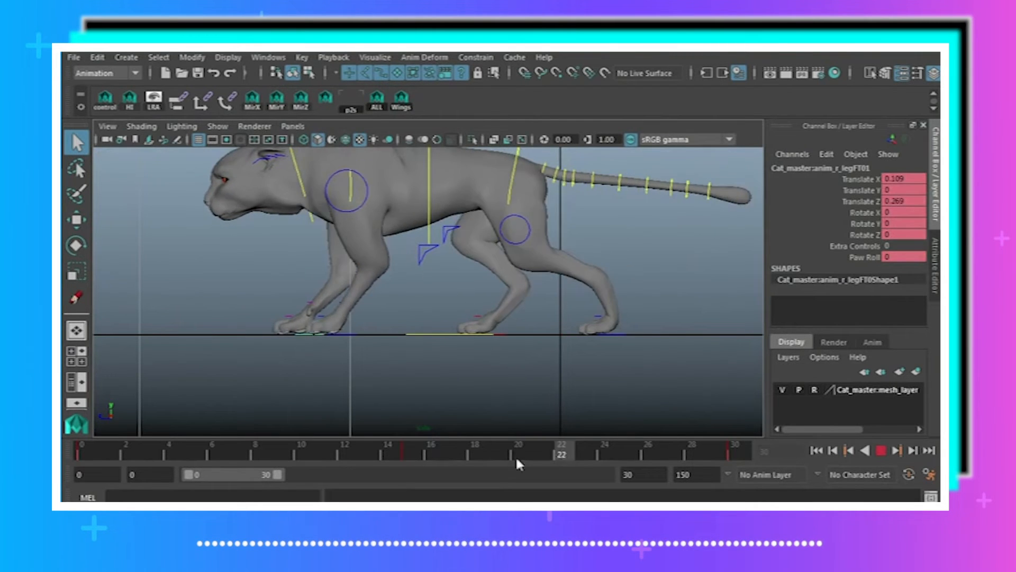
- Tear off the Visualize menu and place it under the right front paw as a position marker at frame 30
{"action": "left_click", "coordinate": [370, 57]}
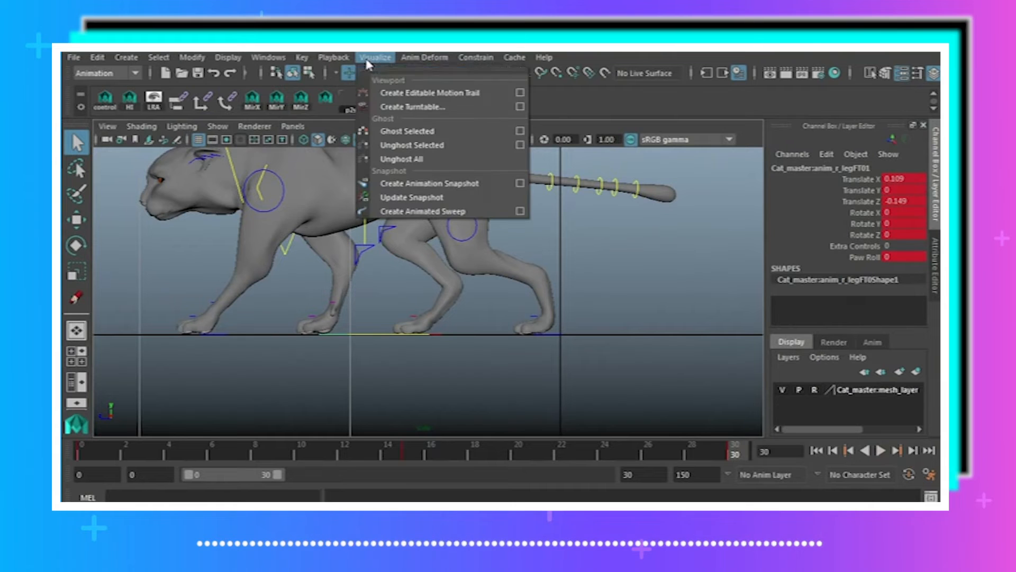
{"action": "left_click", "coordinate": [408, 73]}
{"action": "left_click_drag", "start_coordinate": [414, 223], "coordinate": [360, 348]}
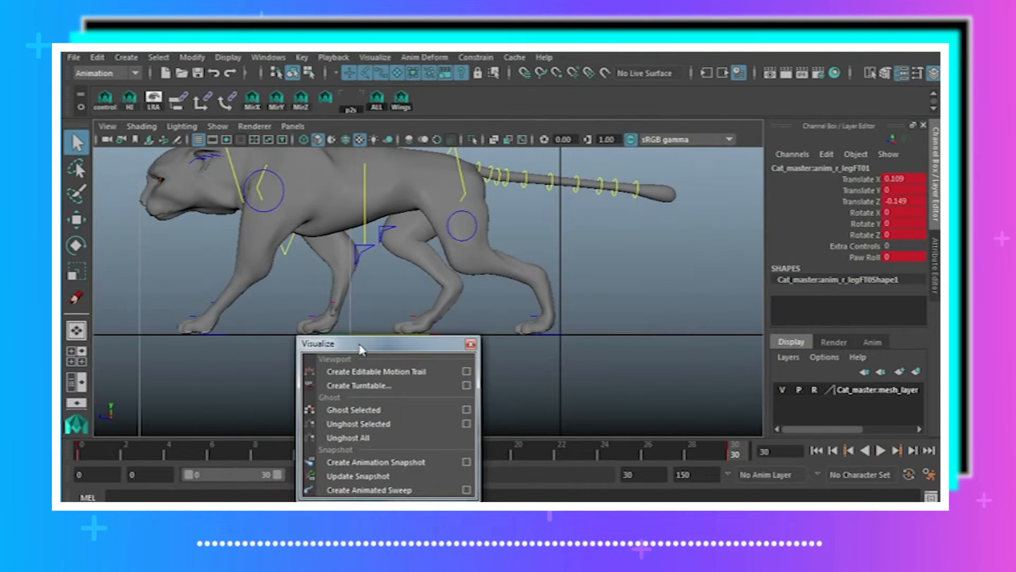
- At frame 15, move the right front foot control slightly back along Z, check the playback against the marker and close the marker window
{"action": "left_click", "coordinate": [762, 451]}
{"action": "type", "text": "15"}
{"action": "key", "text": "Return"}
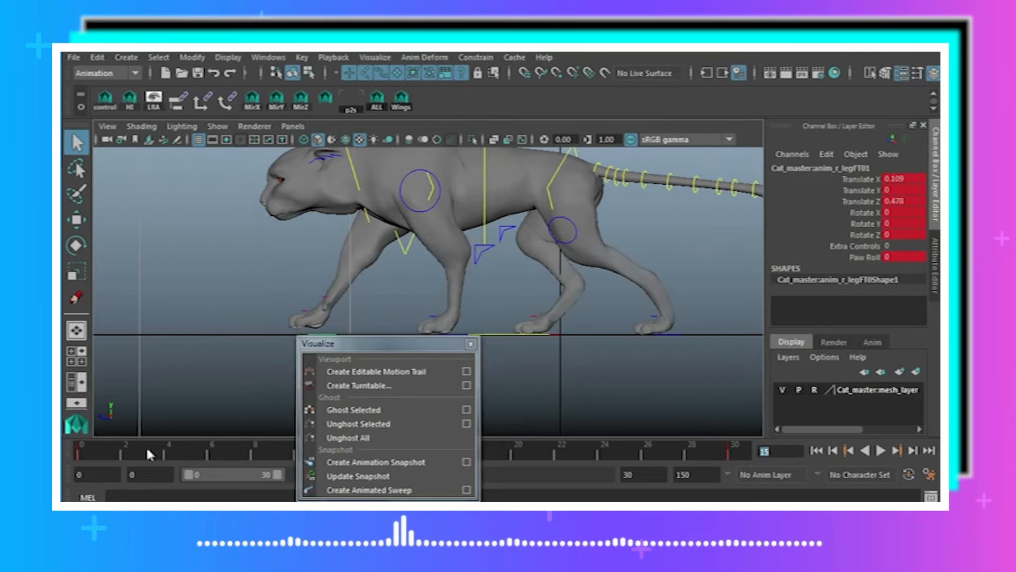
{"action": "left_click", "coordinate": [76, 220]}
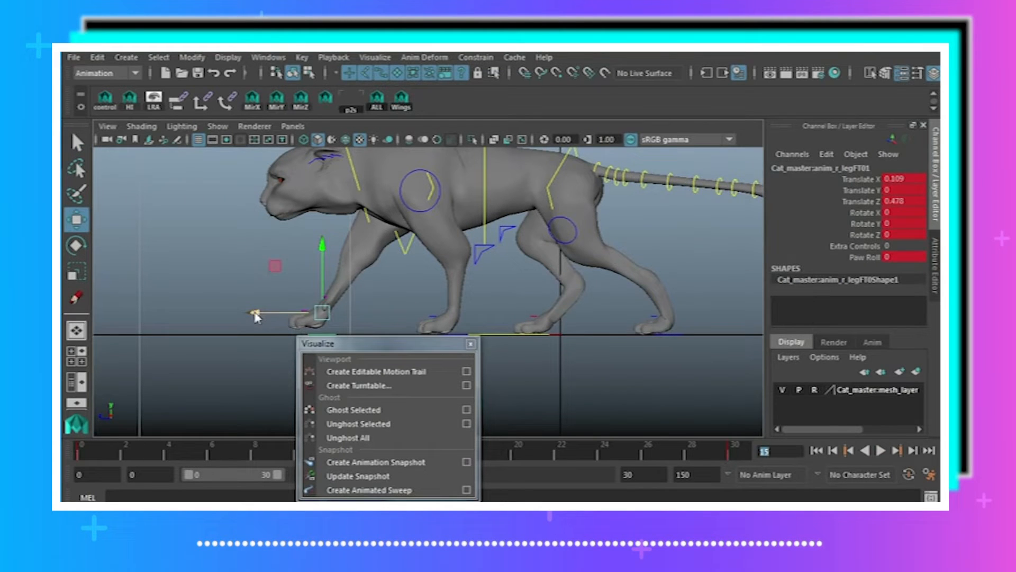
{"action": "left_click_drag", "start_coordinate": [255, 314], "coordinate": [265, 317]}
{"action": "key", "text": "alt+v"}
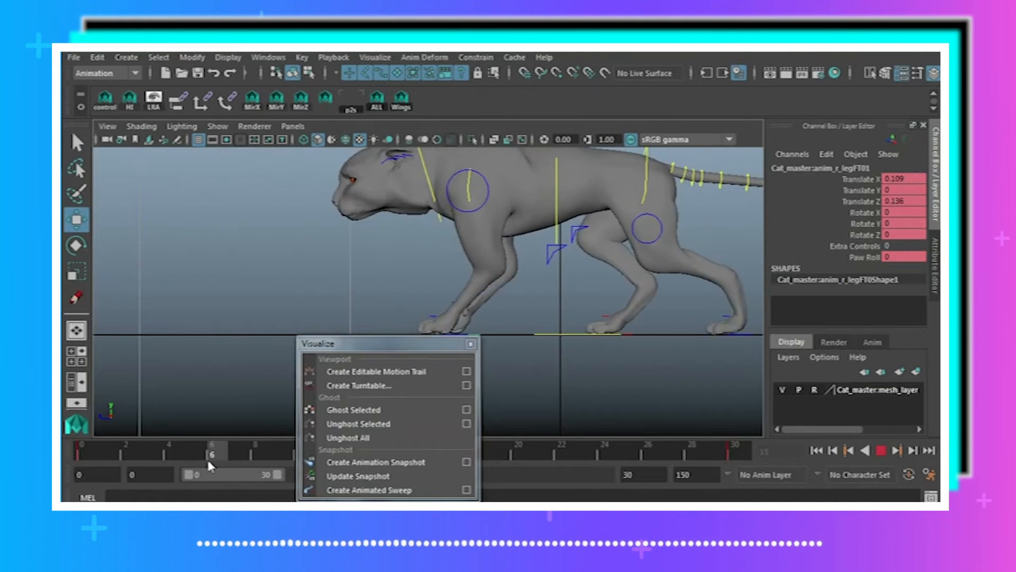
{"action": "left_click", "coordinate": [471, 344]}
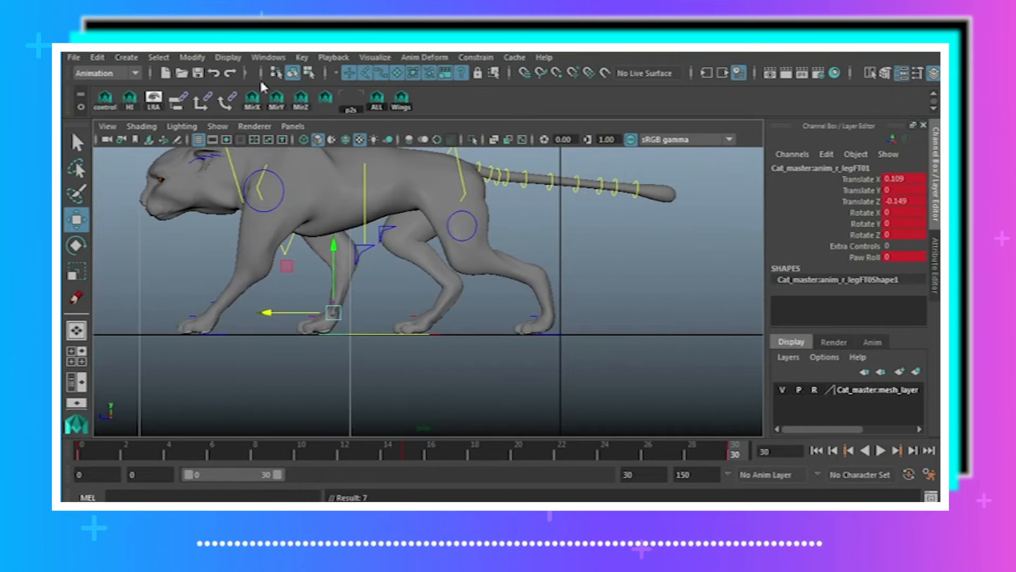
- Set linear tangents on all keys of the right front foot control in the Graph Editor and close the editor
{"action": "left_click", "coordinate": [268, 57]}
{"action": "mouse_move", "coordinate": [370, 92]}
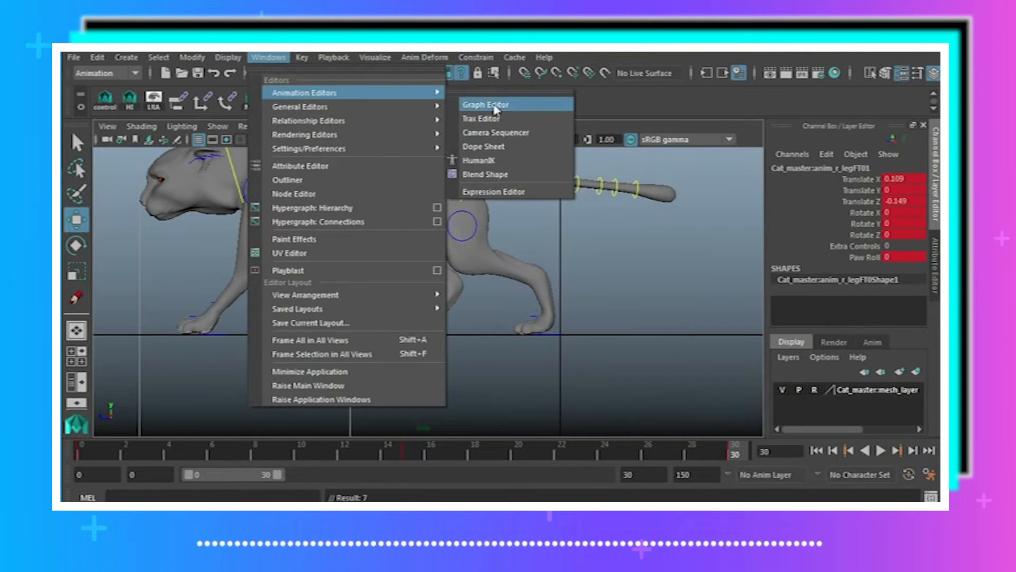
{"action": "left_click", "coordinate": [495, 106]}
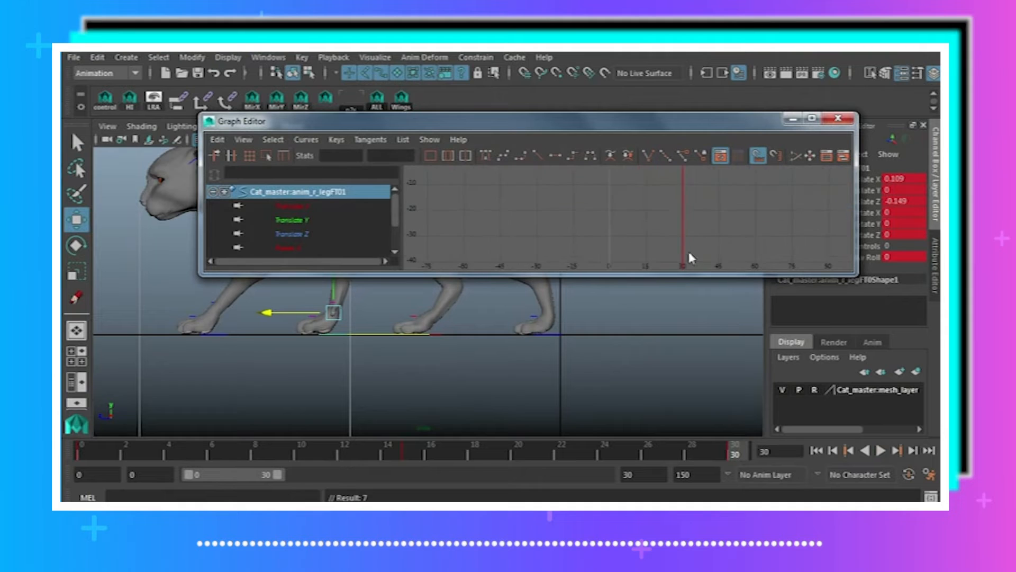
{"action": "middle_click_drag", "start_coordinate": [621, 207], "coordinate": [611, 281], "text": "alt"}
{"action": "key", "text": "f"}
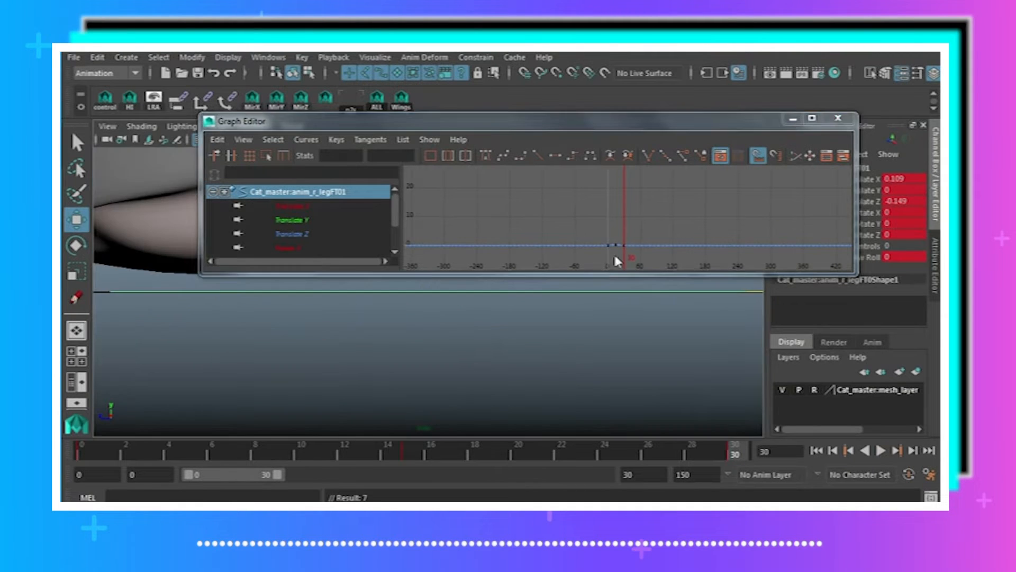
{"action": "left_click_drag", "start_coordinate": [590, 213], "coordinate": [644, 267]}
{"action": "key", "text": "f"}
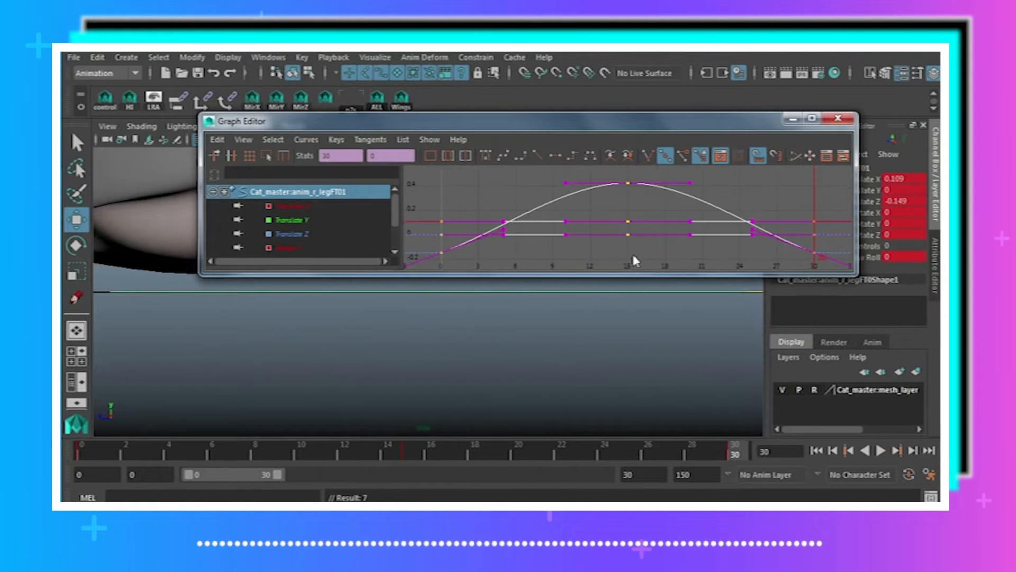
{"action": "left_click", "coordinate": [534, 153]}
{"action": "left_click", "coordinate": [846, 120]}
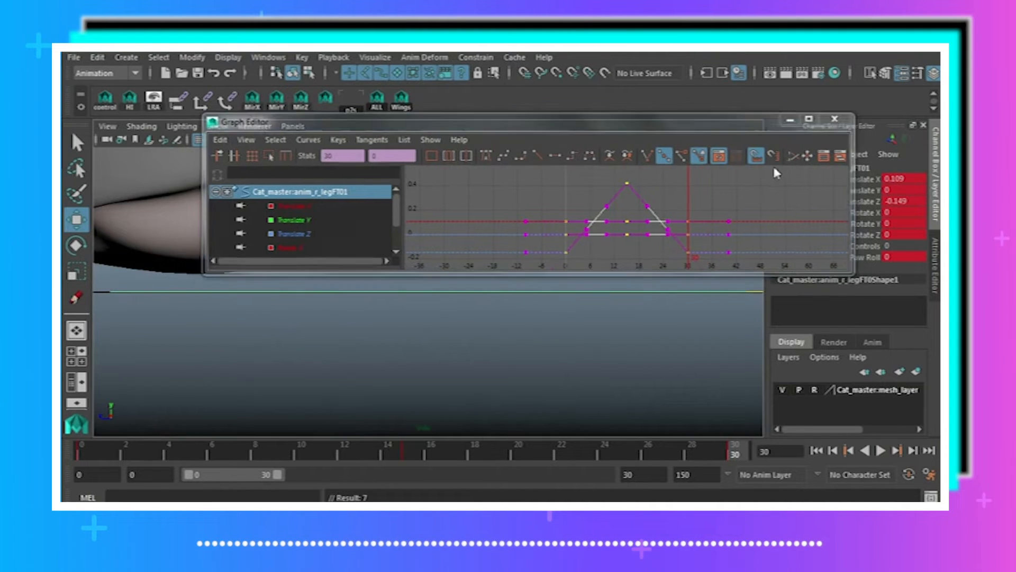
- Play and scrub the walk with the whole cat in side view to check how the right front foot holds the ground
{"action": "right_click_drag", "start_coordinate": [601, 331], "coordinate": [510, 304], "text": "alt"}
{"action": "middle_click_drag", "start_coordinate": [510, 304], "coordinate": [511, 341], "text": "alt"}
{"action": "right_click_drag", "start_coordinate": [374, 331], "coordinate": [593, 328], "text": "alt"}
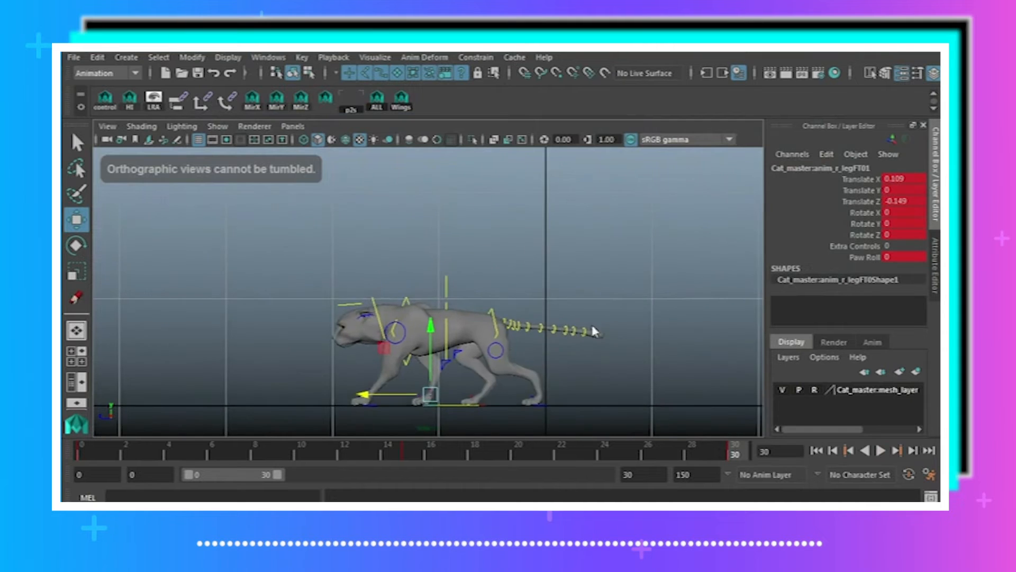
{"action": "middle_click_drag", "start_coordinate": [517, 366], "coordinate": [544, 313], "text": "alt"}
{"action": "right_click_drag", "start_coordinate": [516, 337], "coordinate": [554, 344], "text": "alt"}
{"action": "left_click", "coordinate": [729, 389]}
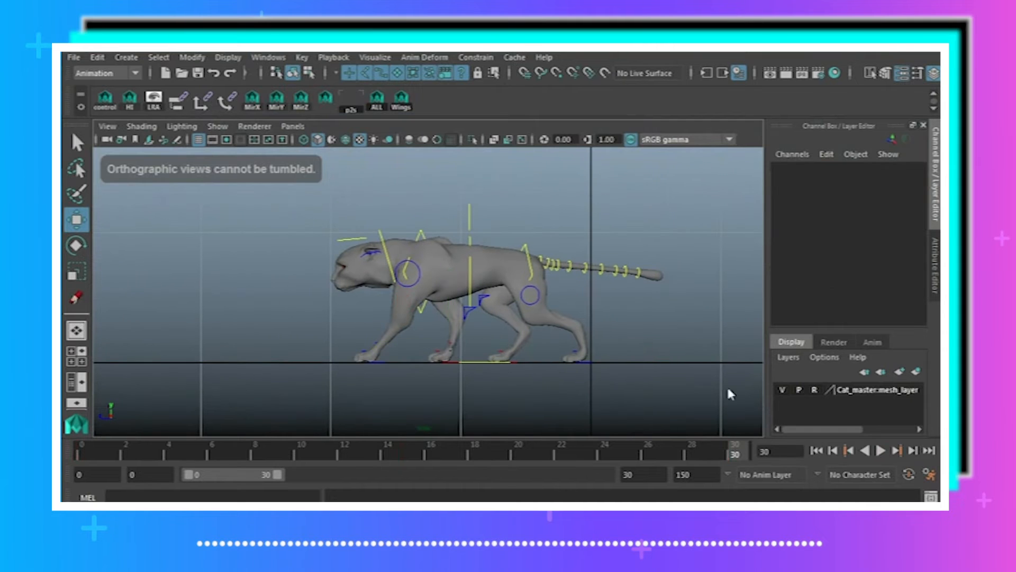
{"action": "left_click", "coordinate": [881, 451]}
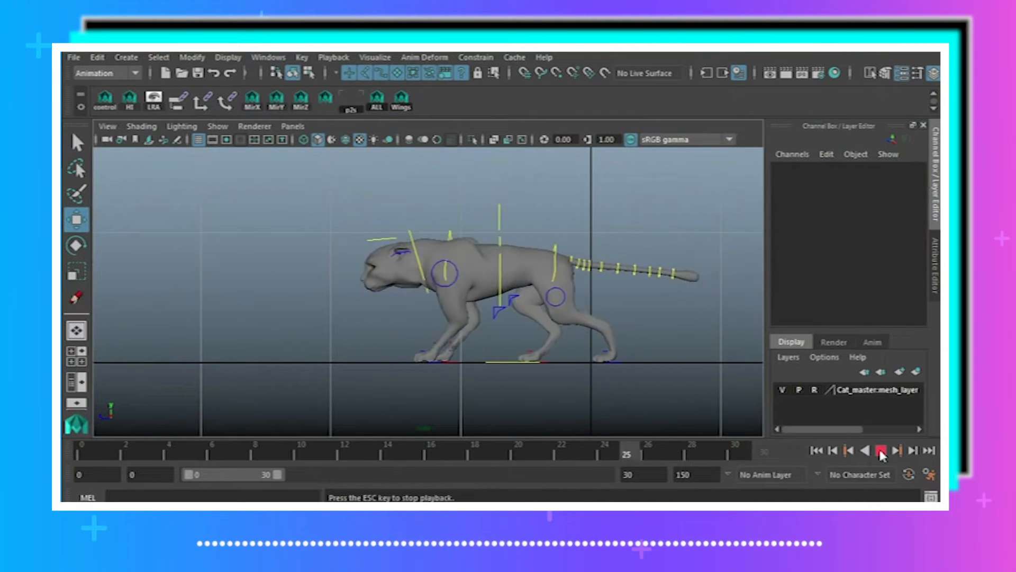
{"action": "left_click", "coordinate": [880, 452]}
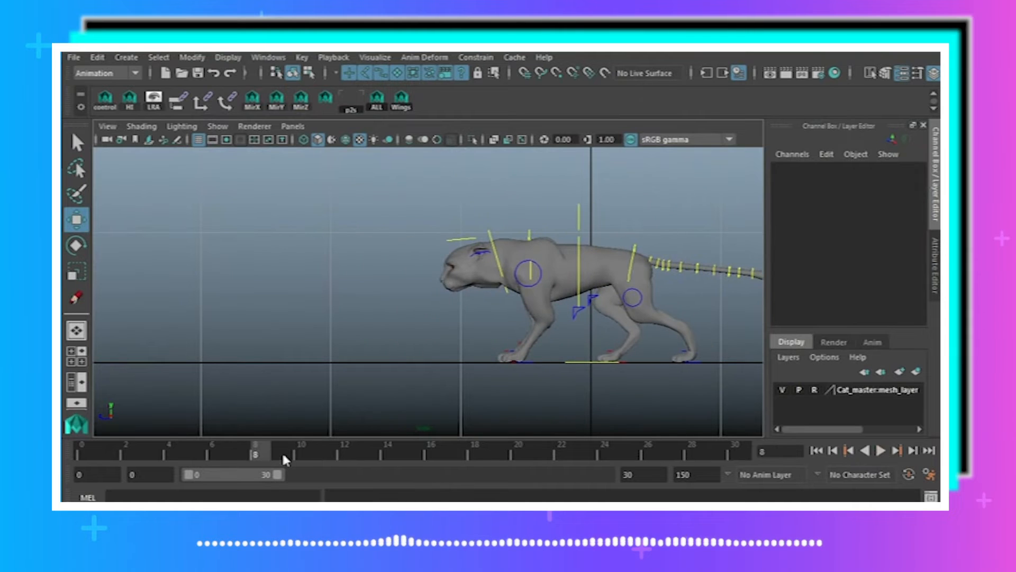
{"action": "mouse_move", "coordinate": [285, 459]}
{"action": "left_mouse_down"}
{"action": "mouse_move", "coordinate": [424, 457]}
{"action": "mouse_move", "coordinate": [83, 454]}
{"action": "mouse_move", "coordinate": [112, 430]}
{"action": "mouse_move", "coordinate": [431, 454]}
{"action": "left_mouse_up"}
{"action": "mouse_move", "coordinate": [492, 448]}
{"action": "left_mouse_down"}
{"action": "mouse_move", "coordinate": [556, 450]}
{"action": "mouse_move", "coordinate": [310, 435]}
{"action": "mouse_move", "coordinate": [85, 447]}
{"action": "mouse_move", "coordinate": [199, 428]}
{"action": "mouse_move", "coordinate": [877, 431]}
{"action": "mouse_move", "coordinate": [108, 440]}
{"action": "mouse_move", "coordinate": [81, 453]}
{"action": "mouse_move", "coordinate": [884, 475]}
{"action": "mouse_move", "coordinate": [176, 430]}
{"action": "mouse_move", "coordinate": [81, 453]}
{"action": "left_mouse_up"}
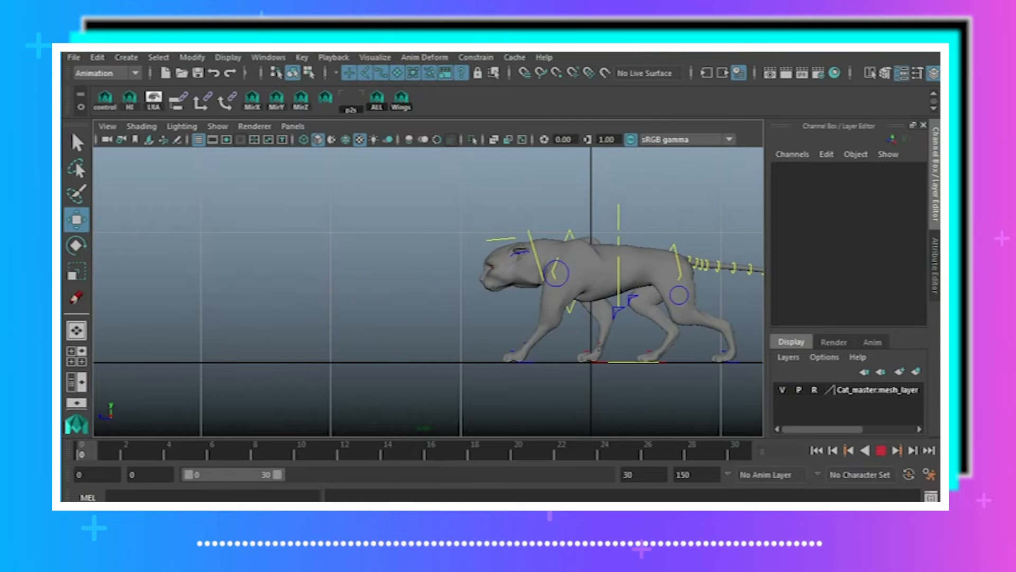
- Select the right rear foot control and key it at frames 0 and 30
{"action": "middle_click_drag", "start_coordinate": [514, 367], "coordinate": [316, 330], "text": "alt"}
{"action": "right_click_drag", "start_coordinate": [316, 330], "coordinate": [494, 318], "text": "alt"}
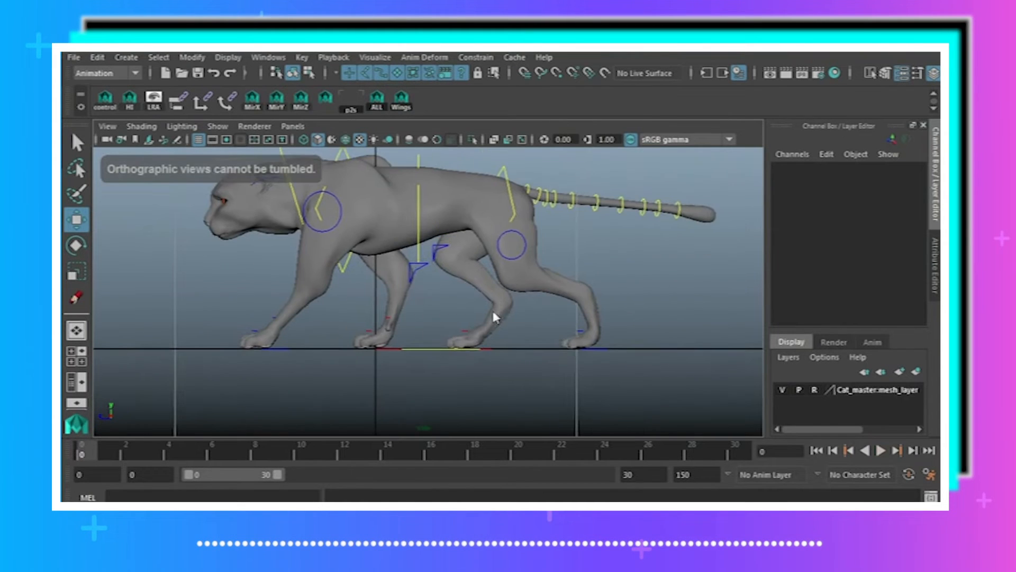
{"action": "left_click", "coordinate": [602, 348]}
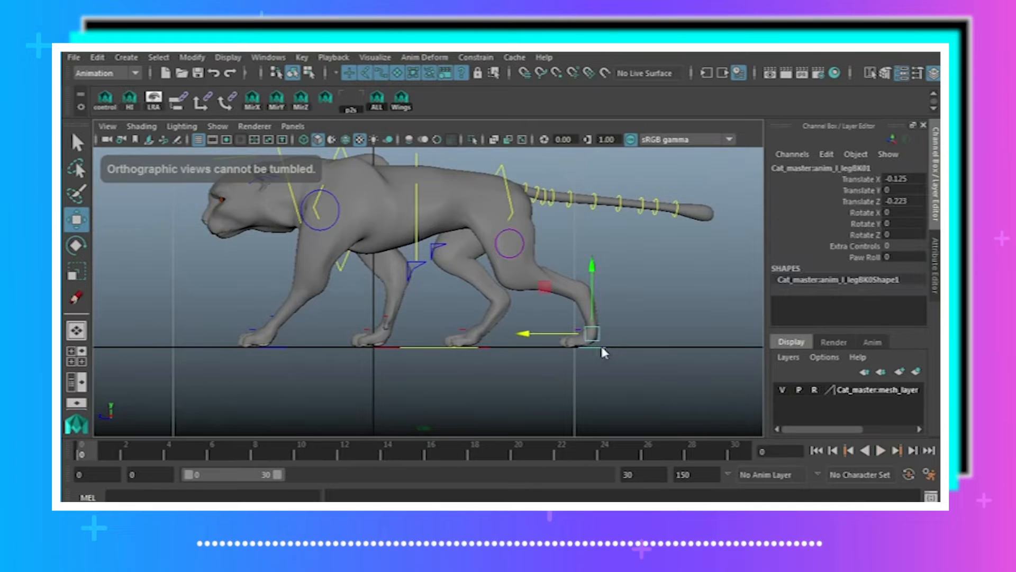
{"action": "left_click", "coordinate": [490, 346]}
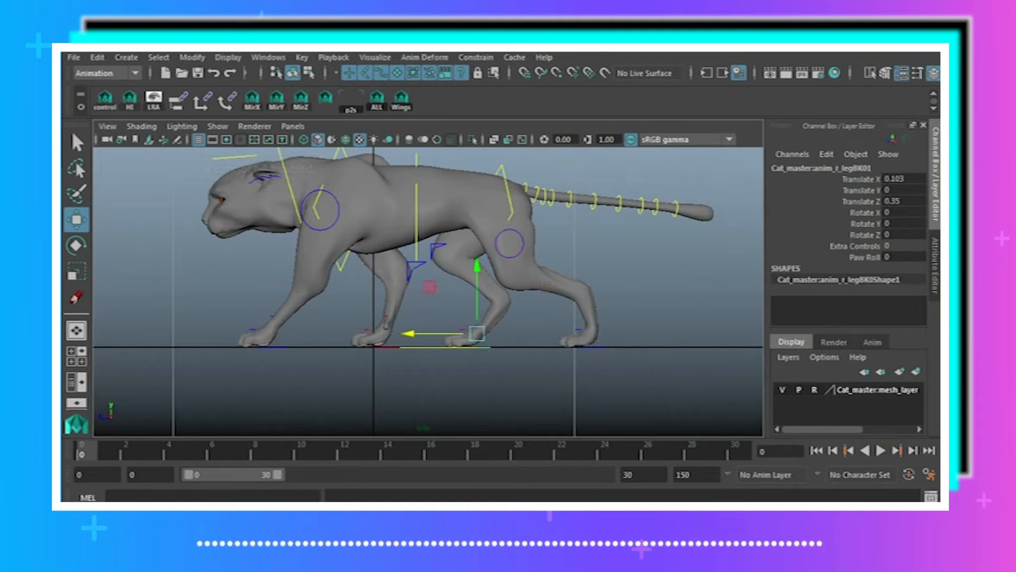
{"action": "key", "text": "s"}
{"action": "left_click", "coordinate": [735, 451]}
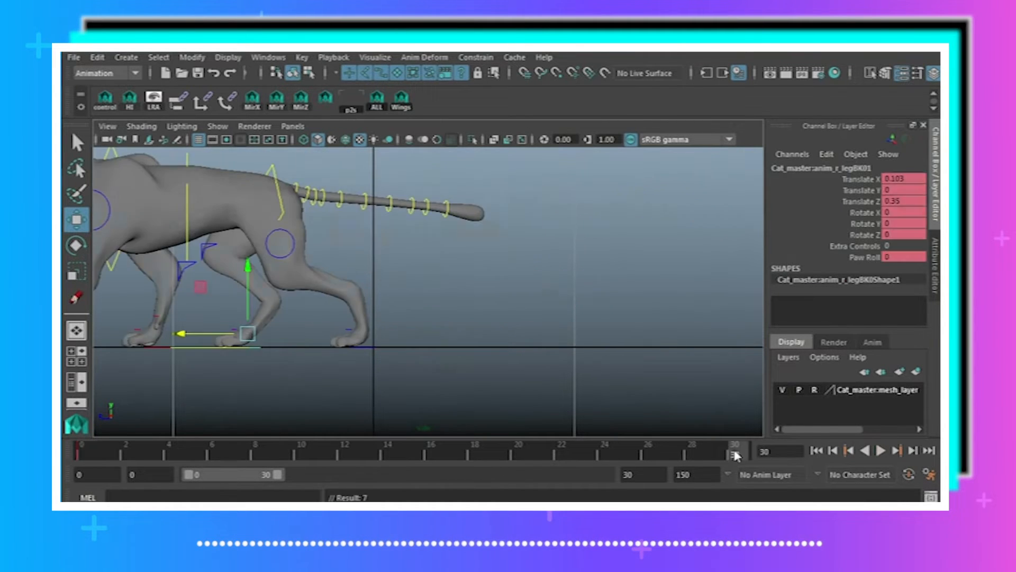
- At frame 0, make the viewport background black and place a floating Visualize window as a position marker just below the right rear foot
{"action": "left_click", "coordinate": [94, 451]}
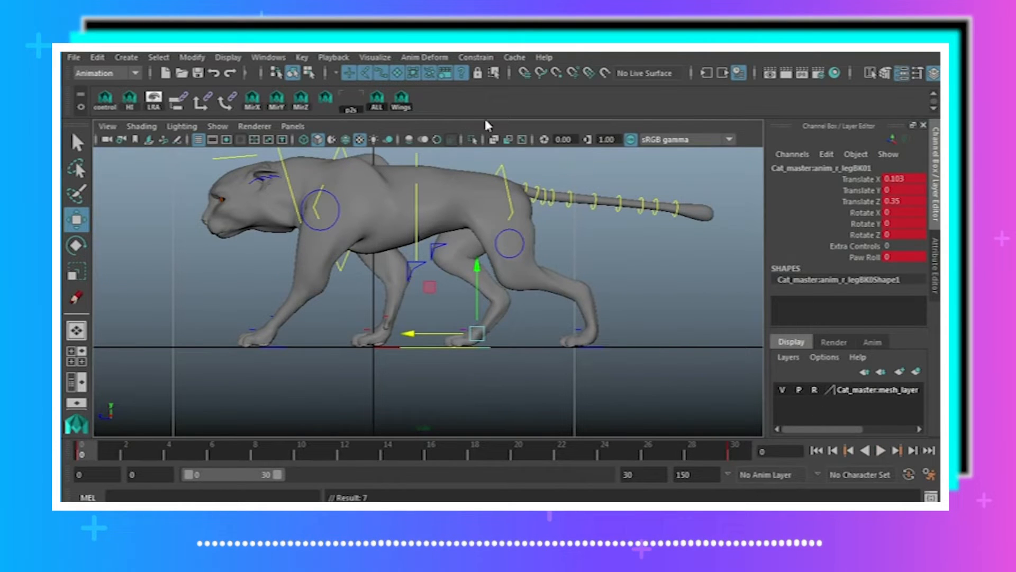
{"action": "right_click_drag", "start_coordinate": [423, 234], "coordinate": [545, 289], "text": "alt"}
{"action": "middle_click_drag", "start_coordinate": [547, 295], "coordinate": [532, 269], "text": "alt"}
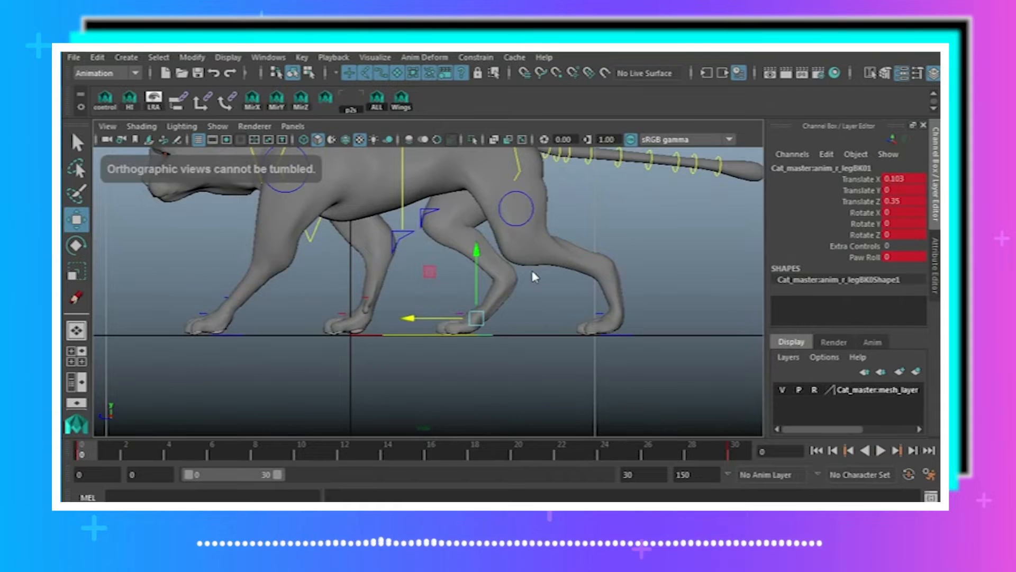
{"action": "key", "text": "alt+b"}
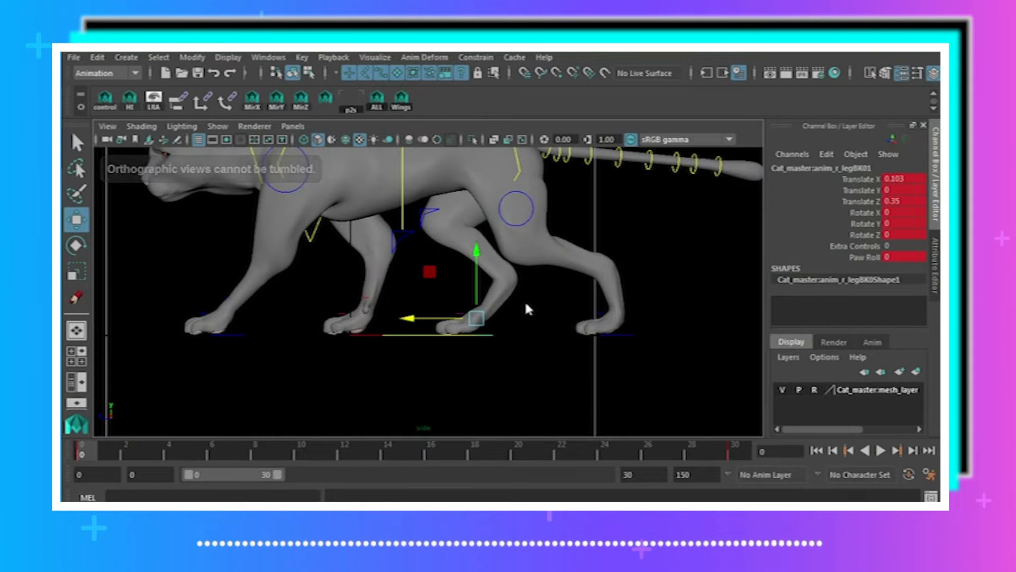
{"action": "middle_click_drag", "start_coordinate": [479, 317], "coordinate": [491, 294], "text": "alt"}
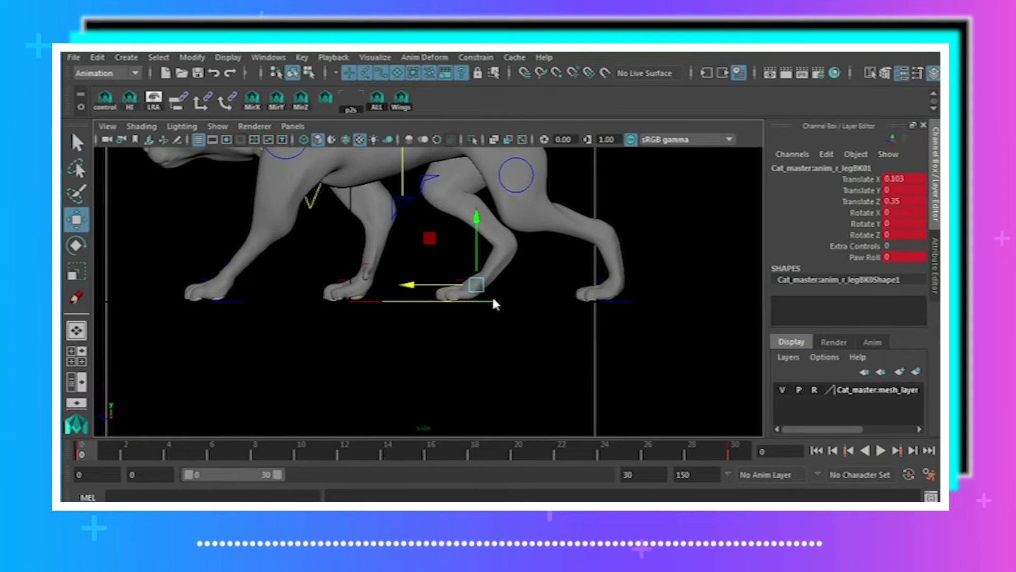
{"action": "left_click", "coordinate": [385, 59]}
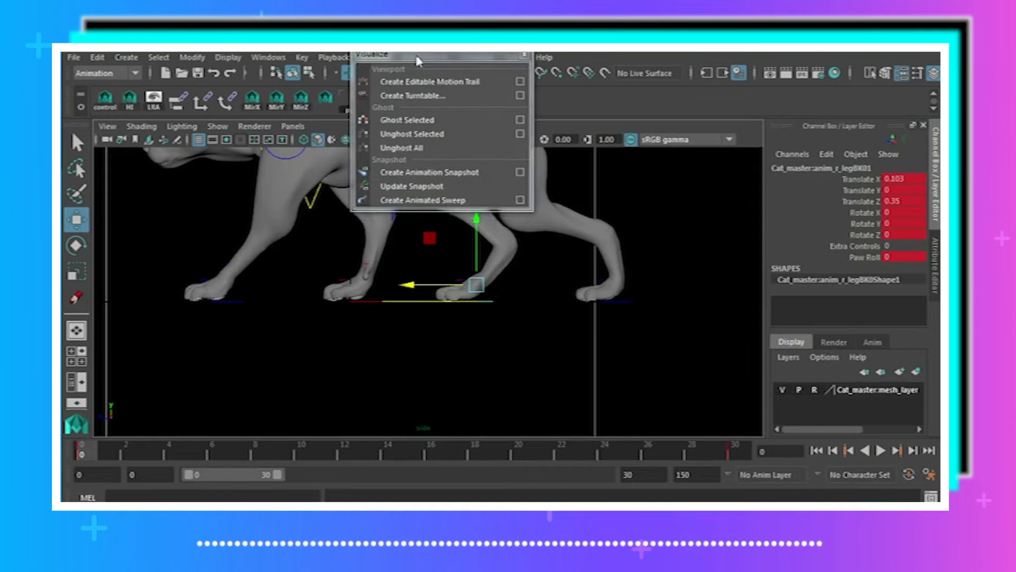
{"action": "left_click", "coordinate": [392, 69]}
{"action": "left_click_drag", "start_coordinate": [392, 71], "coordinate": [507, 316]}
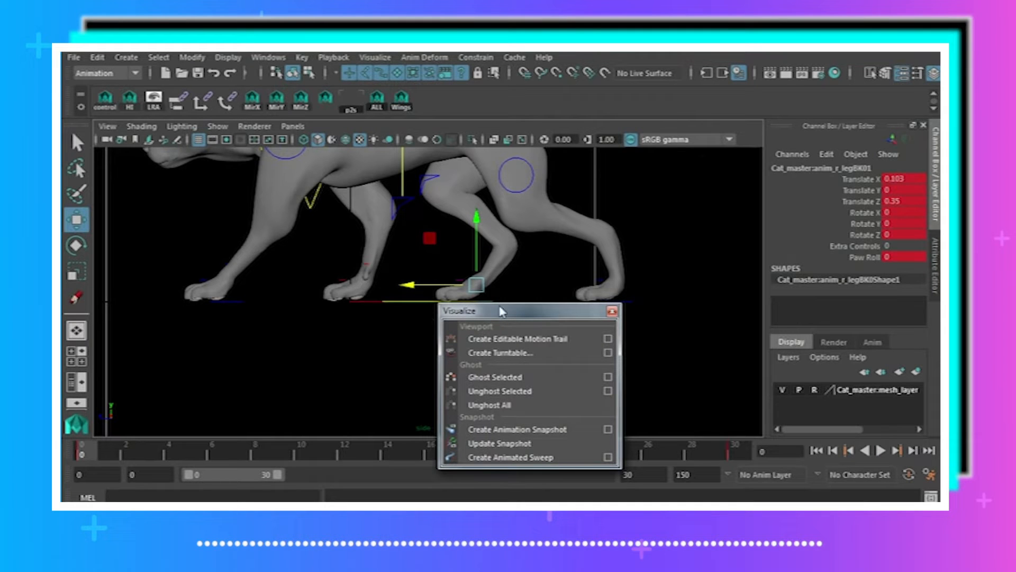
{"action": "left_click_drag", "start_coordinate": [497, 307], "coordinate": [498, 308]}
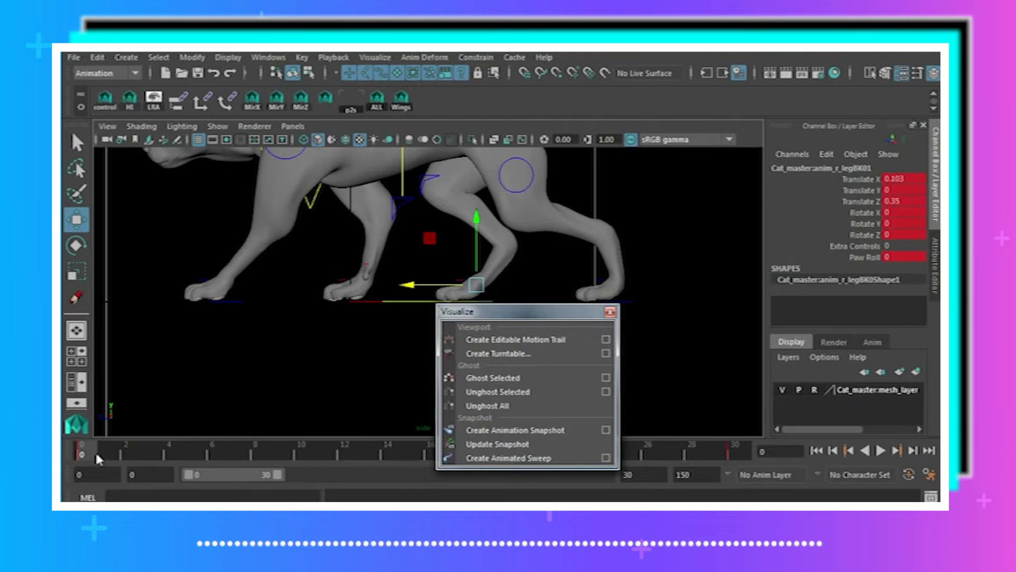
- At frame 15, move the right rear foot control back along Z to -0.217, in line with the marker, and key it
{"action": "left_click_drag", "start_coordinate": [97, 458], "coordinate": [408, 466]}
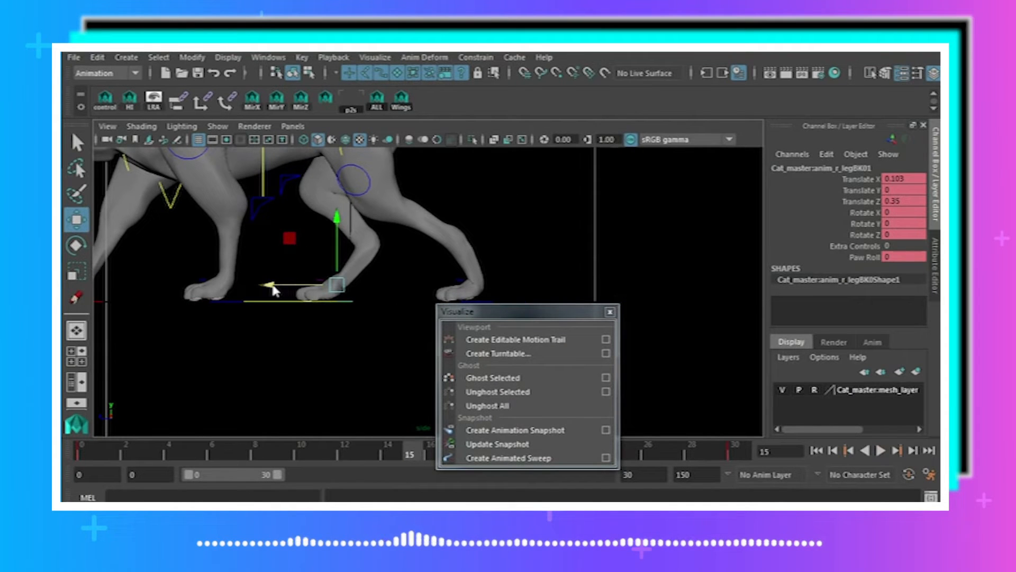
{"action": "left_click_drag", "start_coordinate": [273, 291], "coordinate": [407, 315]}
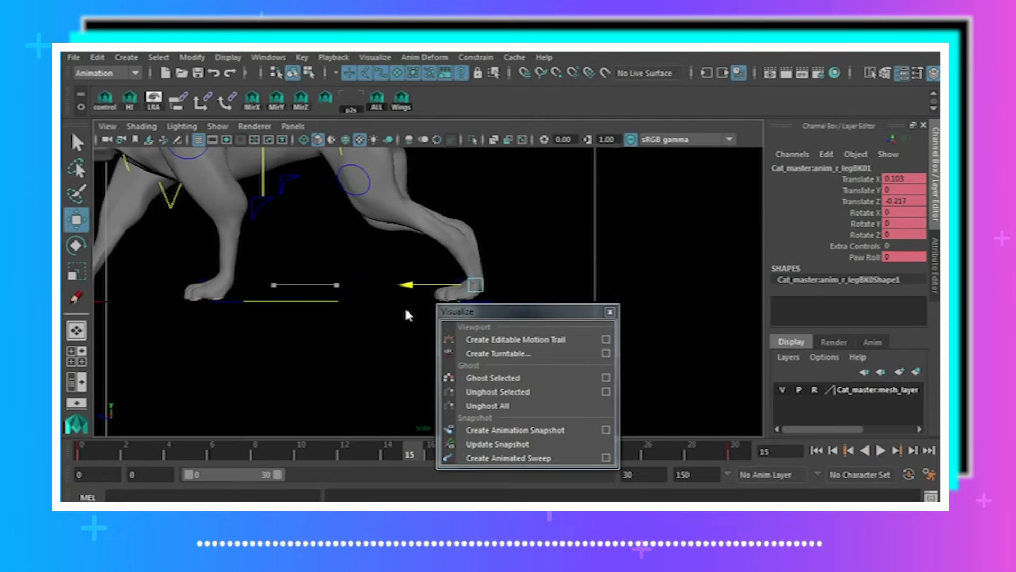
{"action": "key", "text": "s"}
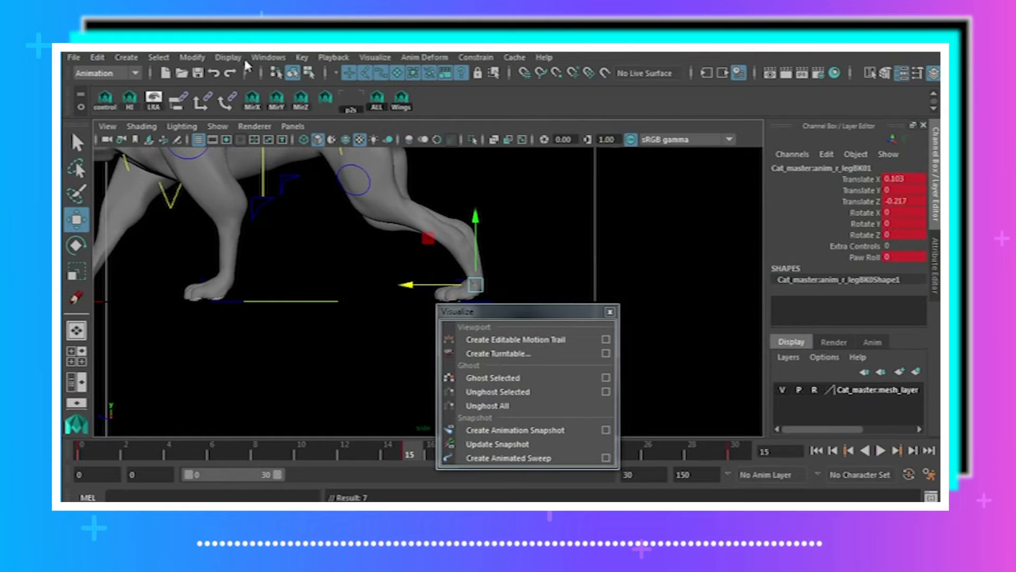
- Set linear tangents on all keys of the right rear foot control in the Graph Editor and close the editor
{"action": "left_click", "coordinate": [268, 57]}
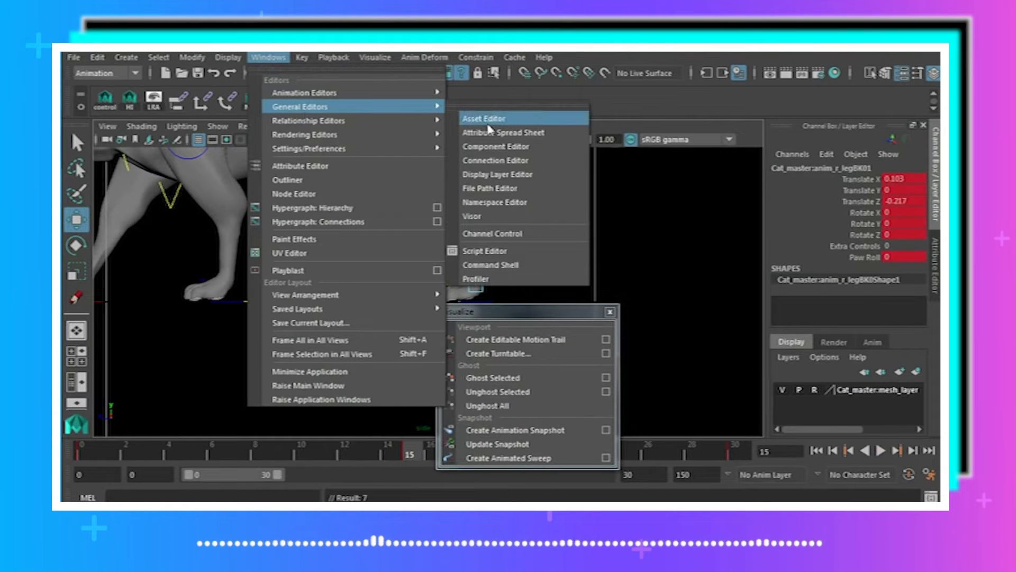
{"action": "mouse_move", "coordinate": [320, 99]}
{"action": "left_click", "coordinate": [490, 106]}
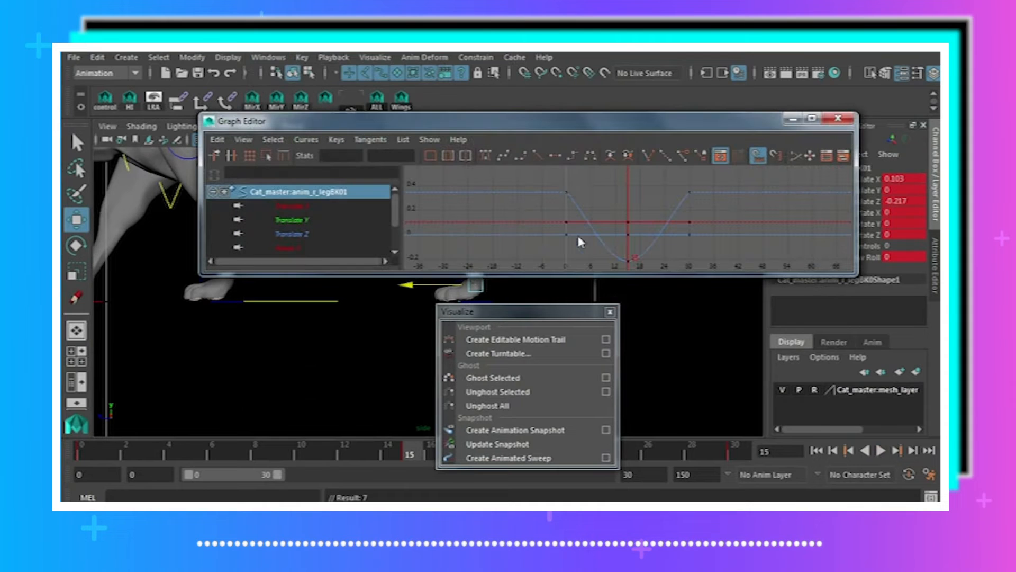
{"action": "left_click_drag", "start_coordinate": [554, 181], "coordinate": [822, 324]}
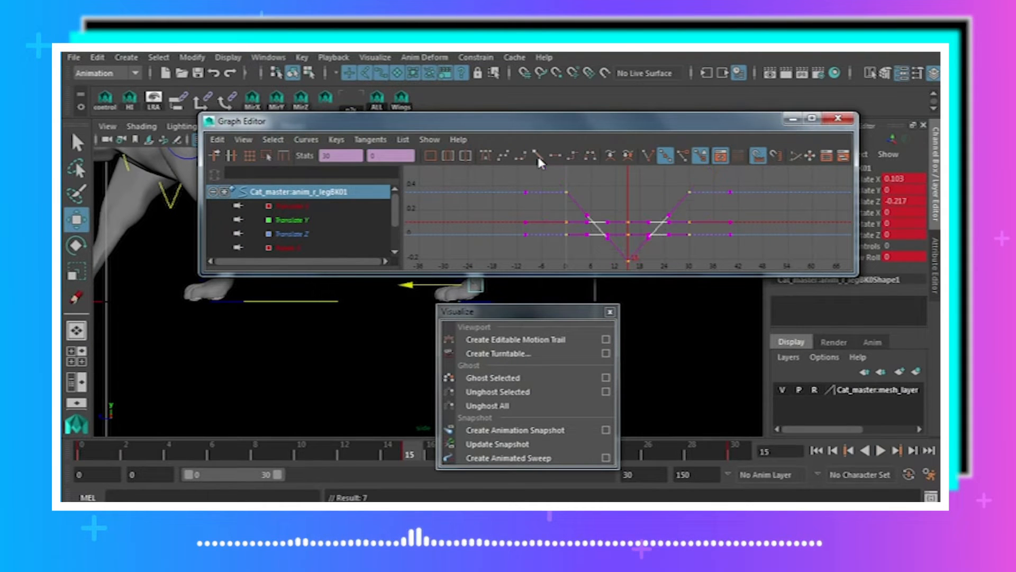
{"action": "left_click", "coordinate": [838, 119]}
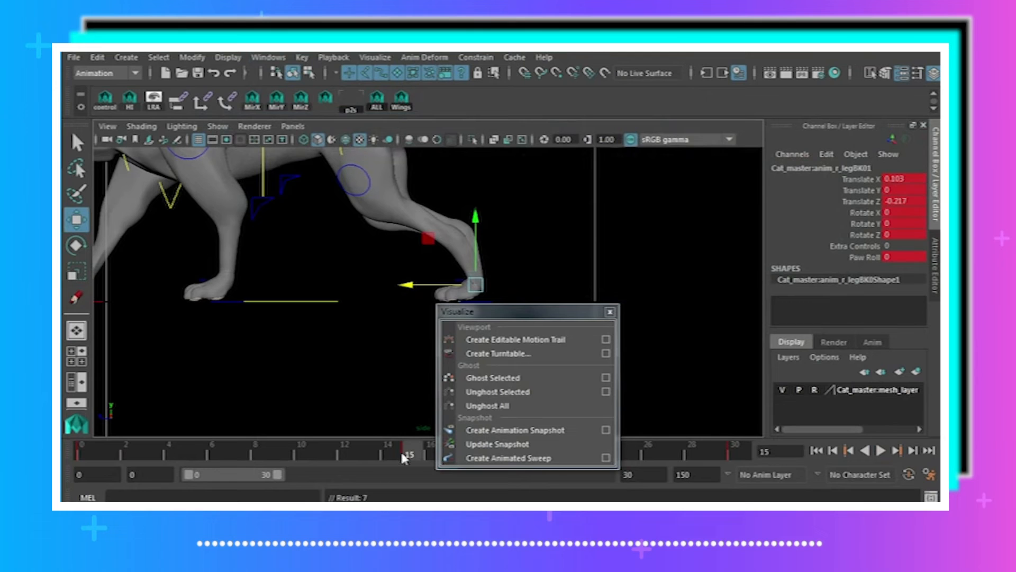
- Play the walk to check the right rear foot against the marker, close the marker window and review the whole cat in side view
{"action": "key", "text": "alt+v"}
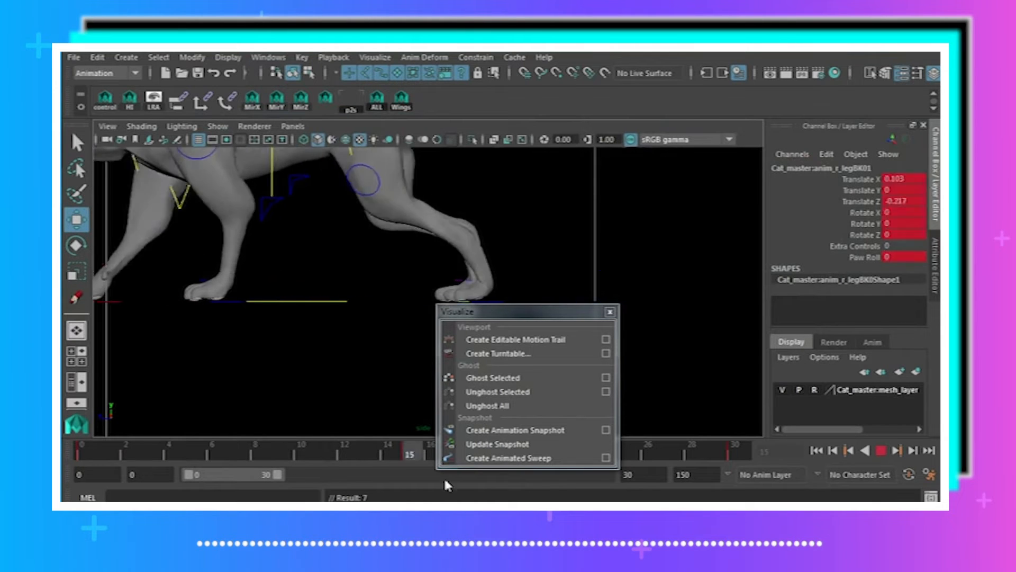
{"action": "key", "text": "alt+v"}
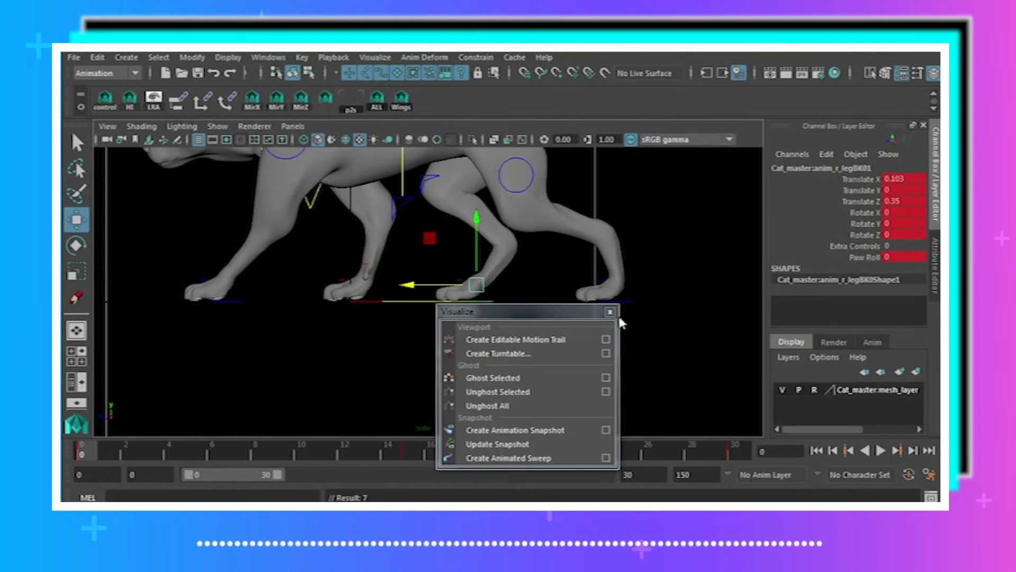
{"action": "left_click", "coordinate": [610, 311]}
{"action": "left_click", "coordinate": [881, 451]}
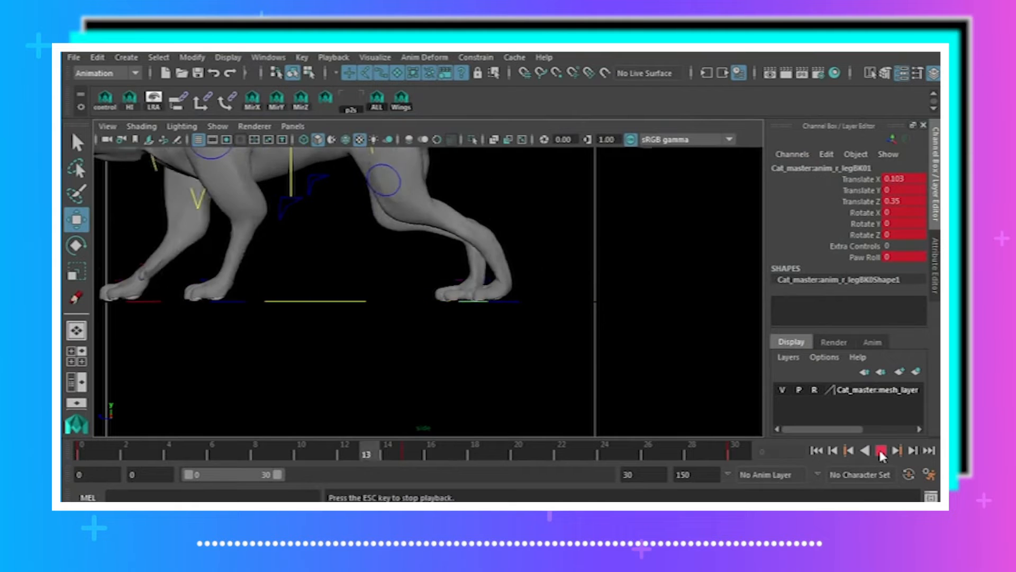
{"action": "right_click_drag", "start_coordinate": [521, 332], "coordinate": [544, 332], "text": "alt"}
{"action": "middle_click_drag", "start_coordinate": [543, 331], "coordinate": [633, 350], "text": "alt"}
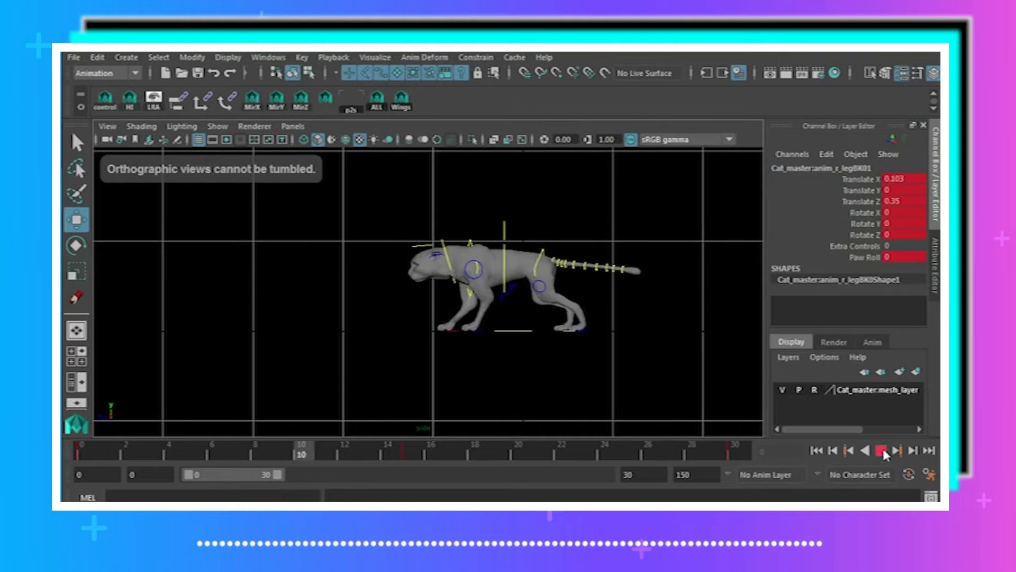
{"action": "left_click", "coordinate": [881, 451]}
- Select the left rear foot control and key it at frames 0 and 30
{"action": "left_click", "coordinate": [817, 451]}
{"action": "middle_click_drag", "start_coordinate": [528, 352], "coordinate": [418, 345], "text": "alt"}
{"action": "right_click_drag", "start_coordinate": [419, 345], "coordinate": [687, 372], "text": "alt"}
{"action": "middle_click_drag", "start_coordinate": [687, 372], "coordinate": [649, 361], "text": "alt"}
{"action": "left_click", "coordinate": [581, 359]}
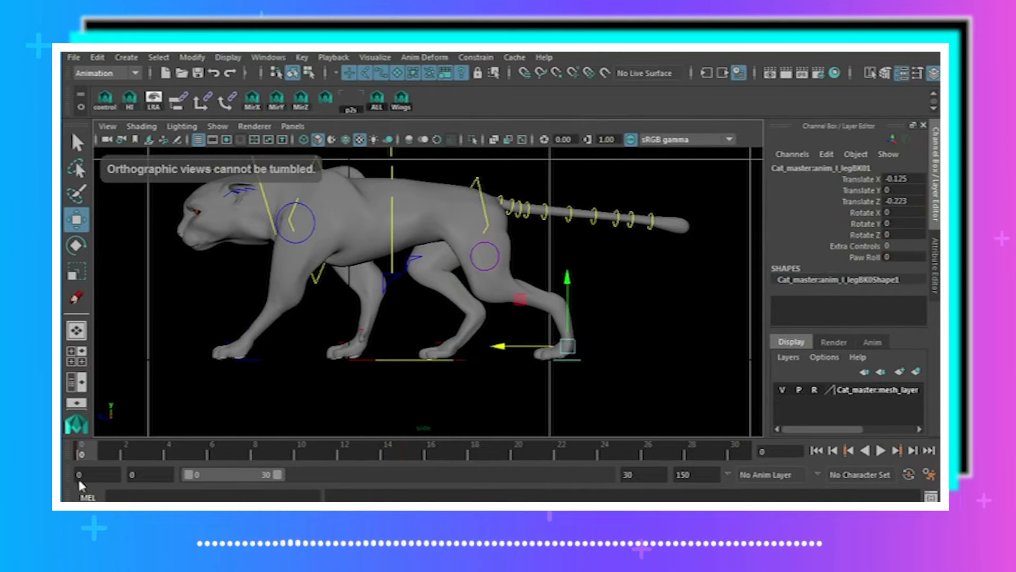
{"action": "key", "text": "s"}
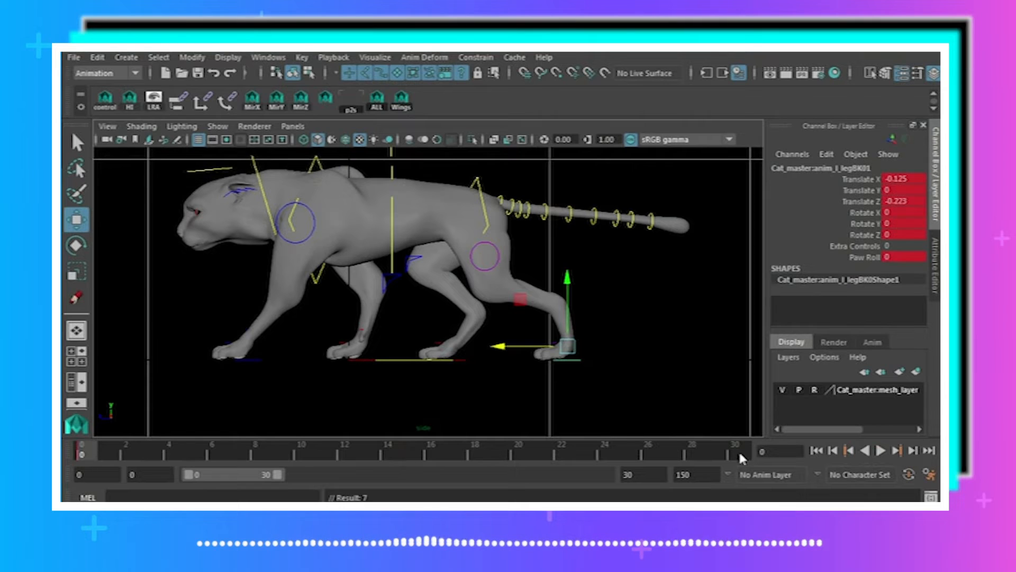
{"action": "left_click", "coordinate": [739, 451]}
{"action": "key", "text": "alt+v"}
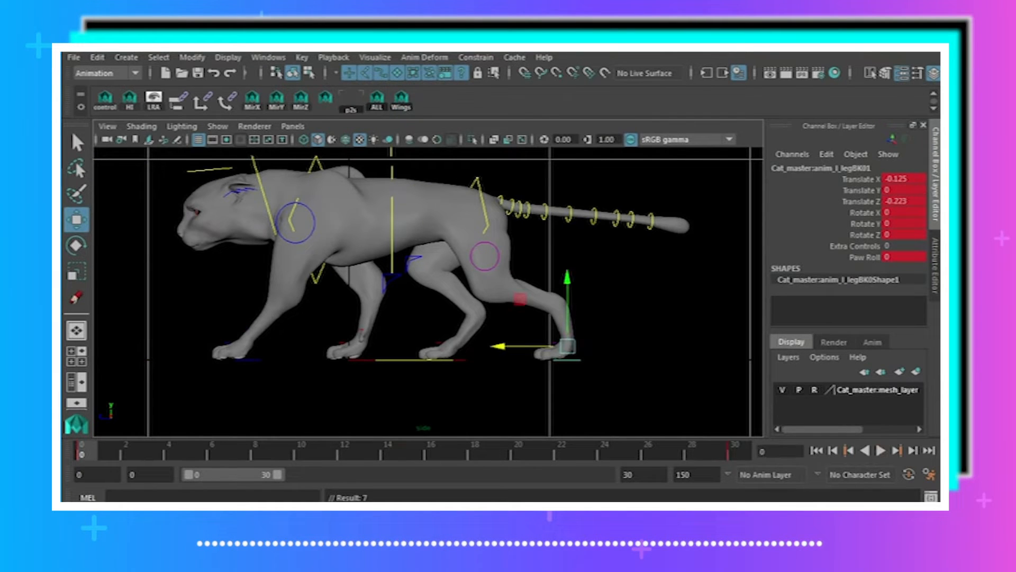
{"action": "left_click_drag", "start_coordinate": [337, 451], "coordinate": [791, 452]}
{"action": "key", "text": "alt+v"}
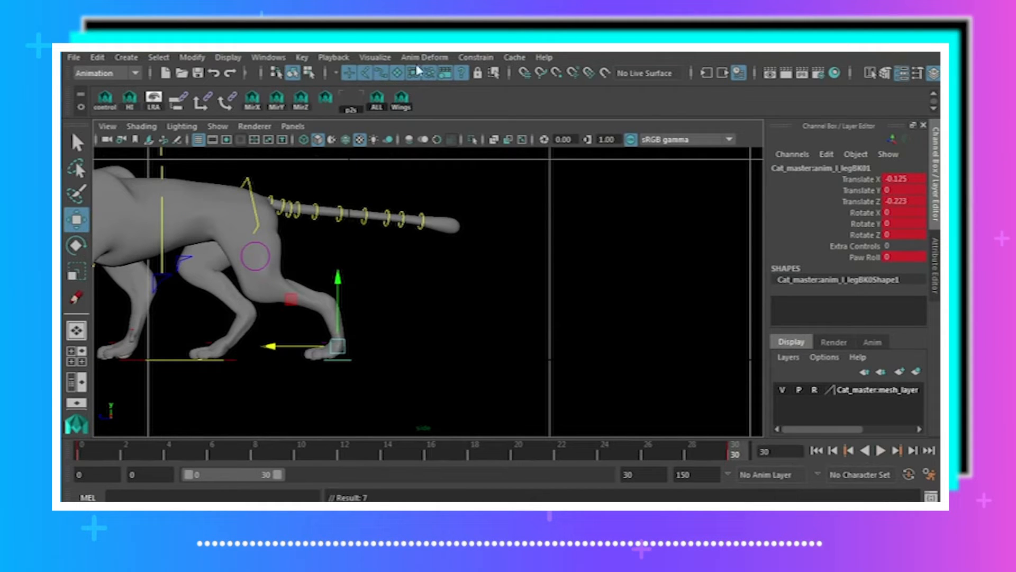
- At frame 30, place a floating Visualize window as a position marker just below the left rear foot in side view
{"action": "left_click", "coordinate": [376, 58]}
{"action": "left_click", "coordinate": [395, 67]}
{"action": "middle_click_drag", "start_coordinate": [480, 340], "coordinate": [596, 292], "text": "alt"}
{"action": "right_click_drag", "start_coordinate": [513, 325], "coordinate": [597, 333], "text": "alt"}
{"action": "middle_click_drag", "start_coordinate": [597, 333], "coordinate": [606, 304], "text": "alt"}
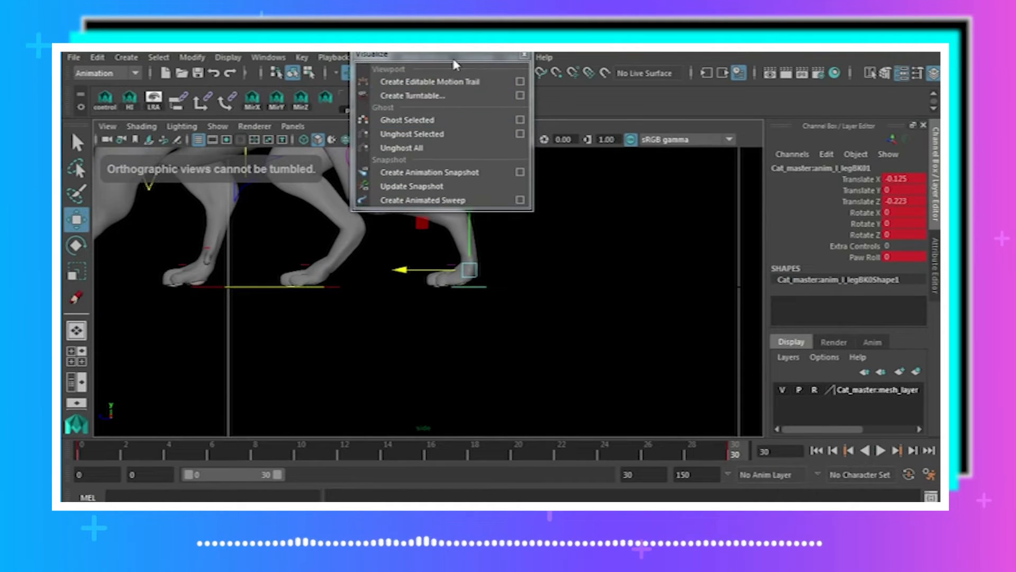
{"action": "left_click_drag", "start_coordinate": [454, 57], "coordinate": [533, 302]}
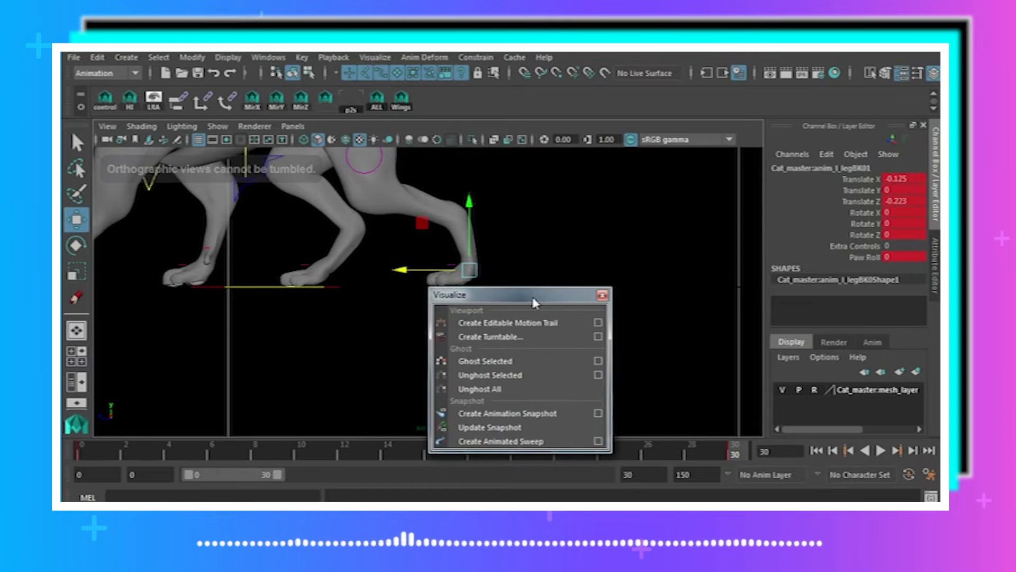
- At frame 15, move the left rear foot control forward along Z until the foot lines up with the marker, and key it
{"action": "left_click", "coordinate": [728, 451]}
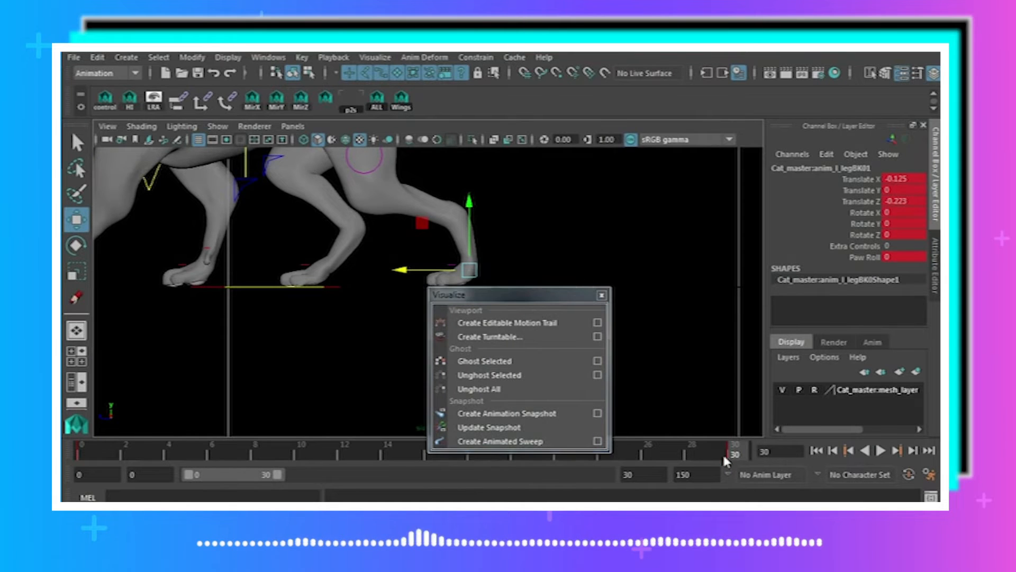
{"action": "key", "text": "alt+v"}
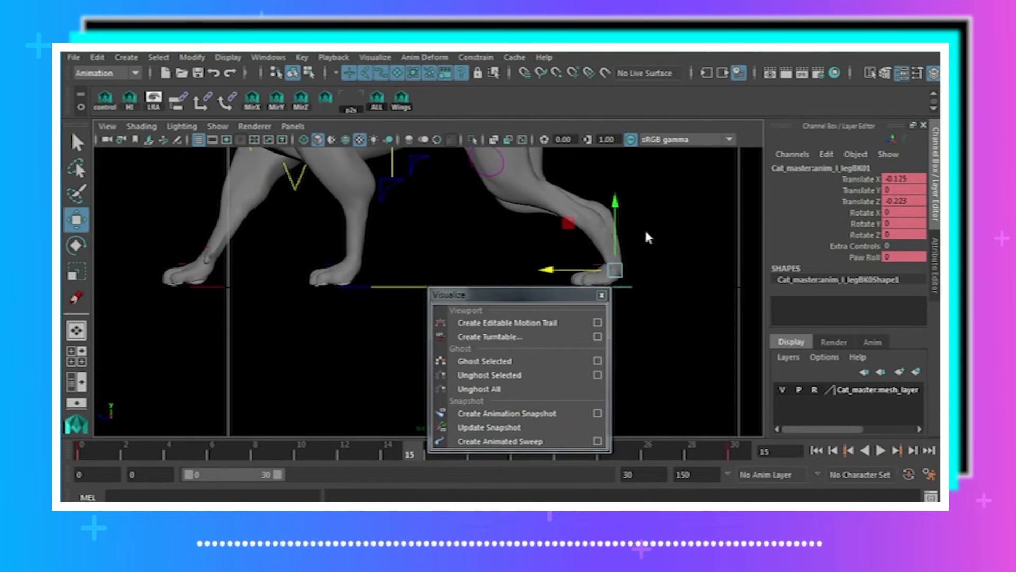
{"action": "left_click_drag", "start_coordinate": [551, 275], "coordinate": [400, 276]}
{"action": "key", "text": "s"}
- Play the walk to compare the left rear foot with the marker and close the marker window
{"action": "left_click", "coordinate": [736, 454]}
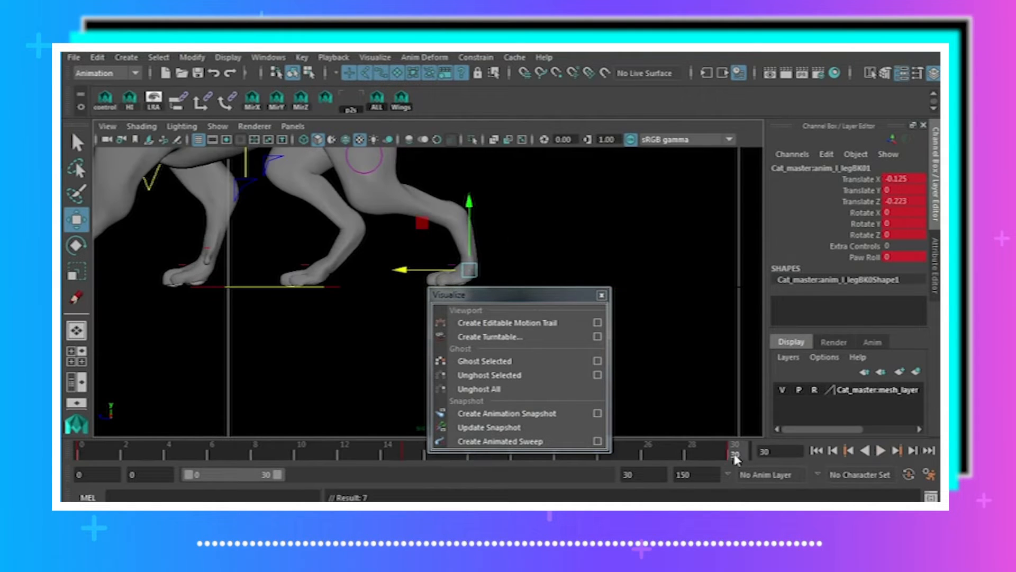
{"action": "key", "text": "alt+v"}
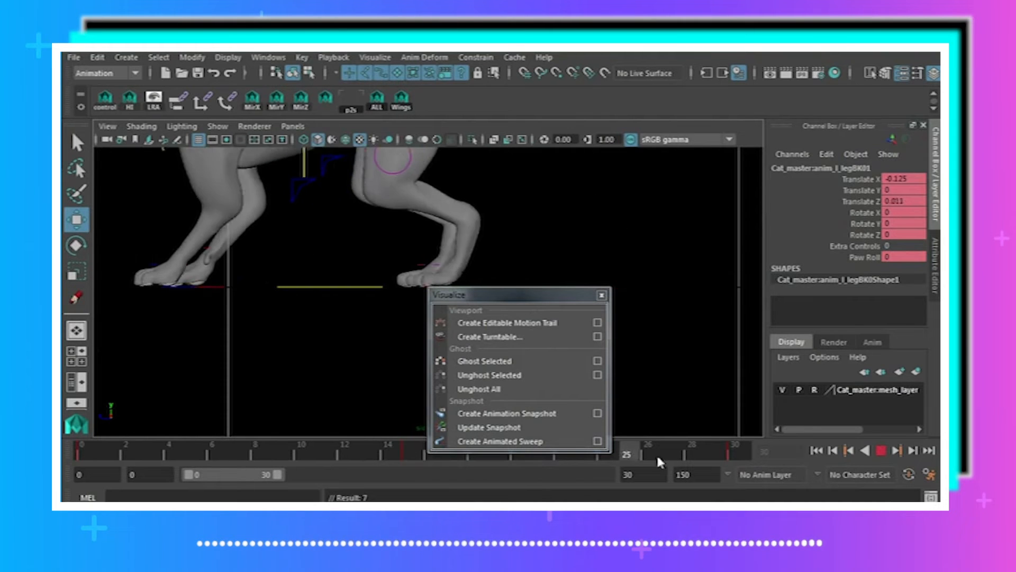
{"action": "key", "text": "alt+v"}
{"action": "left_click", "coordinate": [602, 296]}
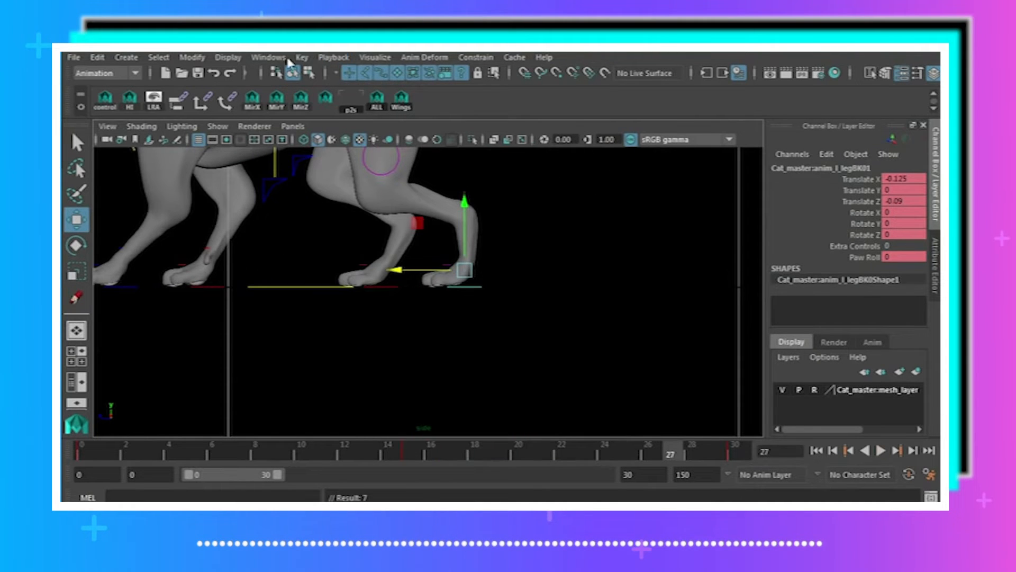
- Set linear tangents on all keys of the left rear foot control in the Graph Editor and close the editor
{"action": "left_click", "coordinate": [262, 59]}
{"action": "mouse_move", "coordinate": [342, 96]}
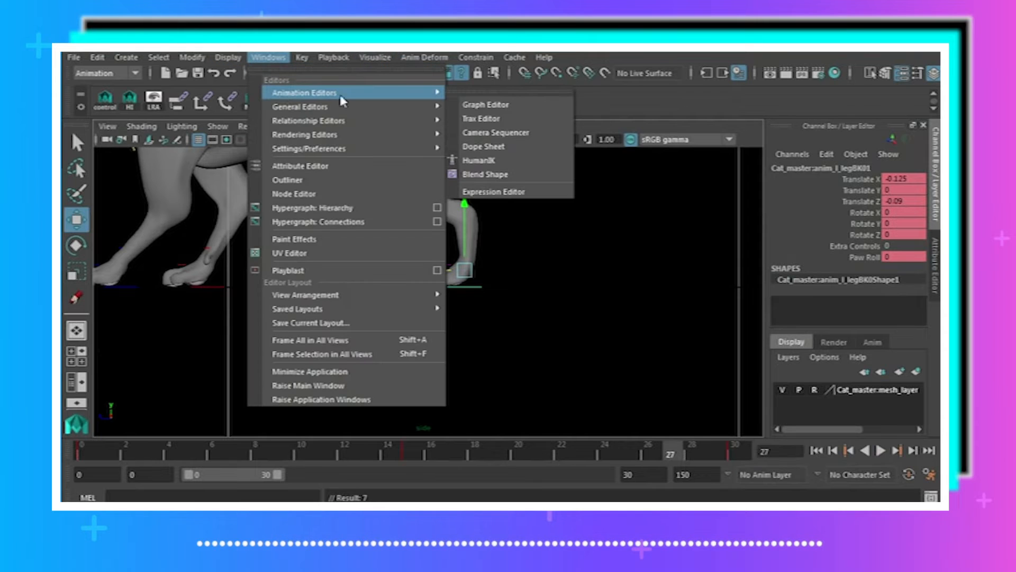
{"action": "left_click", "coordinate": [500, 108]}
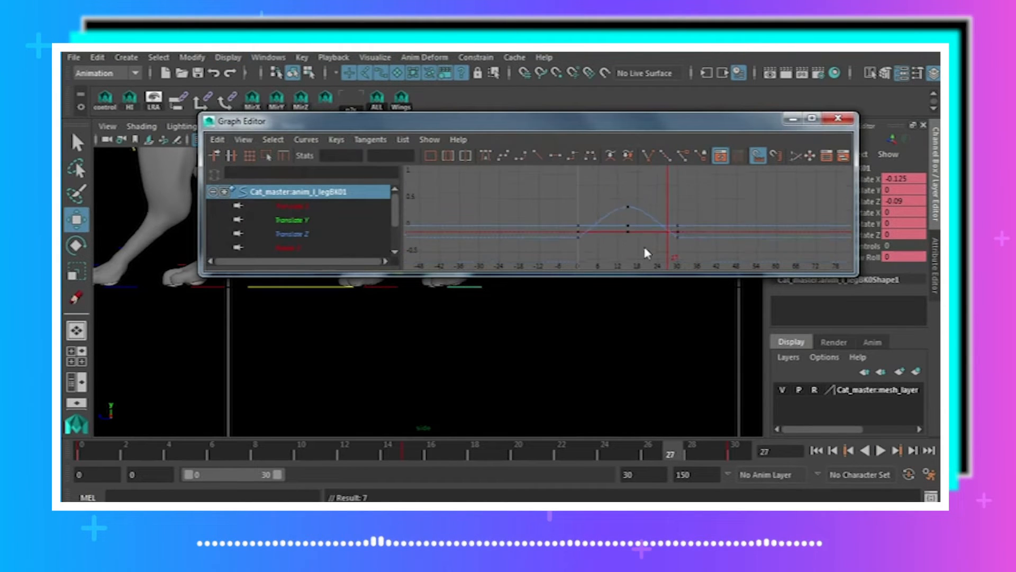
{"action": "right_click_drag", "start_coordinate": [638, 222], "coordinate": [581, 212], "text": "alt+shift"}
{"action": "left_click_drag", "start_coordinate": [581, 183], "coordinate": [694, 267]}
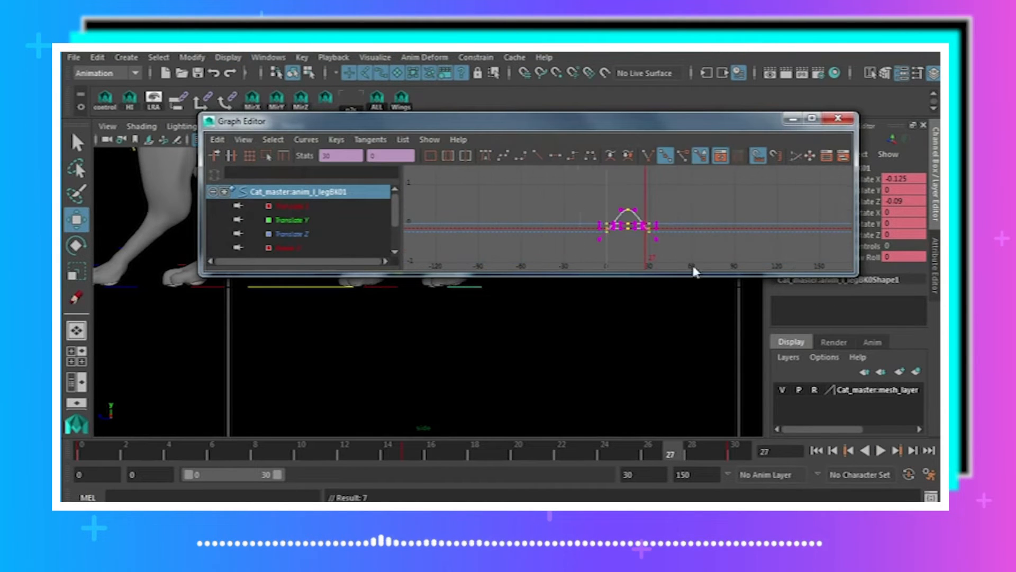
{"action": "left_click", "coordinate": [538, 154]}
{"action": "left_click", "coordinate": [839, 119]}
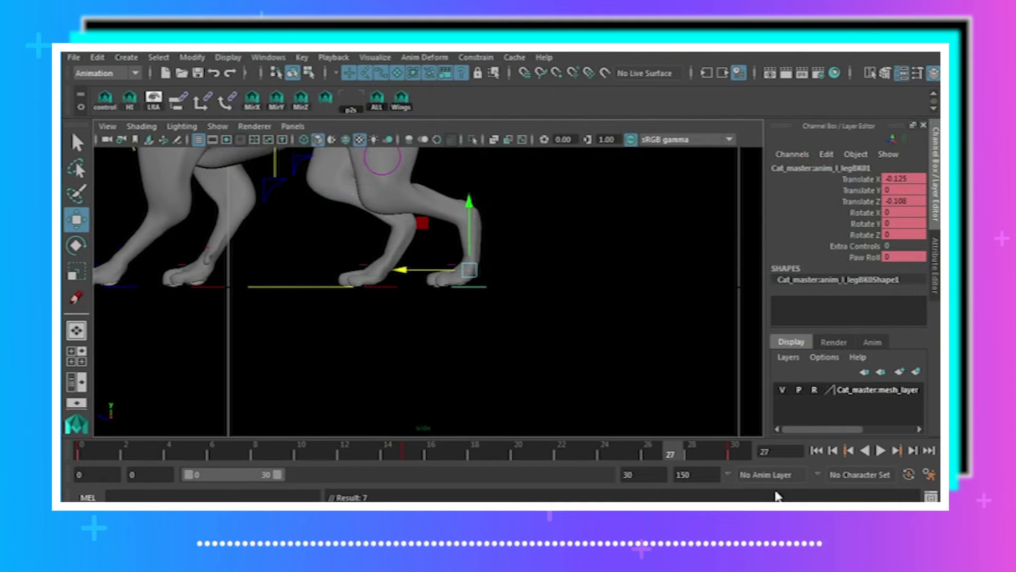
- Play the walk from the first frame in side view to check how the left rear foot holds the ground
{"action": "left_click", "coordinate": [816, 450]}
{"action": "left_click", "coordinate": [881, 451]}
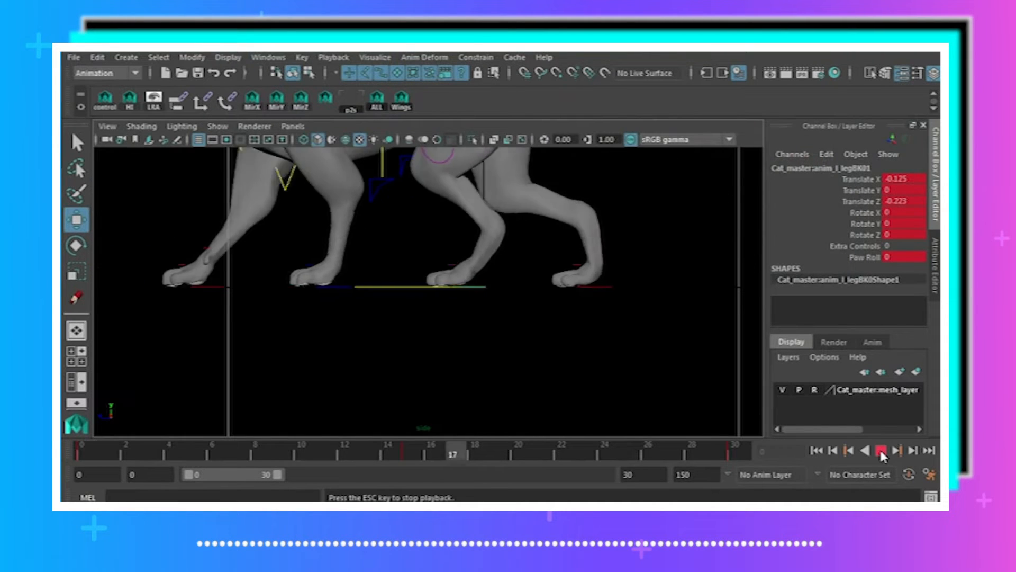
{"action": "right_click_drag", "start_coordinate": [510, 295], "coordinate": [466, 288], "text": "alt"}
{"action": "middle_click_drag", "start_coordinate": [466, 289], "coordinate": [505, 332], "text": "alt"}
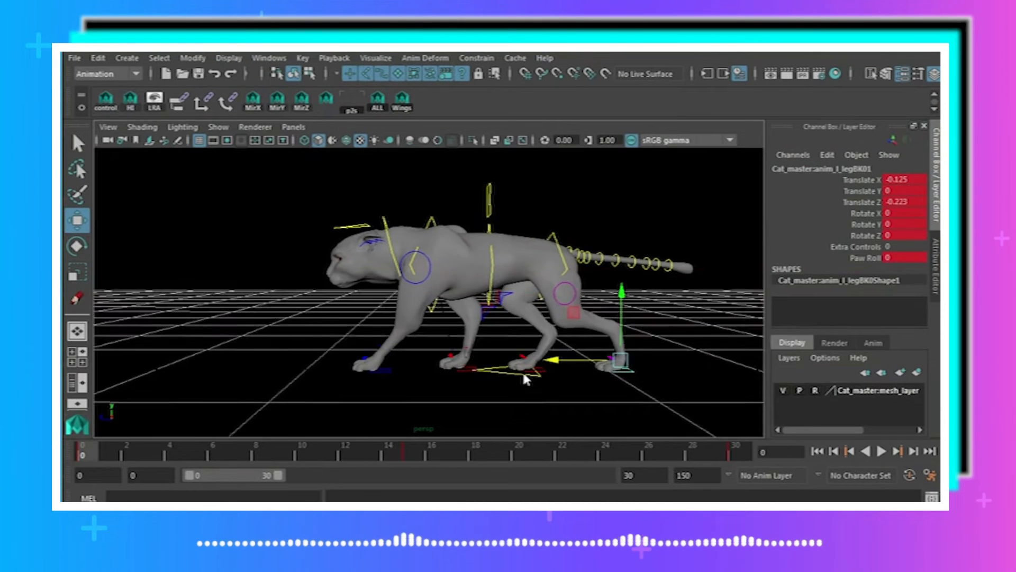
- Play and scrub through the whole walk in side view to check that the planted feet do not slide
{"action": "left_click_drag", "start_coordinate": [523, 373], "coordinate": [506, 379], "text": "alt"}
{"action": "key", "text": "alt+v"}
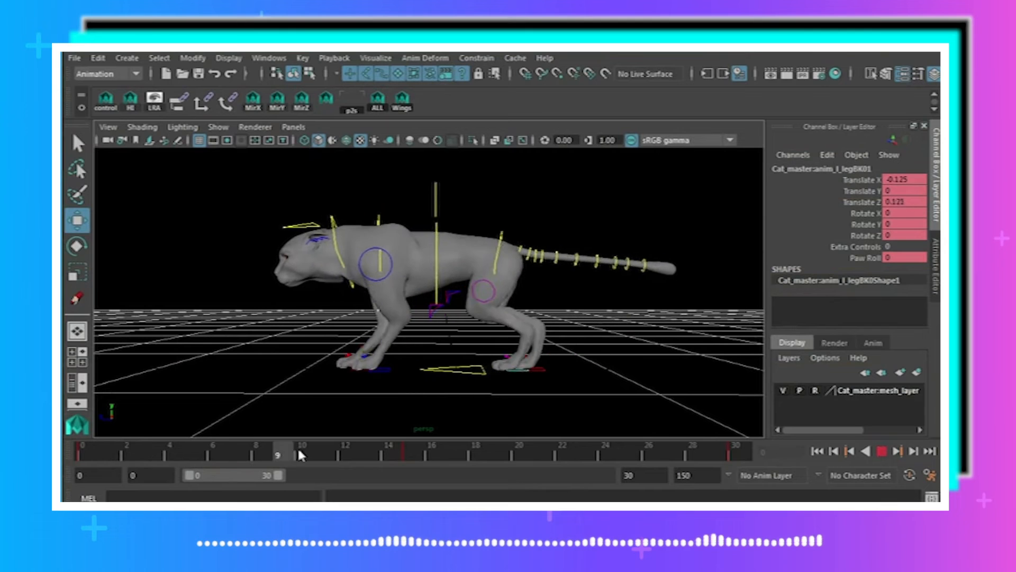
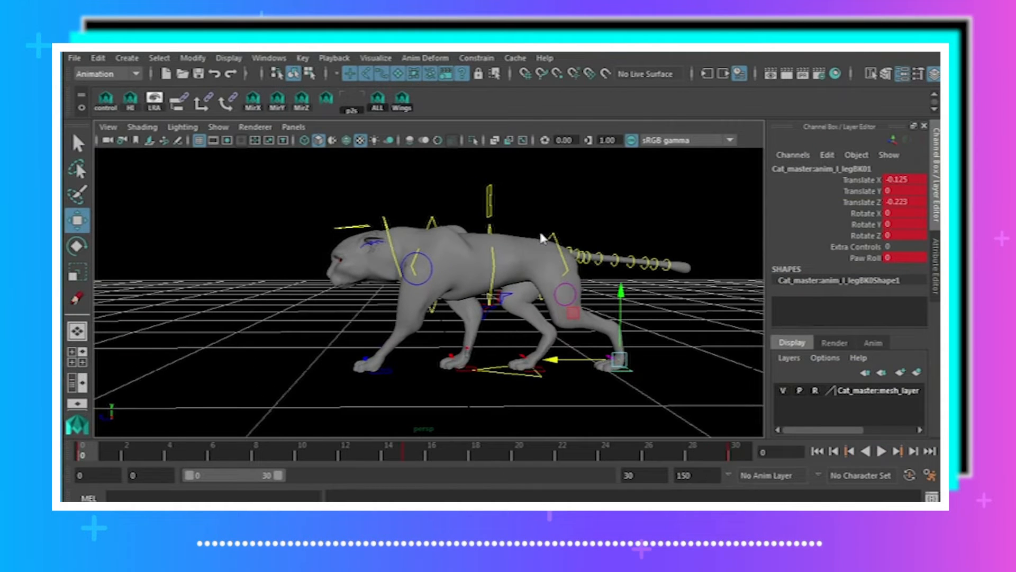
{"action": "mouse_move", "coordinate": [85, 457]}
{"action": "left_mouse_down"}
{"action": "mouse_move", "coordinate": [436, 457]}
{"action": "mouse_move", "coordinate": [432, 466]}
{"action": "left_mouse_up"}
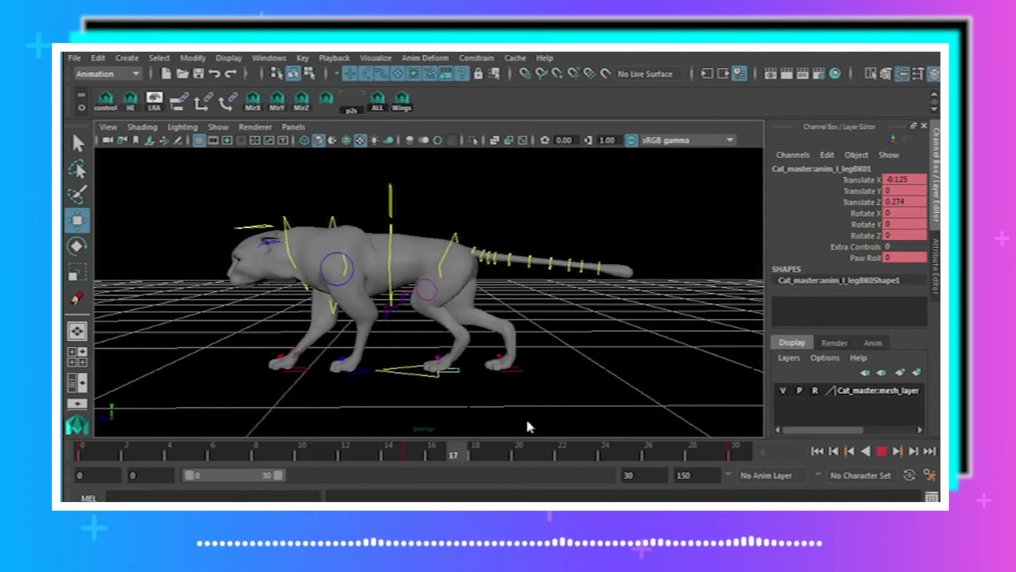
{"action": "left_click", "coordinate": [81, 452]}
- Select the left front foot control and go to frame 23, where that foot passes the planted front foot
{"action": "left_click_drag", "start_coordinate": [471, 300], "coordinate": [492, 311], "text": "alt"}
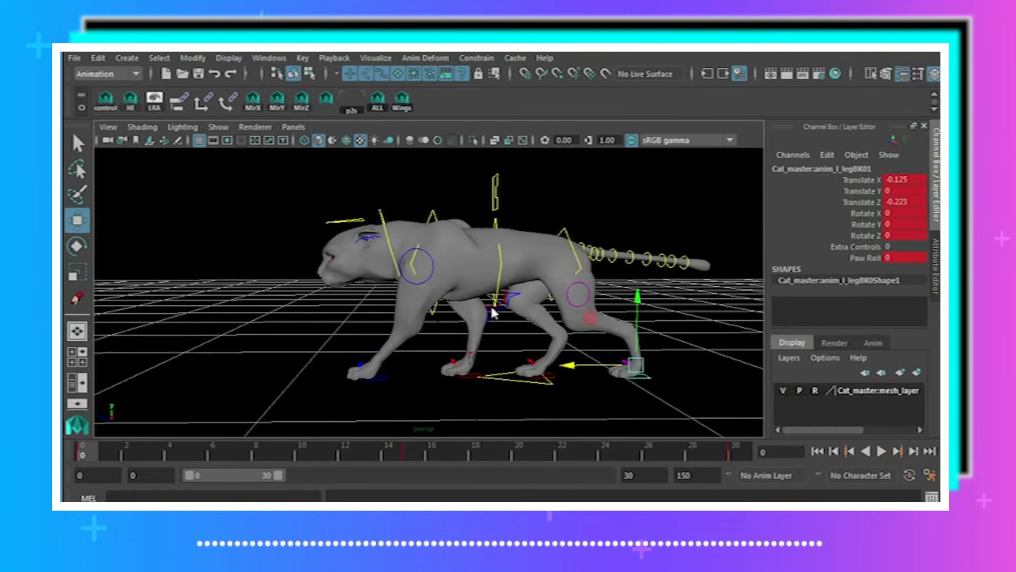
{"action": "right_click_drag", "start_coordinate": [492, 311], "coordinate": [557, 304], "text": "alt"}
{"action": "middle_click_drag", "start_coordinate": [557, 304], "coordinate": [551, 254], "text": "alt"}
{"action": "left_click", "coordinate": [351, 385]}
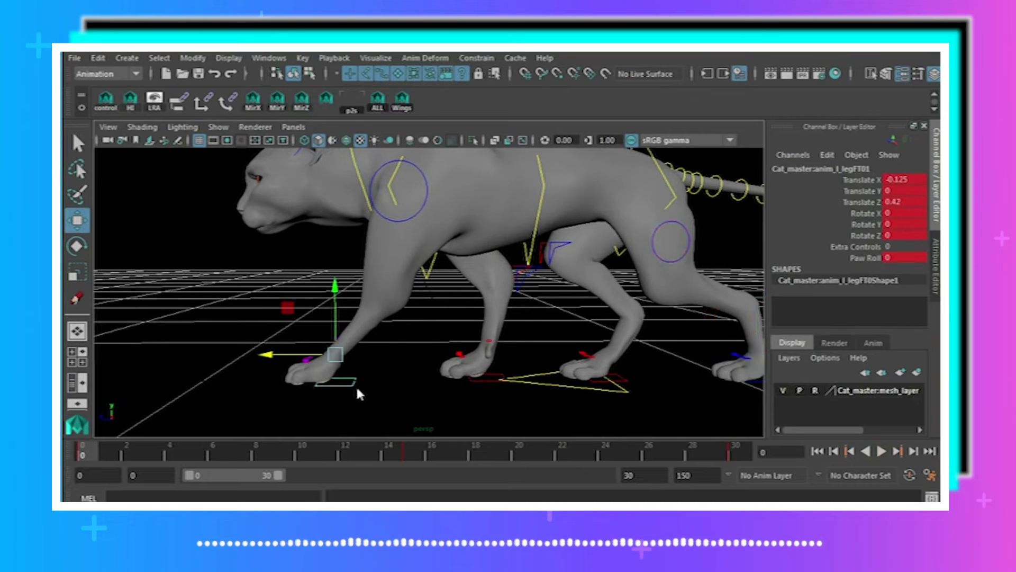
{"action": "key", "text": "alt+v"}
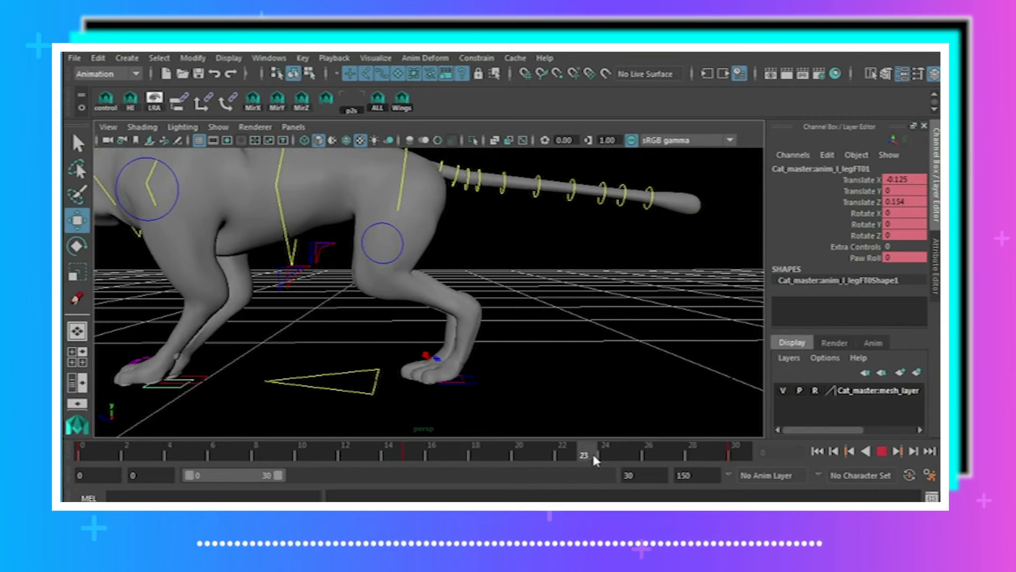
{"action": "left_click_drag", "start_coordinate": [588, 457], "coordinate": [587, 455]}
{"action": "middle_click_drag", "start_coordinate": [508, 366], "coordinate": [671, 389], "text": "alt"}
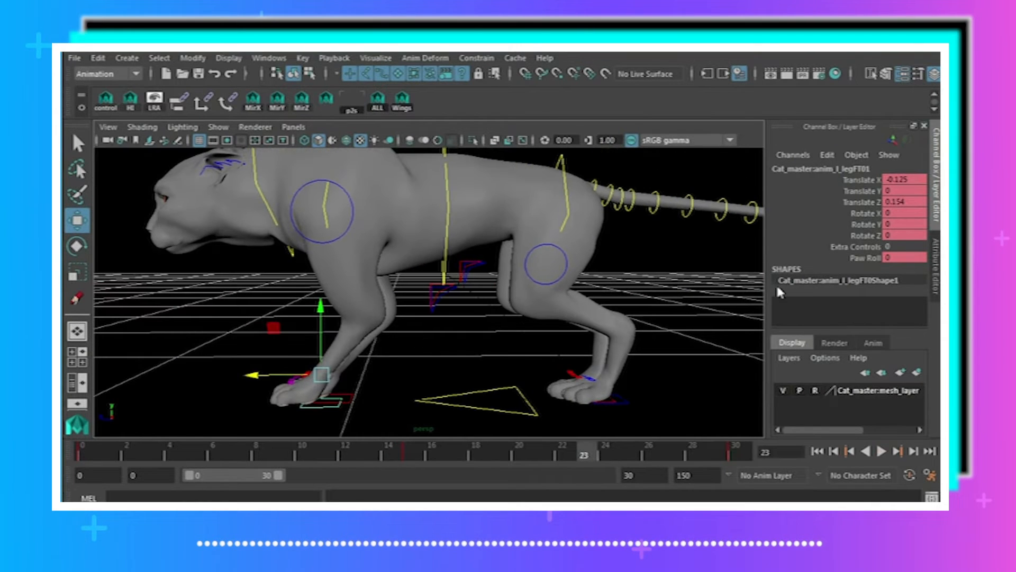
- Try a negative Paw Roll on the left front foot at frame 23 and undo it
{"action": "left_click", "coordinate": [868, 258]}
{"action": "middle_click_drag", "start_coordinate": [509, 317], "coordinate": [334, 316]}
{"action": "key", "text": "ctrl+z"}
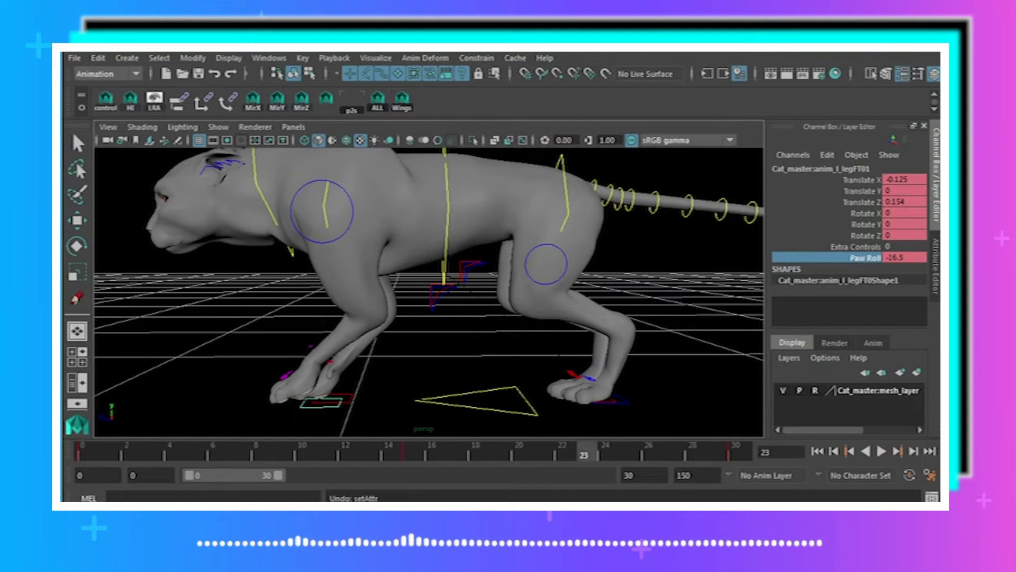
{"action": "key", "text": "ctrl+z"}
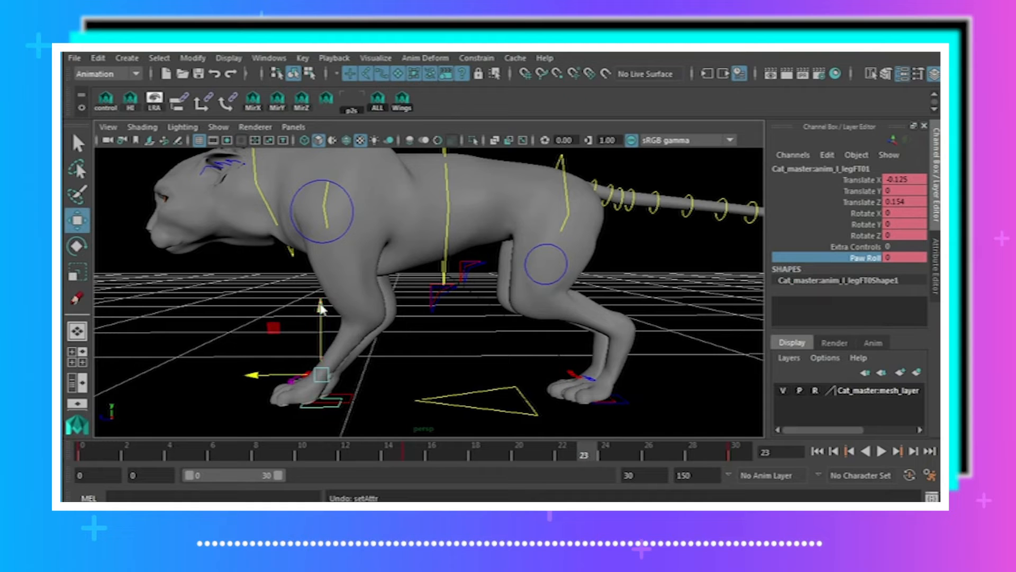
- At frame 23, lift the left front foot to Translate Y 0.202, tilt it to about 53, -15, -19, shift it outward and key it
{"action": "left_click_drag", "start_coordinate": [321, 307], "coordinate": [477, 276]}
{"action": "left_click", "coordinate": [79, 244]}
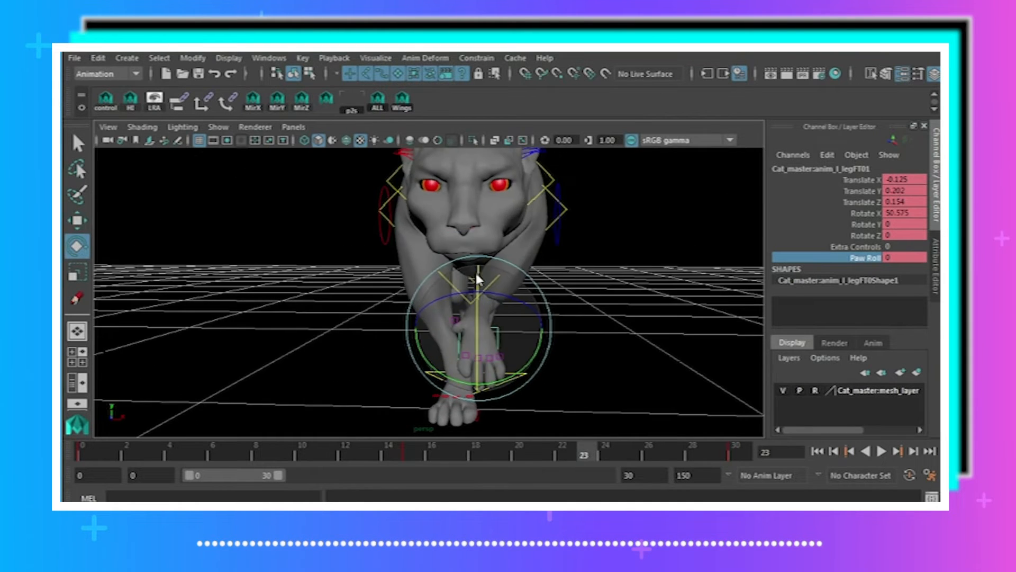
{"action": "left_click_drag", "start_coordinate": [545, 365], "coordinate": [503, 336]}
{"action": "key", "text": "w"}
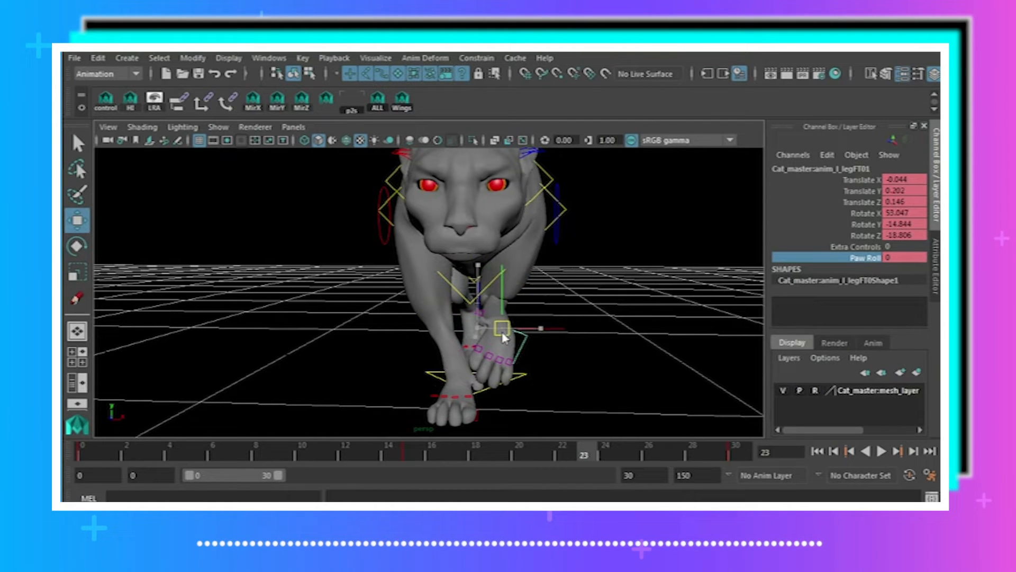
{"action": "key", "text": "s"}
- Scrub and play the walk from the front and side to check the left front foot's lift
{"action": "key", "text": "alt+v"}
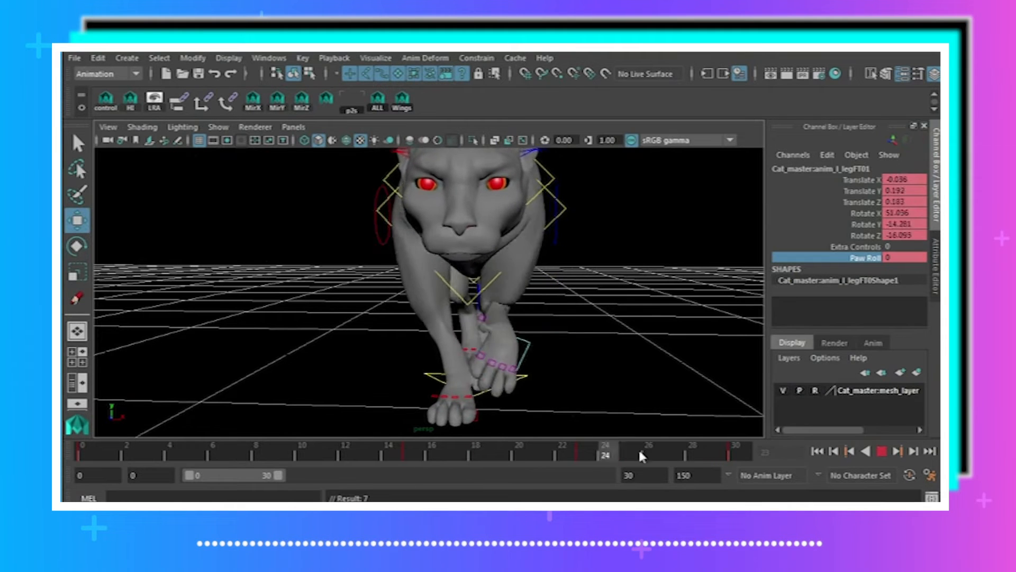
{"action": "left_click_drag", "start_coordinate": [715, 449], "coordinate": [564, 446]}
{"action": "left_click_drag", "start_coordinate": [573, 374], "coordinate": [574, 341], "text": "alt"}
{"action": "left_click_drag", "start_coordinate": [414, 453], "coordinate": [82, 395]}
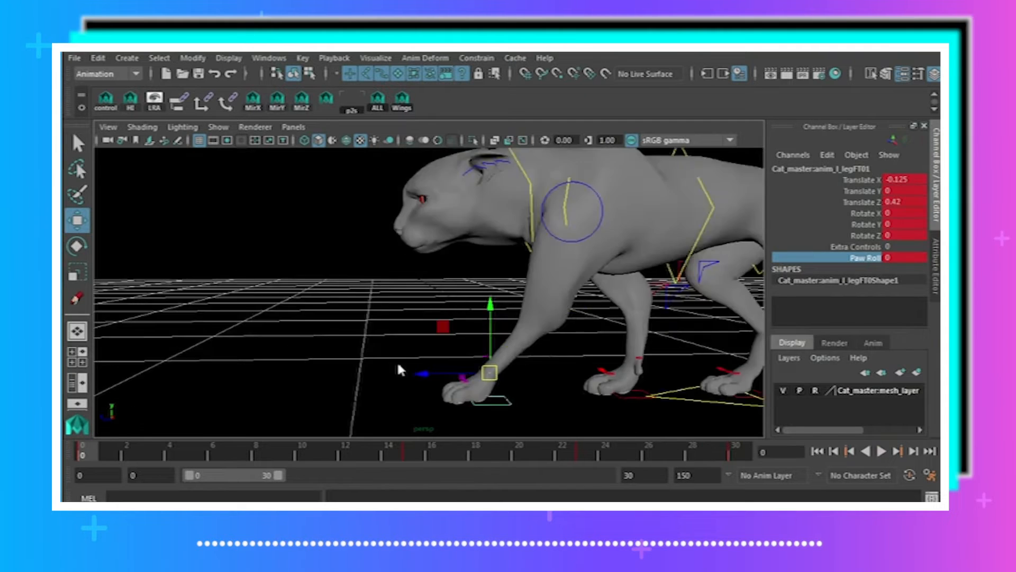
{"action": "left_click_drag", "start_coordinate": [398, 365], "coordinate": [761, 386], "text": "alt"}
{"action": "left_click", "coordinate": [883, 453]}
{"action": "left_click_drag", "start_coordinate": [656, 378], "coordinate": [583, 368], "text": "alt"}
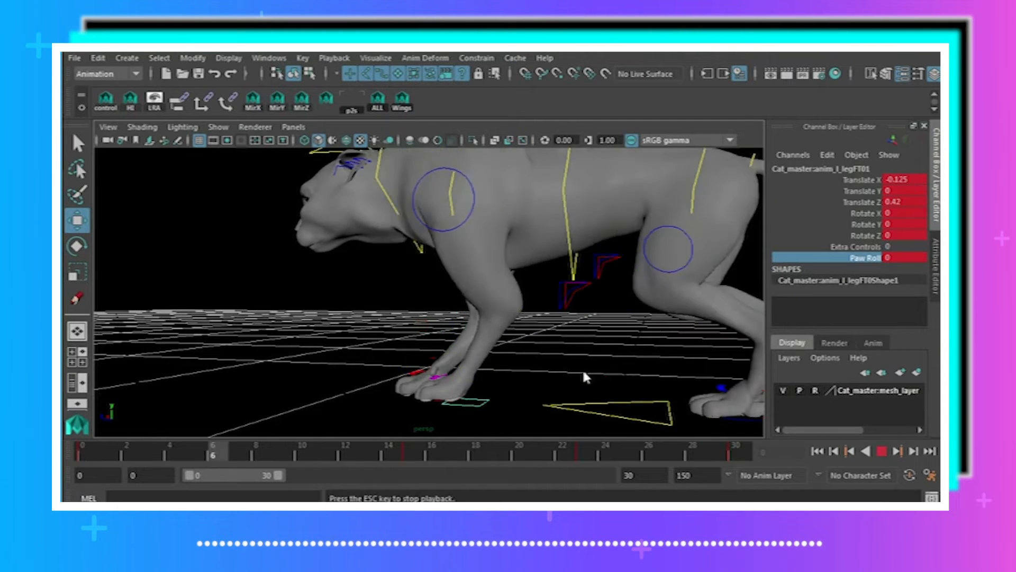
{"action": "right_click_drag", "start_coordinate": [582, 367], "coordinate": [527, 365], "text": "alt"}
{"action": "mouse_move", "coordinate": [526, 365]}
{"action": "left_mouse_down", "text": "alt"}
{"action": "mouse_move", "coordinate": [486, 364]}
{"action": "mouse_move", "coordinate": [587, 364]}
{"action": "mouse_move", "coordinate": [529, 365]}
{"action": "left_mouse_up", "text": "alt"}
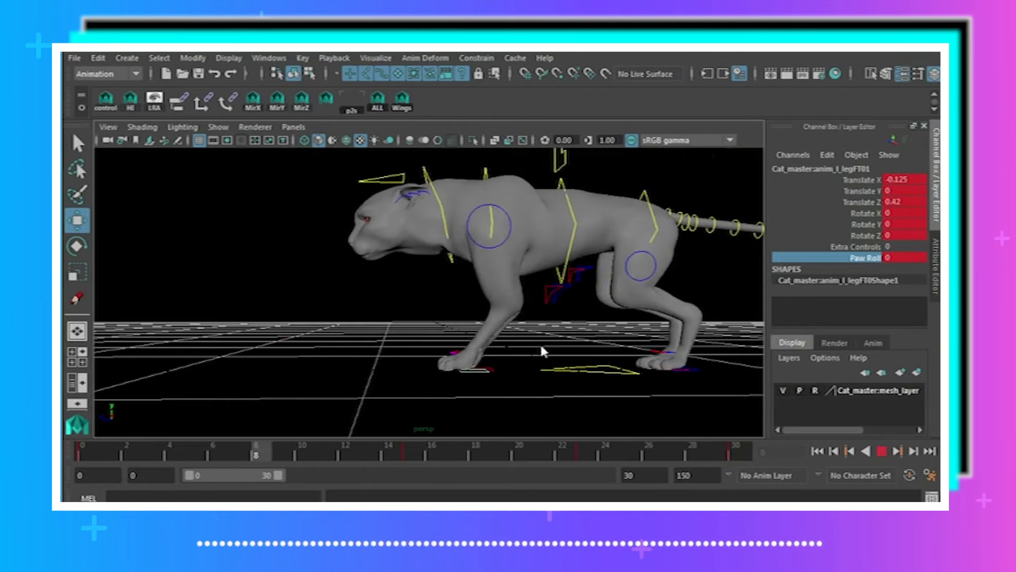
{"action": "left_click", "coordinate": [882, 451]}
- Select the right front foot control and, at frame 8, raise it to Translate Y 0.194
{"action": "left_click_drag", "start_coordinate": [611, 420], "coordinate": [444, 404], "text": "alt"}
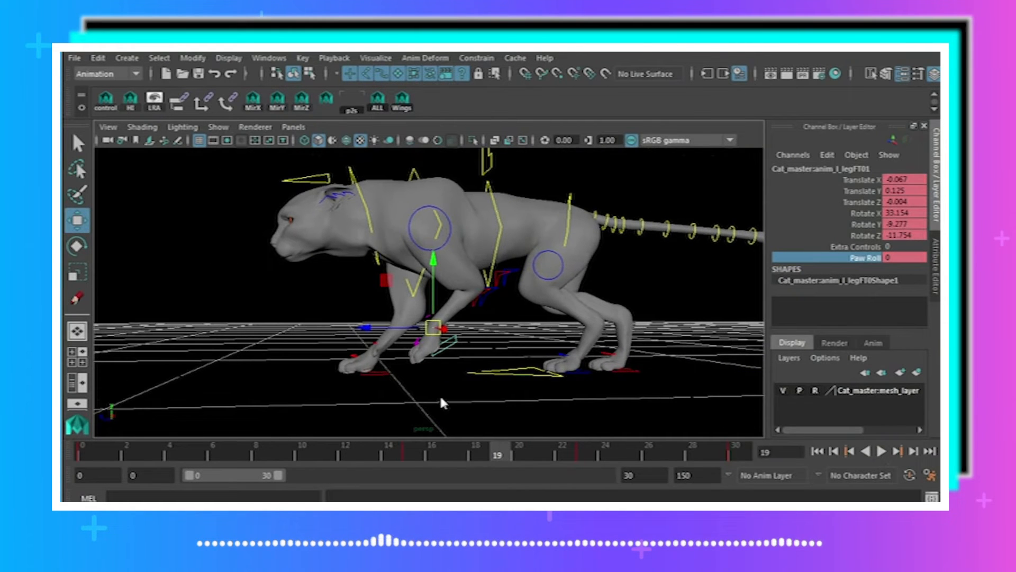
{"action": "left_click", "coordinate": [386, 376]}
{"action": "key", "text": "alt+v"}
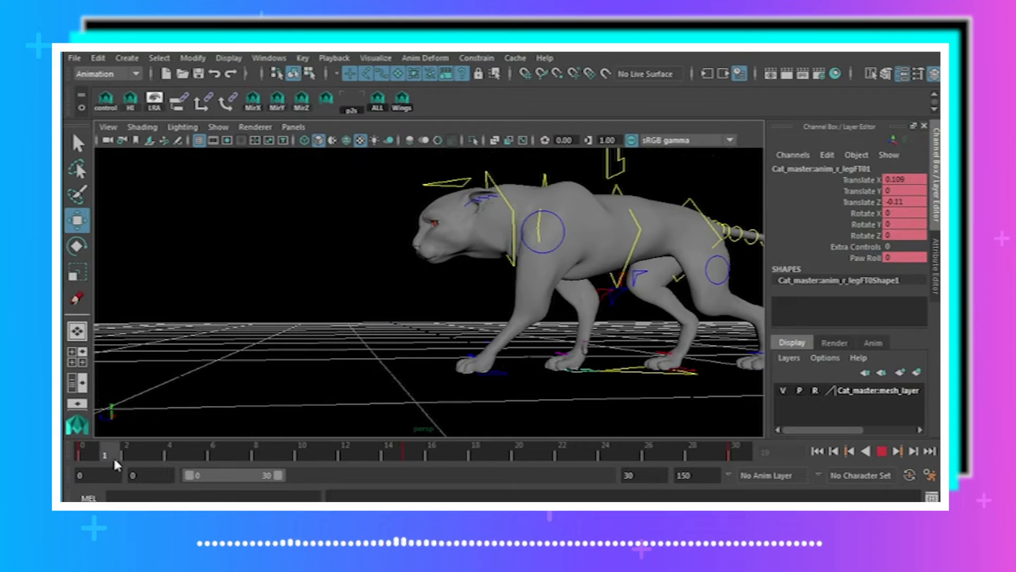
{"action": "left_click_drag", "start_coordinate": [232, 455], "coordinate": [264, 458]}
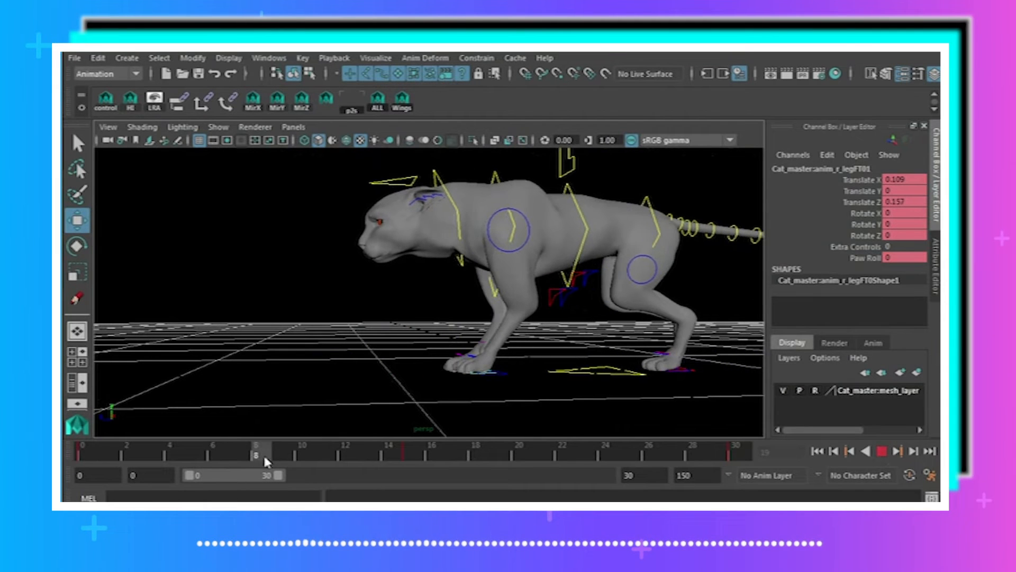
{"action": "left_click_drag", "start_coordinate": [319, 405], "coordinate": [398, 400], "text": "alt"}
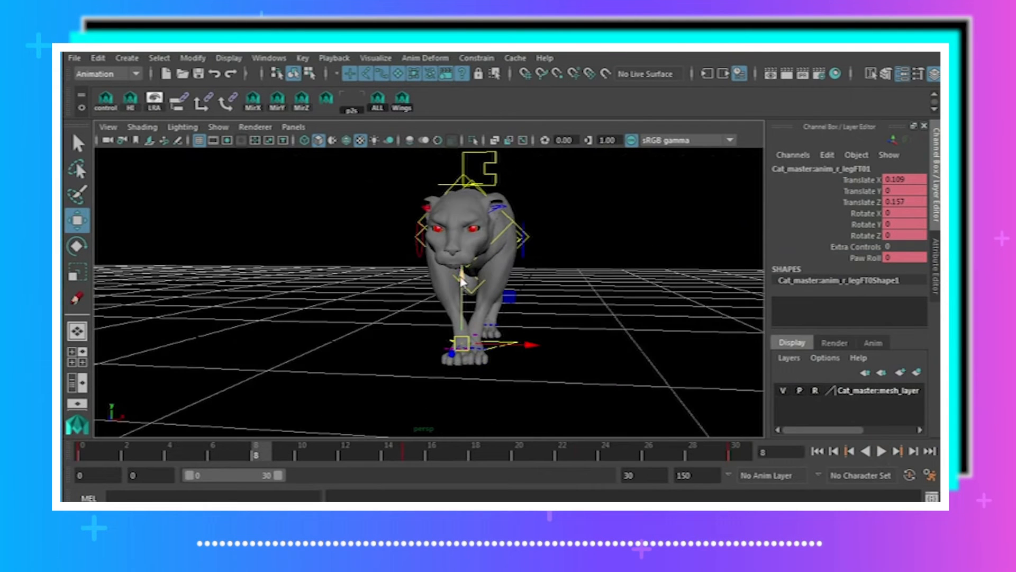
{"action": "left_click_drag", "start_coordinate": [461, 281], "coordinate": [569, 244]}
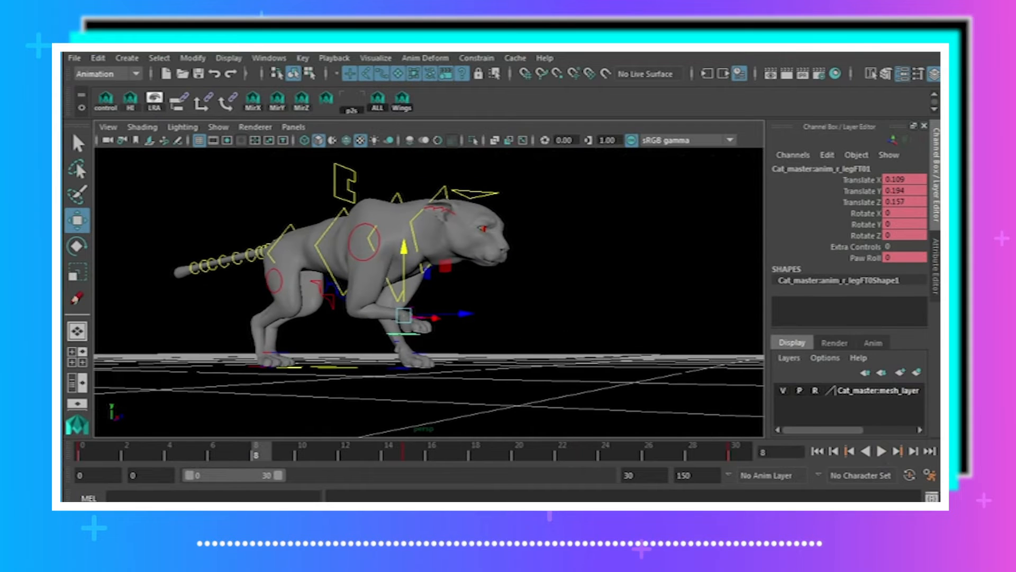
- Rotate the raised right front foot to 44.564, 4.518, 11.904, shift it outward to Translate X 0.027, and key it at frame 8
{"action": "left_click", "coordinate": [76, 246]}
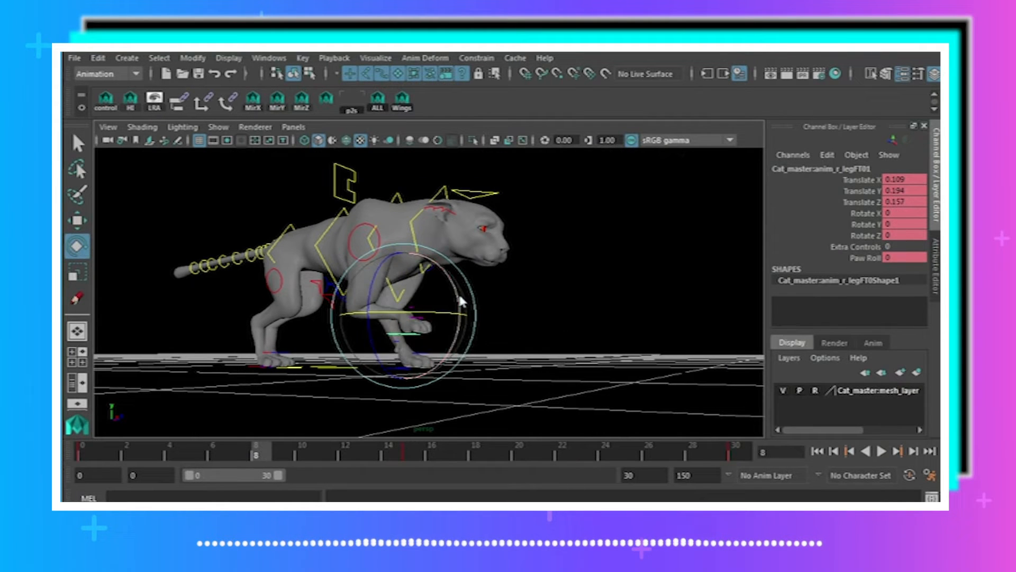
{"action": "left_click_drag", "start_coordinate": [458, 292], "coordinate": [415, 324]}
{"action": "left_click_drag", "start_coordinate": [403, 323], "coordinate": [452, 310]}
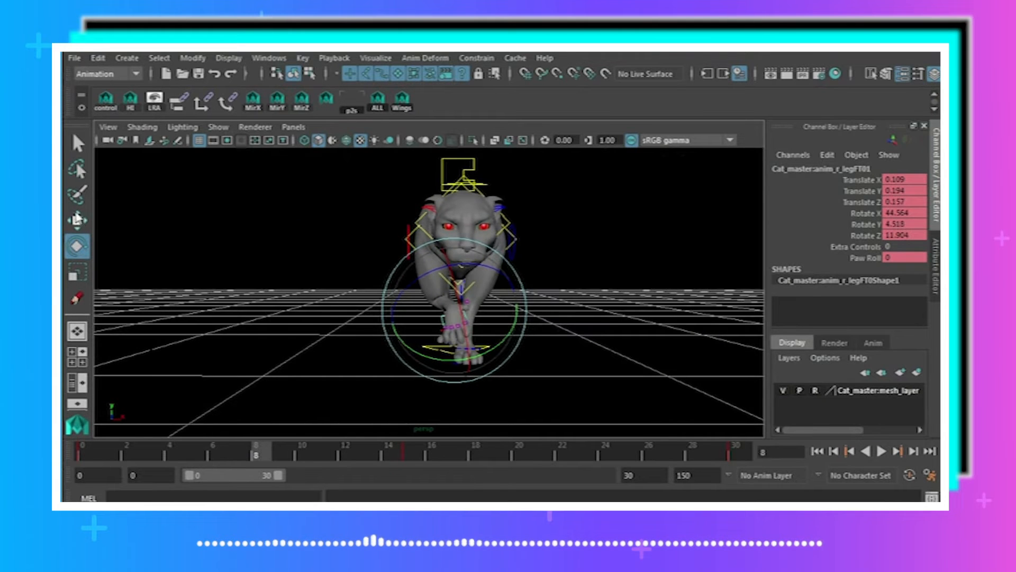
{"action": "key", "text": "w"}
{"action": "left_click_drag", "start_coordinate": [519, 311], "coordinate": [509, 316]}
{"action": "key", "text": "s"}
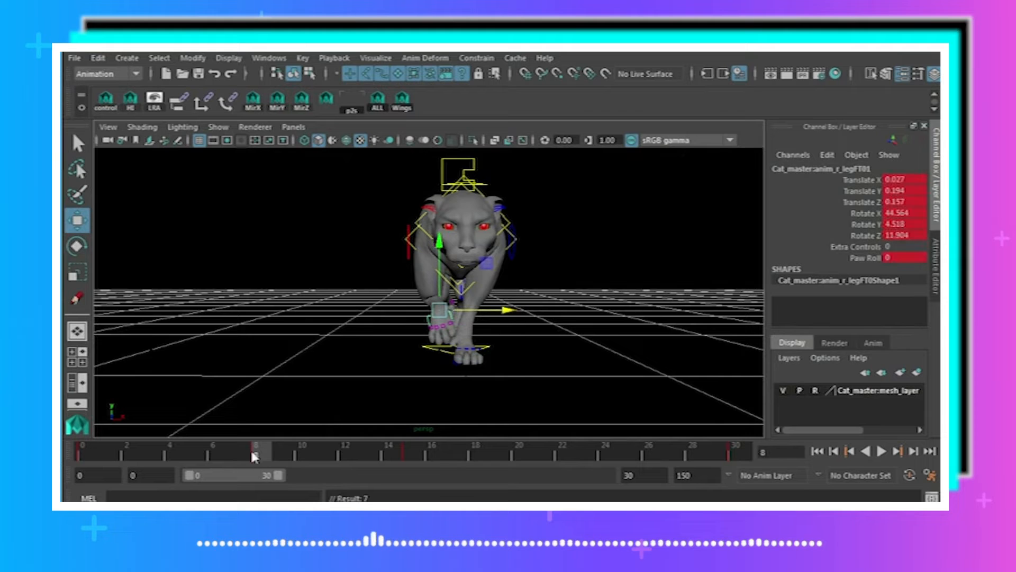
- Play the walk from the front and side to check the right front foot's lift, and return to the first frame
{"action": "key", "text": "alt+v"}
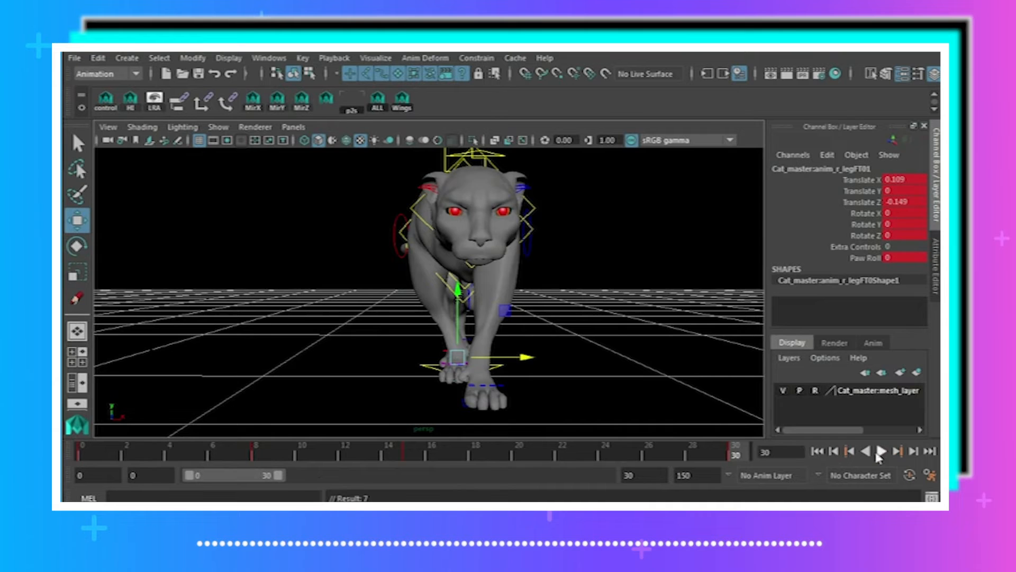
{"action": "left_click", "coordinate": [881, 451]}
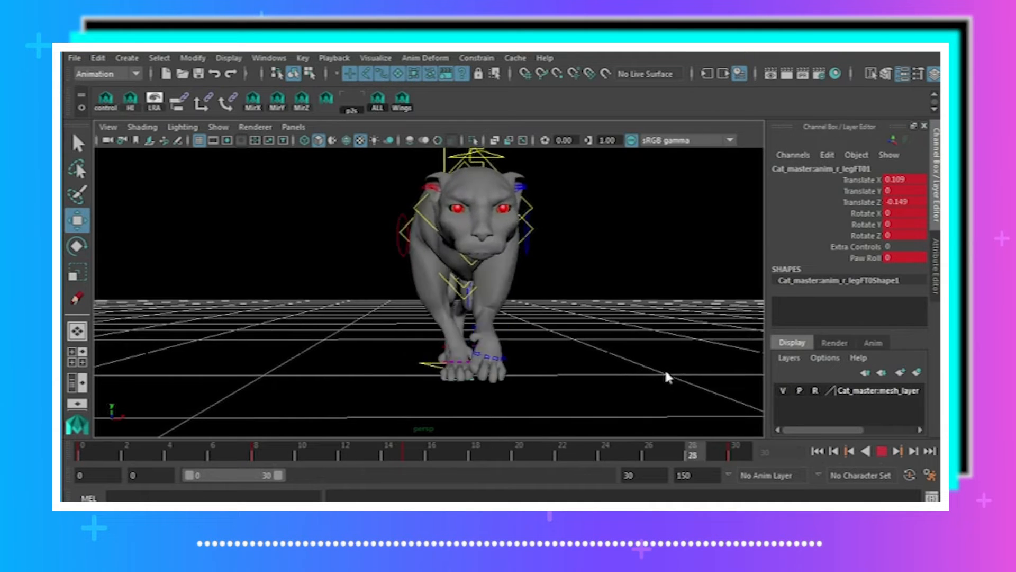
{"action": "left_click_drag", "start_coordinate": [664, 367], "coordinate": [488, 373], "text": "alt"}
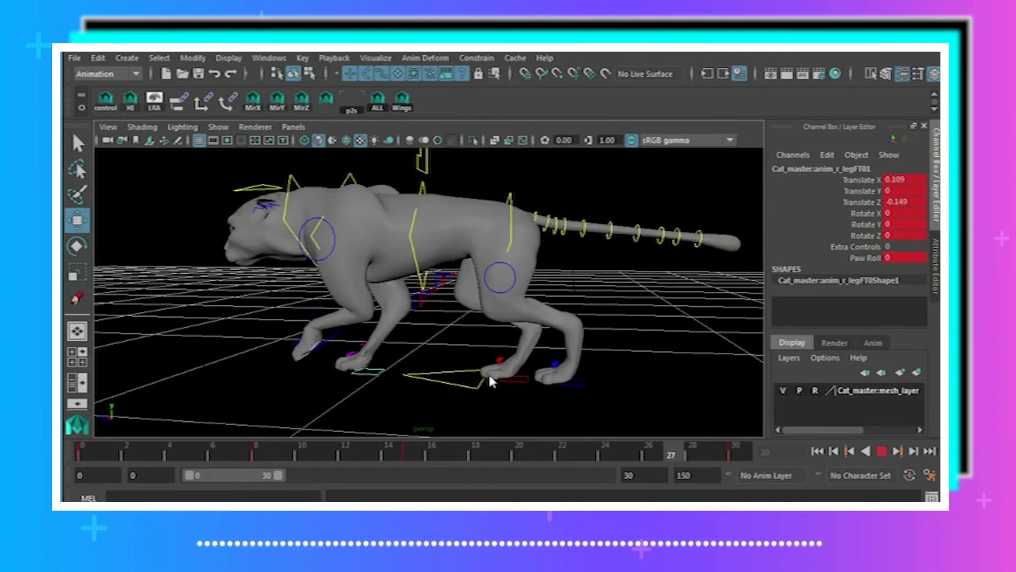
{"action": "left_click", "coordinate": [880, 451]}
{"action": "left_click", "coordinate": [817, 451]}
- Select the right rear foot control and, at frame 23, raise it to Translate Y 0.169
{"action": "left_click_drag", "start_coordinate": [670, 396], "coordinate": [631, 366], "text": "alt"}
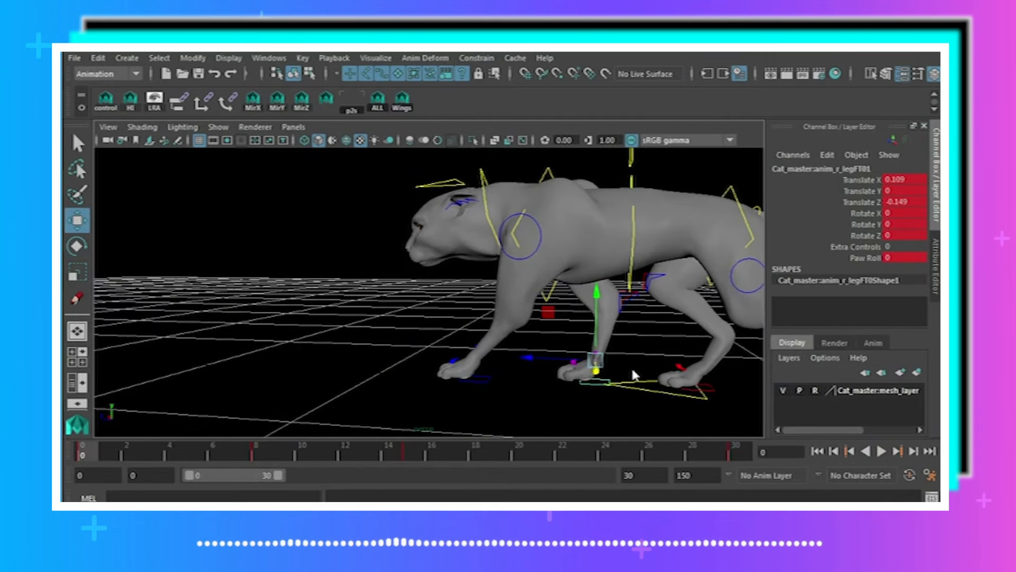
{"action": "middle_click_drag", "start_coordinate": [631, 367], "coordinate": [514, 346], "text": "alt"}
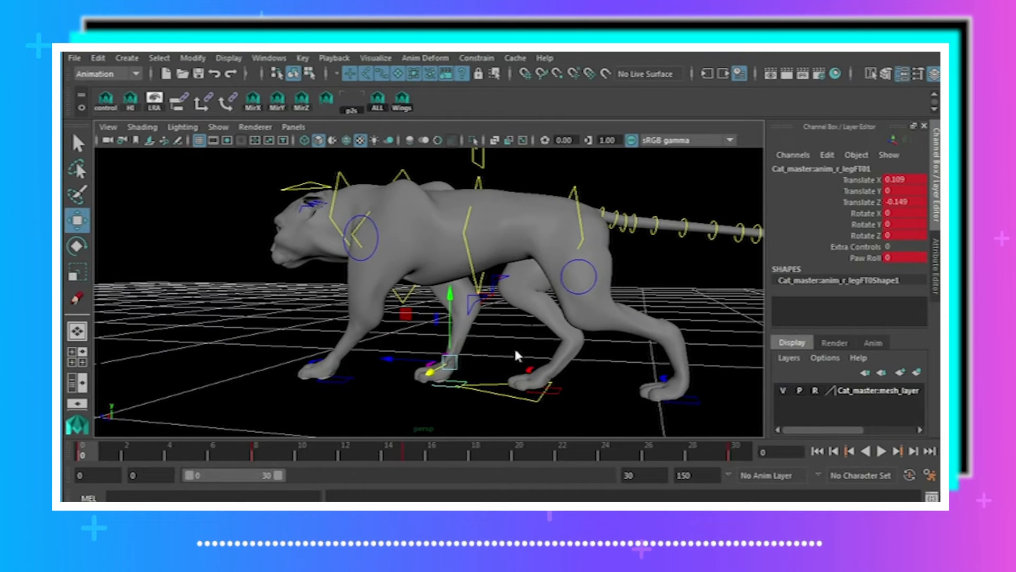
{"action": "left_click", "coordinate": [558, 389]}
{"action": "left_click_drag", "start_coordinate": [123, 449], "coordinate": [587, 454]}
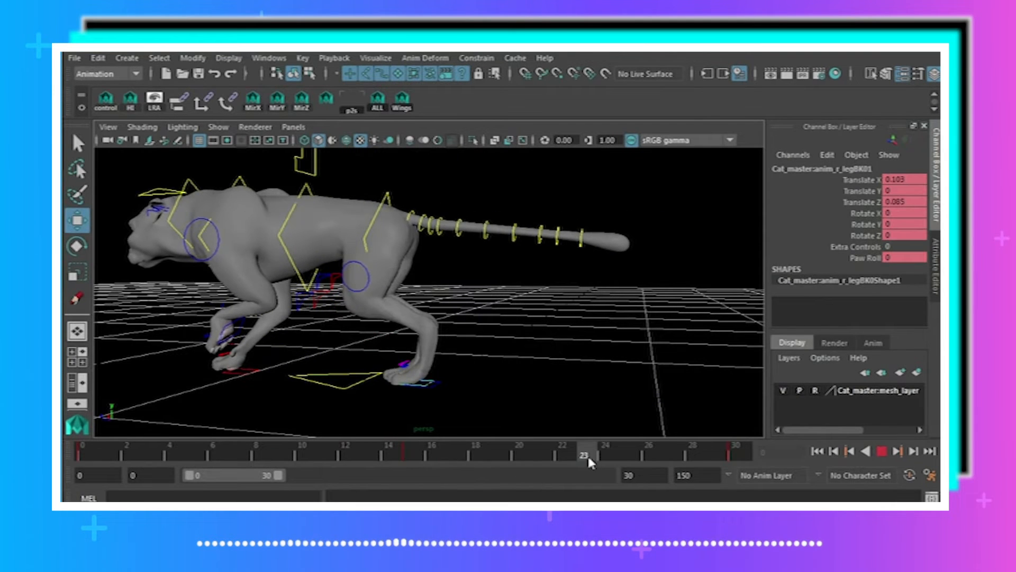
{"action": "left_click_drag", "start_coordinate": [402, 423], "coordinate": [411, 356], "text": "alt"}
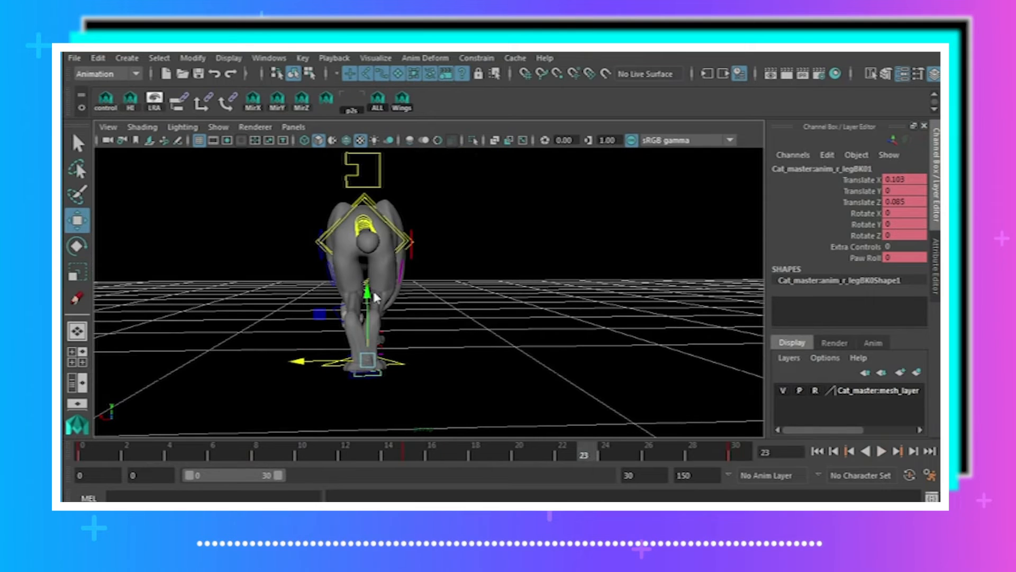
{"action": "left_click_drag", "start_coordinate": [374, 298], "coordinate": [222, 285]}
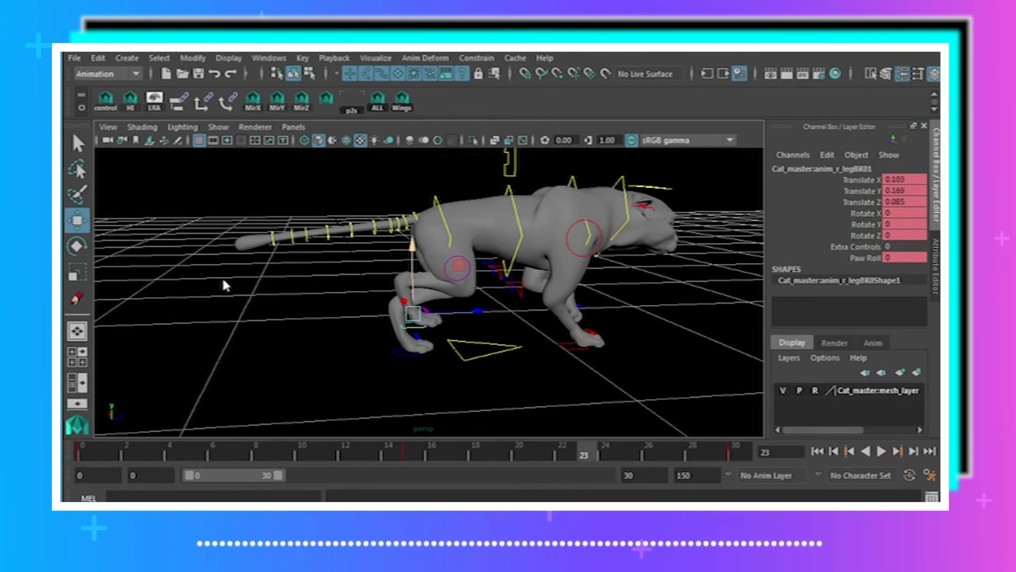
- Rotate the raised right rear foot to 47.261, -11.568, 10.498, shift it outward to Translate X 0.012, and key it at frame 23
{"action": "key", "text": "e"}
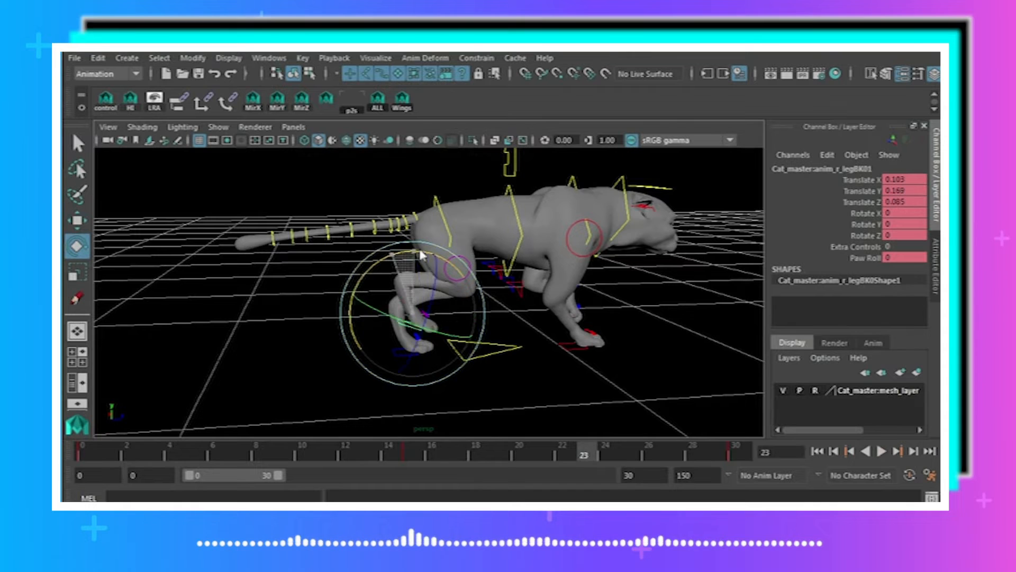
{"action": "left_click_drag", "start_coordinate": [422, 255], "coordinate": [416, 297]}
{"action": "left_click_drag", "start_coordinate": [416, 297], "coordinate": [392, 373], "text": "alt"}
{"action": "key", "text": "w"}
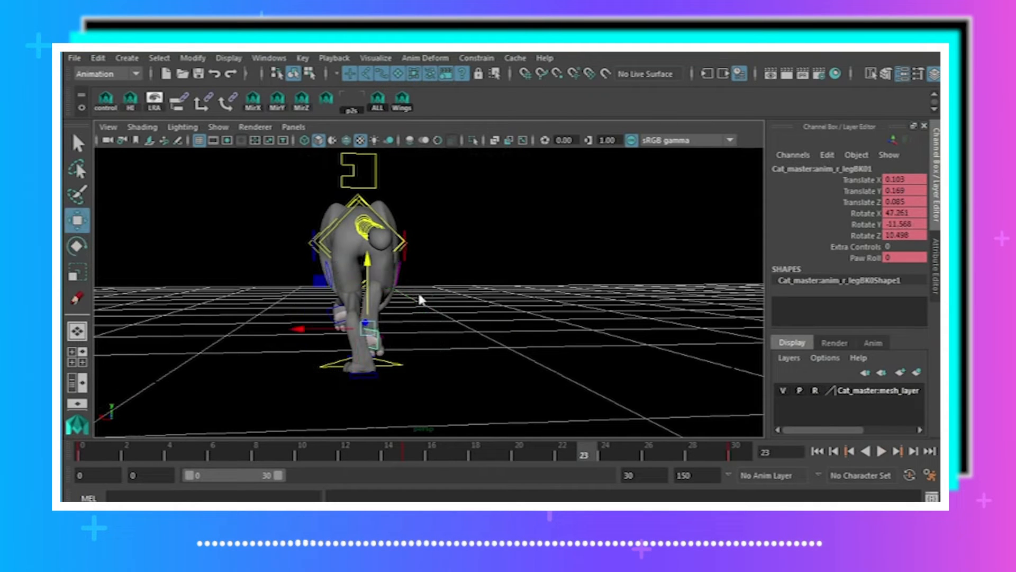
{"action": "left_click_drag", "start_coordinate": [306, 336], "coordinate": [323, 337]}
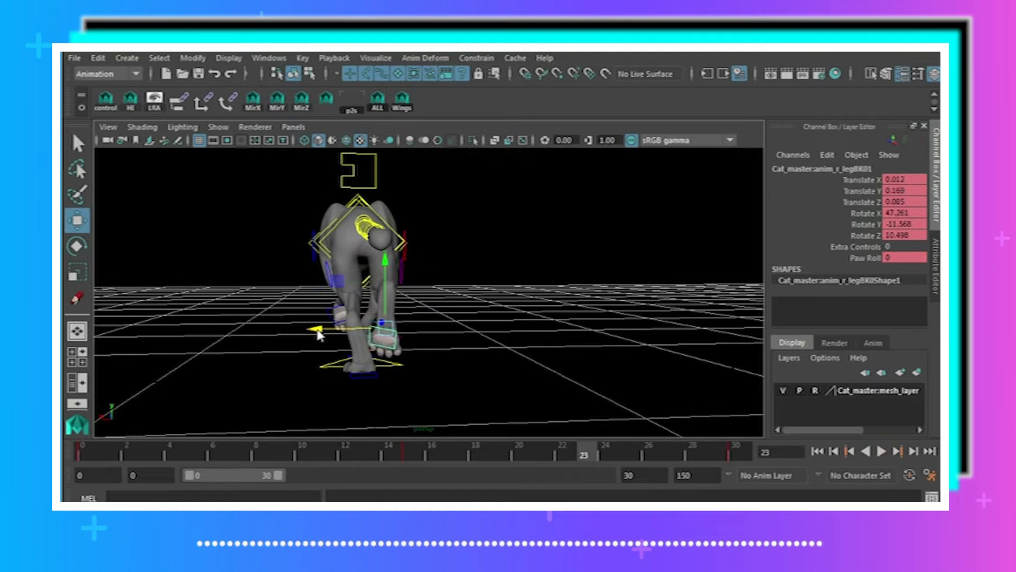
{"action": "key", "text": "s"}
- Scrub through the walk from behind to check the right rear foot's lift
{"action": "key", "text": "alt+v"}
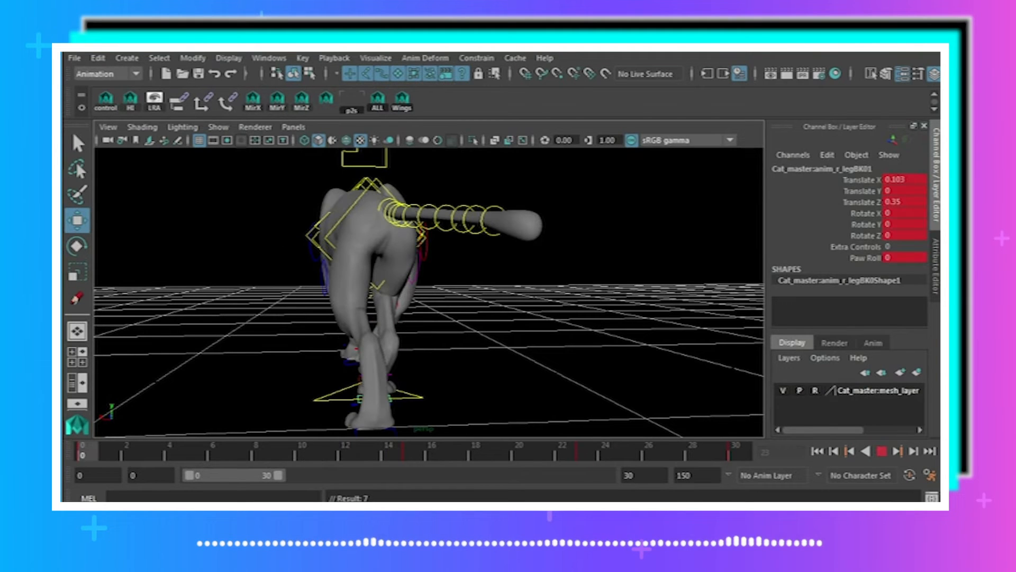
{"action": "key", "text": "alt+v"}
{"action": "key", "text": "alt+v"}
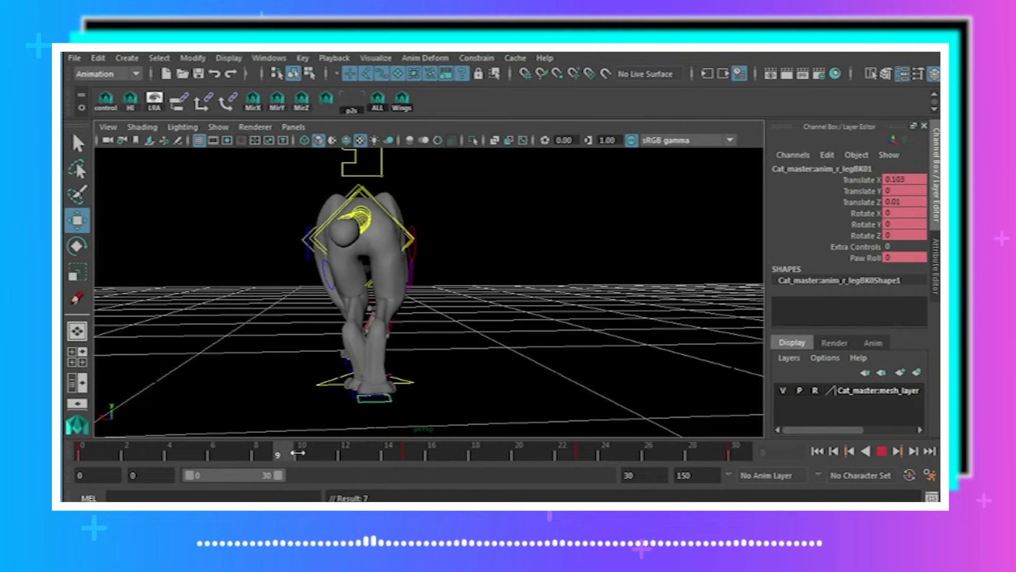
- Try moving the left elbow control along X at frame 15 and undo the move
{"action": "left_click", "coordinate": [411, 454]}
{"action": "left_click_drag", "start_coordinate": [281, 253], "coordinate": [297, 311], "text": "alt"}
{"action": "left_click", "coordinate": [349, 301]}
{"action": "key", "text": "ctrl+z"}
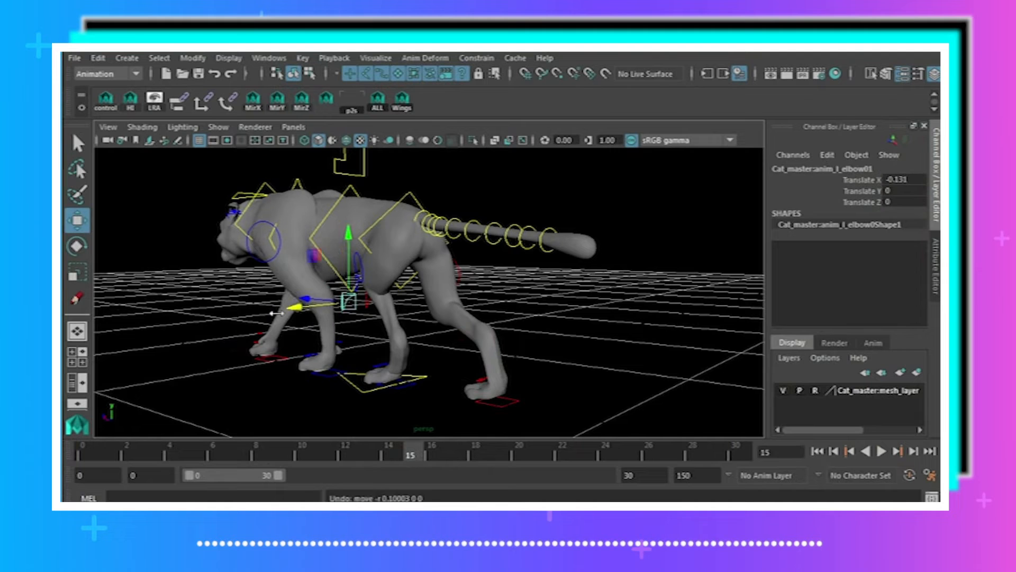
- Select the left rear foot control and go to frame 8, where that foot passes the planted rear foot
{"action": "left_click_drag", "start_coordinate": [424, 319], "coordinate": [502, 324], "text": "alt"}
{"action": "left_click", "coordinate": [479, 377]}
{"action": "left_click", "coordinate": [442, 386]}
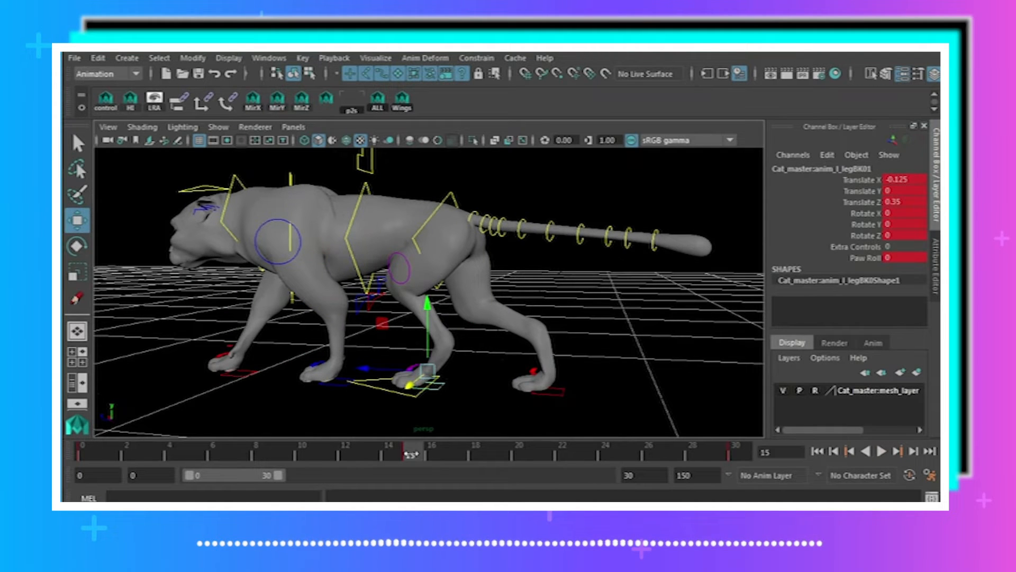
{"action": "key", "text": "alt+v"}
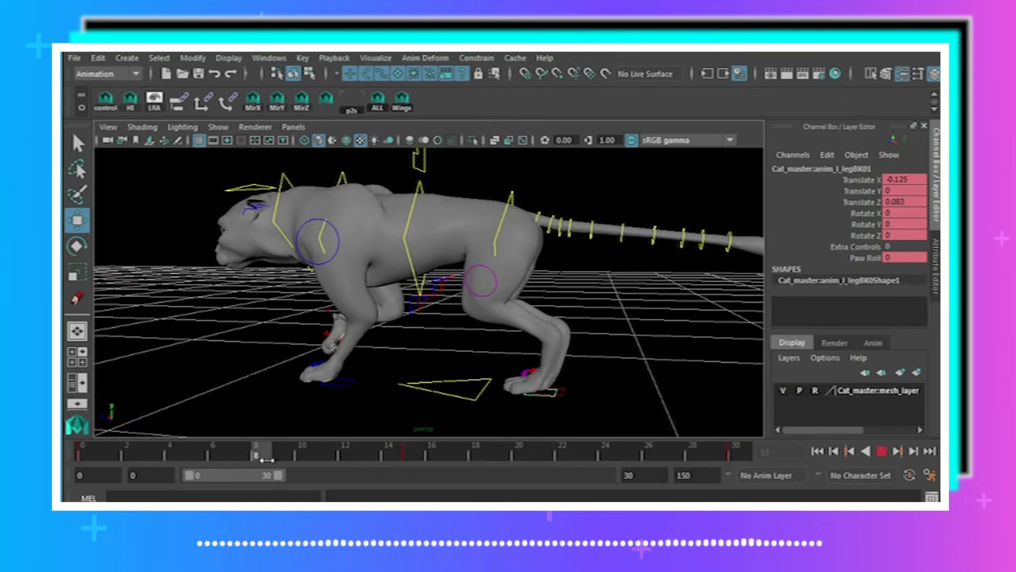
- At frame 8, raise the left back leg control to Translate Y 0.2 and rotate it to about 46.6, 13.8, -16.8
{"action": "left_click", "coordinate": [267, 460]}
{"action": "left_click_drag", "start_coordinate": [383, 365], "coordinate": [395, 332], "text": "alt"}
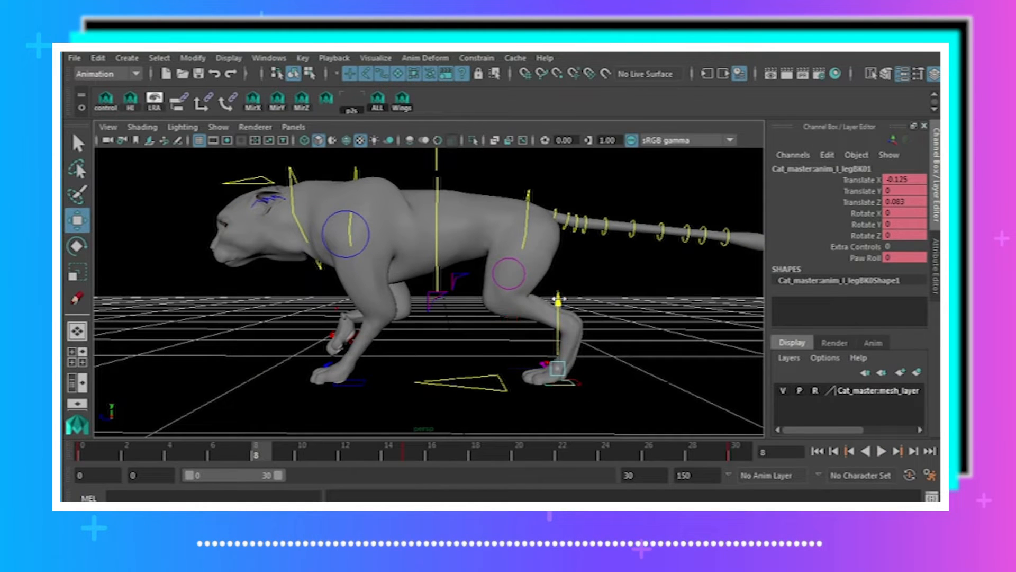
{"action": "left_click_drag", "start_coordinate": [559, 299], "coordinate": [559, 258]}
{"action": "key", "text": "e"}
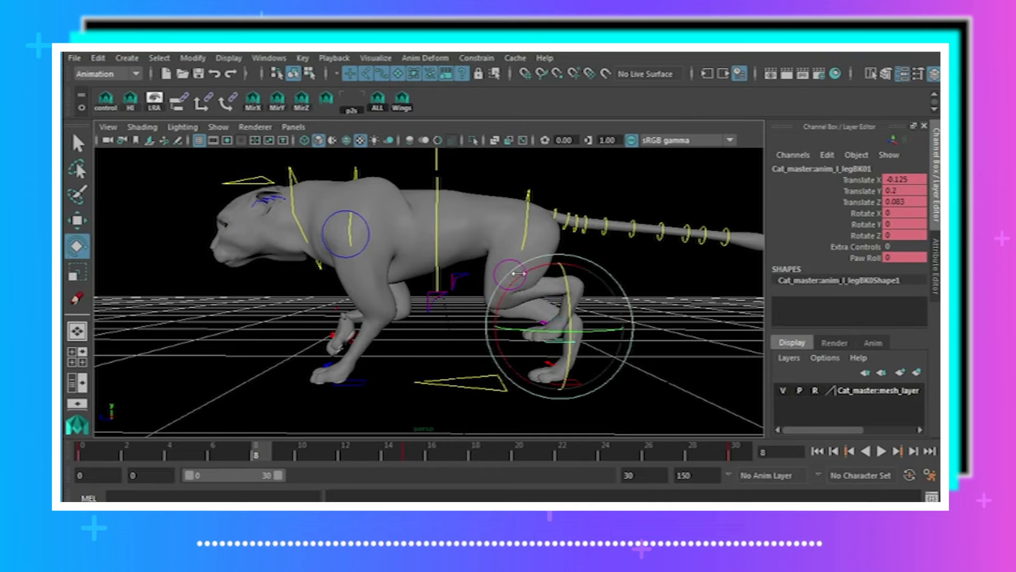
{"action": "left_click", "coordinate": [538, 268]}
{"action": "key", "text": "ctrl+z"}
{"action": "left_click_drag", "start_coordinate": [541, 268], "coordinate": [597, 326]}
- Shift the left back leg control sideways to Translate X -0.028 and key it at frame 8
{"action": "left_click", "coordinate": [73, 223]}
{"action": "left_click_drag", "start_coordinate": [371, 259], "coordinate": [473, 259], "text": "alt"}
{"action": "left_click_drag", "start_coordinate": [572, 318], "coordinate": [310, 331]}
{"action": "mouse_move", "coordinate": [341, 331]}
{"action": "left_mouse_down", "text": "alt"}
{"action": "mouse_move", "coordinate": [311, 330]}
{"action": "mouse_move", "coordinate": [324, 334]}
{"action": "left_mouse_up", "text": "alt"}
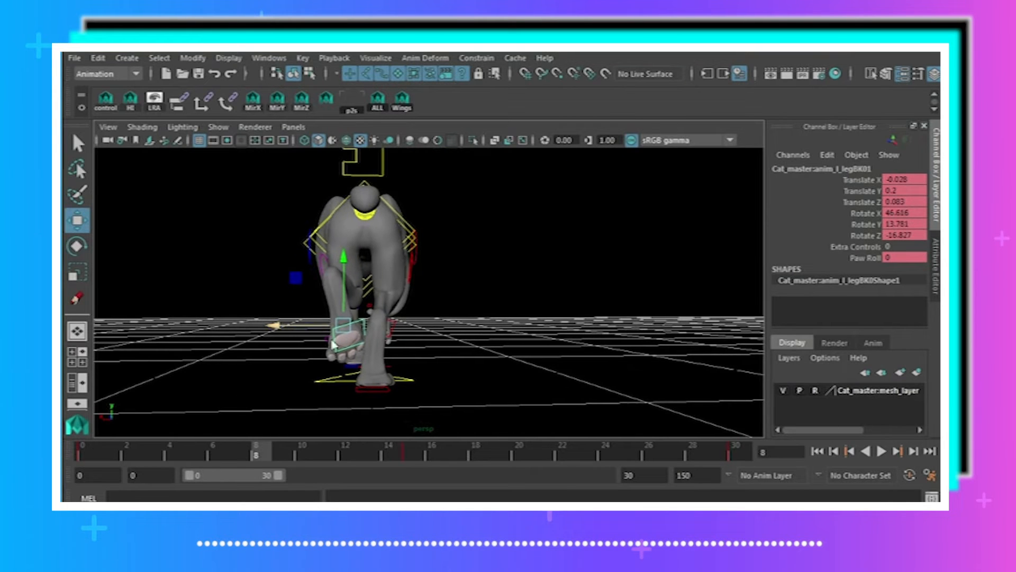
{"action": "key", "text": "s"}
- Play the walk from frame 0 and scrub through it to check the left back leg's motion from behind
{"action": "left_click_drag", "start_coordinate": [232, 456], "coordinate": [78, 449]}
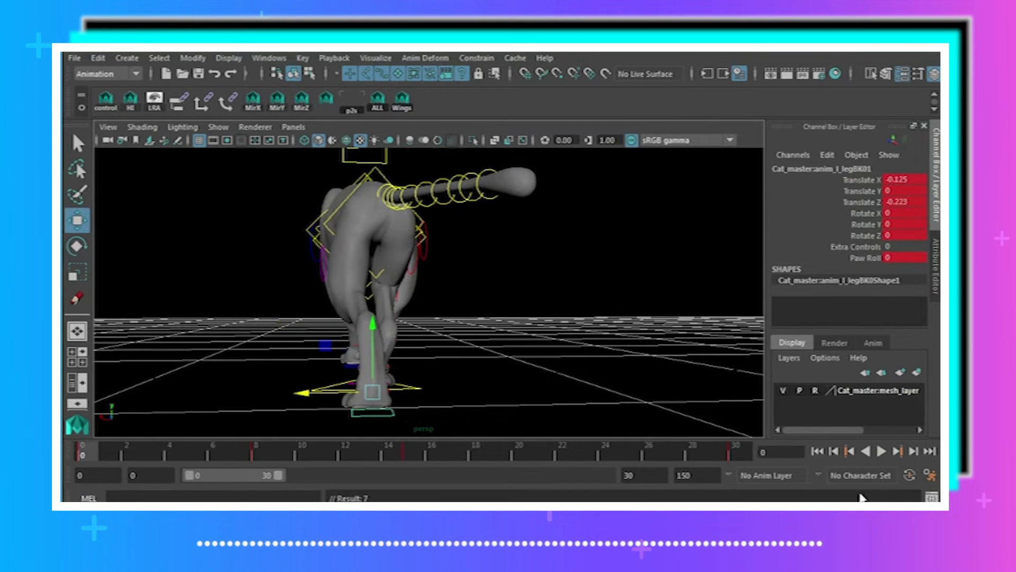
{"action": "left_click", "coordinate": [880, 451]}
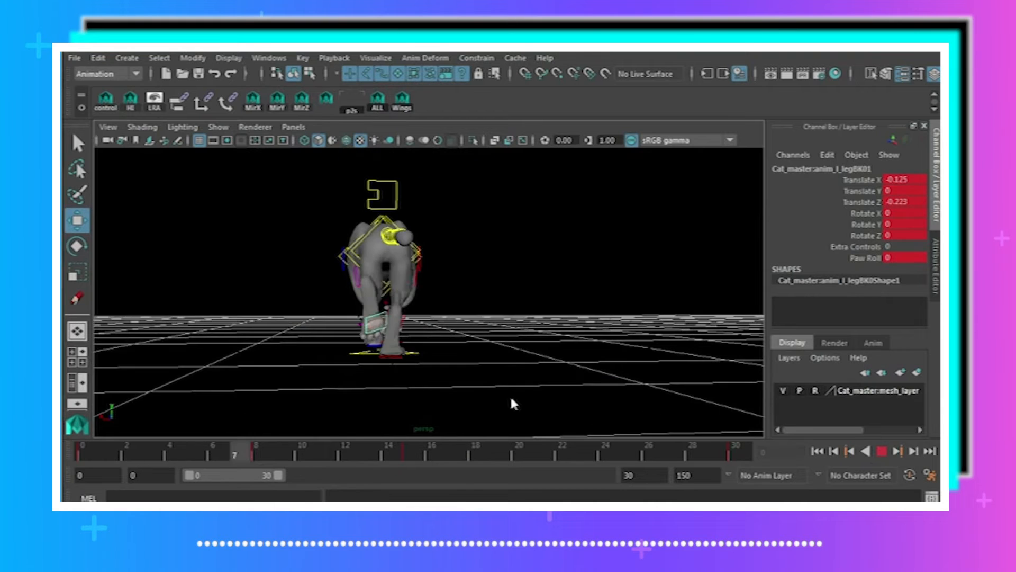
{"action": "left_click_drag", "start_coordinate": [517, 395], "coordinate": [510, 401], "text": "alt"}
{"action": "left_click", "coordinate": [881, 451]}
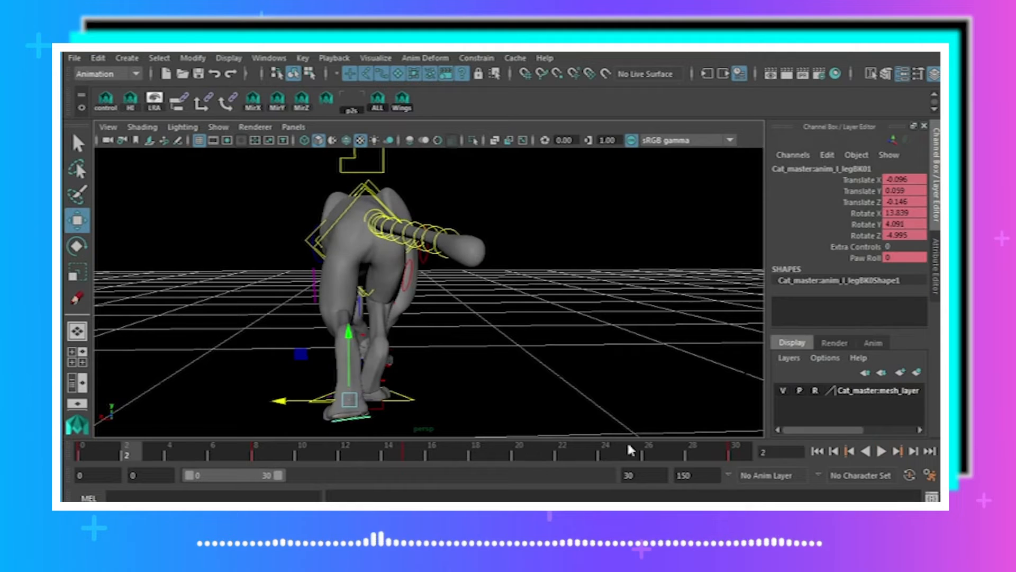
{"action": "left_click_drag", "start_coordinate": [99, 456], "coordinate": [367, 453]}
- Key the left back knee control at frames 0 and 30
{"action": "left_click_drag", "start_coordinate": [371, 217], "coordinate": [84, 455], "text": "alt"}
{"action": "left_click", "coordinate": [406, 297]}
{"action": "mouse_move", "coordinate": [444, 367]}
{"action": "left_mouse_down", "text": "alt"}
{"action": "mouse_move", "coordinate": [365, 364]}
{"action": "mouse_move", "coordinate": [618, 366]}
{"action": "mouse_move", "coordinate": [450, 357]}
{"action": "left_mouse_up", "text": "alt"}
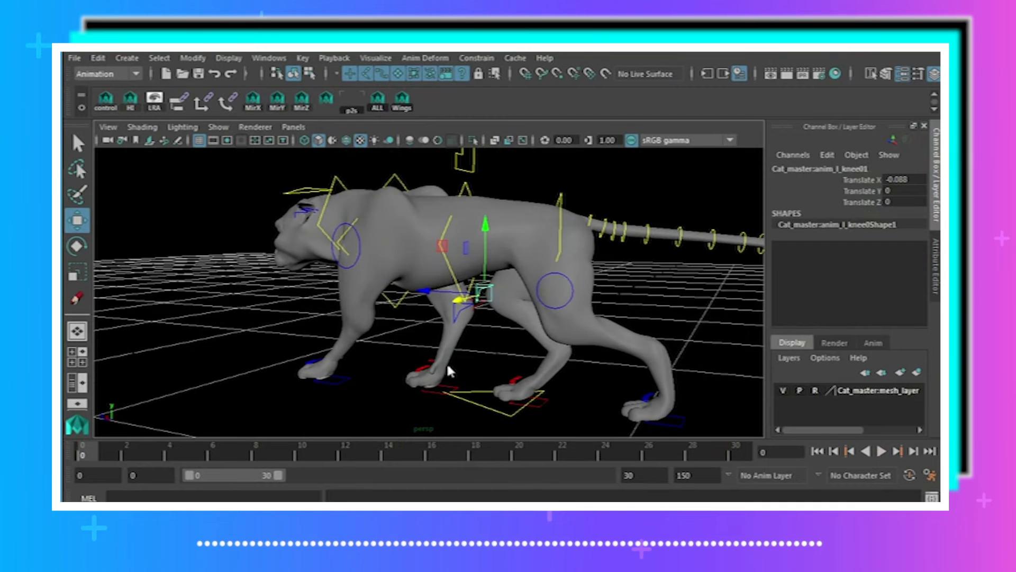
{"action": "key", "text": "s"}
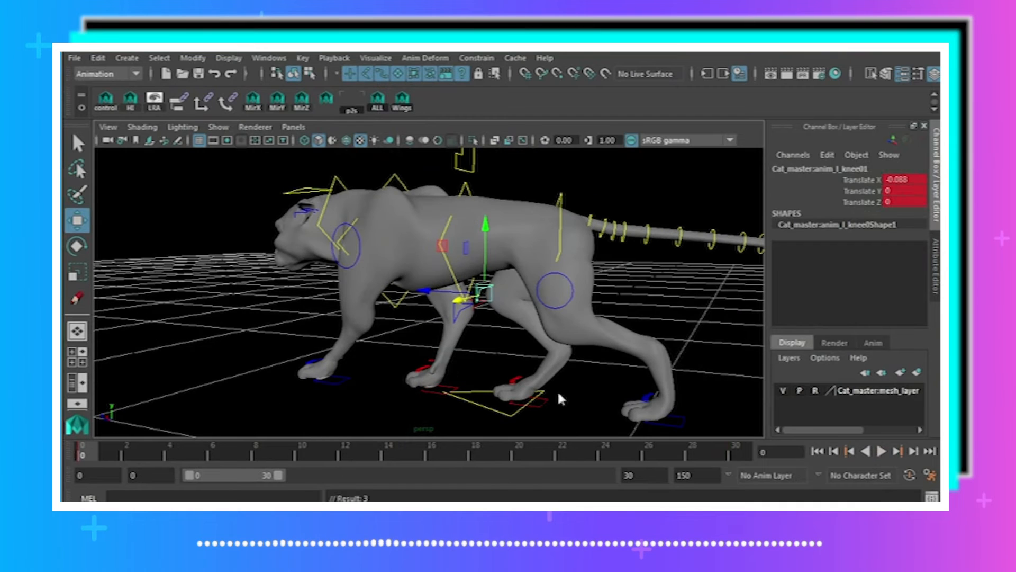
{"action": "left_click", "coordinate": [741, 452]}
{"action": "left_click_drag", "start_coordinate": [590, 412], "coordinate": [484, 302], "text": "alt"}
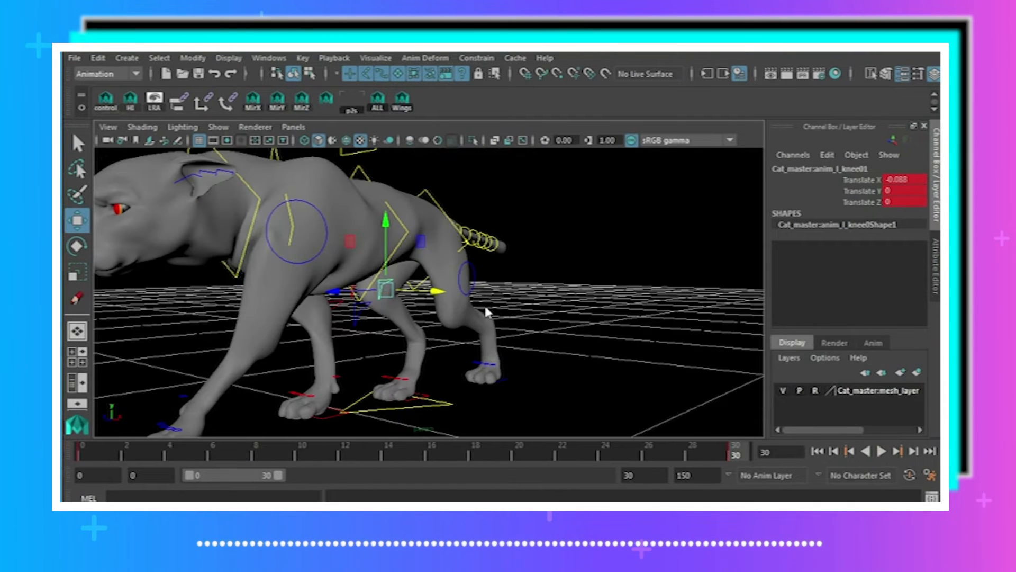
- At frame 15, move the left back knee control outward to Translate X 0.05 and key it
{"action": "left_click", "coordinate": [417, 453]}
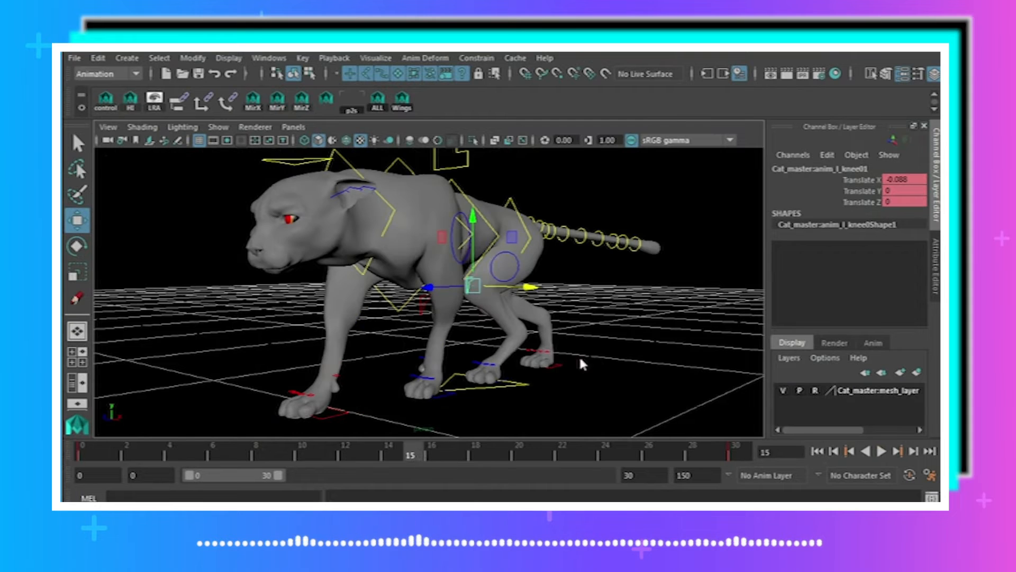
{"action": "left_click_drag", "start_coordinate": [579, 354], "coordinate": [261, 290], "text": "alt"}
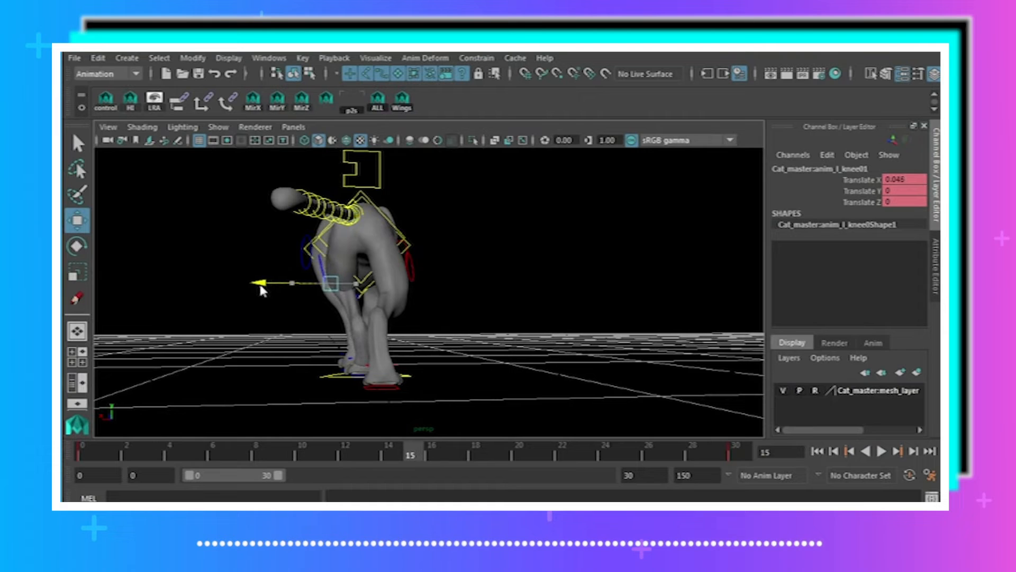
{"action": "key", "text": "s"}
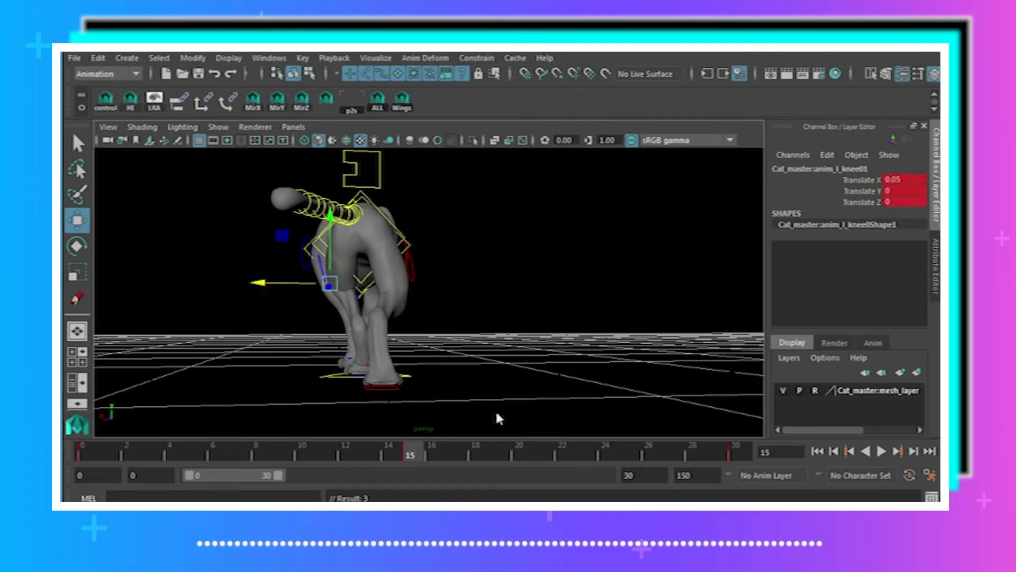
- Hide the rig's control curves and play the walk cycle from the start, checking it from the front and side
{"action": "left_click", "coordinate": [817, 451]}
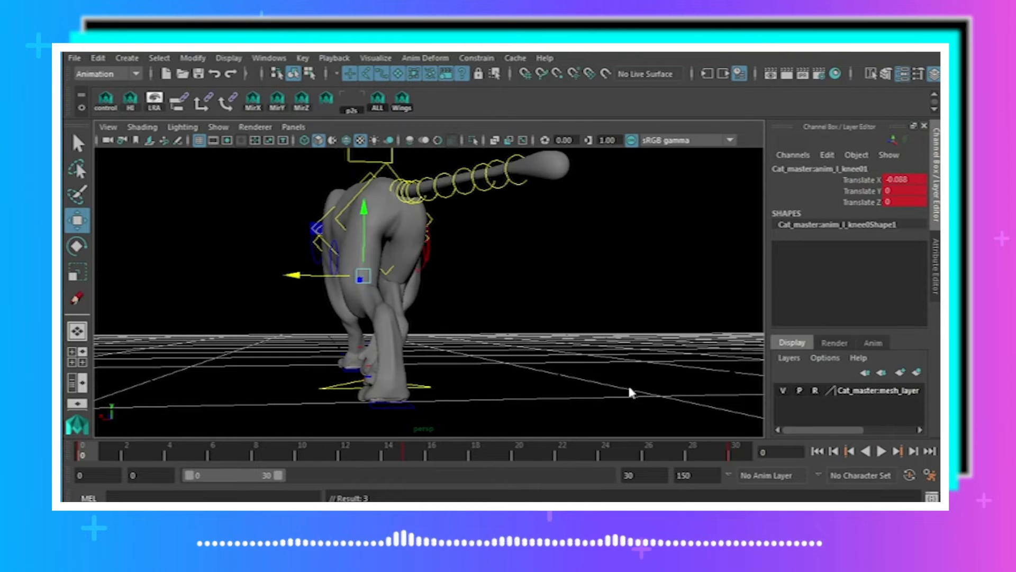
{"action": "left_click", "coordinate": [218, 127]}
{"action": "left_click", "coordinate": [304, 184]}
{"action": "left_click_drag", "start_coordinate": [304, 193], "coordinate": [713, 353], "text": "alt"}
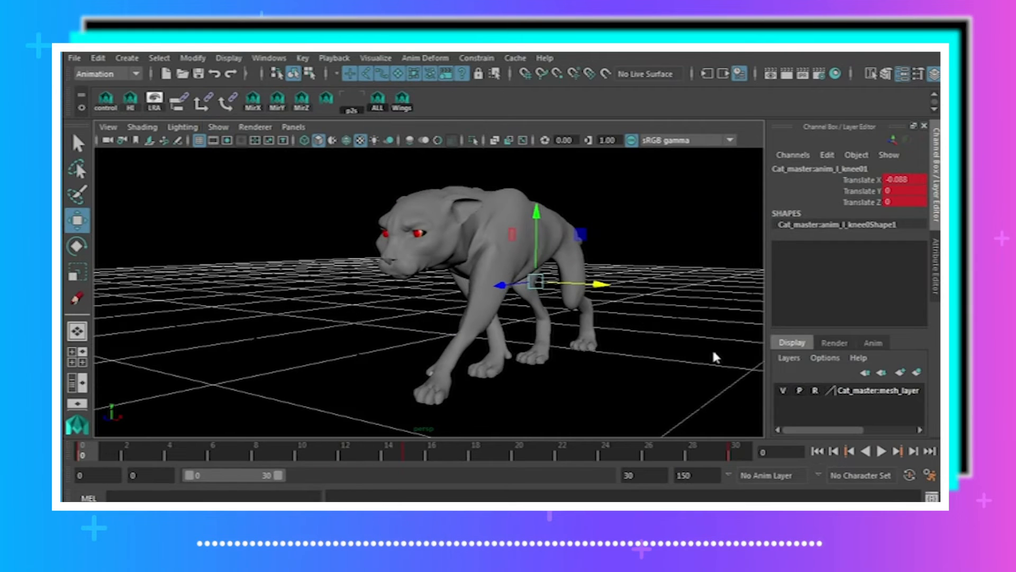
{"action": "left_click", "coordinate": [880, 451]}
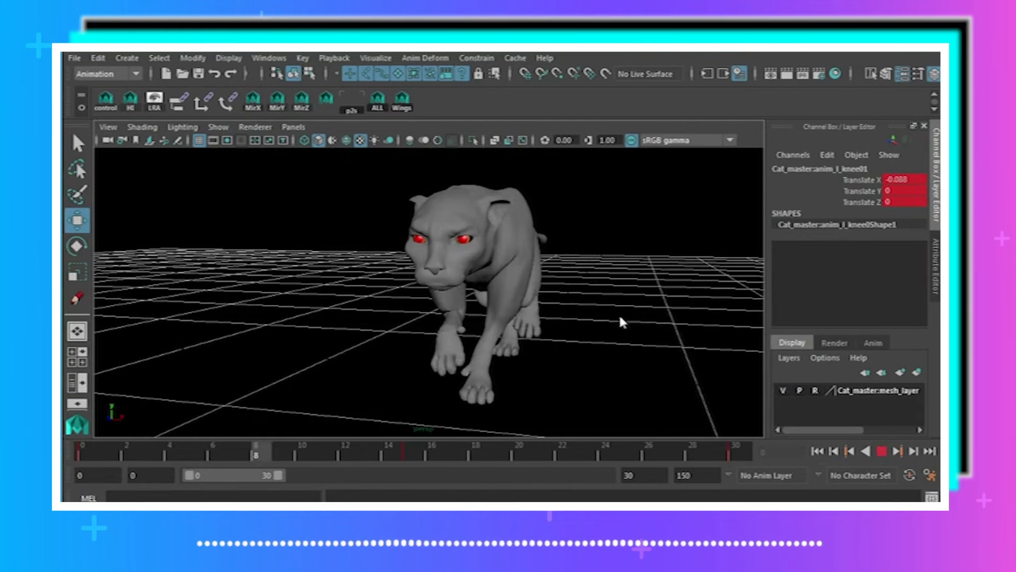
{"action": "left_click_drag", "start_coordinate": [619, 310], "coordinate": [497, 307], "text": "alt"}
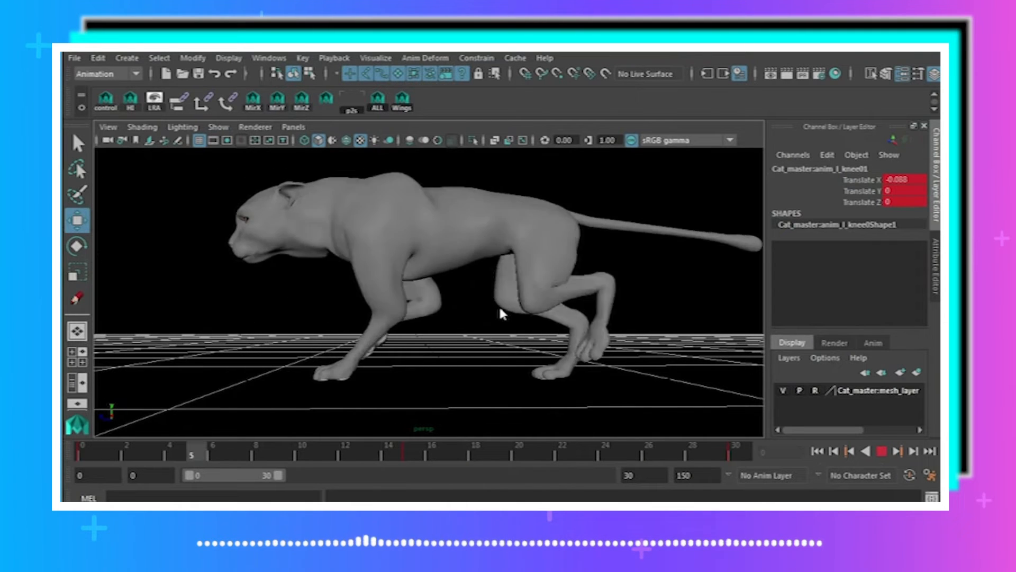
{"action": "left_click", "coordinate": [882, 451]}
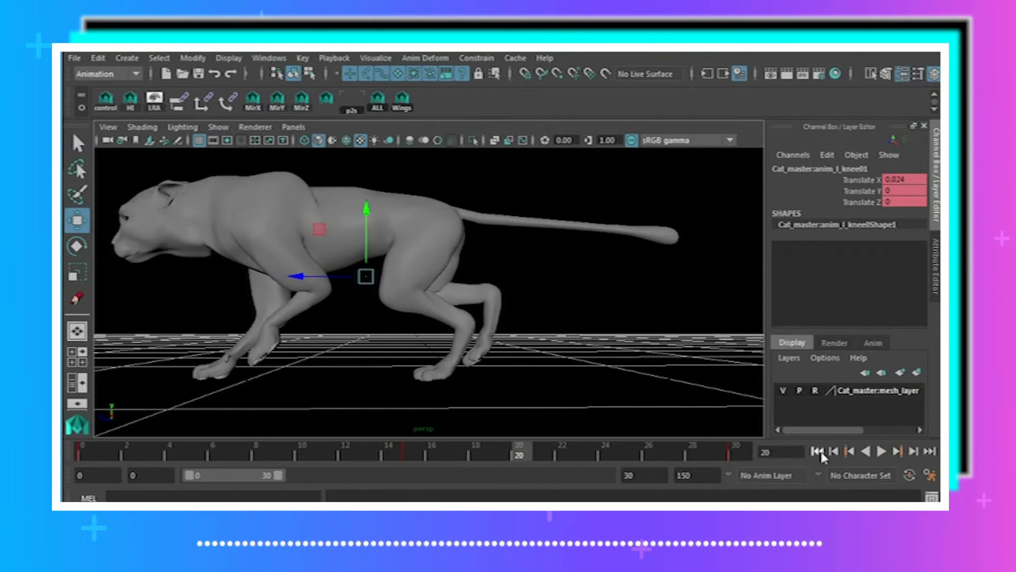
{"action": "left_click", "coordinate": [818, 452]}
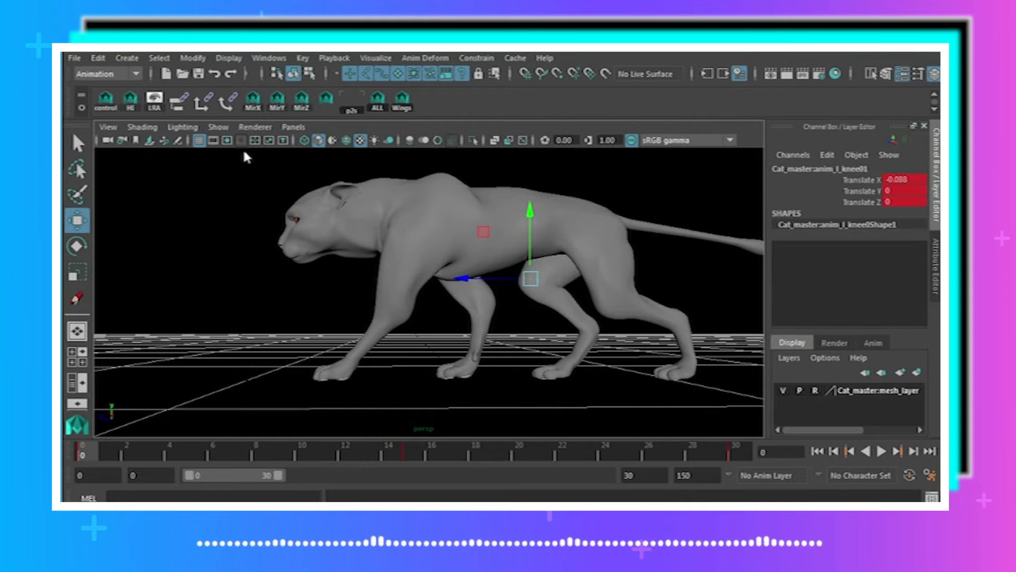
- Show the rig's control curves again and select the COG control above the cat's back
{"action": "left_click", "coordinate": [223, 129]}
{"action": "left_click", "coordinate": [263, 182]}
{"action": "right_click_drag", "start_coordinate": [505, 265], "coordinate": [419, 281], "text": "alt"}
{"action": "middle_click_drag", "start_coordinate": [420, 281], "coordinate": [407, 323], "text": "alt"}
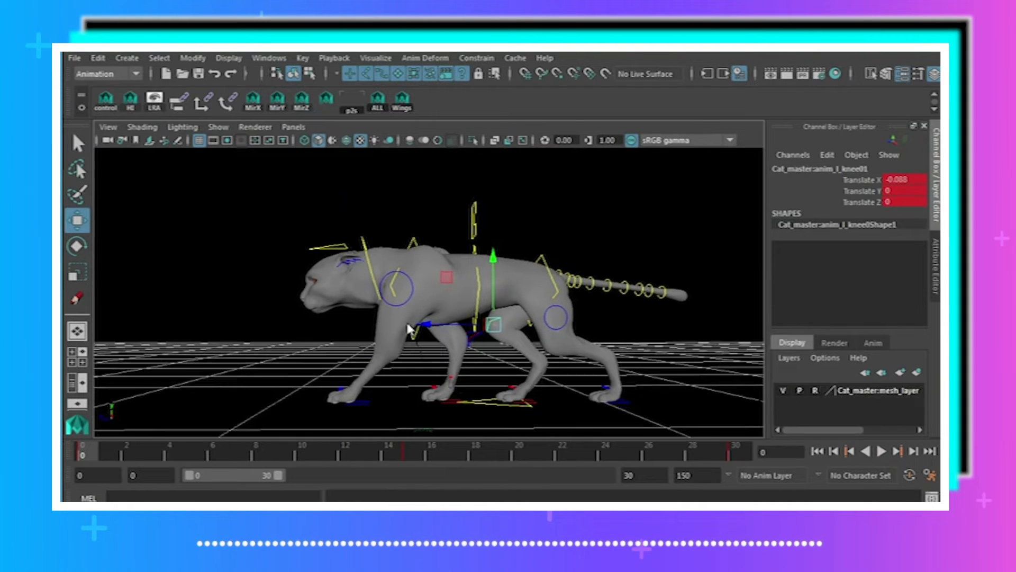
{"action": "left_click", "coordinate": [471, 204]}
{"action": "left_click_drag", "start_coordinate": [471, 205], "coordinate": [490, 210], "text": "alt"}
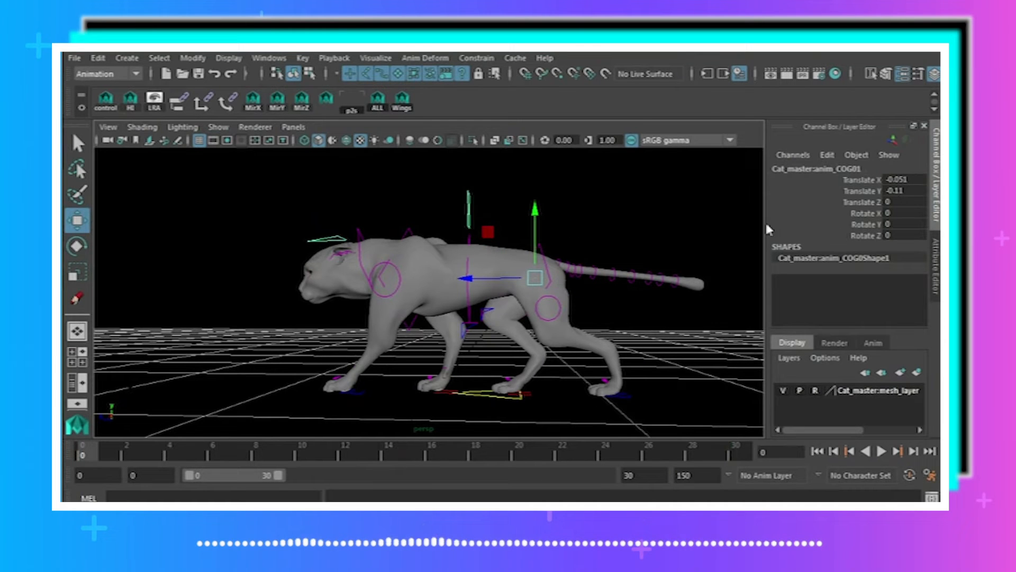
- Try lowering the COG control at frame 0, then undo the move
{"action": "left_click_drag", "start_coordinate": [530, 248], "coordinate": [552, 259], "text": "alt"}
{"action": "left_click_drag", "start_coordinate": [546, 208], "coordinate": [544, 234]}
{"action": "key", "text": "ctrl+z"}
{"action": "key", "text": "ctrl+z"}
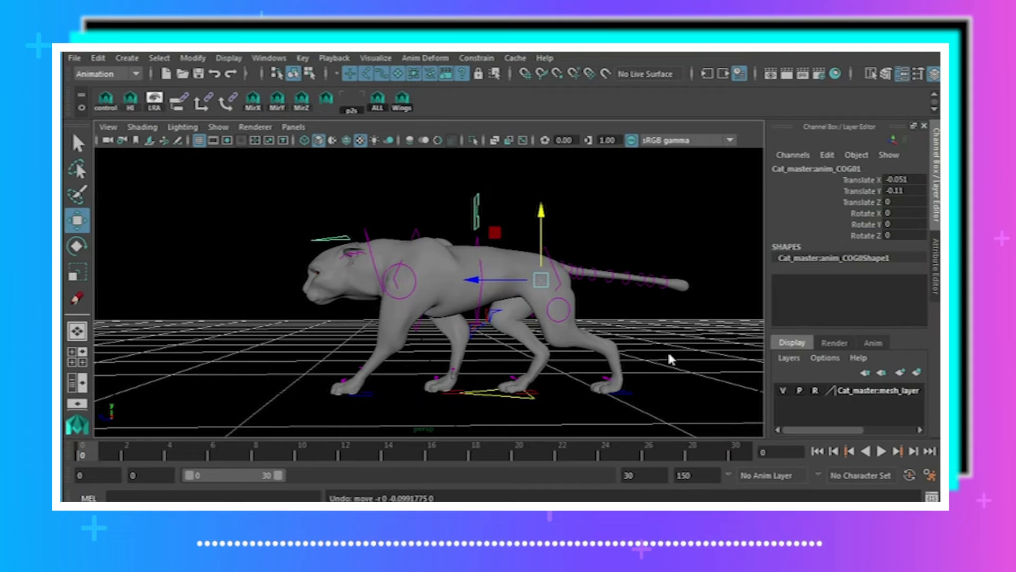
- Key only the COG control's Translate Y channel at frames 0, 30 and 15
{"action": "left_click", "coordinate": [864, 191]}
{"action": "right_click", "coordinate": [866, 192]}
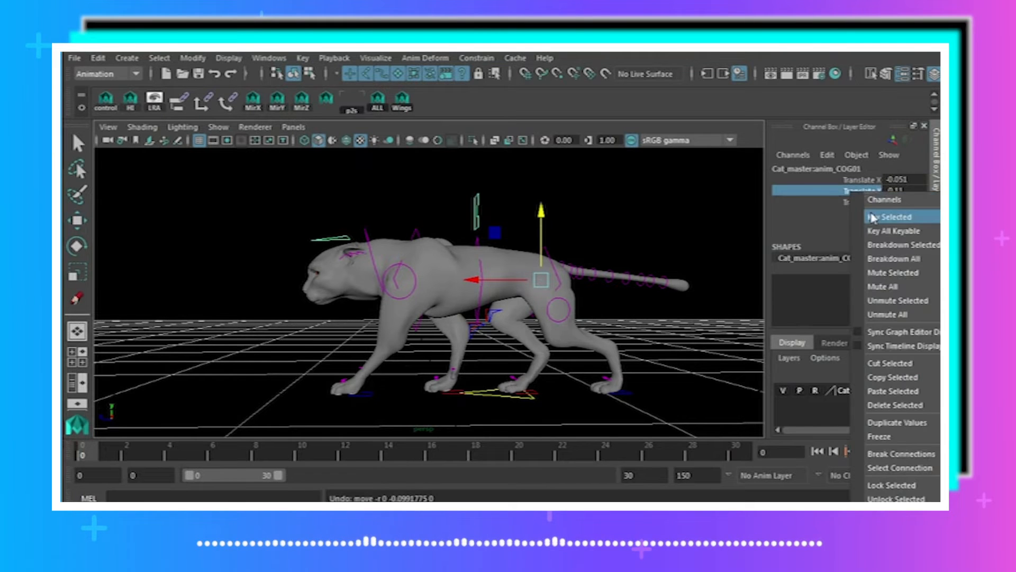
{"action": "left_click", "coordinate": [879, 217]}
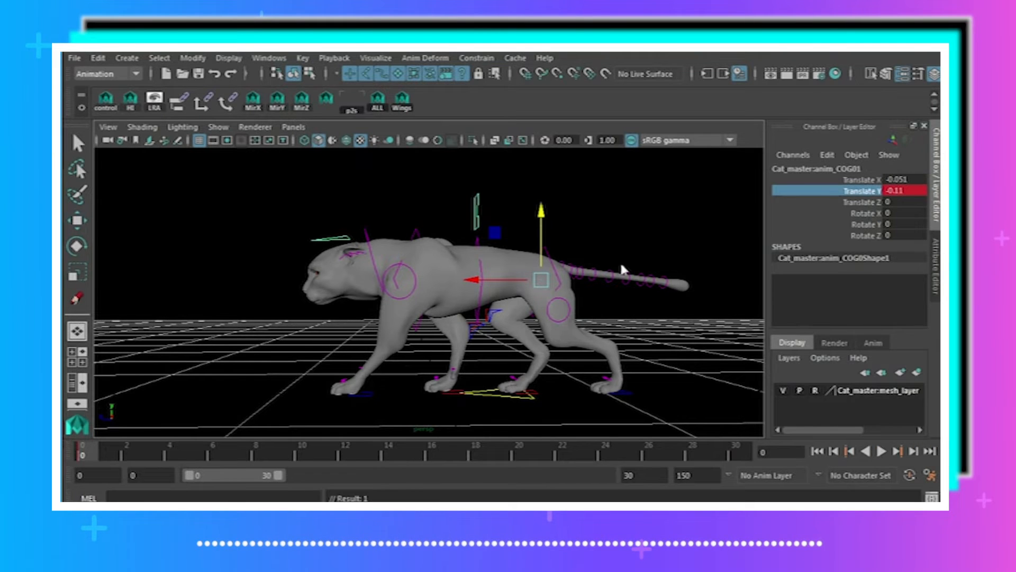
{"action": "left_click", "coordinate": [742, 453]}
{"action": "right_click", "coordinate": [866, 201]}
{"action": "left_click", "coordinate": [881, 219]}
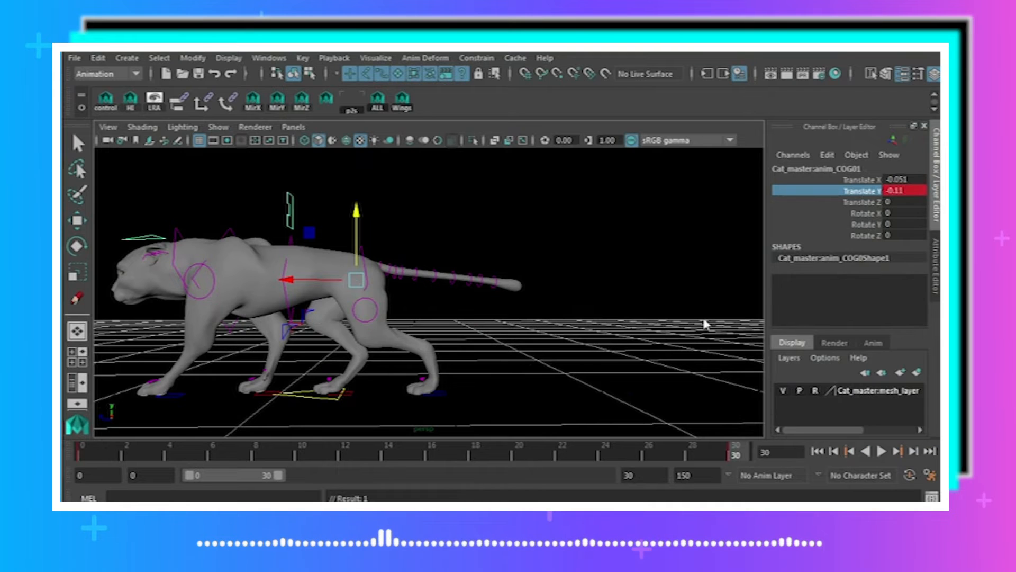
{"action": "left_click", "coordinate": [423, 457]}
{"action": "right_click", "coordinate": [866, 191]}
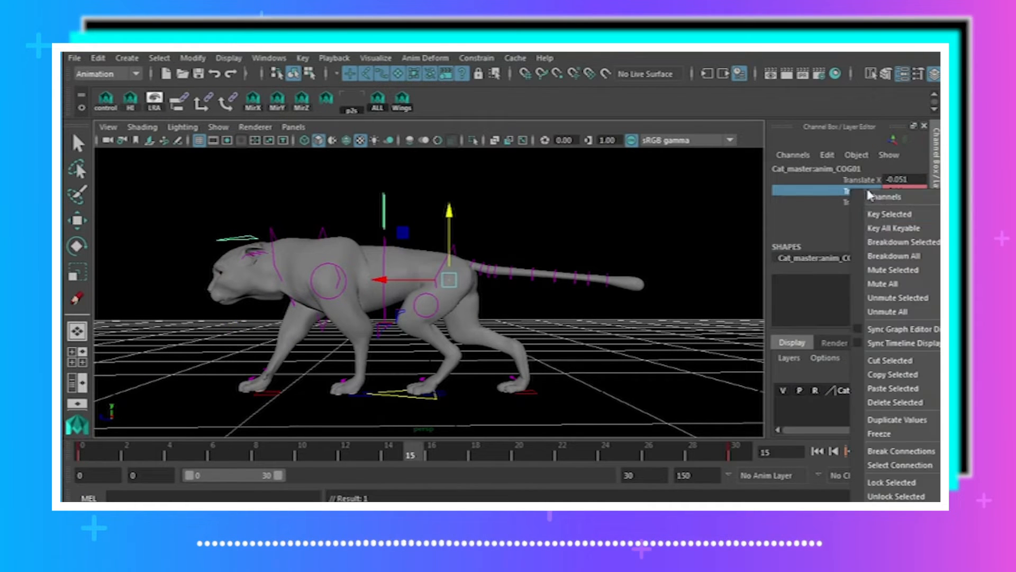
{"action": "left_click", "coordinate": [882, 210]}
- At frame 8, raise the COG control to Translate Y -0.069 and key that channel
{"action": "left_click_drag", "start_coordinate": [85, 452], "coordinate": [259, 456]}
{"action": "left_click_drag", "start_coordinate": [338, 397], "coordinate": [326, 400], "text": "alt"}
{"action": "left_click_drag", "start_coordinate": [498, 214], "coordinate": [438, 311]}
{"action": "left_click_drag", "start_coordinate": [506, 214], "coordinate": [504, 212]}
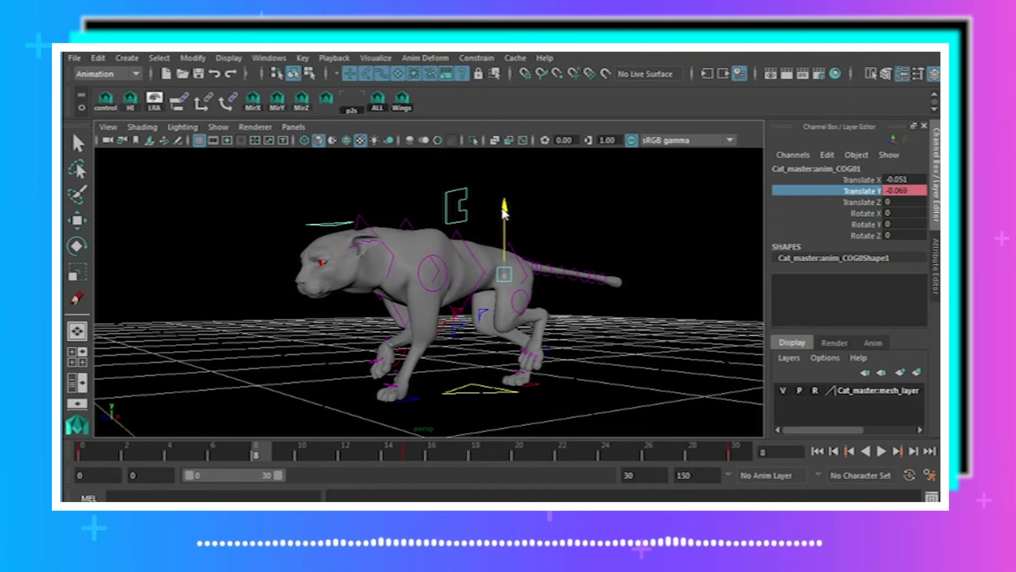
{"action": "right_click", "coordinate": [854, 201]}
{"action": "left_click", "coordinate": [868, 214]}
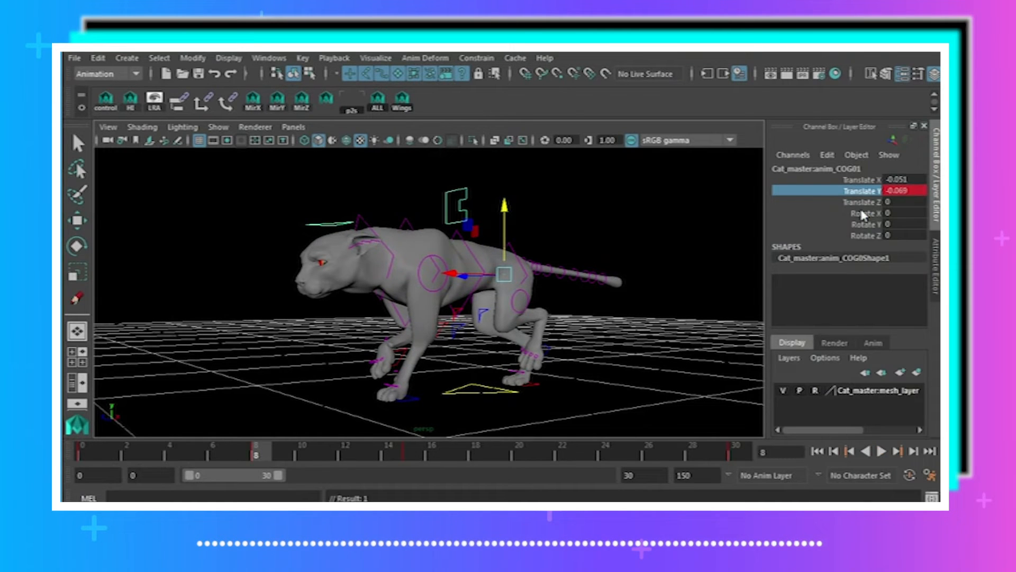
- Carry the COG height of -0.069 from frame 8 over to frame 23 and key Translate Y there
{"action": "left_click_drag", "start_coordinate": [661, 254], "coordinate": [529, 276], "text": "alt"}
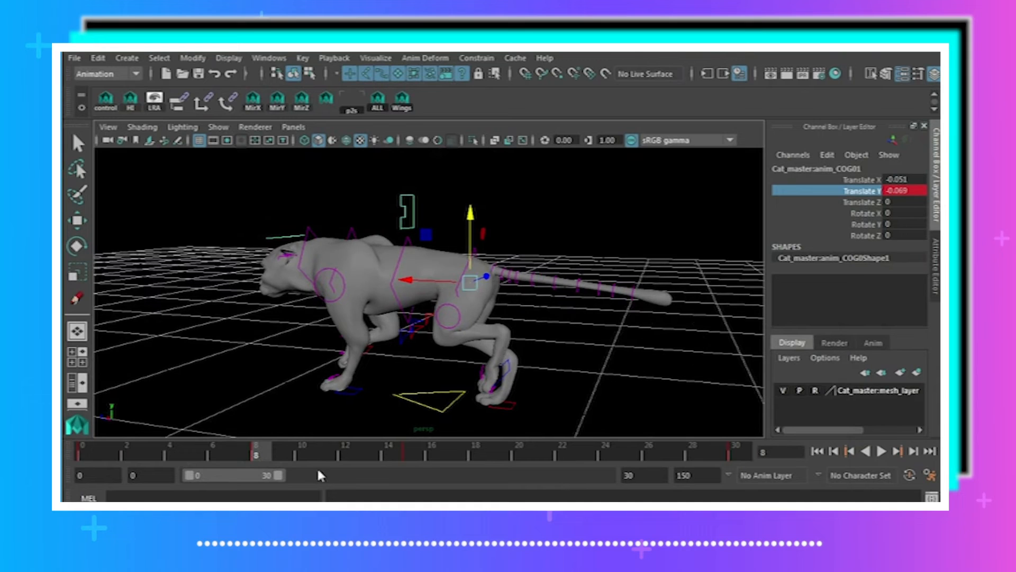
{"action": "left_click", "coordinate": [592, 459]}
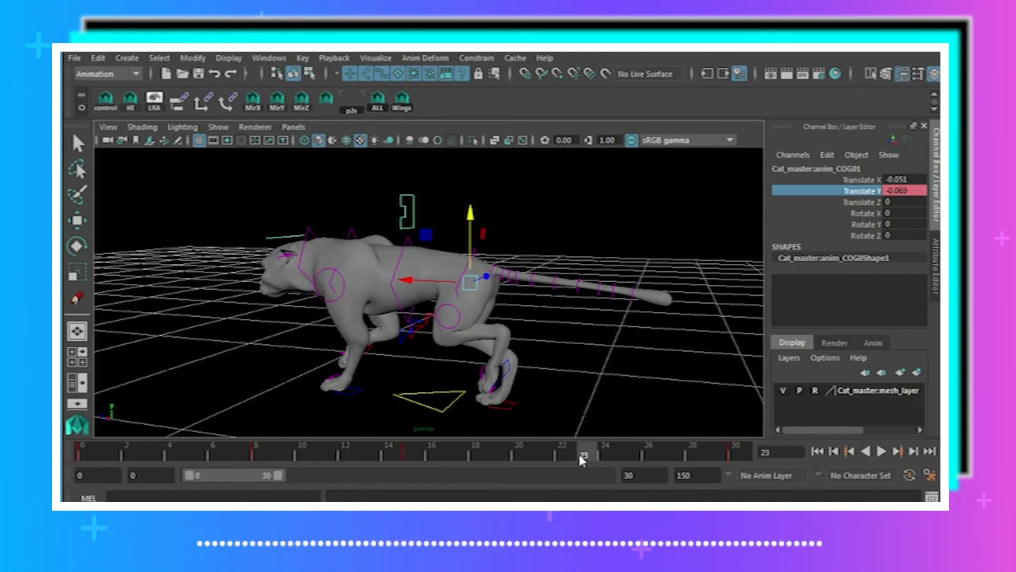
{"action": "right_click", "coordinate": [868, 196]}
{"action": "left_click", "coordinate": [875, 217]}
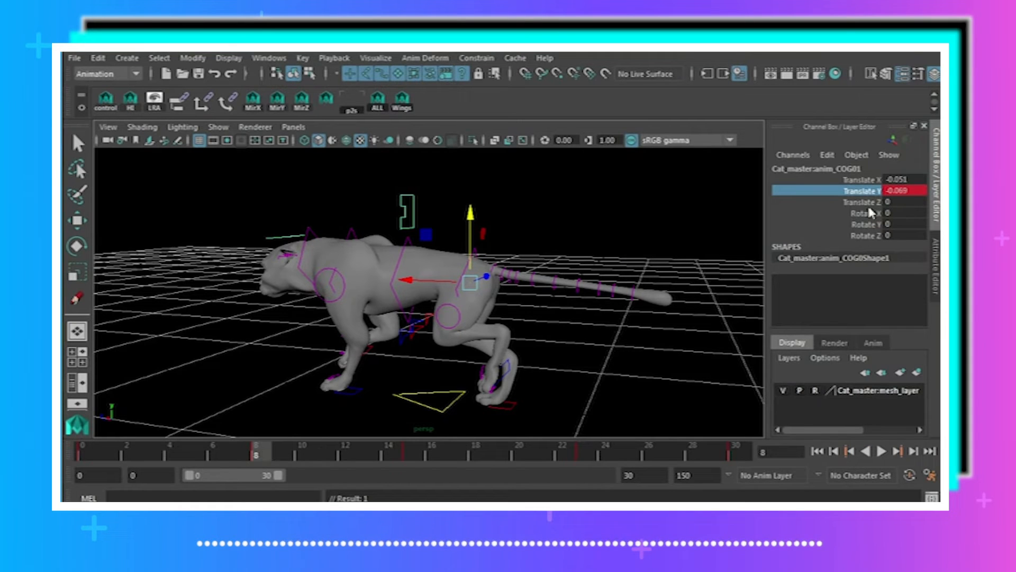
{"action": "left_click", "coordinate": [584, 452]}
- Open the Graph Editor and frame the COG control's Translate Y curve
{"action": "left_click", "coordinate": [268, 58]}
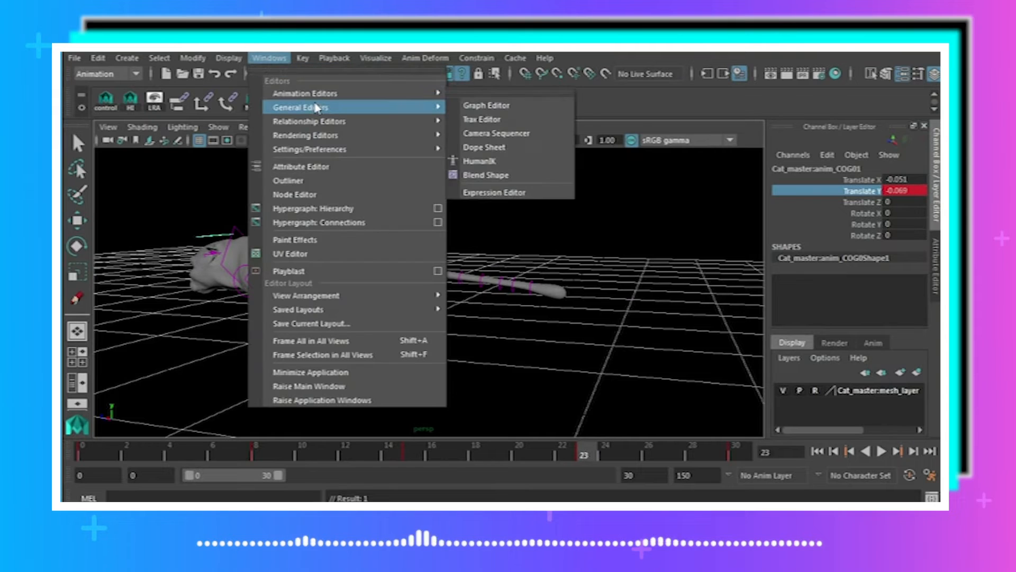
{"action": "mouse_move", "coordinate": [299, 93]}
{"action": "left_click", "coordinate": [477, 106]}
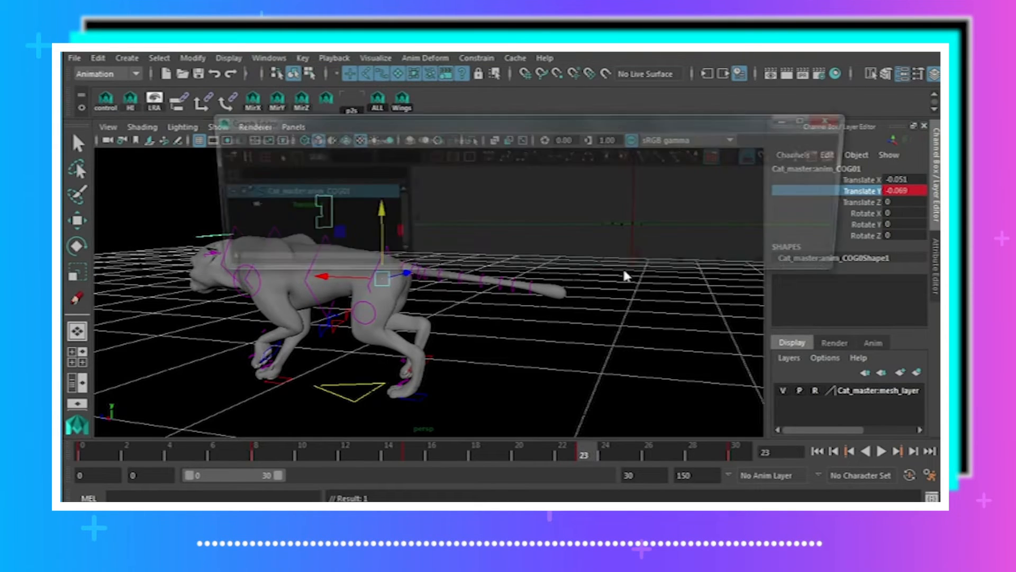
{"action": "key", "text": "f"}
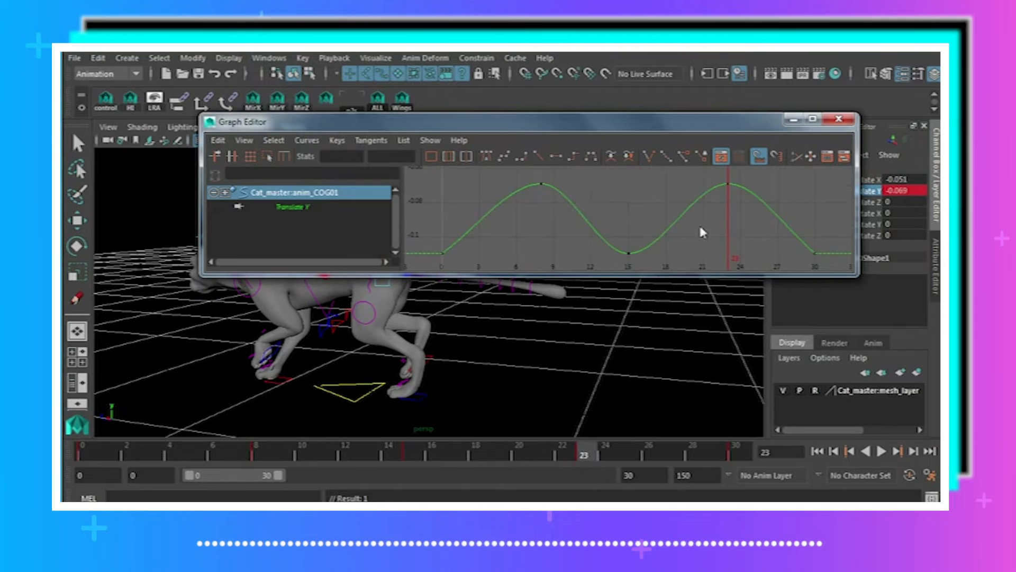
{"action": "right_click_drag", "start_coordinate": [699, 225], "coordinate": [591, 239], "text": "alt+shift"}
- Make the COG Translate Y tangents linear at frames 0, 15 and 30, and free the tangent weight of the frame 8 and 23 keys
{"action": "left_click_drag", "start_coordinate": [746, 259], "coordinate": [720, 254]}
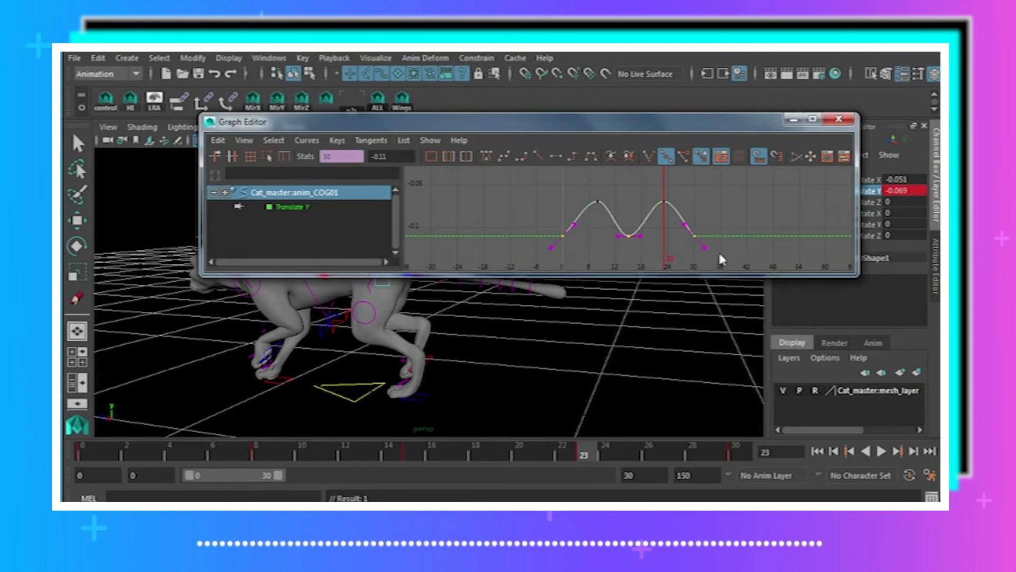
{"action": "left_click", "coordinate": [536, 153]}
{"action": "left_click_drag", "start_coordinate": [555, 180], "coordinate": [686, 206]}
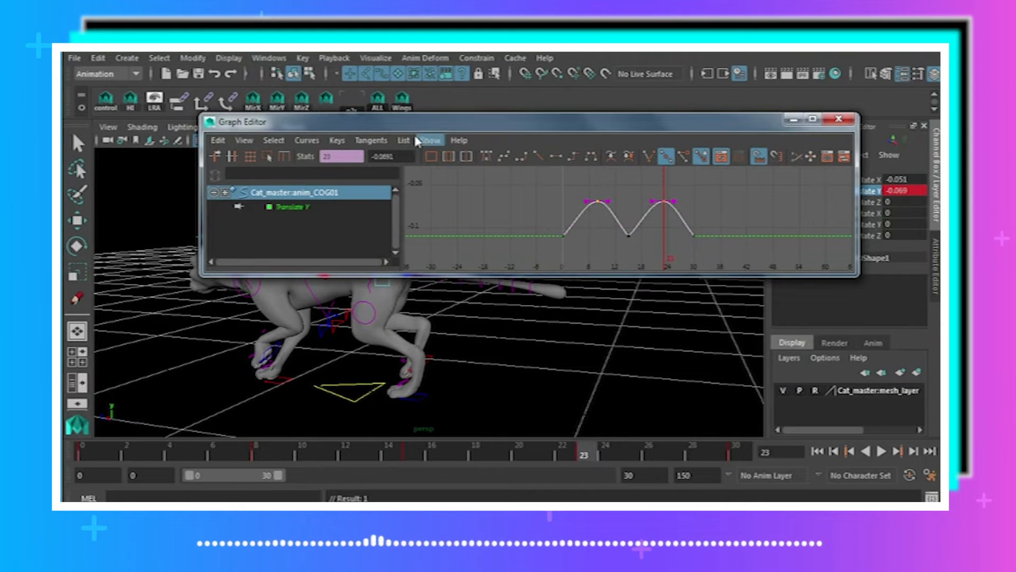
{"action": "left_click", "coordinate": [371, 140]}
{"action": "left_click", "coordinate": [374, 180]}
{"action": "left_click", "coordinate": [312, 142]}
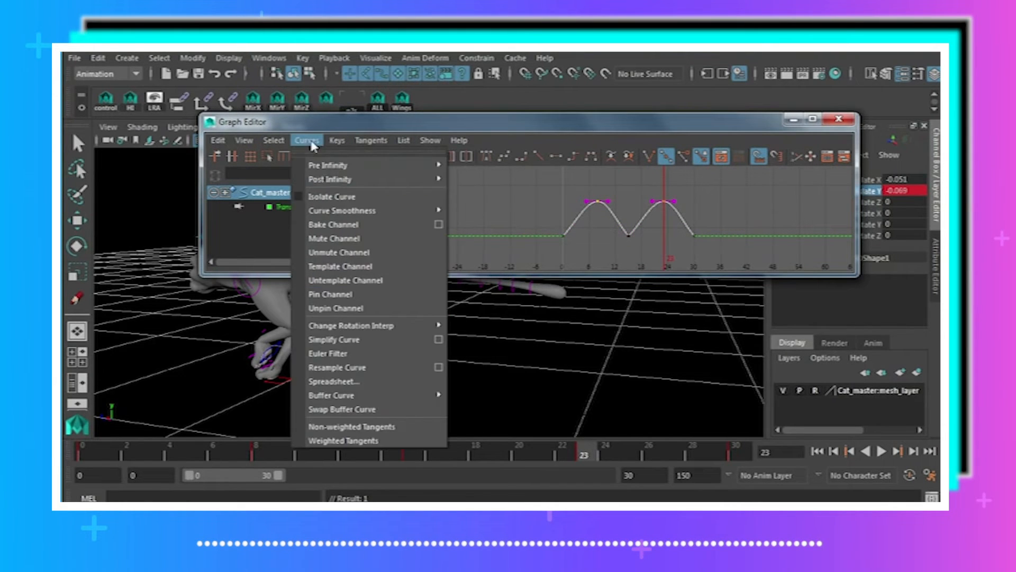
{"action": "mouse_move", "coordinate": [360, 144]}
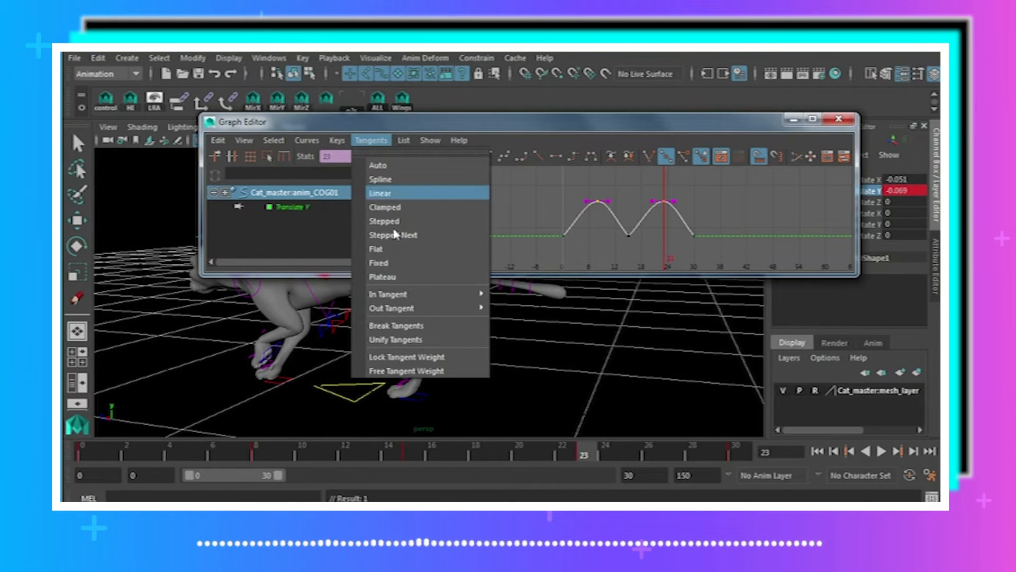
{"action": "left_click", "coordinate": [416, 371]}
{"action": "key", "text": "a"}
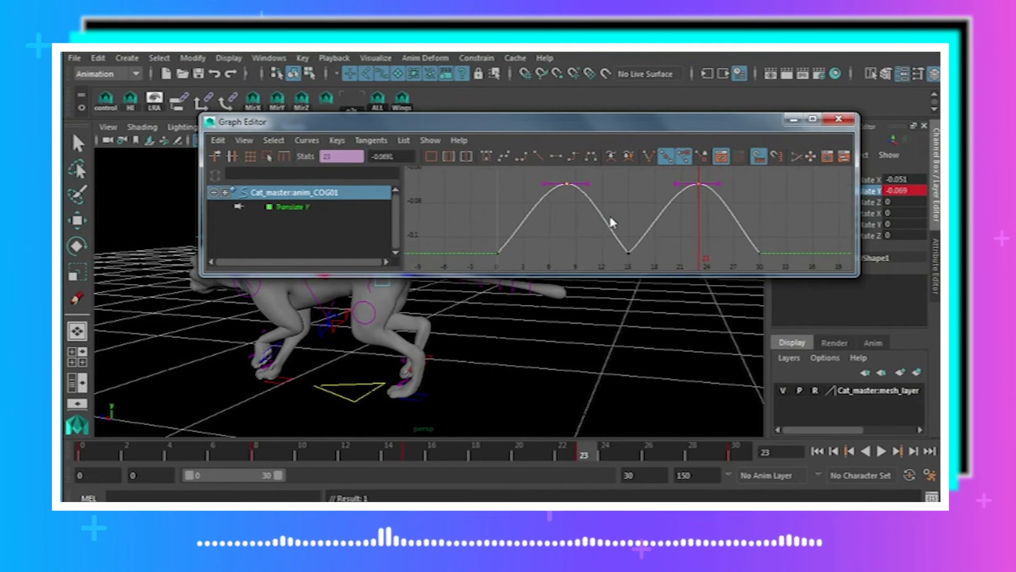
- Lengthen the tangent handles of the frame 8 and frame 23 keys to broaden both peaks of the COG curve
{"action": "left_click_drag", "start_coordinate": [586, 216], "coordinate": [594, 210]}
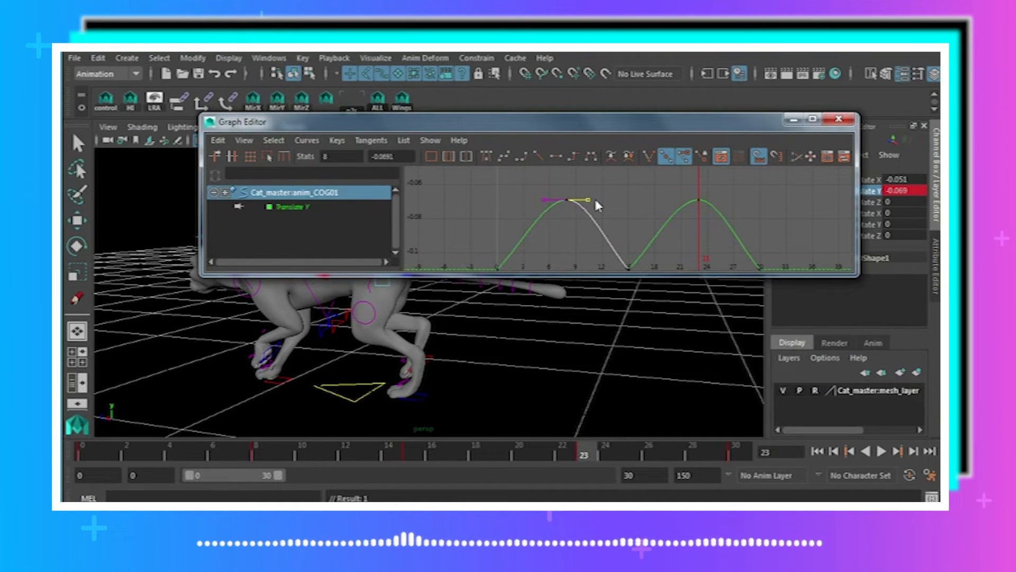
{"action": "middle_click_drag", "start_coordinate": [596, 202], "coordinate": [645, 209]}
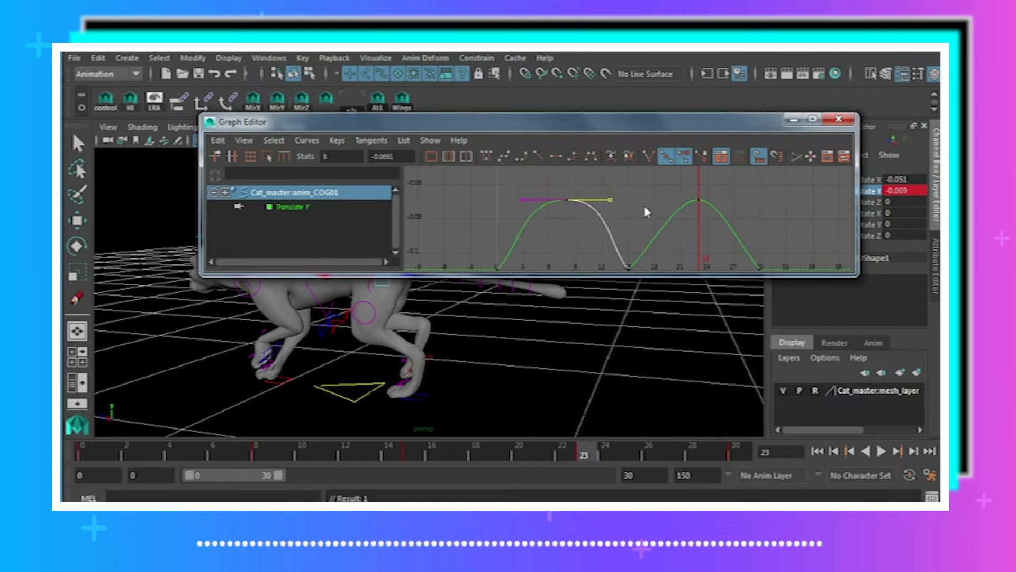
{"action": "left_click_drag", "start_coordinate": [693, 189], "coordinate": [774, 226]}
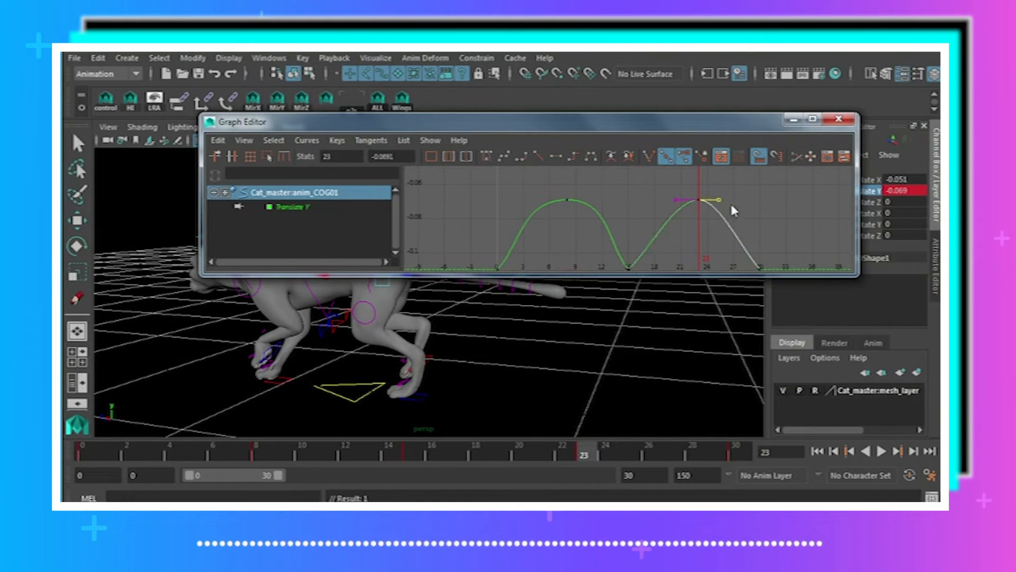
{"action": "middle_click_drag", "start_coordinate": [731, 205], "coordinate": [747, 210]}
- Flatten the tangents of the COG Translate Y keys at frames 0, 15 and 30
{"action": "middle_click_drag", "start_coordinate": [693, 239], "coordinate": [686, 198], "text": "alt"}
{"action": "left_click_drag", "start_coordinate": [466, 205], "coordinate": [845, 256]}
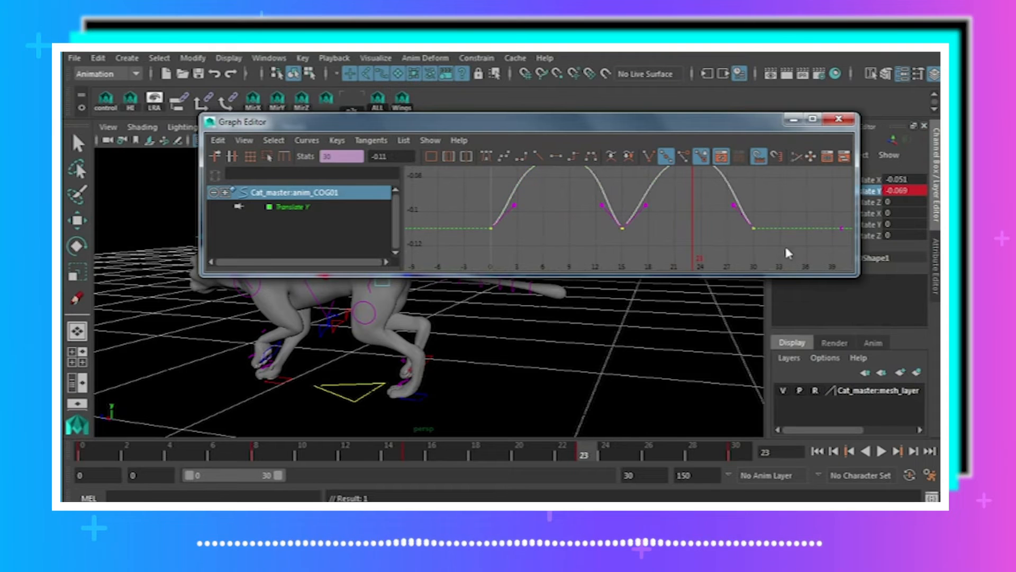
{"action": "left_click", "coordinate": [555, 156]}
{"action": "key", "text": "f"}
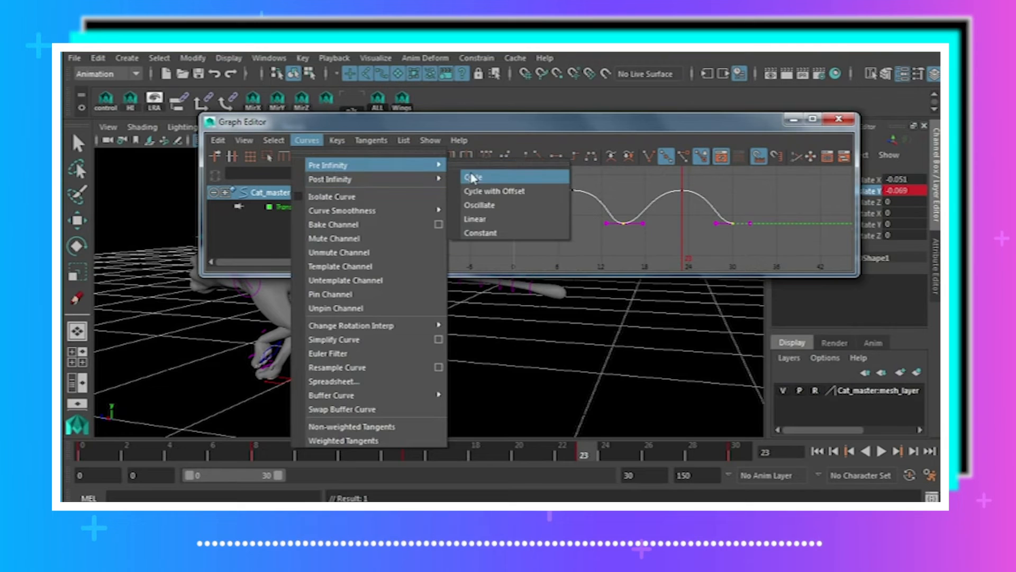
- Set both the pre-infinity and post-infinity of the COG Translate Y curve to Cycle
{"action": "left_click", "coordinate": [474, 178]}
{"action": "left_click", "coordinate": [308, 140]}
{"action": "mouse_move", "coordinate": [340, 177]}
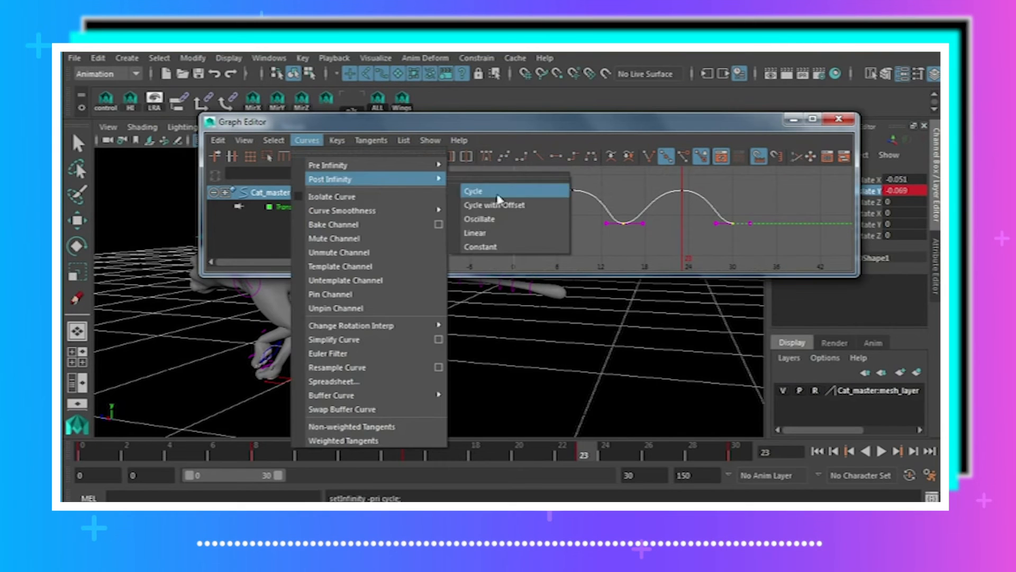
{"action": "left_click", "coordinate": [472, 192]}
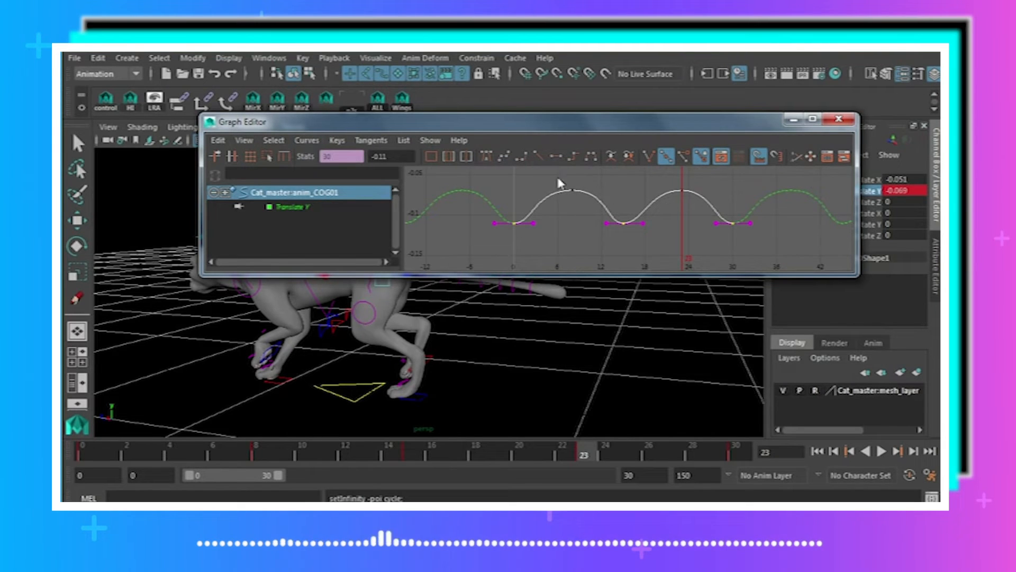
- Close the Graph Editor and play the walk cycle to review the body's up-and-down motion
{"action": "left_click_drag", "start_coordinate": [558, 179], "coordinate": [632, 190]}
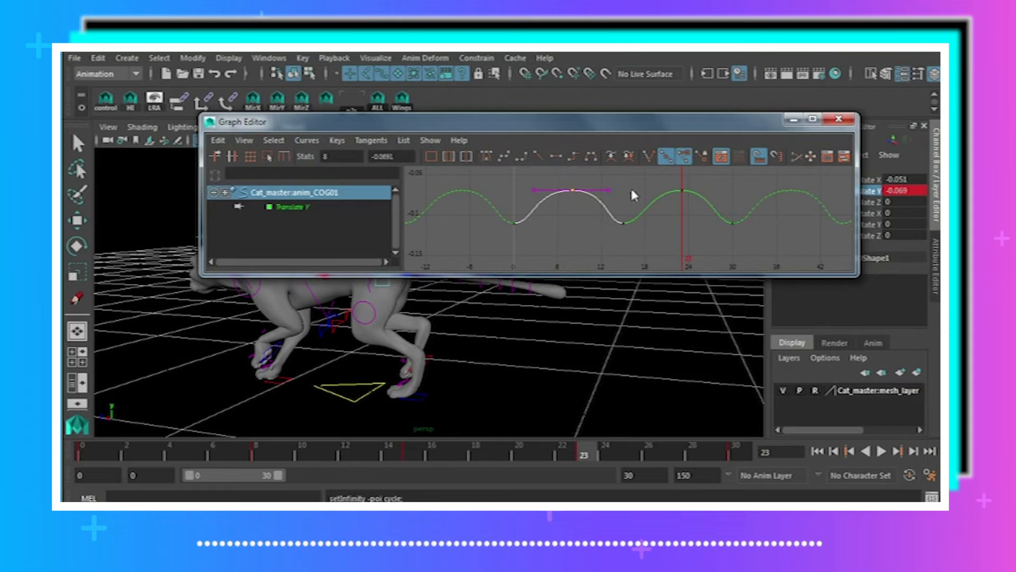
{"action": "left_click", "coordinate": [838, 120]}
{"action": "left_click", "coordinate": [881, 451]}
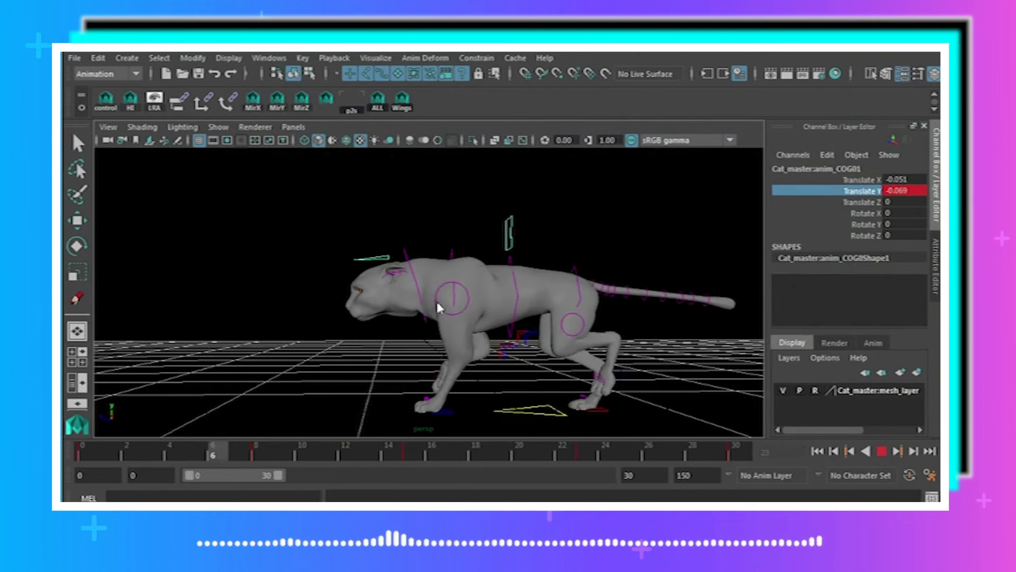
{"action": "left_click", "coordinate": [880, 453]}
- Select the vertebrae control at the shoulders, try raising it at frame 7, and undo the move
{"action": "left_click_drag", "start_coordinate": [498, 349], "coordinate": [478, 344], "text": "alt"}
{"action": "left_click", "coordinate": [458, 248]}
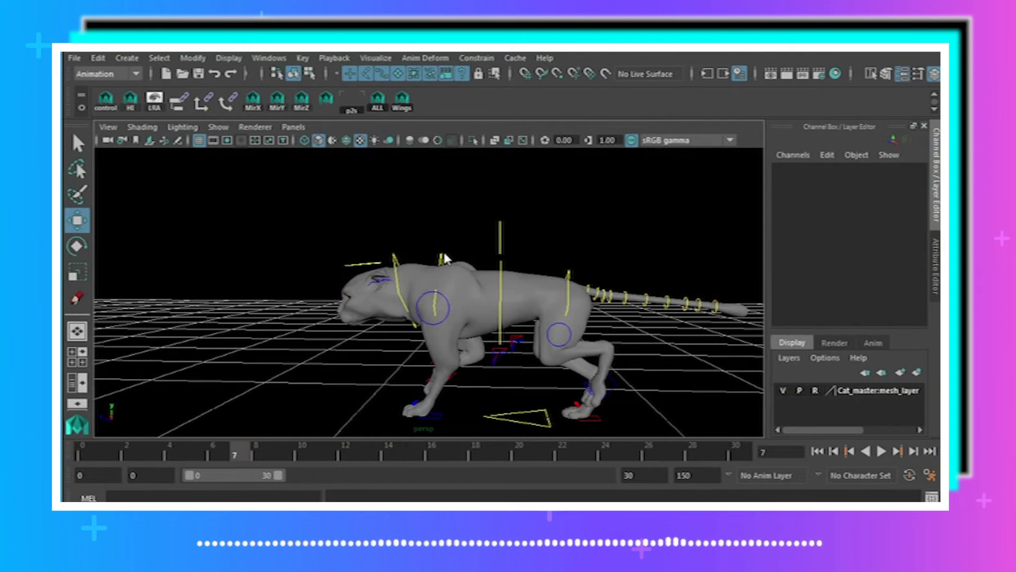
{"action": "left_click", "coordinate": [445, 256]}
{"action": "left_click", "coordinate": [570, 274]}
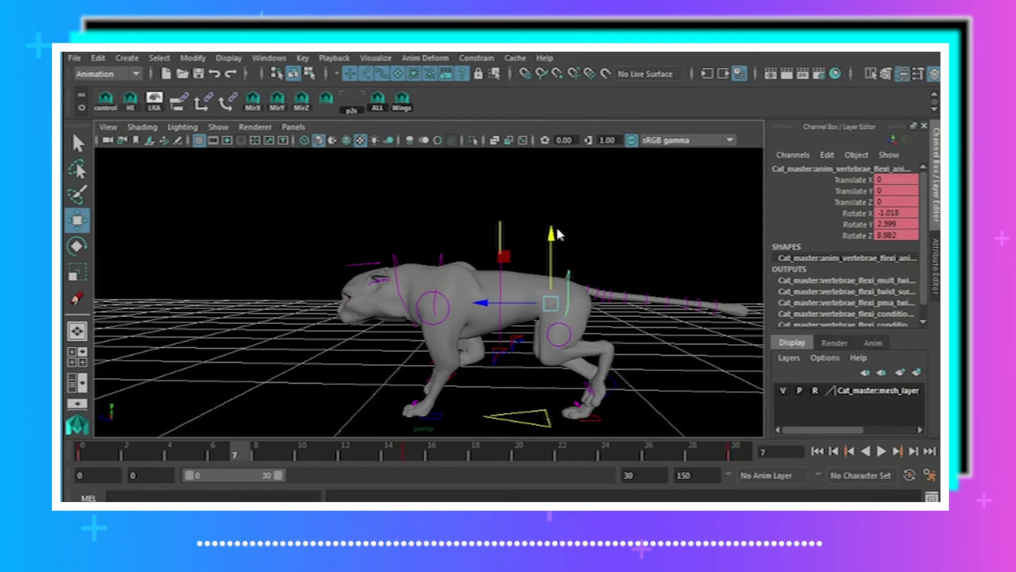
{"action": "left_click", "coordinate": [444, 257]}
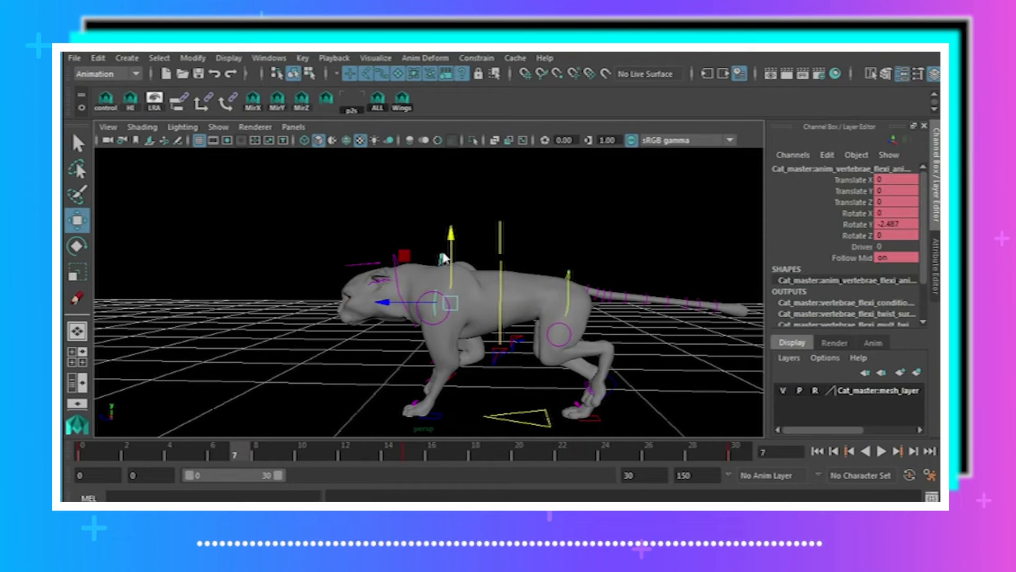
{"action": "left_click_drag", "start_coordinate": [452, 235], "coordinate": [455, 225]}
{"action": "key", "text": "ctrl+z"}
{"action": "left_click_drag", "start_coordinate": [429, 290], "coordinate": [436, 286], "text": "alt"}
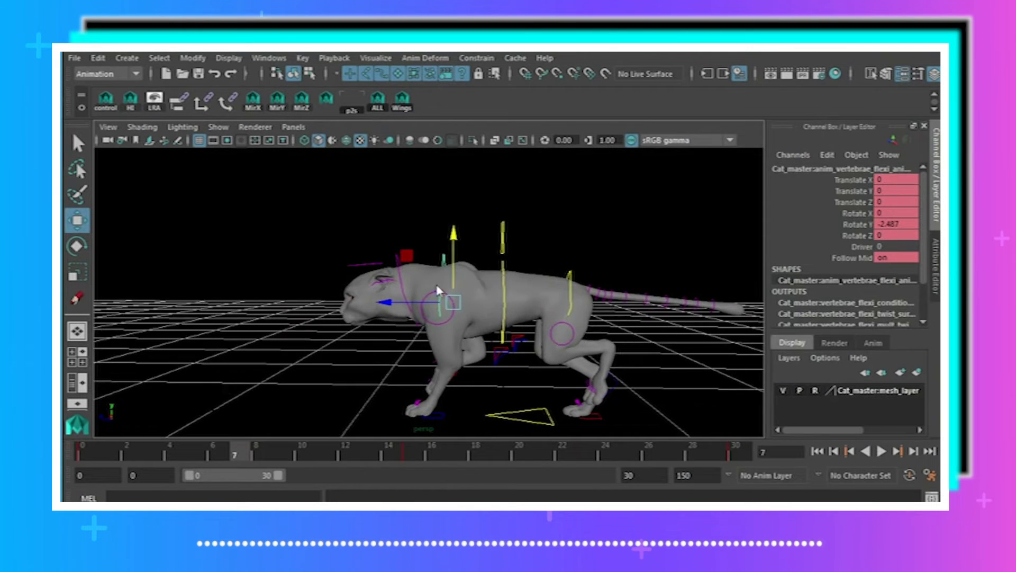
- At frame 8, raise the shoulder vertebrae control to Translate Y 0.003 and key it
{"action": "key", "text": "alt+v"}
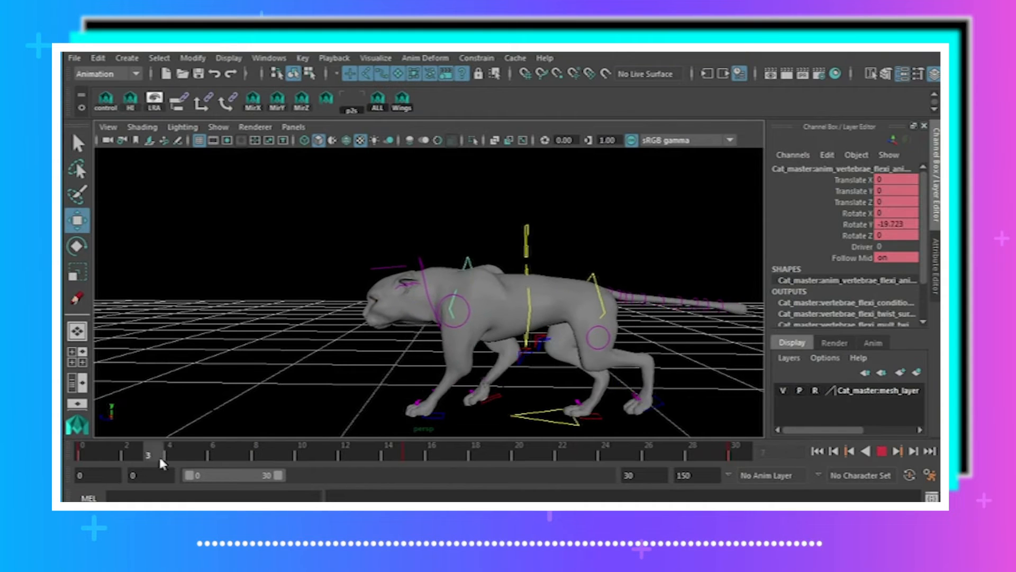
{"action": "key", "text": "alt+v"}
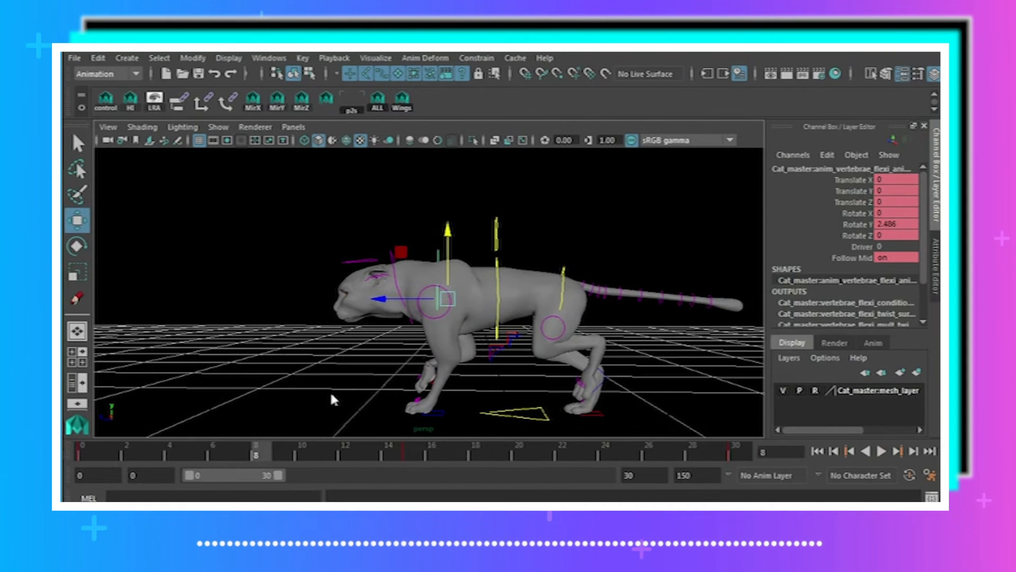
{"action": "mouse_move", "coordinate": [329, 390]}
{"action": "left_mouse_down", "text": "alt"}
{"action": "mouse_move", "coordinate": [405, 386]}
{"action": "mouse_move", "coordinate": [316, 395]}
{"action": "left_mouse_up", "text": "alt"}
{"action": "key", "text": "alt+shift+v"}
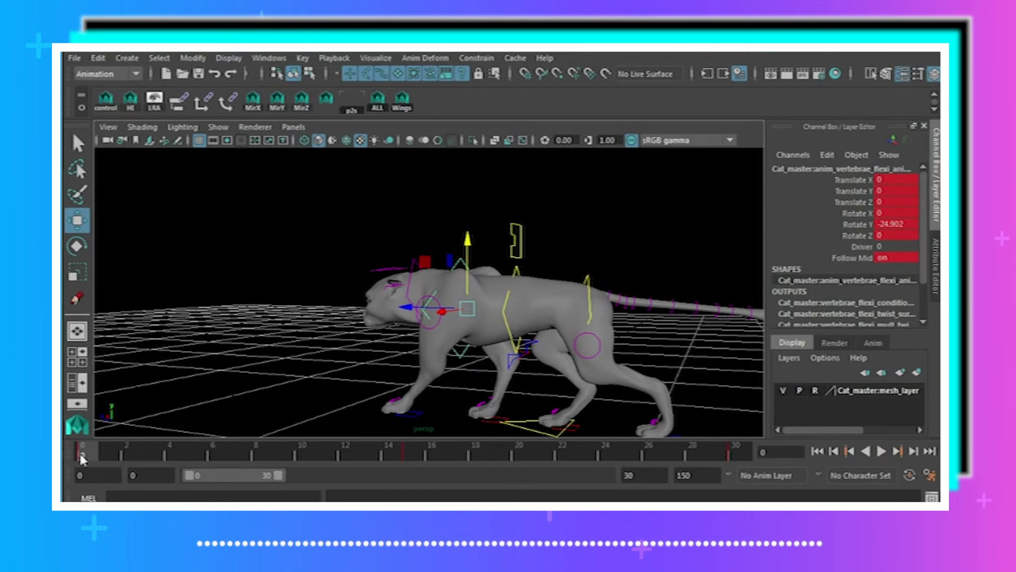
{"action": "key", "text": "alt+v"}
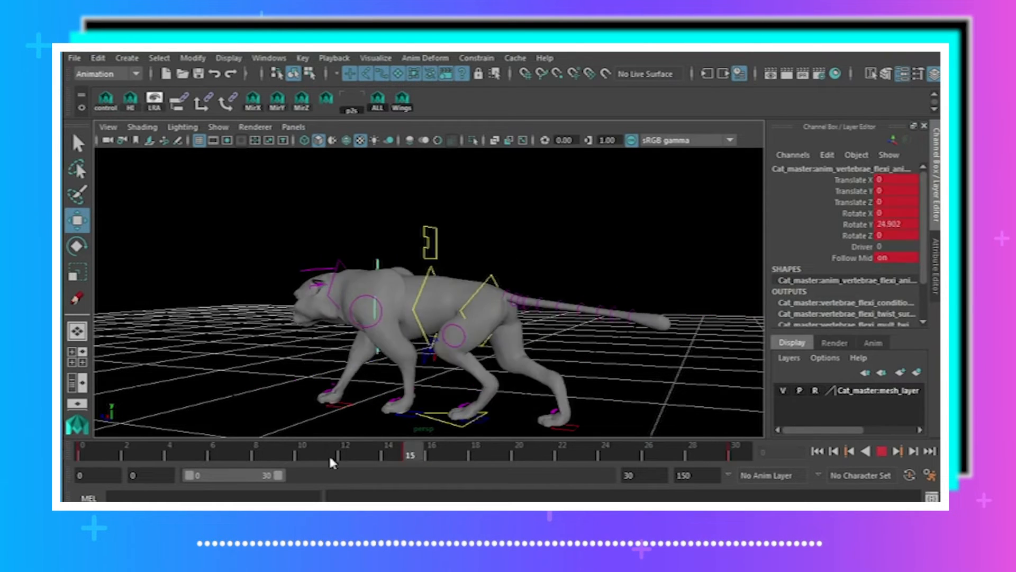
{"action": "left_click", "coordinate": [266, 457]}
{"action": "mouse_move", "coordinate": [339, 398]}
{"action": "left_mouse_down", "text": "alt"}
{"action": "mouse_move", "coordinate": [386, 367]}
{"action": "mouse_move", "coordinate": [407, 314]}
{"action": "left_mouse_up", "text": "alt"}
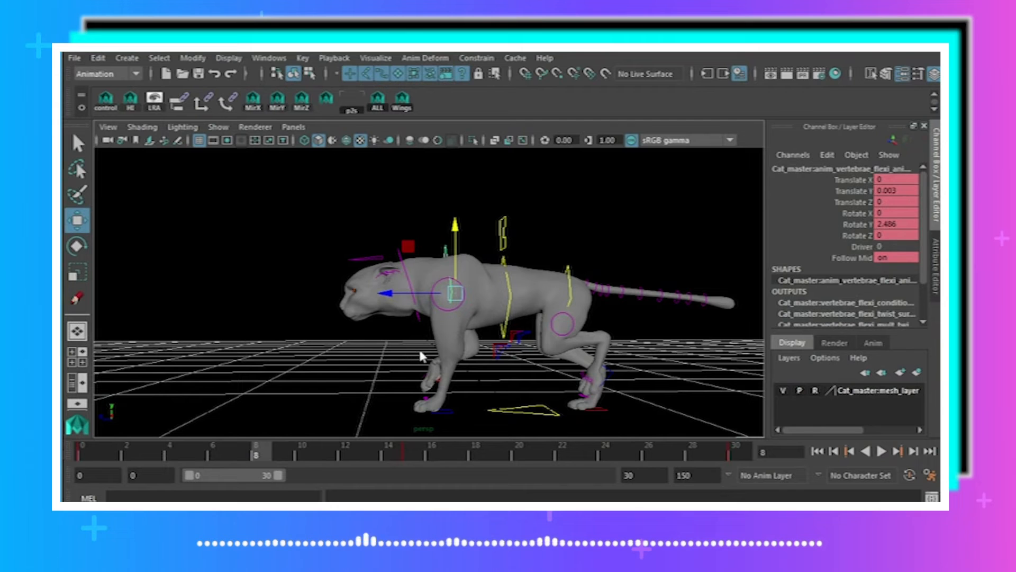
{"action": "key", "text": "s"}
- At frame 15, lower the shoulder vertebrae control to Translate Y -0.003 and check the motion from frame 0
{"action": "key", "text": "alt+v"}
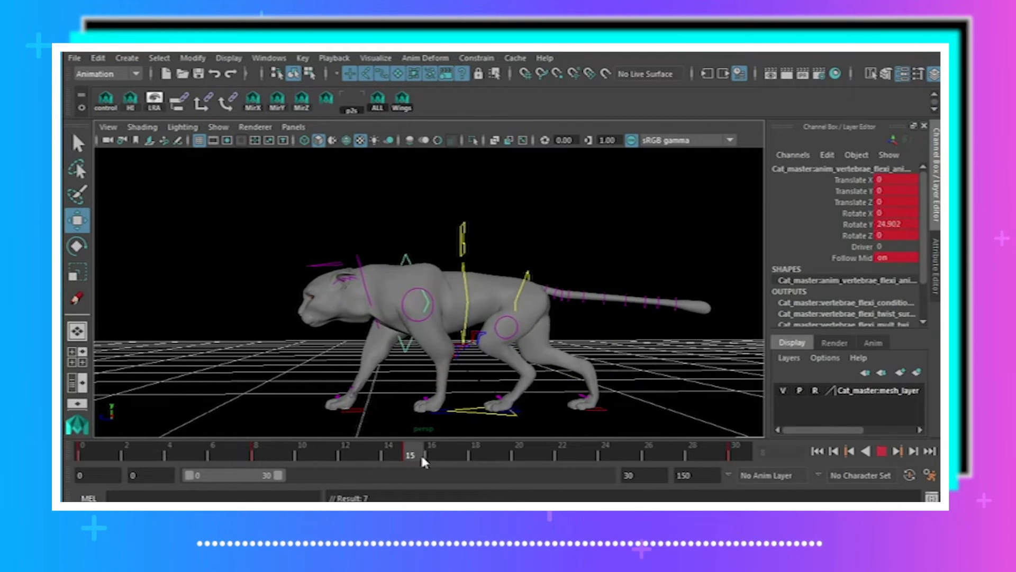
{"action": "left_click_drag", "start_coordinate": [71, 446], "coordinate": [406, 459]}
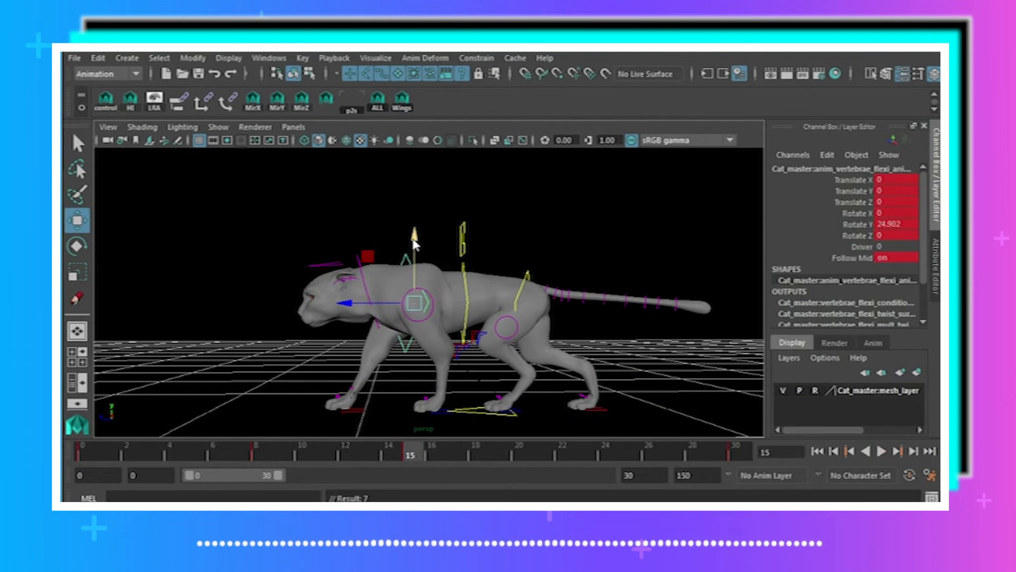
{"action": "left_click_drag", "start_coordinate": [415, 245], "coordinate": [416, 246]}
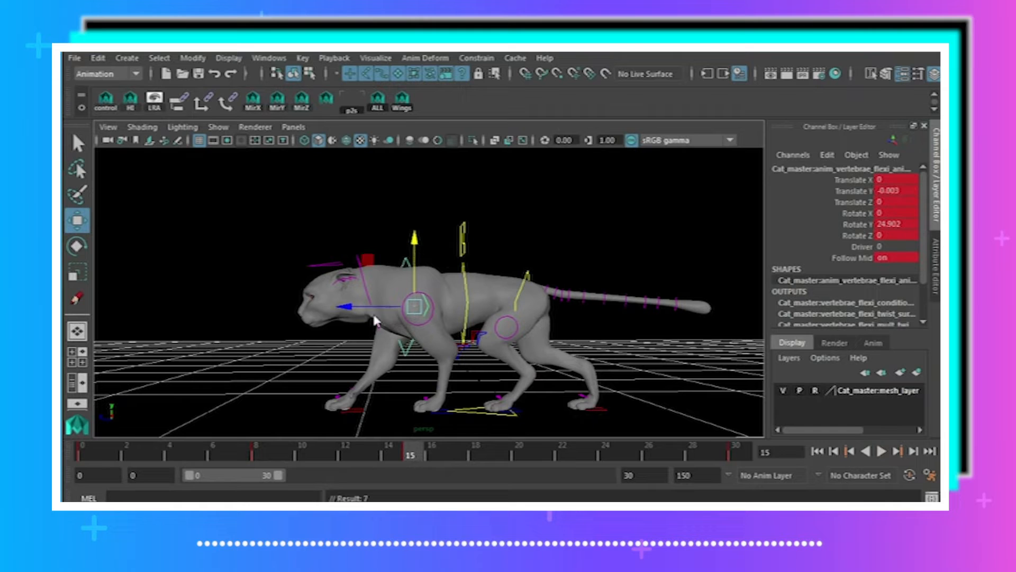
{"action": "left_click_drag", "start_coordinate": [79, 450], "coordinate": [413, 413]}
- At frame 23, raise the shoulder vertebrae control to Translate Y 0.001 and key it
{"action": "left_click_drag", "start_coordinate": [415, 456], "coordinate": [585, 456]}
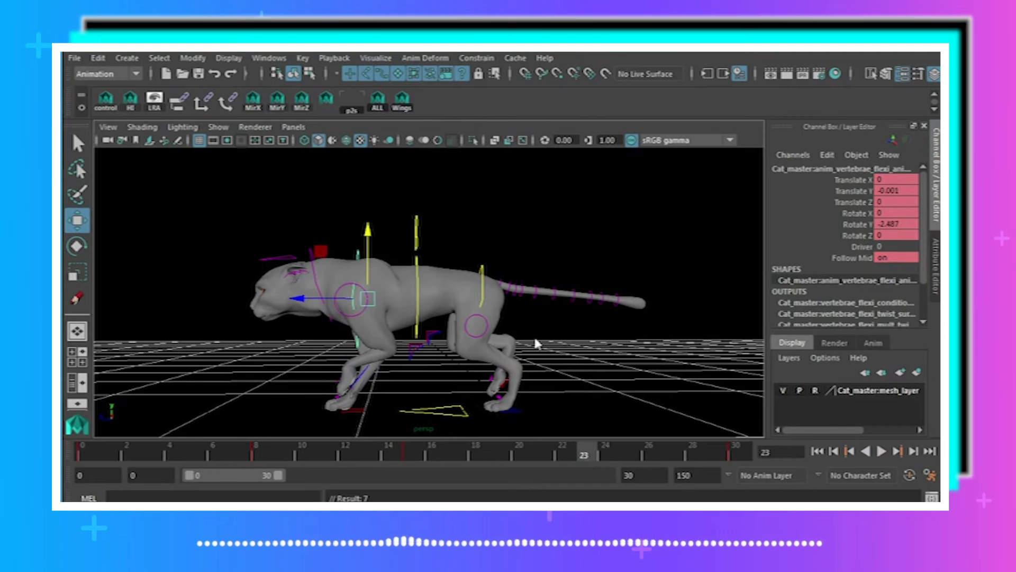
{"action": "left_click_drag", "start_coordinate": [369, 236], "coordinate": [606, 258], "text": "alt"}
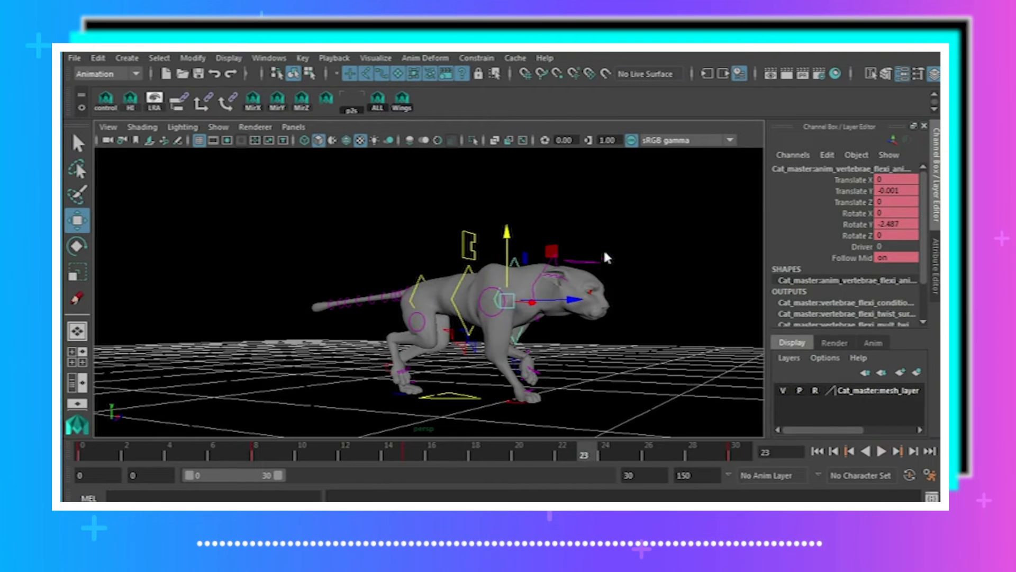
{"action": "left_click_drag", "start_coordinate": [507, 241], "coordinate": [507, 240]}
{"action": "key", "text": "s"}
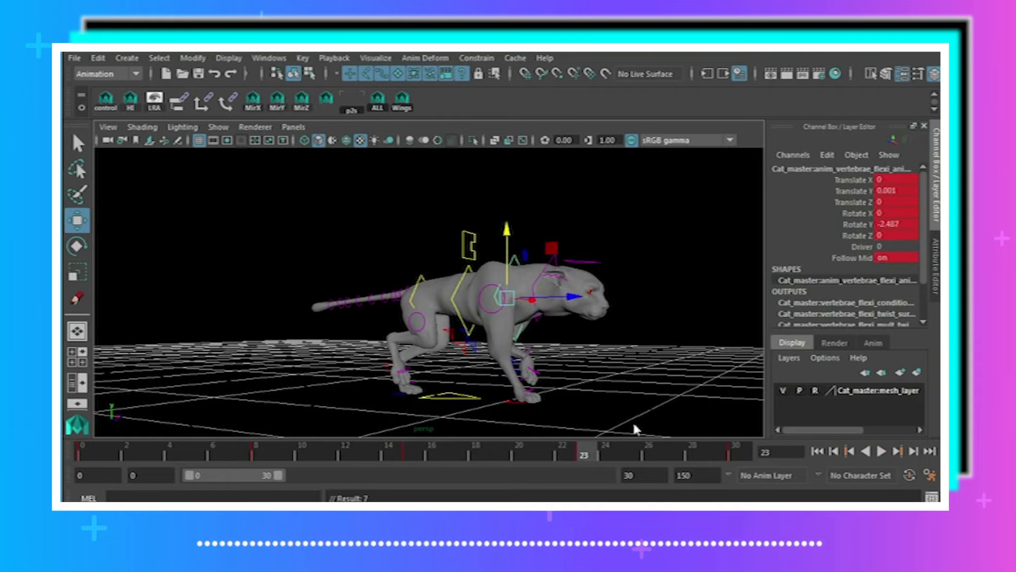
- Play the walk cycle and review the shoulders' up-and-down motion from both sides of the cat
{"action": "left_click", "coordinate": [882, 452]}
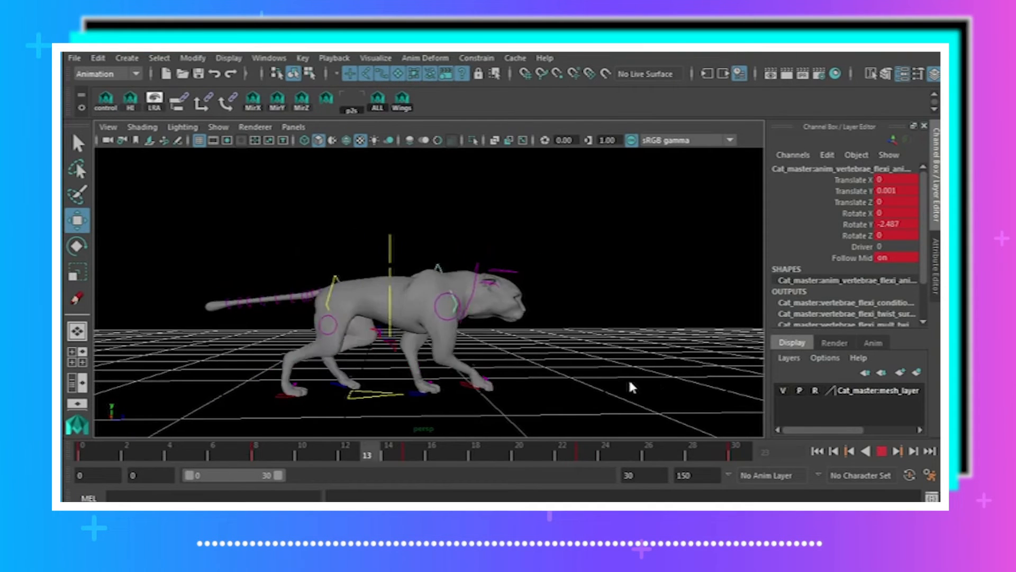
{"action": "left_click_drag", "start_coordinate": [628, 378], "coordinate": [431, 344], "text": "alt"}
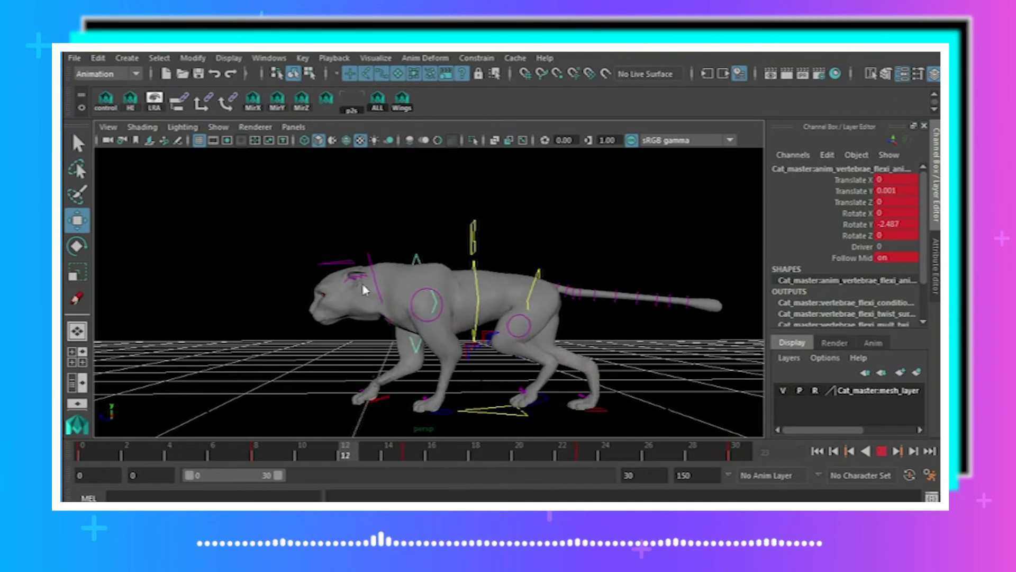
{"action": "left_click", "coordinate": [881, 451]}
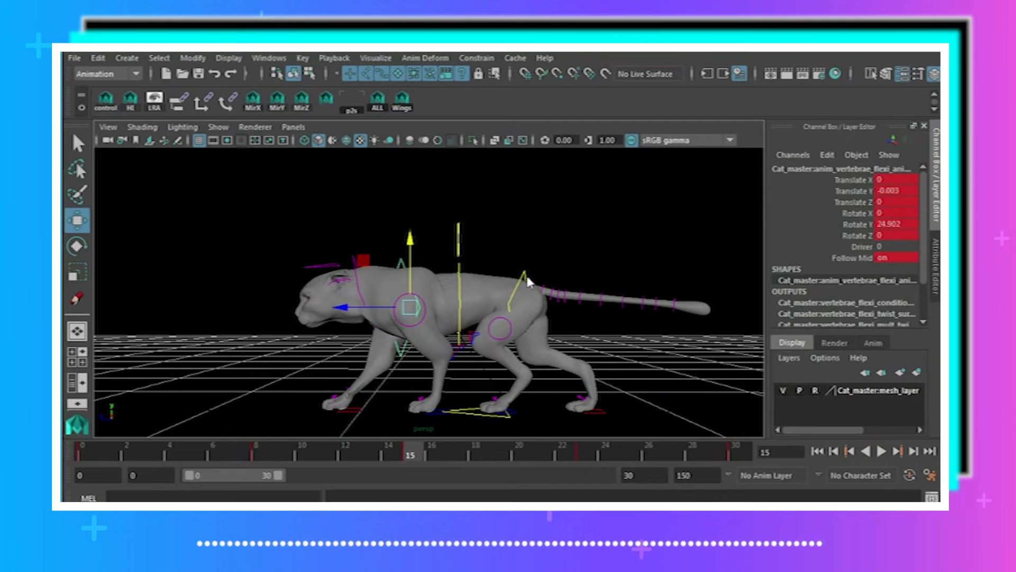
- At frame 8, raise the vertebrae control at the hips to Translate Y 0.012 and key it
{"action": "left_click", "coordinate": [512, 294]}
{"action": "mouse_move", "coordinate": [95, 460]}
{"action": "left_mouse_down"}
{"action": "mouse_move", "coordinate": [74, 459]}
{"action": "mouse_move", "coordinate": [256, 462]}
{"action": "left_mouse_up"}
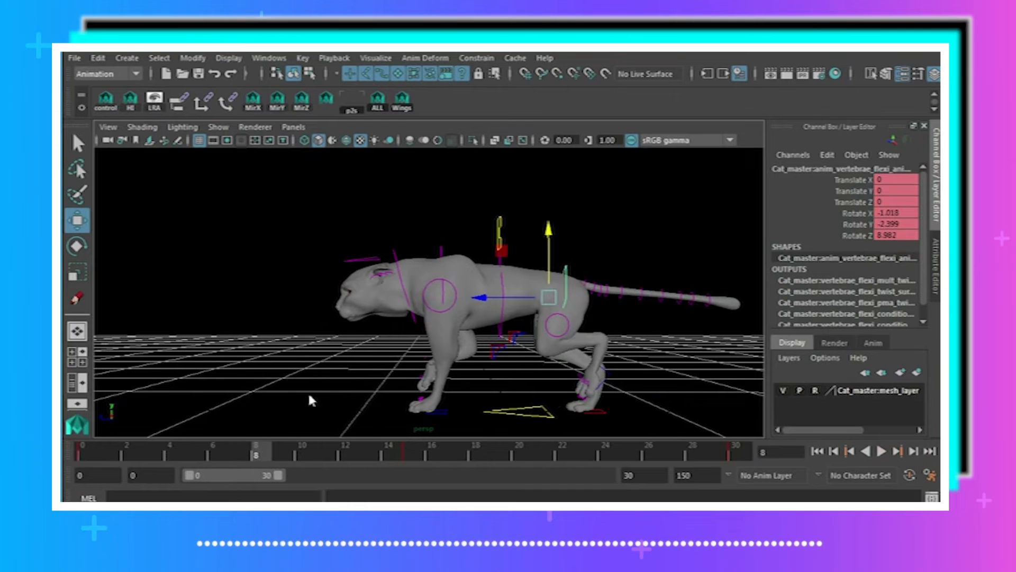
{"action": "left_click_drag", "start_coordinate": [310, 402], "coordinate": [479, 288], "text": "alt"}
{"action": "left_click_drag", "start_coordinate": [326, 239], "coordinate": [321, 216]}
{"action": "left_click", "coordinate": [76, 245]}
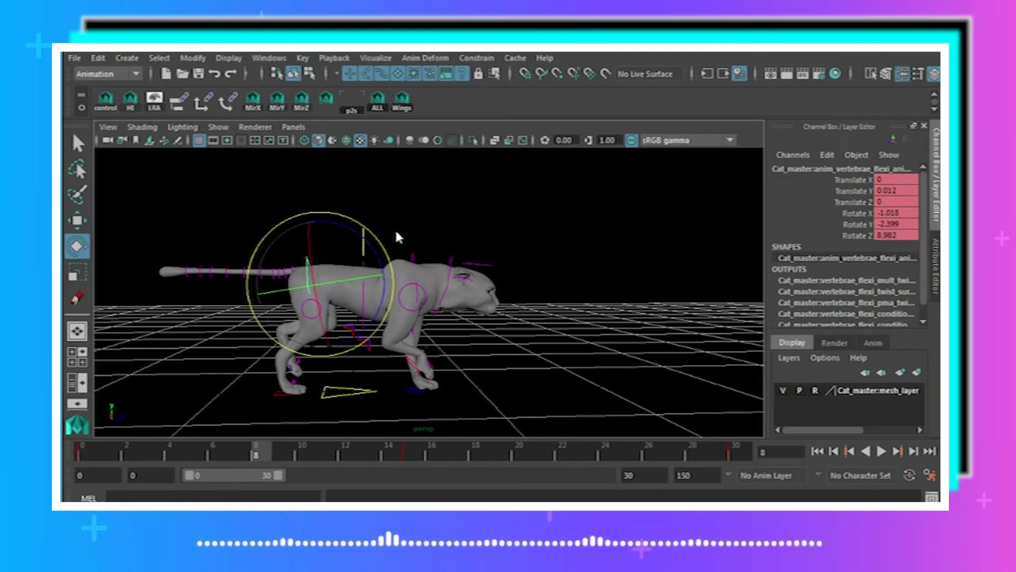
{"action": "key", "text": "s"}
{"action": "key", "text": "alt+v"}
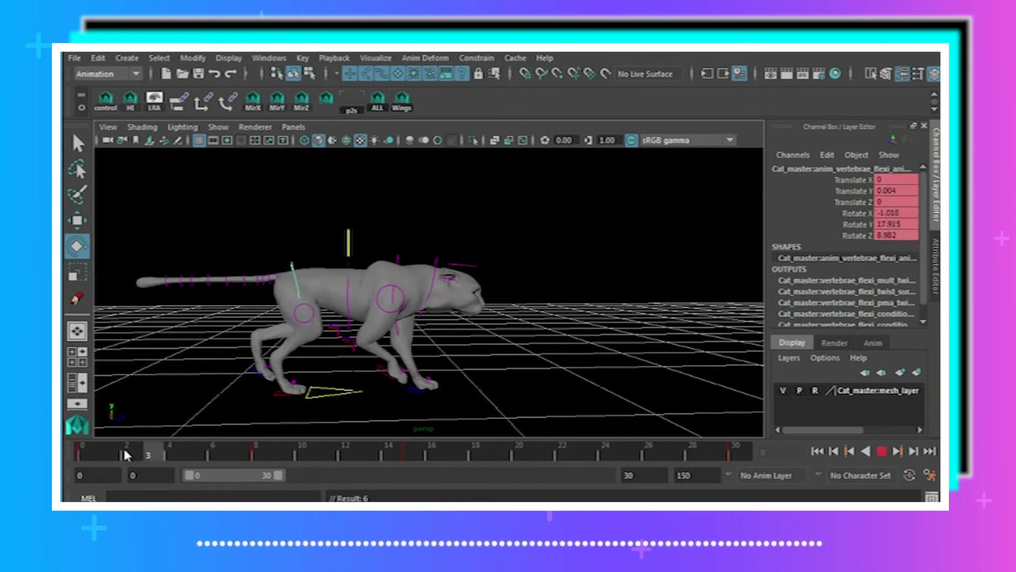
- Scrub to frame 8 and play the walk cycle to check the hips' up-and-down motion
{"action": "left_click_drag", "start_coordinate": [238, 458], "coordinate": [265, 466]}
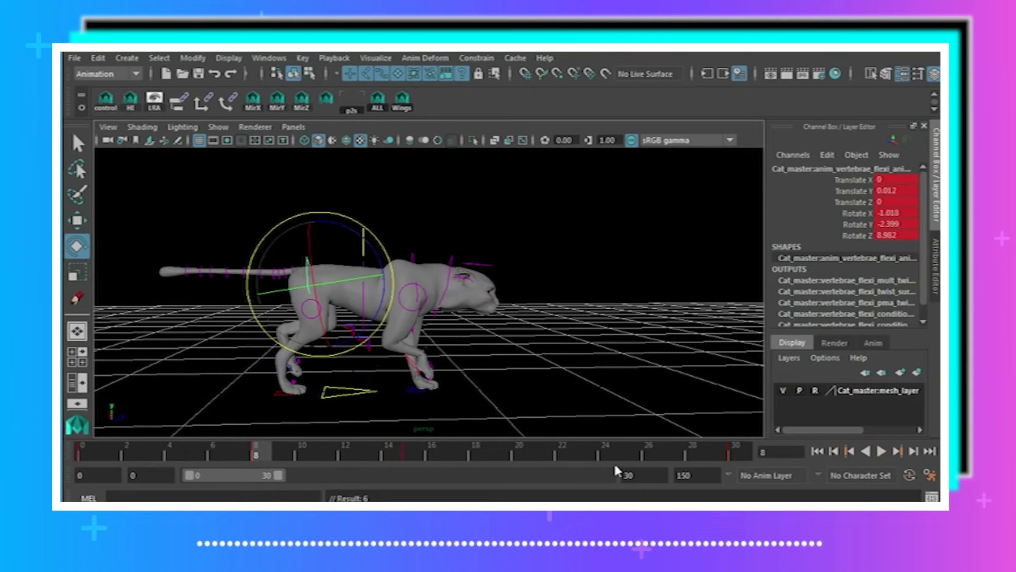
{"action": "left_click", "coordinate": [881, 452]}
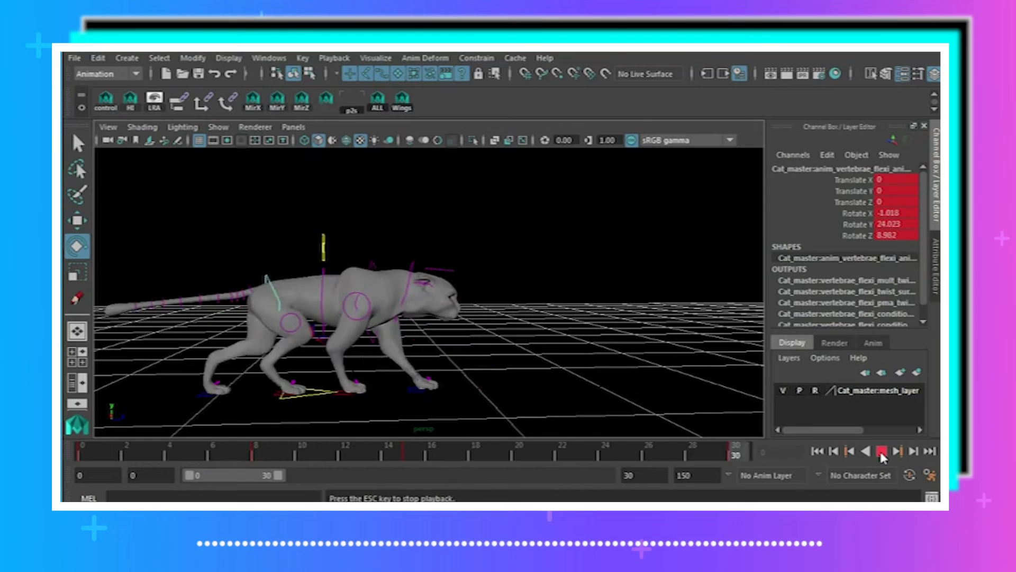
{"action": "left_click", "coordinate": [882, 451]}
- At frame 8, delete the hip vertebrae control's key, move the control to Translate Y 0.007 and key it
{"action": "left_click", "coordinate": [258, 453]}
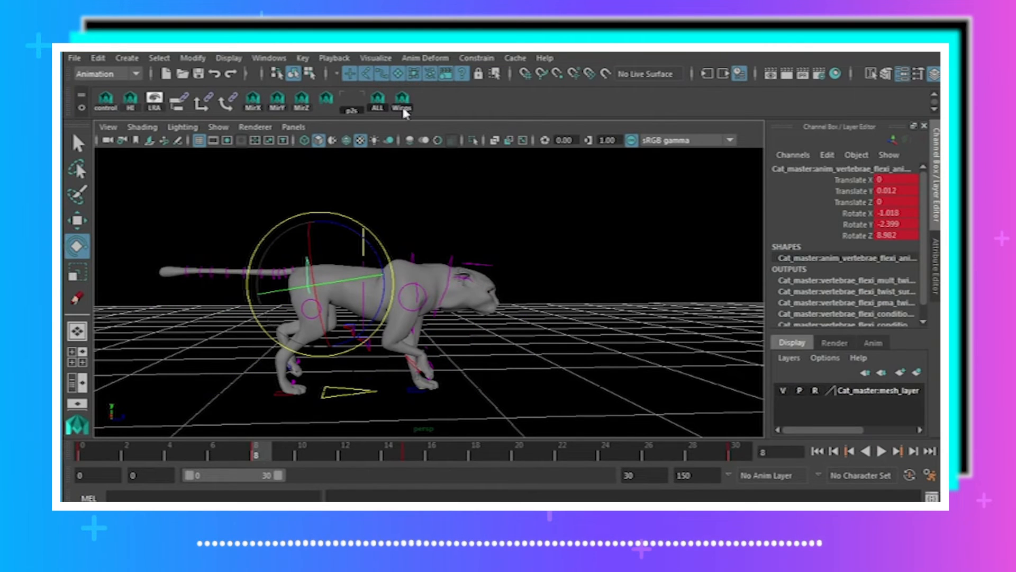
{"action": "right_click", "coordinate": [262, 451]}
{"action": "left_click", "coordinate": [289, 495]}
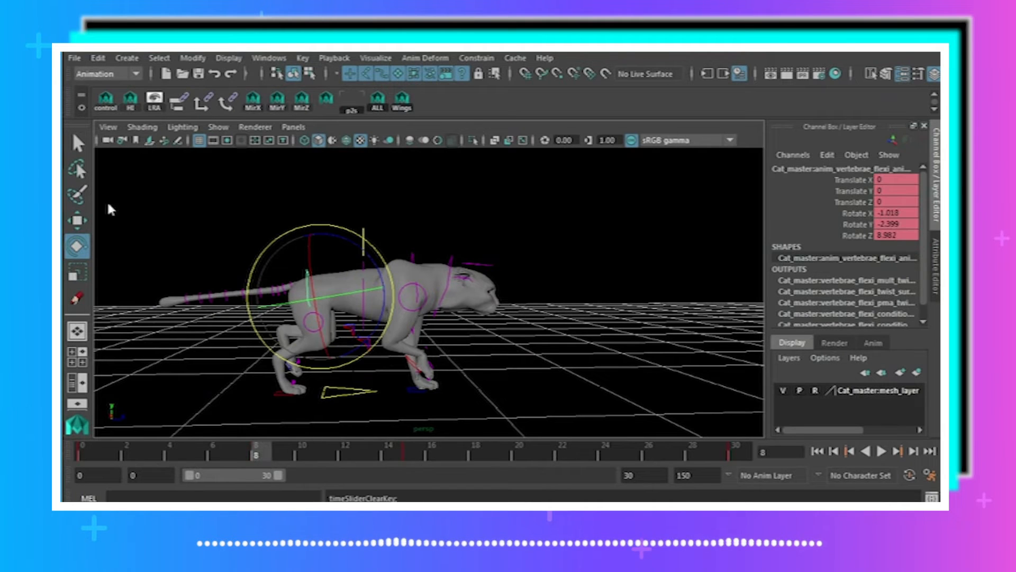
{"action": "left_click", "coordinate": [77, 221]}
{"action": "left_click_drag", "start_coordinate": [324, 238], "coordinate": [321, 231]}
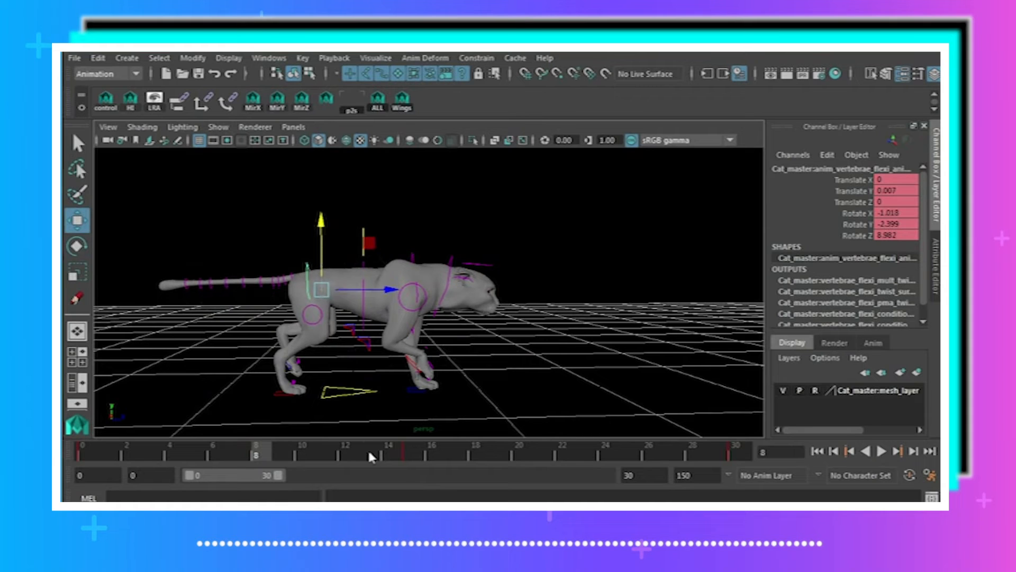
{"action": "key", "text": "s"}
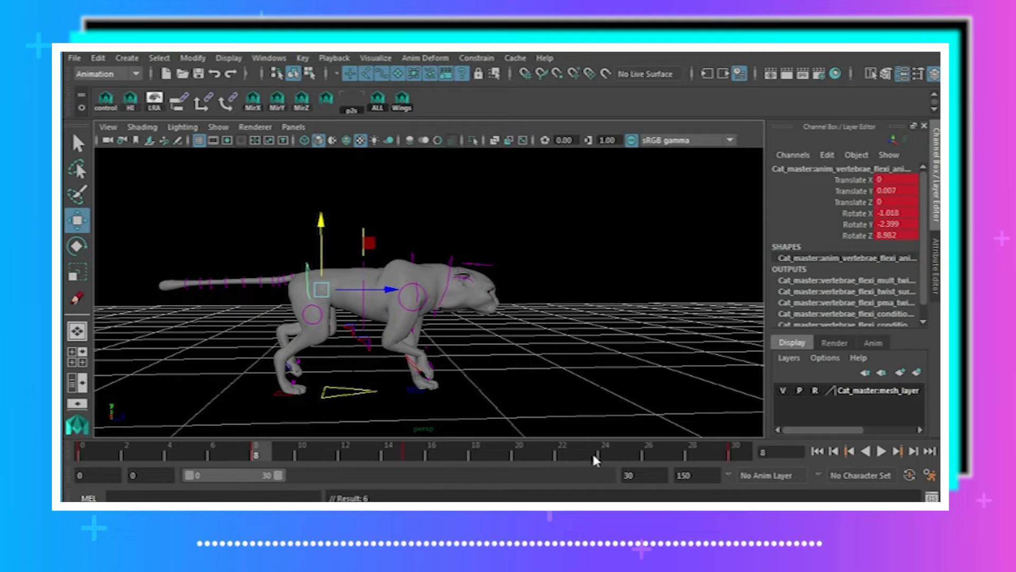
- At frame 23, raise the vertebrae control at the hips slightly and key it
{"action": "left_click", "coordinate": [592, 453]}
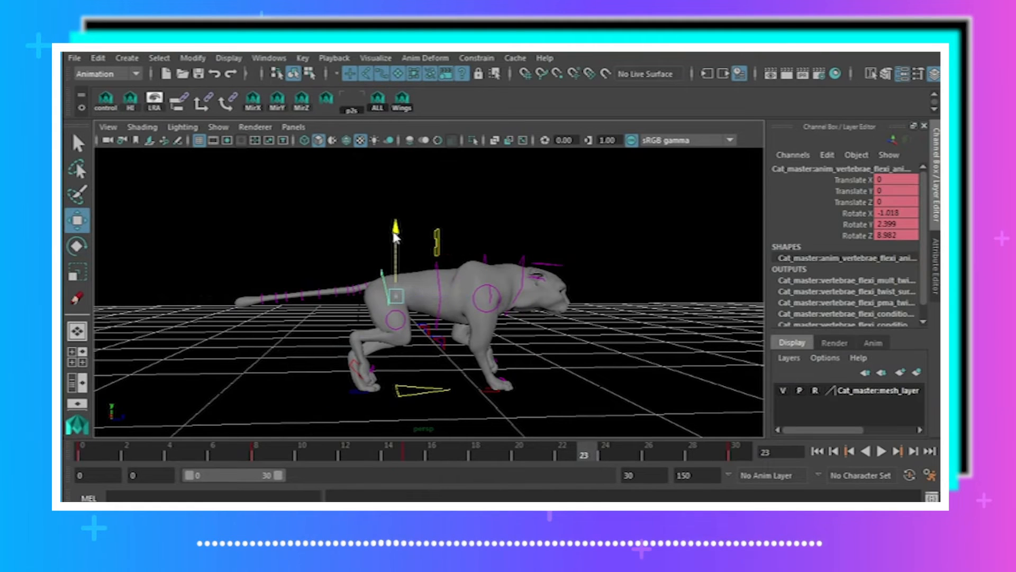
{"action": "left_click_drag", "start_coordinate": [394, 232], "coordinate": [392, 223]}
{"action": "key", "text": "s"}
- Play the walk cycle from frame 0 and review the spine and hip motion from behind and above
{"action": "left_click_drag", "start_coordinate": [454, 268], "coordinate": [608, 328], "text": "alt"}
{"action": "left_click", "coordinate": [818, 451]}
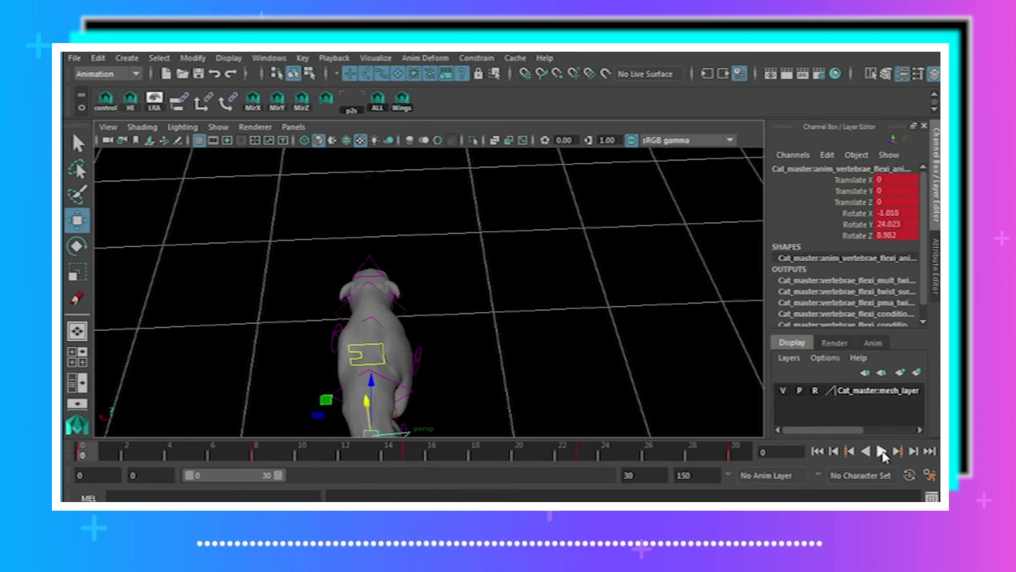
{"action": "left_click", "coordinate": [881, 452]}
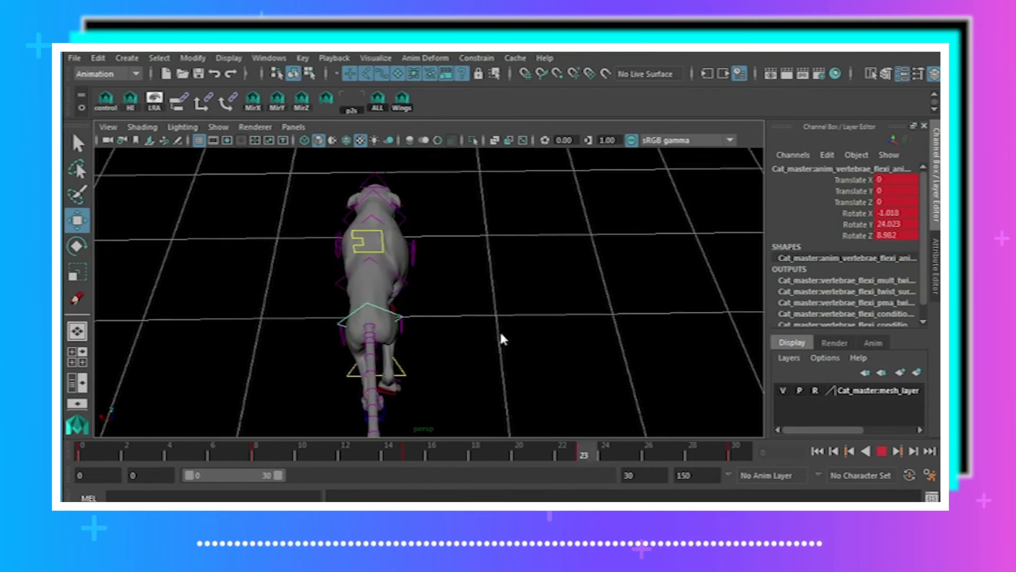
{"action": "mouse_move", "coordinate": [499, 329]}
{"action": "left_mouse_down", "text": "alt"}
{"action": "mouse_move", "coordinate": [334, 272]}
{"action": "mouse_move", "coordinate": [243, 288]}
{"action": "mouse_move", "coordinate": [511, 316]}
{"action": "mouse_move", "coordinate": [380, 272]}
{"action": "mouse_move", "coordinate": [599, 288]}
{"action": "mouse_move", "coordinate": [491, 323]}
{"action": "mouse_move", "coordinate": [449, 322]}
{"action": "mouse_move", "coordinate": [519, 345]}
{"action": "mouse_move", "coordinate": [478, 331]}
{"action": "mouse_move", "coordinate": [517, 324]}
{"action": "mouse_move", "coordinate": [486, 312]}
{"action": "left_mouse_up", "text": "alt"}
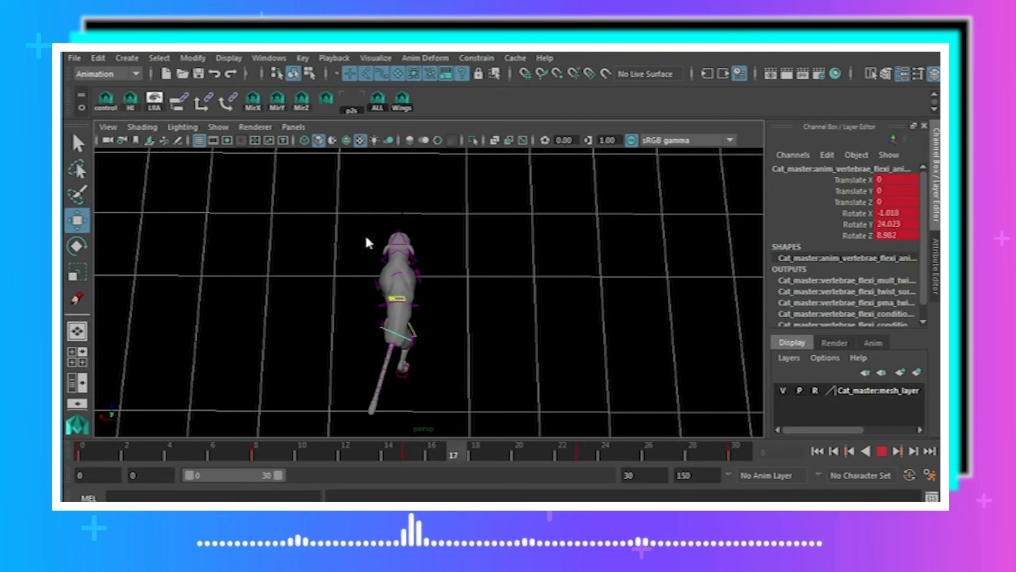
{"action": "left_click", "coordinate": [881, 450]}
{"action": "left_click_drag", "start_coordinate": [447, 377], "coordinate": [551, 264], "text": "alt"}
{"action": "left_click", "coordinate": [818, 451]}
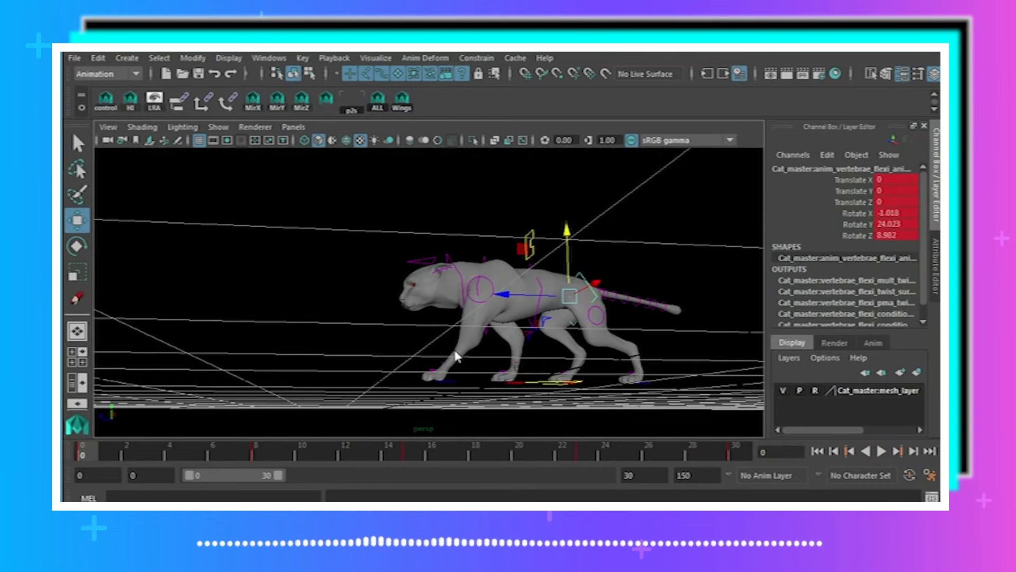
- Try to rotate the tail controls about Y at frame 0 in the perspective view
{"action": "left_click_drag", "start_coordinate": [457, 356], "coordinate": [630, 331], "text": "alt"}
{"action": "left_click", "coordinate": [76, 245]}
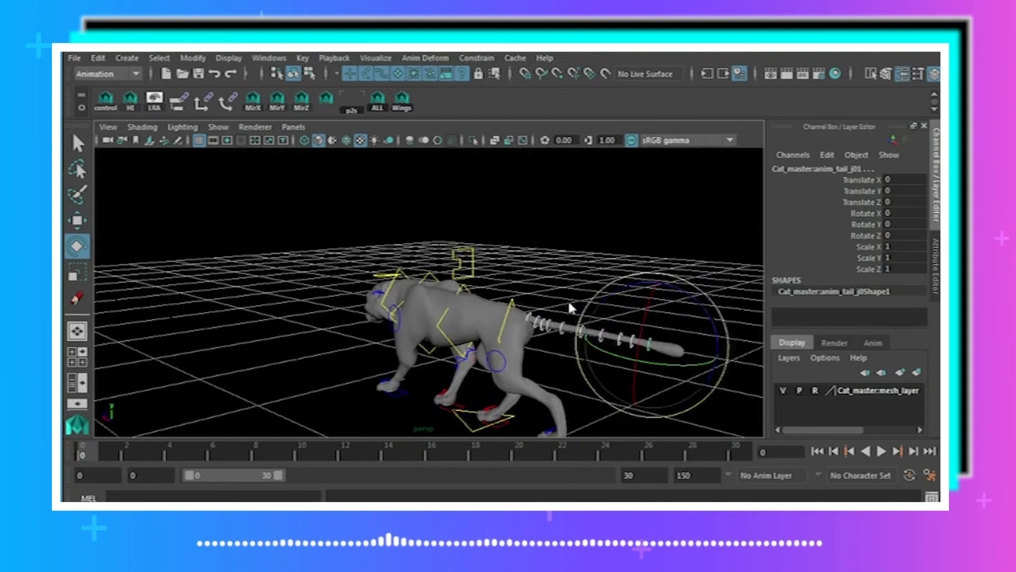
{"action": "left_click_drag", "start_coordinate": [568, 299], "coordinate": [681, 351], "text": "alt"}
{"action": "left_click_drag", "start_coordinate": [621, 390], "coordinate": [552, 322], "text": "alt"}
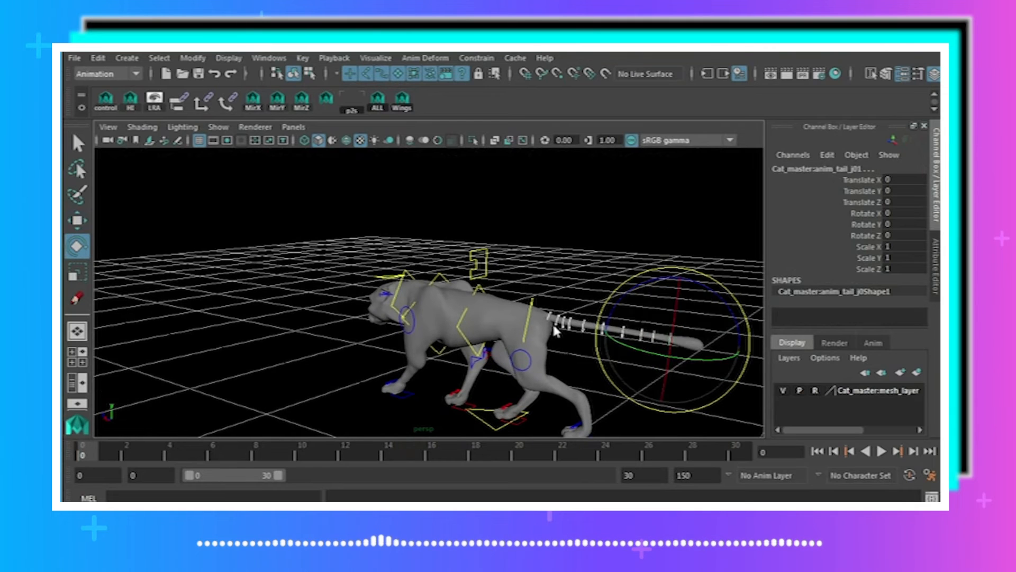
{"action": "mouse_move", "coordinate": [700, 356]}
{"action": "left_mouse_down"}
{"action": "mouse_move", "coordinate": [712, 351]}
{"action": "mouse_move", "coordinate": [697, 356]}
{"action": "left_mouse_up"}
{"action": "key", "text": "ctrl+z"}
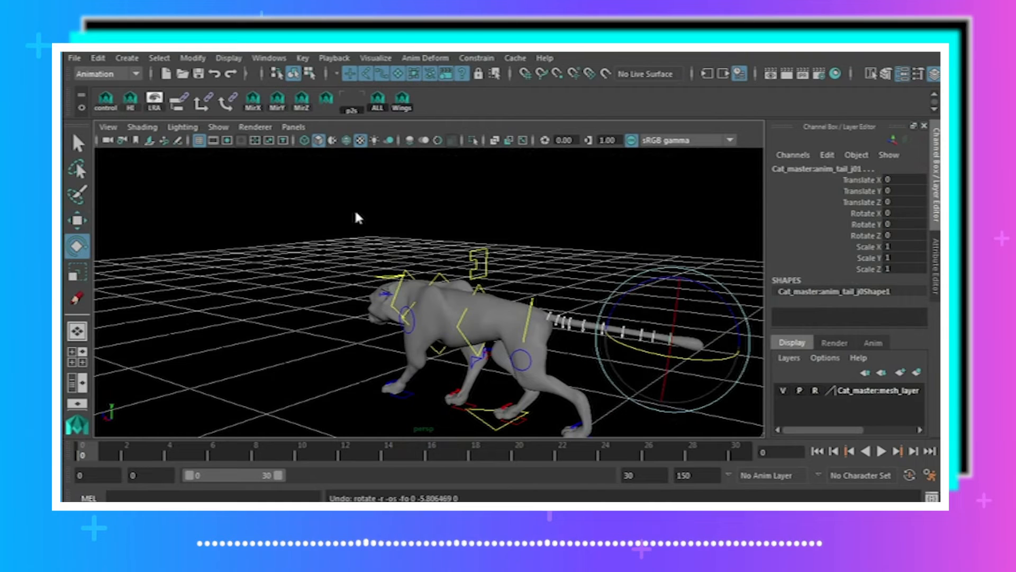
- Switch to the orthographic top view and rotate the selected tail controls to Rotate Y -3.356 at frame 0
{"action": "left_click", "coordinate": [293, 127]}
{"action": "mouse_move", "coordinate": [343, 169]}
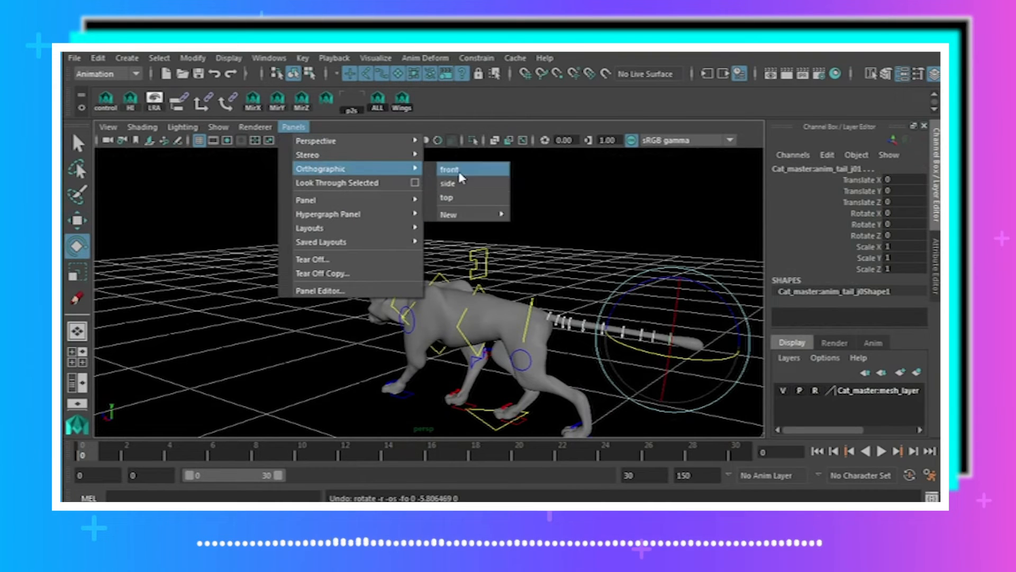
{"action": "left_click", "coordinate": [460, 195]}
{"action": "right_click_drag", "start_coordinate": [578, 269], "coordinate": [471, 271], "text": "alt"}
{"action": "middle_click_drag", "start_coordinate": [472, 273], "coordinate": [474, 294], "text": "alt"}
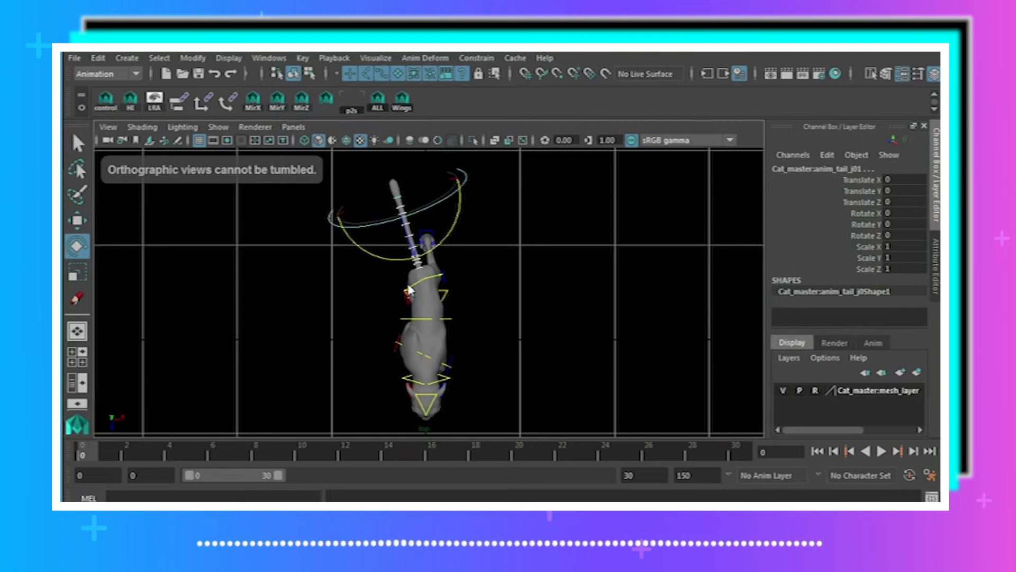
{"action": "middle_click_drag", "start_coordinate": [407, 285], "coordinate": [409, 365], "text": "alt"}
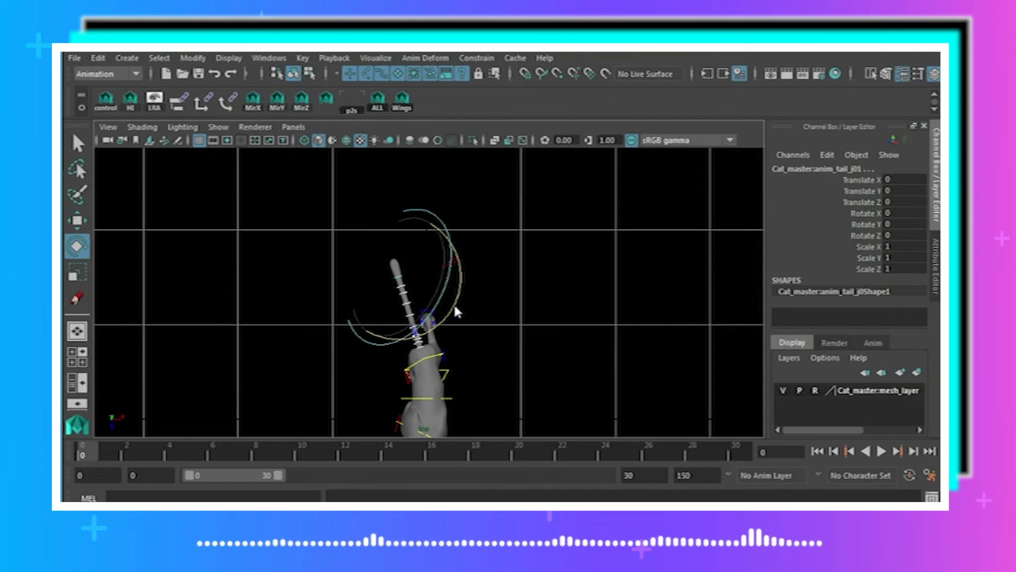
{"action": "left_click_drag", "start_coordinate": [455, 307], "coordinate": [453, 309]}
{"action": "middle_click_drag", "start_coordinate": [520, 335], "coordinate": [512, 278], "text": "alt"}
{"action": "left_click_drag", "start_coordinate": [513, 278], "coordinate": [502, 278], "text": "alt"}
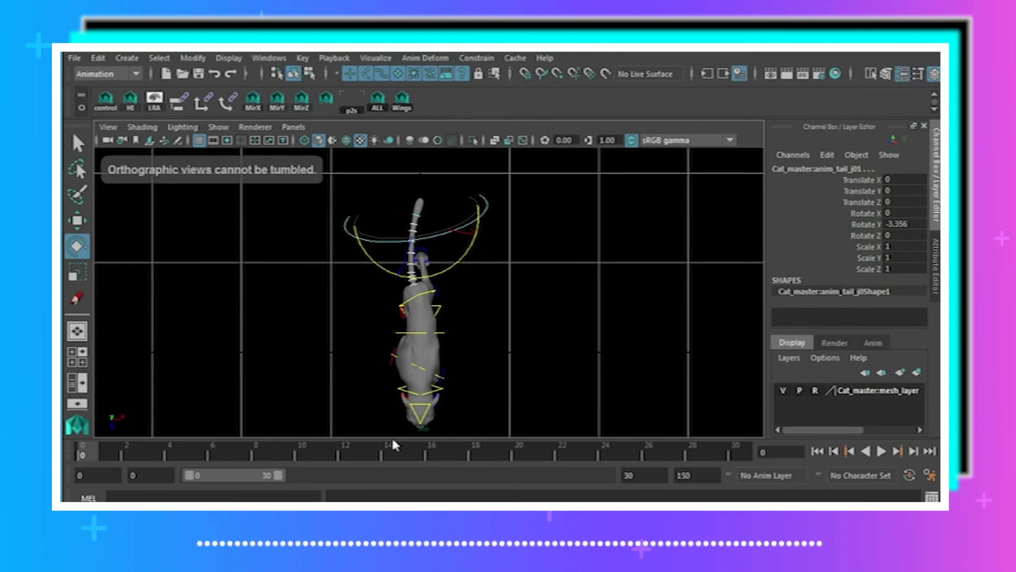
- Sketch a red Grease Pencil curve from the tail tip along the spine to the shoulders, and delete the sketch
{"action": "left_click", "coordinate": [178, 140]}
{"action": "left_click", "coordinate": [583, 407]}
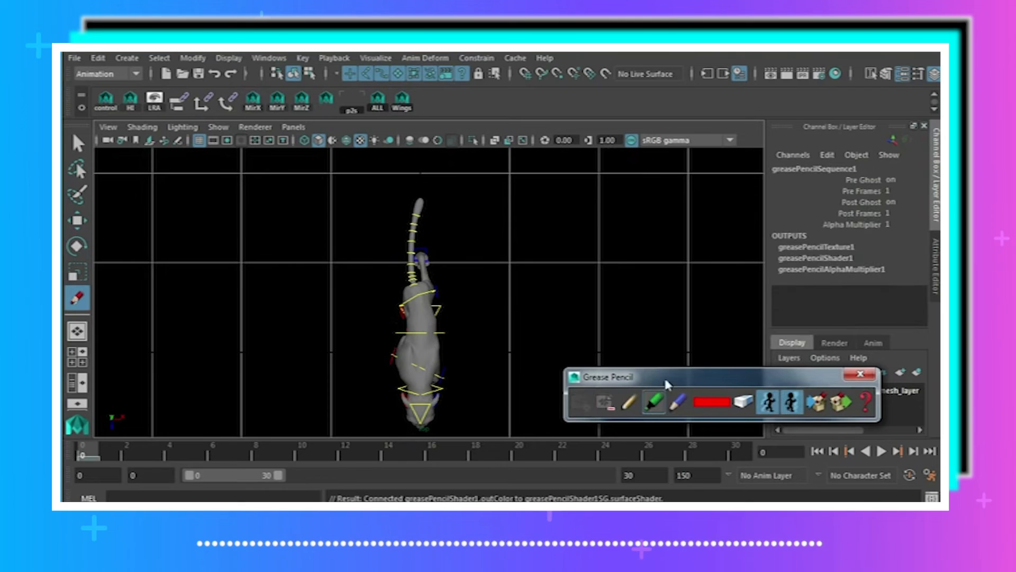
{"action": "left_click_drag", "start_coordinate": [418, 204], "coordinate": [414, 212]}
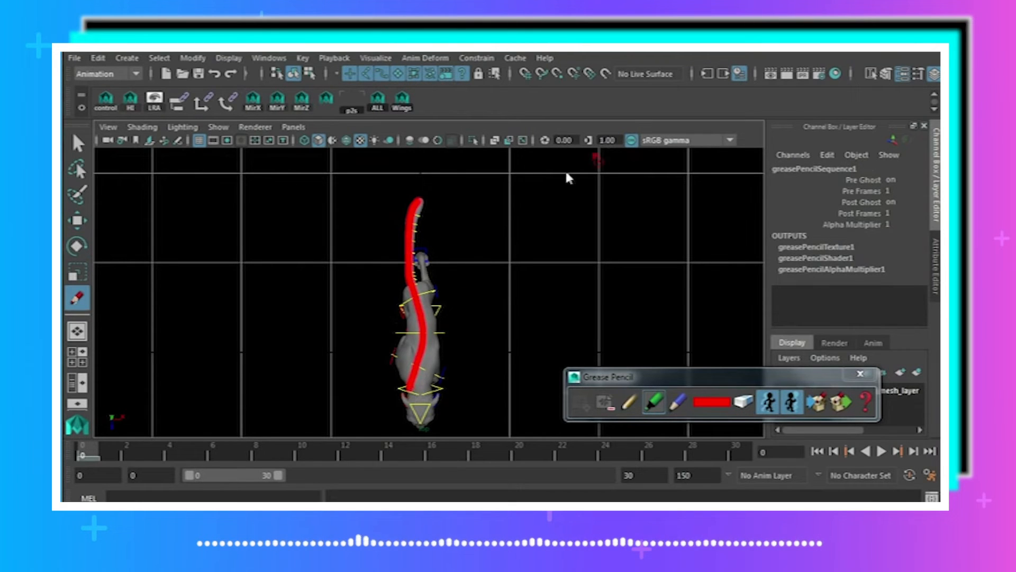
{"action": "left_click", "coordinate": [605, 407]}
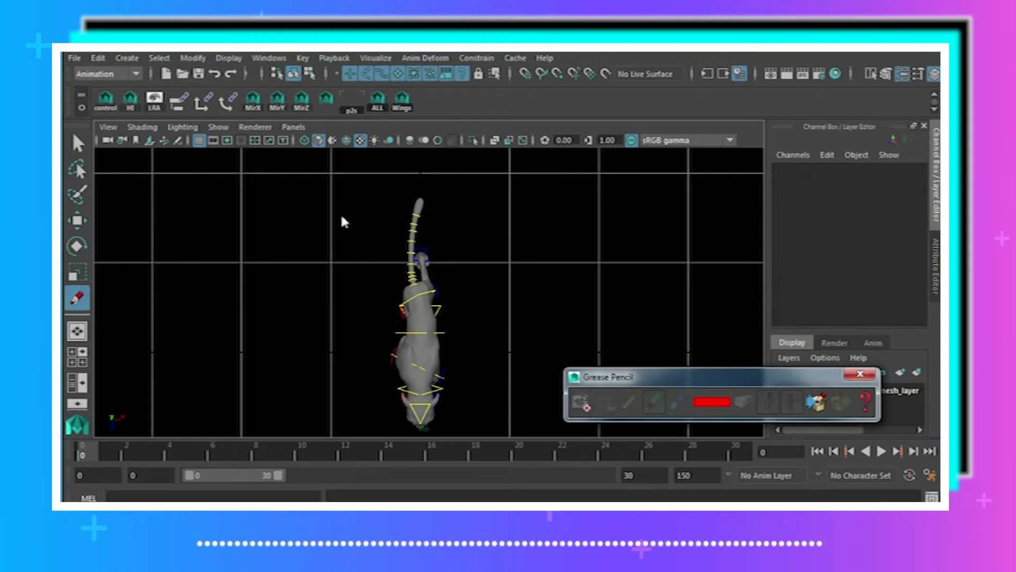
- Select all the tail controls, close the Grease Pencil, and key the tail pose at frames 0 and 30
{"action": "left_click", "coordinate": [84, 150]}
{"action": "left_click", "coordinate": [419, 228]}
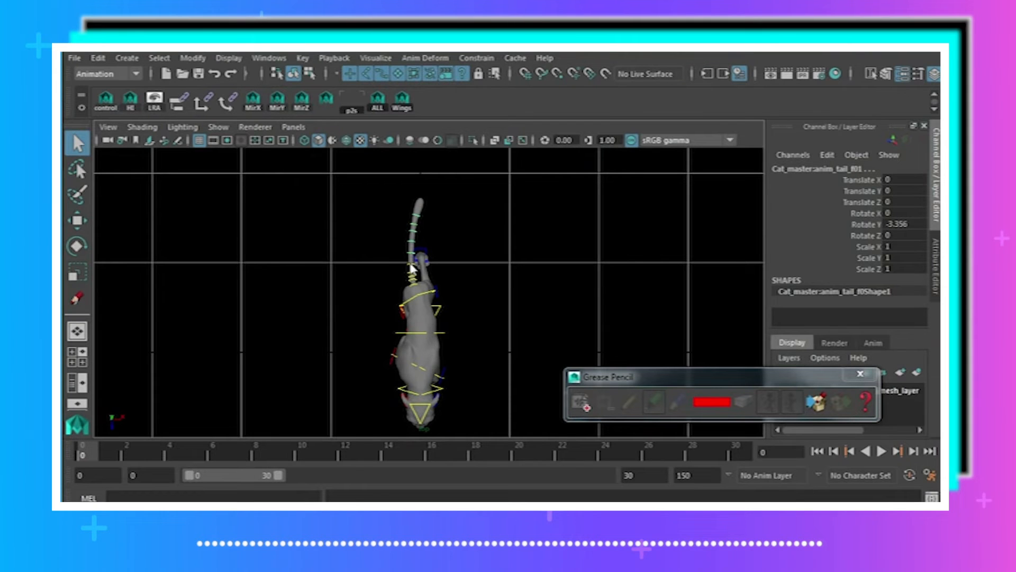
{"action": "right_click_drag", "start_coordinate": [382, 258], "coordinate": [637, 272], "text": "alt"}
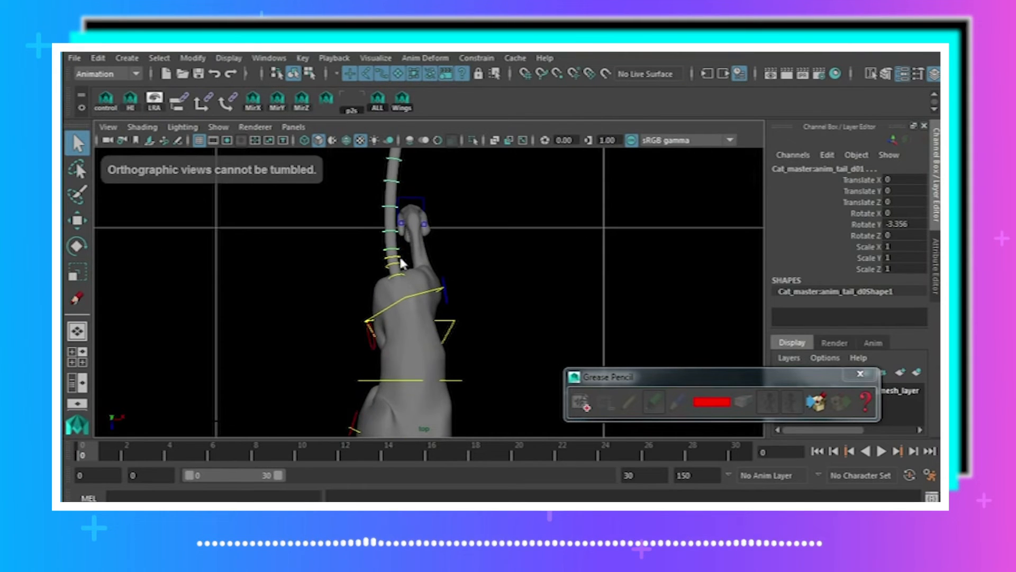
{"action": "left_click", "coordinate": [402, 275]}
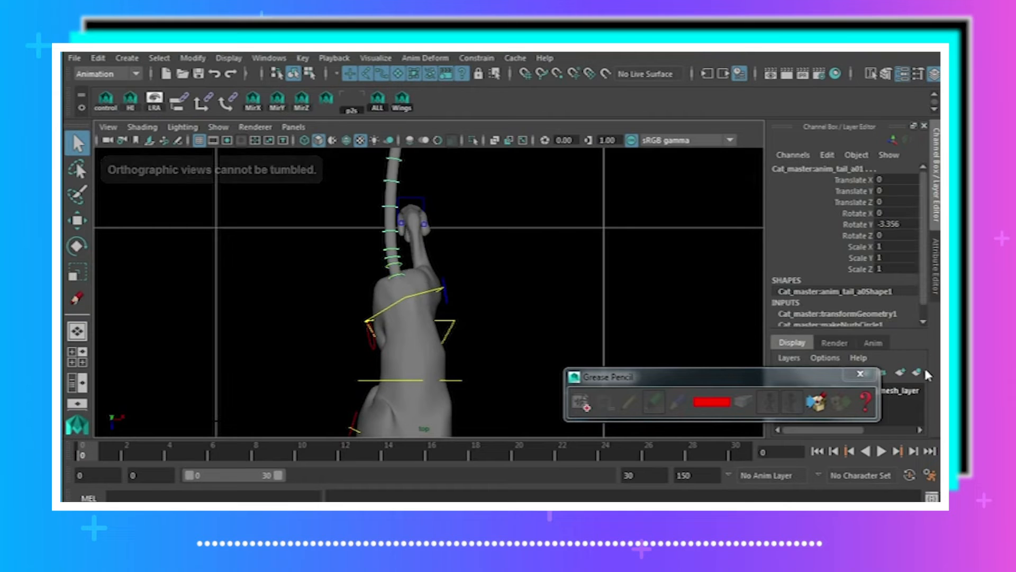
{"action": "left_click", "coordinate": [860, 373]}
{"action": "right_click_drag", "start_coordinate": [571, 347], "coordinate": [516, 334], "text": "alt"}
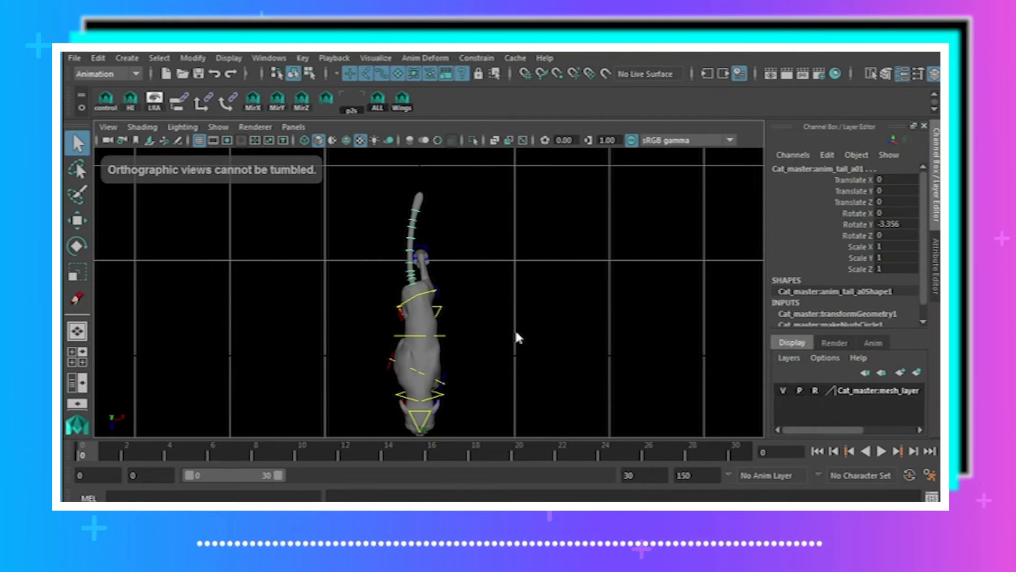
{"action": "key", "text": "s"}
{"action": "left_click", "coordinate": [736, 455]}
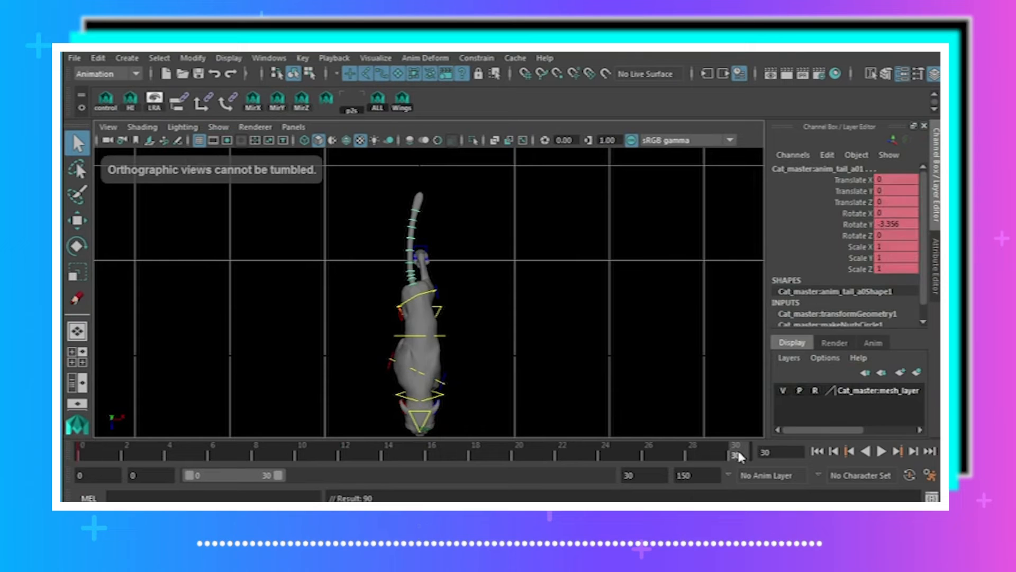
{"action": "key", "text": "s"}
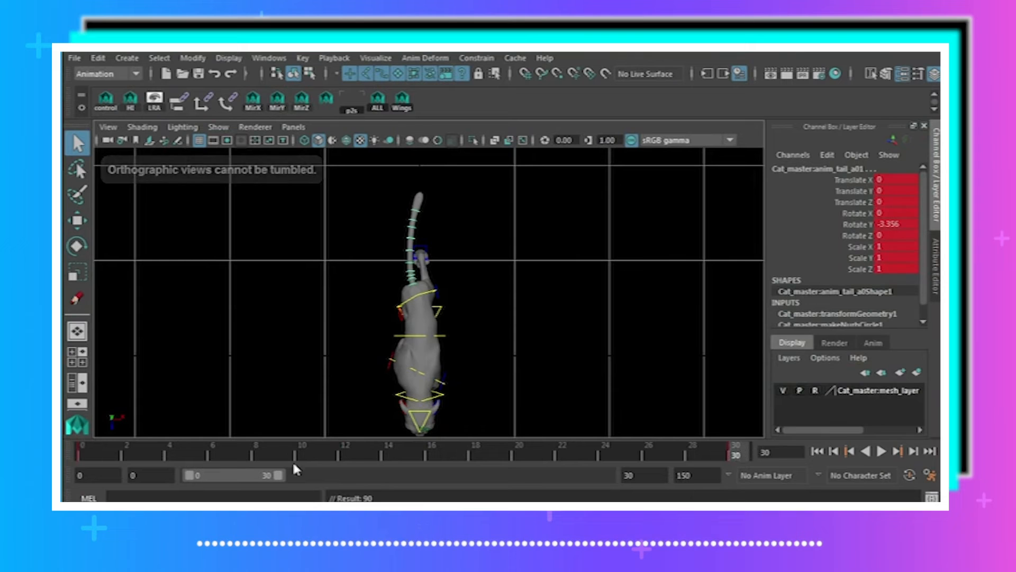
- At frame 15, rotate the tail controls to Rotate Y 3.098, key them and scrub back to check the swing
{"action": "left_click", "coordinate": [419, 453]}
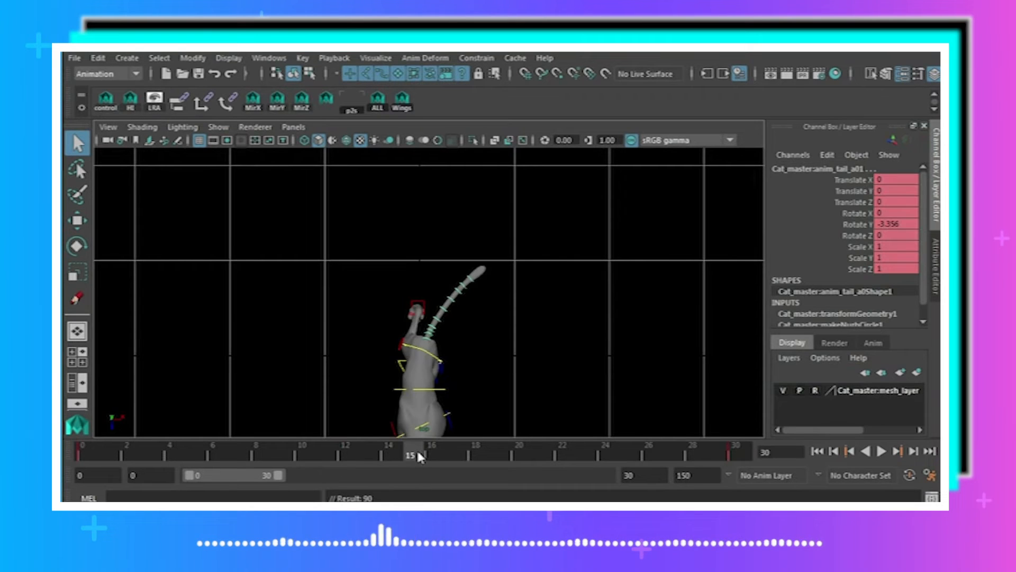
{"action": "left_click", "coordinate": [85, 247]}
{"action": "left_click_drag", "start_coordinate": [468, 298], "coordinate": [503, 291]}
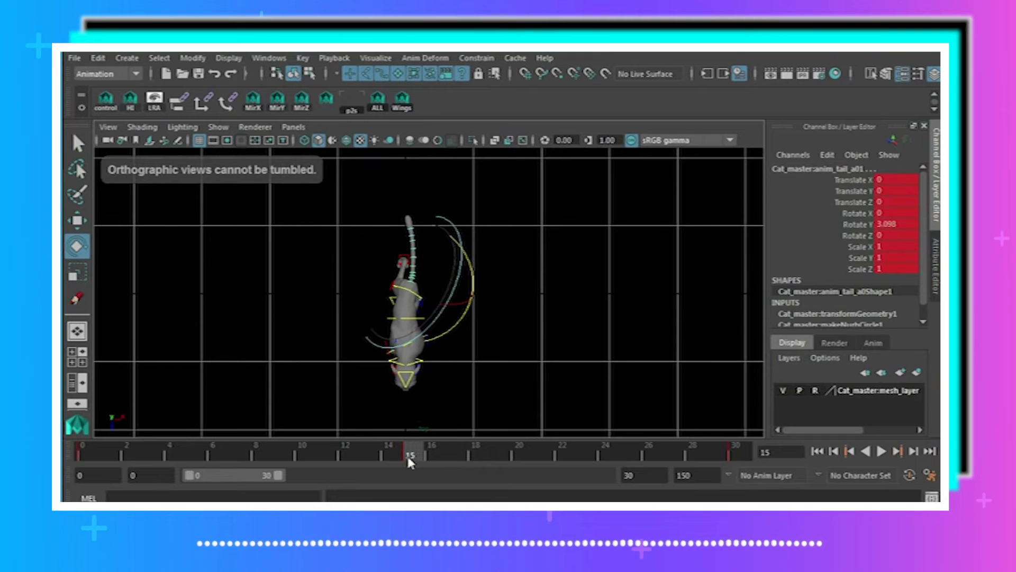
{"action": "left_click_drag", "start_coordinate": [410, 462], "coordinate": [284, 424]}
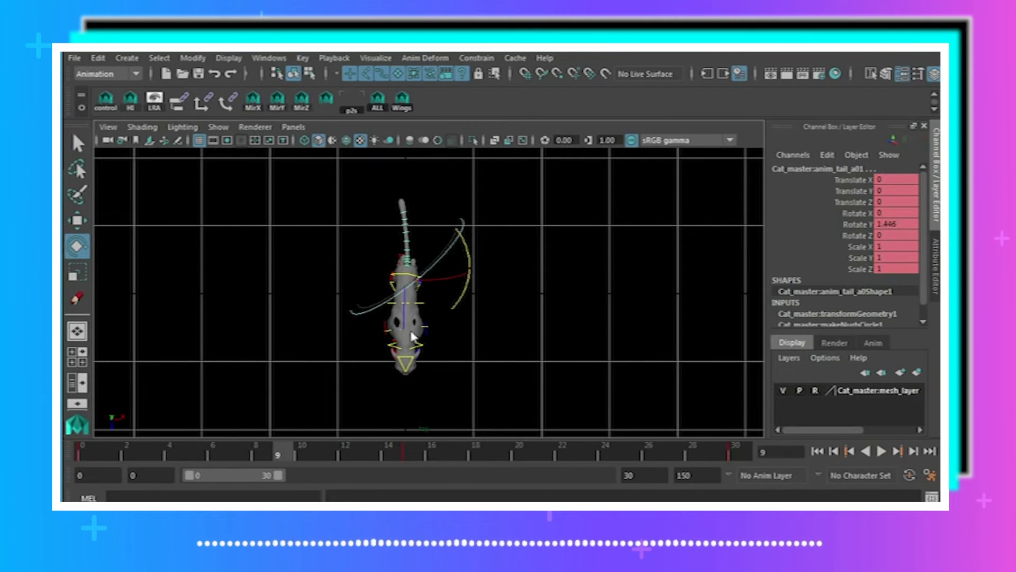
- Select the top camera and set its Translate Y to 100
{"action": "left_click", "coordinate": [108, 127]}
{"action": "left_click", "coordinate": [134, 148]}
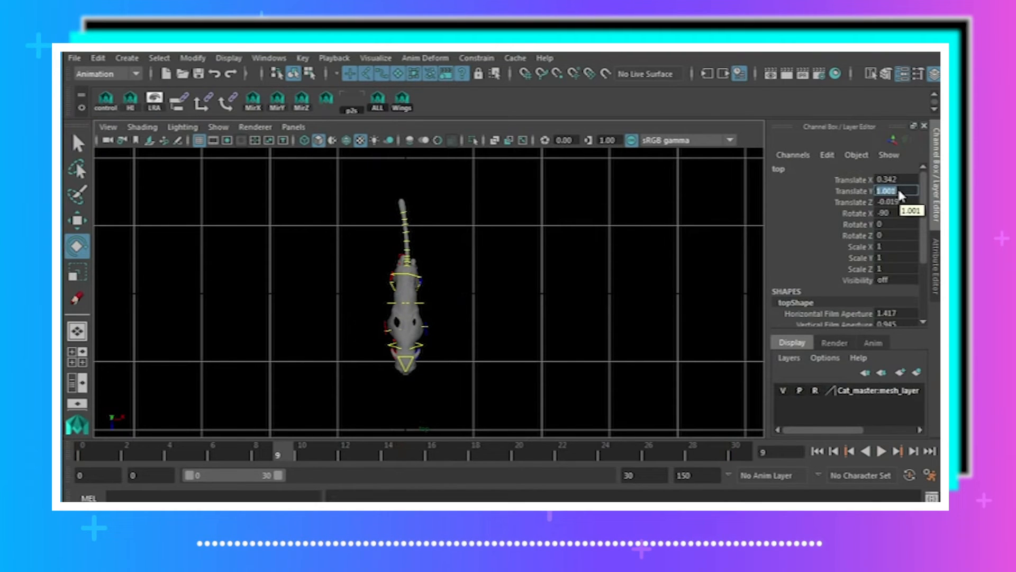
{"action": "type", "text": "100"}
- Play the walk cycle from frame 0 in the top view to review the tail's side-to-side swing
{"action": "left_click_drag", "start_coordinate": [285, 451], "coordinate": [80, 435]}
{"action": "left_click", "coordinate": [883, 451]}
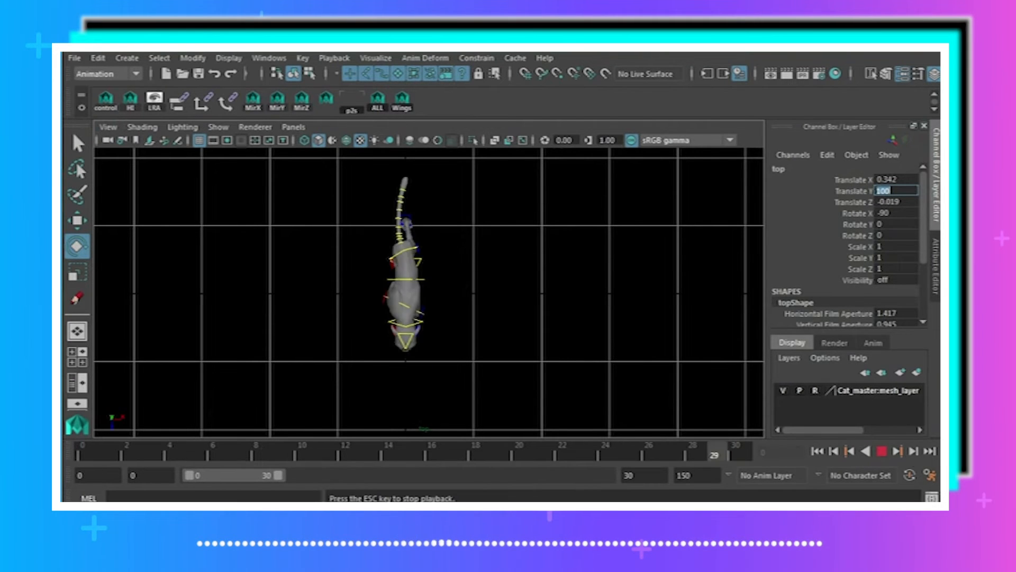
{"action": "left_click", "coordinate": [883, 451]}
- Stop playback and select all the tail controls from tip to base in the top view
{"action": "left_click", "coordinate": [75, 142]}
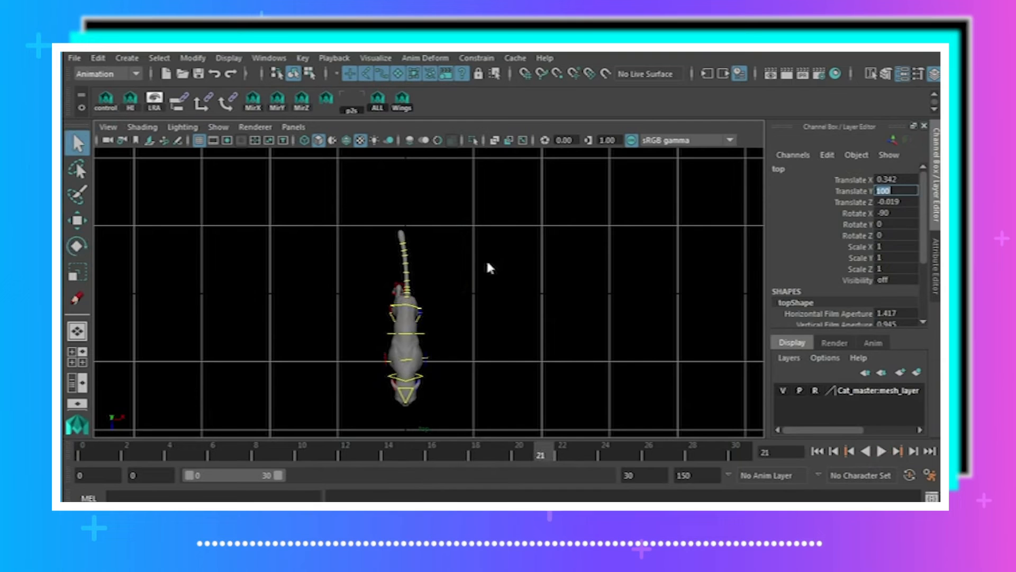
{"action": "left_click", "coordinate": [405, 245]}
{"action": "right_click_drag", "start_coordinate": [407, 247], "coordinate": [429, 231], "text": "alt"}
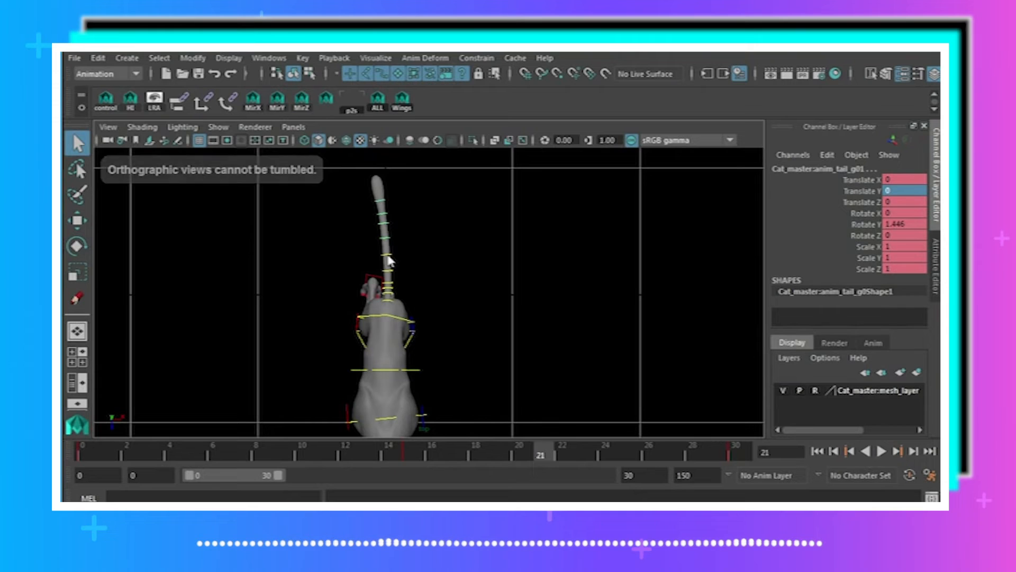
{"action": "left_click", "coordinate": [394, 281]}
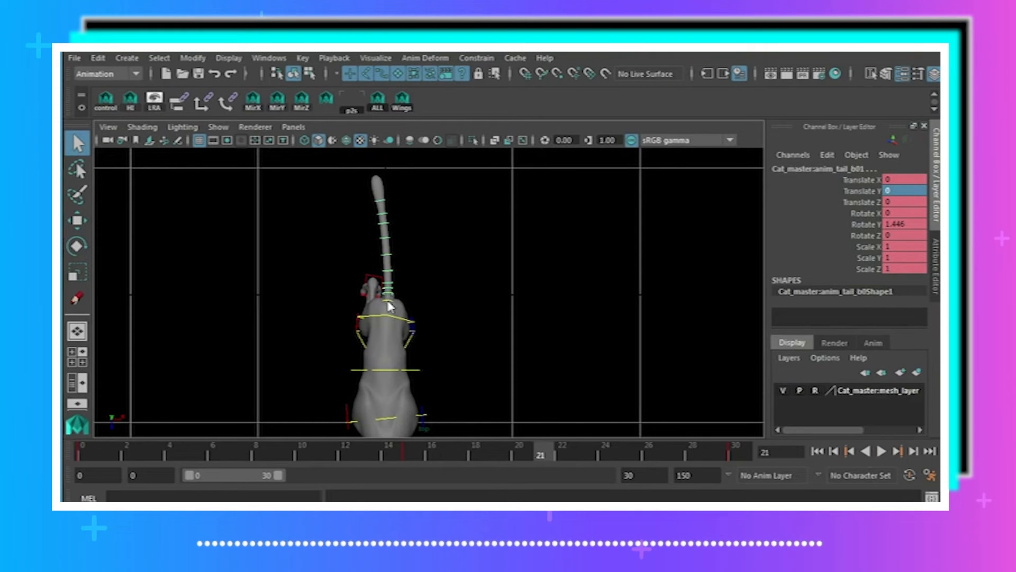
{"action": "left_click", "coordinate": [389, 305]}
- Compare the tail pose at frames 0, 15 and 30 in the top view
{"action": "left_click", "coordinate": [91, 456]}
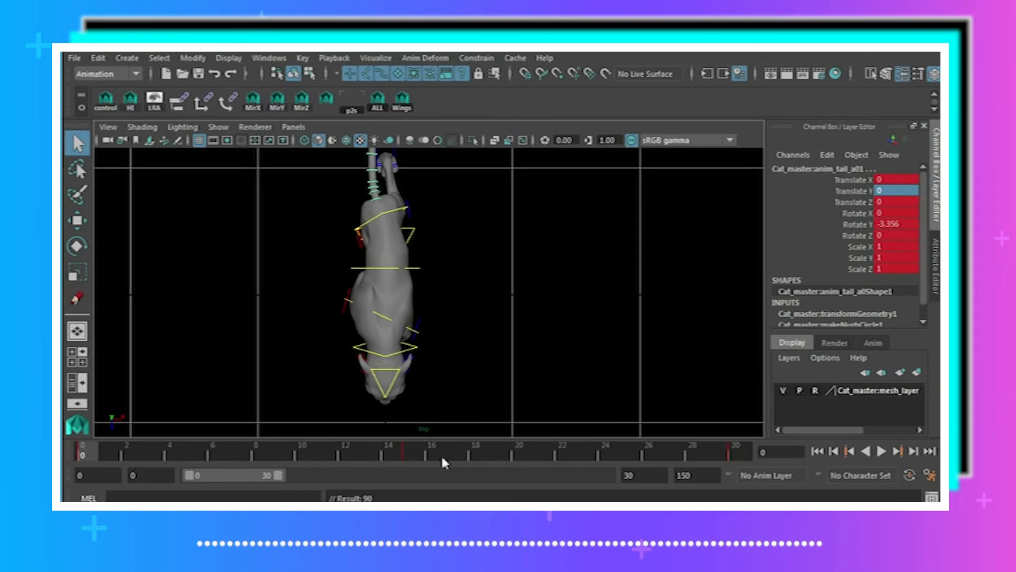
{"action": "left_click", "coordinate": [414, 455]}
{"action": "left_click", "coordinate": [737, 456]}
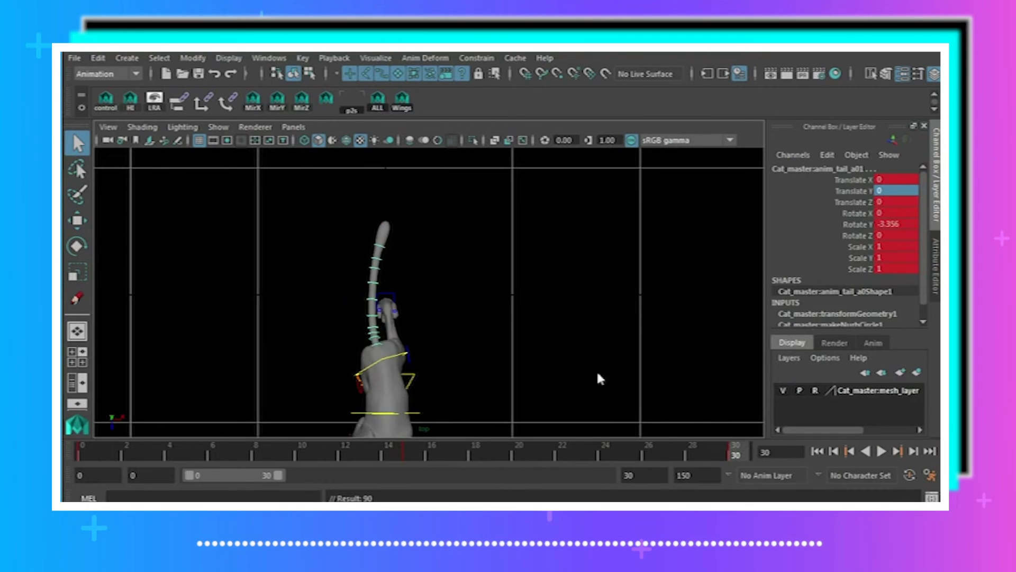
{"action": "scroll", "coordinate": [583, 362], "scroll_direction": "down", "scroll_amount": 5}
{"action": "left_click_drag", "start_coordinate": [550, 346], "coordinate": [529, 335], "text": "alt"}
- Open the Graph Editor for the tail controls and set all their keys to flat tangents
{"action": "left_click", "coordinate": [260, 59]}
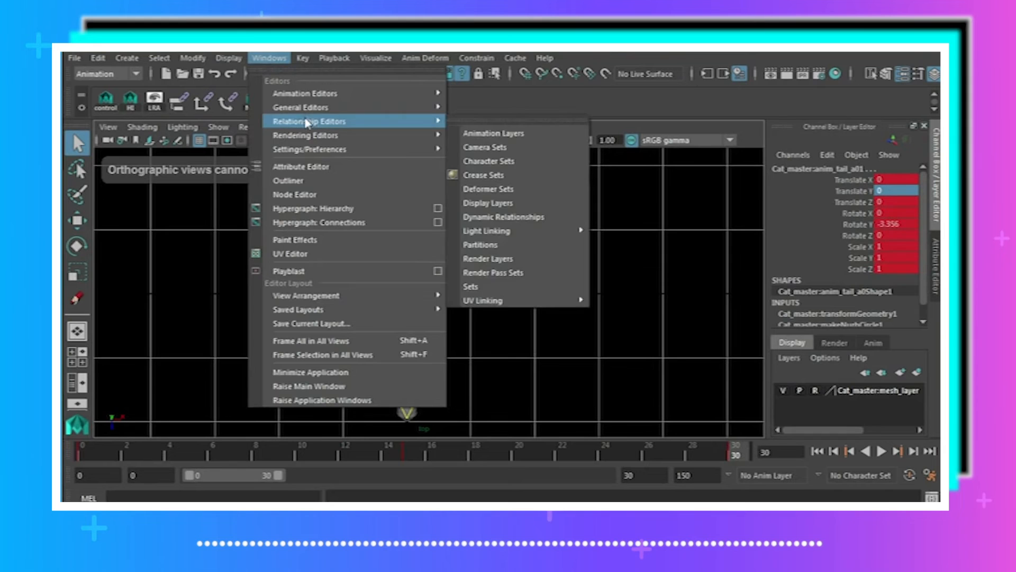
{"action": "mouse_move", "coordinate": [318, 94]}
{"action": "left_click", "coordinate": [460, 103]}
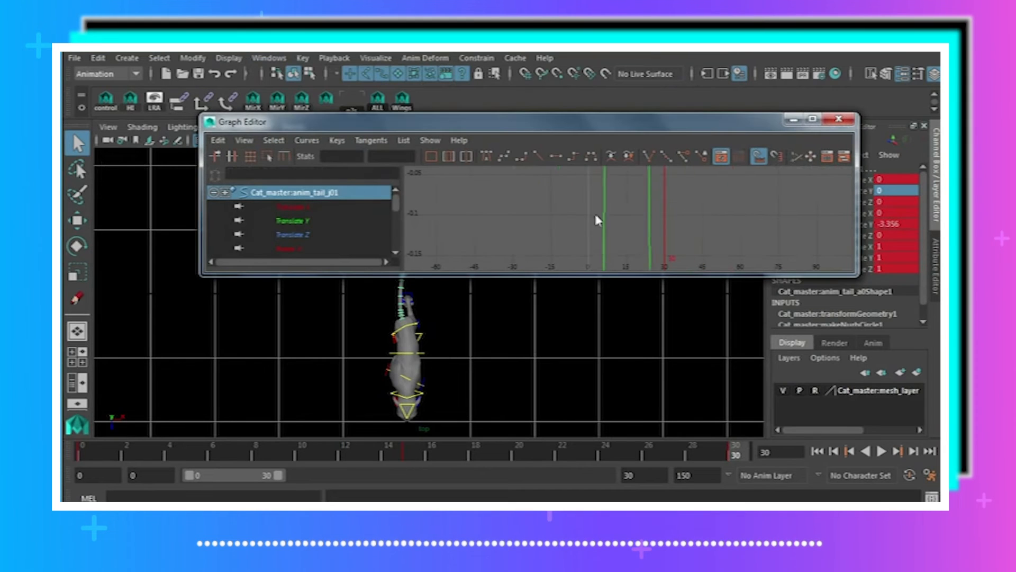
{"action": "key", "text": "f"}
{"action": "right_click_drag", "start_coordinate": [683, 226], "coordinate": [571, 177], "text": "alt+shift"}
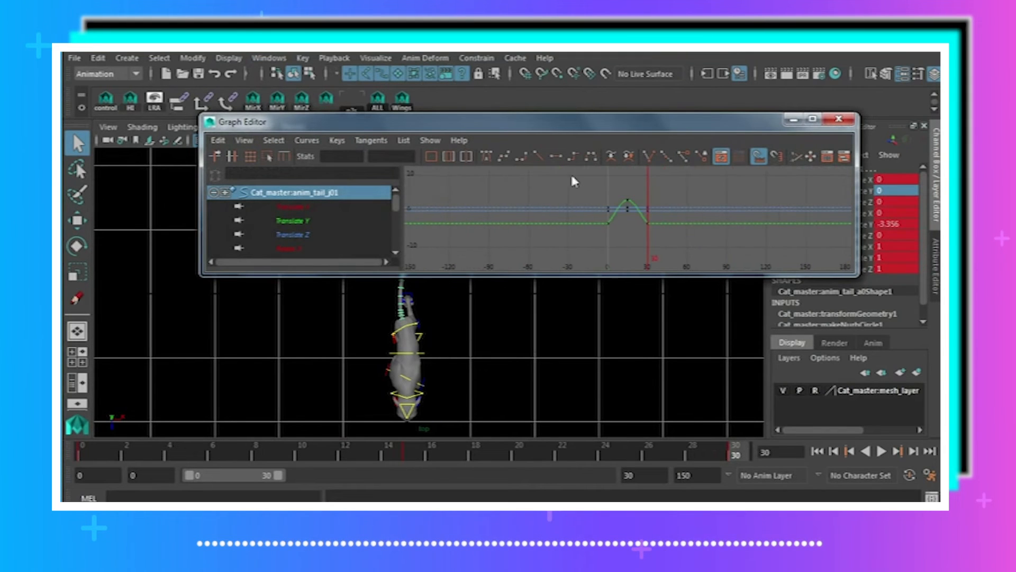
{"action": "left_click_drag", "start_coordinate": [567, 187], "coordinate": [715, 243]}
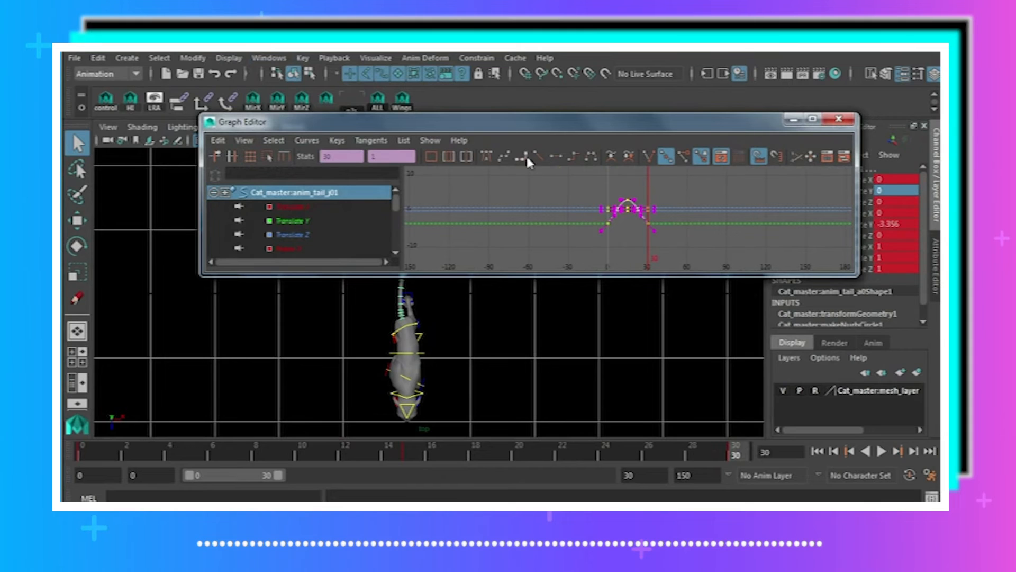
{"action": "left_click_drag", "start_coordinate": [396, 201], "coordinate": [432, 374]}
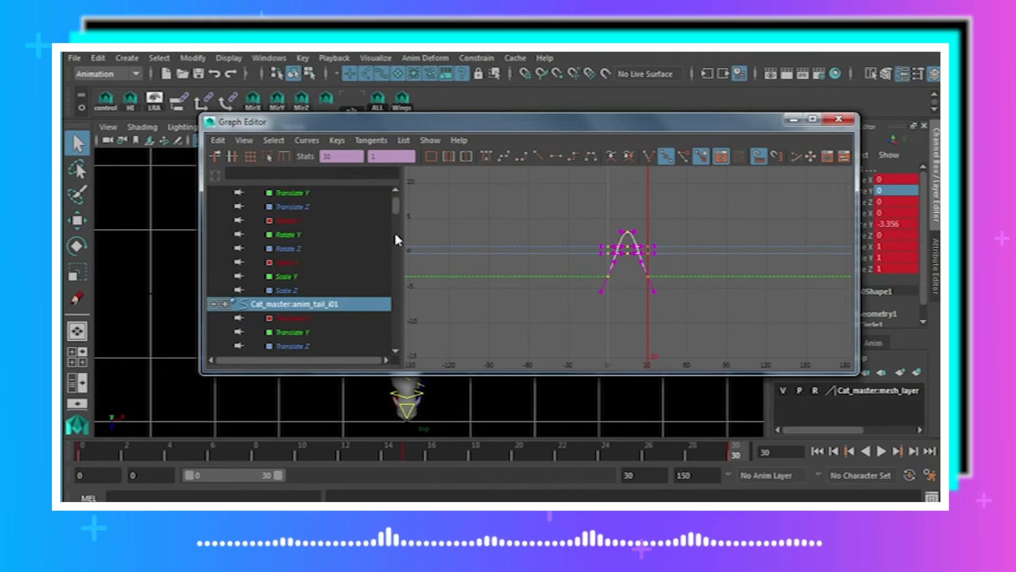
{"action": "scroll", "coordinate": [391, 219], "scroll_direction": "up", "scroll_amount": 2}
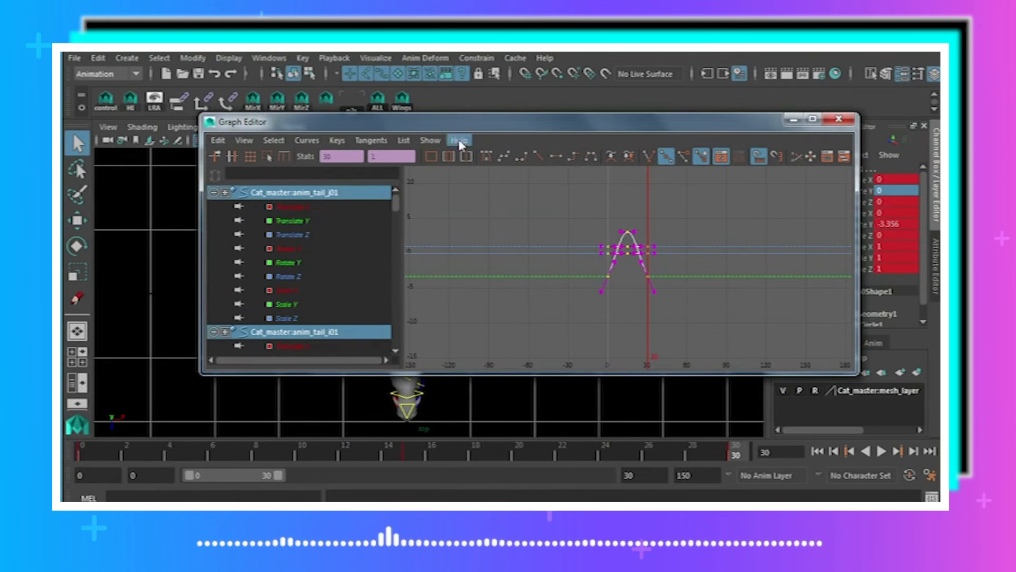
{"action": "left_click", "coordinate": [556, 156]}
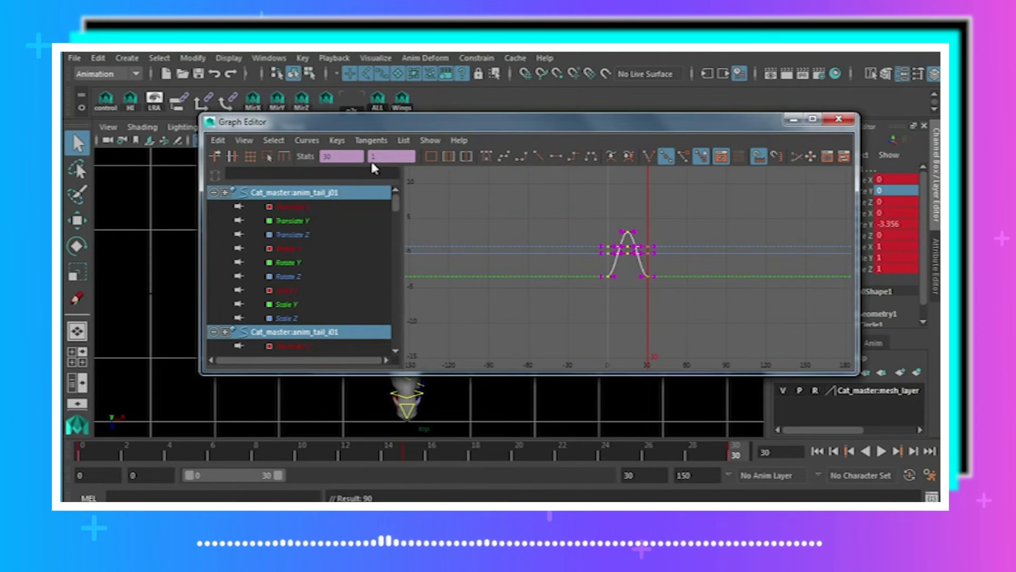
- Set Pre Infinity and Post Infinity of the tail curves to Cycle, then close the Graph Editor and clear the selection
{"action": "left_click", "coordinate": [307, 140]}
{"action": "mouse_move", "coordinate": [412, 165]}
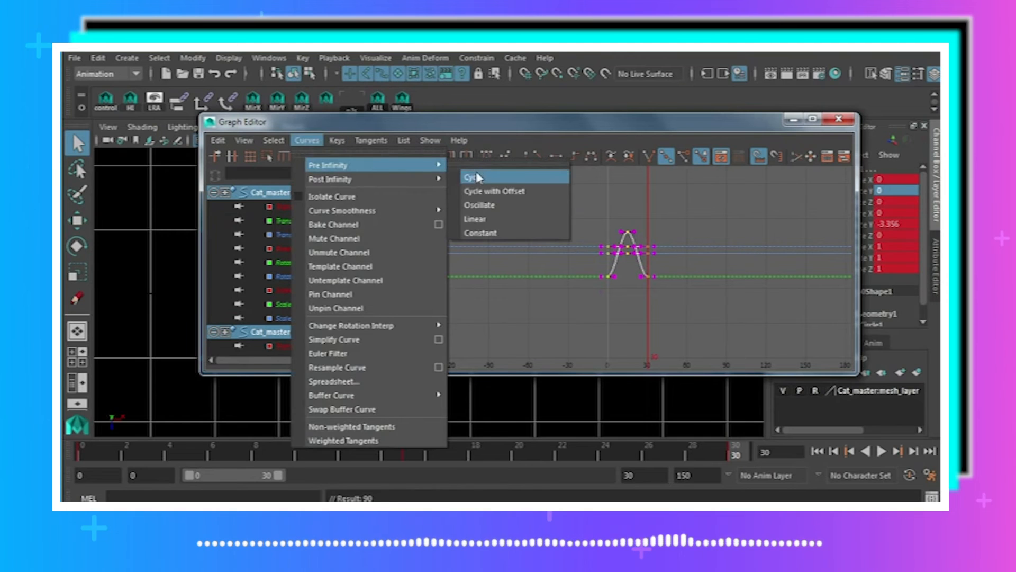
{"action": "left_click", "coordinate": [476, 178]}
{"action": "left_click", "coordinate": [307, 140]}
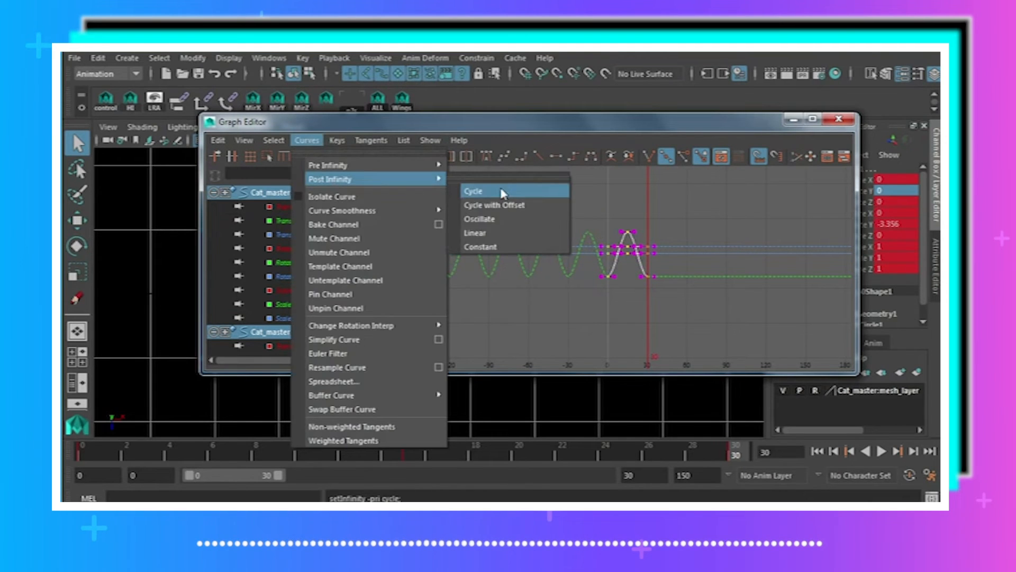
{"action": "left_click", "coordinate": [475, 191]}
{"action": "left_click", "coordinate": [839, 122]}
{"action": "left_click", "coordinate": [657, 384]}
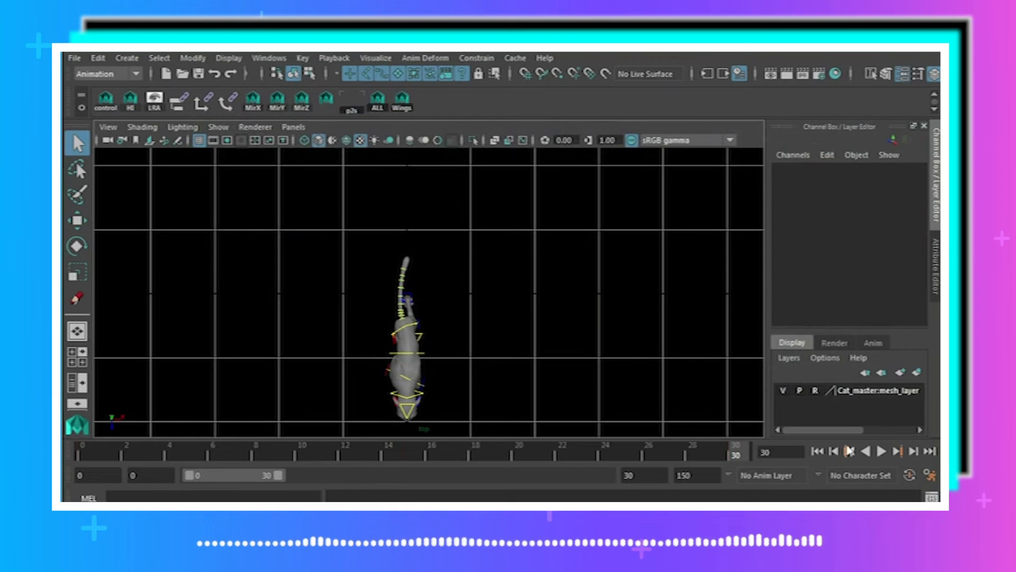
- Play the walk cycle in the top view to review the smoothed tail swing
{"action": "left_click", "coordinate": [887, 454]}
{"action": "right_click_drag", "start_coordinate": [580, 393], "coordinate": [569, 315], "text": "alt"}
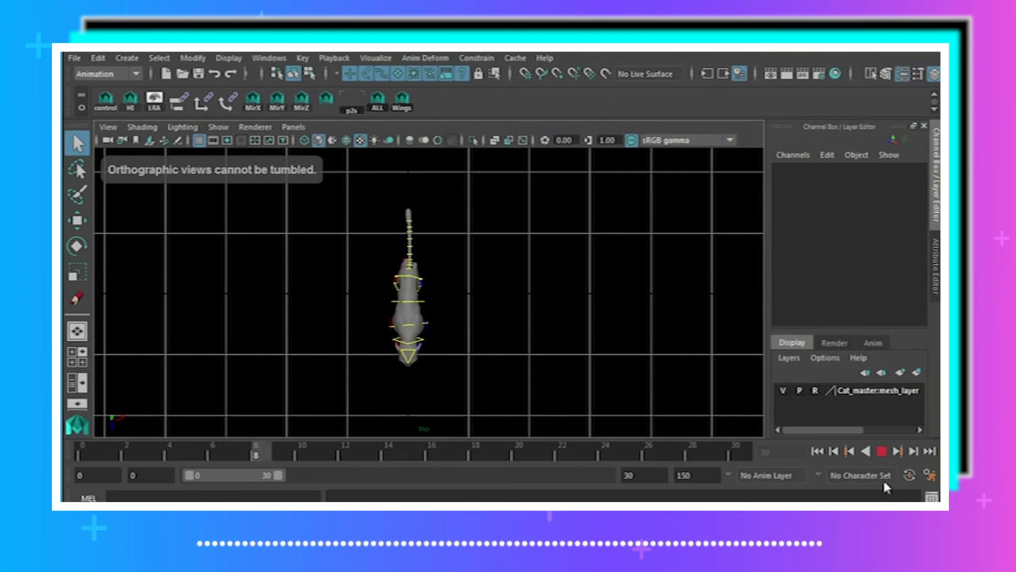
{"action": "left_click", "coordinate": [882, 451]}
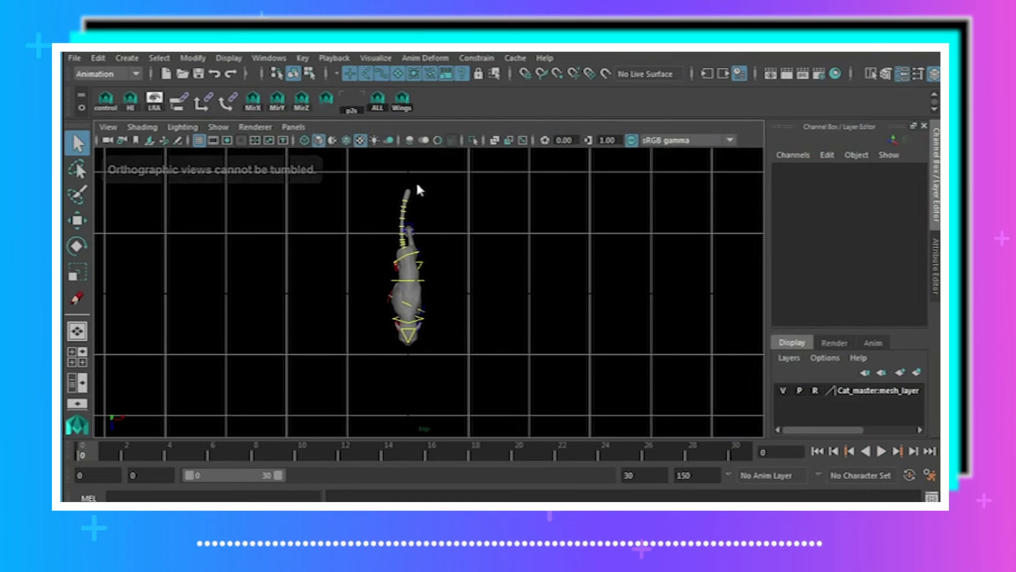
- Switch to the perspective view and play the walk cycle to review it from the cat's side
{"action": "left_click", "coordinate": [294, 128]}
{"action": "mouse_move", "coordinate": [371, 141]}
{"action": "left_click", "coordinate": [445, 143]}
{"action": "left_click_drag", "start_coordinate": [539, 262], "coordinate": [486, 265], "text": "alt"}
{"action": "scroll", "coordinate": [487, 269], "scroll_direction": "up", "scroll_amount": 1}
{"action": "key", "text": "alt+v"}
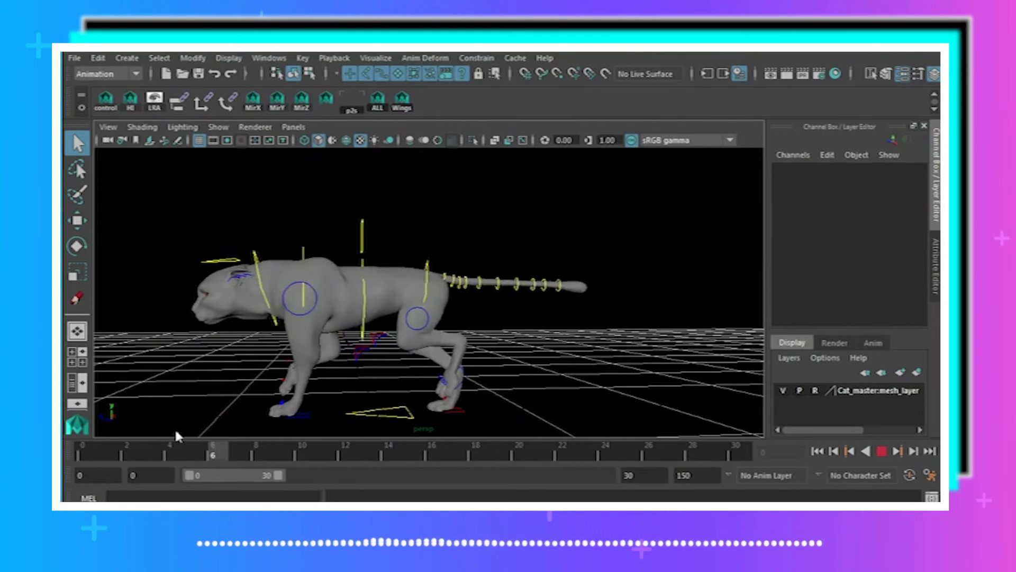
{"action": "key", "text": "alt+v"}
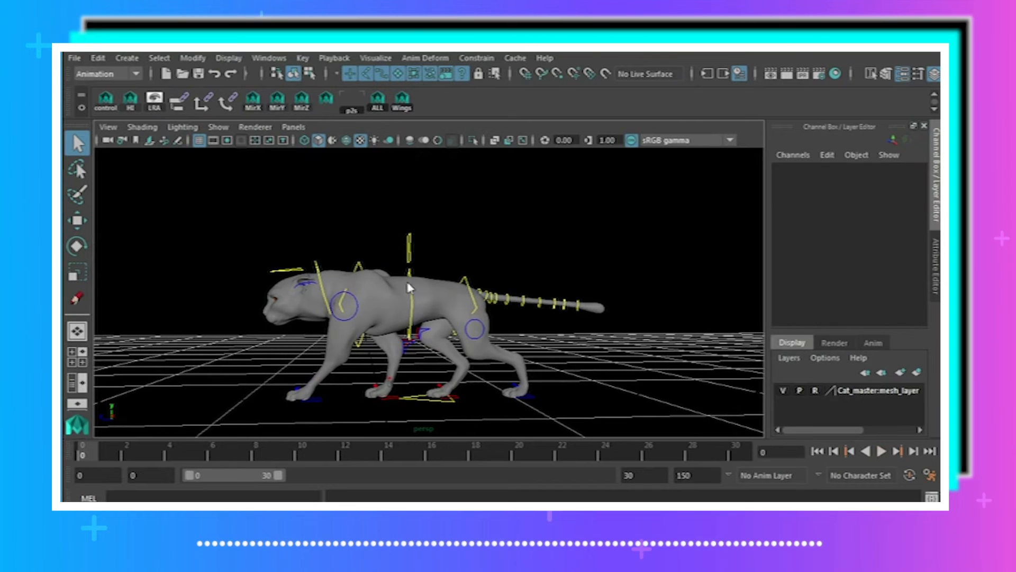
- Switch to the orthographic side view, play the walk cycle and stop it again
{"action": "left_click", "coordinate": [294, 127]}
{"action": "mouse_move", "coordinate": [402, 168]}
{"action": "left_click", "coordinate": [457, 184]}
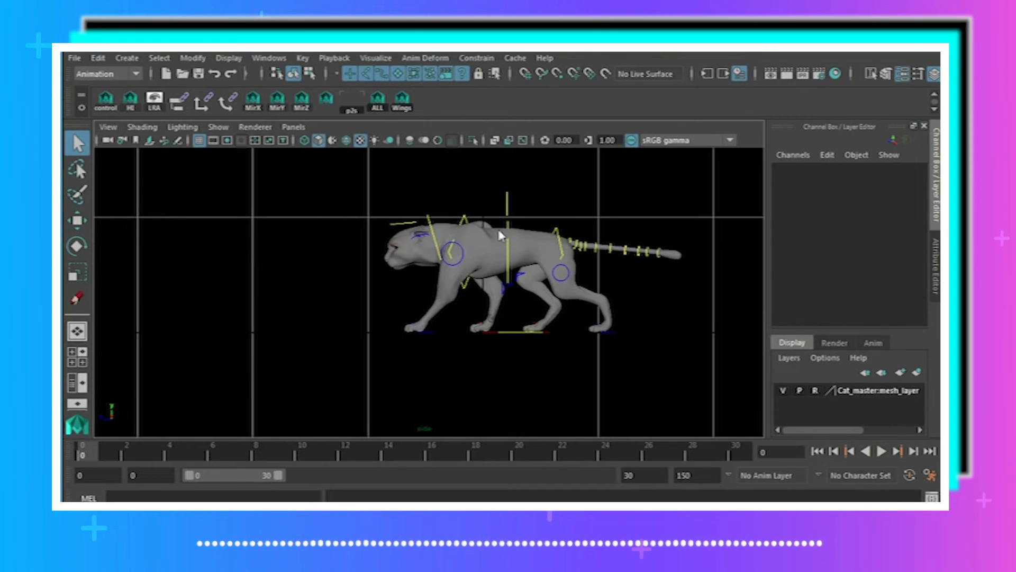
{"action": "left_click", "coordinate": [881, 451]}
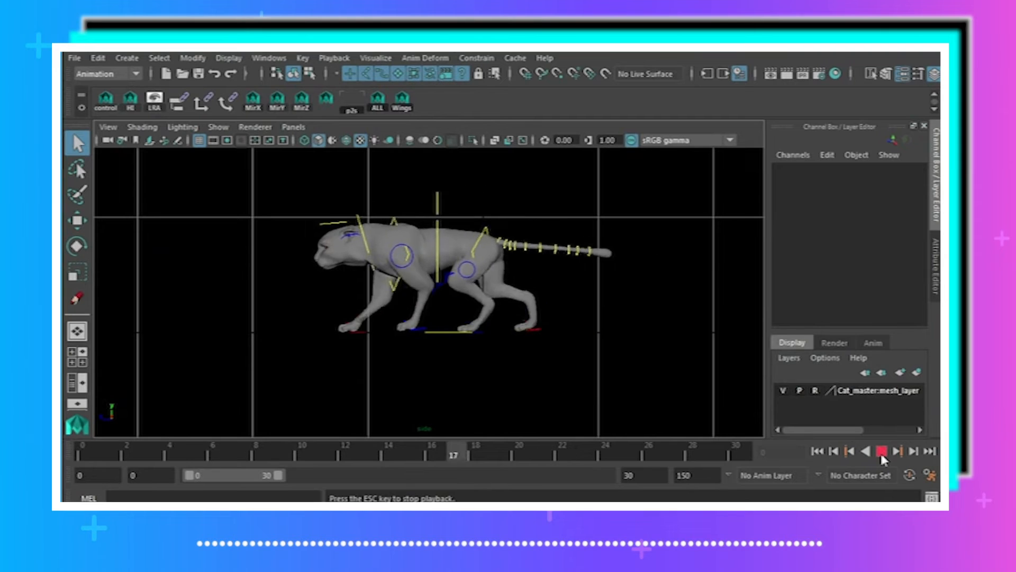
{"action": "left_click", "coordinate": [880, 451]}
{"action": "middle_click_drag", "start_coordinate": [382, 349], "coordinate": [255, 384], "text": "alt"}
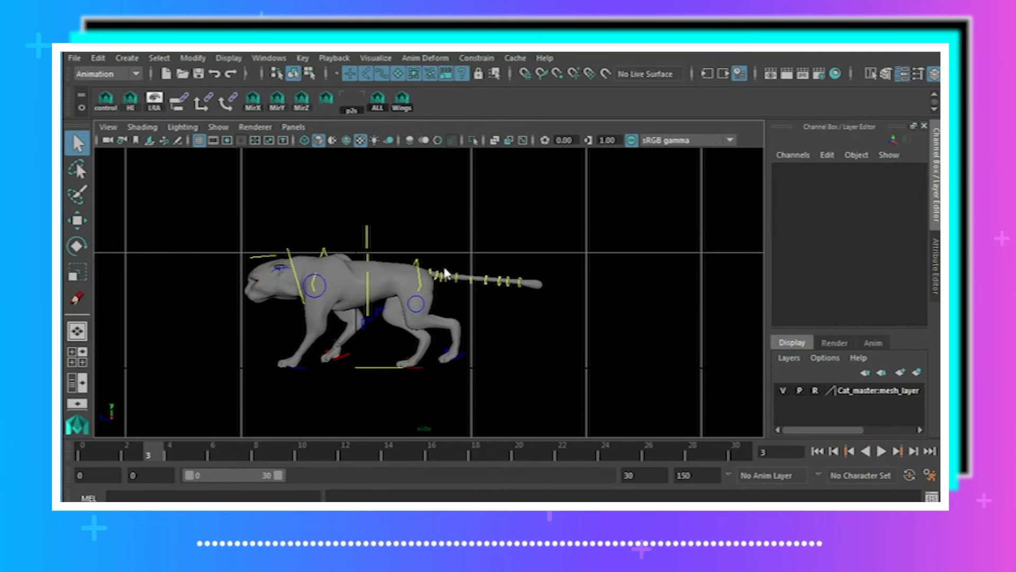
- At frame 0, rotate the base half of the tail controls downward to Rotate Z about -1.952
{"action": "left_click", "coordinate": [458, 284]}
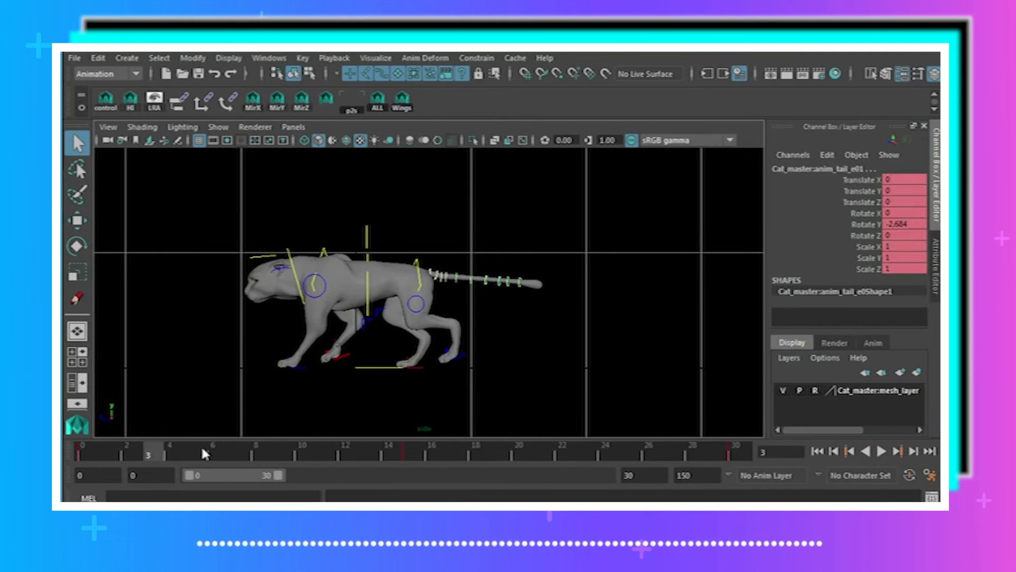
{"action": "left_click", "coordinate": [81, 452]}
{"action": "left_click", "coordinate": [76, 247]}
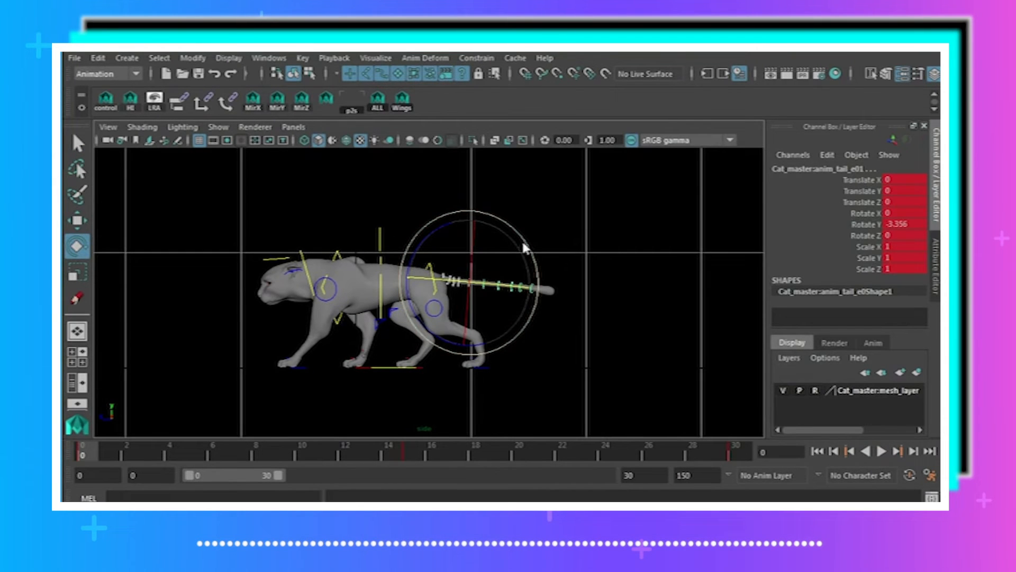
{"action": "left_click_drag", "start_coordinate": [524, 247], "coordinate": [526, 251]}
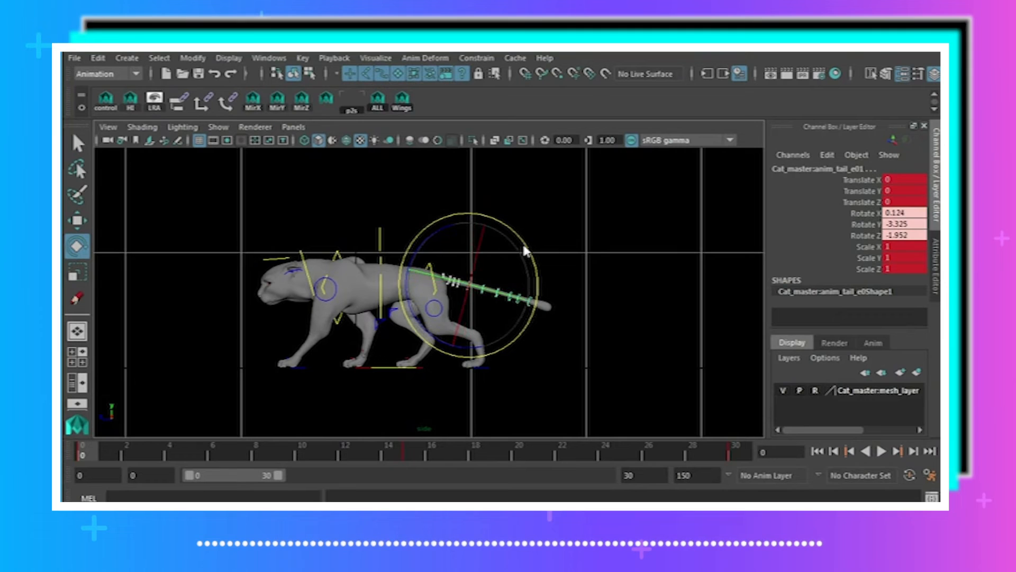
- Curl the tip half of the tail upward at frame 0 to Rotate Z 6.899 and key it
{"action": "left_click", "coordinate": [643, 239]}
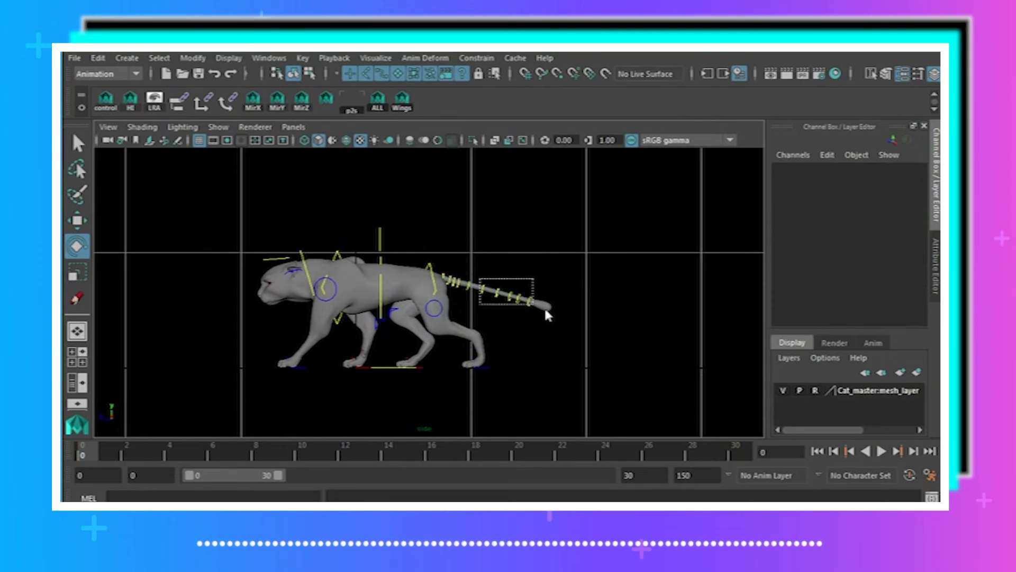
{"action": "left_click_drag", "start_coordinate": [547, 315], "coordinate": [549, 312]}
{"action": "left_click_drag", "start_coordinate": [580, 272], "coordinate": [582, 269]}
{"action": "key", "text": "s"}
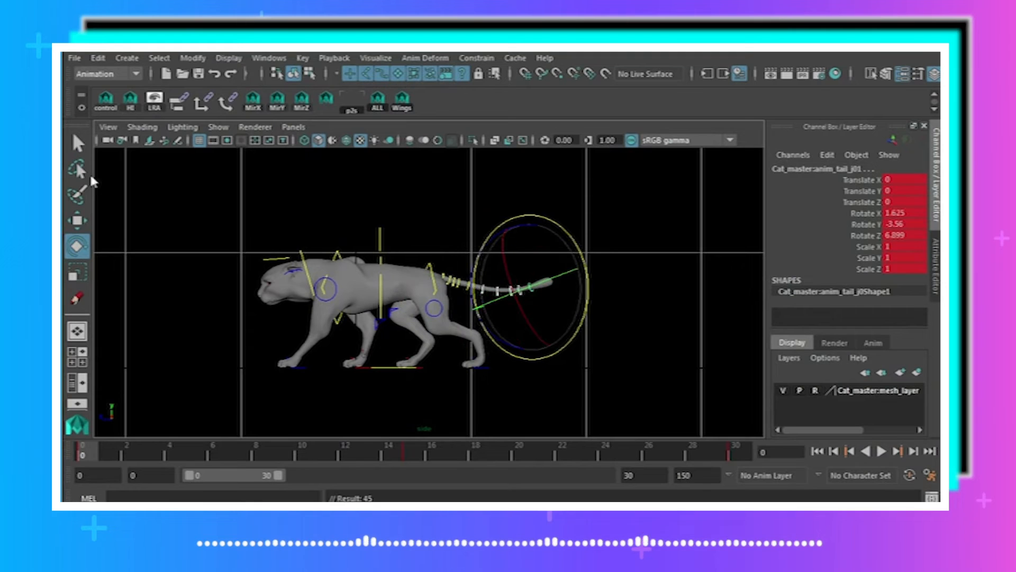
- Select all the tail controls and key the frame 0 tail pose at frame 30
{"action": "key", "text": "q"}
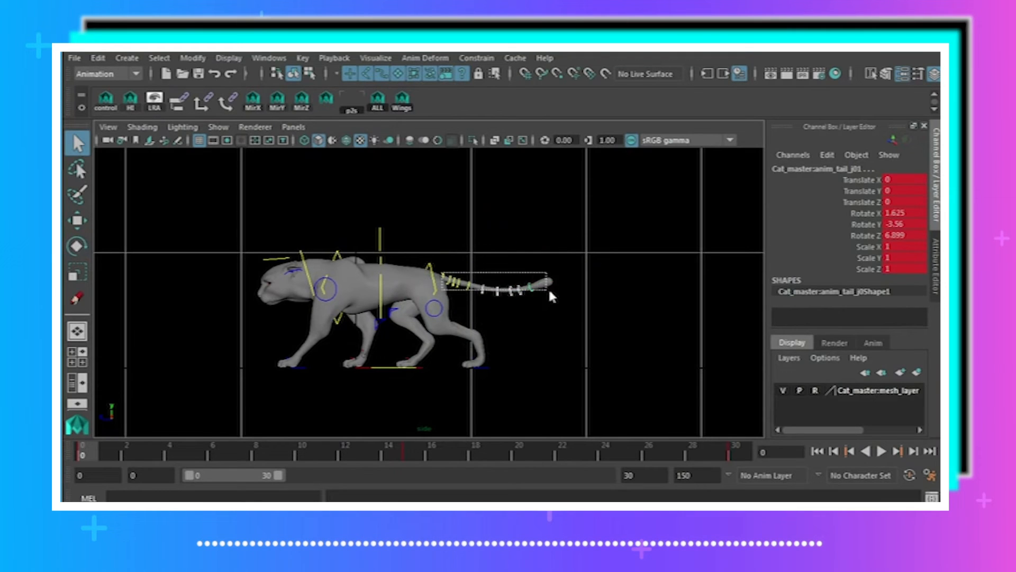
{"action": "left_click_drag", "start_coordinate": [549, 291], "coordinate": [550, 291]}
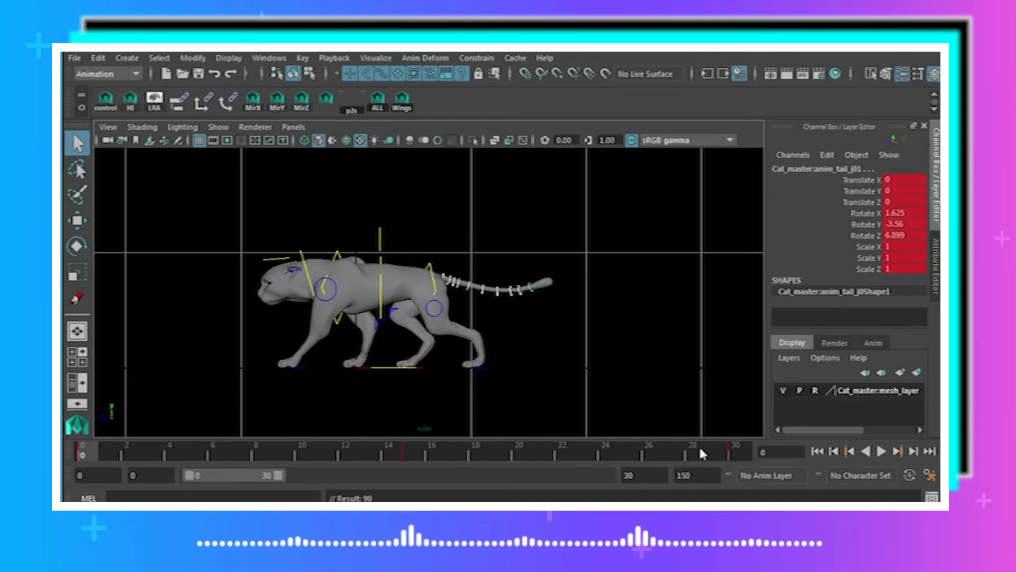
{"action": "middle_click", "coordinate": [733, 450]}
{"action": "key", "text": "s"}
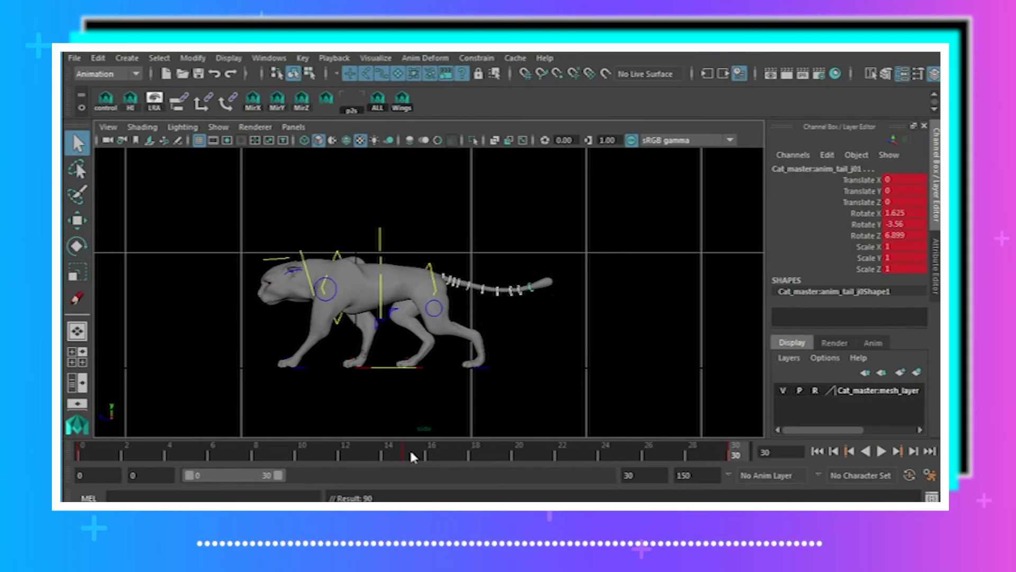
- At frame 15, rotate the base half of the tail controls downward to Rotate Z about -2
{"action": "left_click", "coordinate": [410, 449]}
{"action": "left_click", "coordinate": [366, 289]}
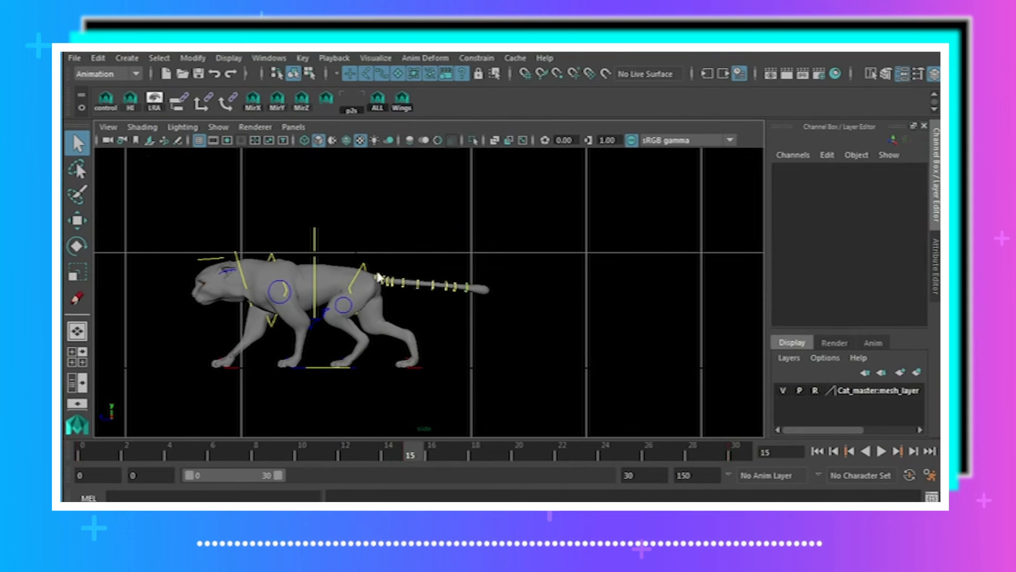
{"action": "left_click_drag", "start_coordinate": [397, 286], "coordinate": [398, 286]}
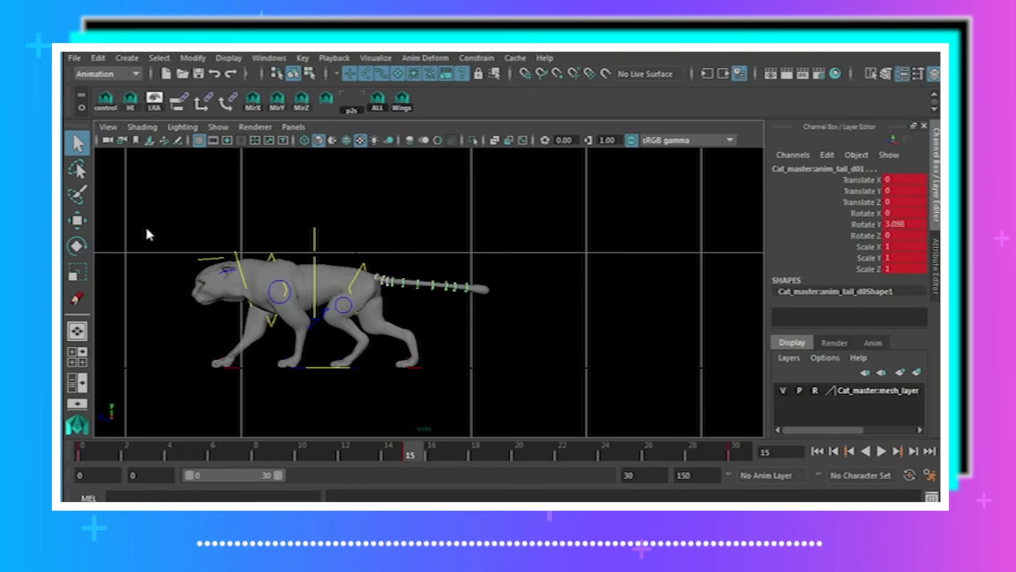
{"action": "left_click", "coordinate": [76, 247]}
{"action": "left_click_drag", "start_coordinate": [449, 238], "coordinate": [452, 245]}
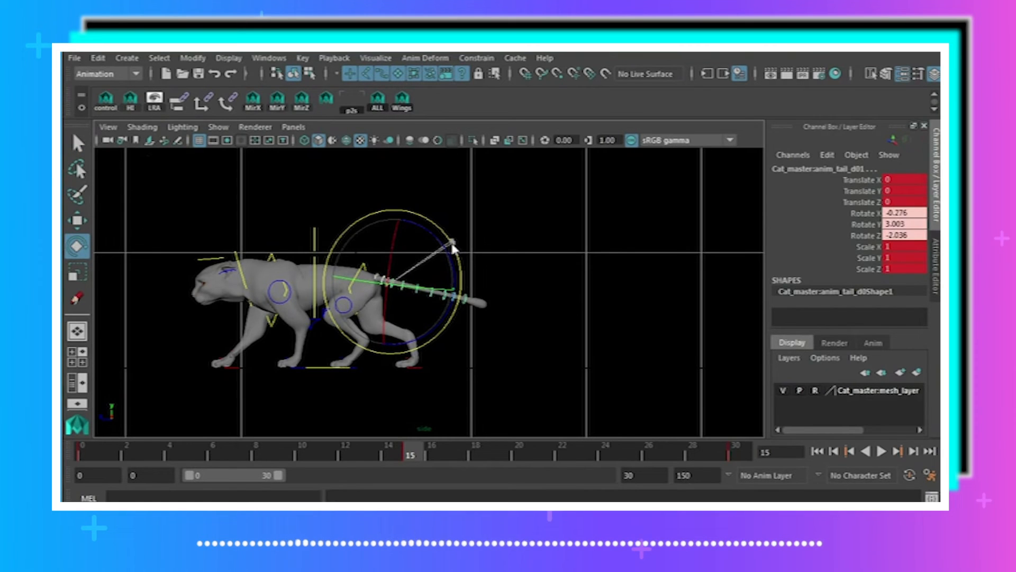
- Curl the tip half of the tail upward at frame 15 and clear the selection
{"action": "left_click", "coordinate": [418, 288]}
{"action": "left_click", "coordinate": [451, 306]}
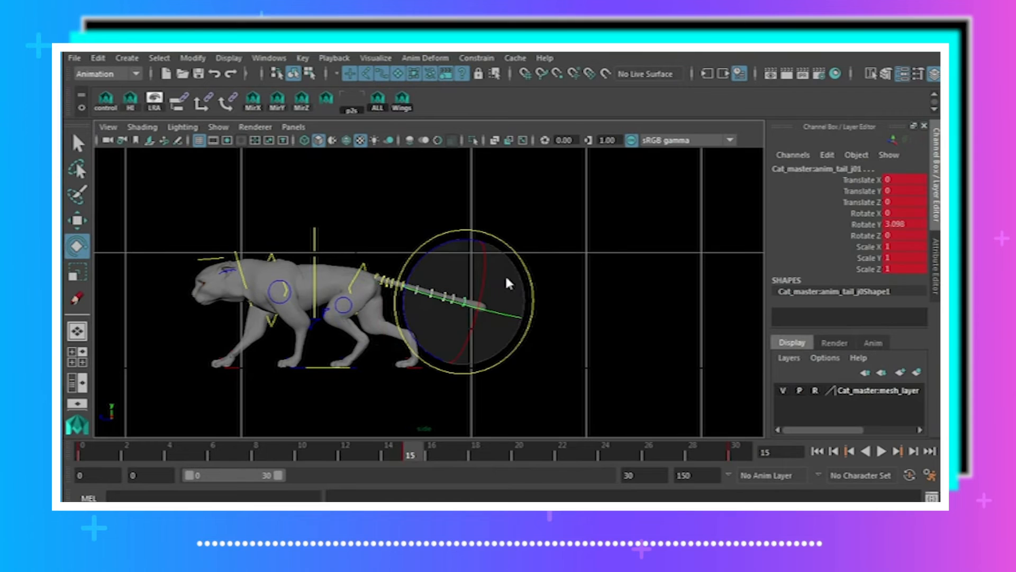
{"action": "left_click_drag", "start_coordinate": [522, 265], "coordinate": [522, 261]}
{"action": "left_click", "coordinate": [407, 258]}
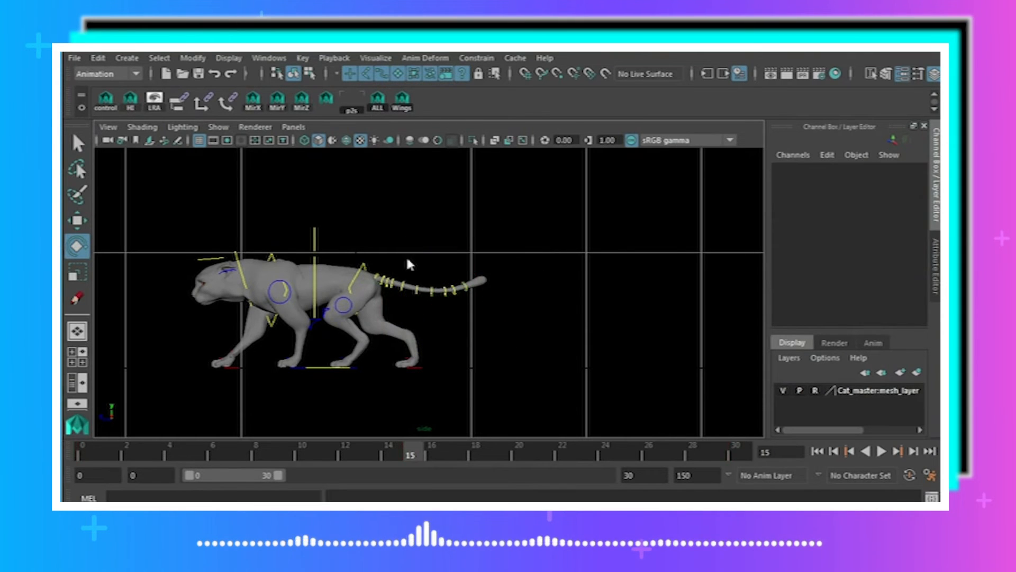
- Key all the tail controls in their current pose at frame 15, clear the selection and play the animation briefly
{"action": "left_click_drag", "start_coordinate": [511, 286], "coordinate": [511, 286]}
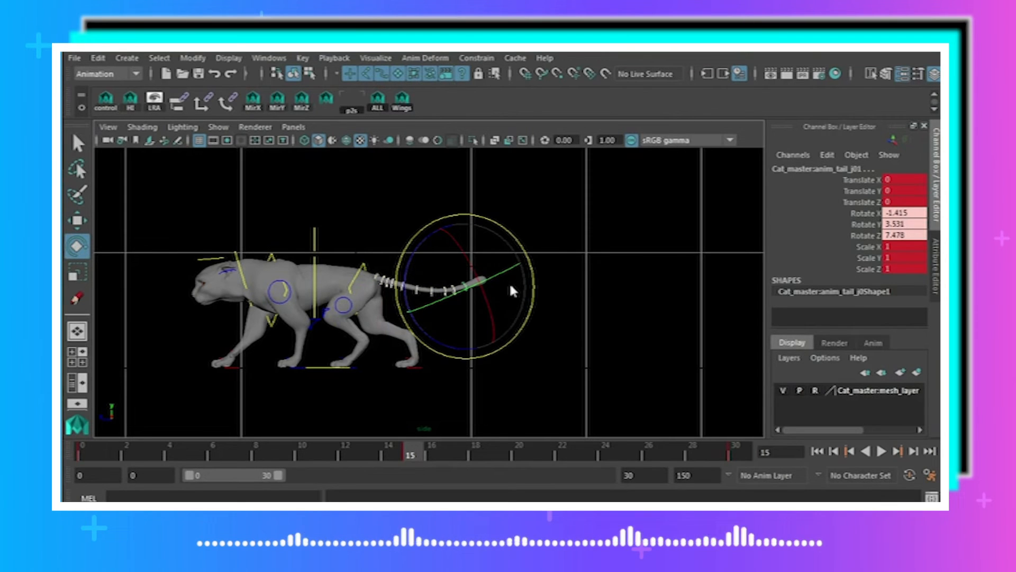
{"action": "key", "text": "s"}
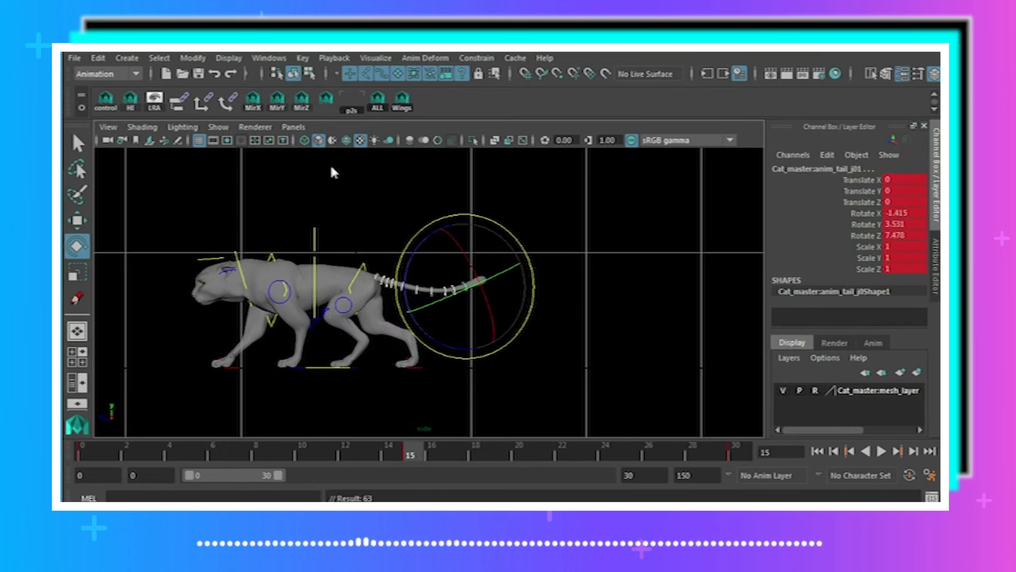
{"action": "left_click", "coordinate": [749, 423]}
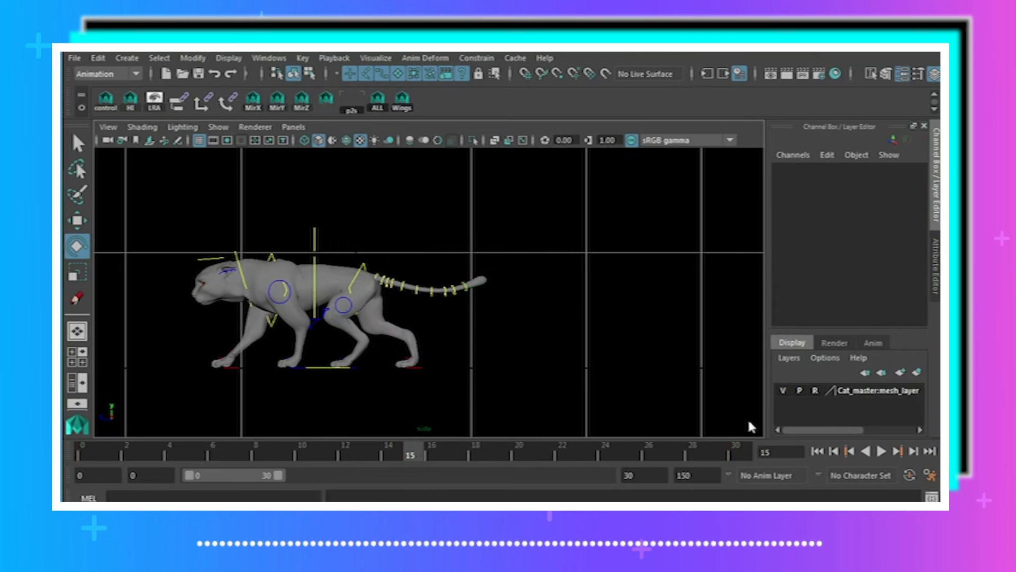
{"action": "left_click", "coordinate": [882, 451]}
{"action": "left_click", "coordinate": [881, 452]}
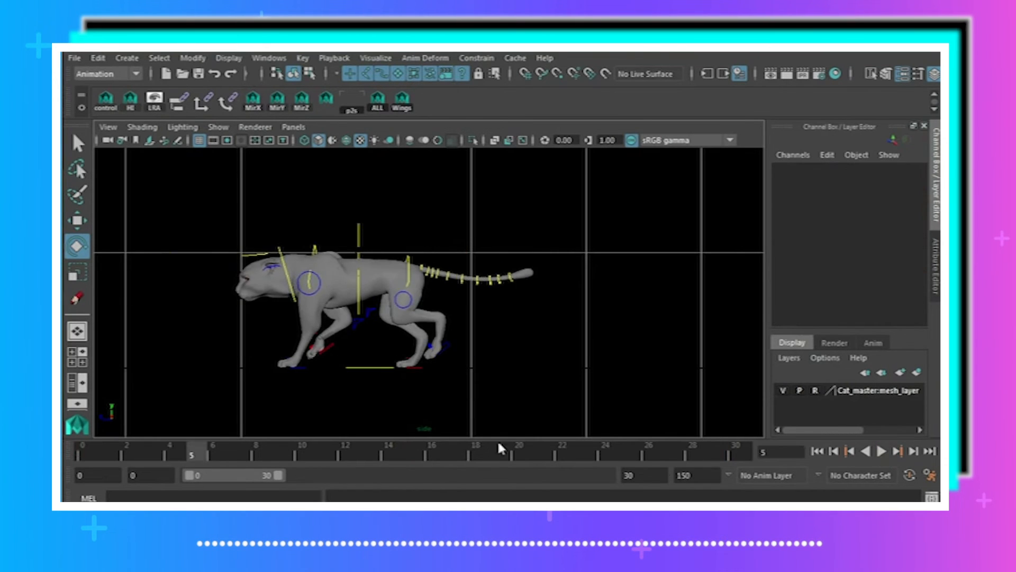
- Compare the tail at frame 0, curl its tip half upward at frame 15 to Rotate Z 14.297 and key it
{"action": "left_click", "coordinate": [83, 453]}
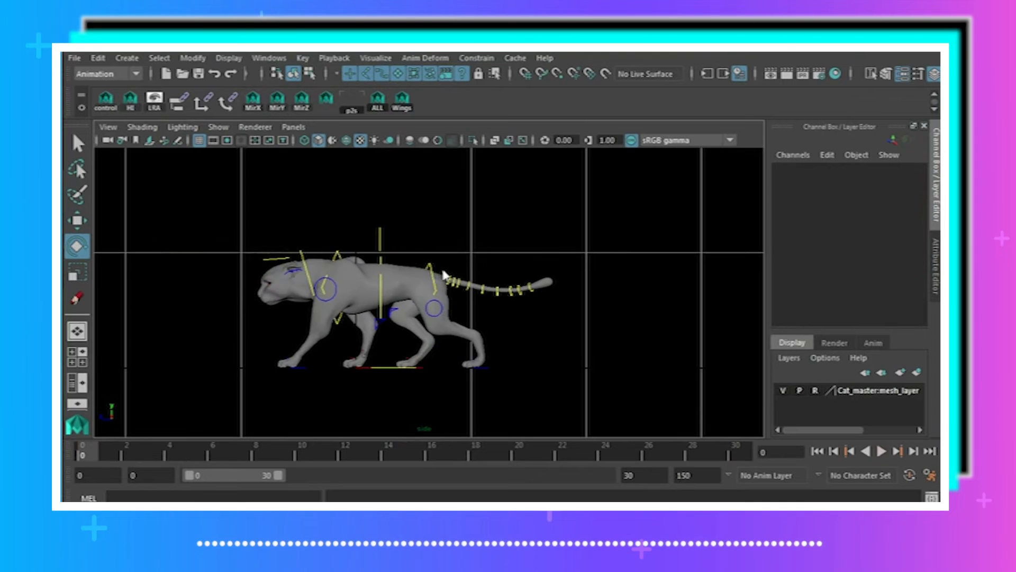
{"action": "left_click_drag", "start_coordinate": [560, 295], "coordinate": [562, 291]}
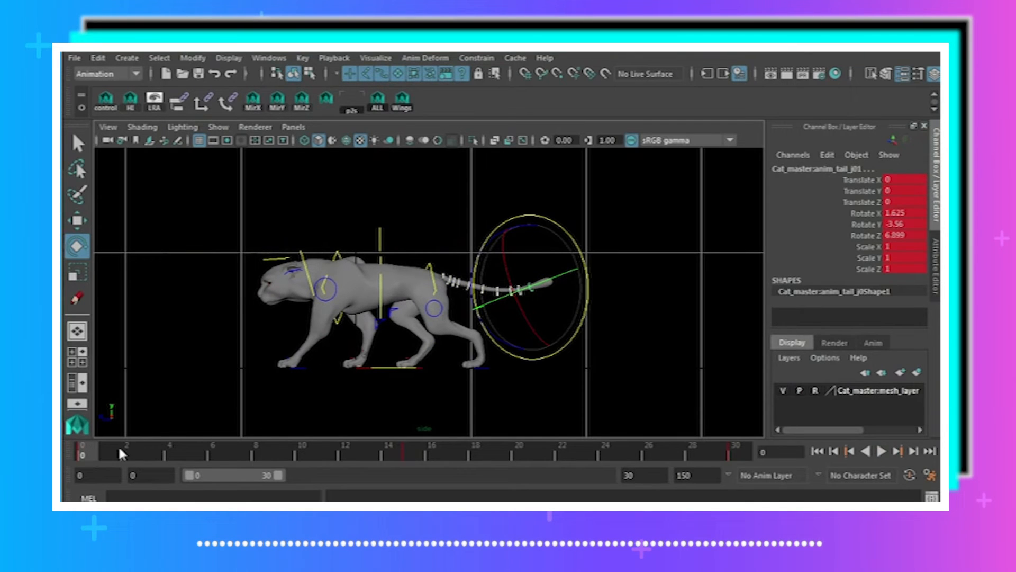
{"action": "left_click", "coordinate": [407, 447]}
{"action": "left_click", "coordinate": [597, 300]}
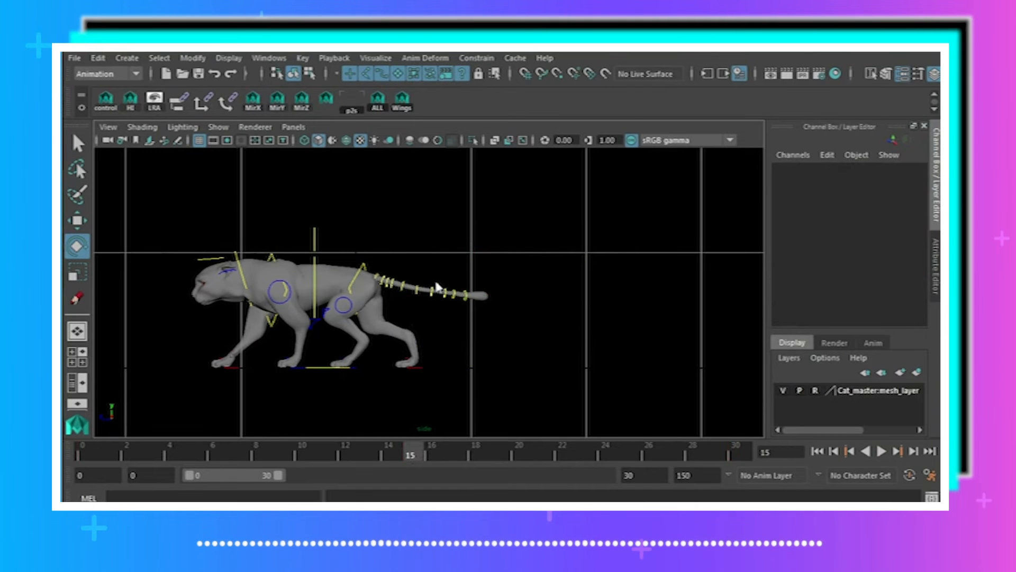
{"action": "left_click", "coordinate": [431, 288]}
{"action": "left_click_drag", "start_coordinate": [529, 269], "coordinate": [527, 268]}
{"action": "key", "text": "s"}
- At frame 7, rotate the tip half of the tail controls downward and key the pose
{"action": "left_click", "coordinate": [85, 451]}
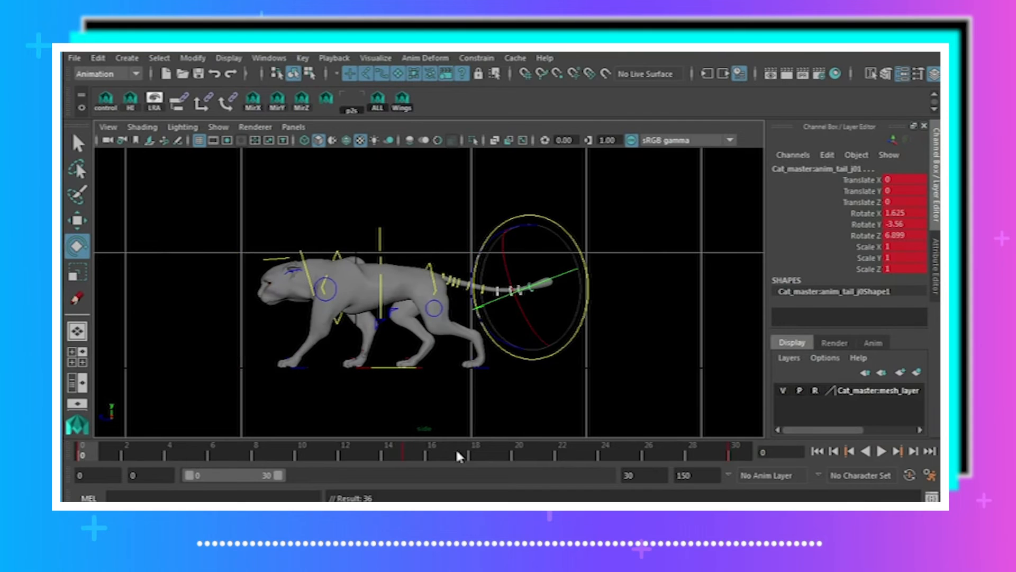
{"action": "left_click", "coordinate": [412, 455]}
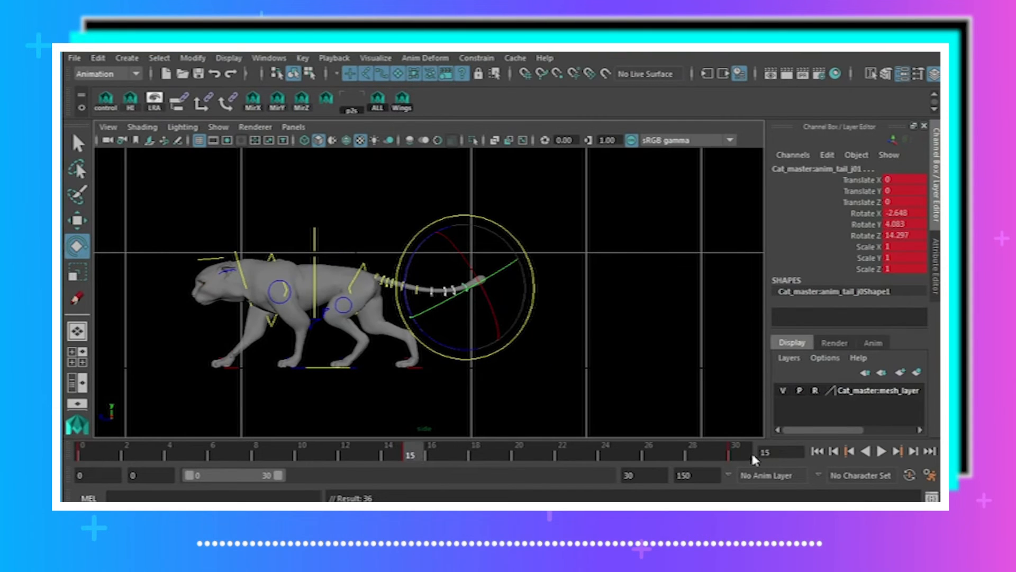
{"action": "left_click", "coordinate": [735, 454]}
{"action": "key", "text": "alt+v"}
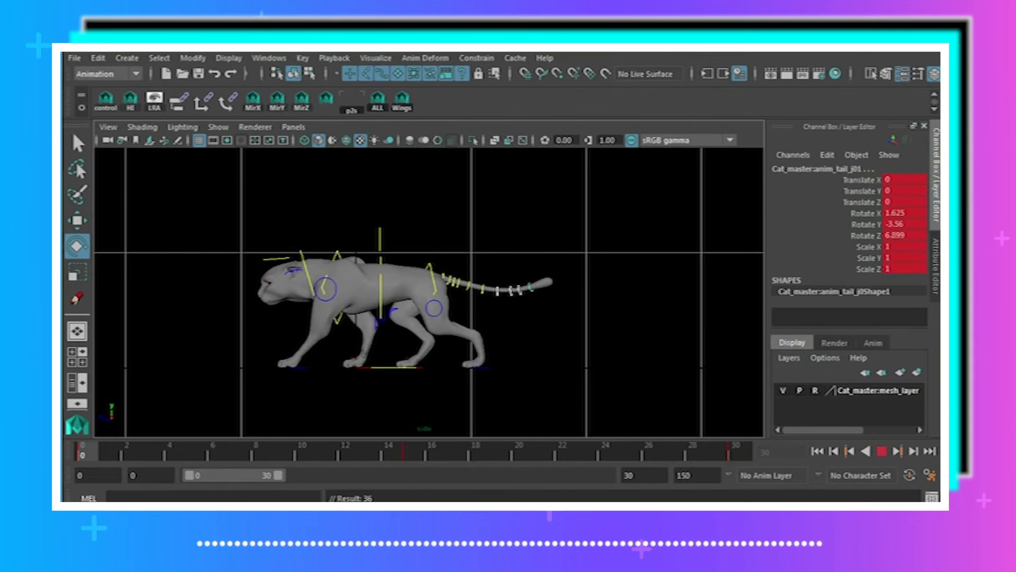
{"action": "left_click_drag", "start_coordinate": [98, 445], "coordinate": [240, 443]}
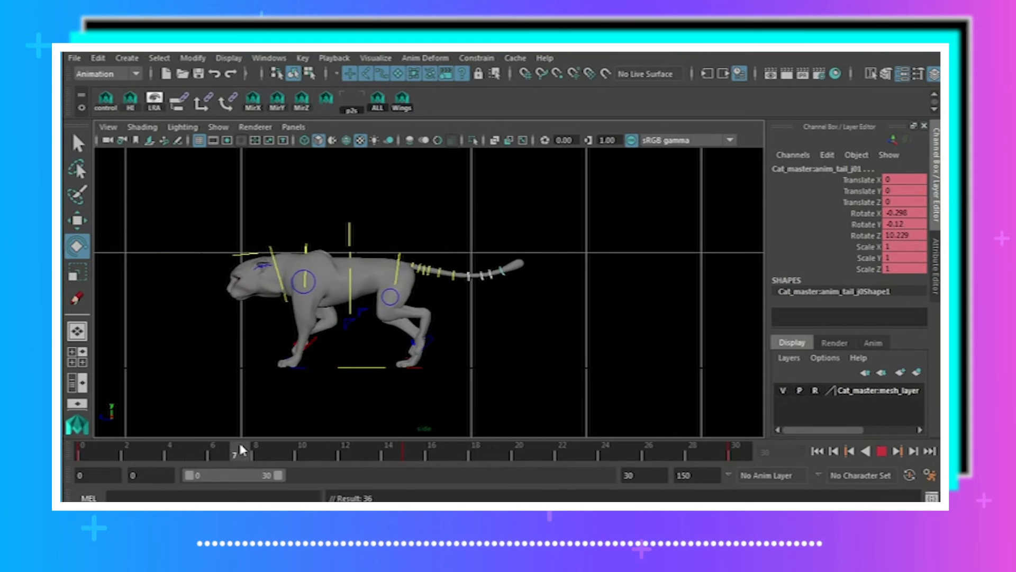
{"action": "left_click", "coordinate": [602, 286]}
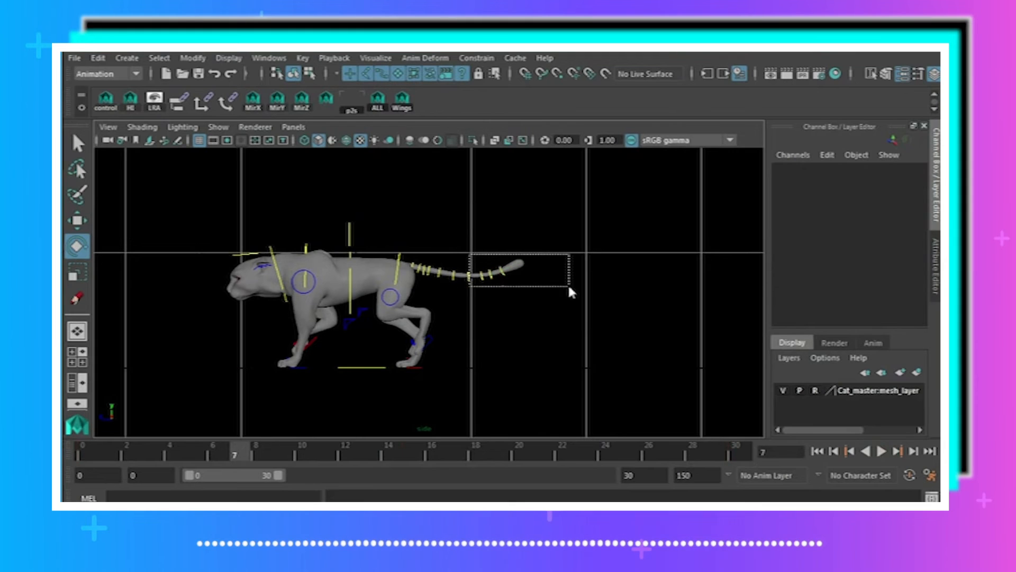
{"action": "left_click_drag", "start_coordinate": [570, 290], "coordinate": [570, 289]}
{"action": "left_click_drag", "start_coordinate": [561, 250], "coordinate": [567, 268]}
{"action": "key", "text": "s"}
- At frame 22, rotate the tip half of the tail controls downward to Rotate Z -2.653 and key the pose
{"action": "key", "text": "alt+v"}
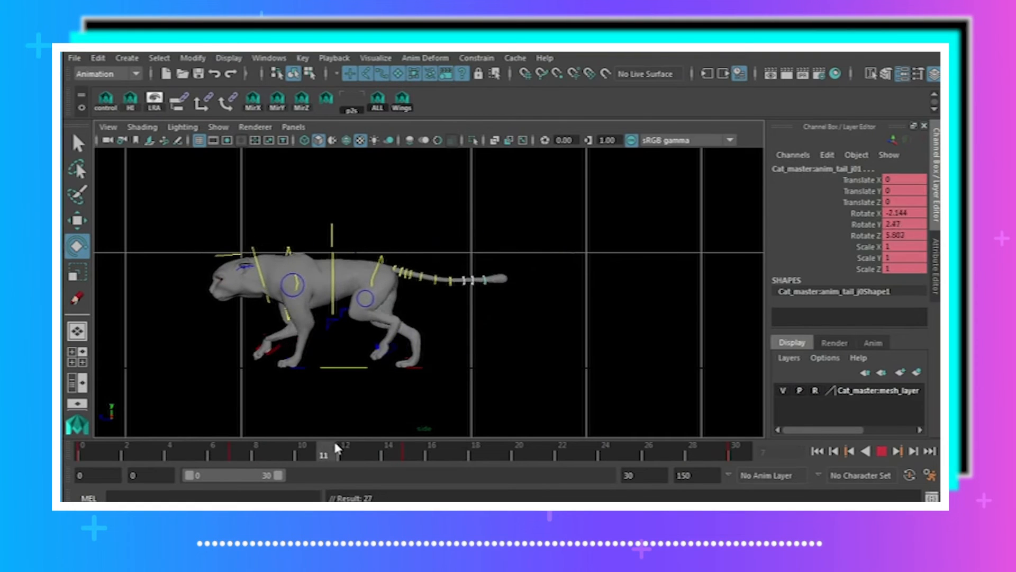
{"action": "left_click", "coordinate": [568, 451]}
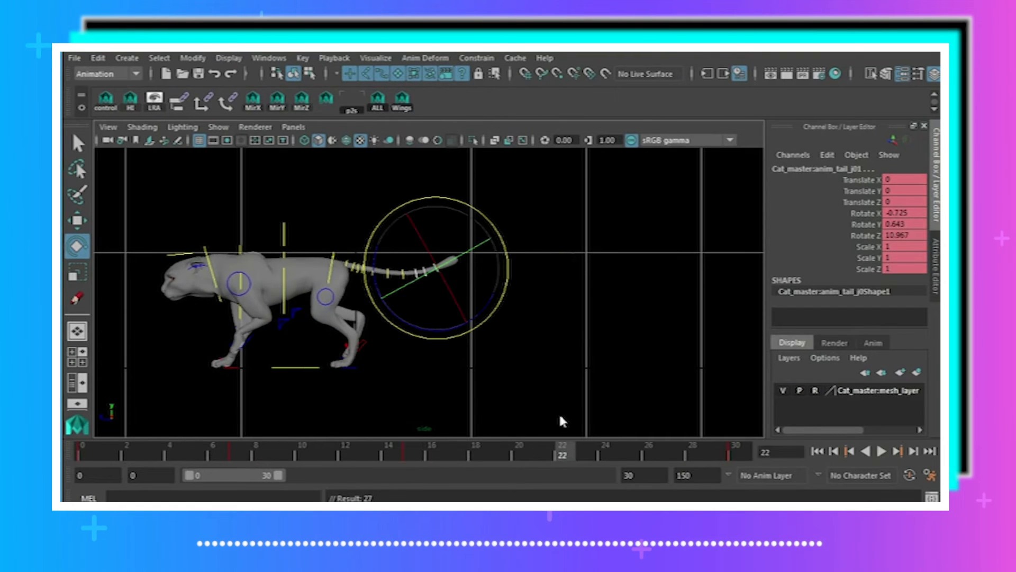
{"action": "left_click_drag", "start_coordinate": [501, 241], "coordinate": [497, 289]}
{"action": "key", "text": "s"}
- Play the walk cycle and examine the tail motion from the side and in the perspective view
{"action": "left_click", "coordinate": [881, 451]}
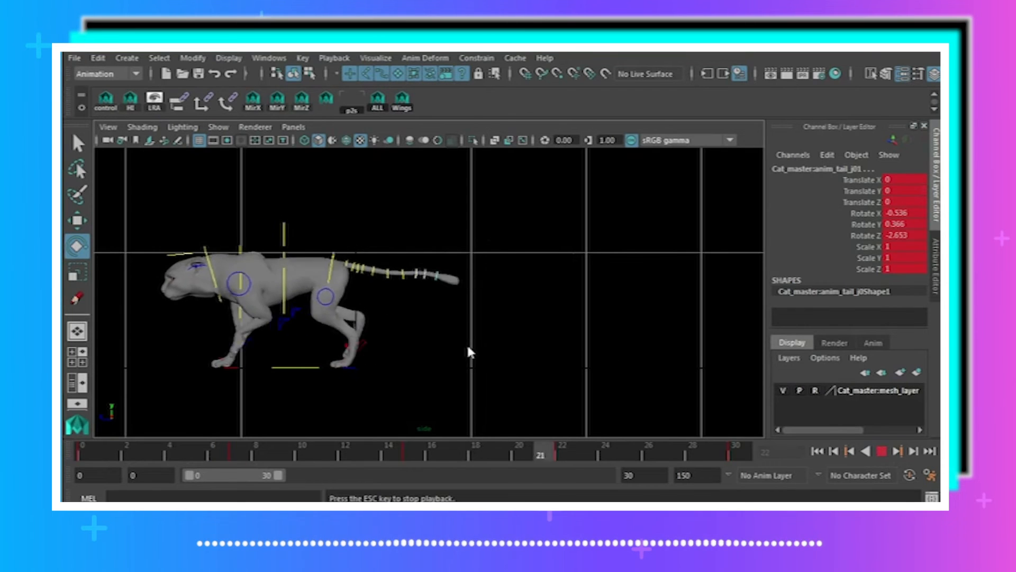
{"action": "middle_click_drag", "start_coordinate": [467, 343], "coordinate": [540, 358], "text": "alt"}
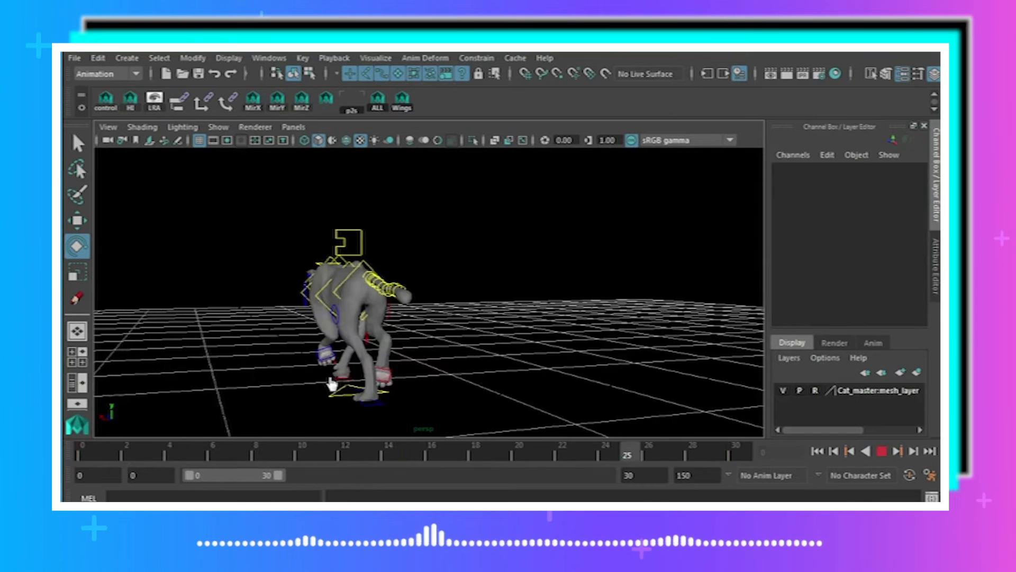
{"action": "left_click_drag", "start_coordinate": [329, 383], "coordinate": [410, 363], "text": "alt"}
{"action": "left_click", "coordinate": [883, 451]}
{"action": "right_click_drag", "start_coordinate": [410, 363], "coordinate": [509, 350], "text": "alt"}
{"action": "middle_click_drag", "start_coordinate": [508, 350], "coordinate": [394, 325], "text": "alt"}
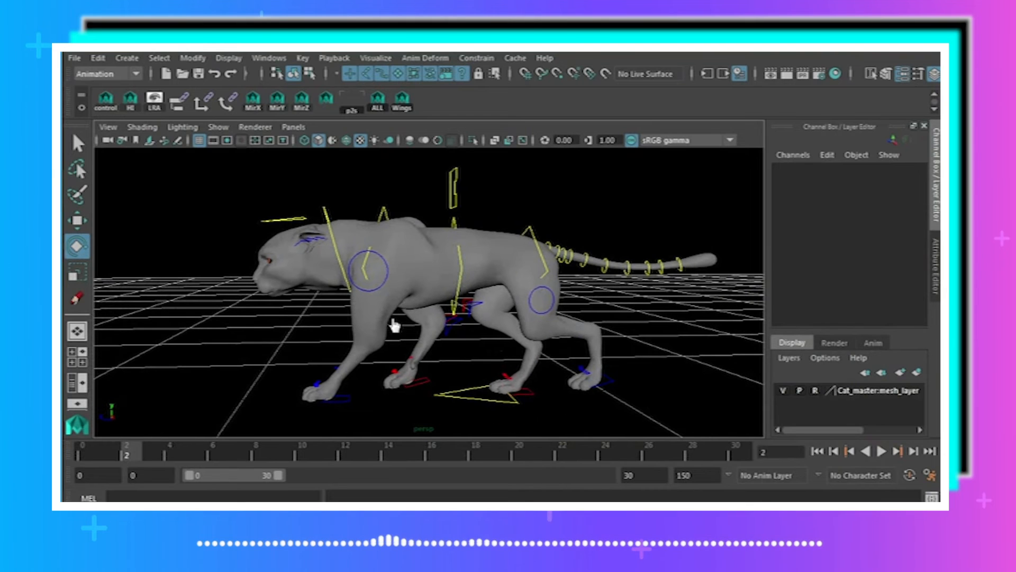
- Select both front foot controls together with the front spine control and open the Graph Editor
{"action": "left_click", "coordinate": [79, 144]}
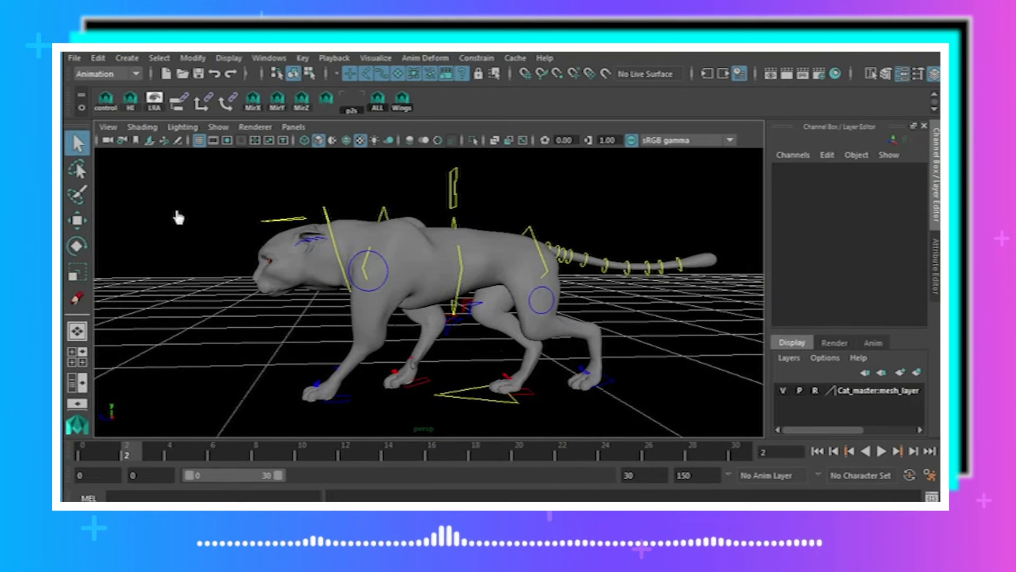
{"action": "left_click", "coordinate": [345, 403]}
{"action": "left_click", "coordinate": [423, 386]}
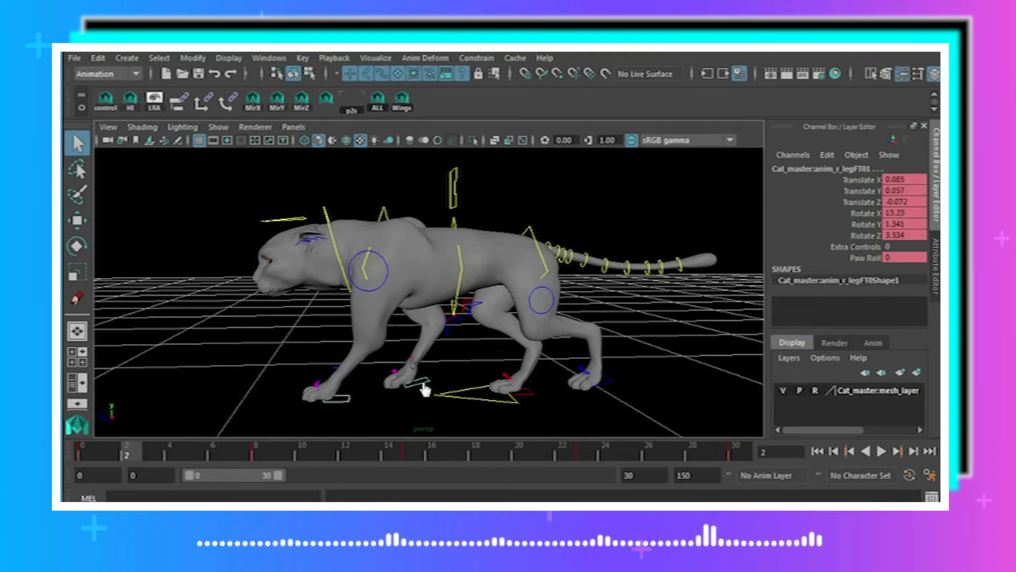
{"action": "left_click", "coordinate": [385, 214]}
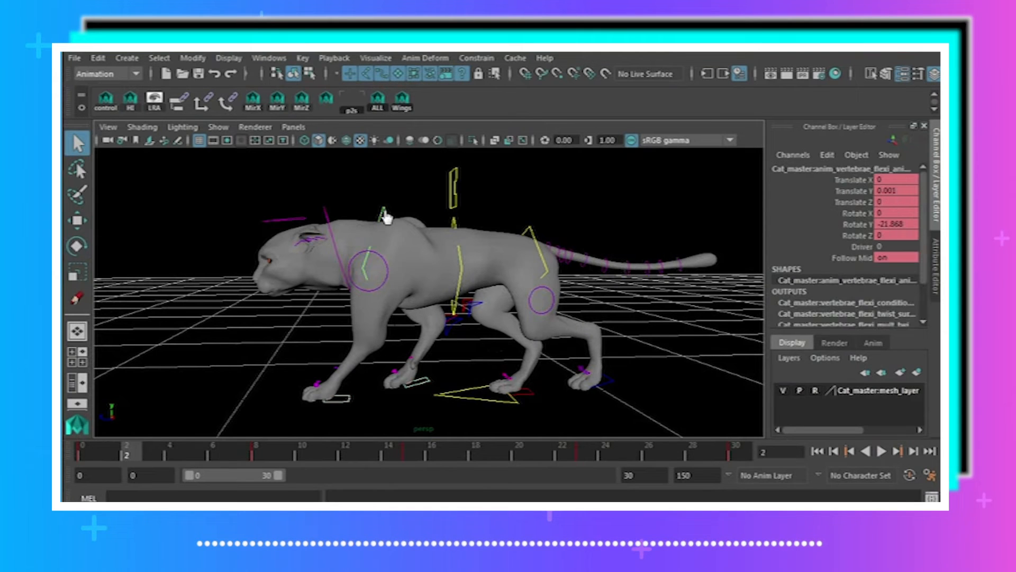
{"action": "left_click", "coordinate": [269, 58]}
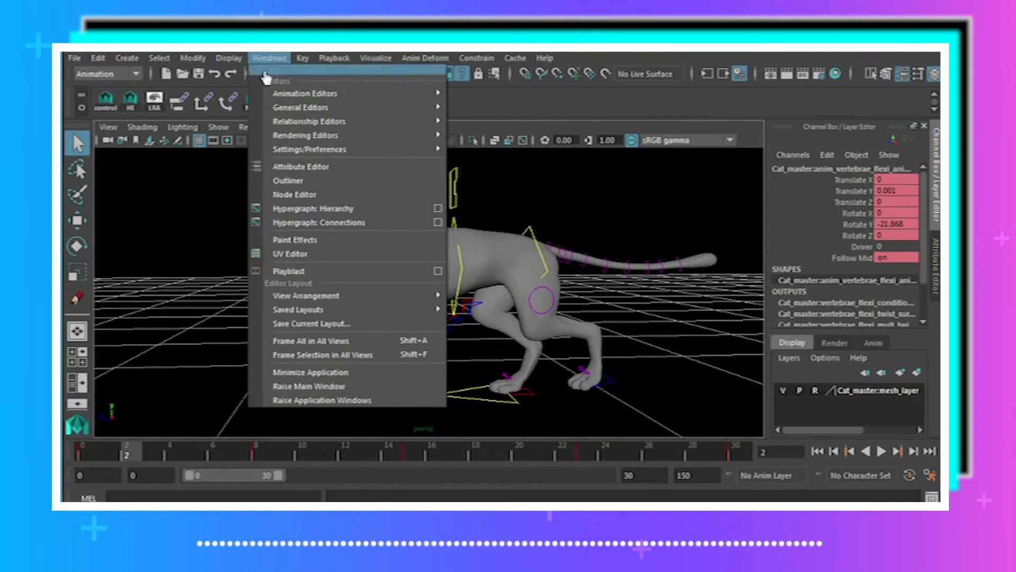
{"action": "mouse_move", "coordinate": [438, 91]}
{"action": "left_click", "coordinate": [505, 106]}
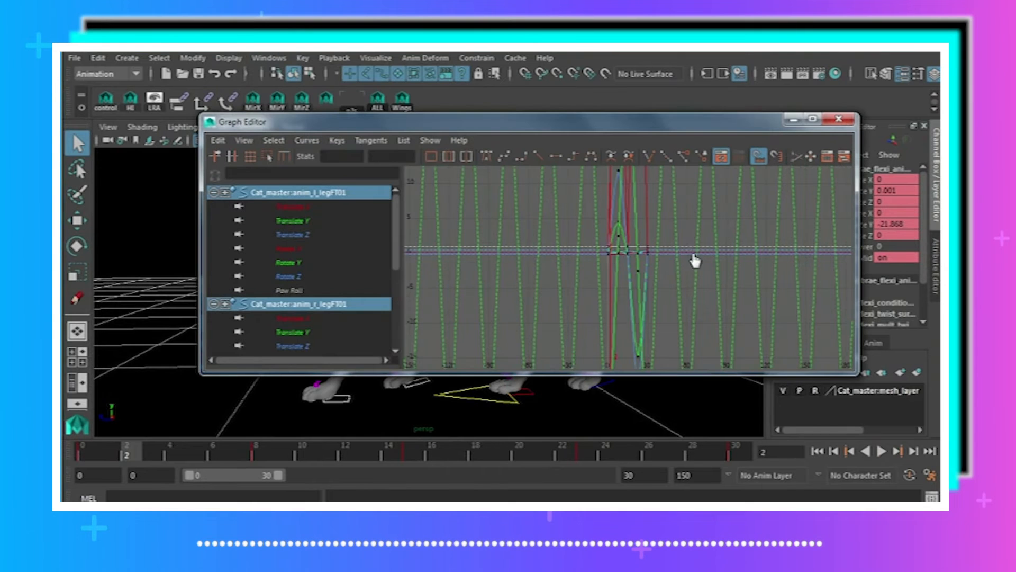
- Select only the front spine control, frame its curves in the Graph Editor and move the editor clear of the cat
{"action": "scroll", "coordinate": [692, 261], "scroll_direction": "down", "scroll_amount": 10}
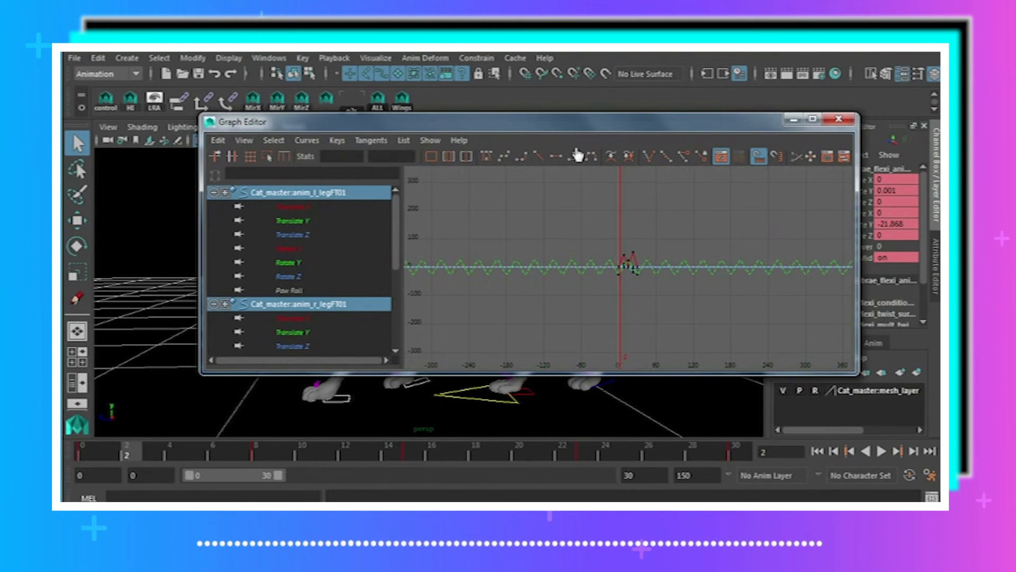
{"action": "left_click_drag", "start_coordinate": [585, 132], "coordinate": [519, 273]}
{"action": "left_click", "coordinate": [386, 216]}
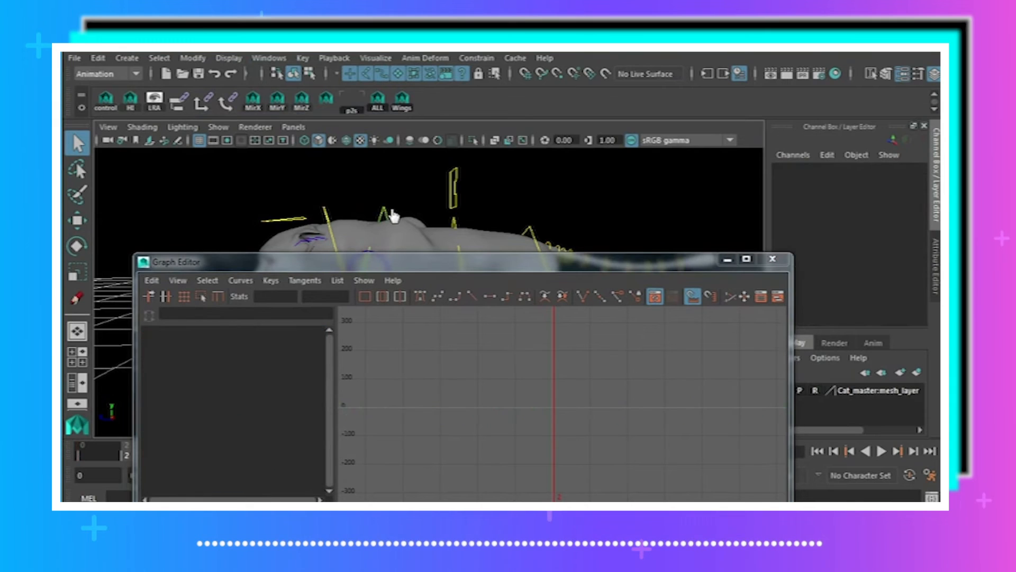
{"action": "key", "text": "f"}
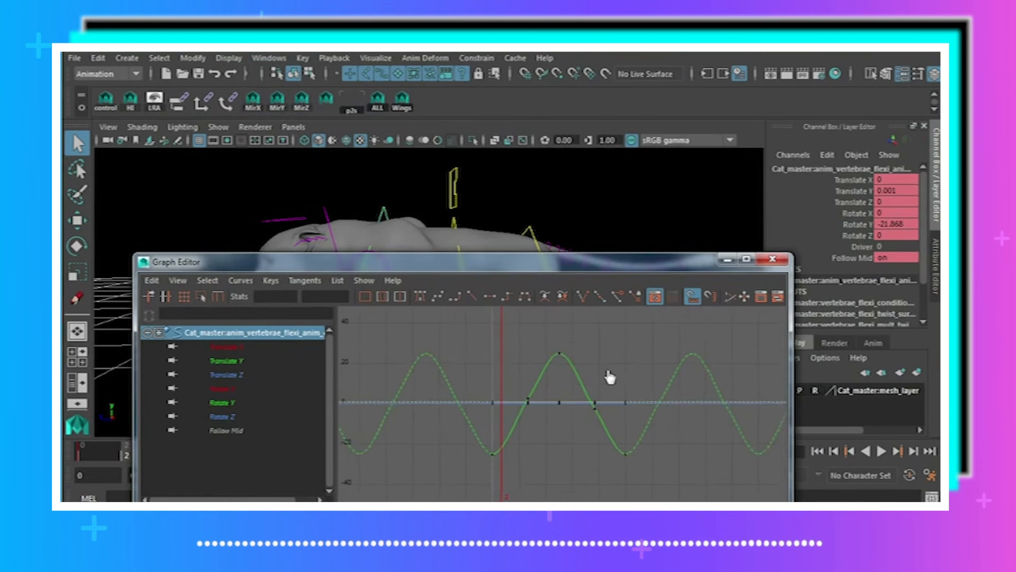
{"action": "left_click", "coordinate": [360, 258]}
{"action": "left_click_drag", "start_coordinate": [390, 270], "coordinate": [617, 321]}
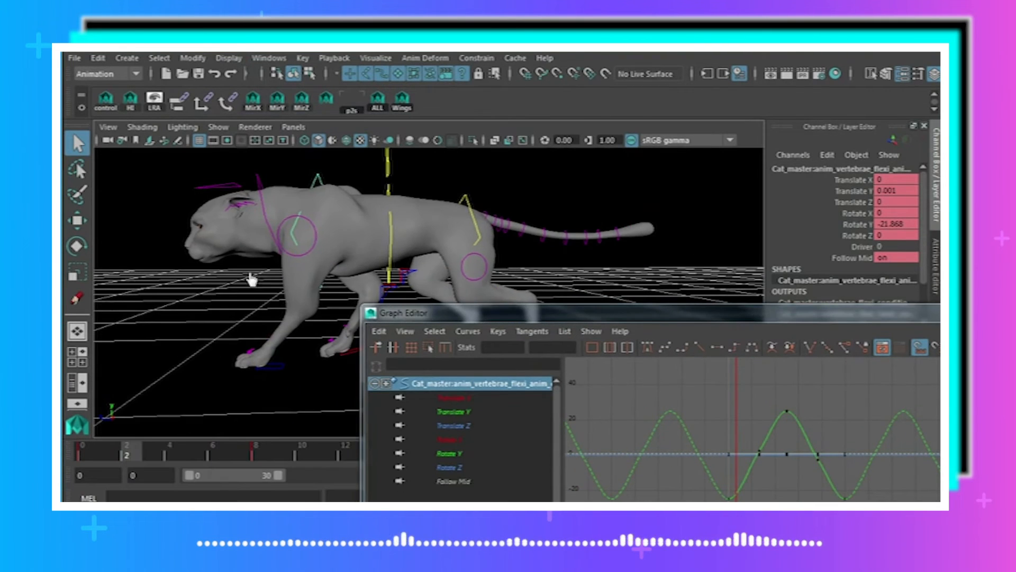
- Select only the two front foot controls and all of their animation keys in the Graph Editor
{"action": "left_click", "coordinate": [280, 364], "text": "shift"}
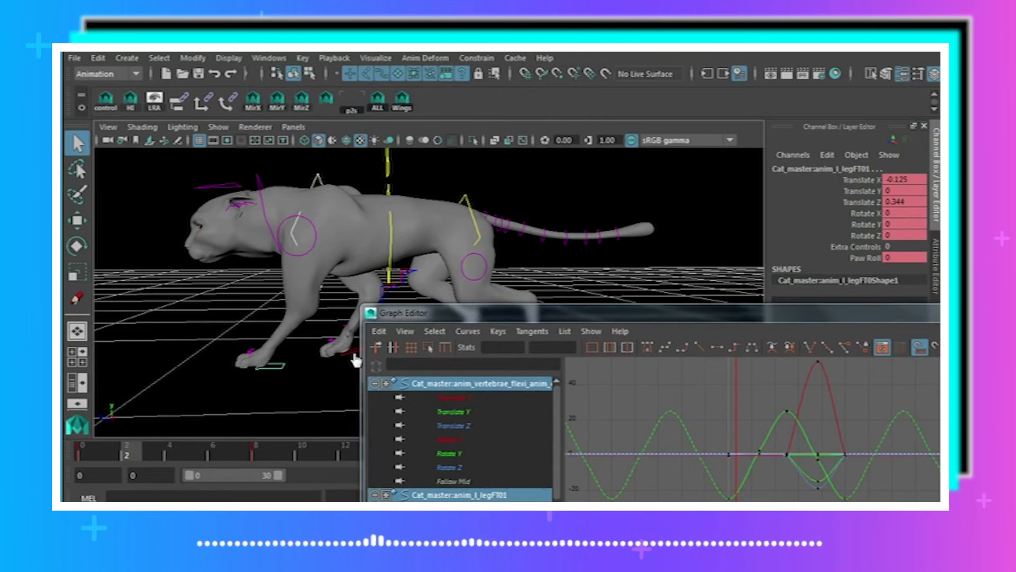
{"action": "left_click", "coordinate": [353, 358]}
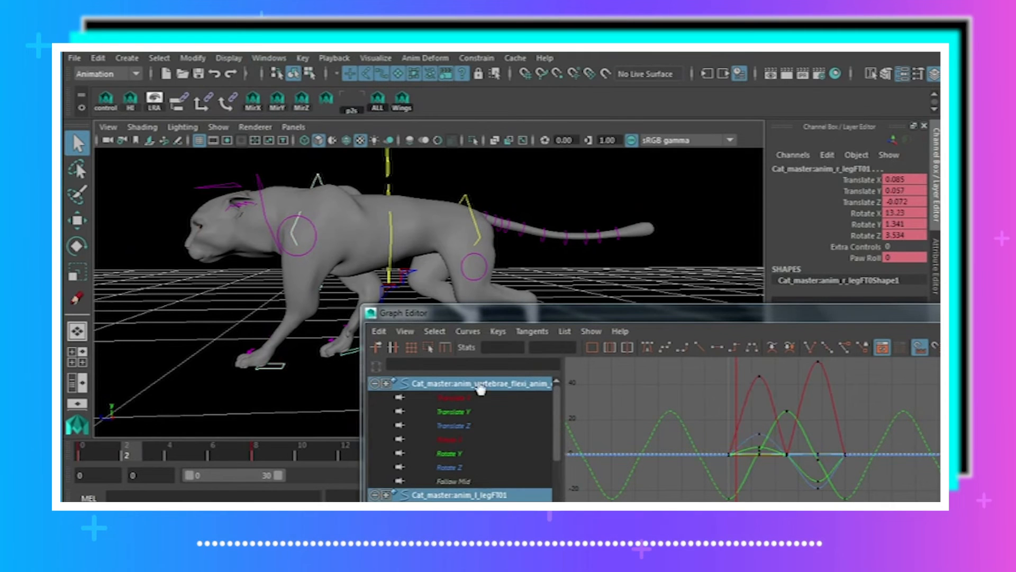
{"action": "left_click", "coordinate": [284, 373]}
{"action": "left_click", "coordinate": [348, 363], "text": "shift"}
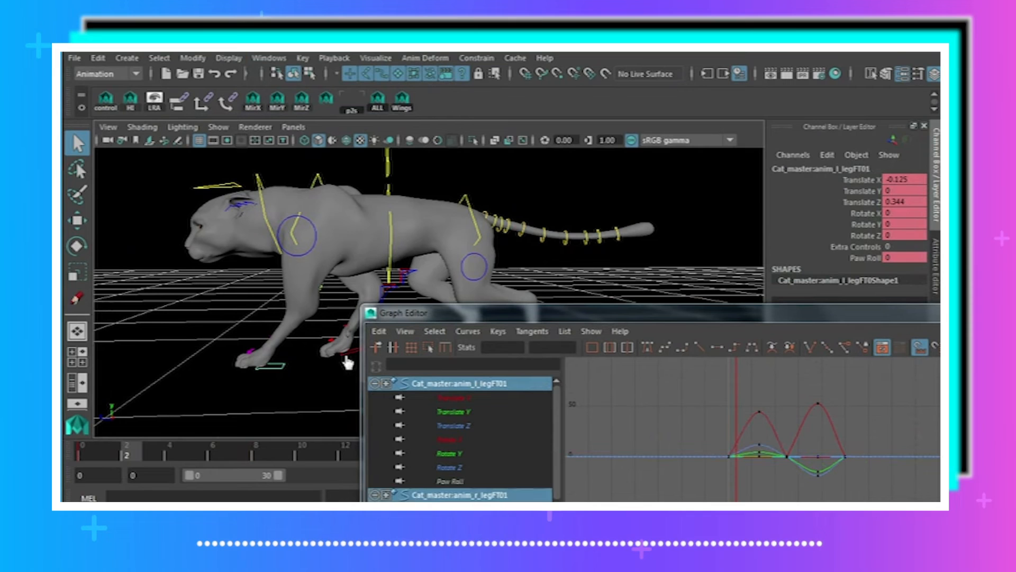
{"action": "left_click_drag", "start_coordinate": [711, 401], "coordinate": [852, 479]}
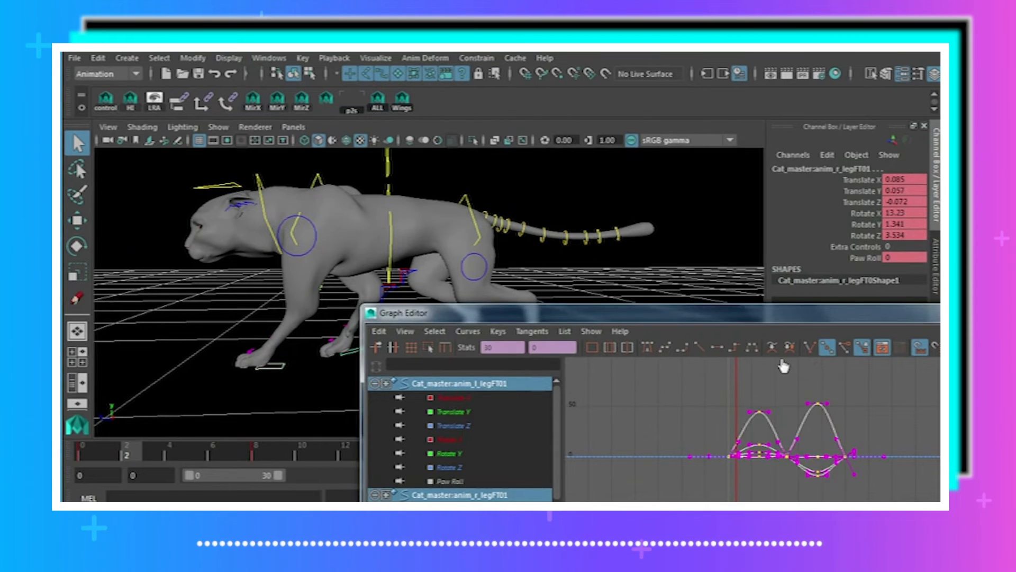
- Set both Pre Infinity and Post Infinity of the front foot curves to Cycle
{"action": "left_click_drag", "start_coordinate": [783, 316], "coordinate": [561, 223]}
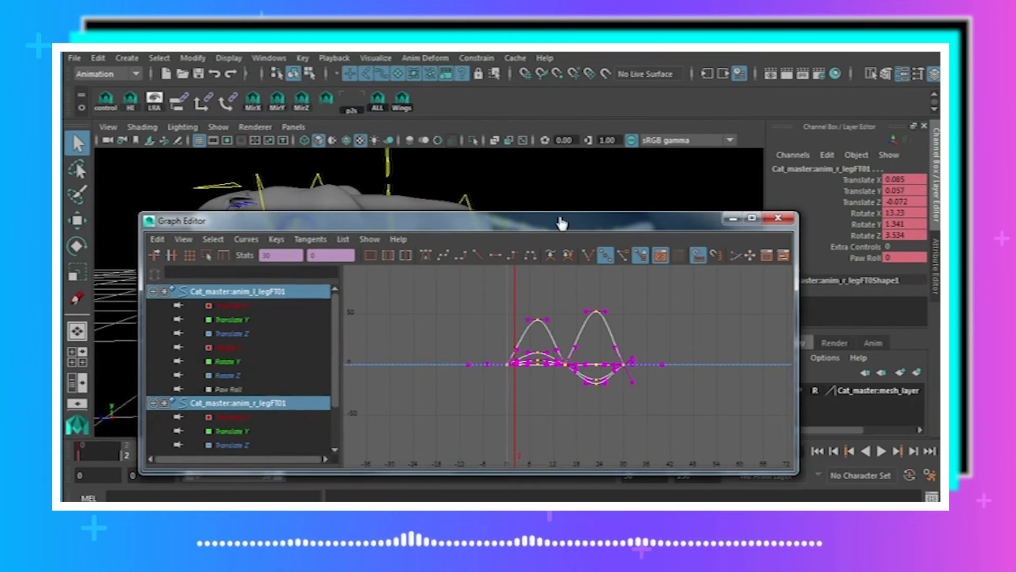
{"action": "left_click", "coordinate": [246, 239]}
{"action": "mouse_move", "coordinate": [272, 264]}
{"action": "left_click", "coordinate": [438, 277]}
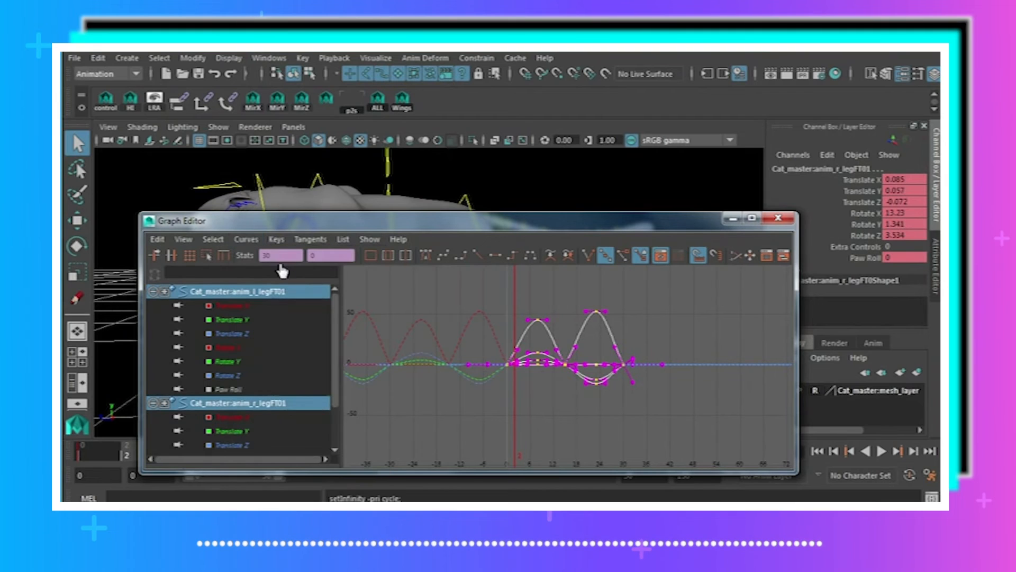
{"action": "left_click", "coordinate": [246, 238]}
{"action": "mouse_move", "coordinate": [273, 278]}
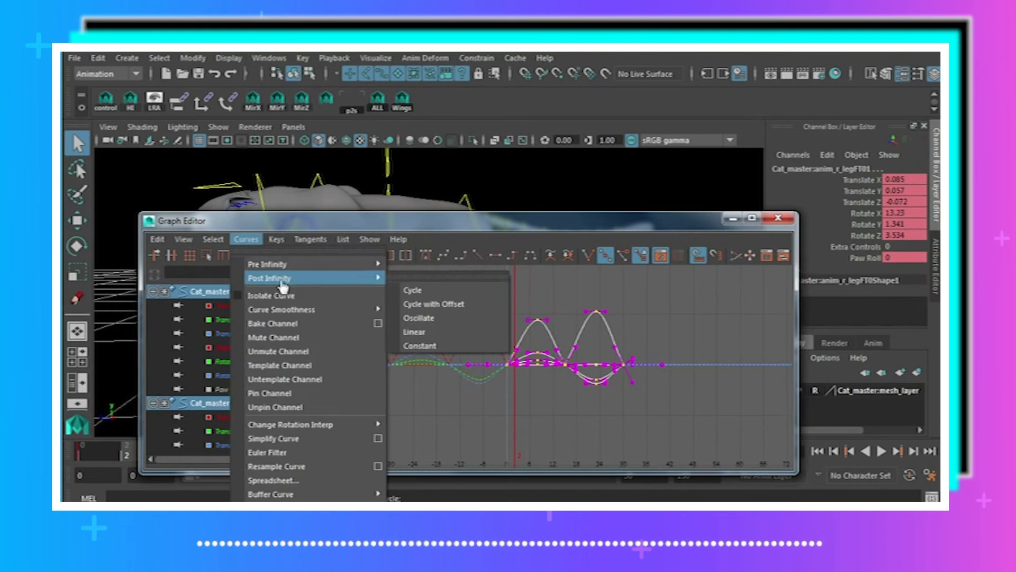
{"action": "left_click", "coordinate": [409, 290]}
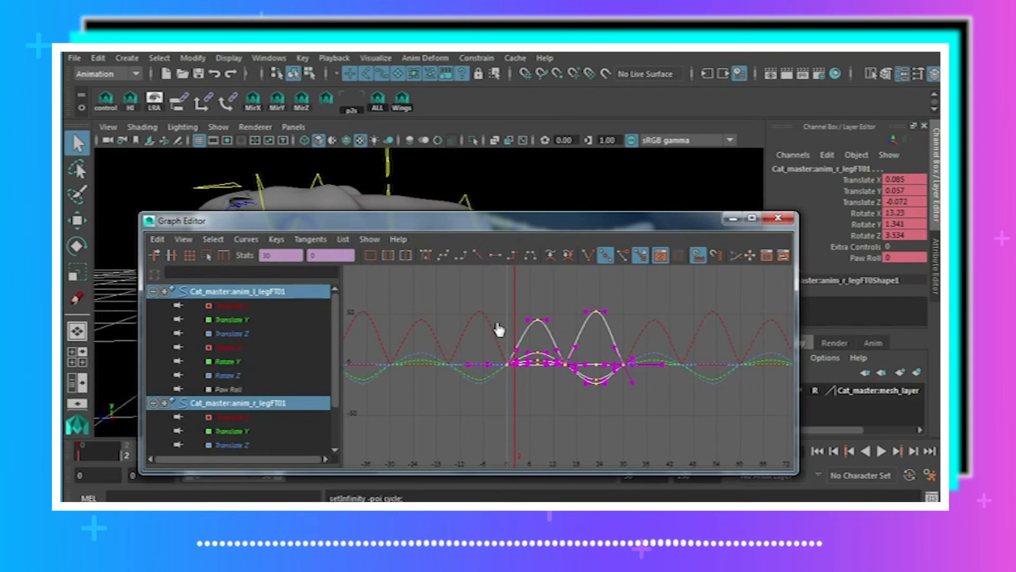
- Select both back foot controls and all of their animation keys in the Graph Editor
{"action": "left_click_drag", "start_coordinate": [513, 228], "coordinate": [496, 103]}
{"action": "left_click", "coordinate": [527, 359]}
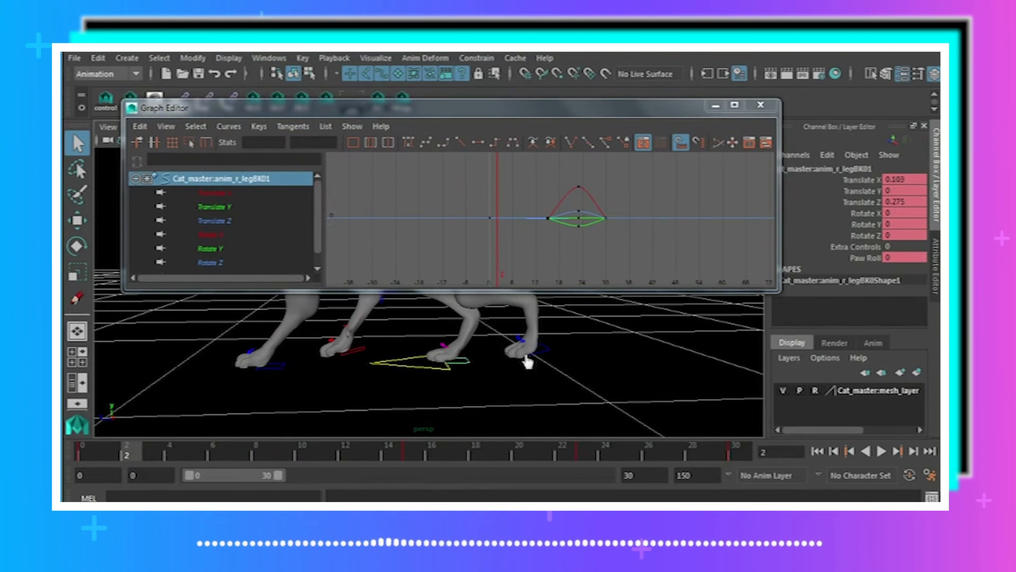
{"action": "left_click", "coordinate": [544, 348], "text": "shift"}
{"action": "right_click_drag", "start_coordinate": [626, 221], "coordinate": [589, 229], "text": "alt"}
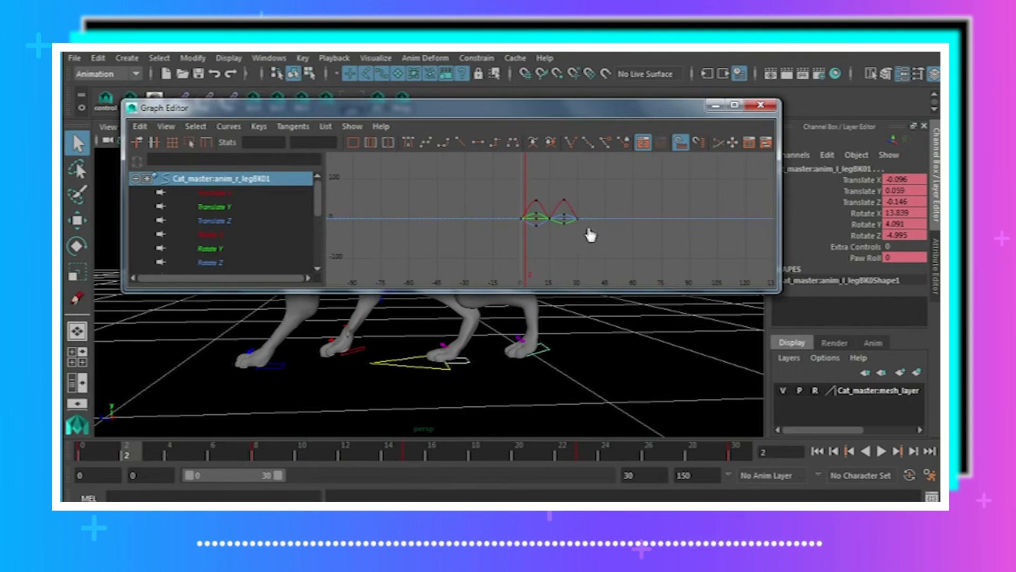
{"action": "left_click_drag", "start_coordinate": [474, 182], "coordinate": [651, 266]}
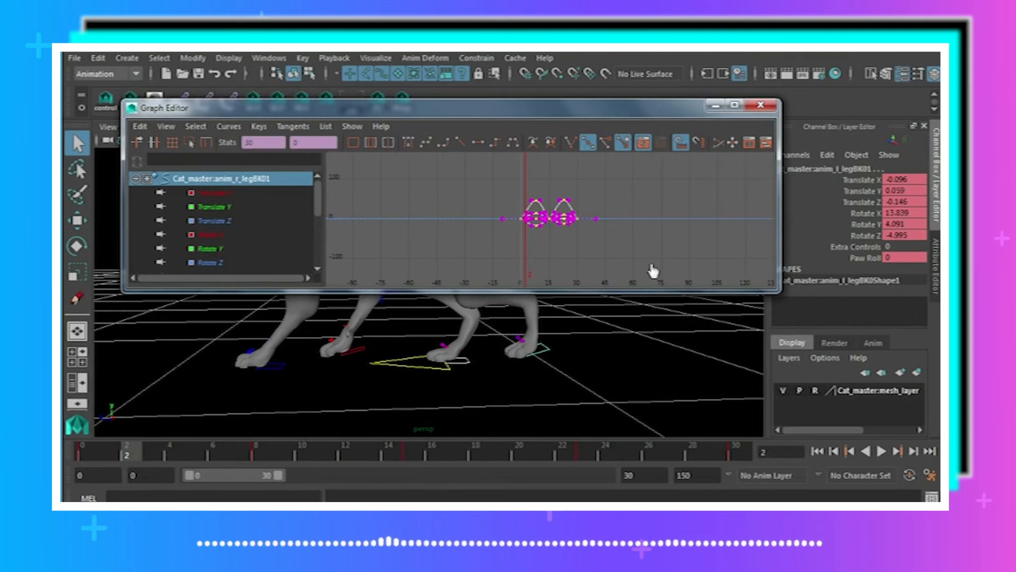
- Set both Pre Infinity and Post Infinity of the back foot curves to Cycle
{"action": "left_click", "coordinate": [228, 127]}
{"action": "mouse_move", "coordinate": [296, 151]}
{"action": "left_click", "coordinate": [408, 165]}
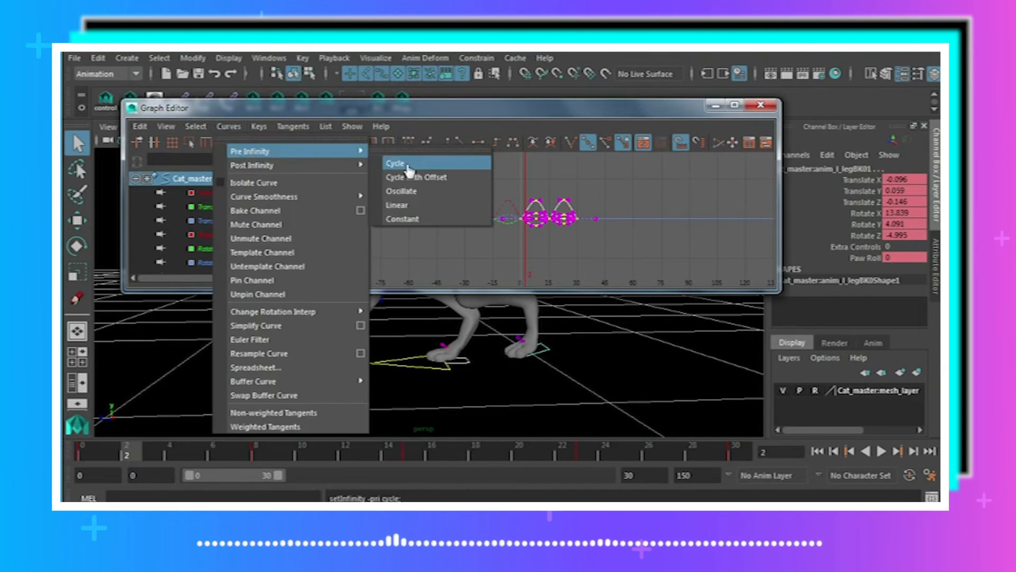
{"action": "left_click", "coordinate": [229, 127]}
{"action": "left_click", "coordinate": [408, 176]}
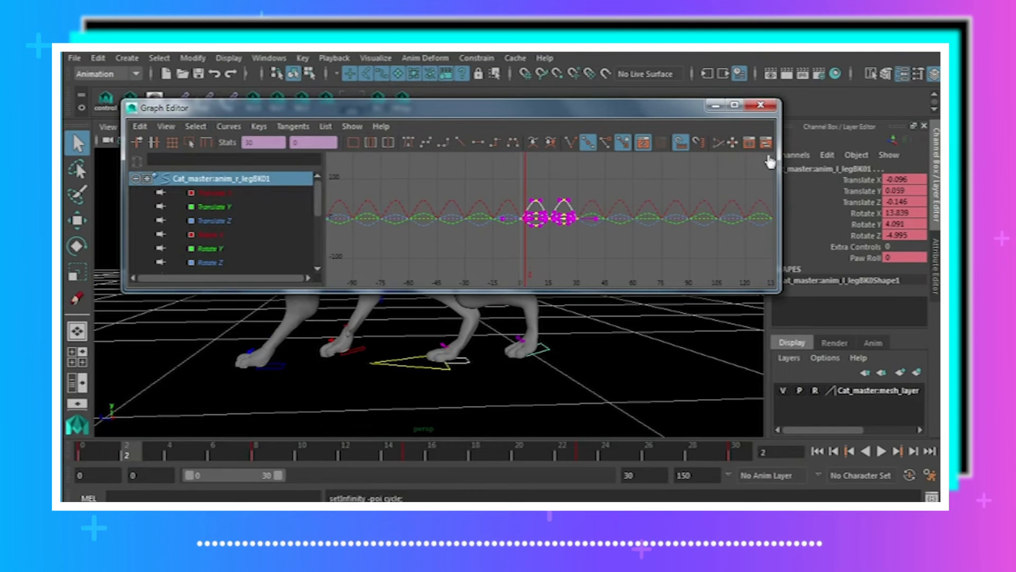
- Inspect the curves of the rear and front spine controls in the Graph Editor and put the editor away
{"action": "left_click_drag", "start_coordinate": [458, 109], "coordinate": [459, 288]}
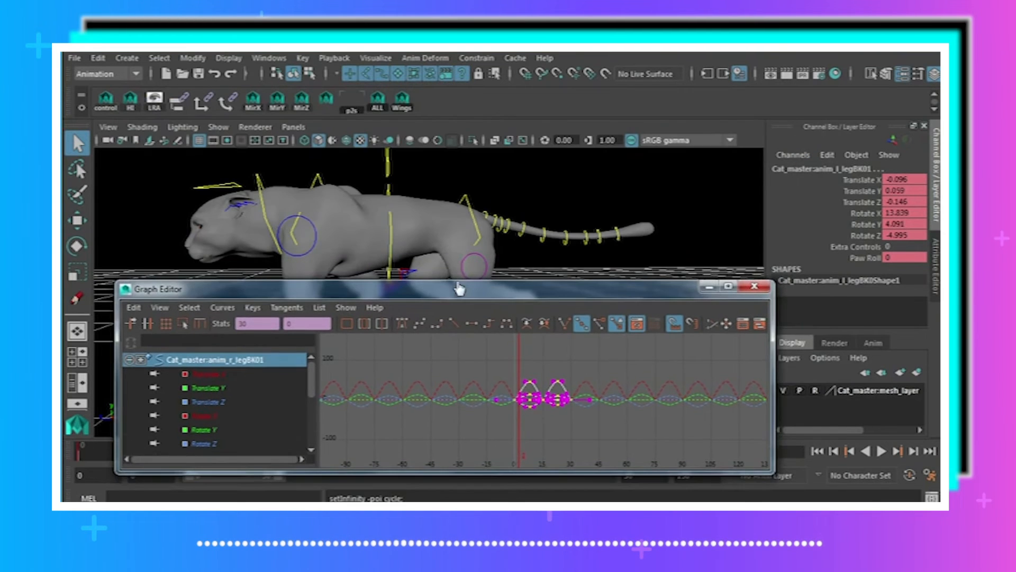
{"action": "left_click", "coordinate": [471, 211]}
{"action": "left_click", "coordinate": [318, 181]}
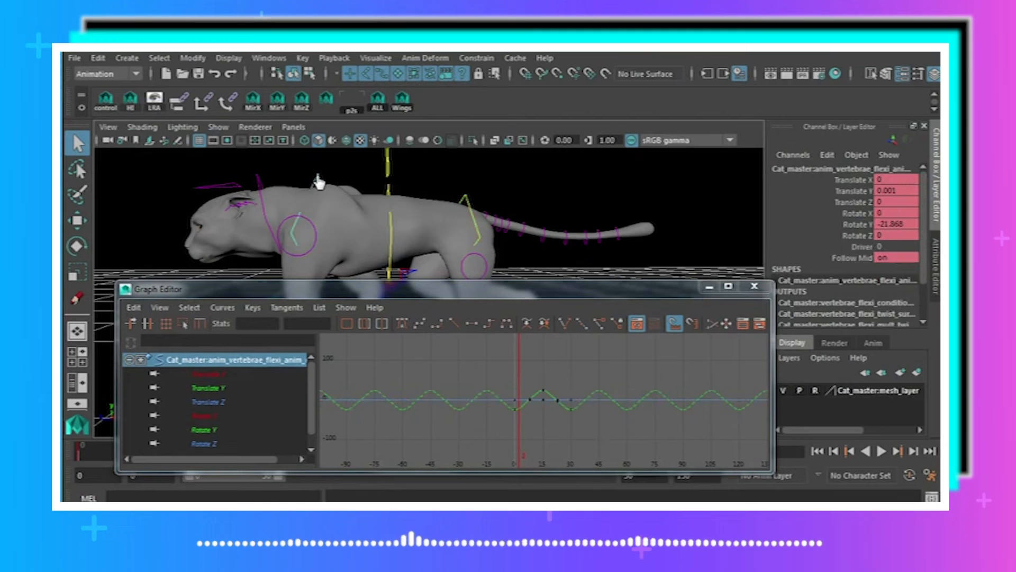
{"action": "left_click", "coordinate": [709, 286]}
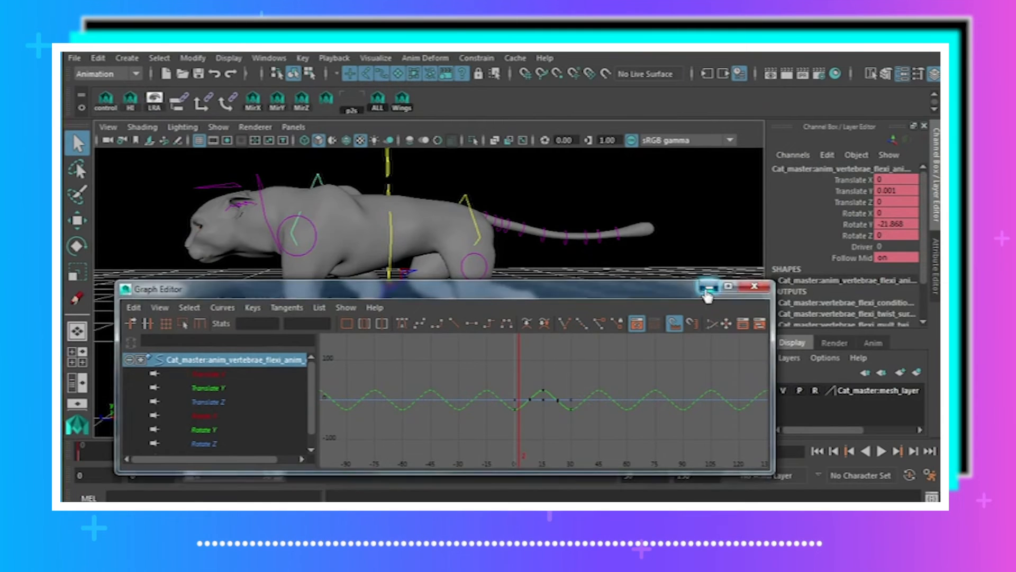
- Select both front foot controls together with the front spine control and show their curves in the Graph Editor
{"action": "left_click", "coordinate": [284, 370]}
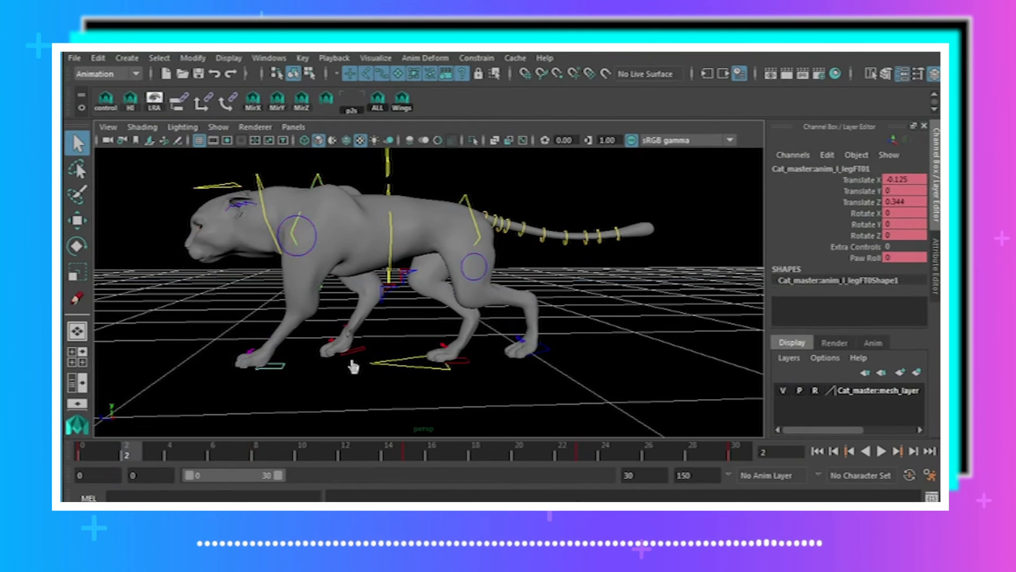
{"action": "left_click", "coordinate": [358, 352], "text": "shift"}
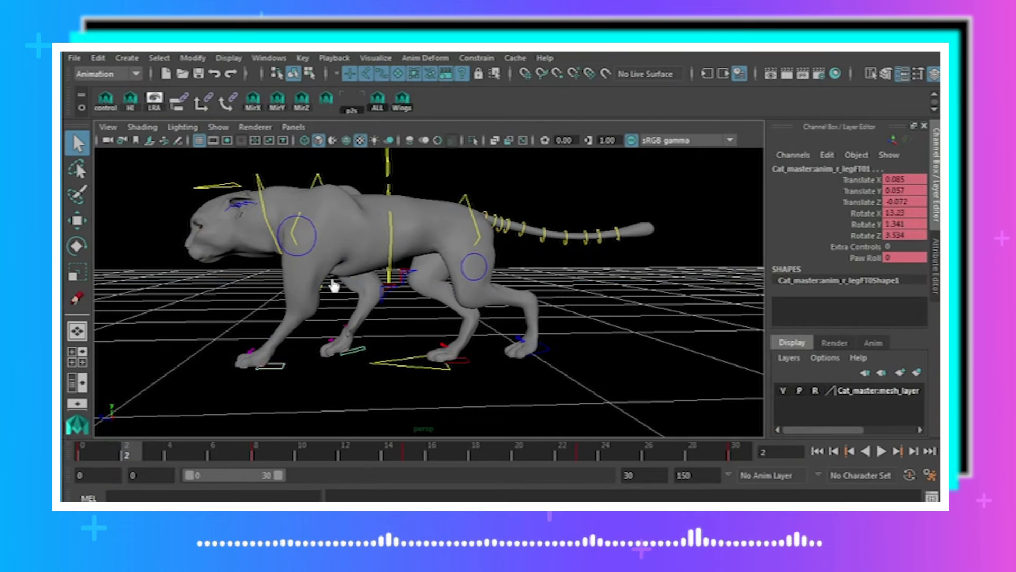
{"action": "left_click", "coordinate": [319, 184], "text": "shift"}
{"action": "left_click", "coordinate": [269, 58]}
{"action": "mouse_move", "coordinate": [296, 93]}
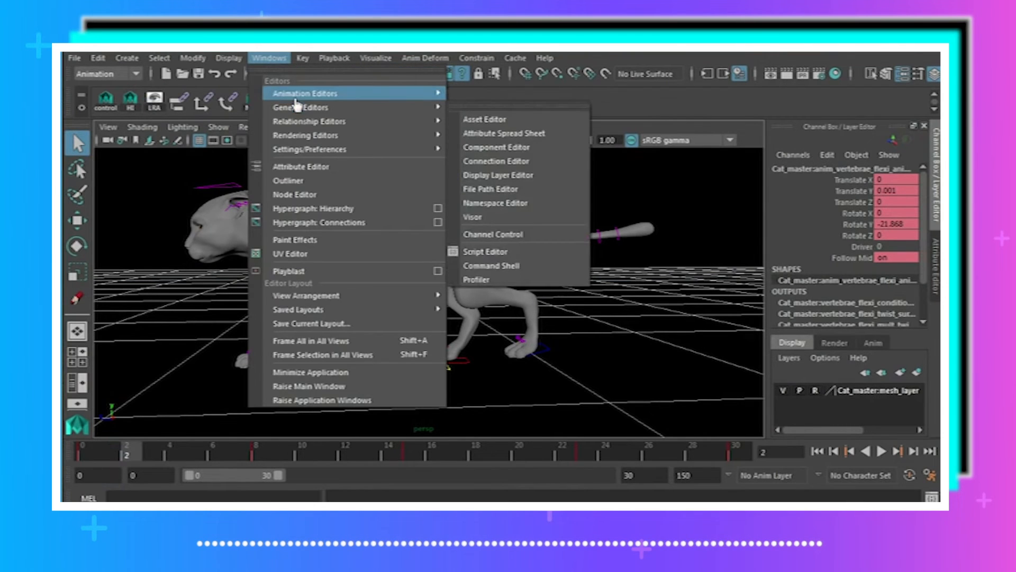
{"action": "left_click", "coordinate": [171, 131]}
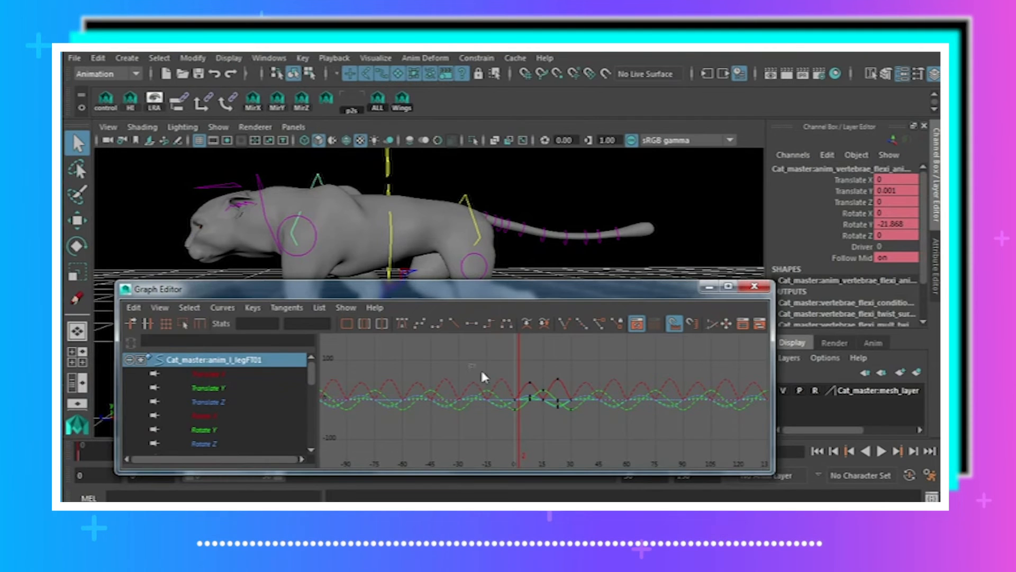
- Try shifting all front foot and front spine keys one frame earlier, play the walk and undo the shift
{"action": "left_click_drag", "start_coordinate": [613, 439], "coordinate": [609, 435]}
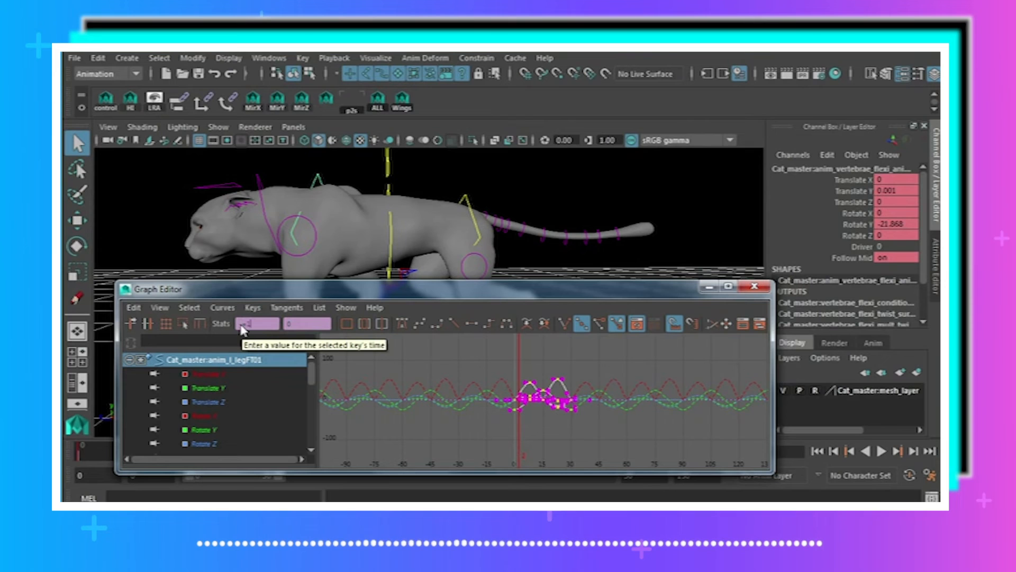
{"action": "key", "text": "Return"}
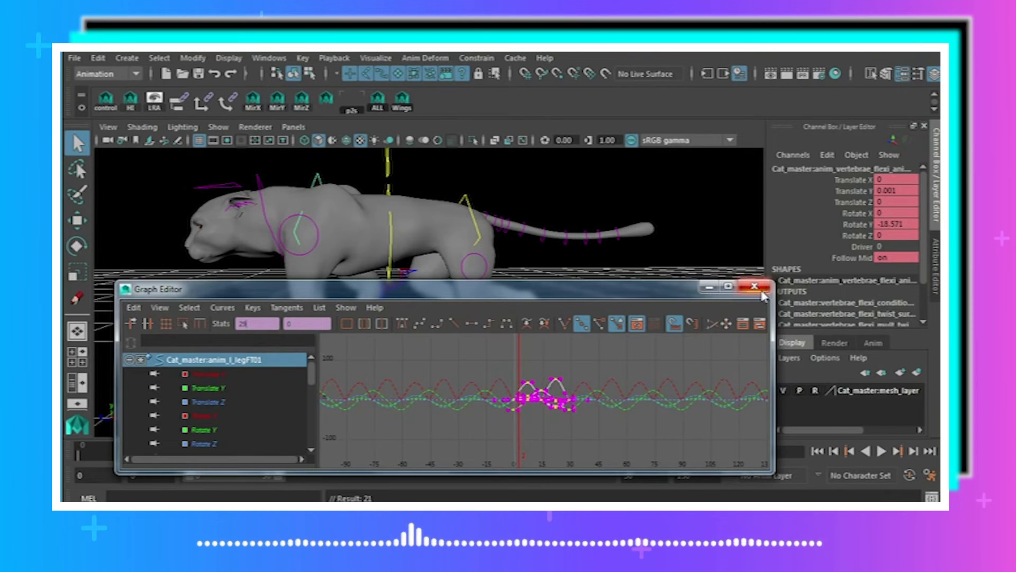
{"action": "left_click", "coordinate": [763, 290]}
{"action": "left_click", "coordinate": [880, 452]}
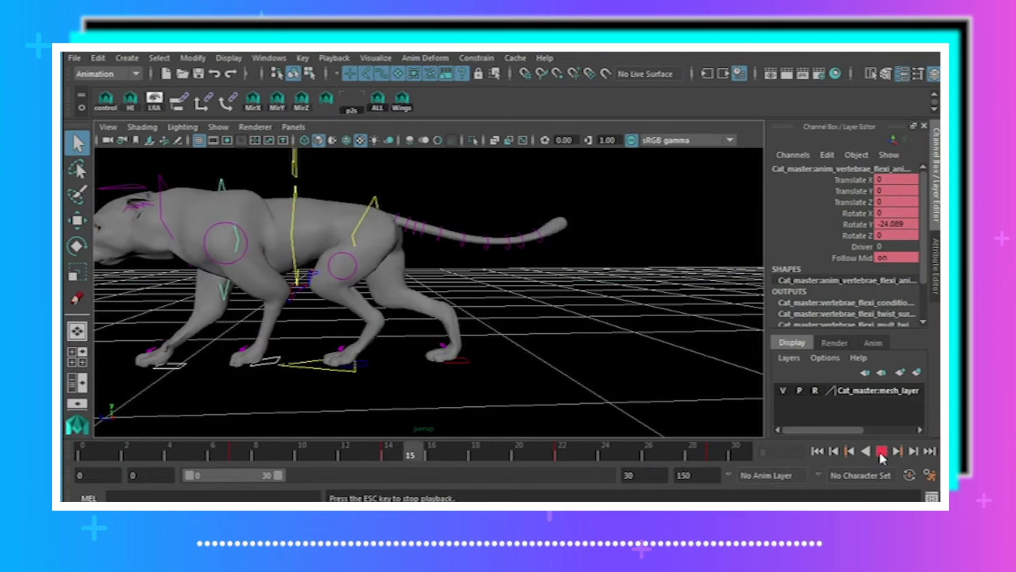
{"action": "left_click", "coordinate": [881, 452]}
{"action": "key", "text": "ctrl+z"}
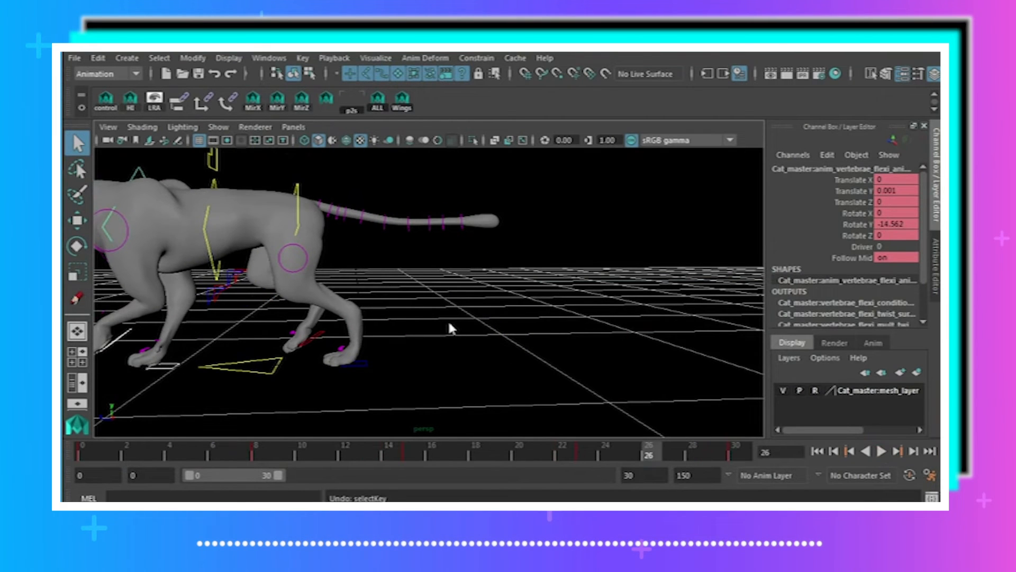
- Reopen the Graph Editor for the front foot and front spine controls and select all of their keys
{"action": "middle_click_drag", "start_coordinate": [459, 313], "coordinate": [531, 321], "text": "alt"}
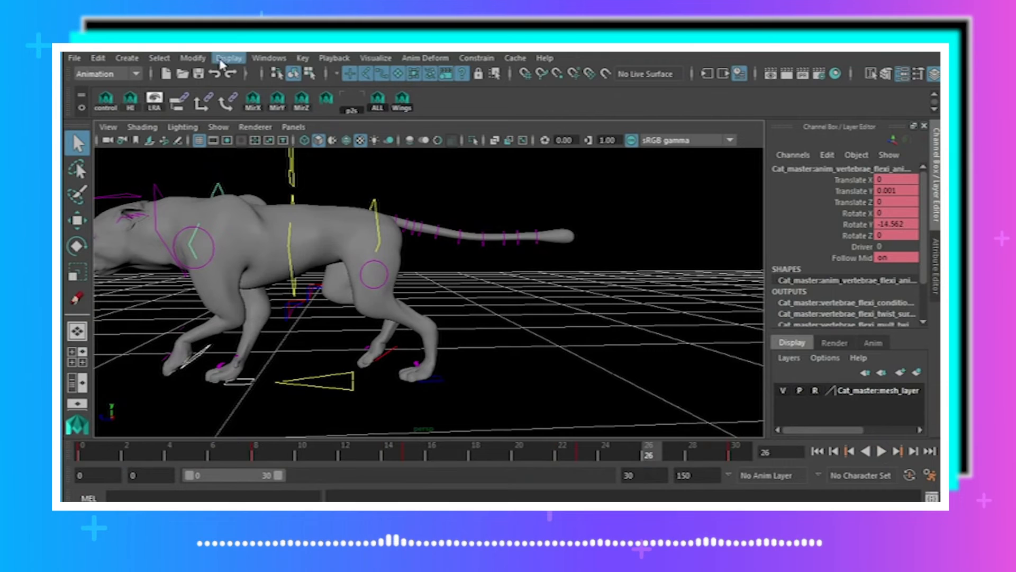
{"action": "left_click", "coordinate": [269, 57]}
{"action": "mouse_move", "coordinate": [305, 112]}
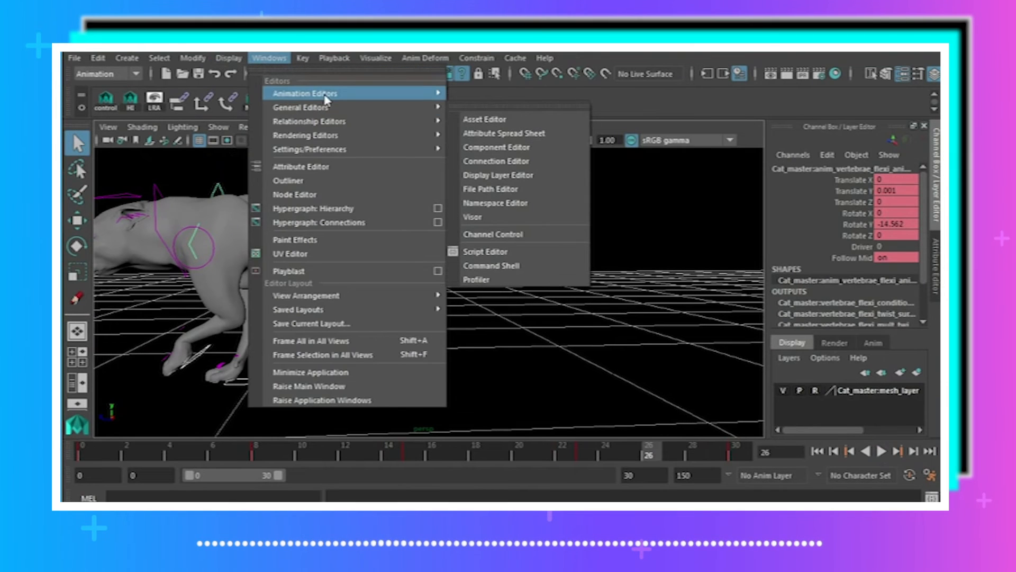
{"action": "mouse_move", "coordinate": [305, 94]}
{"action": "left_click", "coordinate": [512, 104]}
{"action": "right_click_drag", "start_coordinate": [512, 413], "coordinate": [534, 376], "text": "alt"}
{"action": "left_click_drag", "start_coordinate": [447, 363], "coordinate": [710, 459]}
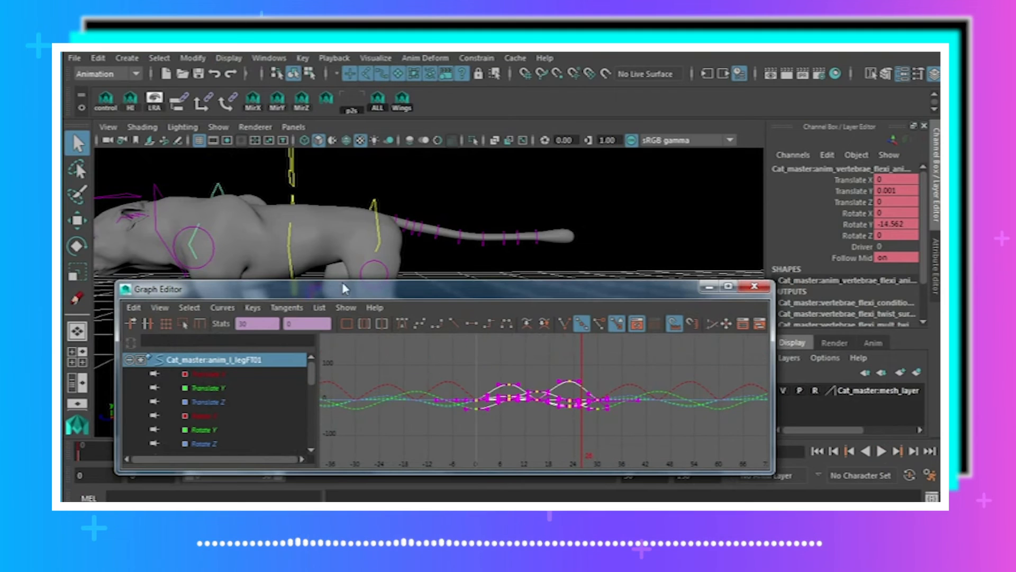
- Offset the time of the selected front foot and front spine keys by -=3 frames and close the Graph Editor
{"action": "left_click_drag", "start_coordinate": [257, 324], "coordinate": [167, 328]}
{"action": "type", "text": "-"}
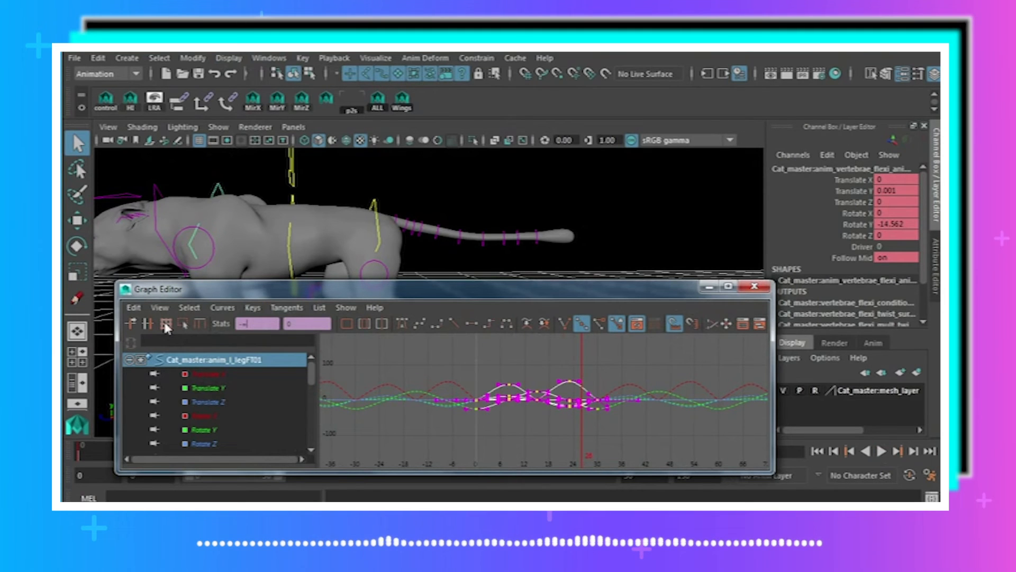
{"action": "type", "text": "=1"}
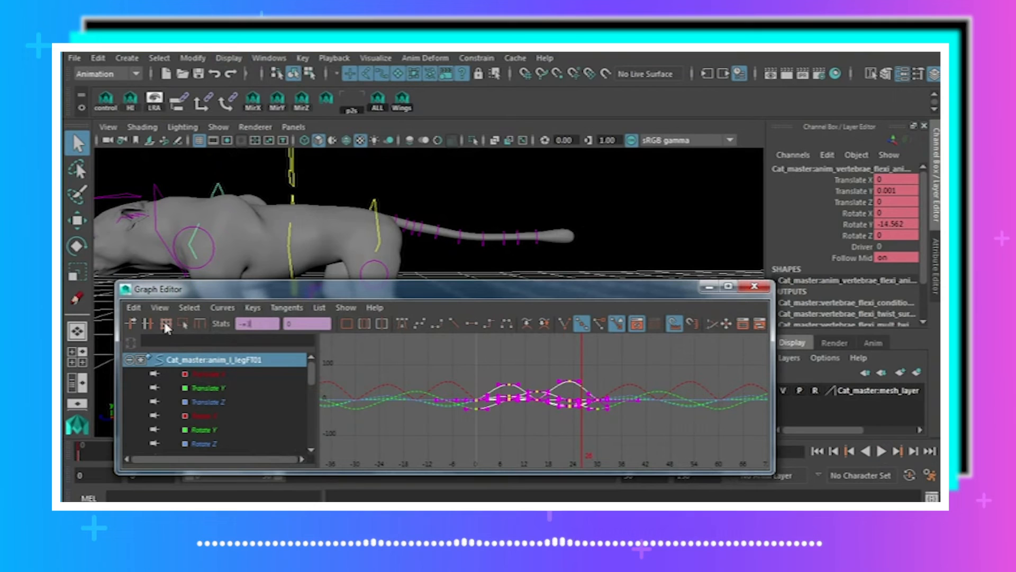
{"action": "key", "text": "Return"}
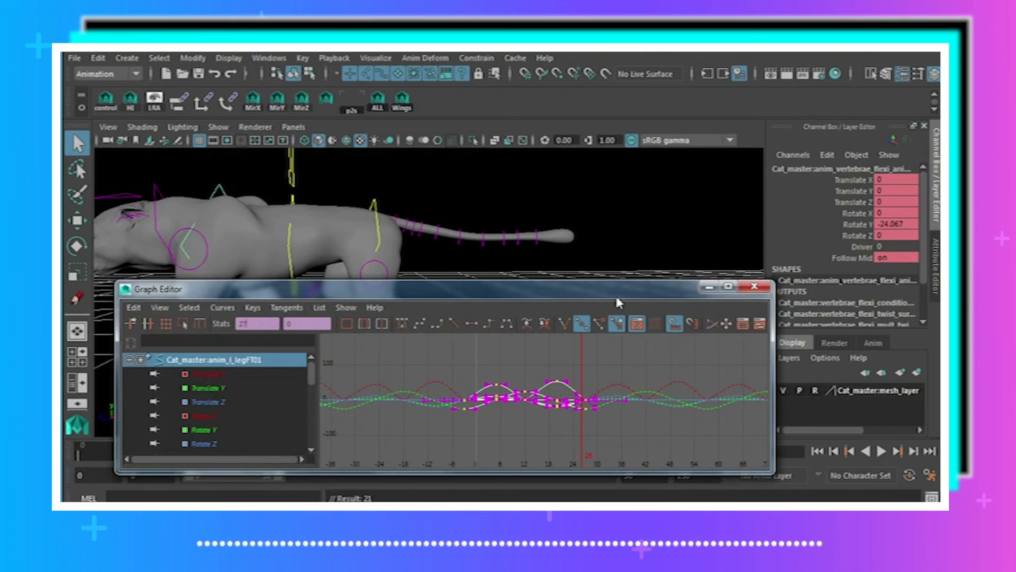
{"action": "left_click_drag", "start_coordinate": [613, 294], "coordinate": [694, 71]}
{"action": "left_click", "coordinate": [839, 62]}
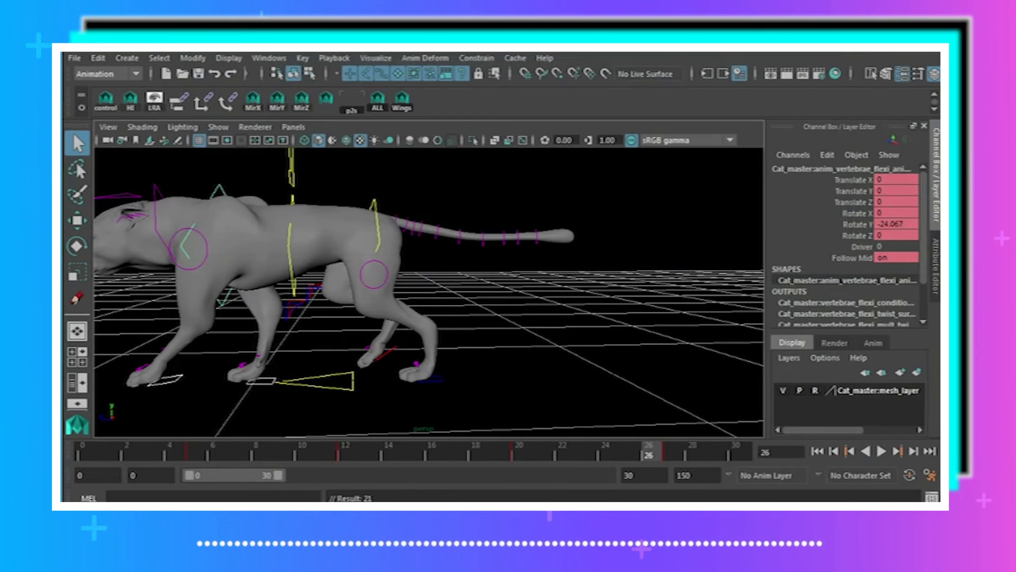
- Play the walk from the first frame to check the front leg offset, and return to frame 0
{"action": "left_click", "coordinate": [818, 452]}
{"action": "left_click", "coordinate": [881, 452]}
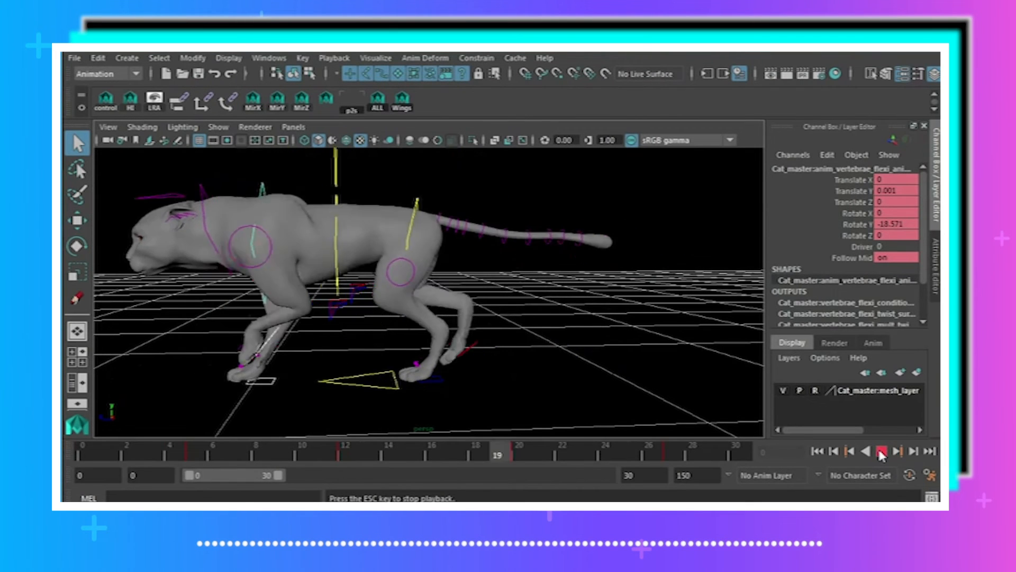
{"action": "left_click", "coordinate": [882, 451]}
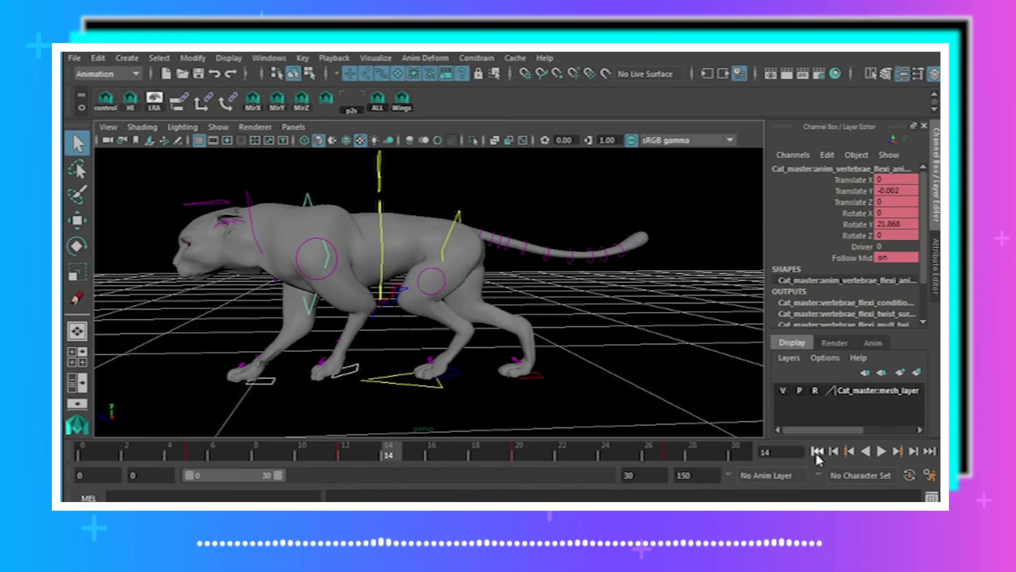
{"action": "left_click", "coordinate": [817, 451]}
- Select both back foot controls together with the rear spine control and open the Graph Editor
{"action": "left_click", "coordinate": [540, 375]}
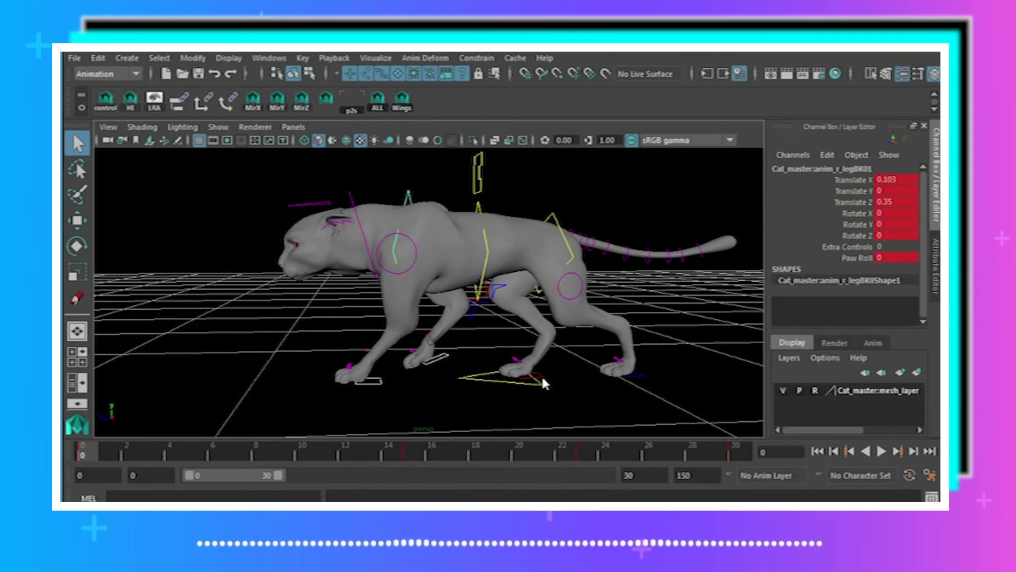
{"action": "left_click", "coordinate": [643, 375], "text": "shift"}
{"action": "left_click", "coordinate": [568, 220]}
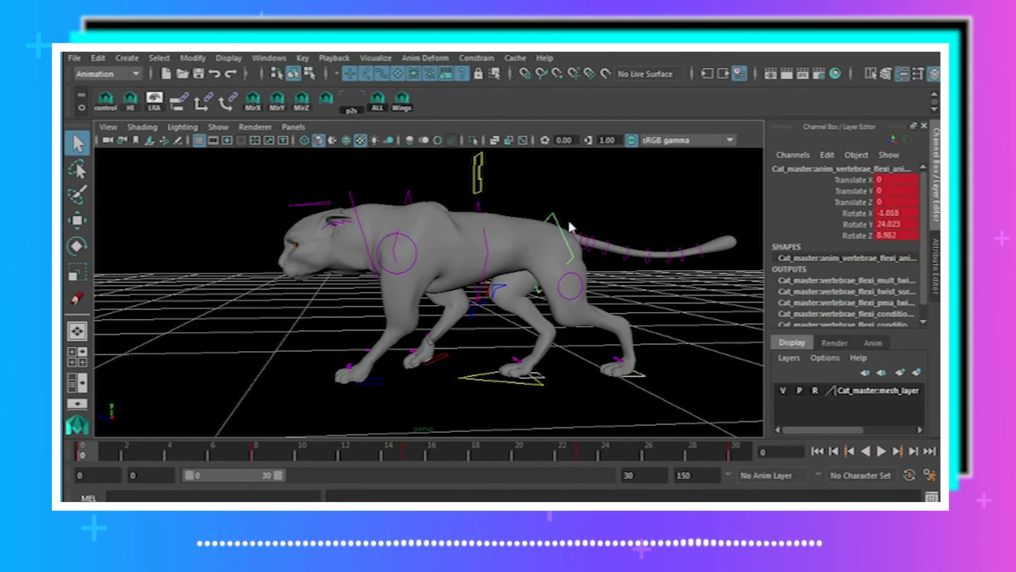
{"action": "left_click", "coordinate": [269, 58]}
{"action": "mouse_move", "coordinate": [366, 94]}
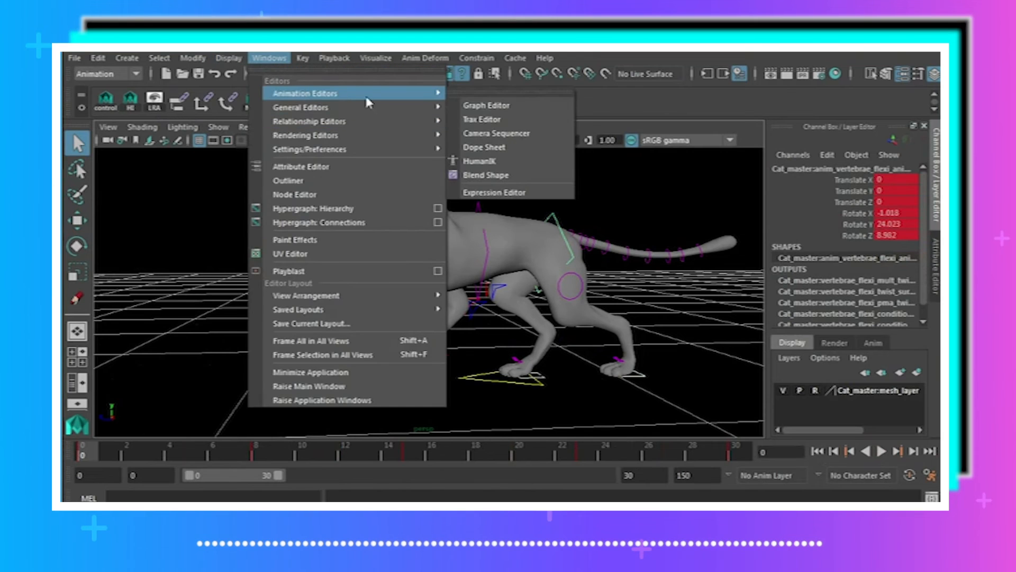
{"action": "left_click", "coordinate": [459, 106]}
- Select all back foot and rear spine keys and shift them three frames later, putting the last keys at frame 33
{"action": "left_click_drag", "start_coordinate": [517, 140], "coordinate": [760, 220]}
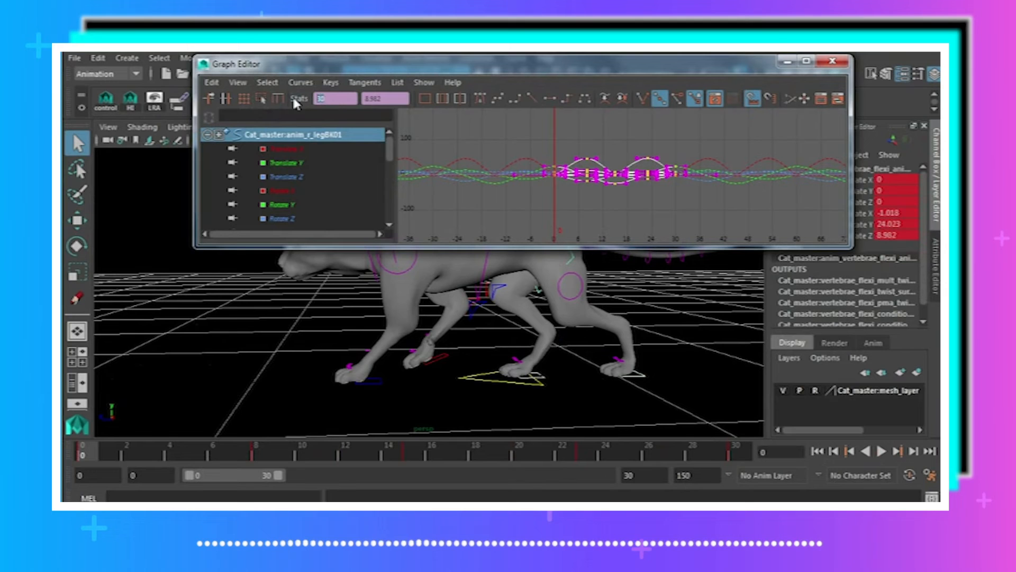
{"action": "type", "text": "33"}
{"action": "key", "text": "Return"}
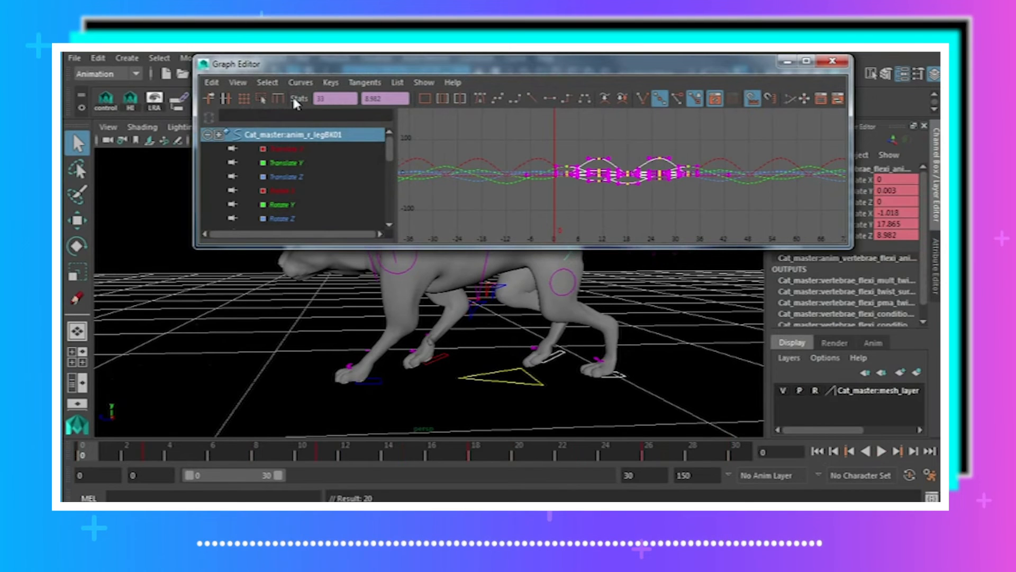
- Scrub and play the walk from a low side view to examine the timing of the shifted back legs
{"action": "mouse_move", "coordinate": [94, 454]}
{"action": "left_mouse_down"}
{"action": "mouse_move", "coordinate": [257, 456]}
{"action": "mouse_move", "coordinate": [233, 454]}
{"action": "left_mouse_up"}
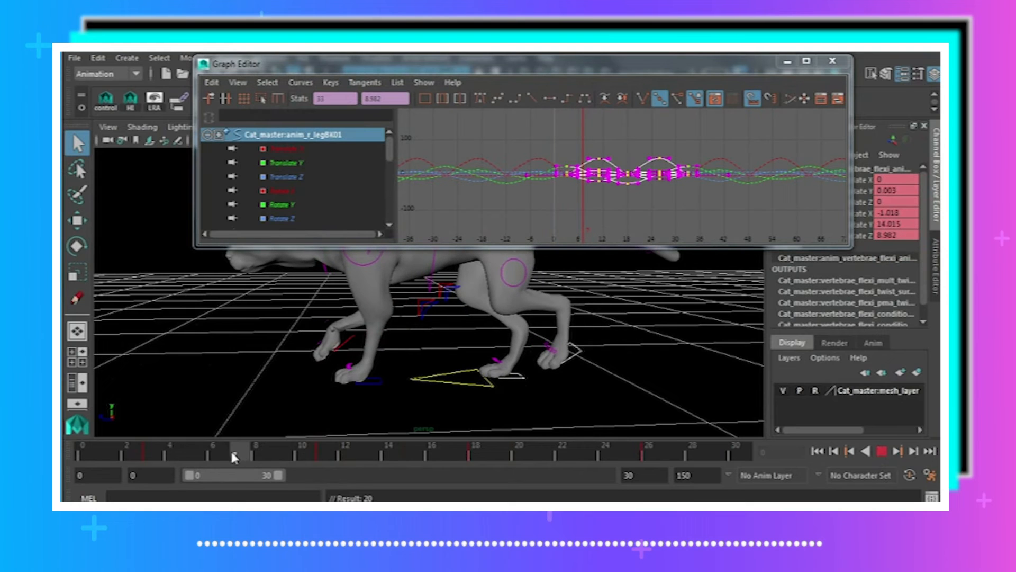
{"action": "left_click_drag", "start_coordinate": [389, 326], "coordinate": [275, 447], "text": "alt"}
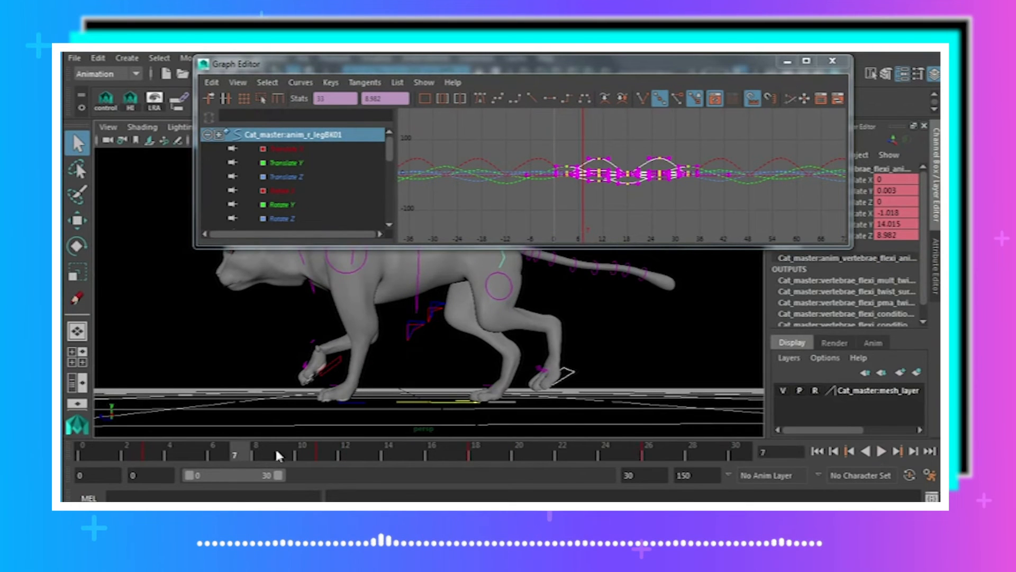
{"action": "key", "text": "alt+v"}
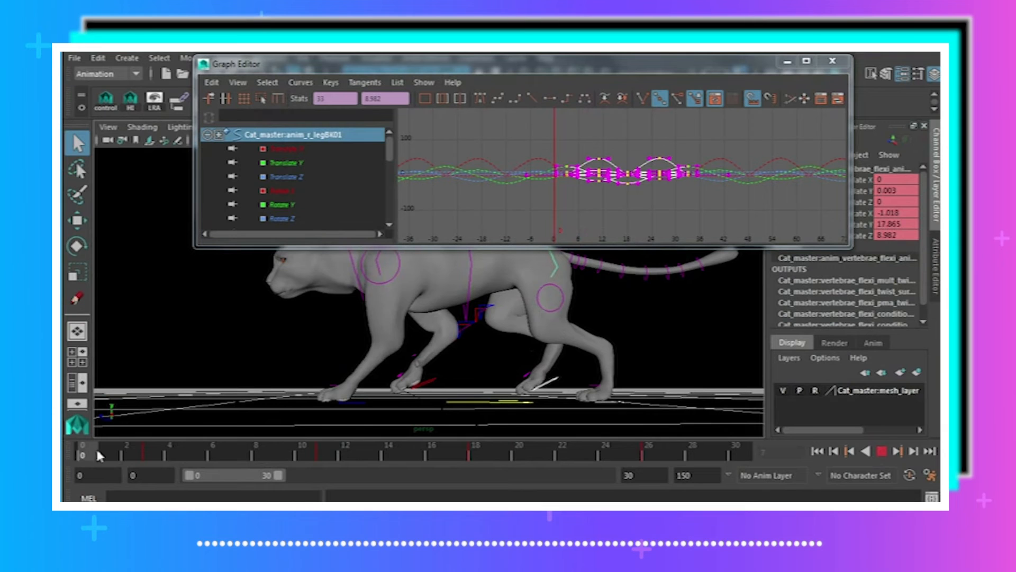
{"action": "left_click_drag", "start_coordinate": [97, 451], "coordinate": [349, 462]}
{"action": "left_click_drag", "start_coordinate": [344, 424], "coordinate": [347, 432], "text": "alt"}
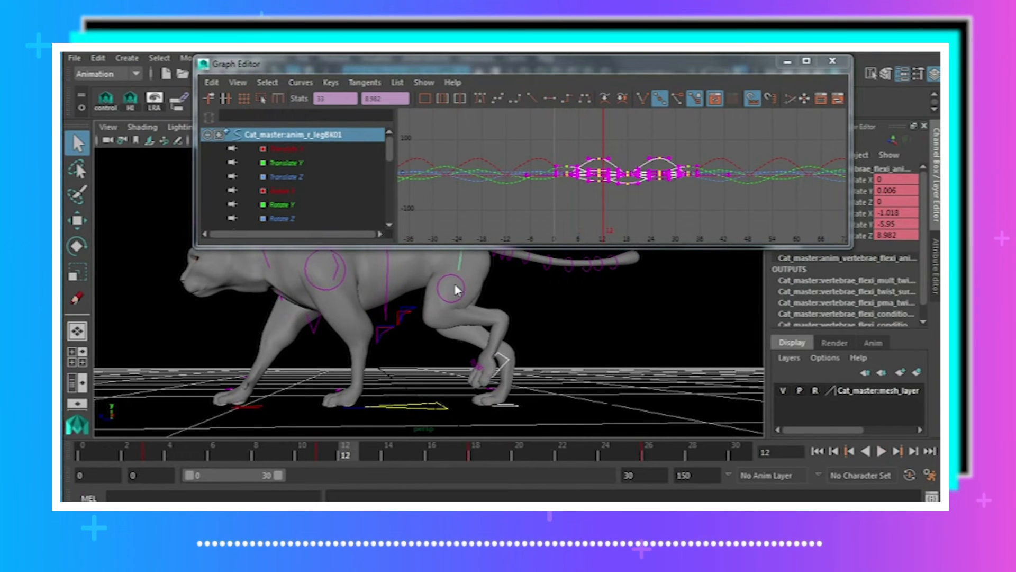
{"action": "left_click", "coordinate": [880, 451]}
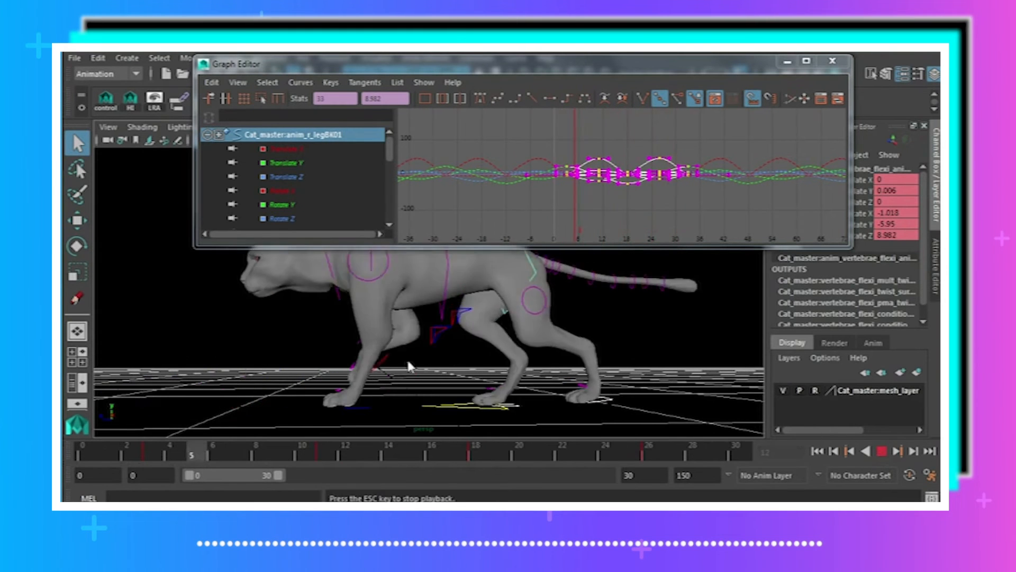
- Stop the playback, close the Graph Editor and select the left scapula control on the front shoulder
{"action": "mouse_move", "coordinate": [410, 365]}
{"action": "left_mouse_down", "text": "alt"}
{"action": "mouse_move", "coordinate": [551, 361]}
{"action": "mouse_move", "coordinate": [400, 357]}
{"action": "left_mouse_up", "text": "alt"}
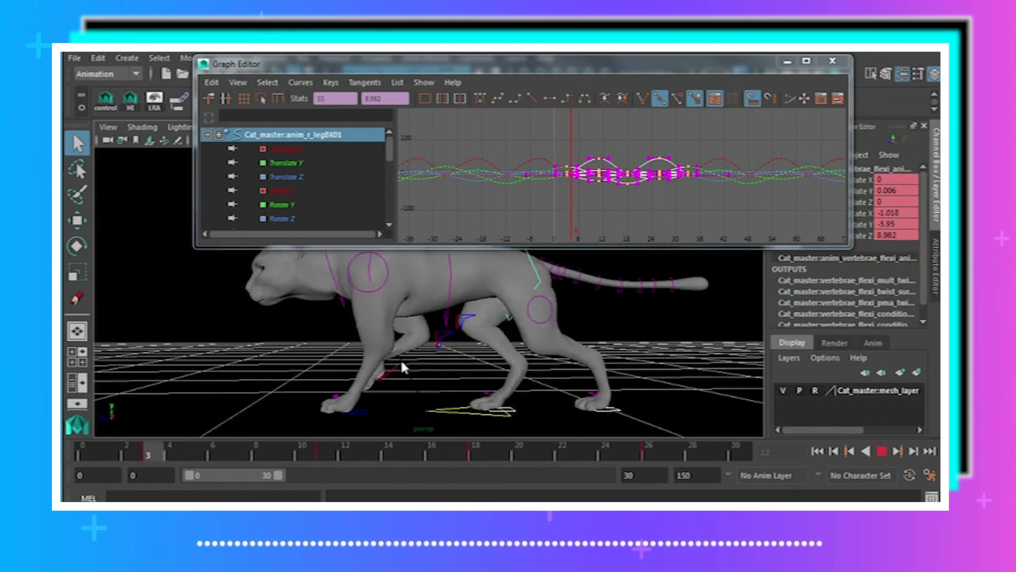
{"action": "key", "text": "Escape"}
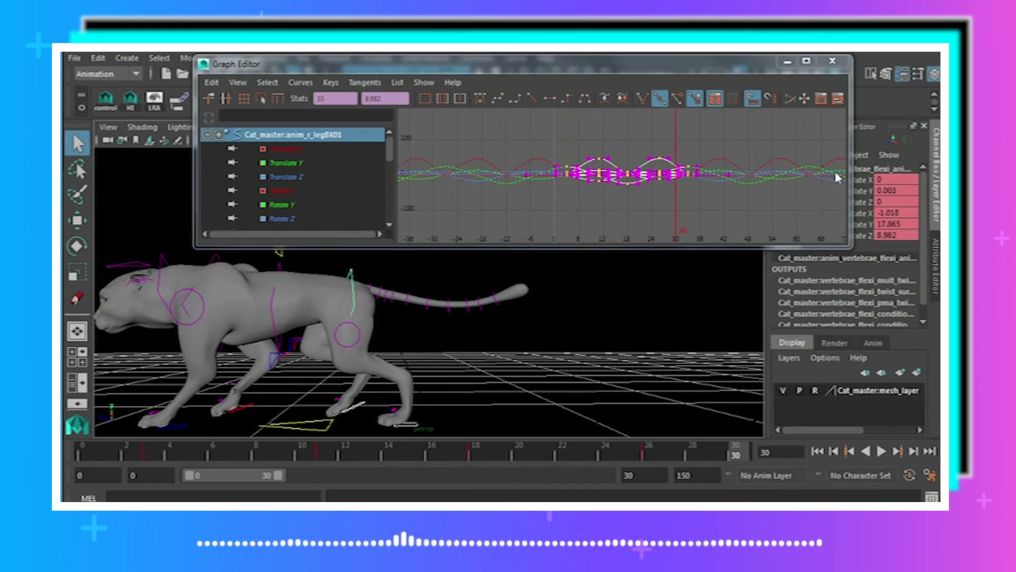
{"action": "left_click", "coordinate": [832, 61]}
{"action": "middle_click_drag", "start_coordinate": [490, 296], "coordinate": [628, 311], "text": "alt"}
{"action": "left_click_drag", "start_coordinate": [432, 322], "coordinate": [454, 322], "text": "alt"}
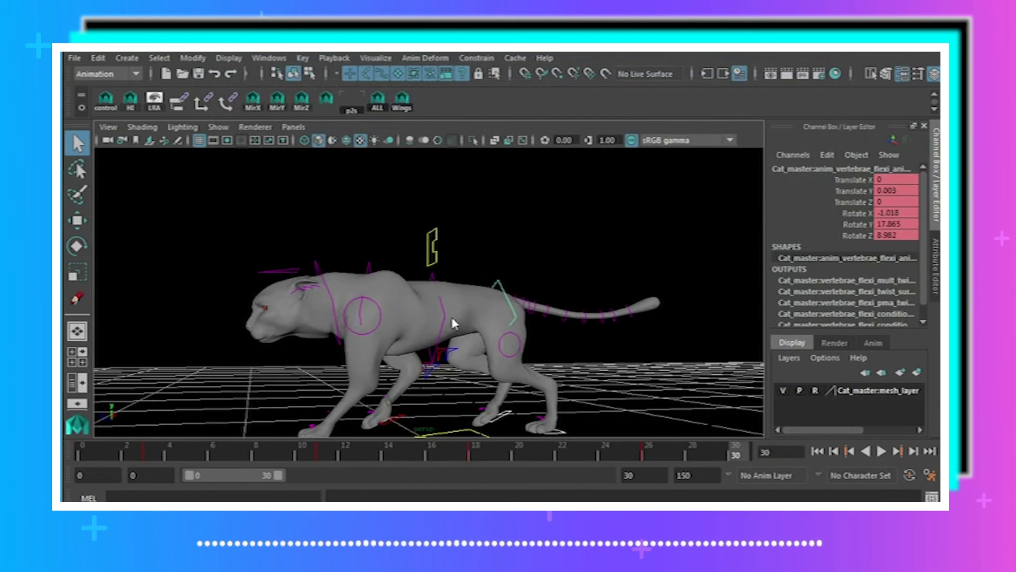
{"action": "middle_click_drag", "start_coordinate": [424, 315], "coordinate": [420, 264], "text": "alt"}
{"action": "left_click", "coordinate": [379, 248]}
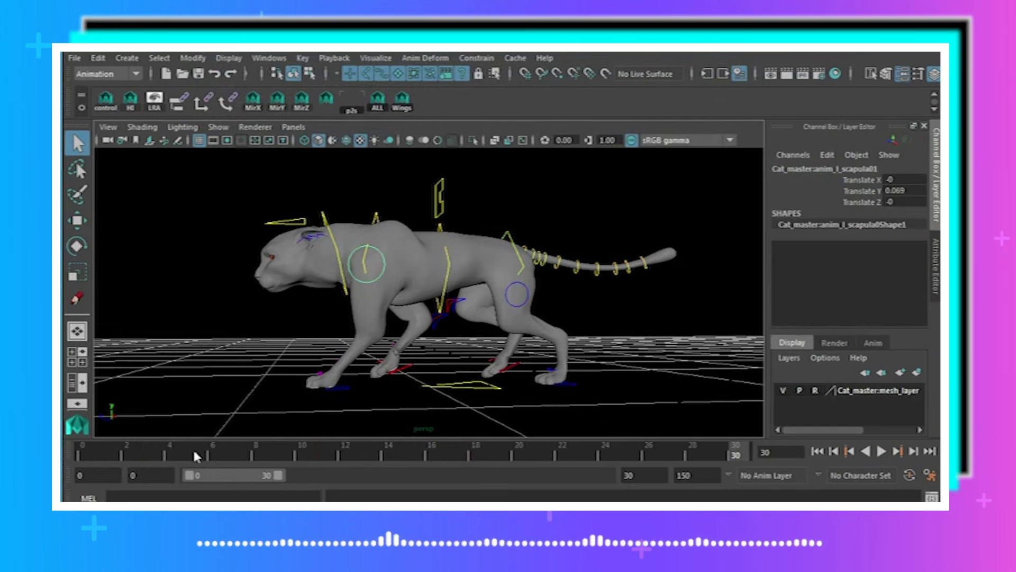
- Scrub the opening frames from frame 0 to examine the left shoulder's motion, ending on frame 6
{"action": "left_click_drag", "start_coordinate": [99, 458], "coordinate": [61, 456]}
{"action": "left_click_drag", "start_coordinate": [394, 307], "coordinate": [294, 340], "text": "alt"}
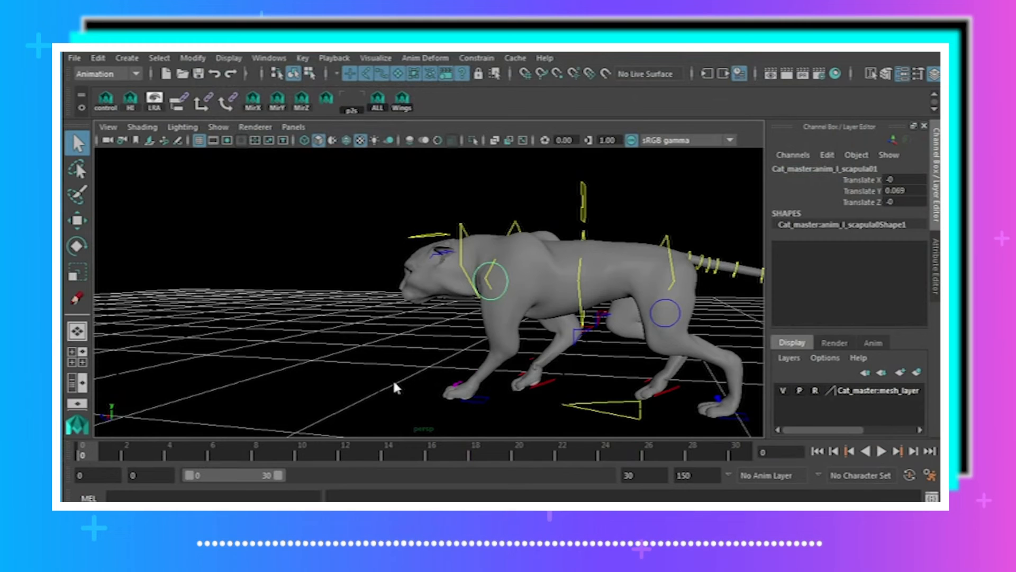
{"action": "left_click_drag", "start_coordinate": [394, 385], "coordinate": [372, 363], "text": "alt"}
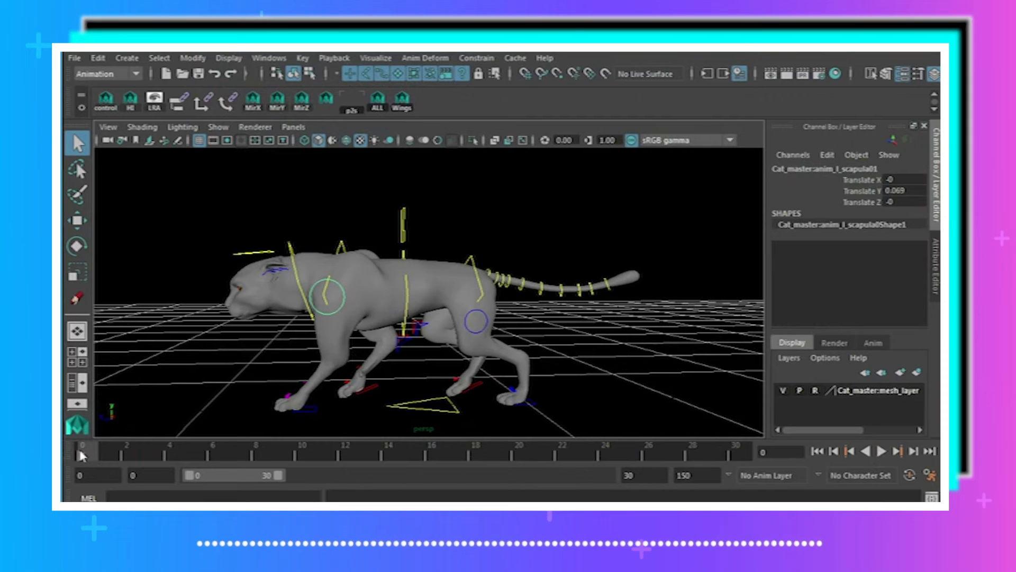
{"action": "key", "text": "alt+v"}
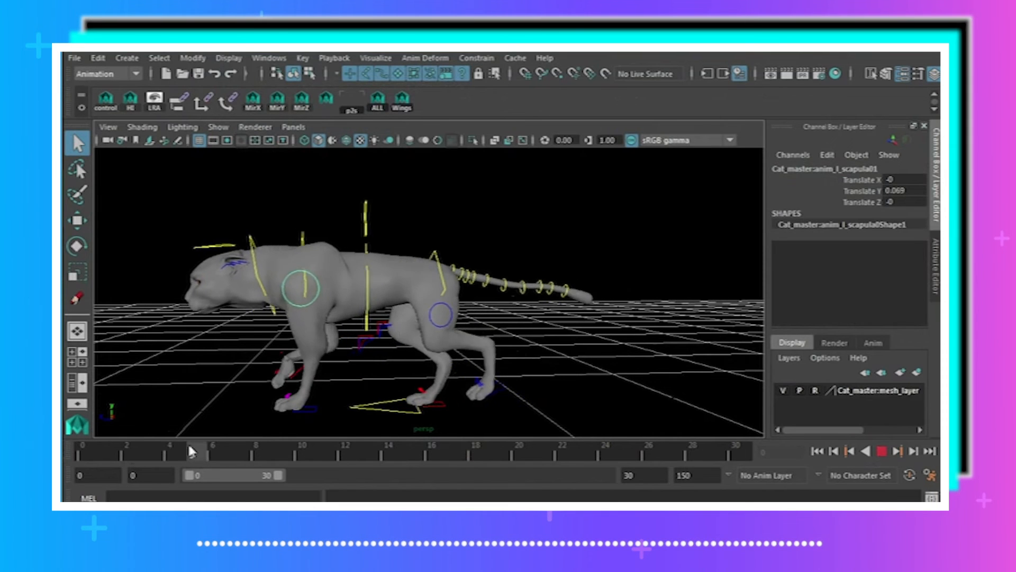
{"action": "key", "text": "alt+v"}
{"action": "left_click_drag", "start_coordinate": [312, 365], "coordinate": [216, 400], "text": "alt"}
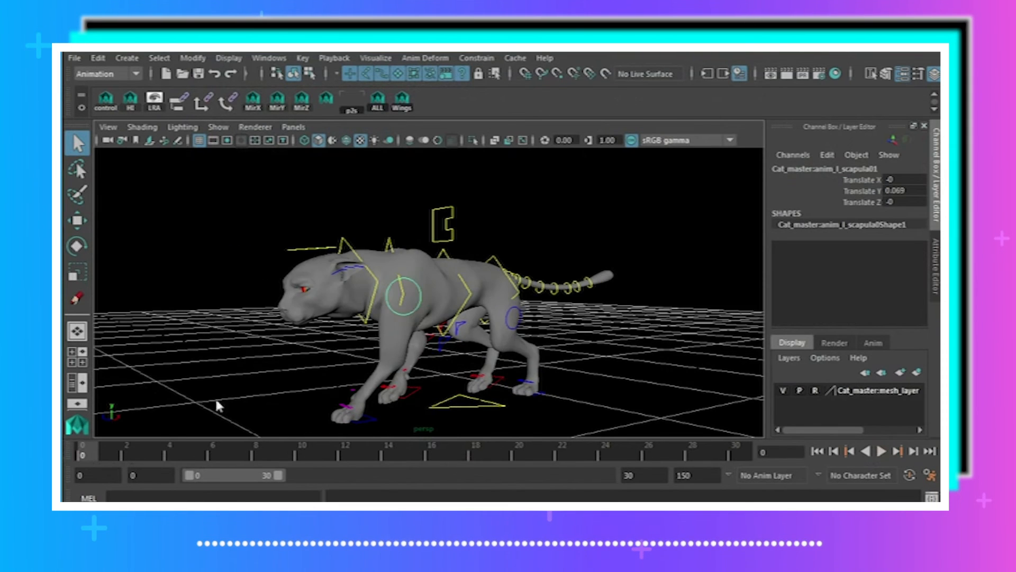
{"action": "left_click_drag", "start_coordinate": [94, 455], "coordinate": [219, 448]}
{"action": "left_click_drag", "start_coordinate": [281, 380], "coordinate": [202, 373], "text": "alt"}
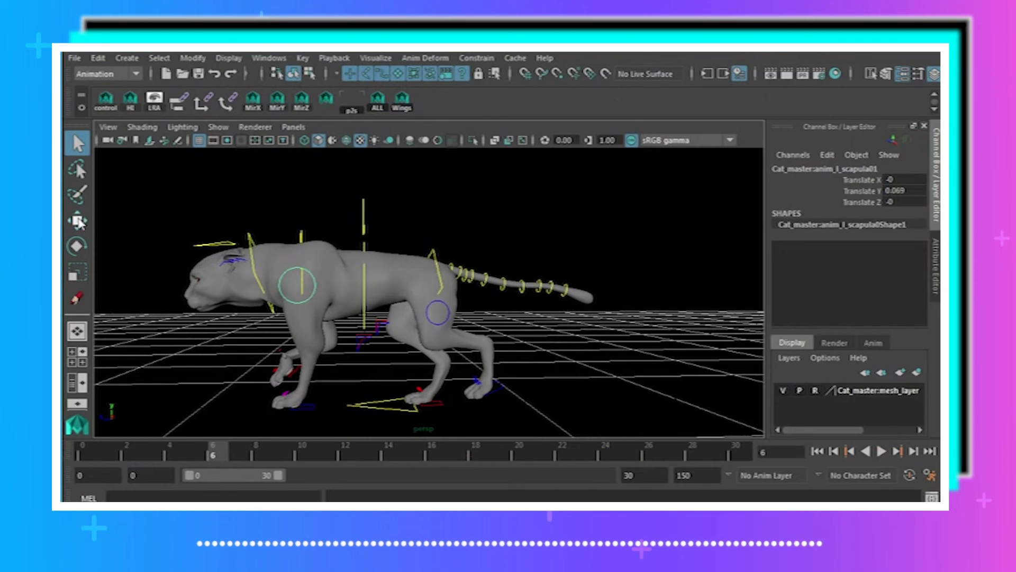
- Raise the left scapula control slightly at frame 6, to Translate Y 0.073, and key it
{"action": "key", "text": "w"}
{"action": "left_click_drag", "start_coordinate": [297, 220], "coordinate": [298, 222]}
{"action": "key", "text": "ctrl+z"}
{"action": "left_click_drag", "start_coordinate": [319, 299], "coordinate": [345, 299], "text": "alt"}
{"action": "mouse_move", "coordinate": [328, 224]}
{"action": "left_mouse_down"}
{"action": "mouse_move", "coordinate": [328, 215]}
{"action": "mouse_move", "coordinate": [328, 227]}
{"action": "left_mouse_up"}
{"action": "left_click", "coordinate": [211, 456]}
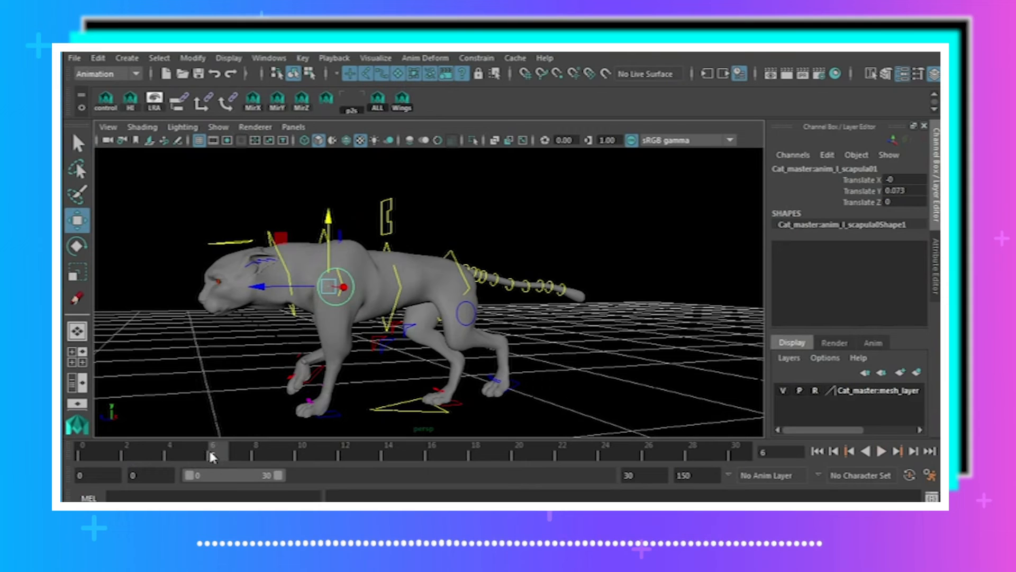
{"action": "key", "text": "s"}
- Lower the left scapula to Translate Y 0.048 at frame 0 and key that pose at frames 0 and 30
{"action": "left_click_drag", "start_coordinate": [189, 449], "coordinate": [81, 451]}
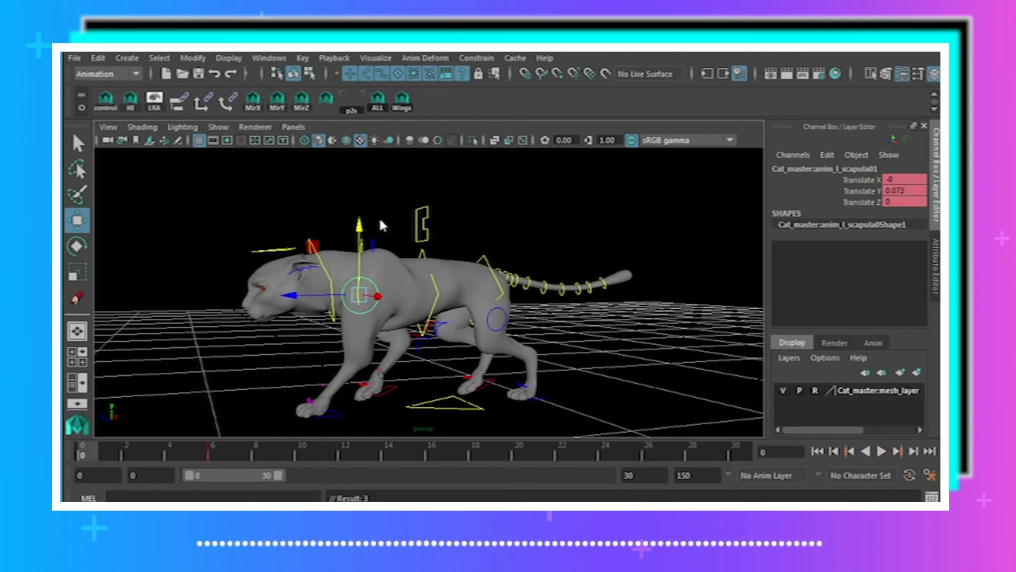
{"action": "double_click", "coordinate": [913, 191]}
{"action": "type", "text": "0"}
{"action": "key", "text": "Return"}
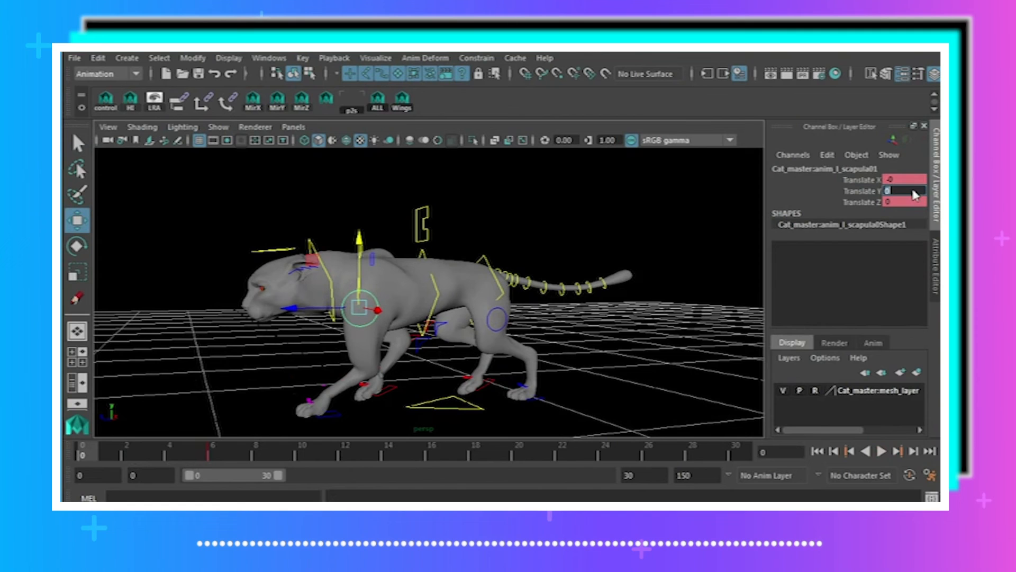
{"action": "left_click_drag", "start_coordinate": [360, 243], "coordinate": [364, 233]}
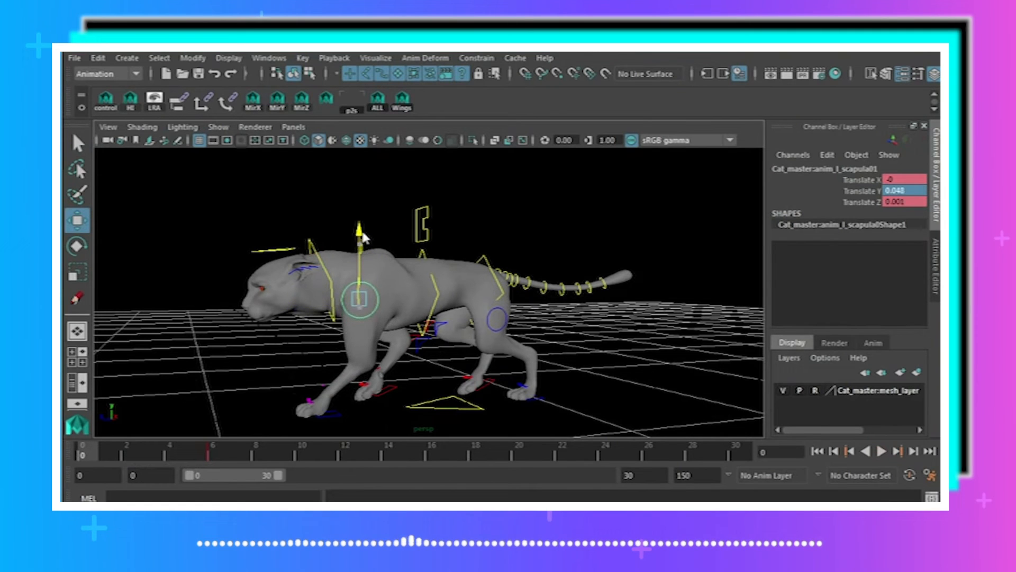
{"action": "key", "text": "s"}
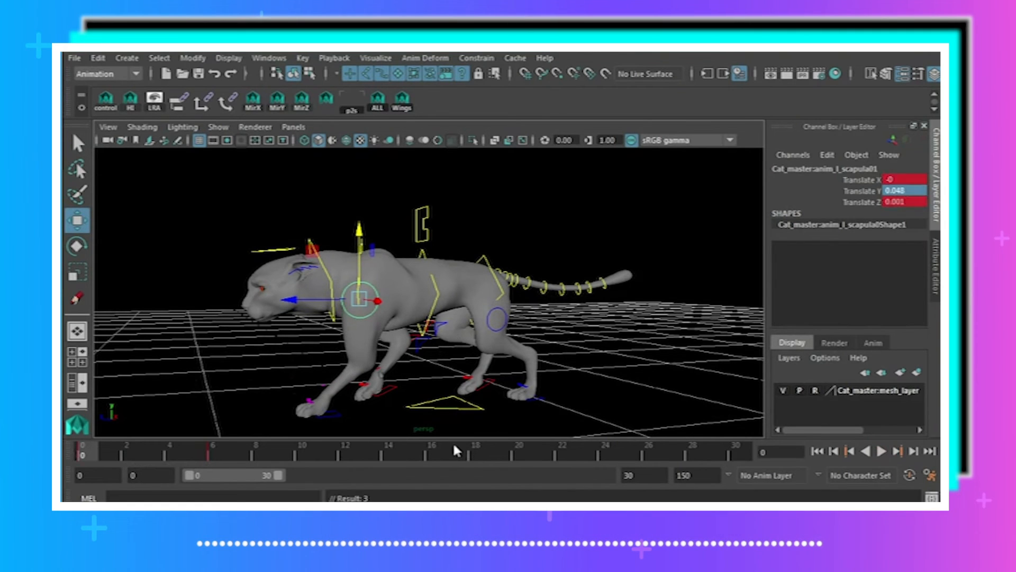
{"action": "left_click", "coordinate": [742, 455]}
- Raise the left scapula to Translate Y 0.094 at frame 15 and key it
{"action": "left_click", "coordinate": [419, 451]}
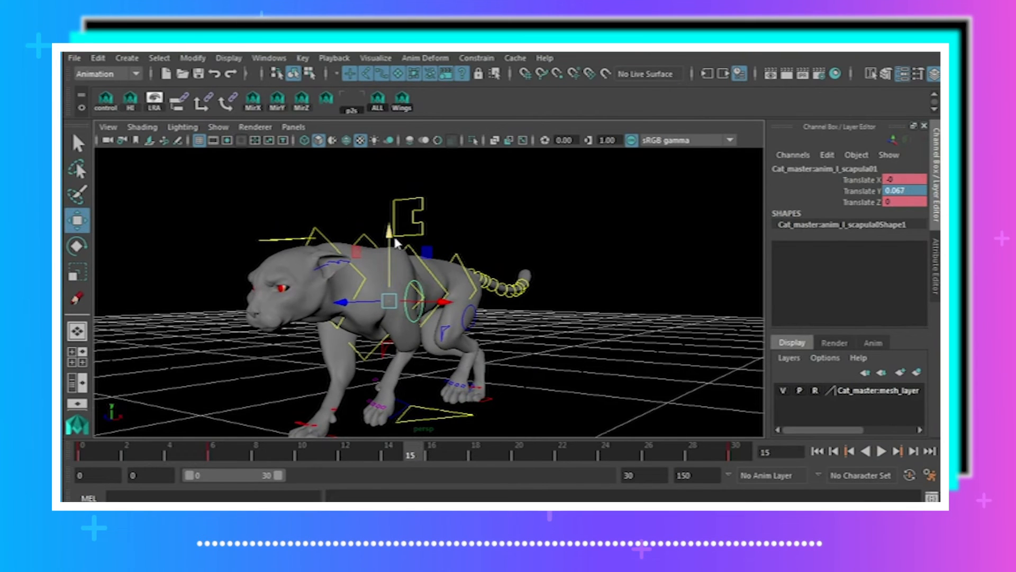
{"action": "left_click_drag", "start_coordinate": [395, 242], "coordinate": [391, 220]}
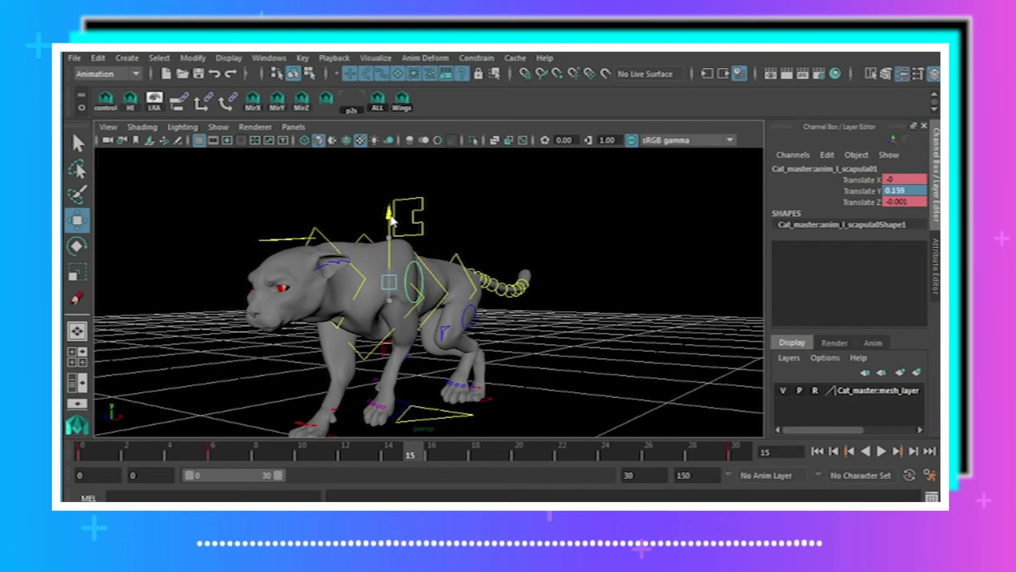
{"action": "key", "text": "ctrl+z"}
{"action": "mouse_move", "coordinate": [385, 290]}
{"action": "left_mouse_down", "text": "alt"}
{"action": "mouse_move", "coordinate": [436, 289]}
{"action": "mouse_move", "coordinate": [358, 287]}
{"action": "mouse_move", "coordinate": [379, 282]}
{"action": "left_mouse_up", "text": "alt"}
{"action": "left_click_drag", "start_coordinate": [361, 224], "coordinate": [271, 213]}
{"action": "key", "text": "ctrl+z"}
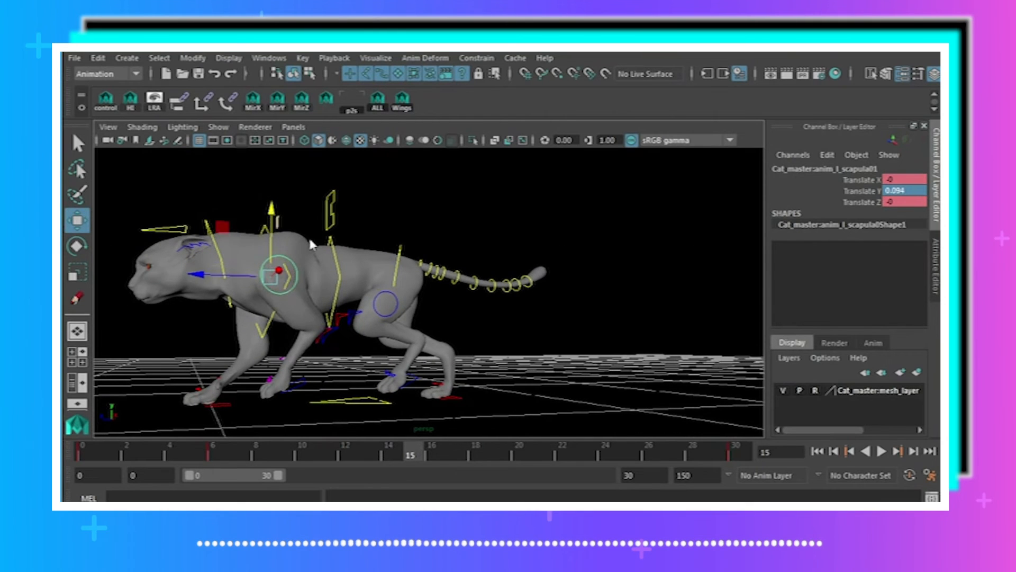
{"action": "left_click_drag", "start_coordinate": [310, 239], "coordinate": [440, 303], "text": "alt"}
{"action": "key", "text": "s"}
- Raise the left scapula control a little at frame 21, viewed from the side, and key it
{"action": "key", "text": "alt+v"}
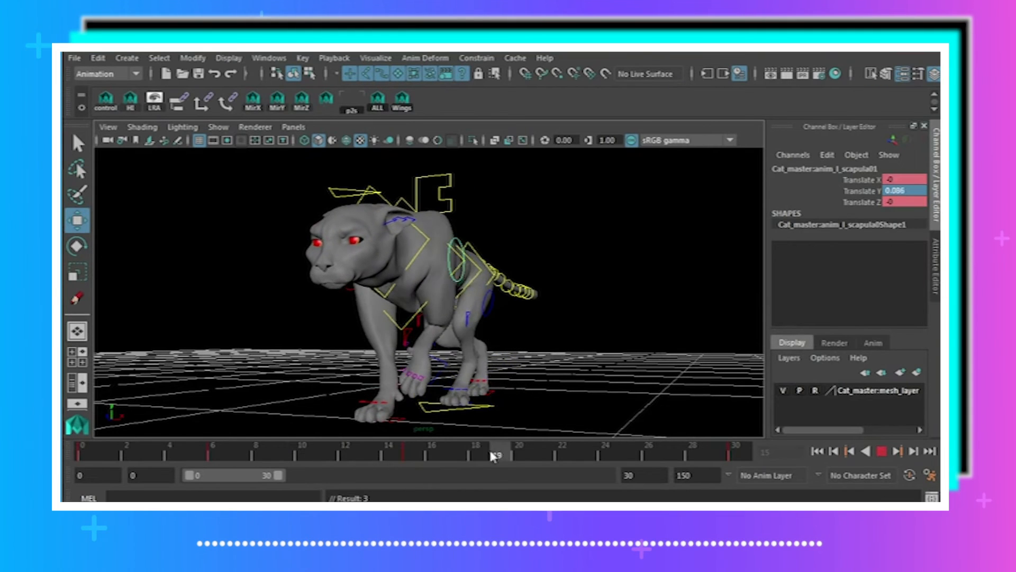
{"action": "left_click", "coordinate": [554, 451]}
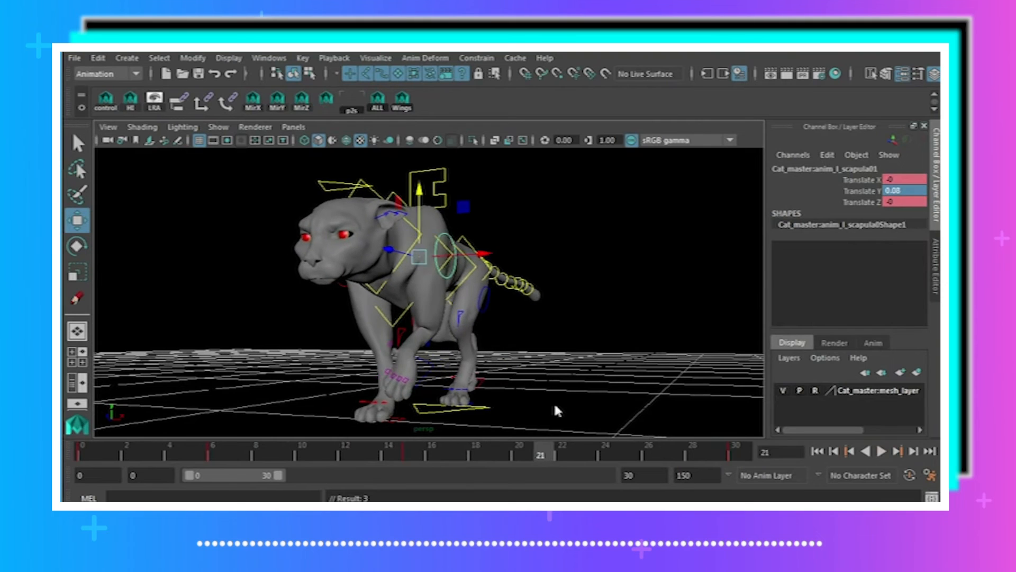
{"action": "left_click_drag", "start_coordinate": [554, 403], "coordinate": [422, 318], "text": "alt"}
{"action": "left_click_drag", "start_coordinate": [214, 220], "coordinate": [214, 208]}
{"action": "key", "text": "s"}
- Review the walk from the start and try a slightly lower left scapula at frame 12, with Translate Y 0.069 and Translate Z -0.013
{"action": "left_click_drag", "start_coordinate": [526, 455], "coordinate": [94, 450]}
{"action": "key", "text": "alt+v"}
{"action": "left_click_drag", "start_coordinate": [232, 455], "coordinate": [340, 460]}
{"action": "left_click_drag", "start_coordinate": [300, 221], "coordinate": [300, 226]}
{"action": "left_click_drag", "start_coordinate": [229, 287], "coordinate": [230, 288]}
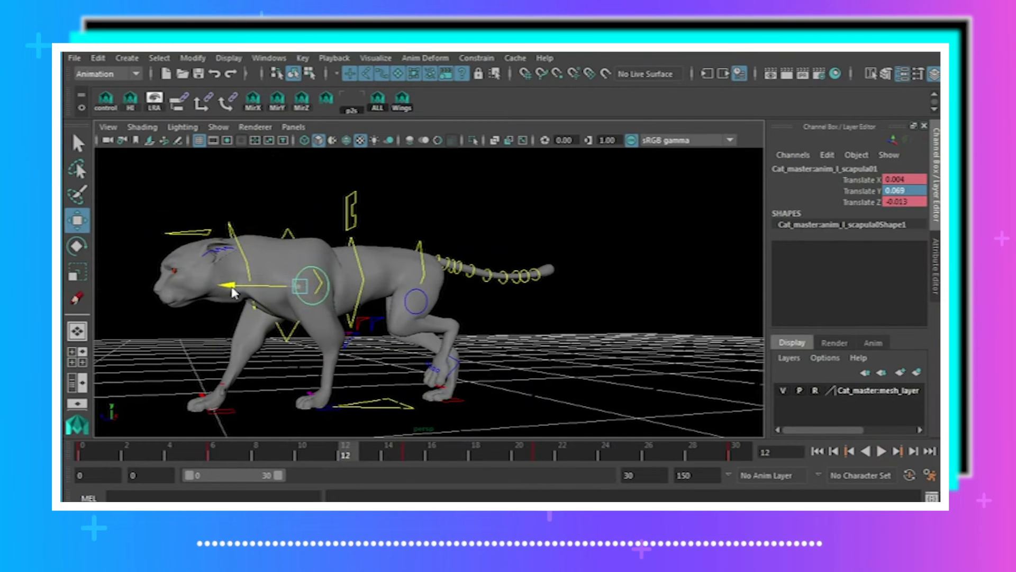
{"action": "key", "text": "alt+v"}
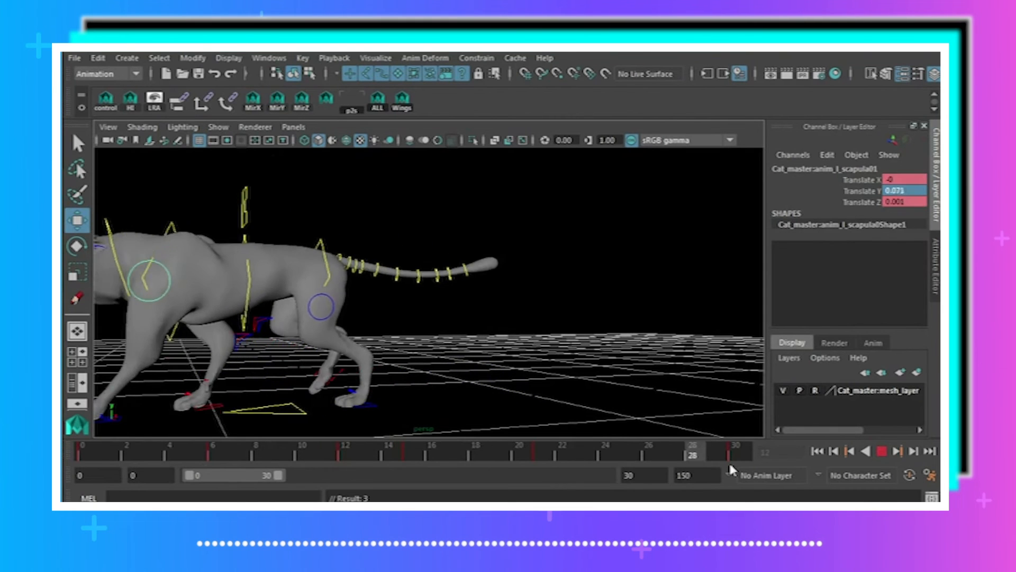
- Orbit to the cat's right side at frame 16 and select the right scapula control
{"action": "left_click", "coordinate": [430, 456]}
{"action": "left_click_drag", "start_coordinate": [424, 371], "coordinate": [654, 416], "text": "alt"}
{"action": "left_click", "coordinate": [621, 300]}
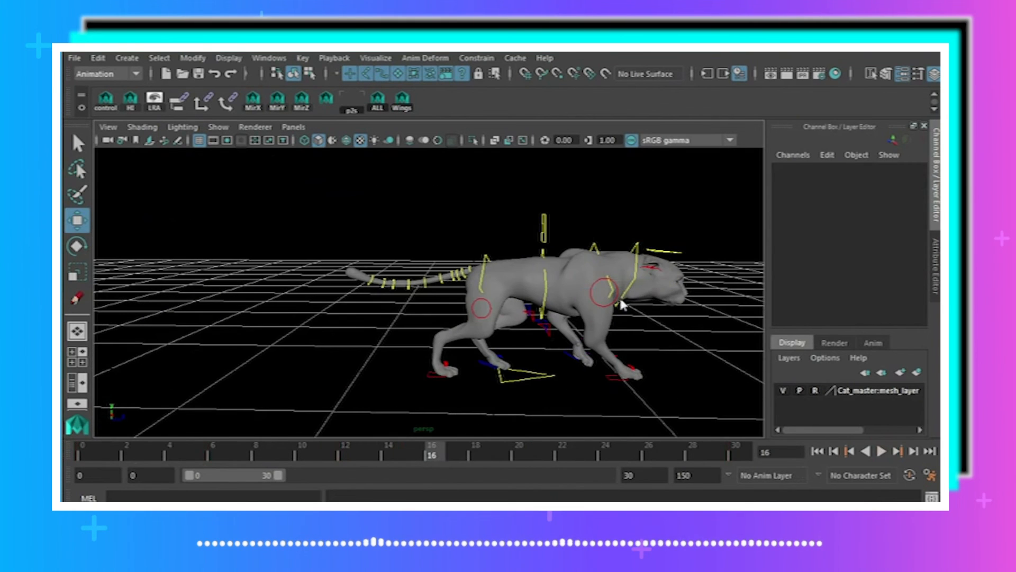
{"action": "left_click", "coordinate": [616, 289]}
{"action": "middle_click_drag", "start_coordinate": [616, 289], "coordinate": [445, 313], "text": "alt"}
{"action": "left_click_drag", "start_coordinate": [445, 312], "coordinate": [341, 339], "text": "alt"}
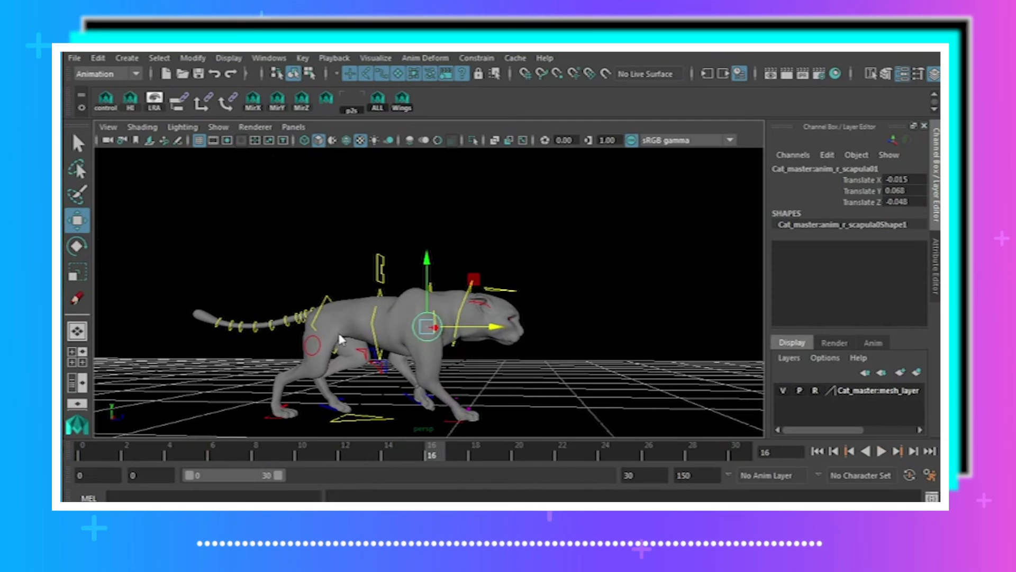
{"action": "right_click_drag", "start_coordinate": [341, 339], "coordinate": [430, 321], "text": "alt"}
{"action": "middle_click_drag", "start_coordinate": [429, 317], "coordinate": [411, 272], "text": "alt"}
- Set the right scapula to Translate Y 0.048 at frame 0 and key that pose at frames 0 and 30
{"action": "left_click_drag", "start_coordinate": [91, 453], "coordinate": [63, 452]}
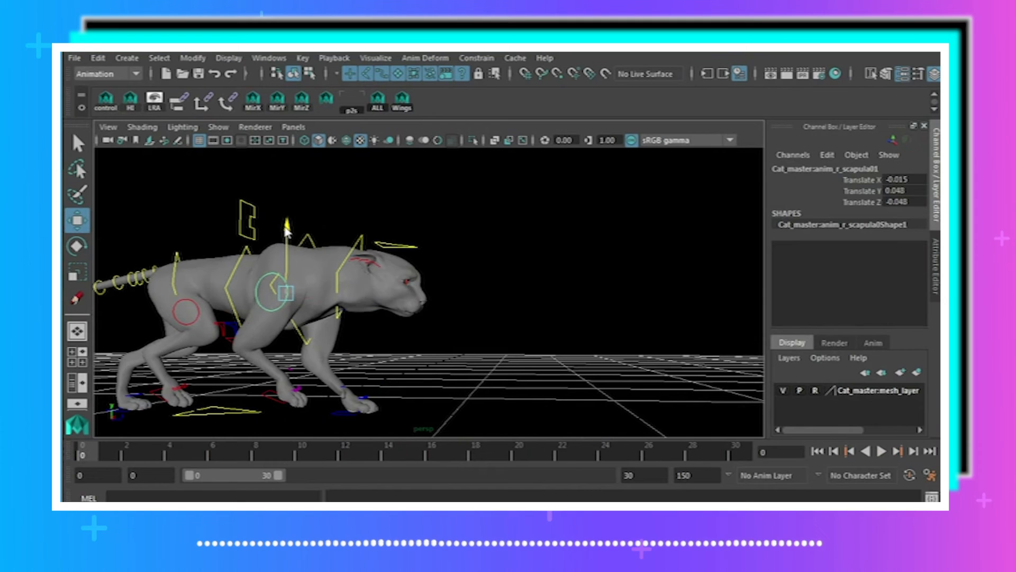
{"action": "left_click", "coordinate": [736, 455]}
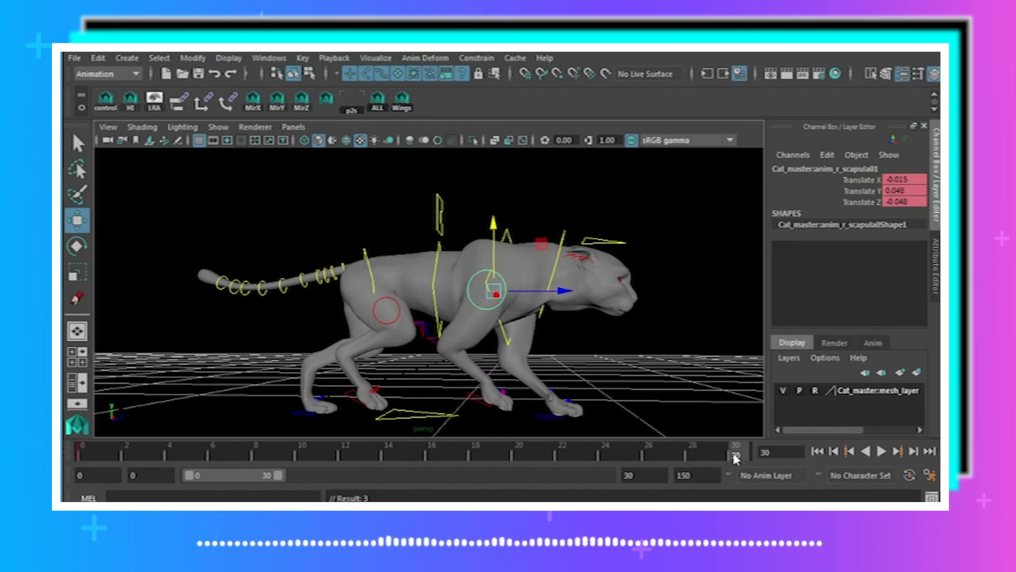
{"action": "left_click", "coordinate": [81, 447]}
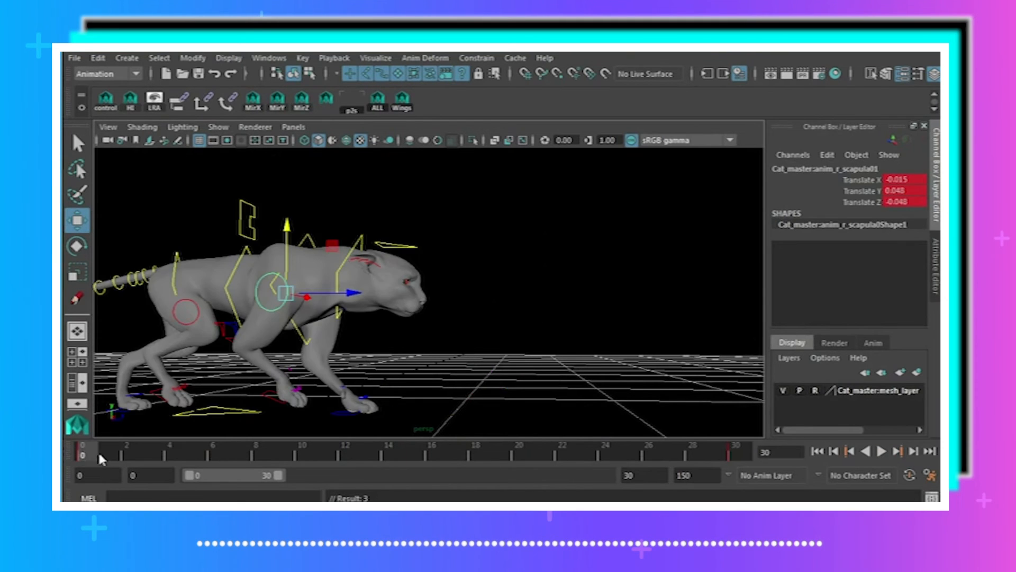
- Raise the right scapula to Translate Y 0.102 at frame 8 and key it
{"action": "key", "text": "alt+v"}
{"action": "key", "text": "alt+v"}
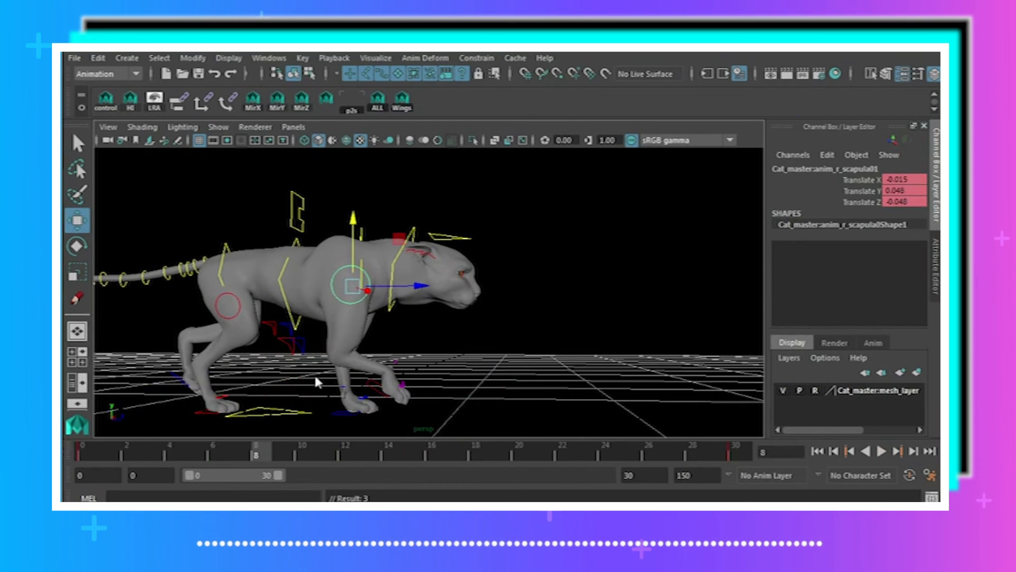
{"action": "left_click_drag", "start_coordinate": [351, 214], "coordinate": [352, 209]}
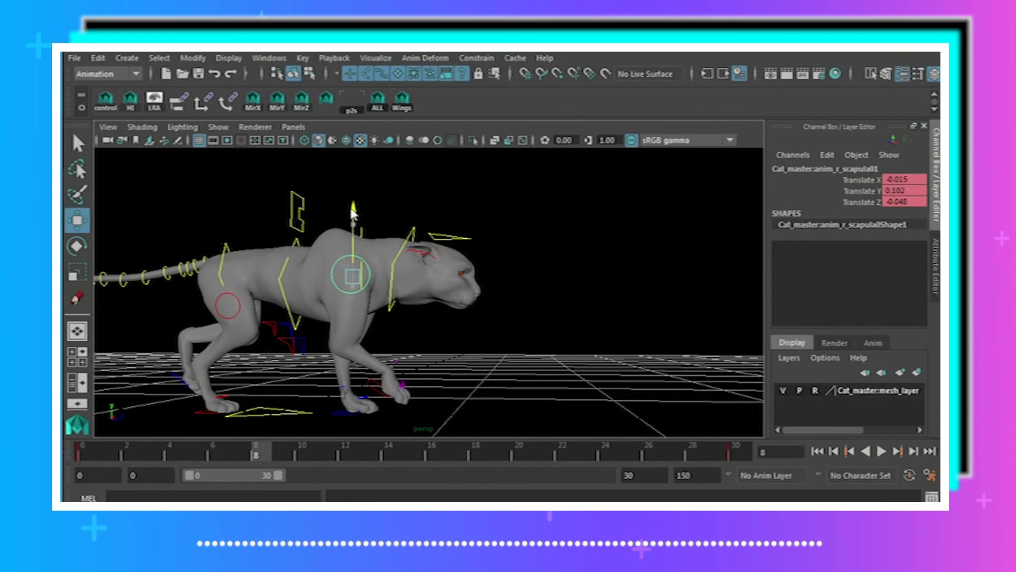
{"action": "key", "text": "s"}
- Zero the right scapula's translation at frame 13, nudge it up to Translate Y 0.011, key it and scrub on to frame 27
{"action": "left_click_drag", "start_coordinate": [266, 453], "coordinate": [354, 455]}
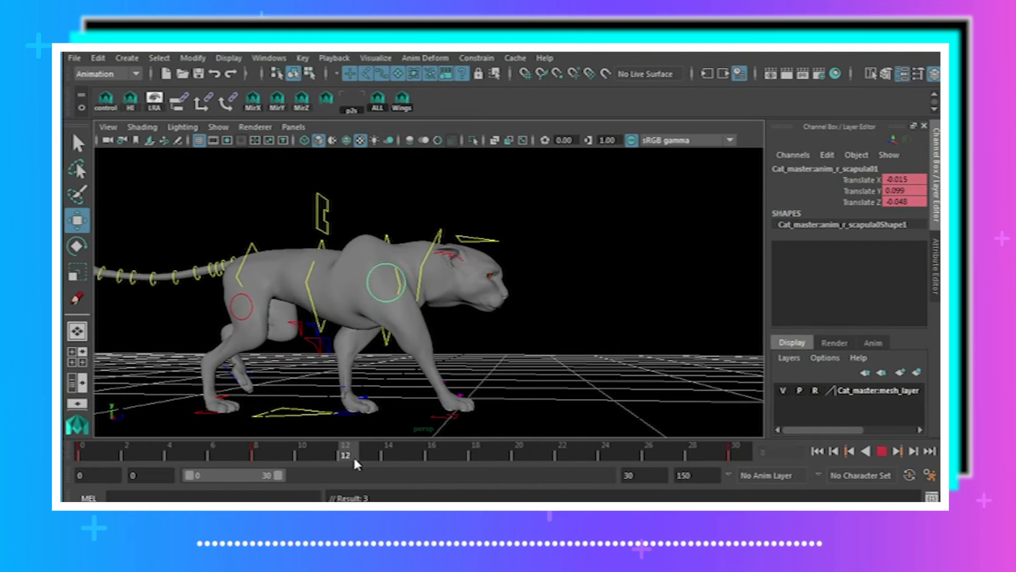
{"action": "left_click_drag", "start_coordinate": [385, 416], "coordinate": [434, 351], "text": "alt"}
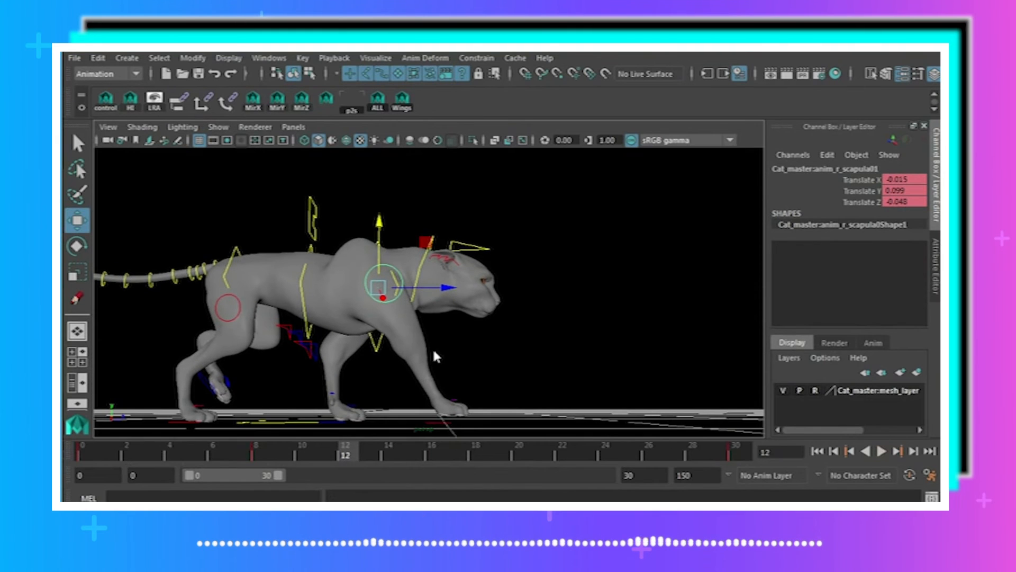
{"action": "left_click", "coordinate": [362, 454]}
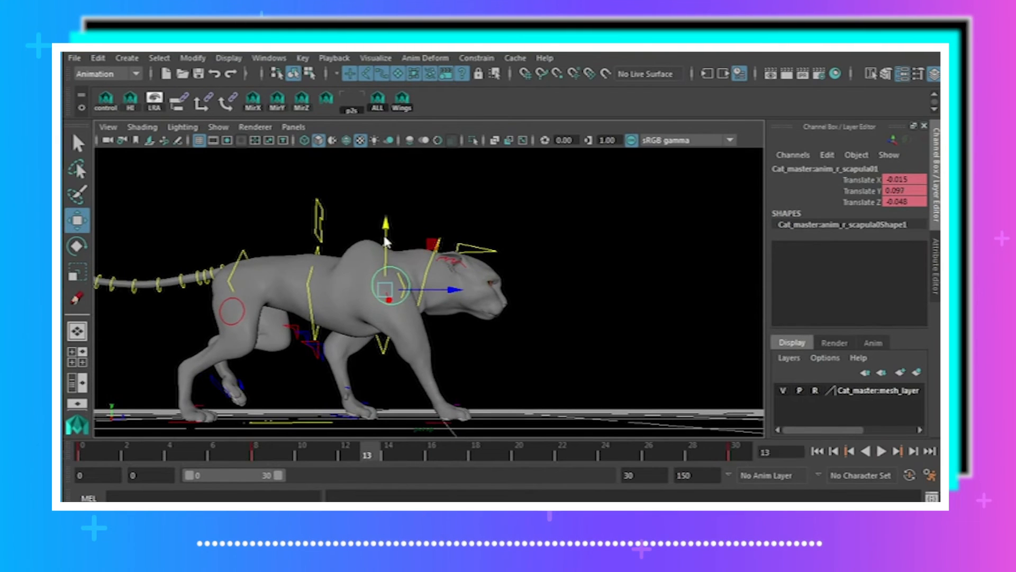
{"action": "left_click_drag", "start_coordinate": [383, 222], "coordinate": [385, 235]}
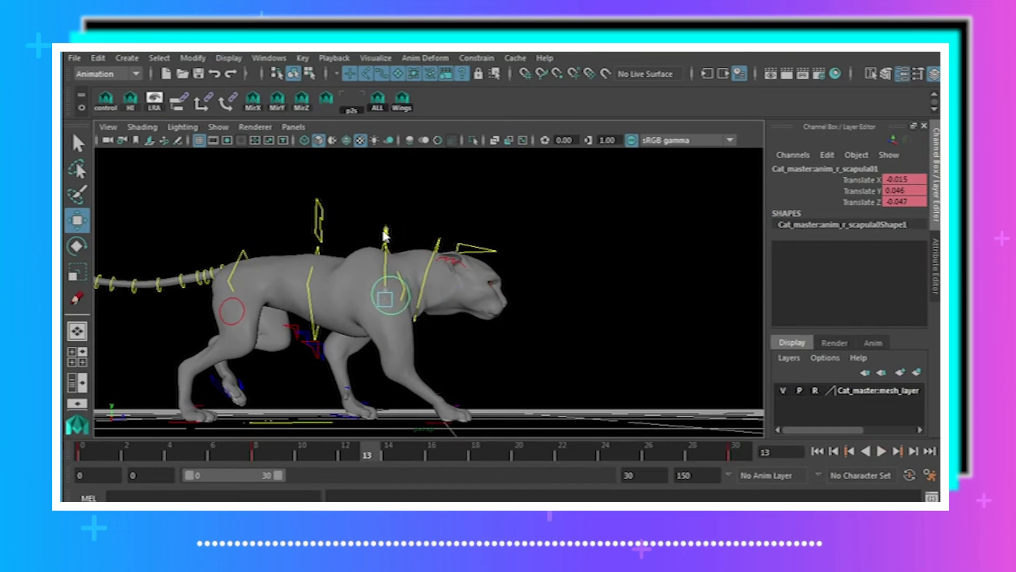
{"action": "left_click", "coordinate": [907, 206]}
{"action": "type", "text": "0"}
{"action": "key", "text": "Return"}
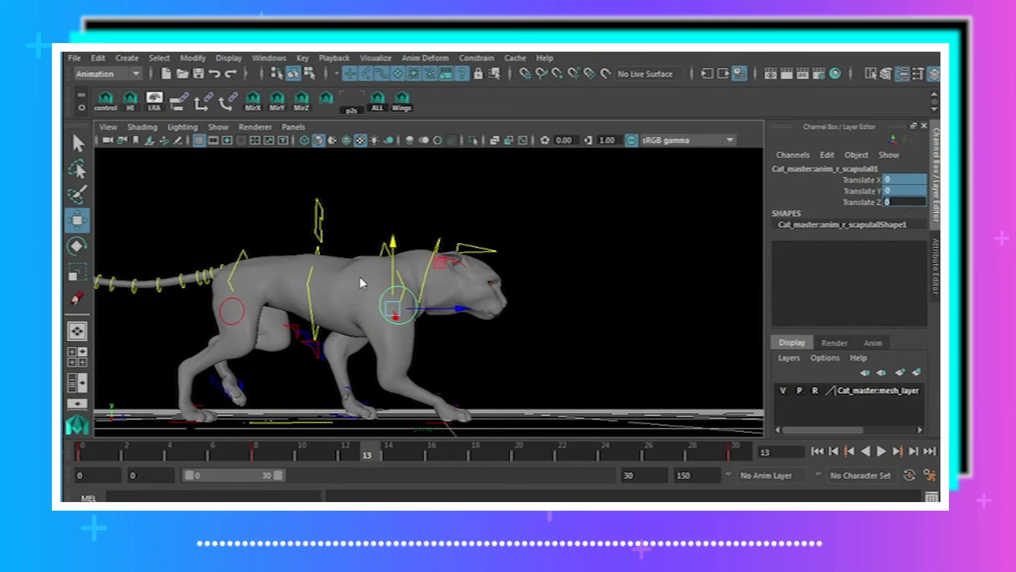
{"action": "left_click_drag", "start_coordinate": [399, 312], "coordinate": [395, 307]}
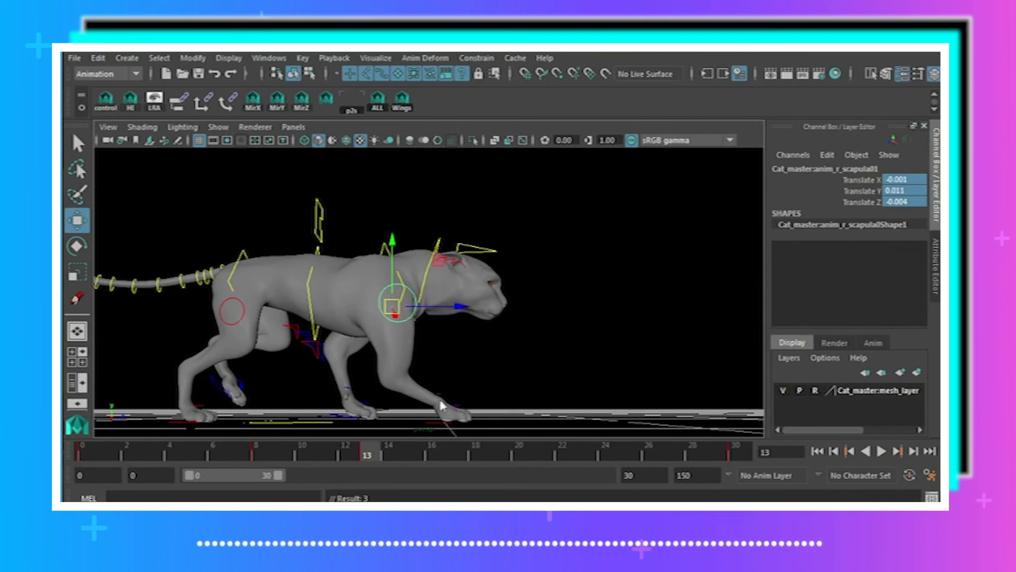
{"action": "left_click_drag", "start_coordinate": [371, 457], "coordinate": [671, 453]}
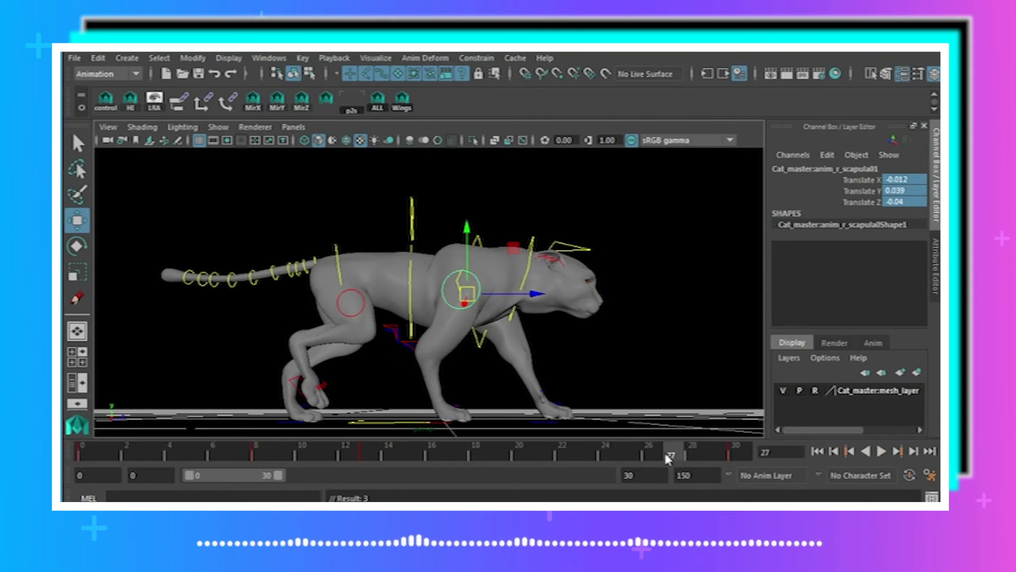
- Select the left scapula control on the cat's left side, set it to Translate Y 0.064 at frame 27 and key it
{"action": "left_click_drag", "start_coordinate": [578, 391], "coordinate": [481, 233], "text": "alt"}
{"action": "left_click", "coordinate": [422, 260]}
{"action": "left_click_drag", "start_coordinate": [461, 300], "coordinate": [441, 300], "text": "alt"}
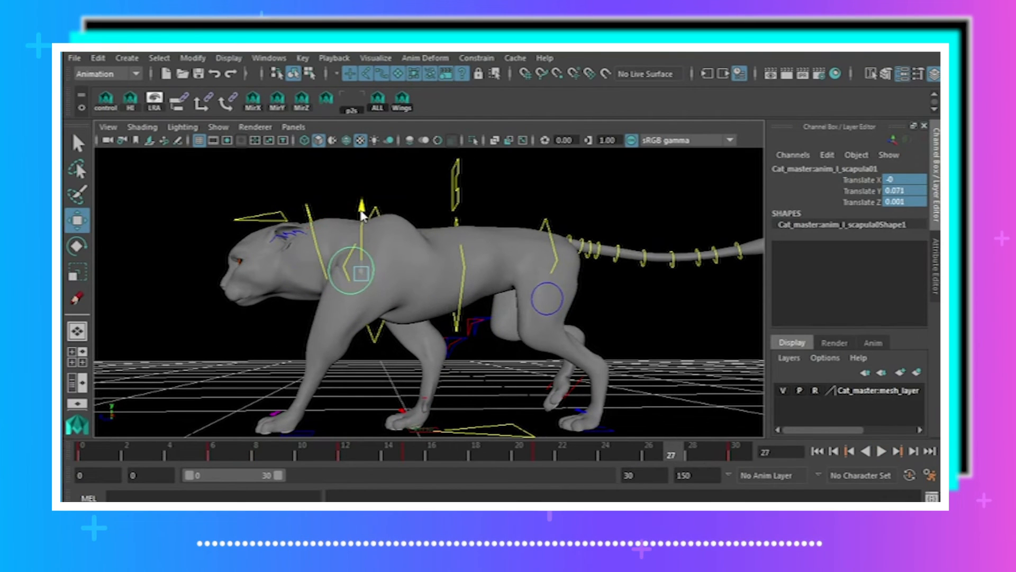
{"action": "left_click_drag", "start_coordinate": [362, 212], "coordinate": [360, 215]}
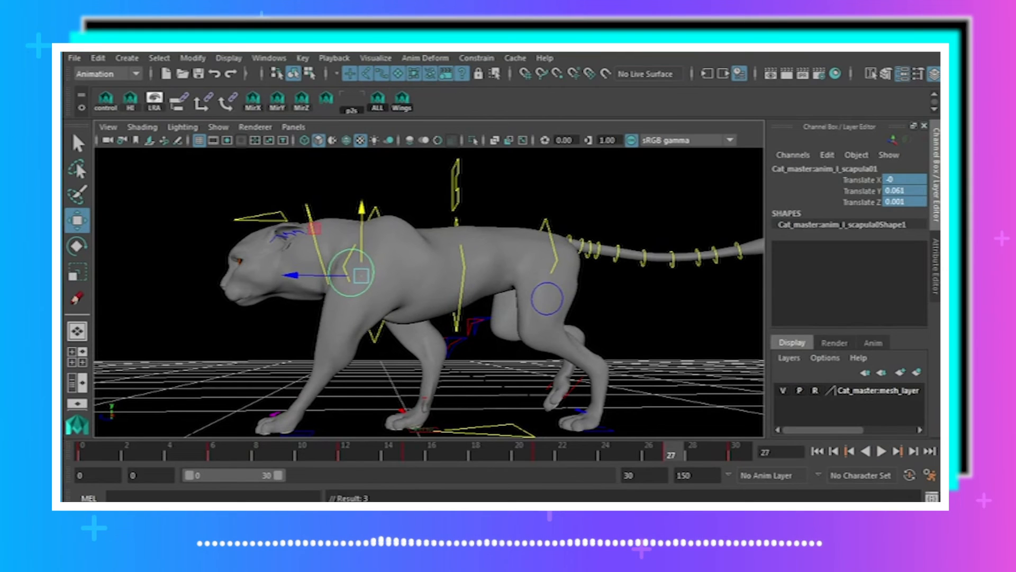
{"action": "mouse_move", "coordinate": [665, 450]}
{"action": "left_mouse_down"}
{"action": "mouse_move", "coordinate": [536, 448]}
{"action": "mouse_move", "coordinate": [746, 455]}
{"action": "mouse_move", "coordinate": [652, 459]}
{"action": "mouse_move", "coordinate": [665, 453]}
{"action": "left_mouse_up"}
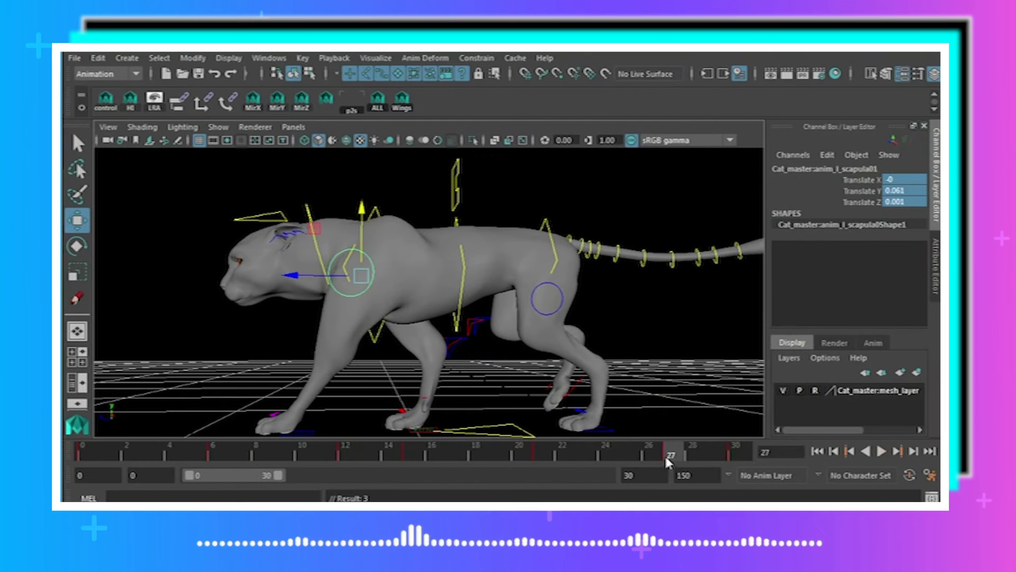
{"action": "left_click_drag", "start_coordinate": [364, 219], "coordinate": [363, 217]}
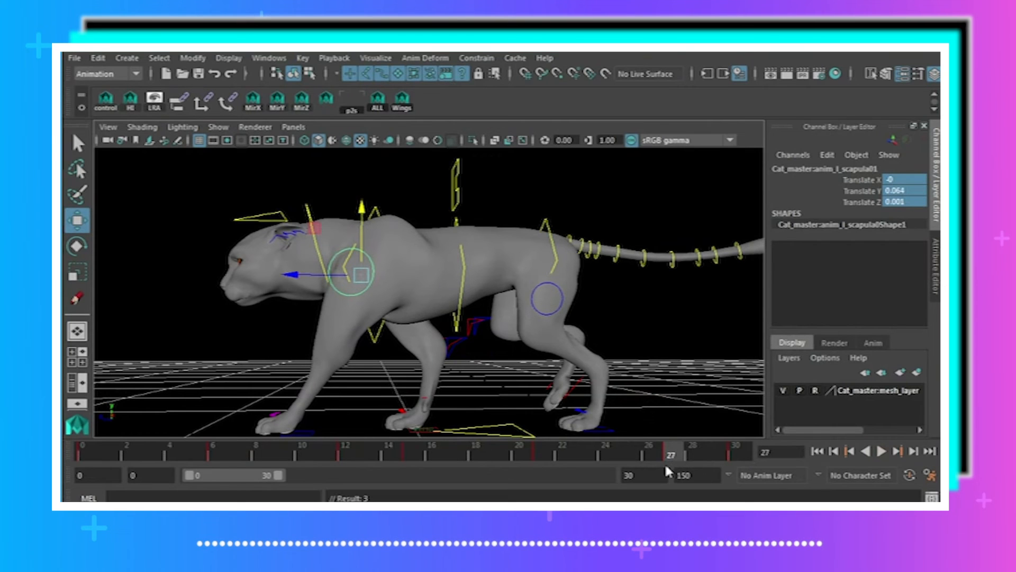
- Play back the walk cycle and examine the shoulder motion from the left side and from above and behind
{"action": "key", "text": "alt+v"}
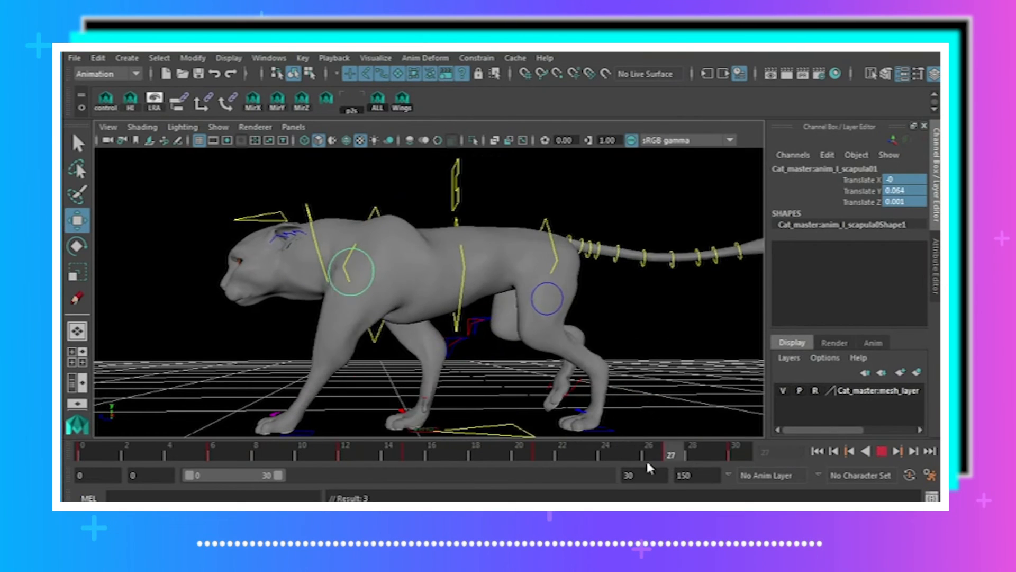
{"action": "key", "text": "alt+v"}
{"action": "left_click", "coordinate": [881, 456]}
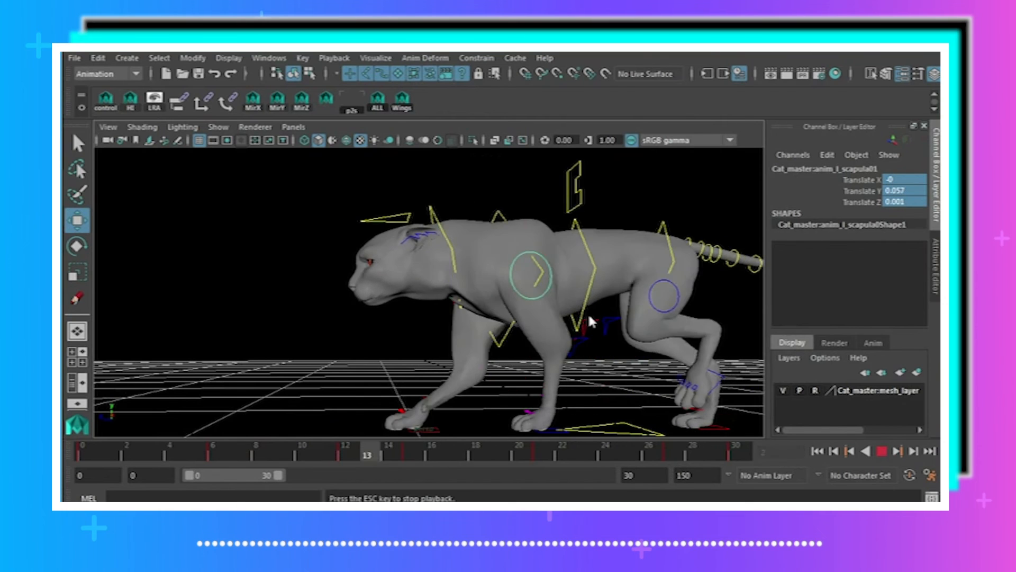
{"action": "right_click_drag", "start_coordinate": [589, 317], "coordinate": [444, 340], "text": "alt"}
{"action": "left_click_drag", "start_coordinate": [443, 339], "coordinate": [632, 382], "text": "alt"}
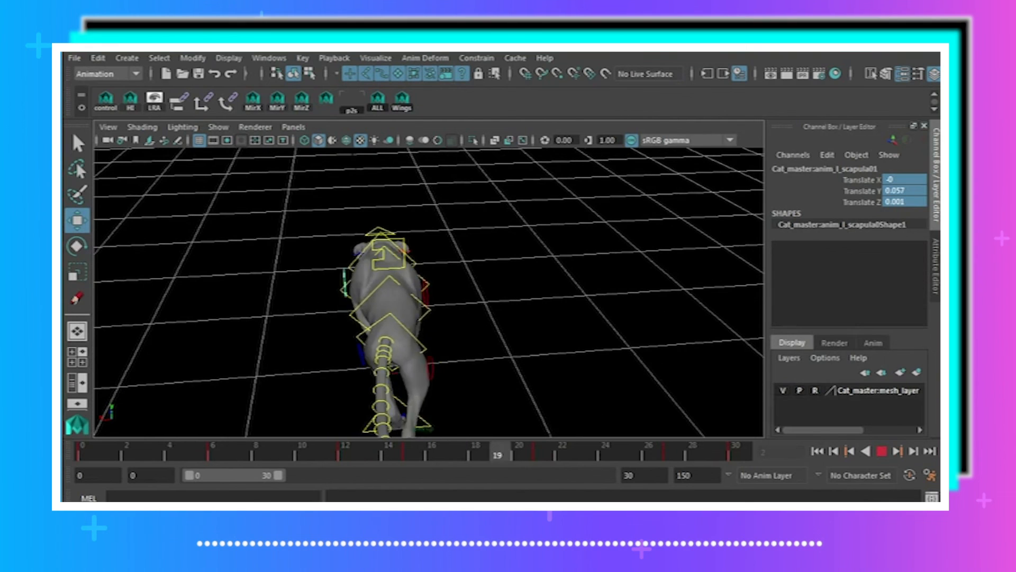
{"action": "left_click", "coordinate": [882, 450]}
- Hide the NURBS curves and the grid, and review the walk cycle on the bare mesh from behind and from the right side
{"action": "left_click", "coordinate": [219, 128]}
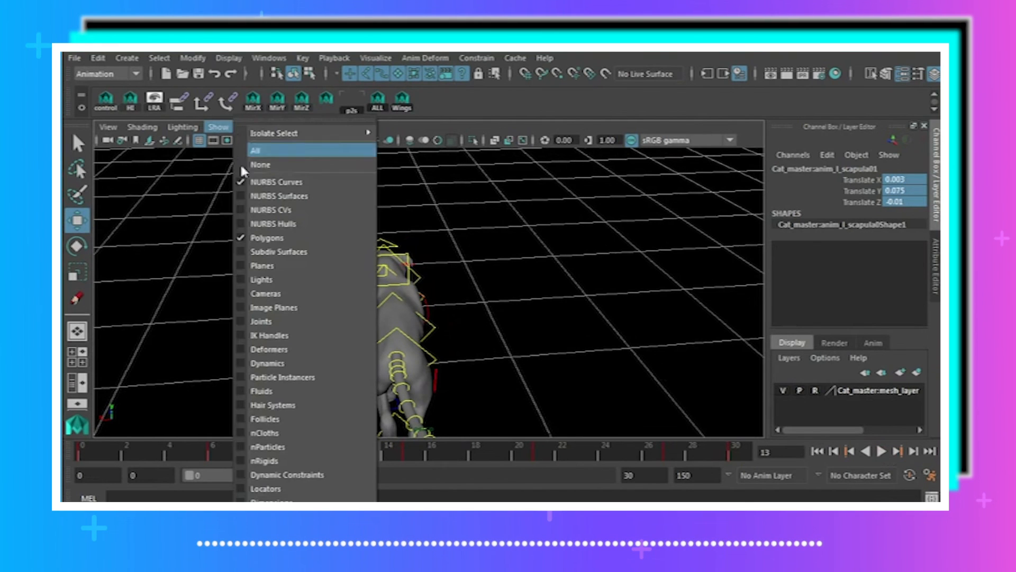
{"action": "left_click", "coordinate": [252, 180]}
{"action": "left_click", "coordinate": [591, 296]}
{"action": "right_click_drag", "start_coordinate": [591, 296], "coordinate": [526, 294], "text": "alt"}
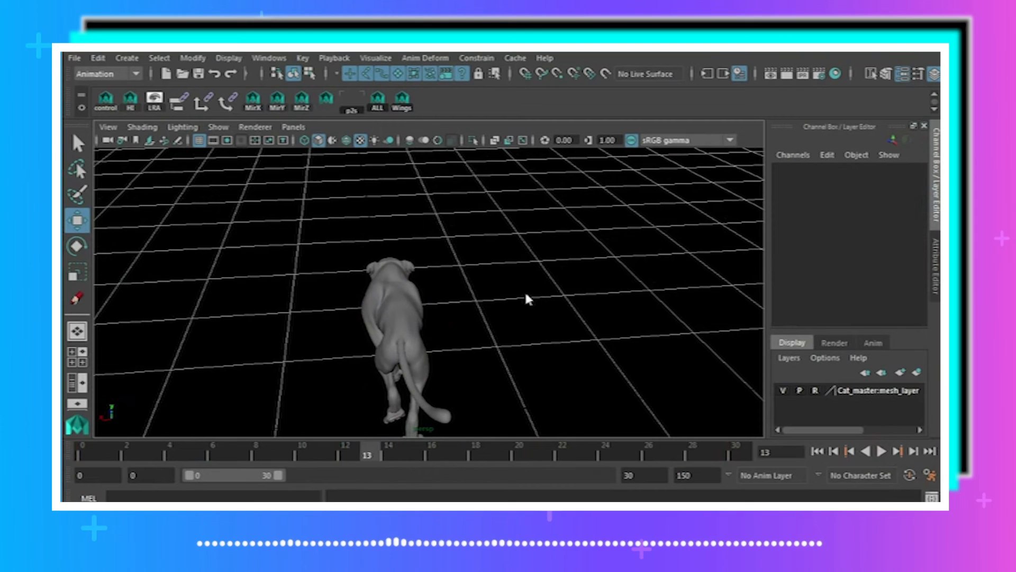
{"action": "left_click", "coordinate": [218, 129]}
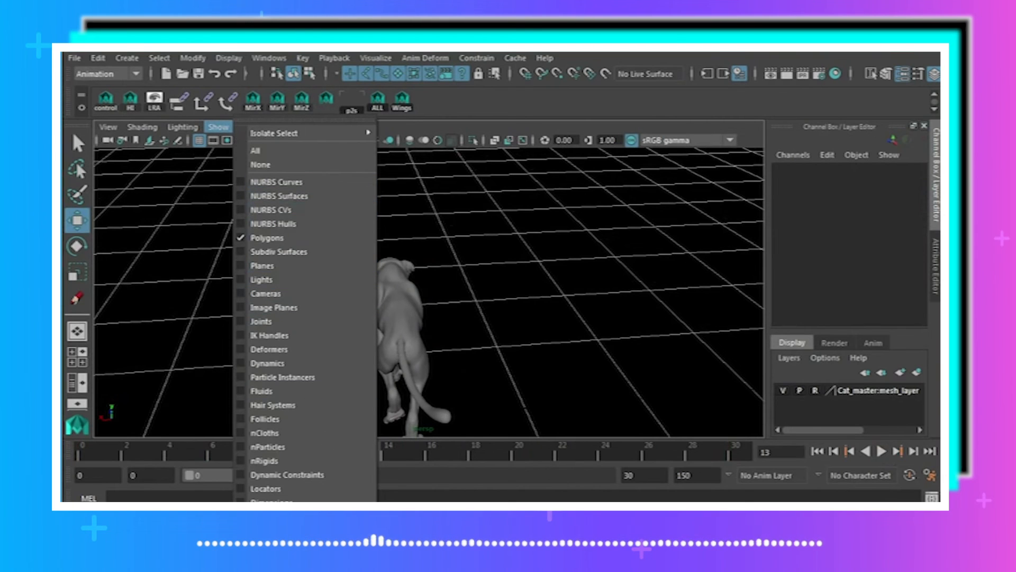
{"action": "left_click", "coordinate": [281, 501]}
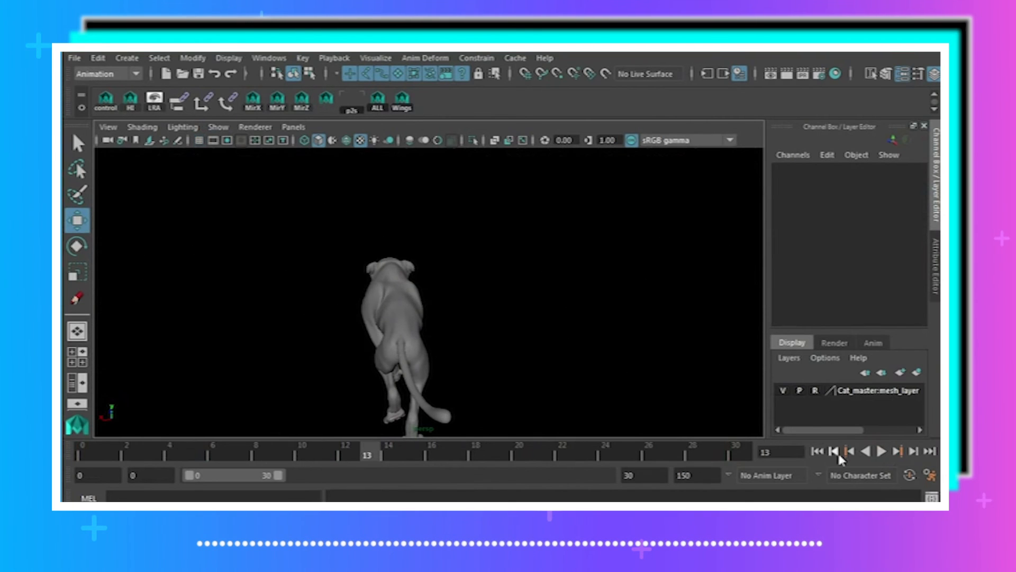
{"action": "left_click", "coordinate": [850, 452]}
{"action": "left_click", "coordinate": [881, 452]}
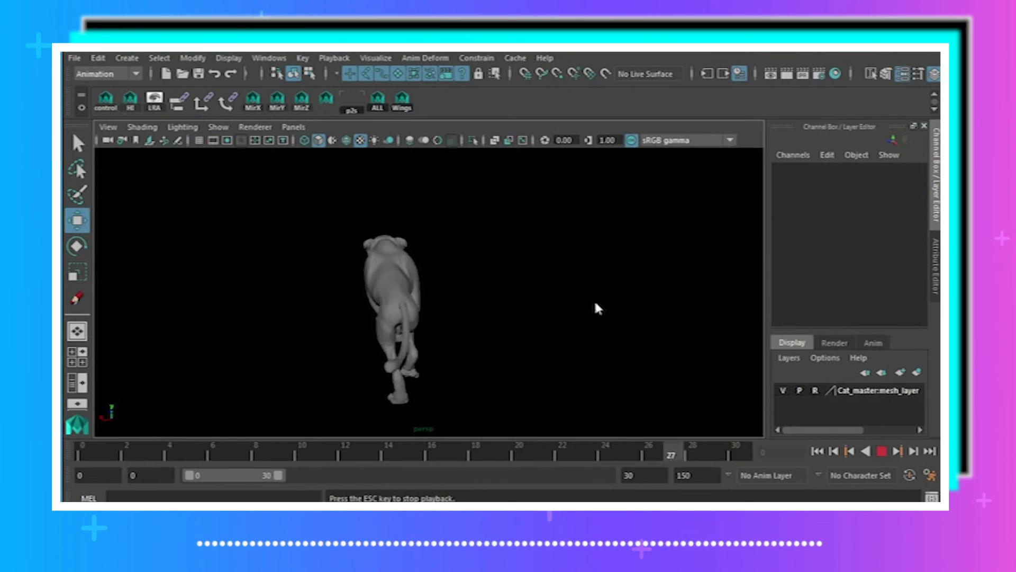
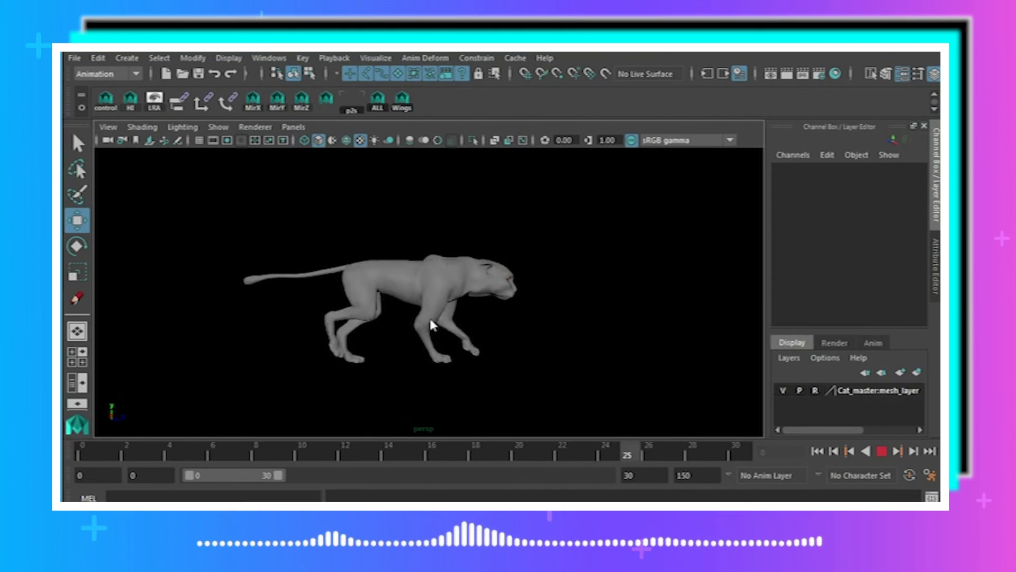
{"action": "left_click", "coordinate": [881, 451]}
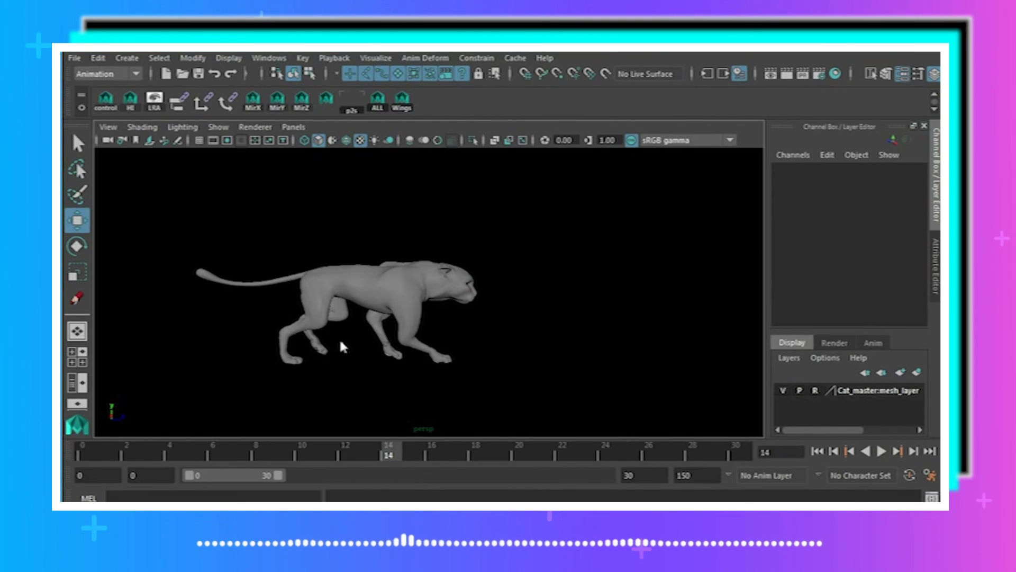
{"action": "left_click_drag", "start_coordinate": [410, 453], "coordinate": [476, 453]}
- Show the NURBS curves and the grid in the viewport again at frame 18
{"action": "left_click", "coordinate": [217, 127]}
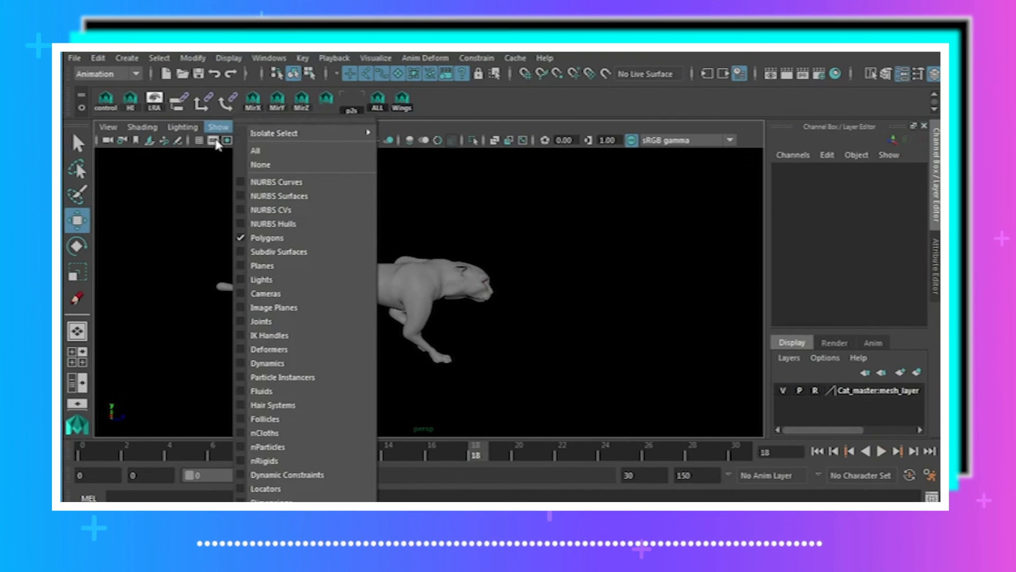
{"action": "left_click", "coordinate": [277, 182]}
{"action": "left_click", "coordinate": [226, 129]}
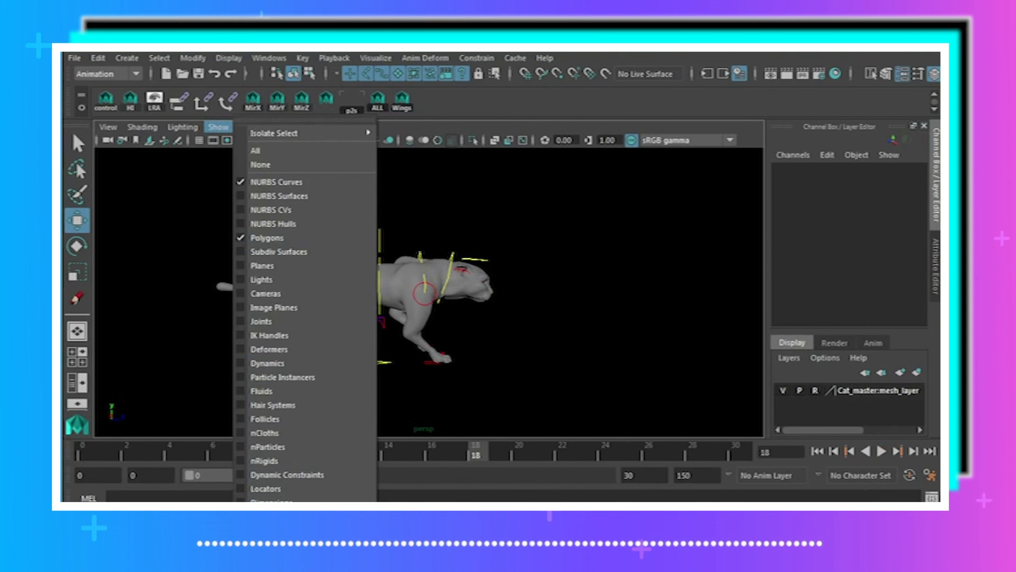
{"action": "left_click", "coordinate": [286, 500]}
{"action": "middle_click_drag", "start_coordinate": [269, 367], "coordinate": [327, 367], "text": "alt"}
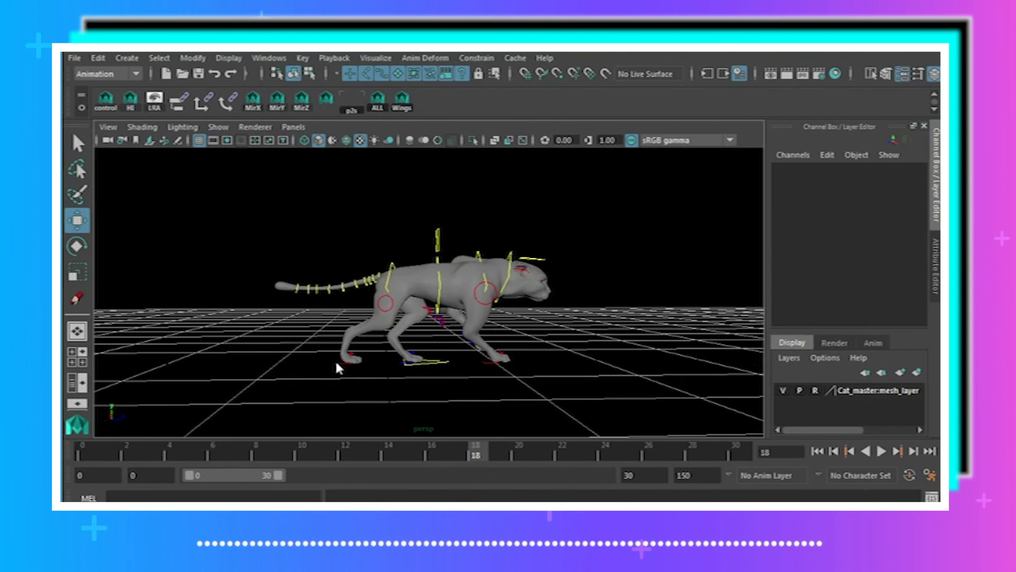
- Select the right and left hind leg controls, go to frame 3 and view the hind paws from the cat's left side
{"action": "left_click", "coordinate": [335, 359]}
{"action": "right_click_drag", "start_coordinate": [335, 359], "coordinate": [457, 402], "text": "alt"}
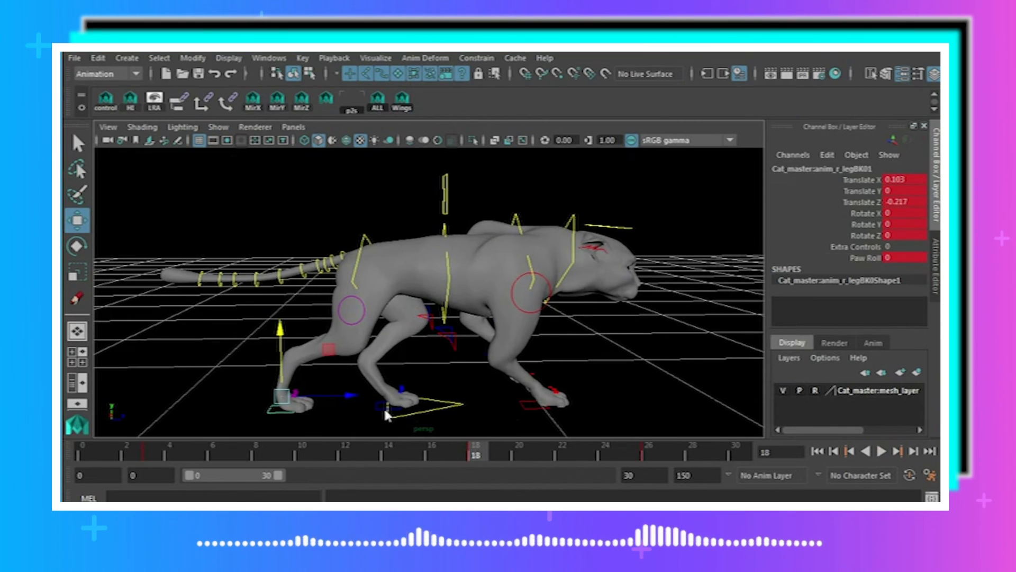
{"action": "middle_click_drag", "start_coordinate": [356, 358], "coordinate": [367, 350], "text": "alt"}
{"action": "key", "text": "alt+v"}
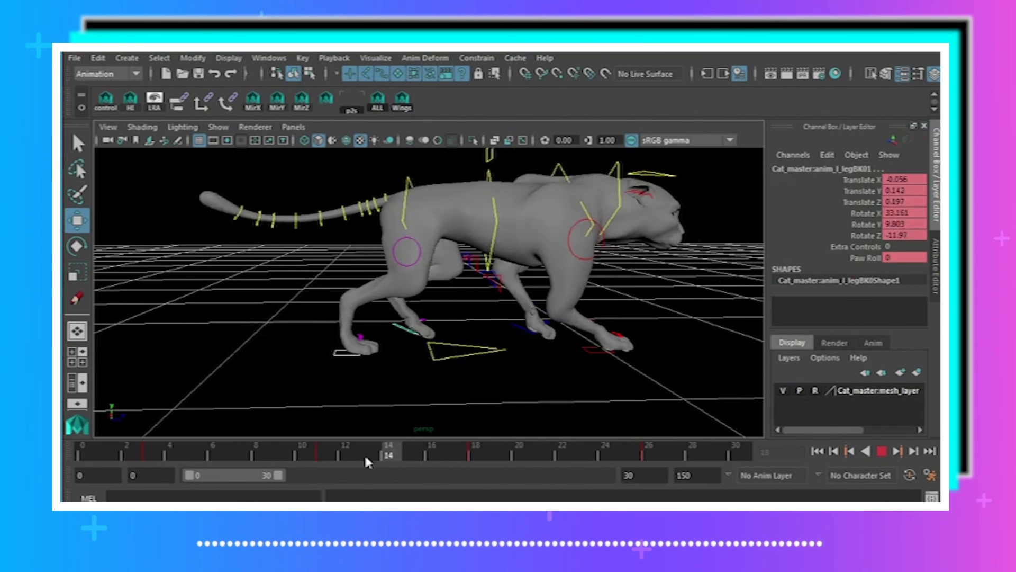
{"action": "left_click_drag", "start_coordinate": [122, 453], "coordinate": [144, 464]}
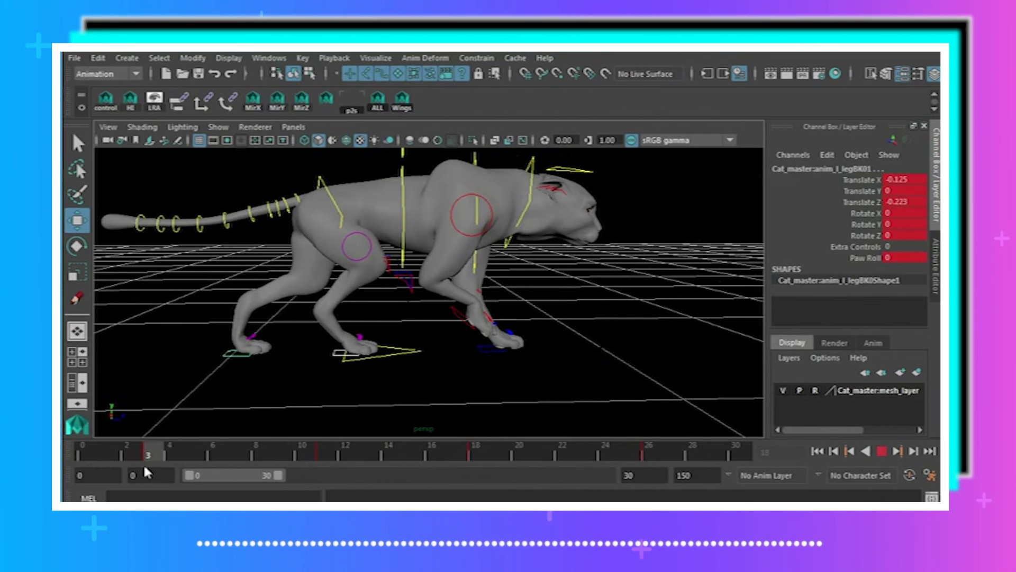
{"action": "left_click_drag", "start_coordinate": [272, 352], "coordinate": [614, 344], "text": "alt"}
{"action": "middle_click_drag", "start_coordinate": [613, 341], "coordinate": [487, 306], "text": "alt"}
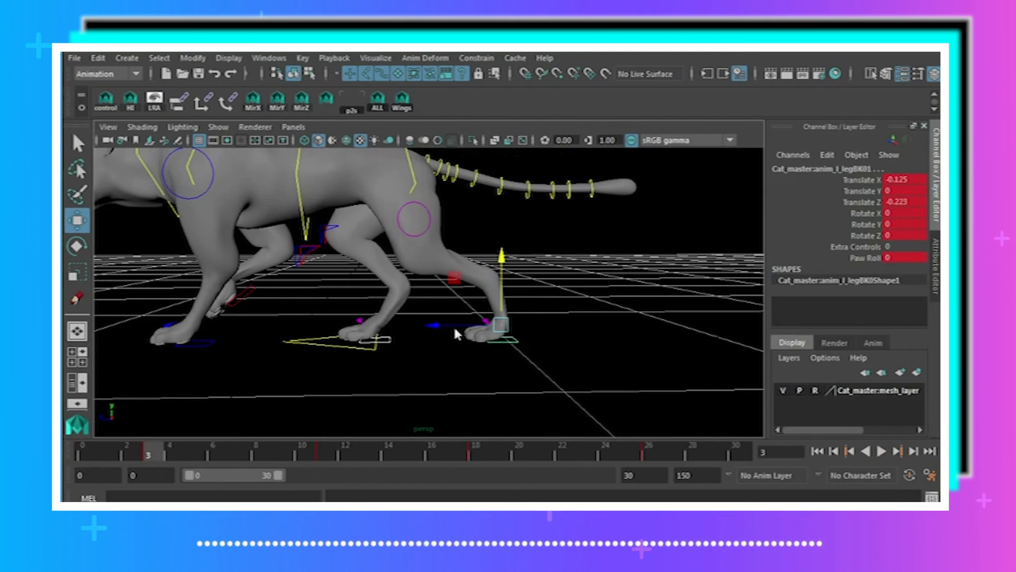
{"action": "left_click_drag", "start_coordinate": [453, 325], "coordinate": [479, 325]}
{"action": "key", "text": "ctrl+z"}
{"action": "right_click_drag", "start_coordinate": [560, 325], "coordinate": [470, 326], "text": "alt"}
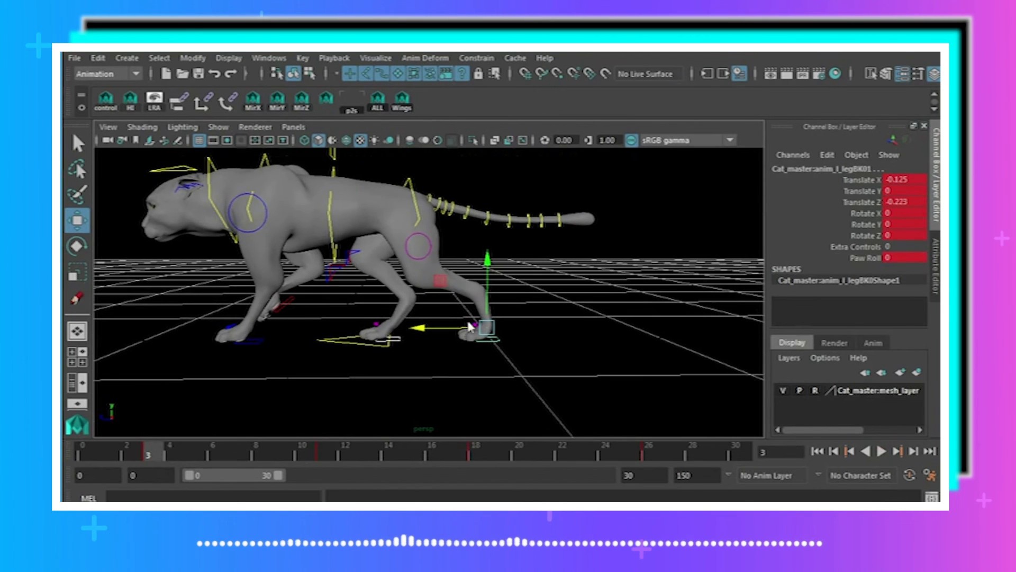
- Open the Graph Editor and isolate the Translate Z curves of both hind leg controls
{"action": "left_click", "coordinate": [268, 59]}
{"action": "mouse_move", "coordinate": [308, 95]}
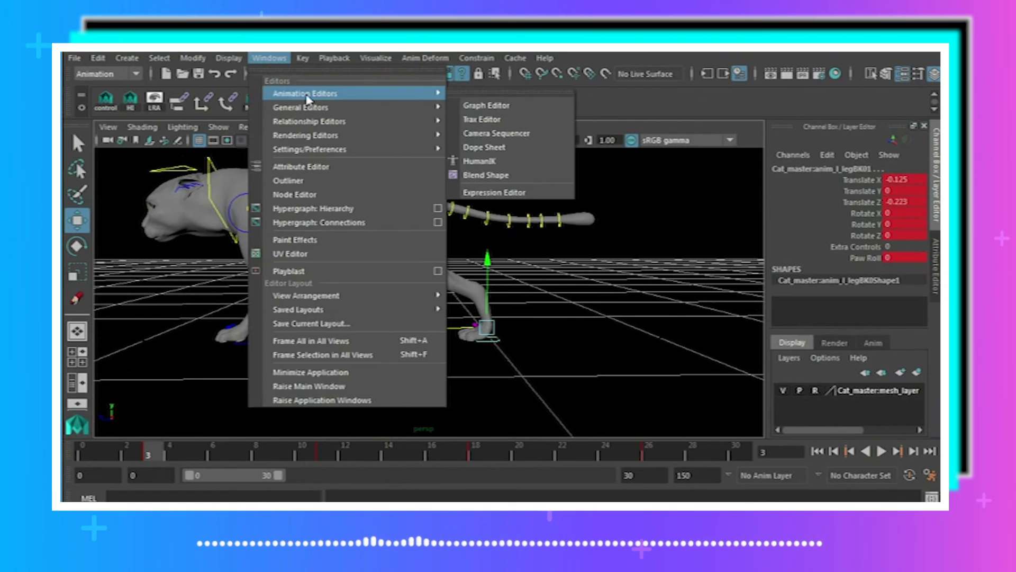
{"action": "left_click", "coordinate": [504, 106]}
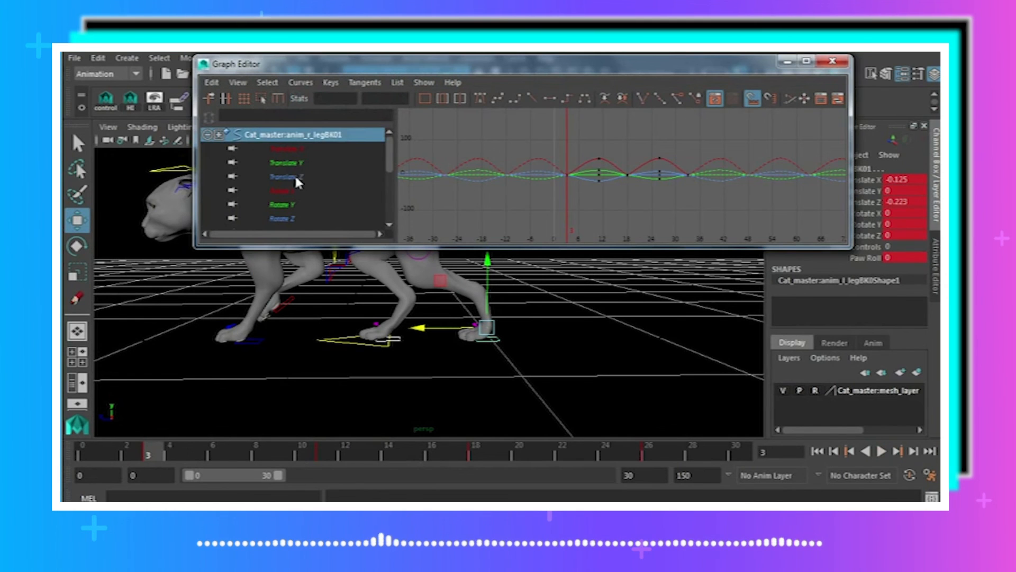
{"action": "left_click", "coordinate": [294, 177]}
{"action": "scroll", "coordinate": [309, 189], "scroll_direction": "down", "scroll_amount": 1}
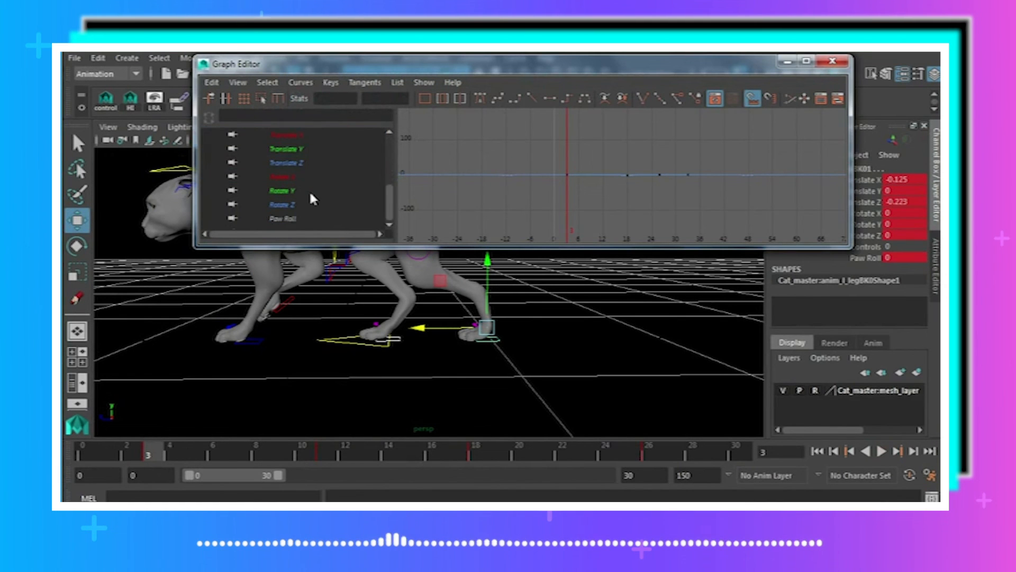
{"action": "left_click", "coordinate": [298, 163]}
{"action": "left_click_drag", "start_coordinate": [421, 247], "coordinate": [418, 330]}
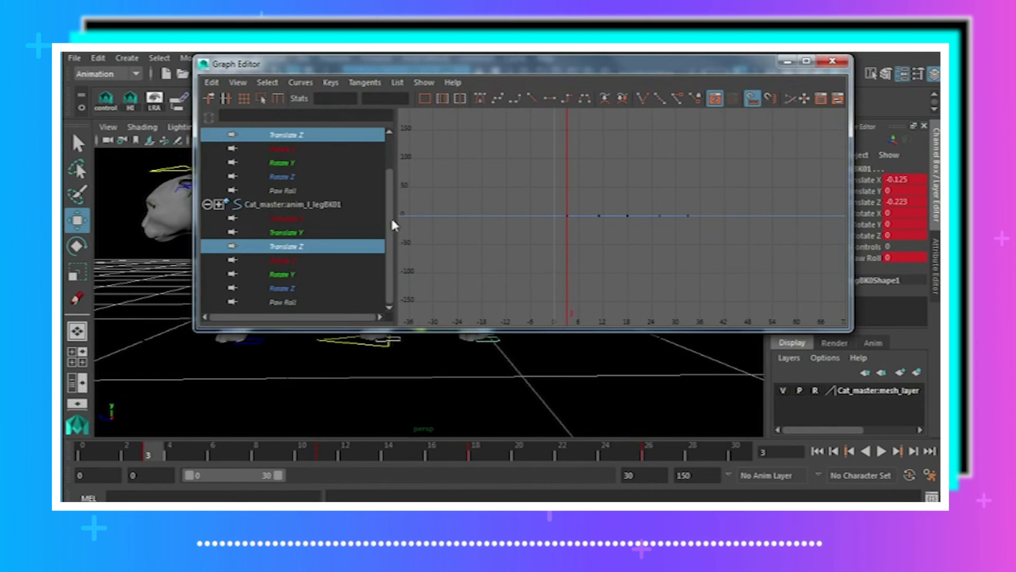
{"action": "scroll", "coordinate": [385, 212], "scroll_direction": "up", "scroll_amount": 3}
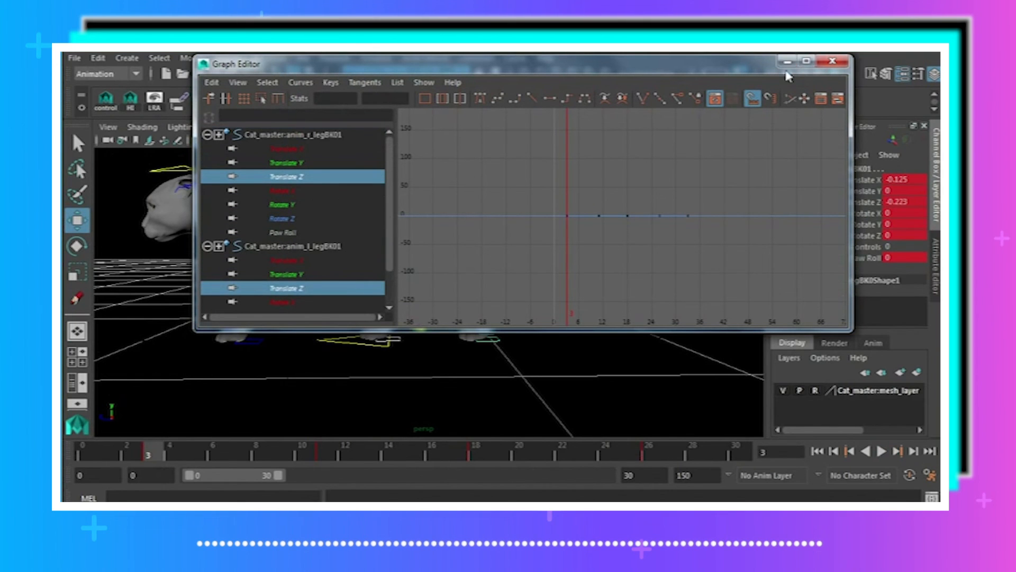
- Select all keys on both hind legs' Translate Z curves and frame them in the Graph Editor, keeping the hind paws in view
{"action": "left_click_drag", "start_coordinate": [810, 291], "coordinate": [809, 290]}
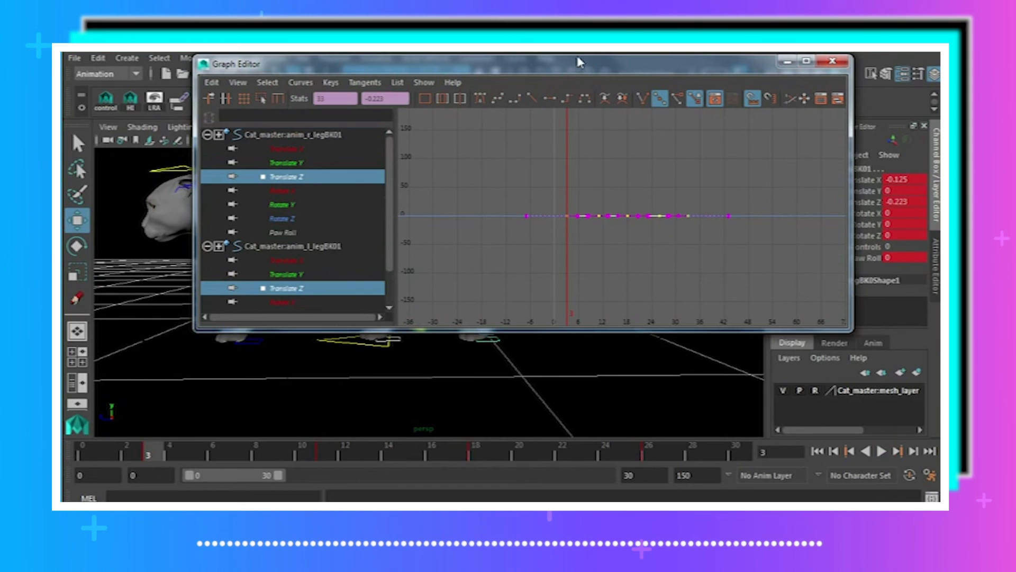
{"action": "left_click_drag", "start_coordinate": [580, 62], "coordinate": [575, 133]}
{"action": "middle_click_drag", "start_coordinate": [549, 379], "coordinate": [542, 418], "text": "alt"}
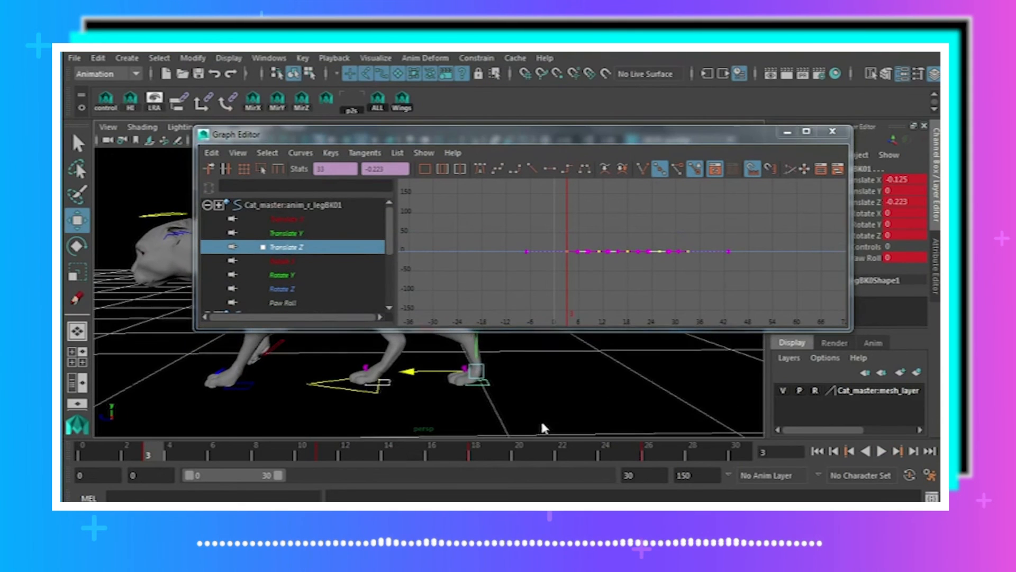
{"action": "left_click_drag", "start_coordinate": [542, 419], "coordinate": [536, 379], "text": "alt"}
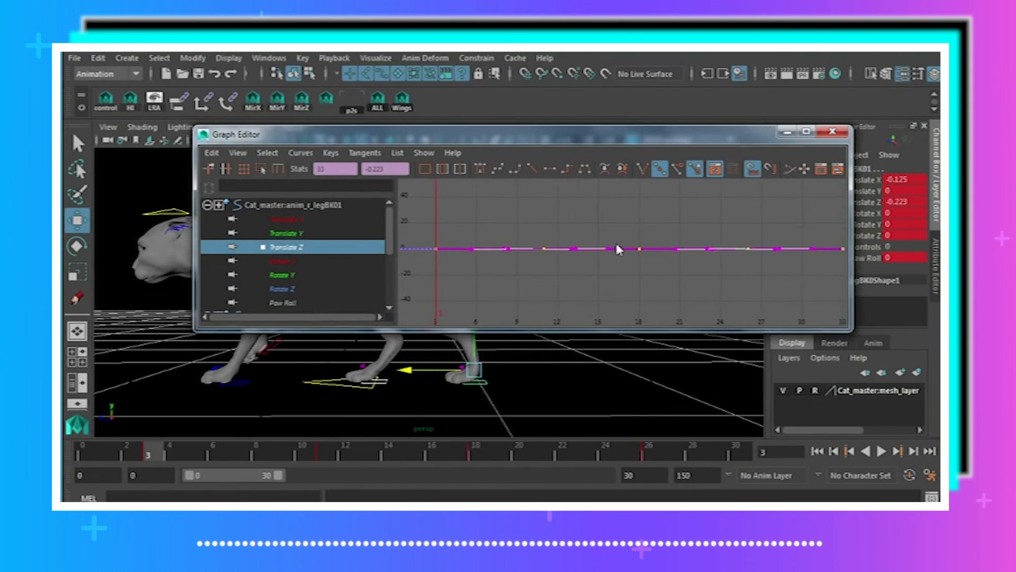
{"action": "key", "text": "f"}
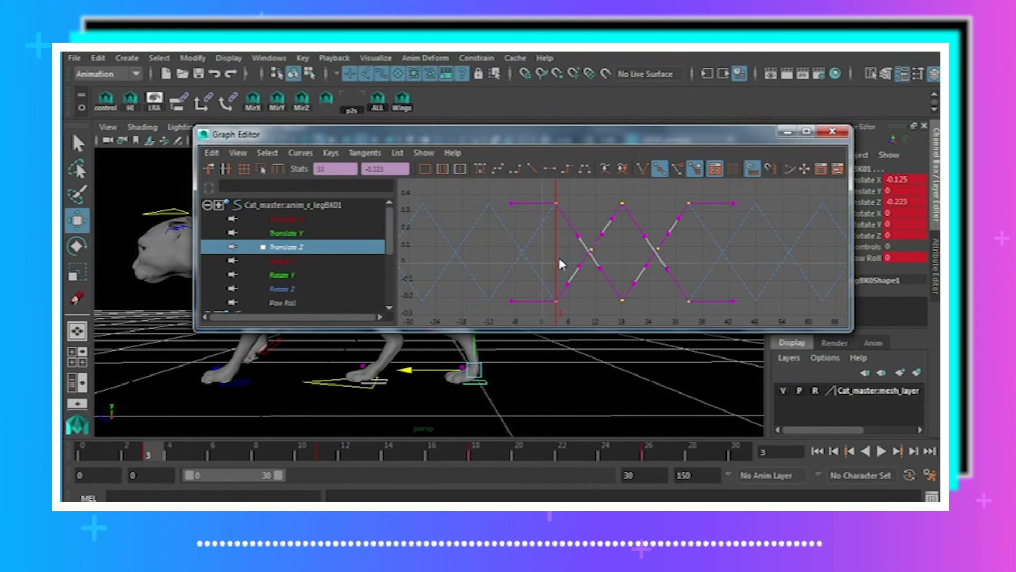
- Lower both hind legs' Translate Z curves together to a key value of -0.353 and uncover the cat for checking the pose
{"action": "middle_click_drag", "start_coordinate": [557, 253], "coordinate": [564, 279]}
{"action": "left_click_drag", "start_coordinate": [532, 135], "coordinate": [596, 69]}
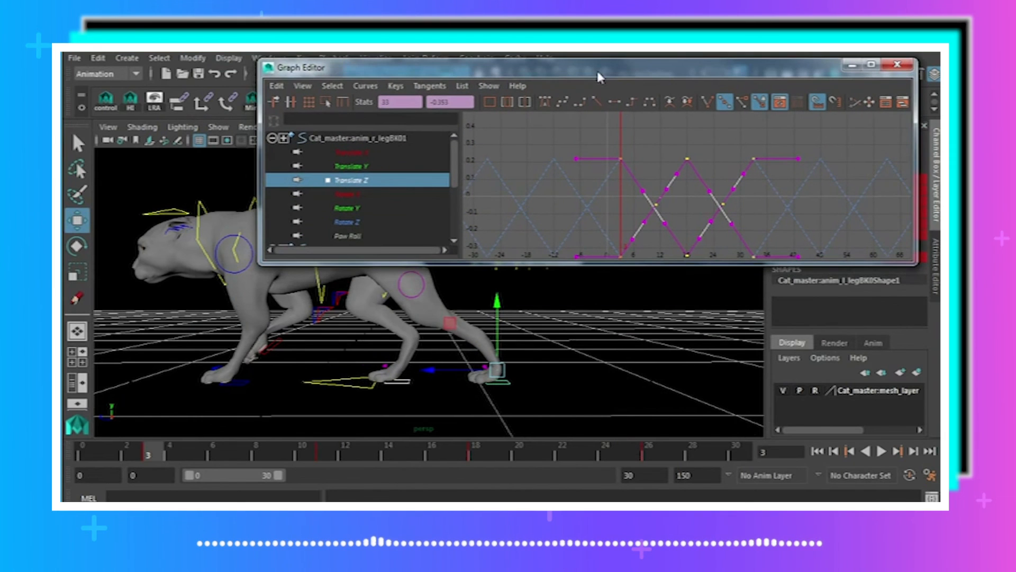
{"action": "key", "text": "alt+v"}
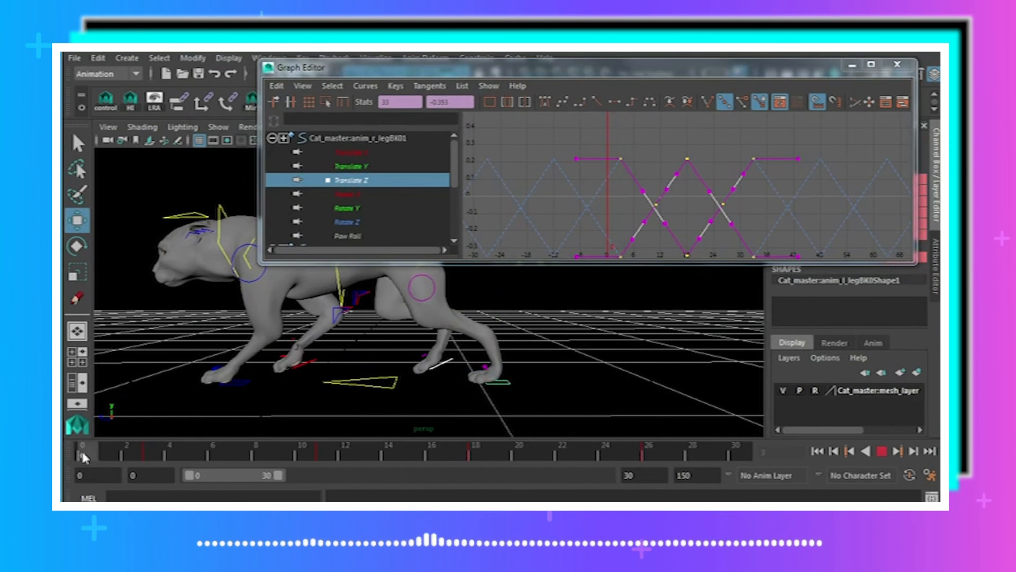
- Go to frame 18, raise both hind legs' Translate Z curves to a key value of -0.308 and check the motion
{"action": "mouse_move", "coordinate": [161, 455]}
{"action": "left_mouse_down"}
{"action": "mouse_move", "coordinate": [504, 454]}
{"action": "mouse_move", "coordinate": [455, 459]}
{"action": "mouse_move", "coordinate": [472, 455]}
{"action": "left_mouse_up"}
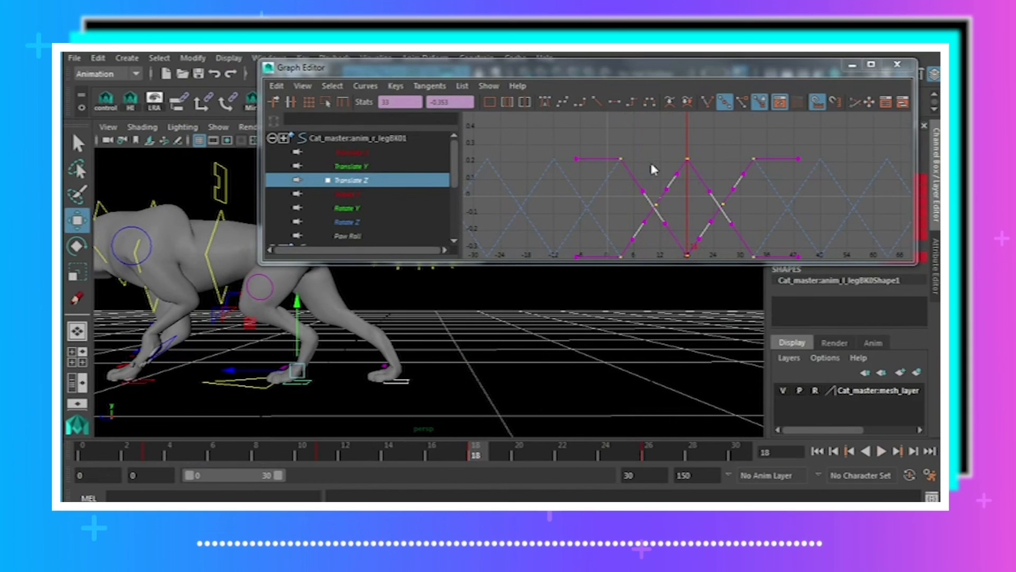
{"action": "middle_click_drag", "start_coordinate": [650, 161], "coordinate": [656, 155]}
{"action": "key", "text": "alt+v"}
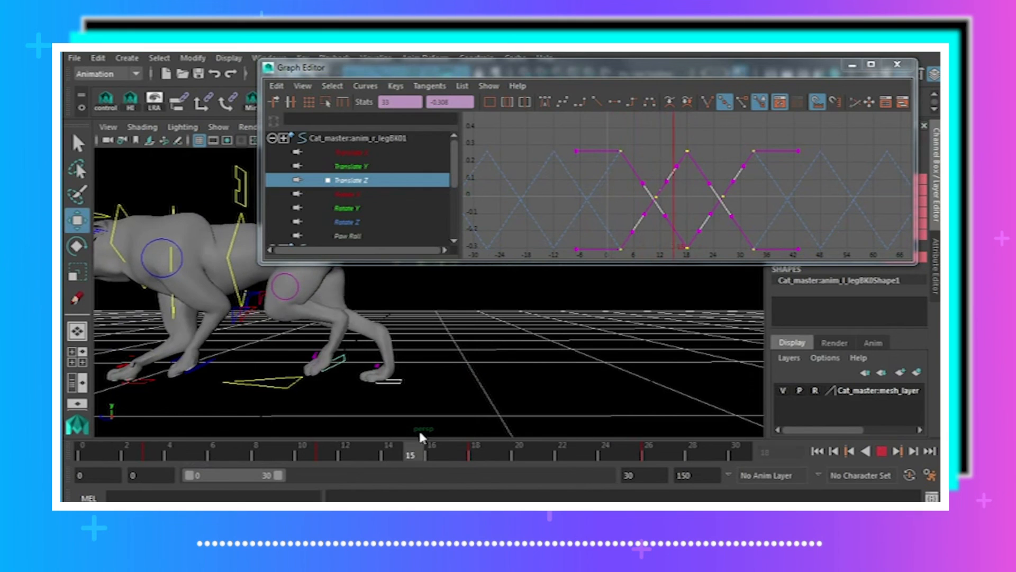
- Play back the walk cycle and check the hind leg motion from a rear three-quarter view
{"action": "key", "text": "alt+v"}
{"action": "left_click_drag", "start_coordinate": [461, 380], "coordinate": [540, 433], "text": "alt"}
{"action": "key", "text": "alt+v"}
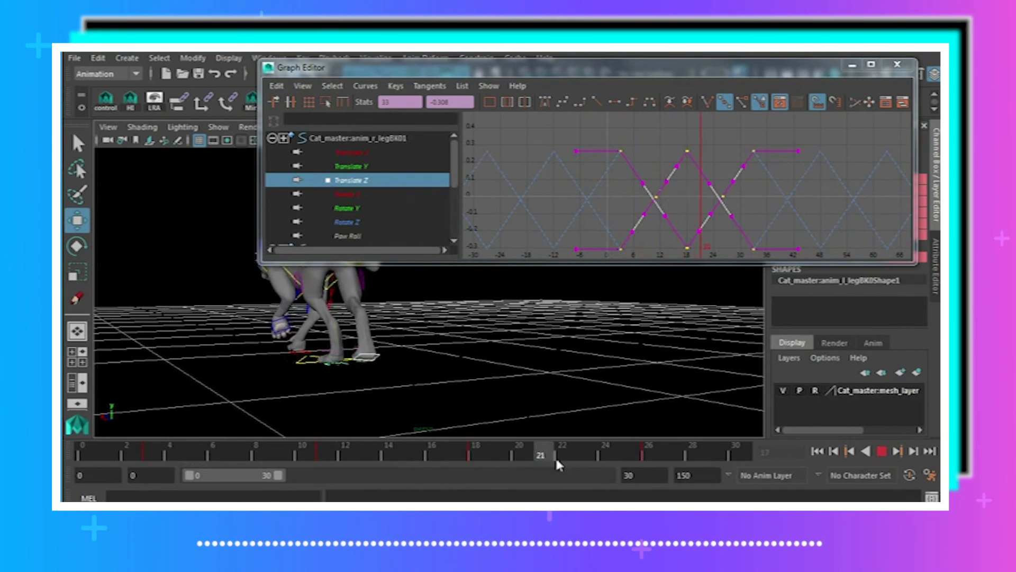
{"action": "left_click", "coordinate": [96, 448]}
{"action": "left_click", "coordinate": [882, 451]}
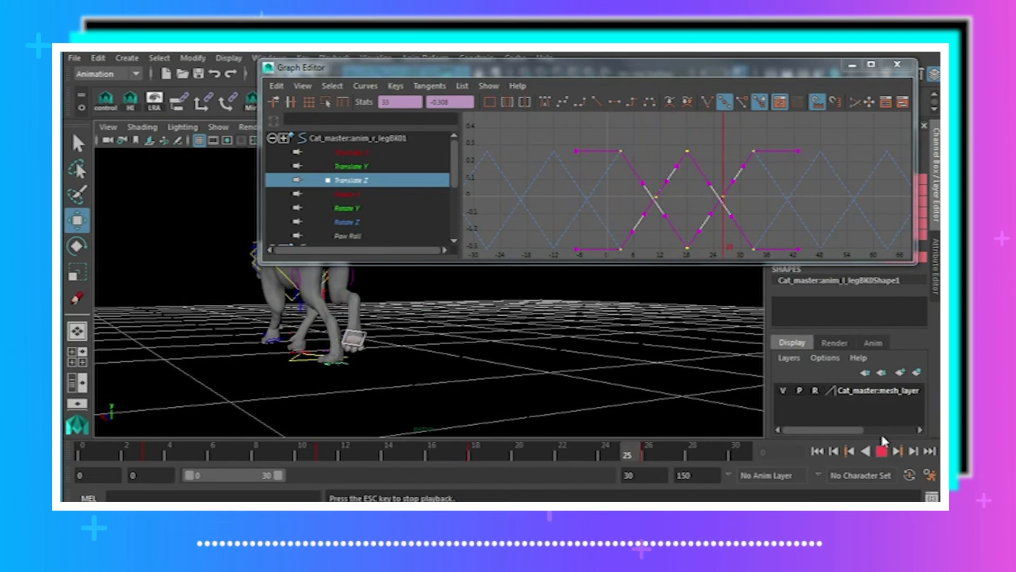
{"action": "left_click", "coordinate": [882, 451]}
- Close the Graph Editor and hide the NURBS curves in the viewport
{"action": "left_click", "coordinate": [896, 66]}
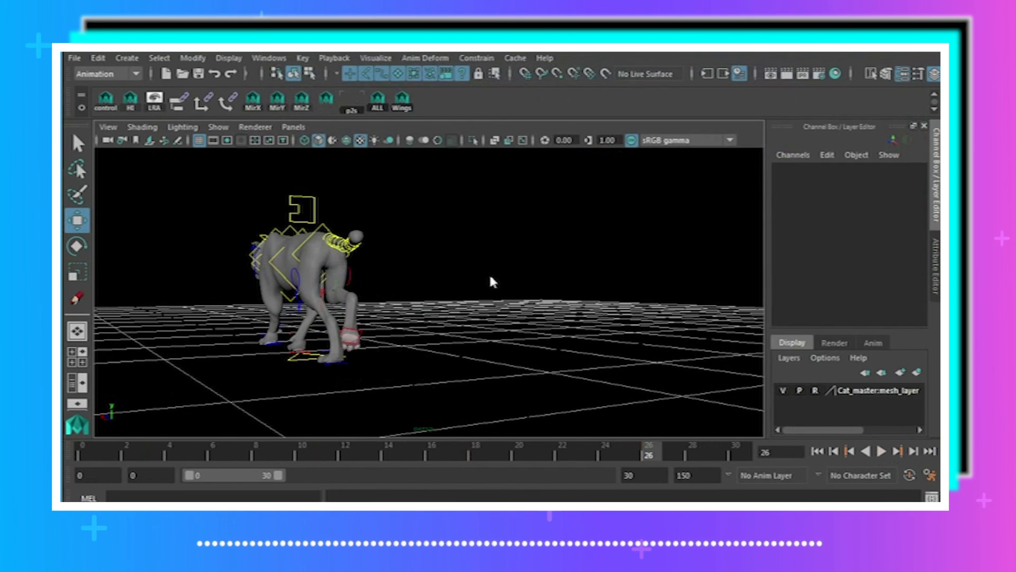
{"action": "left_click", "coordinate": [231, 141]}
{"action": "left_click", "coordinate": [272, 179]}
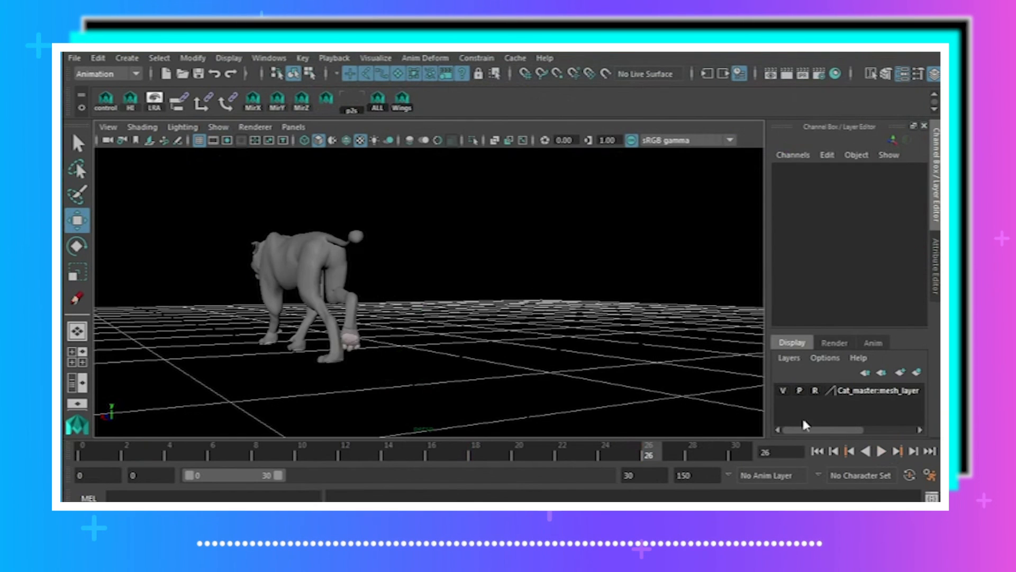
- Play the walk cycle without the controls and examine the body motion from behind and from above
{"action": "left_click", "coordinate": [881, 451]}
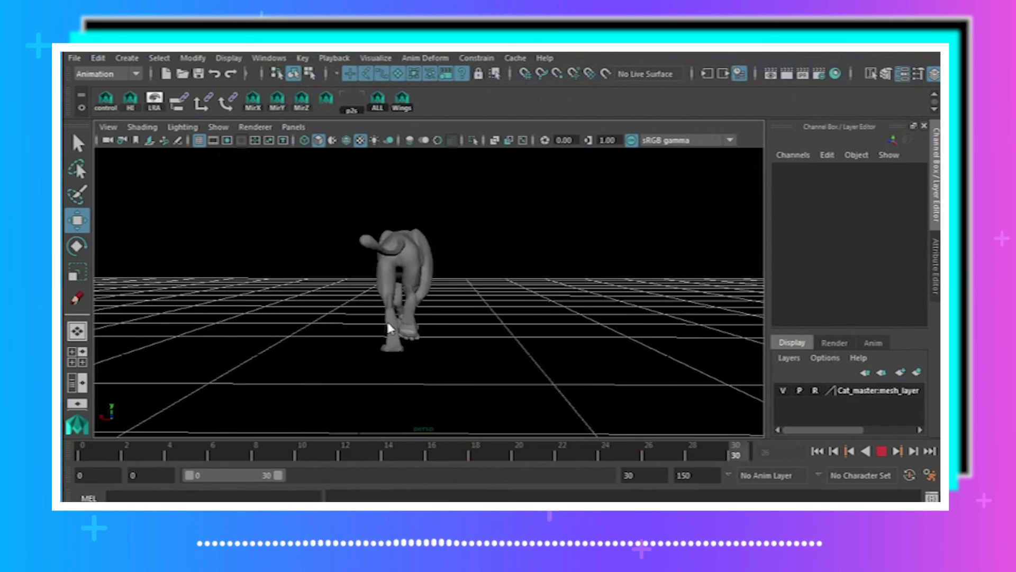
{"action": "left_click_drag", "start_coordinate": [393, 323], "coordinate": [487, 308], "text": "alt"}
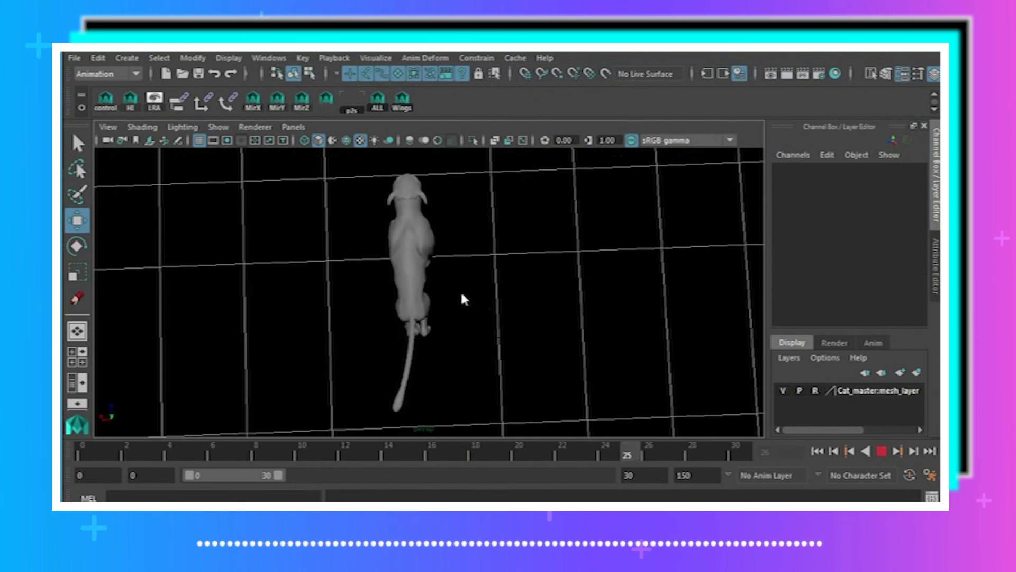
{"action": "left_click", "coordinate": [882, 451]}
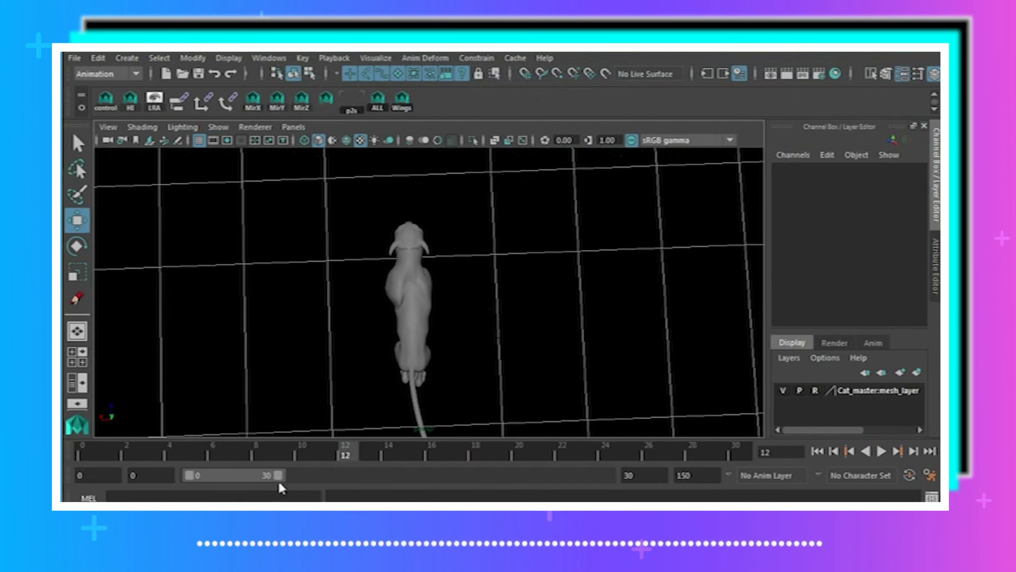
- Go to frame 3 in a top view and draw red Grease Pencil strokes across the cat's shoulders and hips
{"action": "left_click_drag", "start_coordinate": [297, 450], "coordinate": [150, 460]}
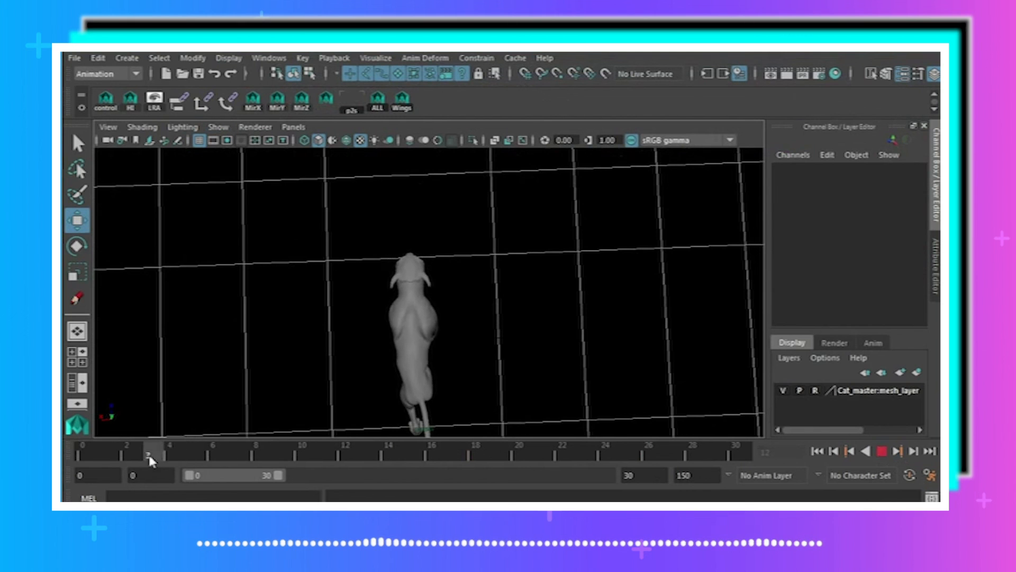
{"action": "left_click_drag", "start_coordinate": [296, 307], "coordinate": [463, 308], "text": "alt"}
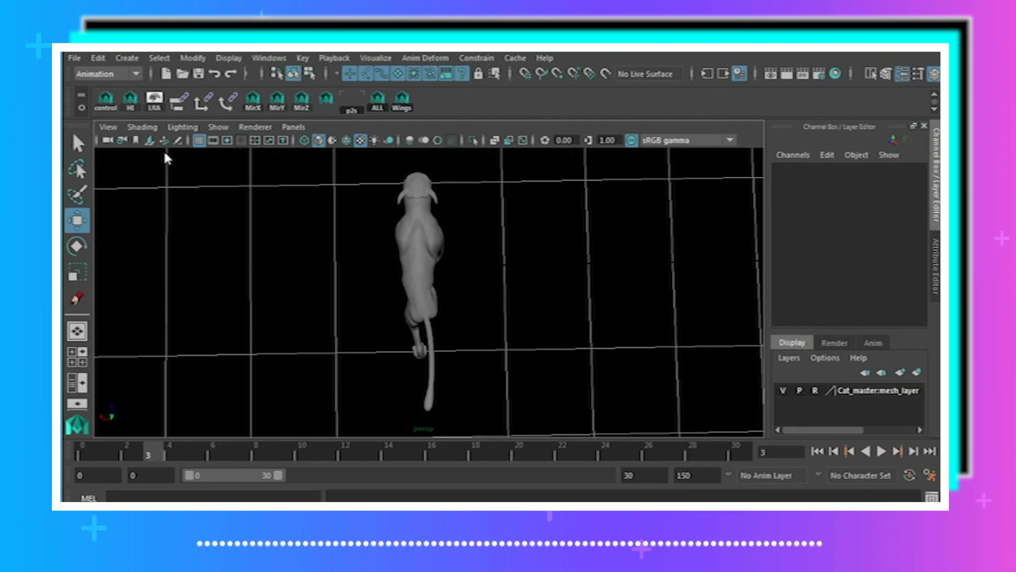
{"action": "left_click", "coordinate": [76, 301]}
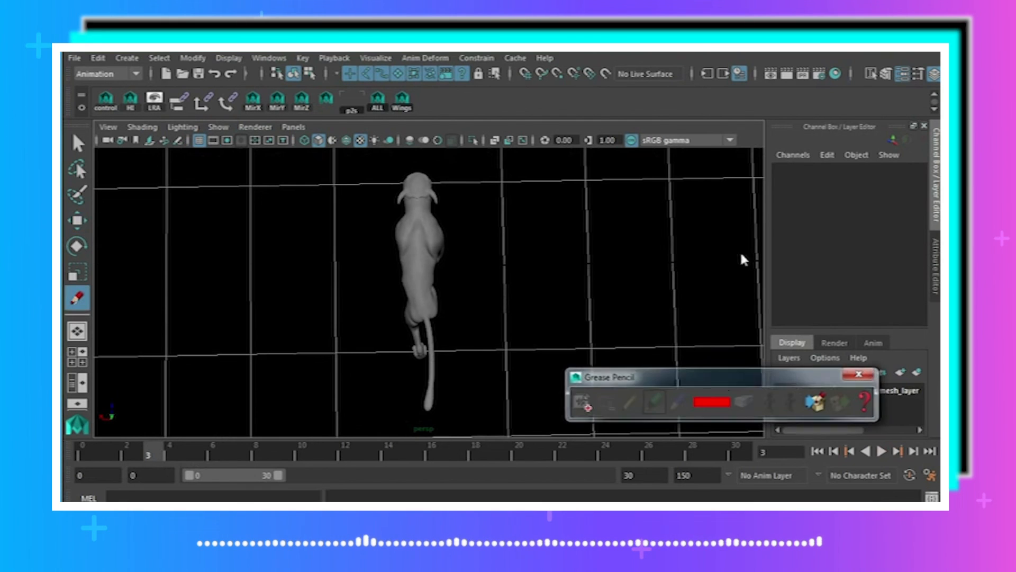
{"action": "left_click", "coordinate": [582, 405]}
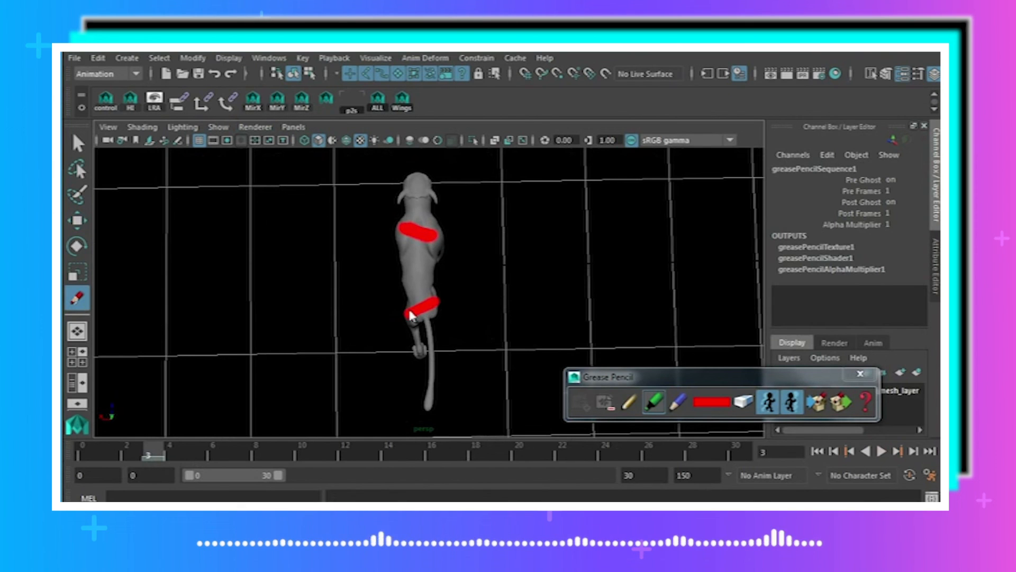
- Draw a green Grease Pencil curve along the cat's spine and tail to mark the body's S-shape
{"action": "left_click", "coordinate": [723, 404]}
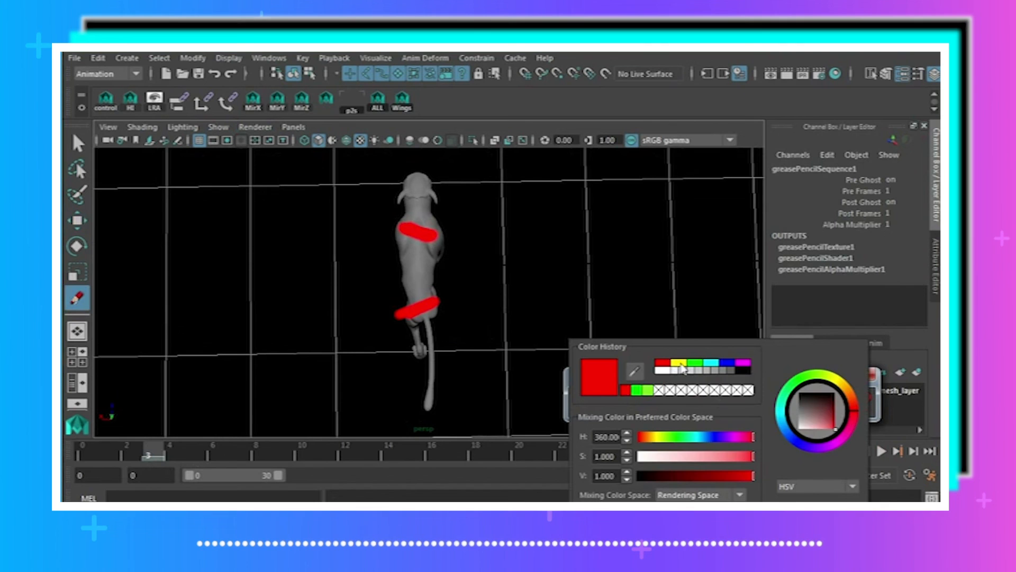
{"action": "left_click", "coordinate": [695, 362]}
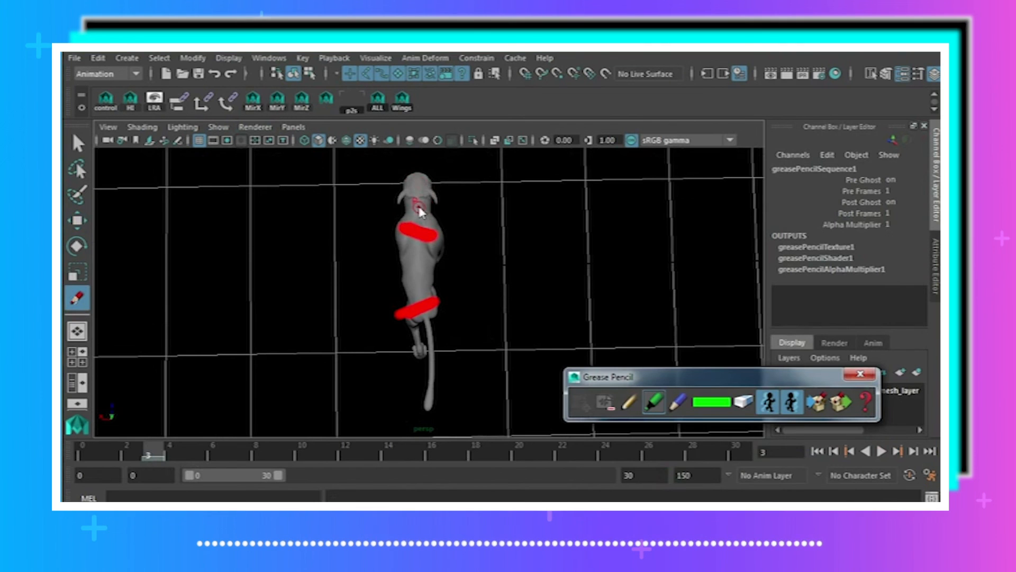
{"action": "left_click_drag", "start_coordinate": [422, 209], "coordinate": [422, 227]}
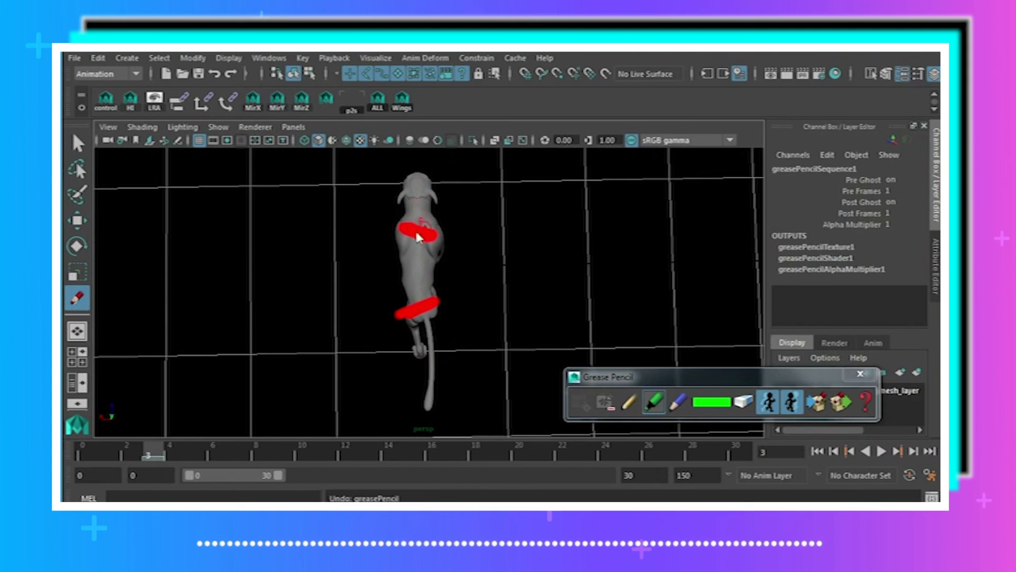
{"action": "left_click", "coordinate": [423, 218]}
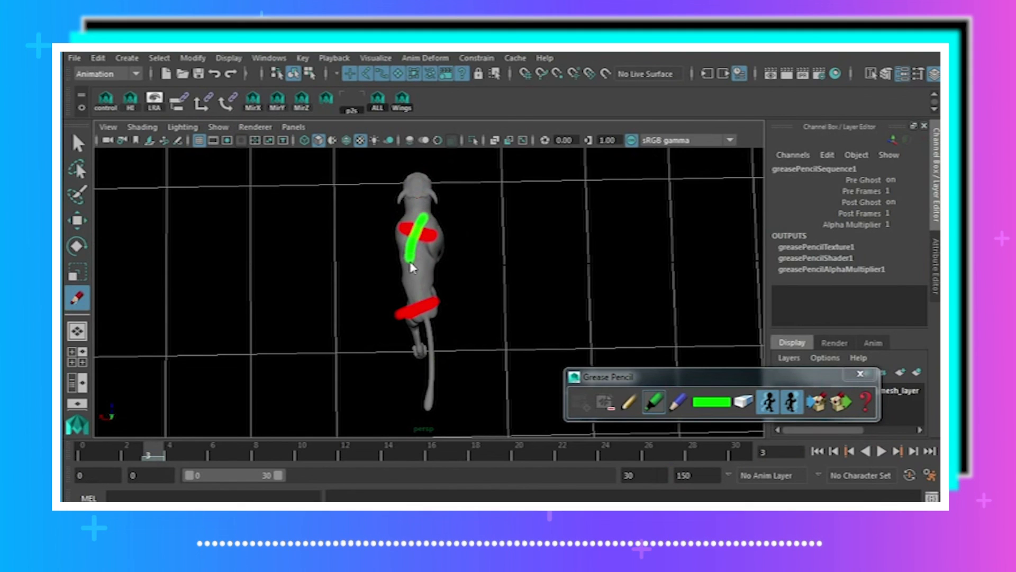
{"action": "left_click_drag", "start_coordinate": [410, 262], "coordinate": [412, 292]}
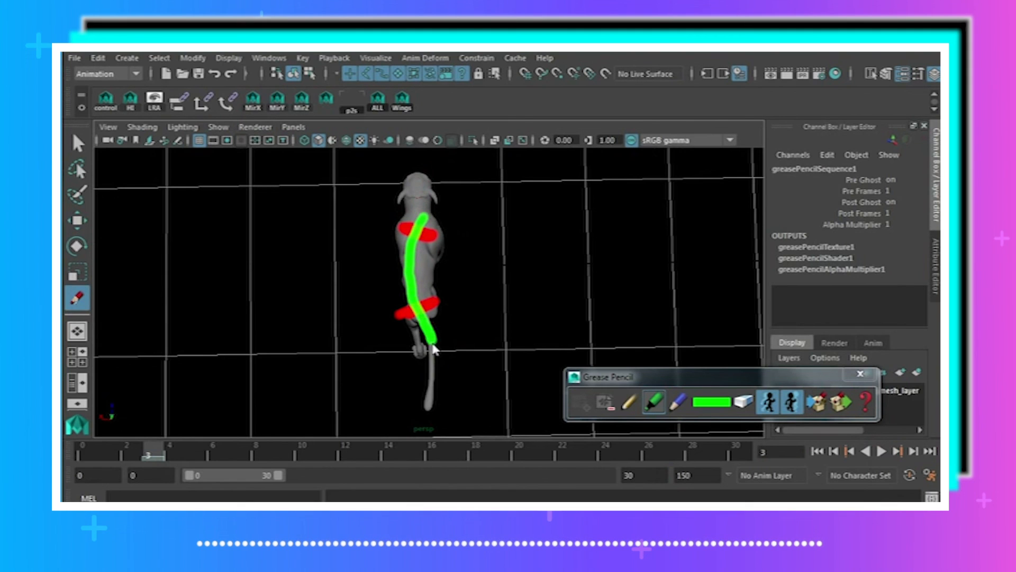
{"action": "left_click_drag", "start_coordinate": [434, 349], "coordinate": [431, 383]}
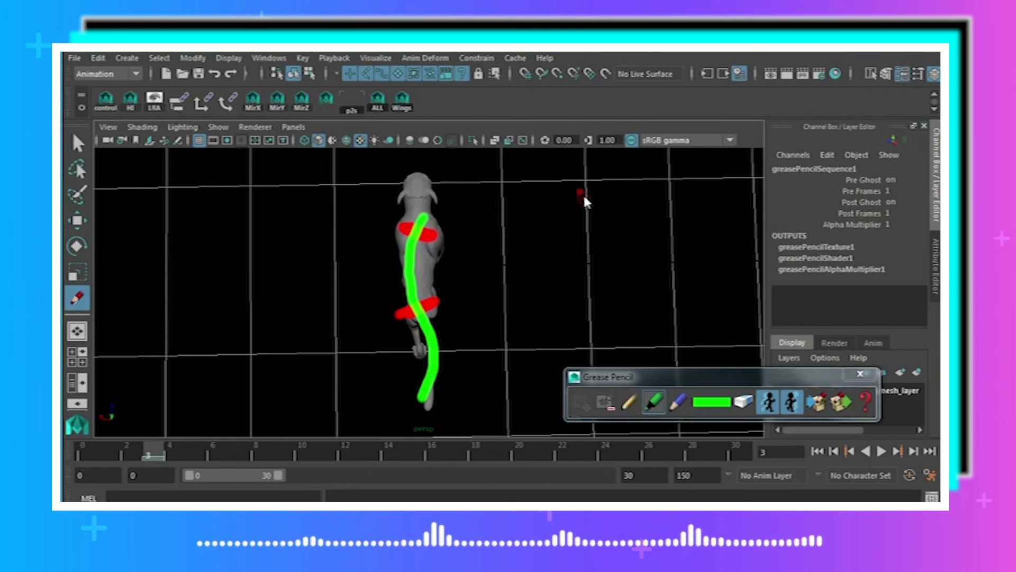
- Delete the Grease Pencil frame with its strokes, close Grease Pencil and return to the Select tool
{"action": "left_click", "coordinate": [603, 407]}
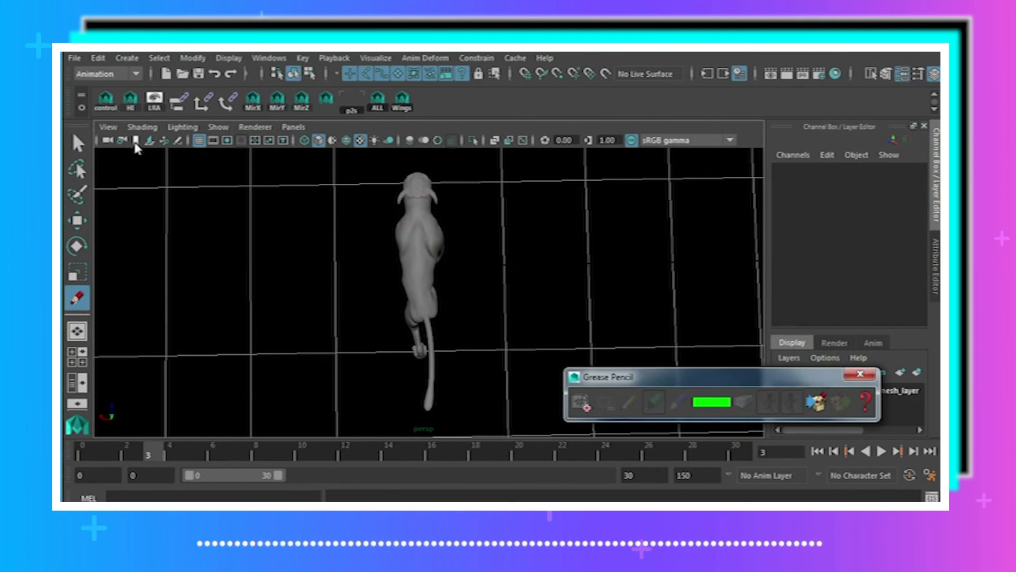
{"action": "left_click", "coordinate": [861, 374]}
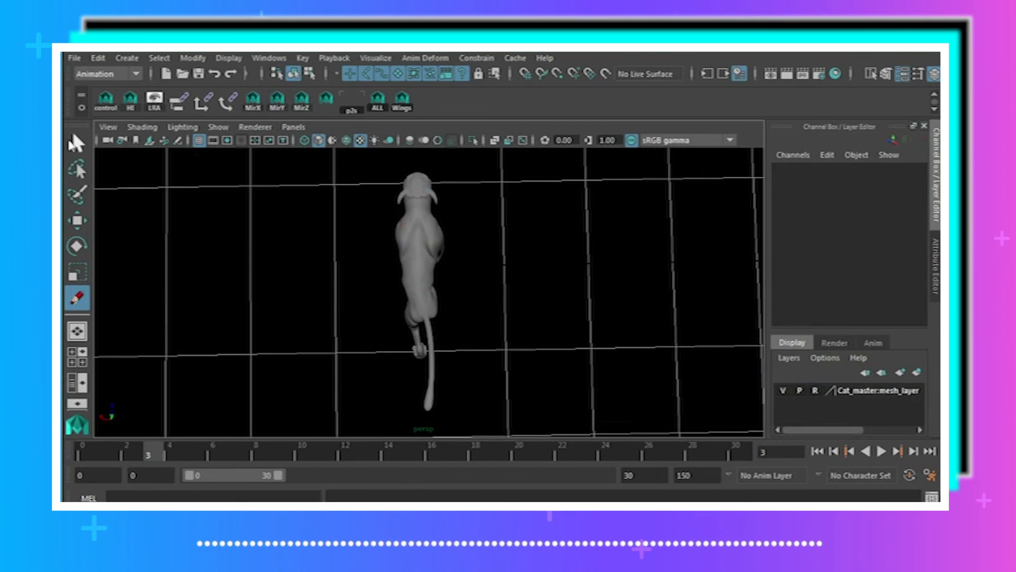
{"action": "left_click", "coordinate": [77, 143]}
- Scrub the early frames and play the walk cycle to check the forward motion from the side
{"action": "left_click_drag", "start_coordinate": [454, 324], "coordinate": [581, 245], "text": "alt"}
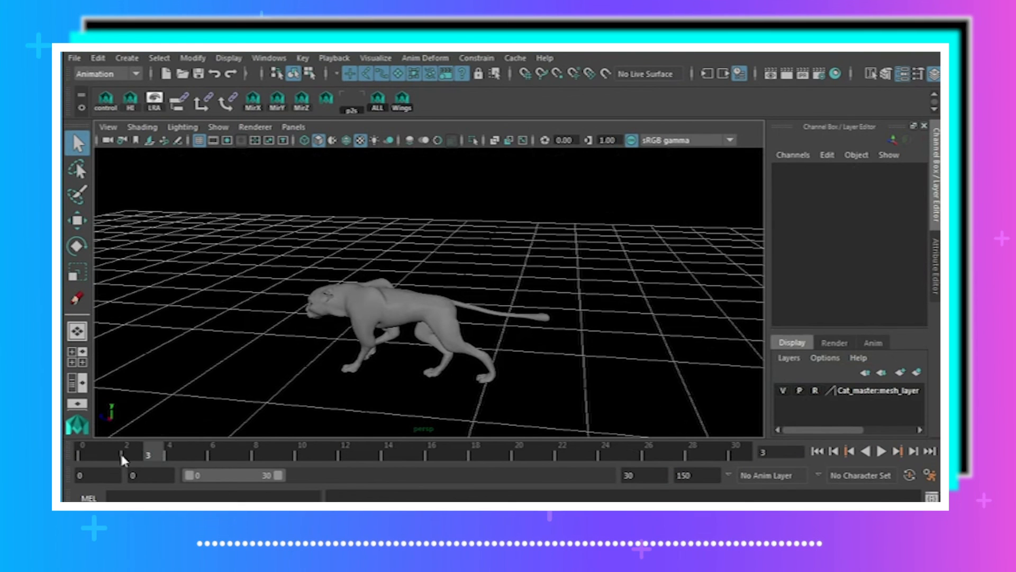
{"action": "left_click_drag", "start_coordinate": [122, 455], "coordinate": [214, 454]}
{"action": "left_click_drag", "start_coordinate": [393, 338], "coordinate": [442, 318], "text": "alt"}
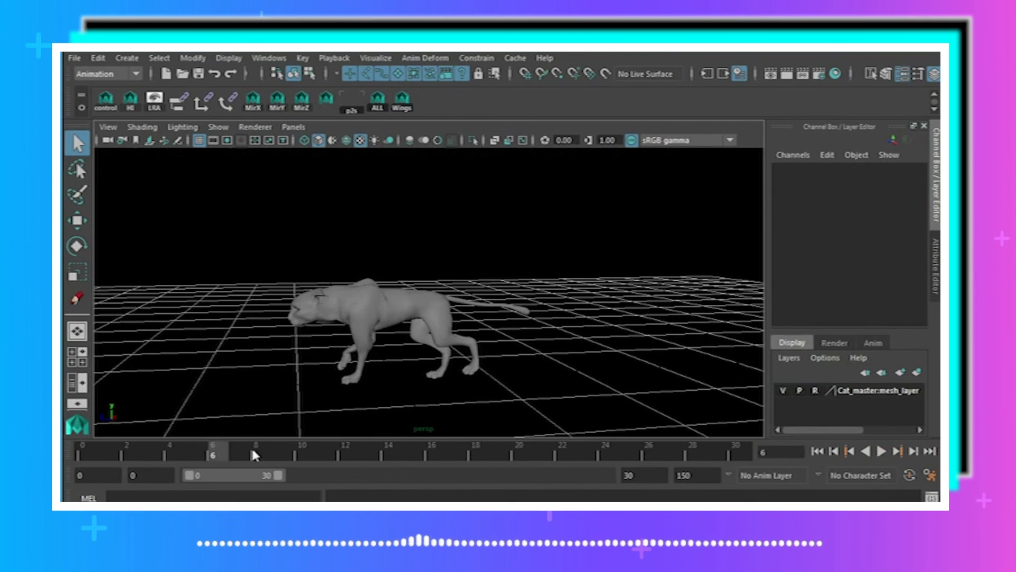
{"action": "left_click_drag", "start_coordinate": [253, 454], "coordinate": [62, 453]}
{"action": "left_click", "coordinate": [881, 451]}
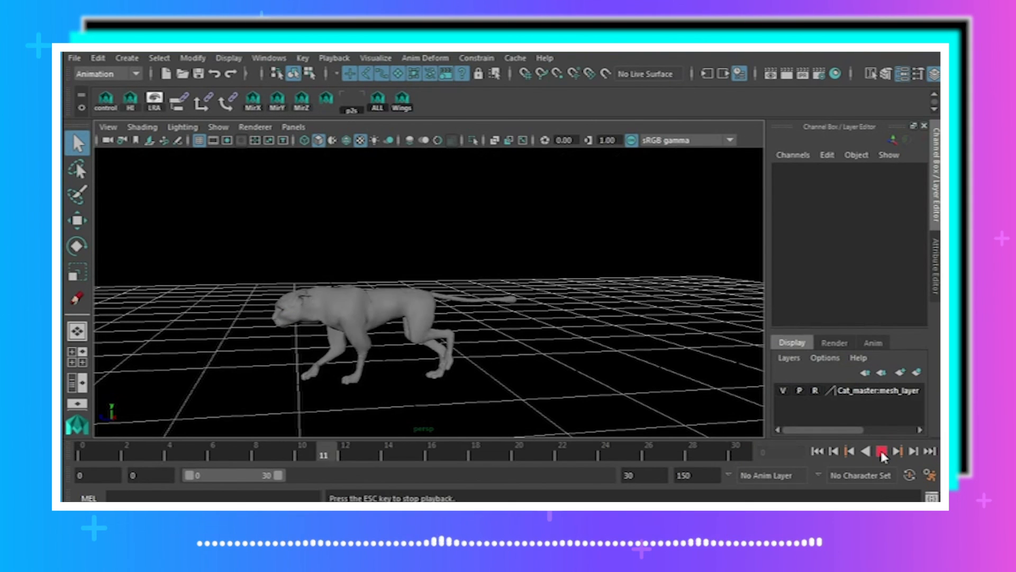
{"action": "left_click", "coordinate": [881, 451]}
- Show the NURBS curves, return to frame 0 and mute the global control's Translate Z channel
{"action": "left_click", "coordinate": [218, 127]}
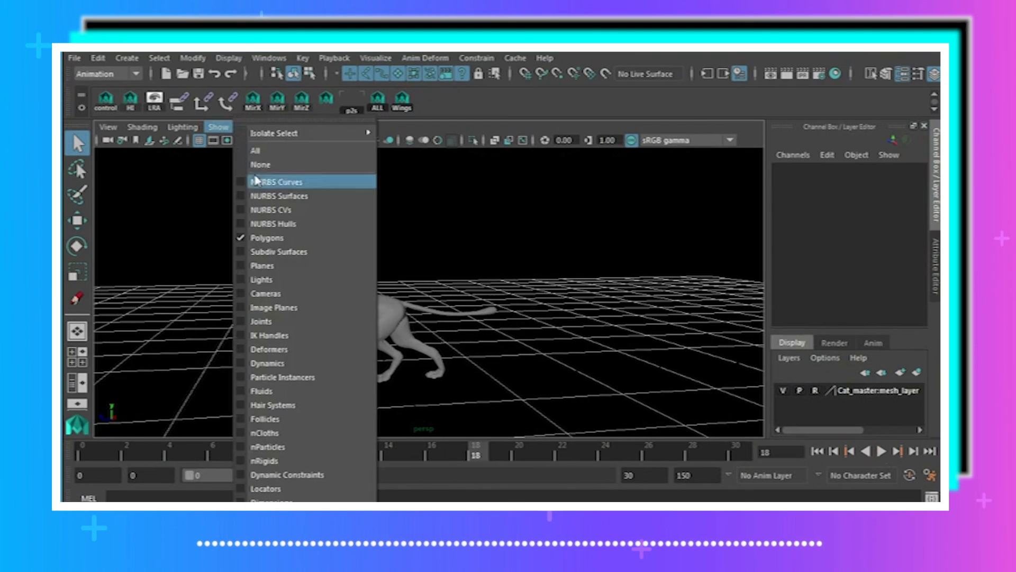
{"action": "left_click", "coordinate": [264, 182]}
{"action": "left_click", "coordinate": [351, 382]}
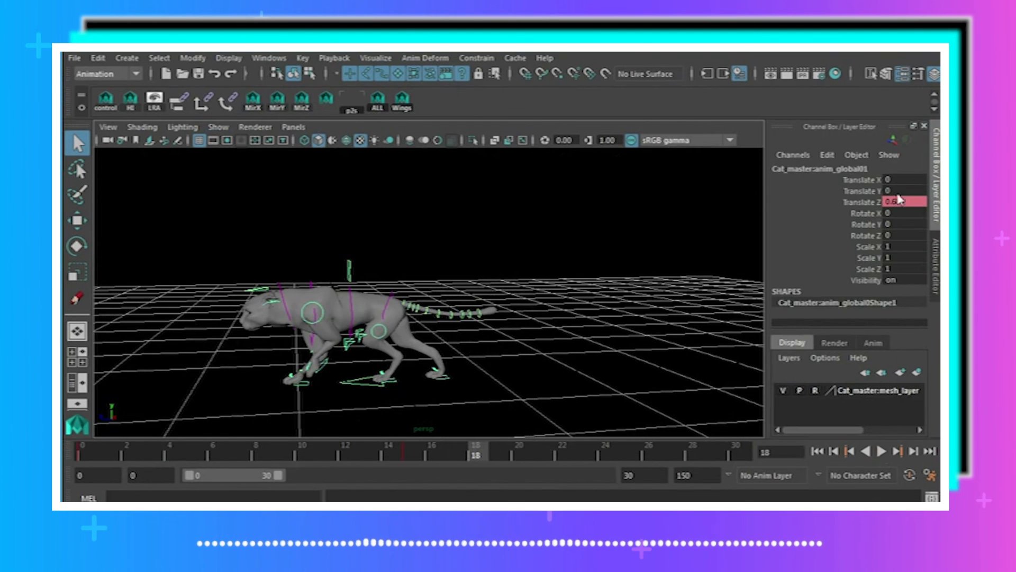
{"action": "left_click", "coordinate": [815, 452]}
{"action": "left_click_drag", "start_coordinate": [568, 327], "coordinate": [556, 310], "text": "alt"}
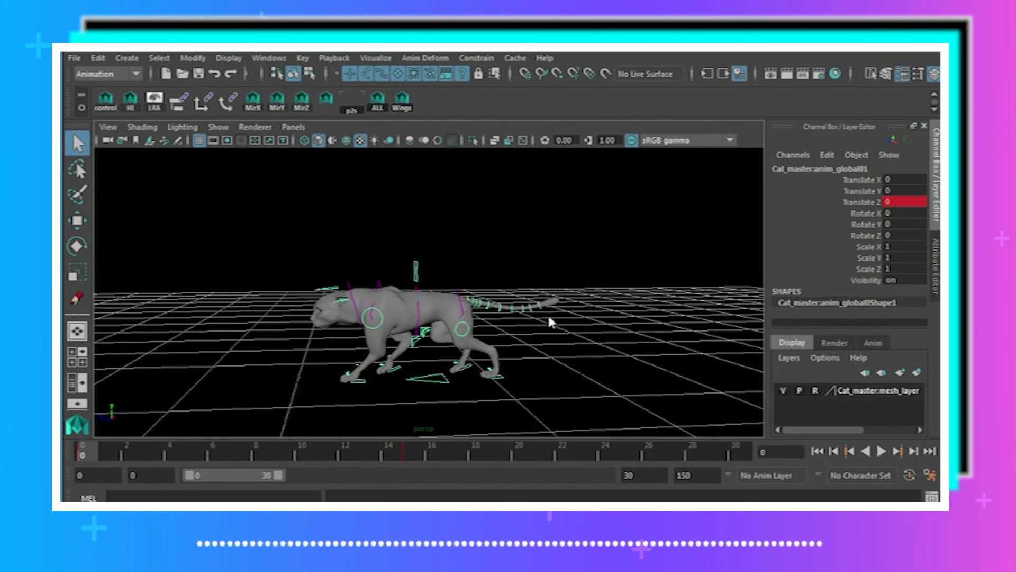
{"action": "left_click", "coordinate": [866, 203]}
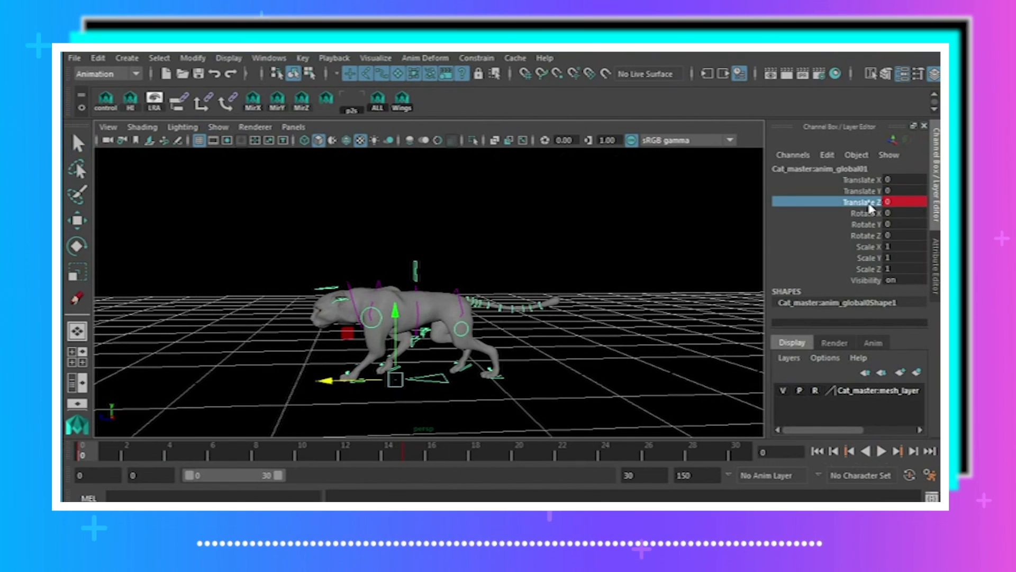
{"action": "right_click", "coordinate": [866, 208]}
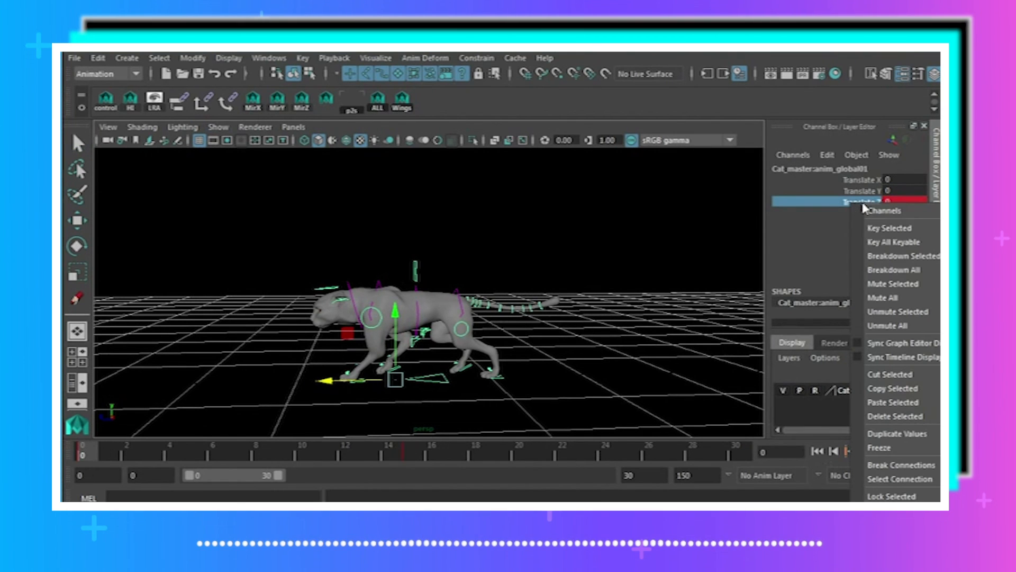
{"action": "left_click", "coordinate": [891, 285]}
{"action": "left_click", "coordinate": [614, 378]}
- Play the walk cycle in place and hide the NURBS curves in the viewport
{"action": "left_click", "coordinate": [882, 451]}
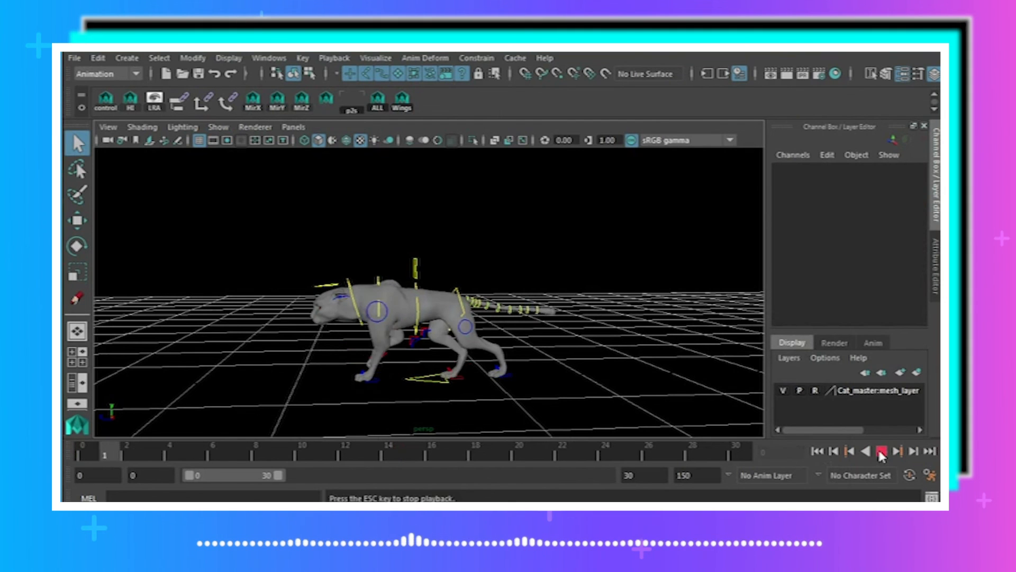
{"action": "left_click_drag", "start_coordinate": [593, 370], "coordinate": [761, 370], "text": "alt"}
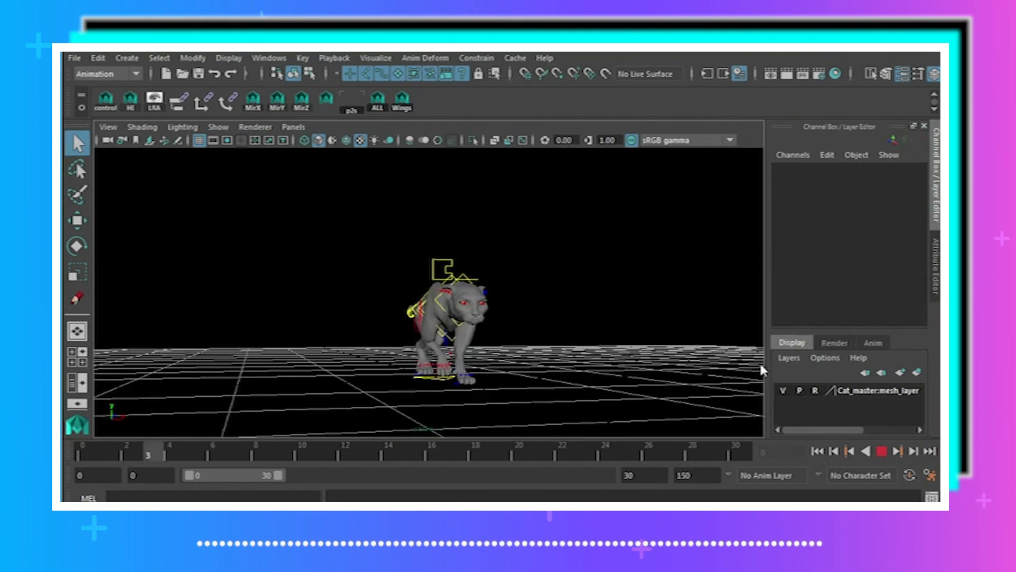
{"action": "left_click", "coordinate": [218, 127]}
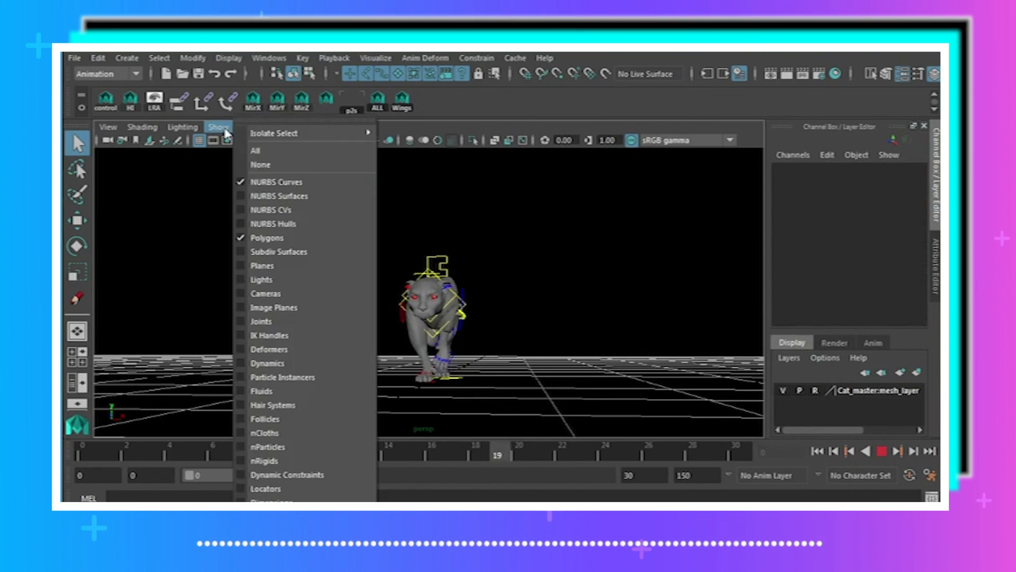
{"action": "left_click", "coordinate": [277, 183]}
- Examine the looping in-place walk from both sides, the front and three-quarter angles during playback
{"action": "left_click_drag", "start_coordinate": [561, 264], "coordinate": [594, 292], "text": "alt"}
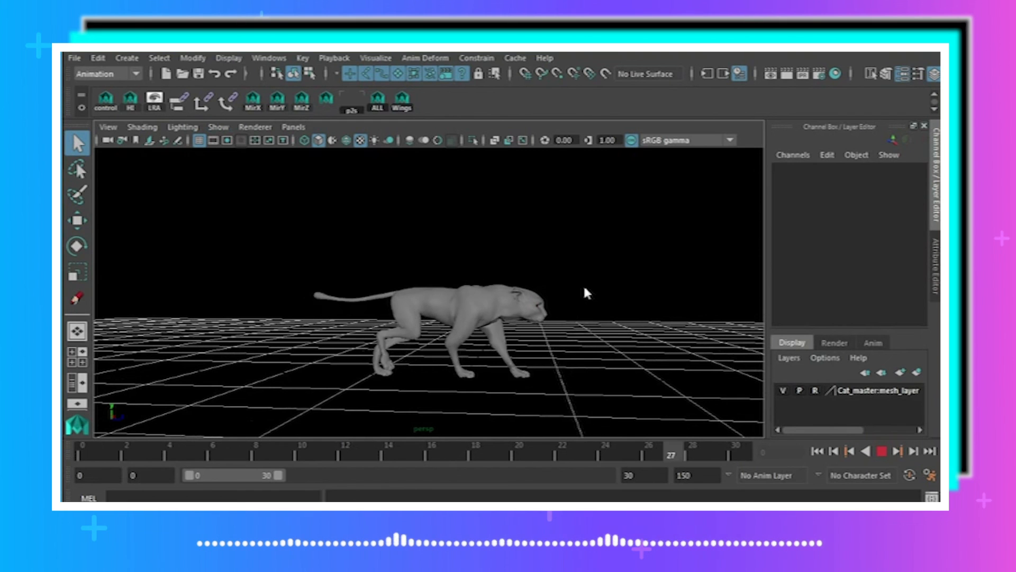
{"action": "left_click_drag", "start_coordinate": [642, 286], "coordinate": [717, 315], "text": "alt"}
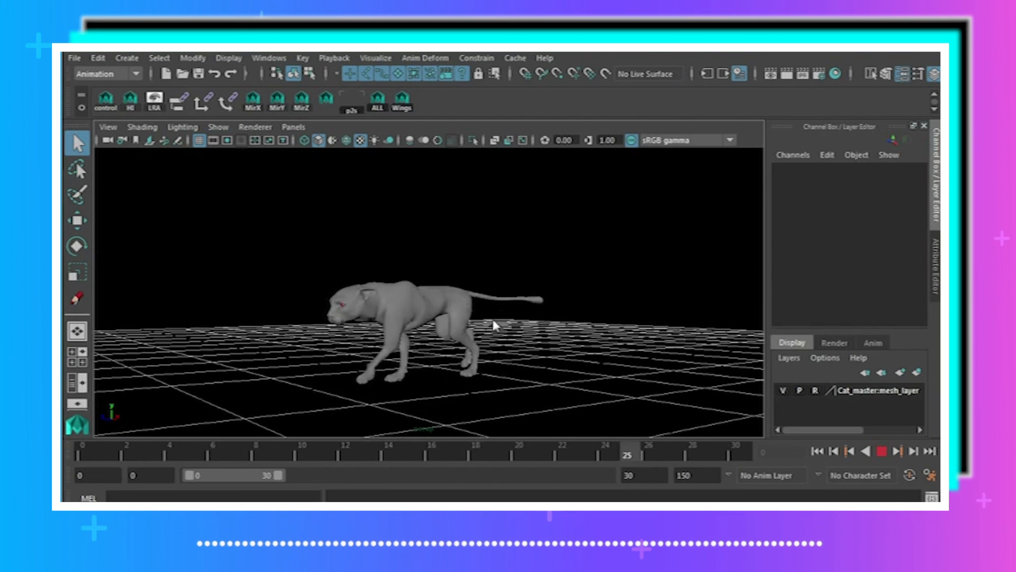
{"action": "left_click_drag", "start_coordinate": [495, 324], "coordinate": [540, 326], "text": "alt"}
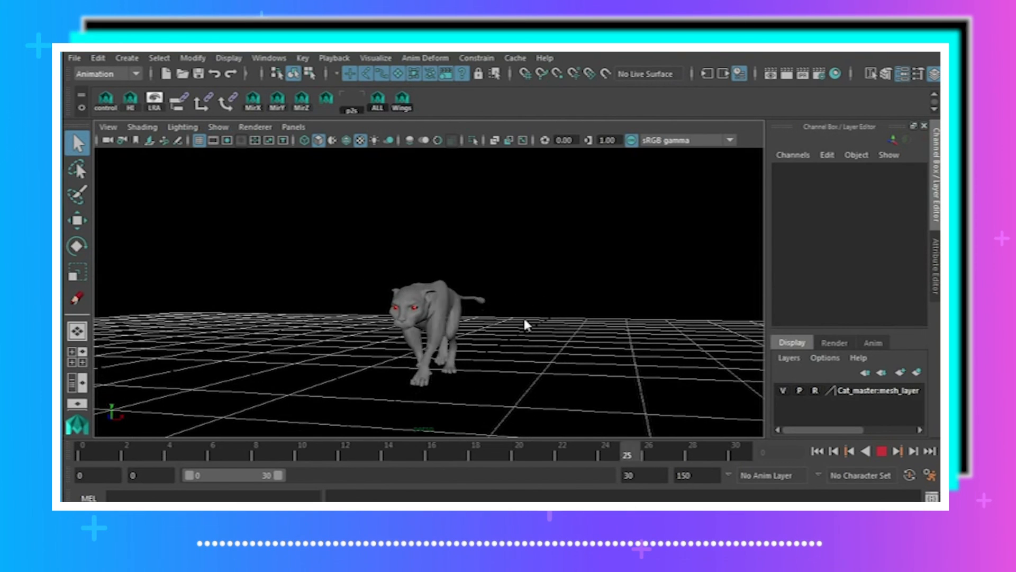
{"action": "left_click_drag", "start_coordinate": [495, 306], "coordinate": [596, 251], "text": "alt"}
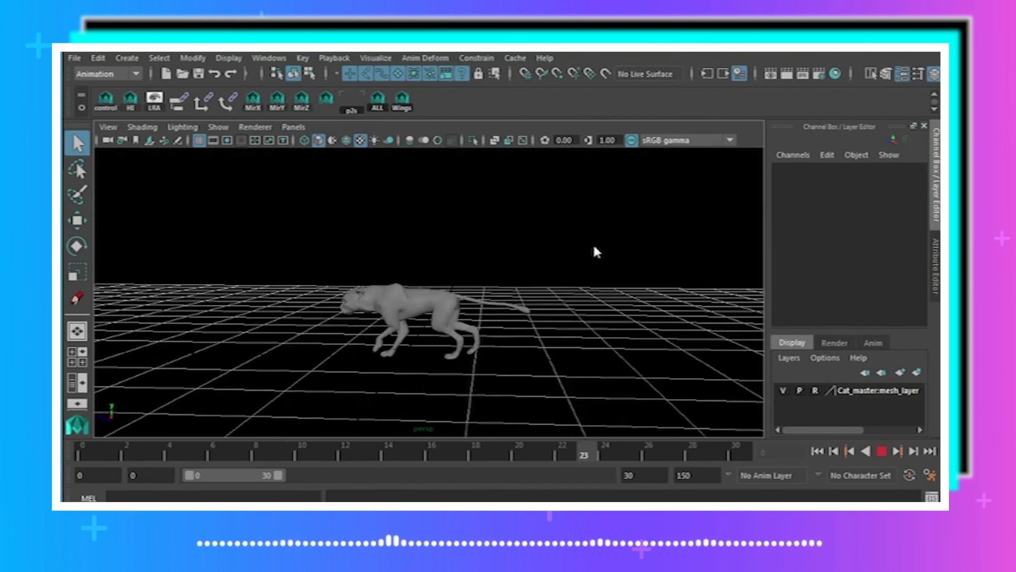
{"action": "left_click_drag", "start_coordinate": [351, 328], "coordinate": [273, 338], "text": "alt"}
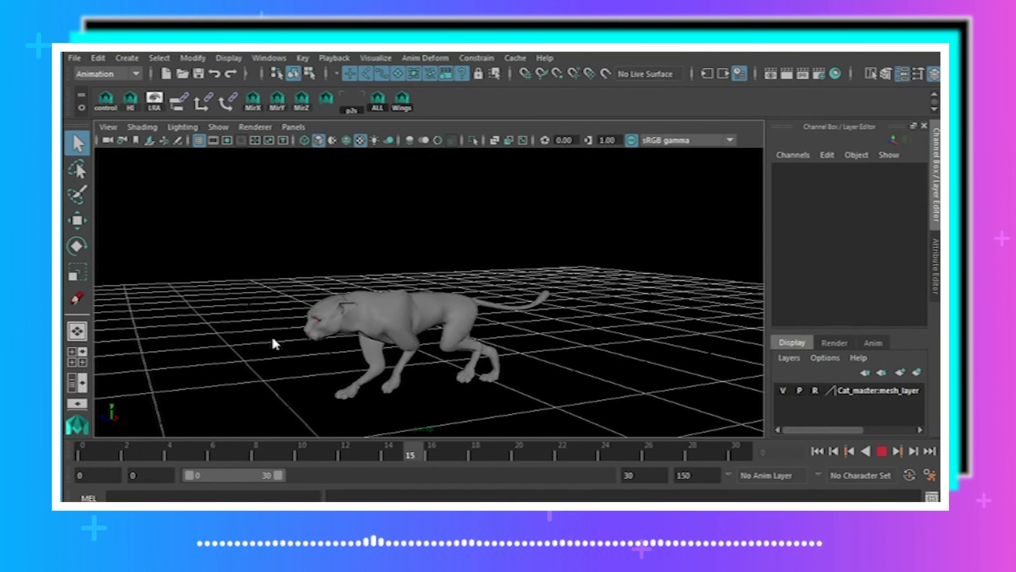